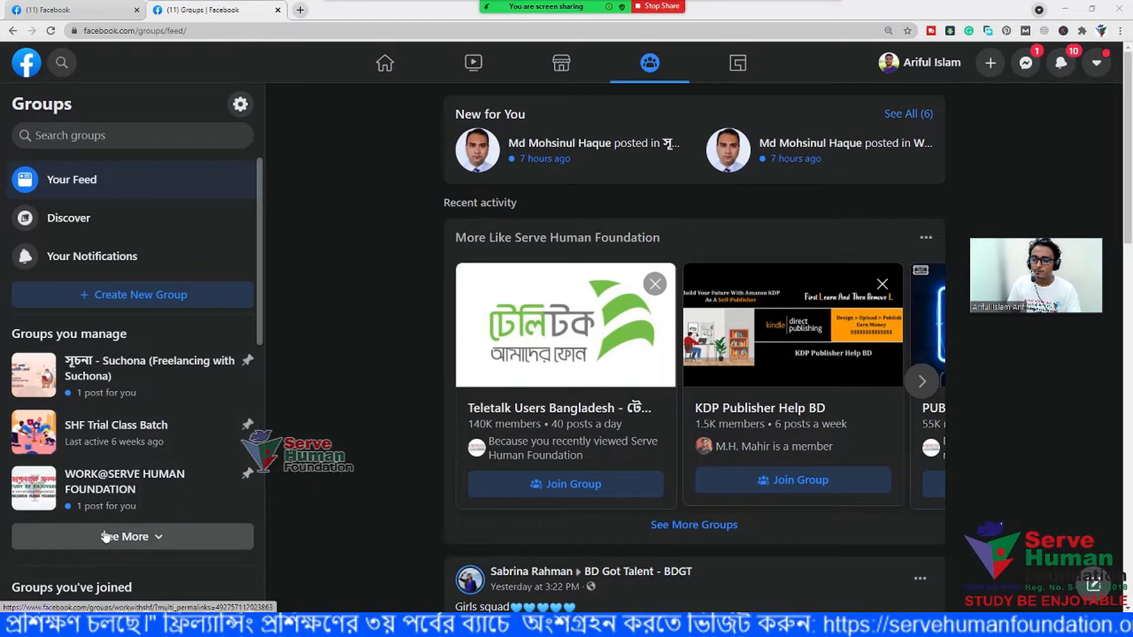
Open the digital marketing class group from the full list of groups you manage
click(105, 536)
scroll(170, 400, down, 4)
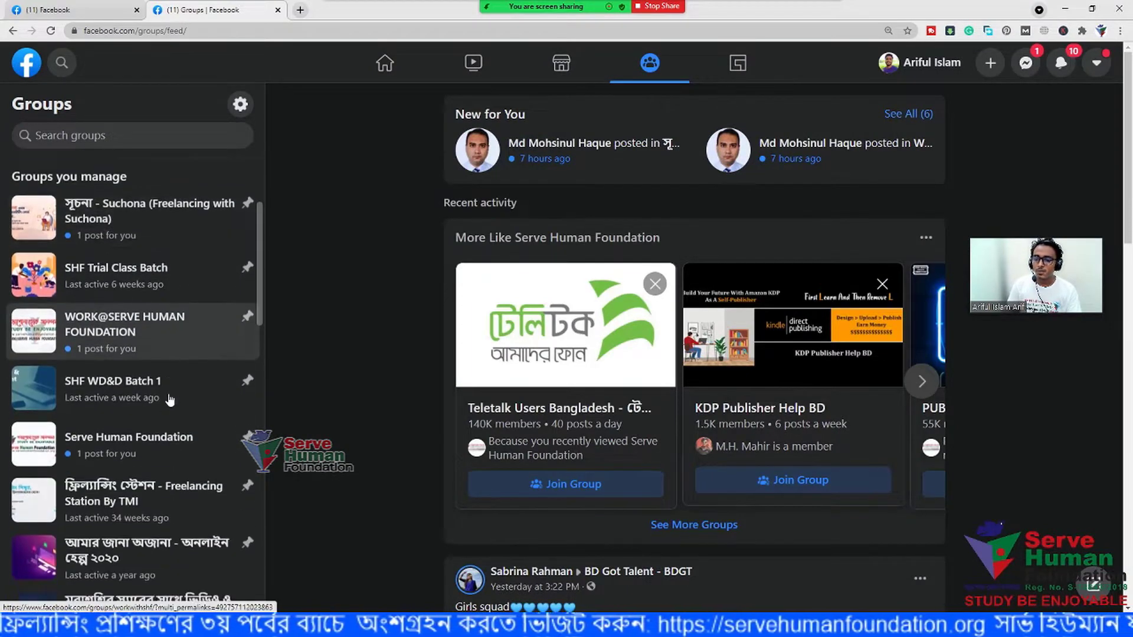
scroll(170, 400, down, 8)
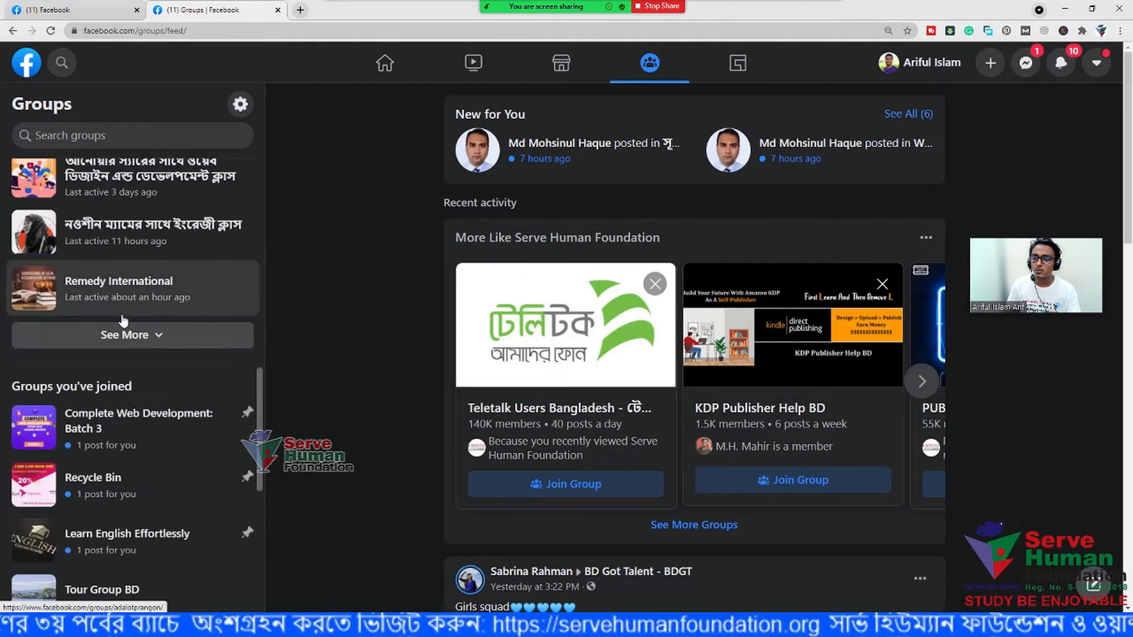
click(144, 336)
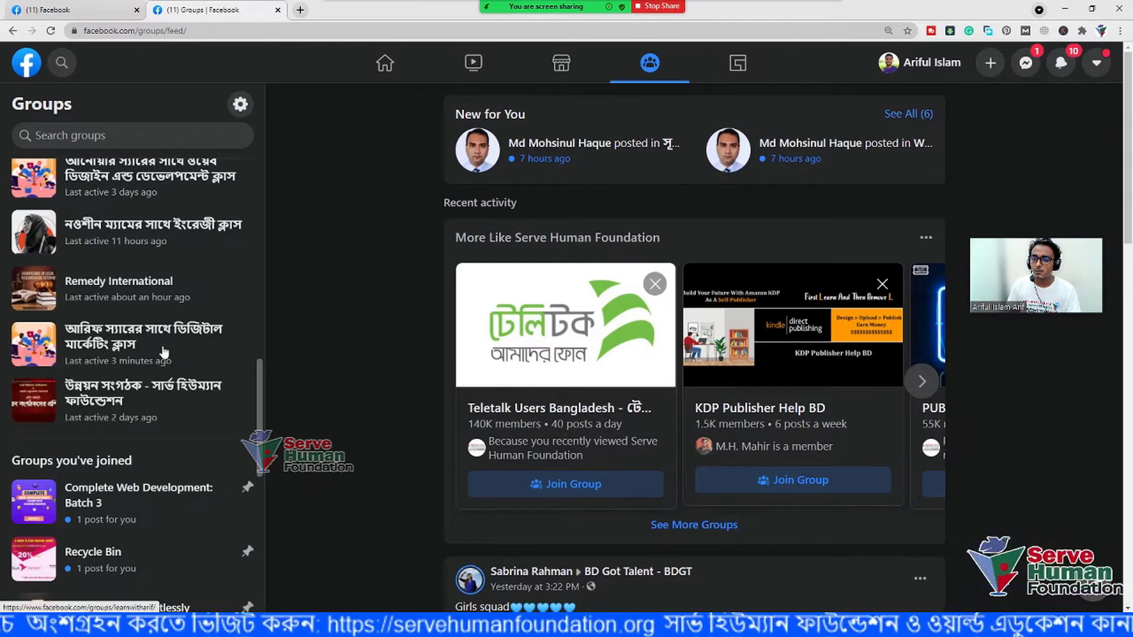
click(158, 354)
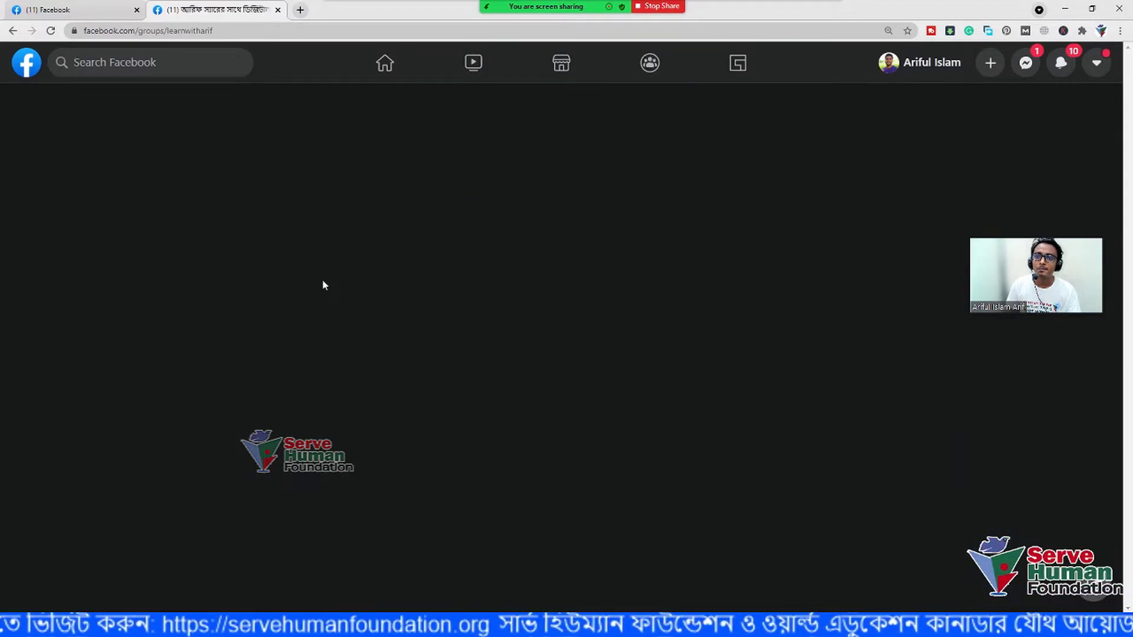
Expand the Assignment -02 post on the PET SHOP niche, open its linked spreadsheet in a new tab and return to the group feed
scroll(329, 379, down, 3)
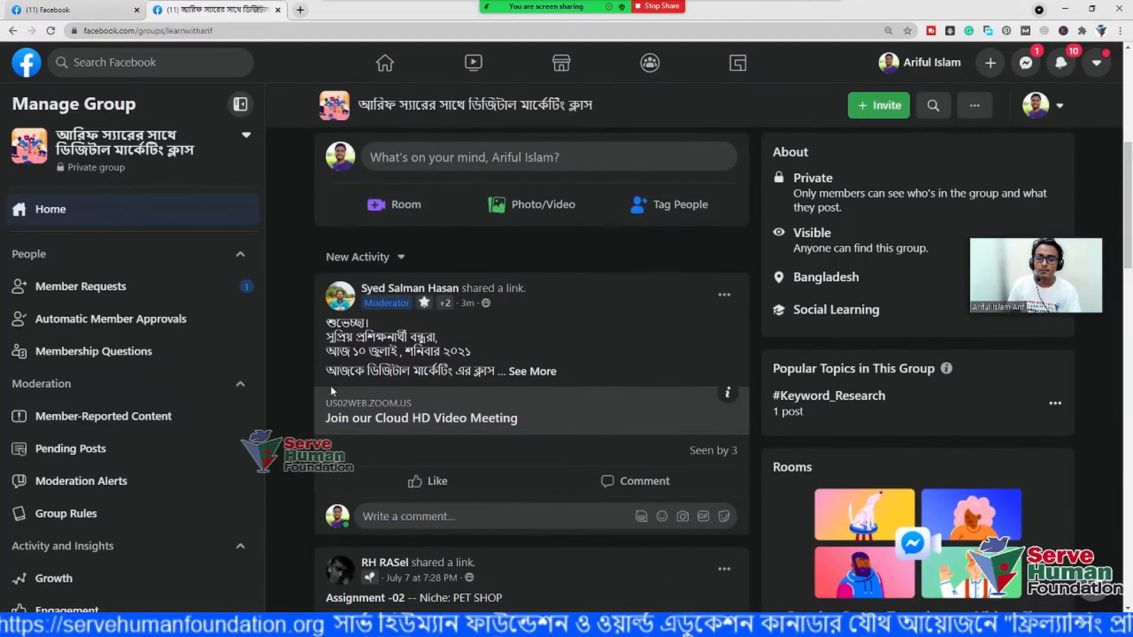
scroll(452, 426, down, 6)
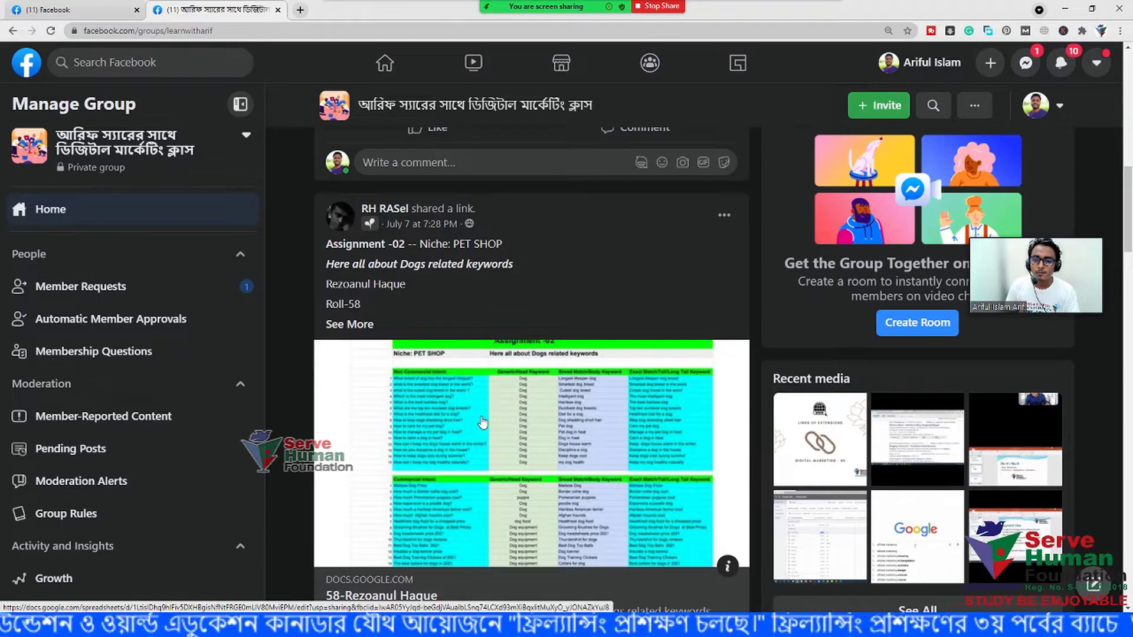
click(351, 325)
scroll(483, 339, down, 3)
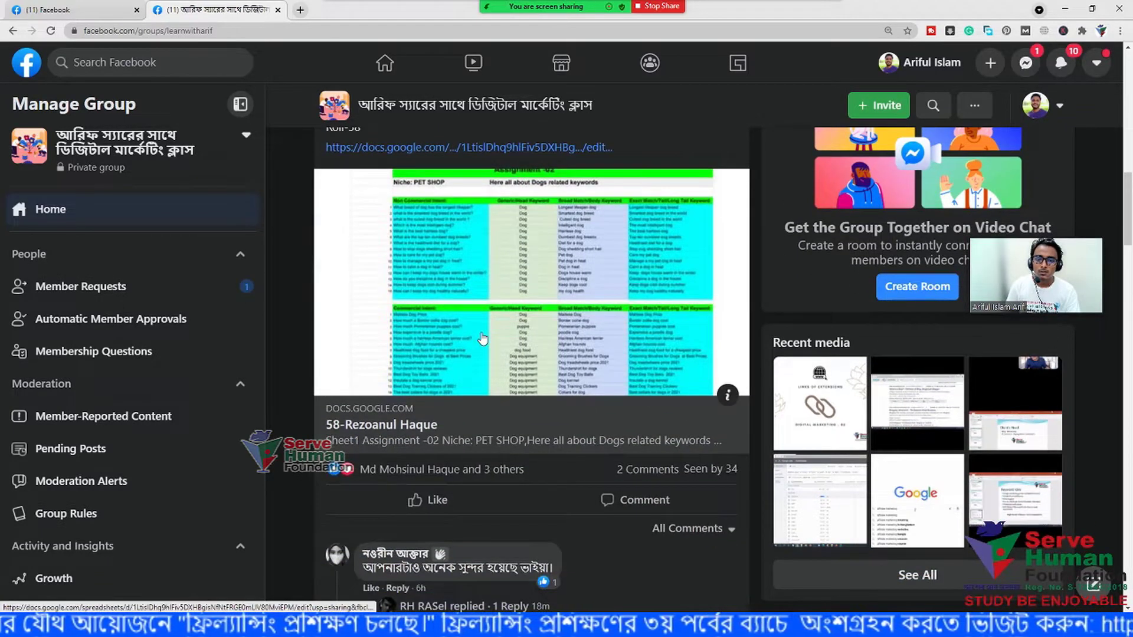
scroll(510, 343, down, 2)
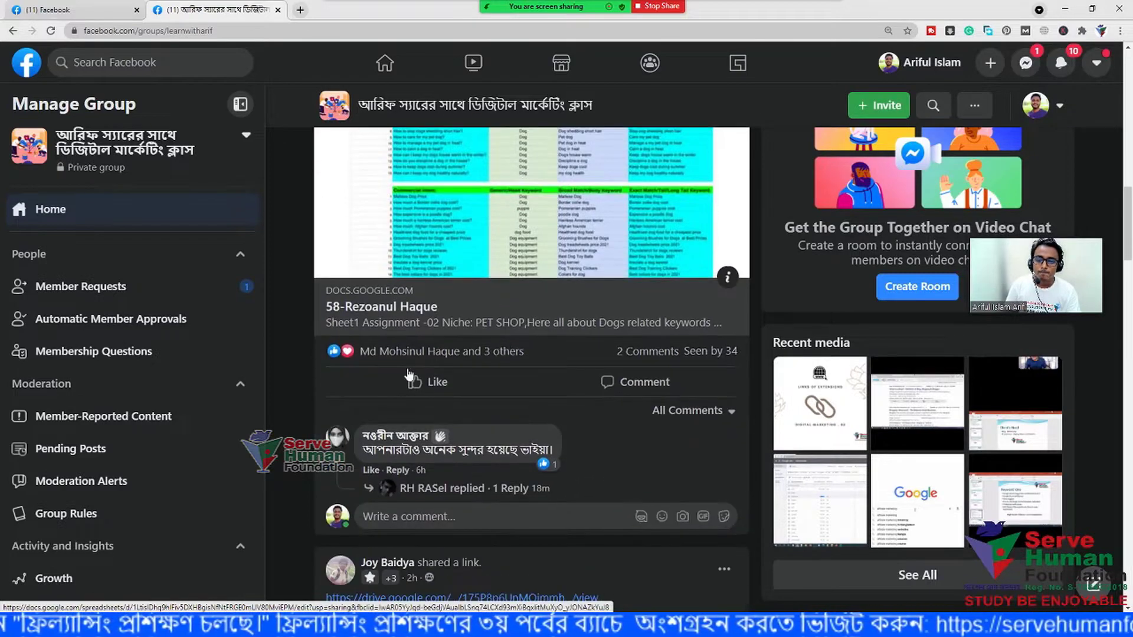
scroll(559, 391, down, 3)
scroll(549, 365, up, 5)
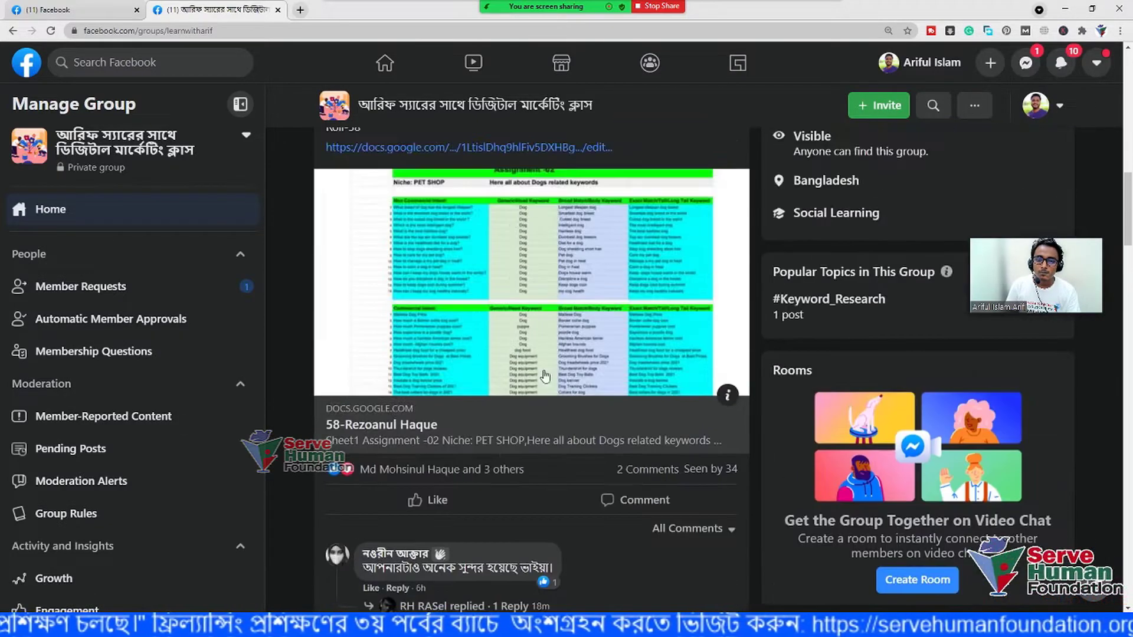
click(534, 334)
key(ctrl+shift+Tab)
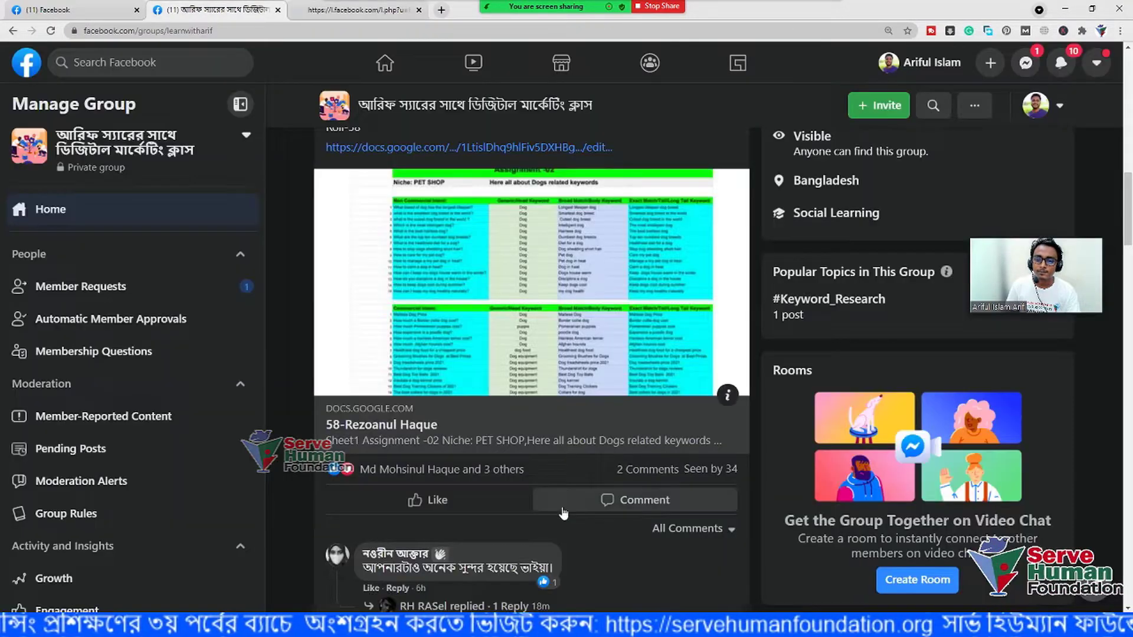
Open the shared Keyword Stats 2021-07-10 at 16_59_57.csv file in a new tab and return to the group feed
scroll(542, 490, down, 4)
scroll(543, 490, down, 3)
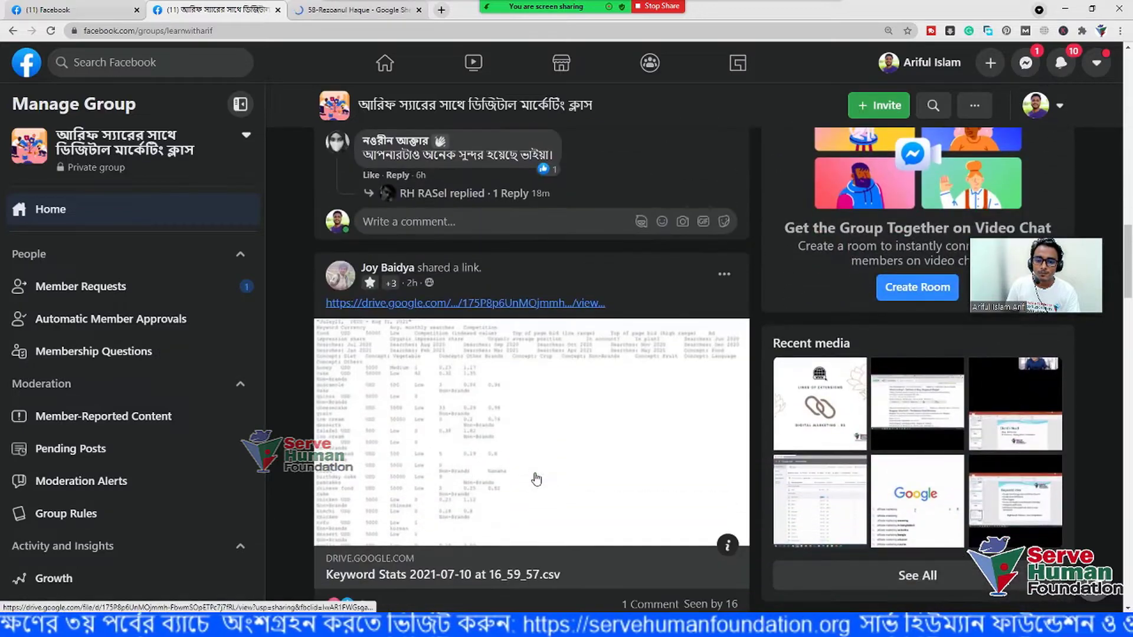
click(439, 403)
key(ctrl+shift+Tab)
scroll(538, 476, down, 6)
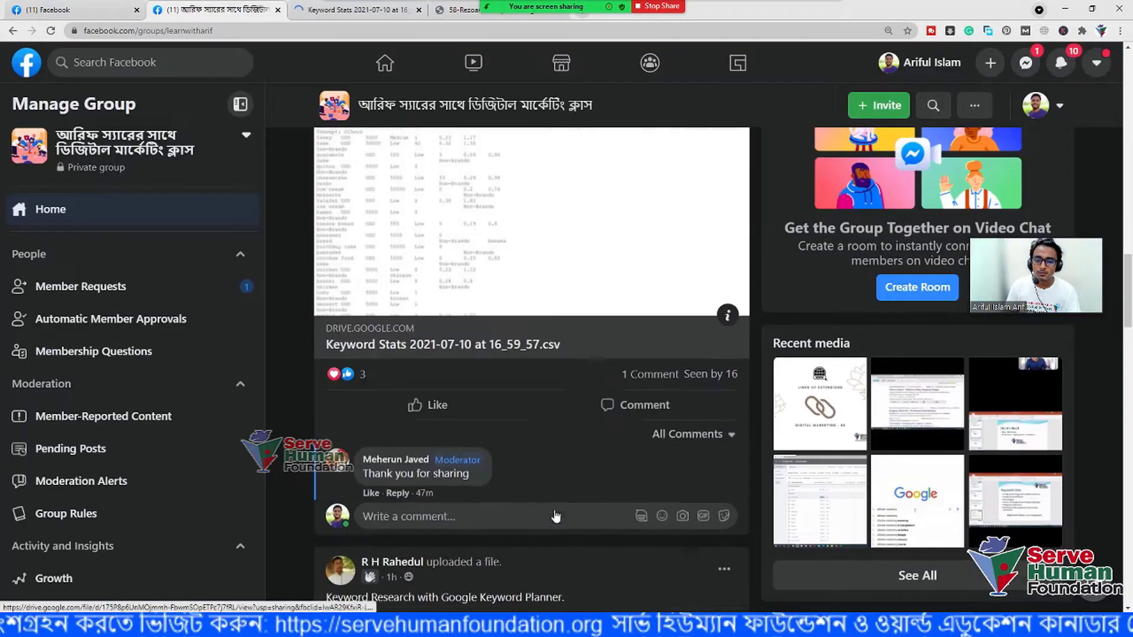
scroll(538, 476, down, 2)
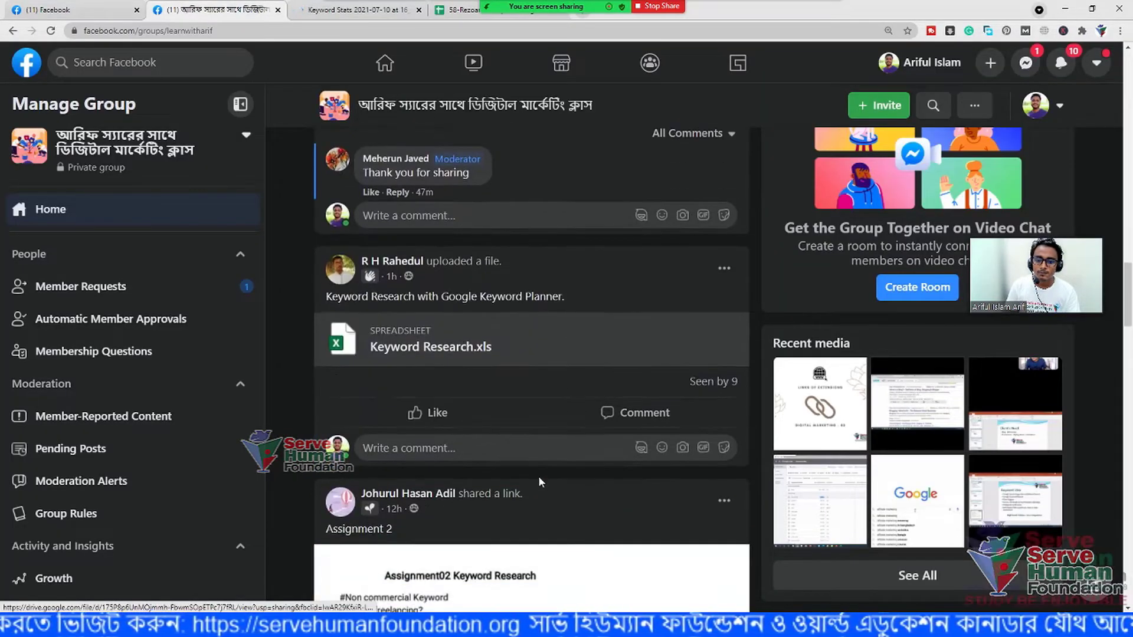
click(454, 348)
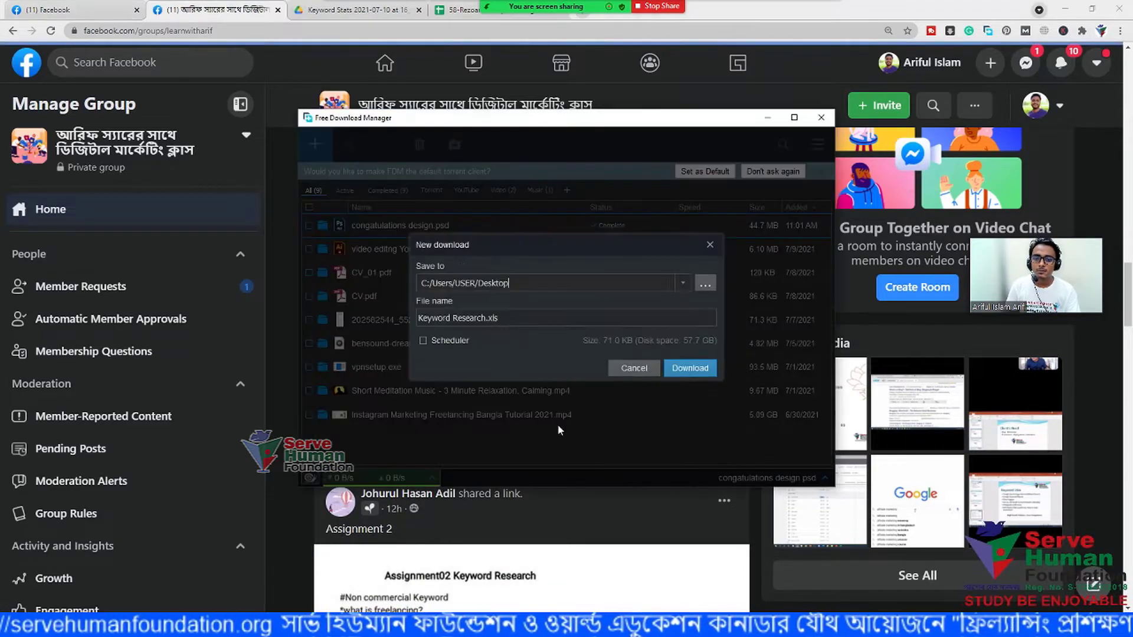
click(628, 369)
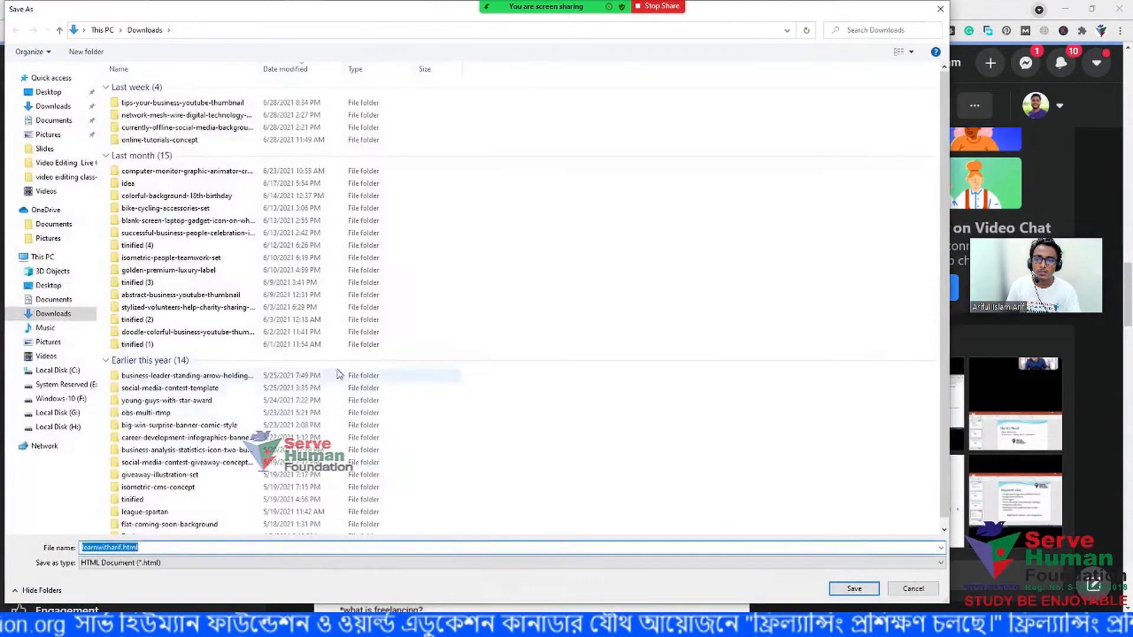
click(914, 589)
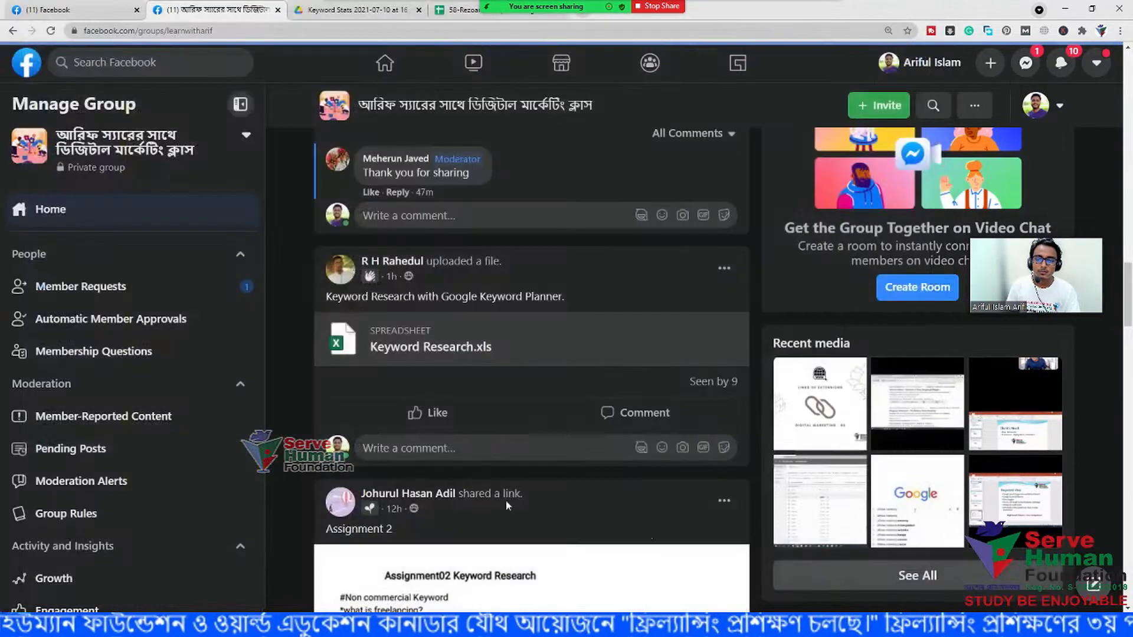
Open the Keywords.pdf link from the Assignment 2 post in a new tab and return to the group feed
scroll(378, 407, down, 5)
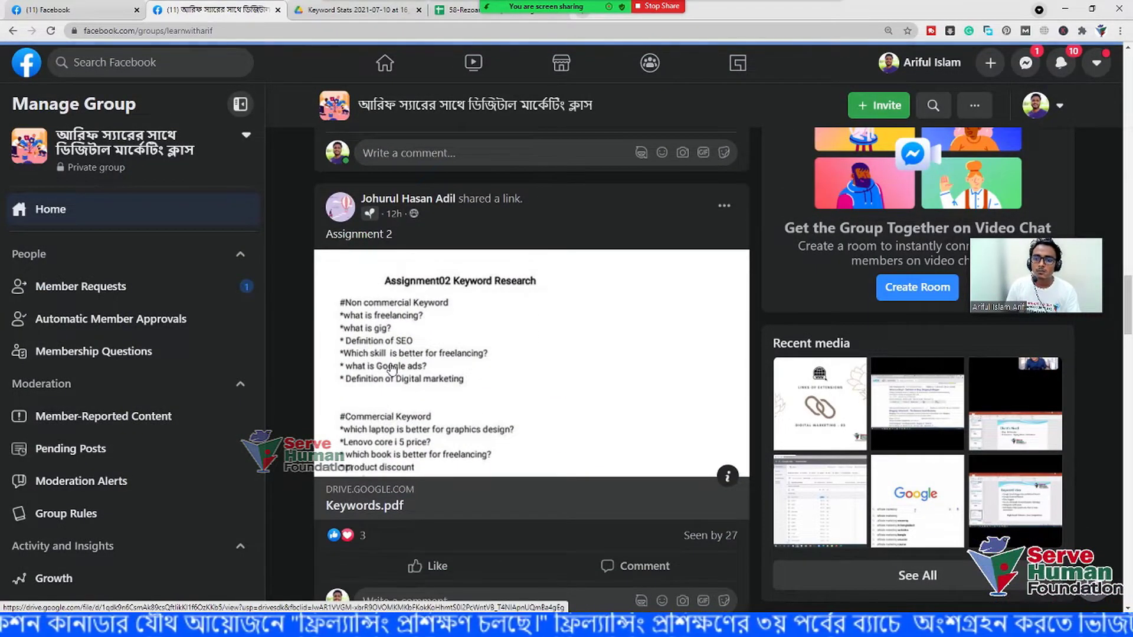
click(391, 369)
click(197, 10)
Open the Google Sheets link in the post on buying-intent and informative niche keywords, then return to the group feed
scroll(493, 436, down, 8)
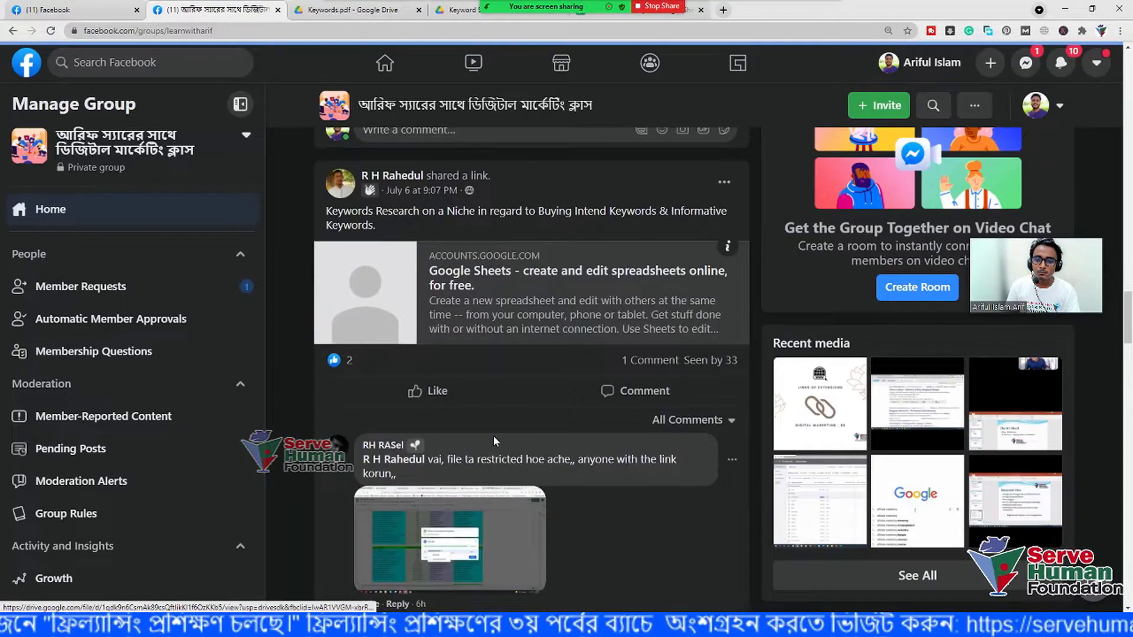
click(471, 308)
click(195, 12)
Open the Assignment 2 .xlsx file on tourism keywords from its Assignment - 02 post and view it in Google Sheets
scroll(462, 473, down, 9)
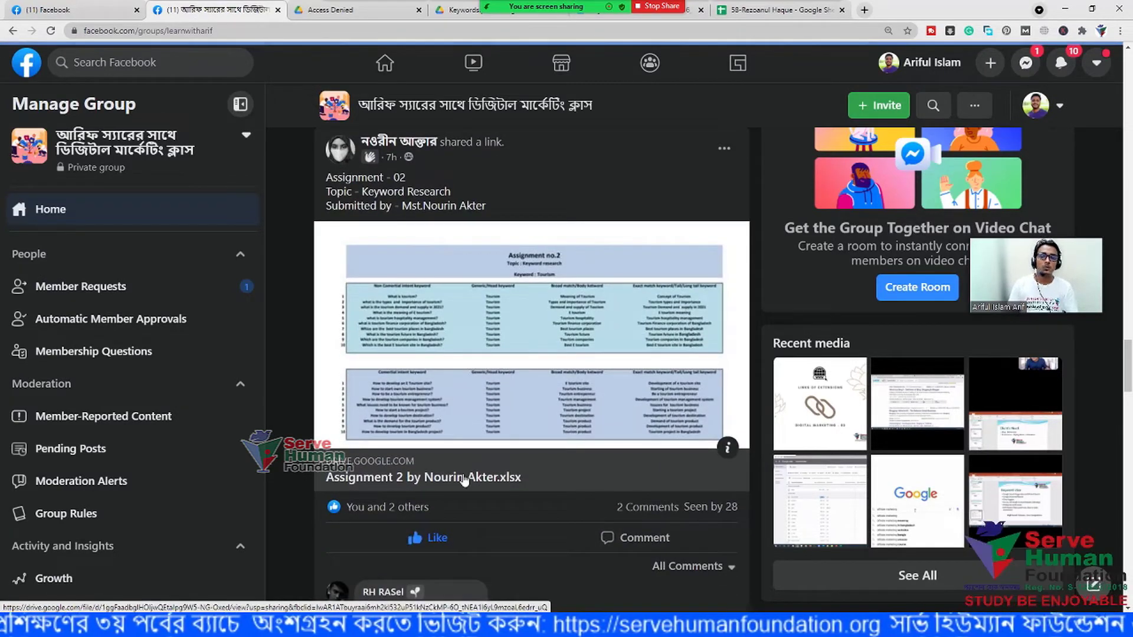
click(465, 478)
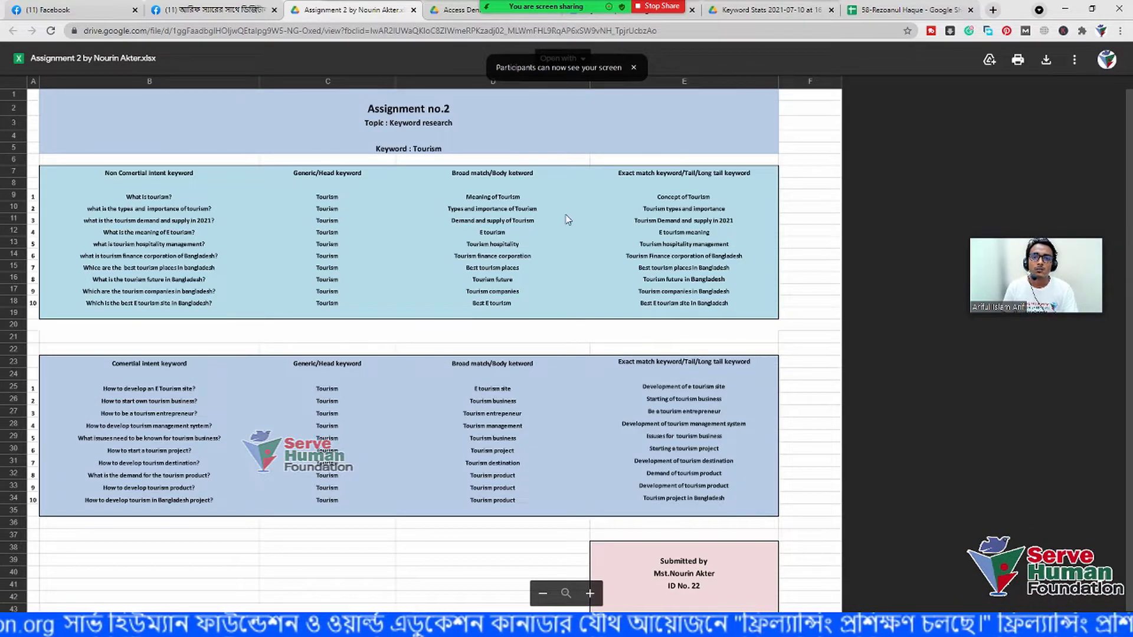
click(633, 68)
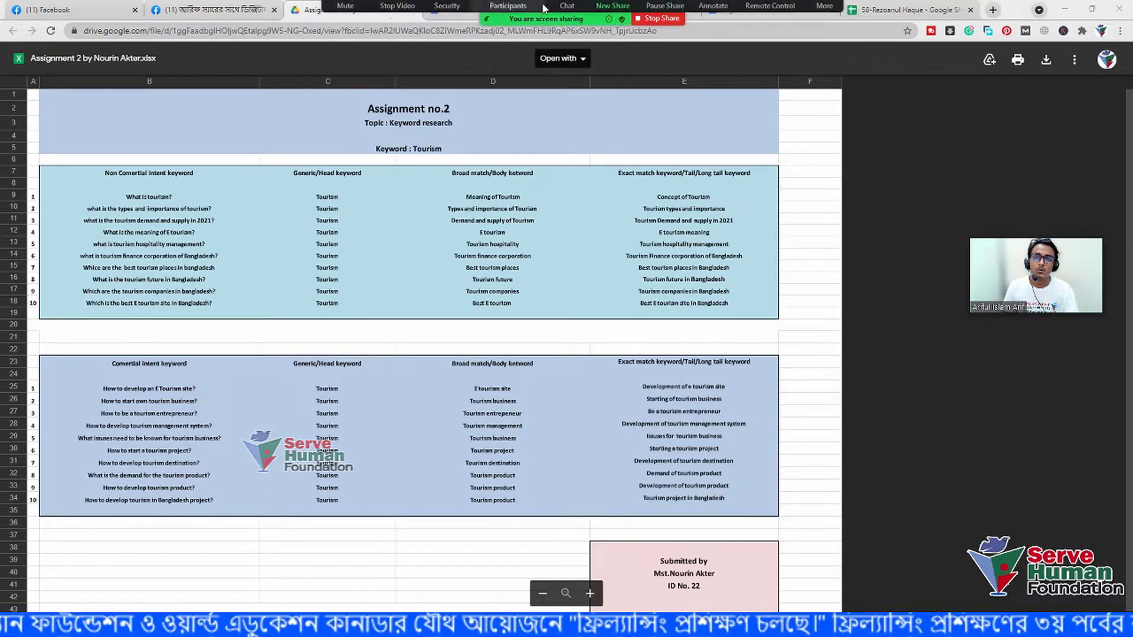
click(564, 57)
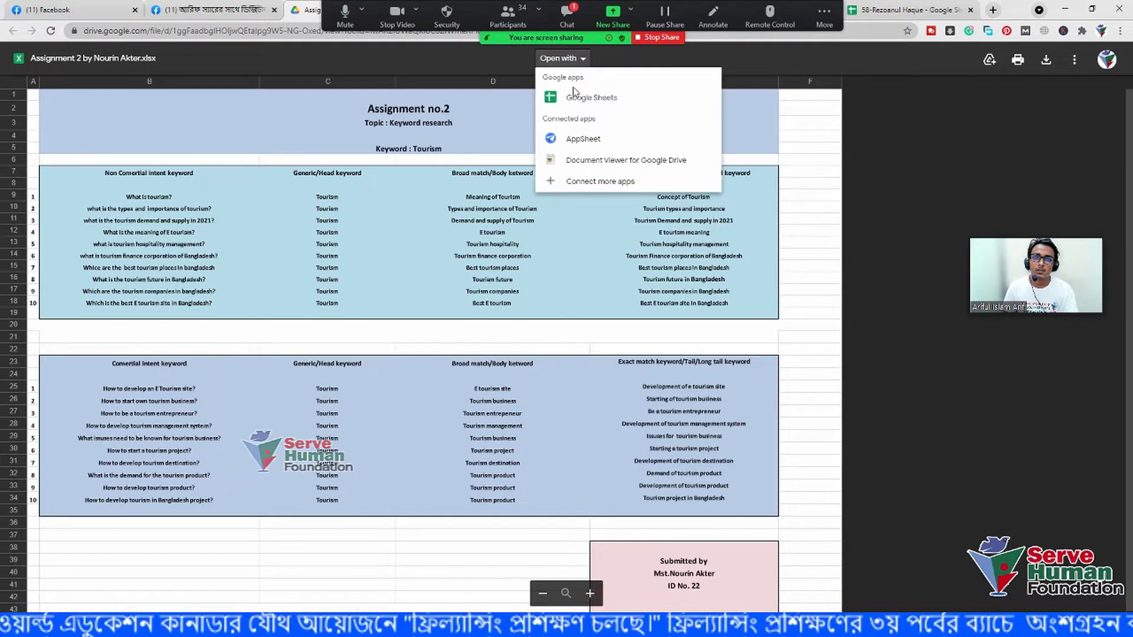
click(575, 96)
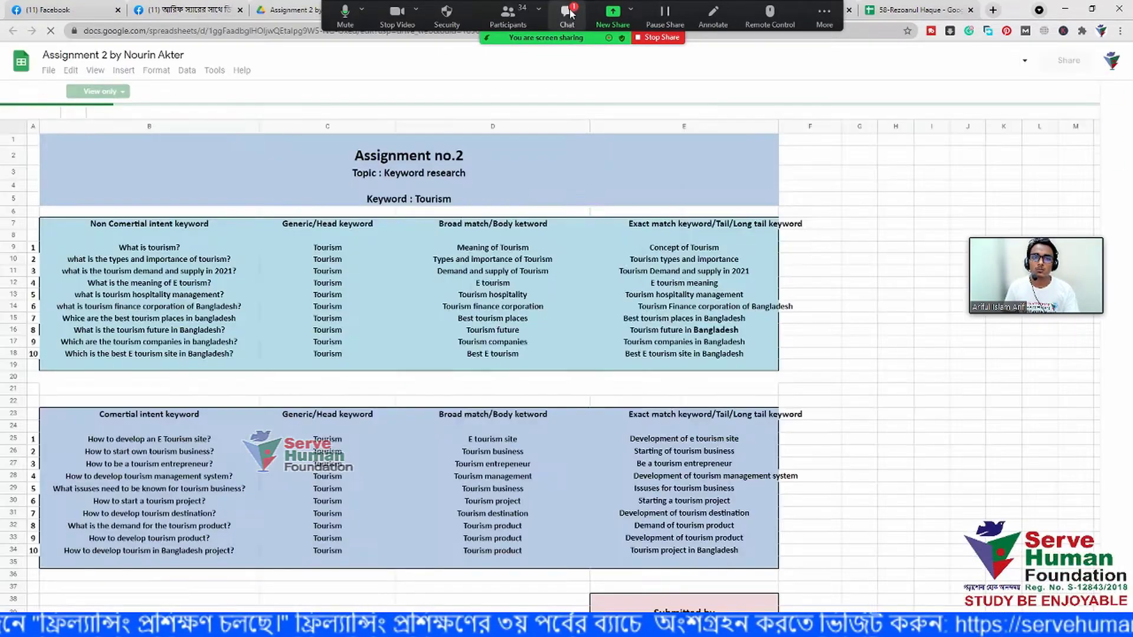
Check the meeting chat messages, close the chat and return to the tourism keyword sheet
click(566, 13)
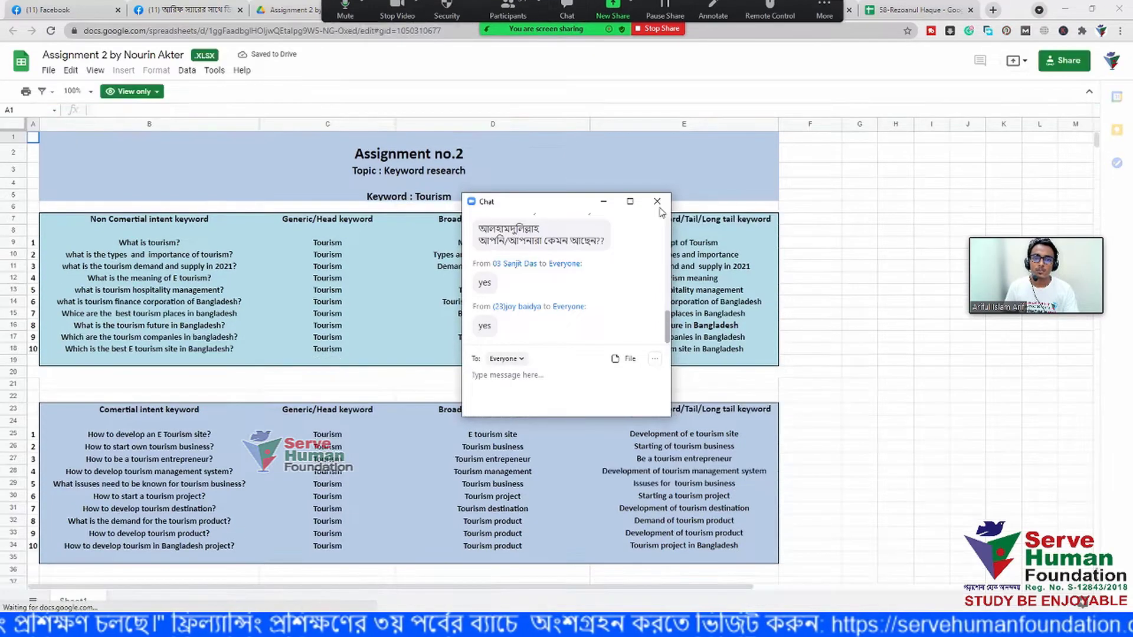
click(657, 201)
click(838, 353)
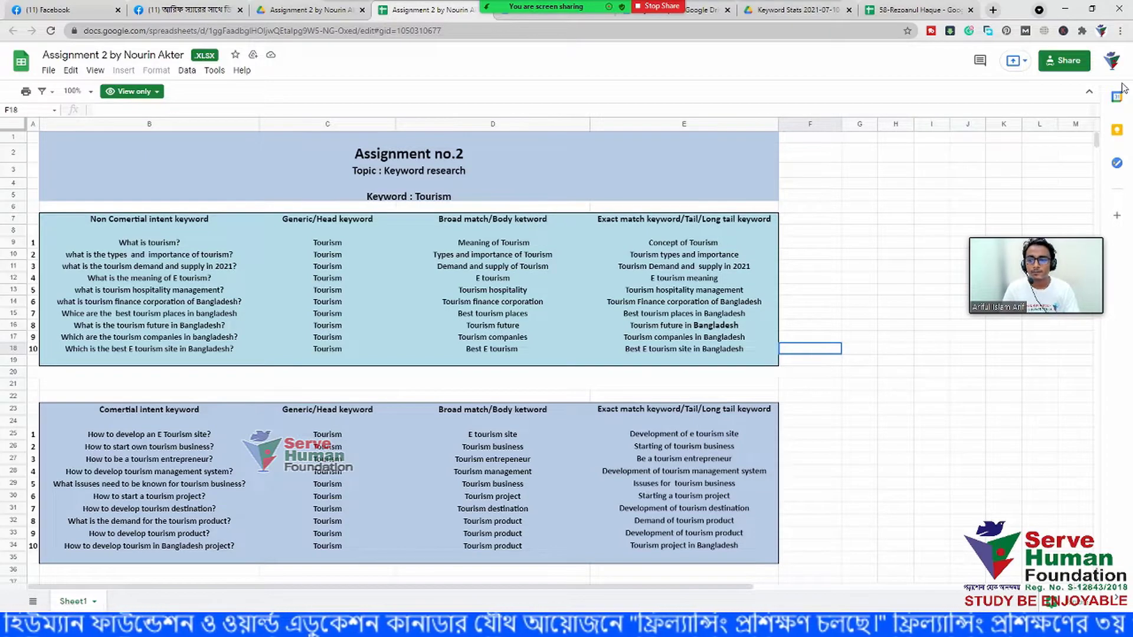
click(894, 409)
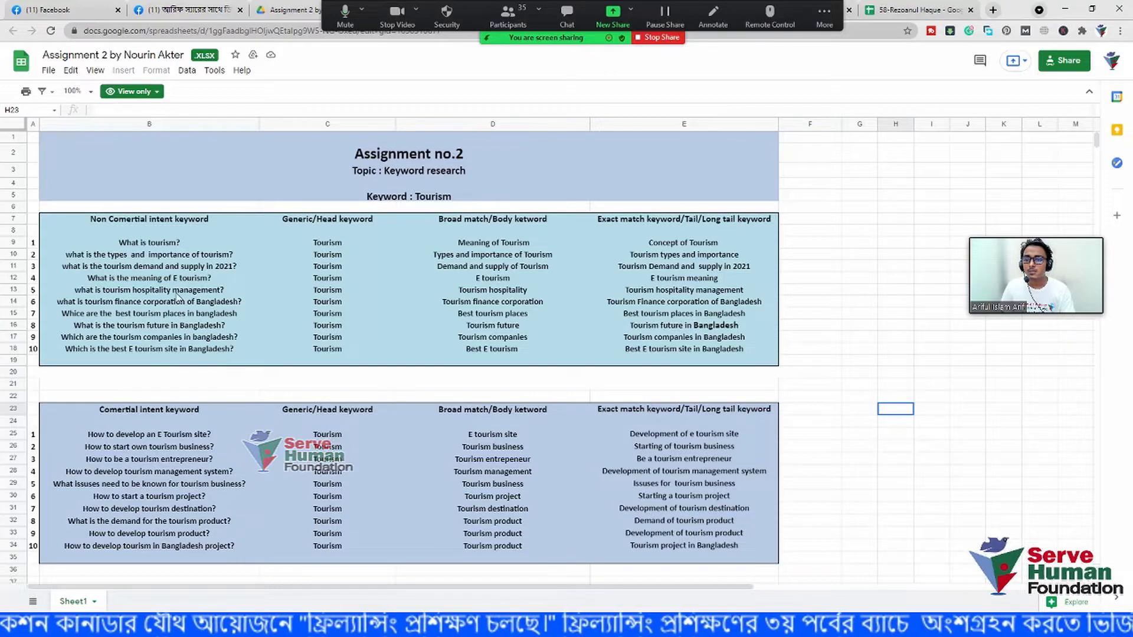
Examine the tourism assignment sheet: its keyword heading, the submission box, and the non-commercial and commercial intent keyword tables
scroll(420, 199, down, 3)
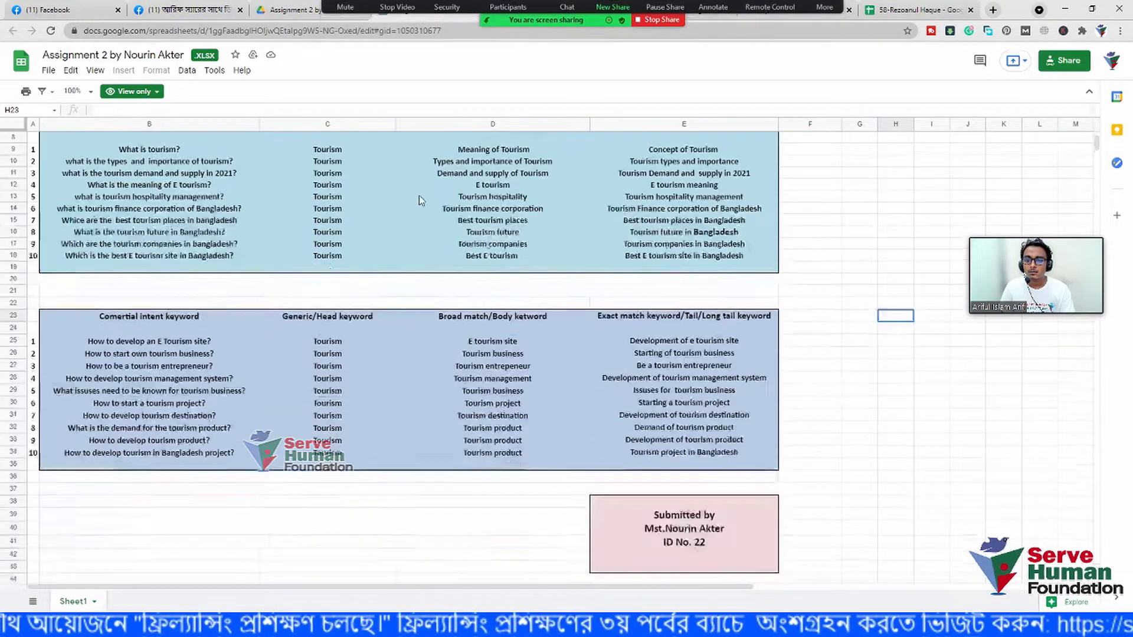
scroll(419, 196, down, 3)
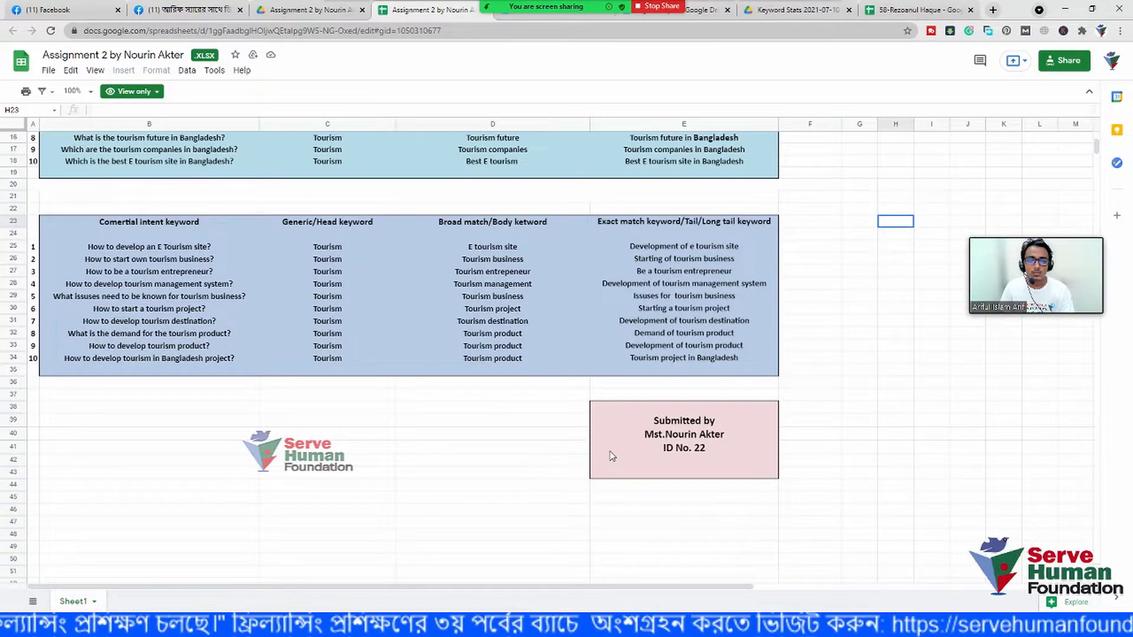
scroll(408, 477, up, 5)
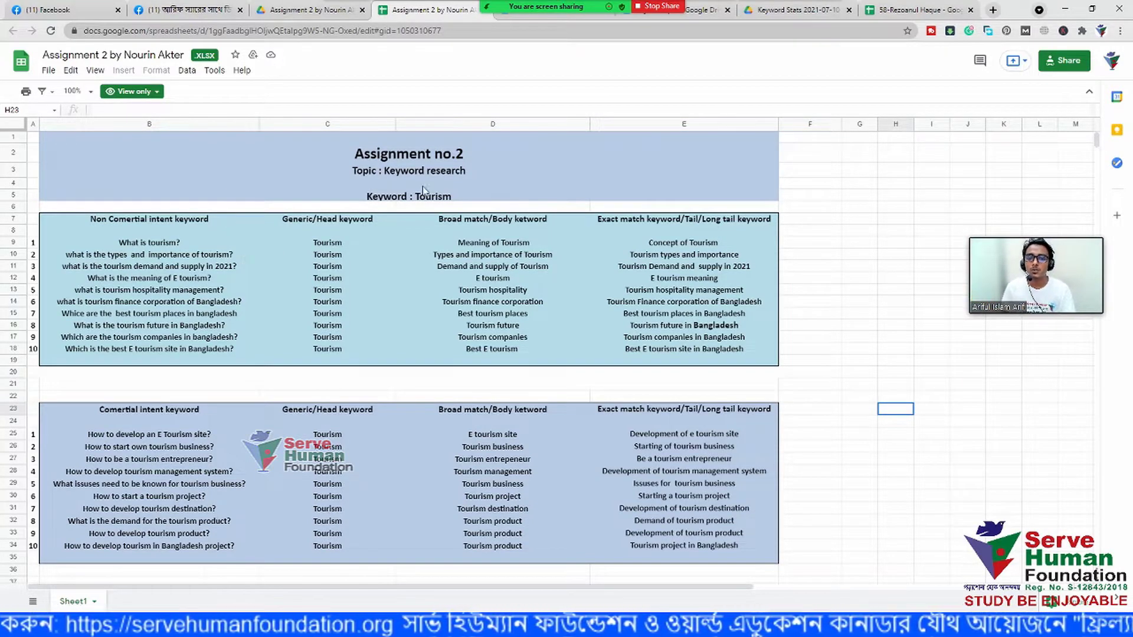
click(430, 199)
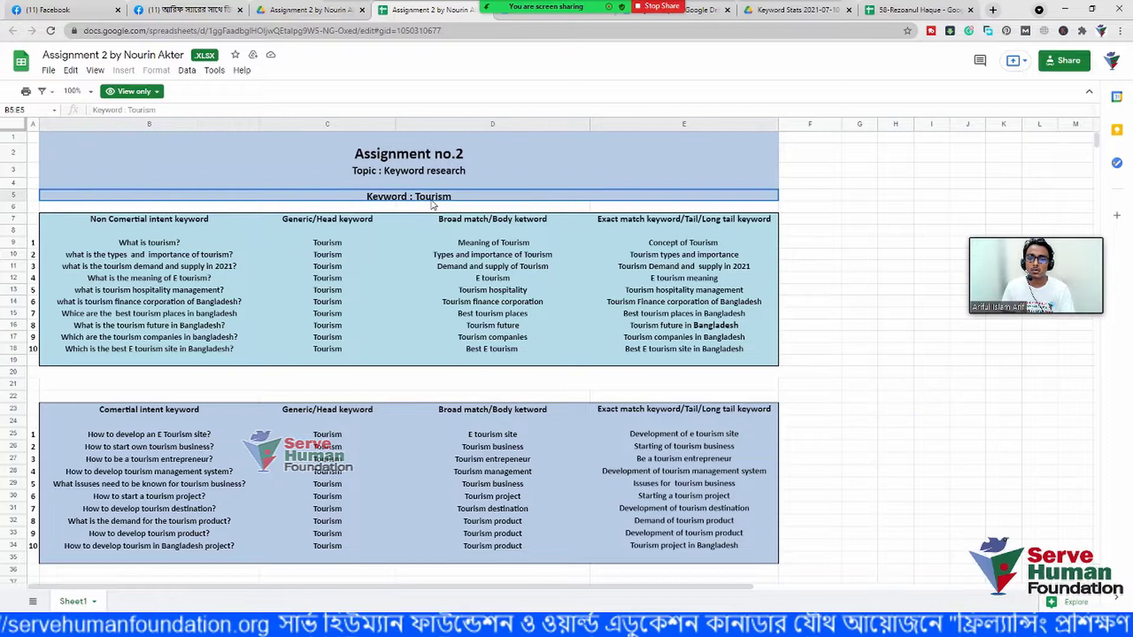
click(848, 279)
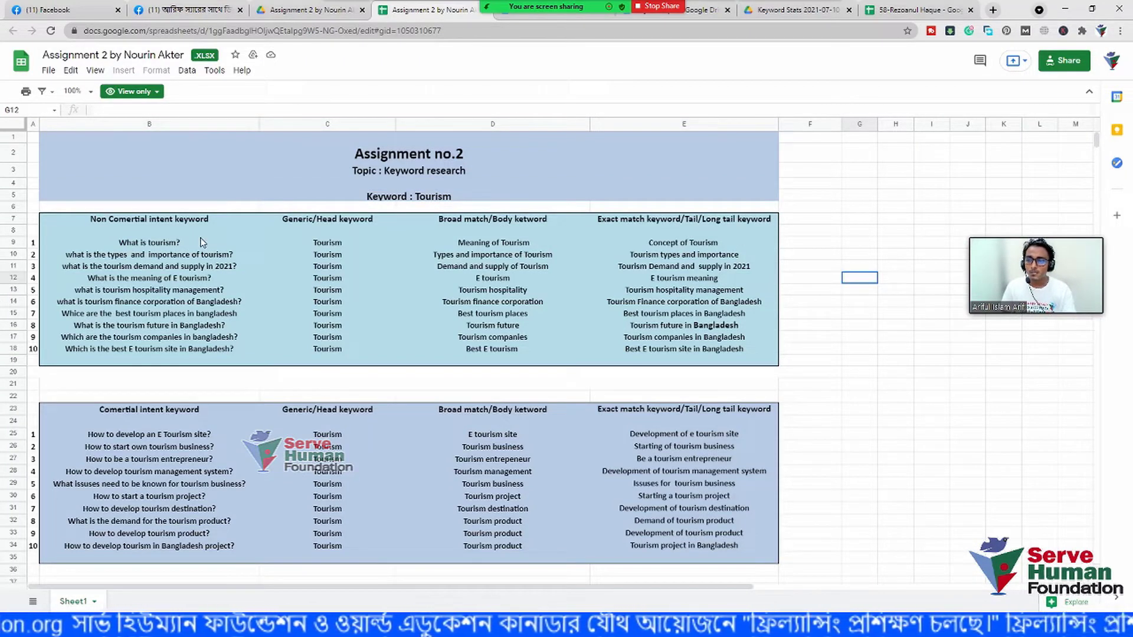
click(253, 245)
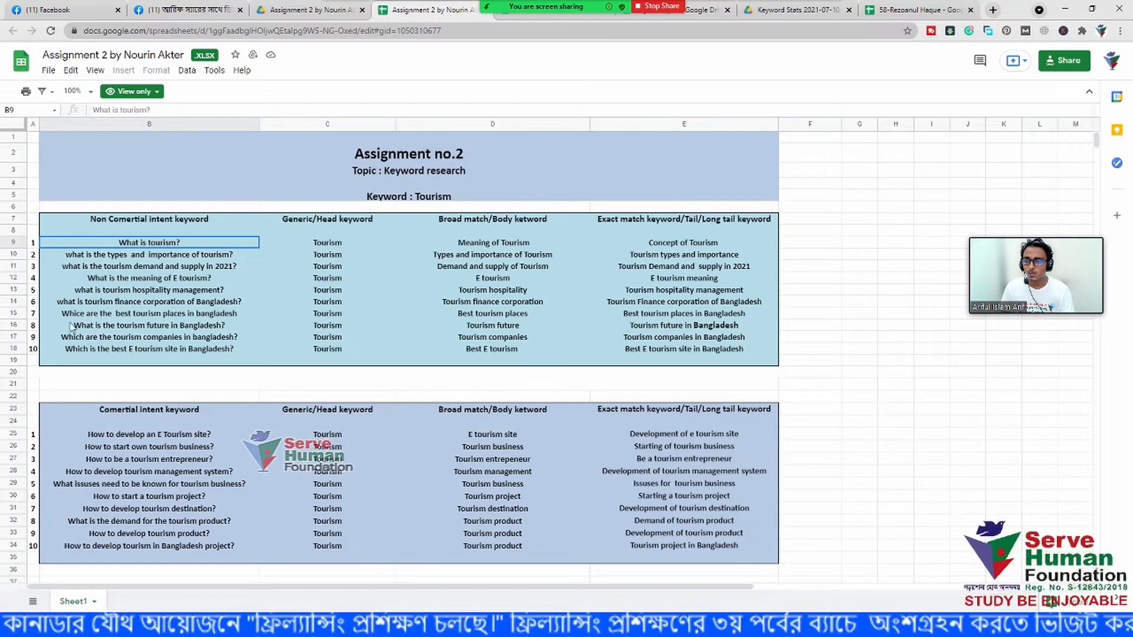
click(231, 362)
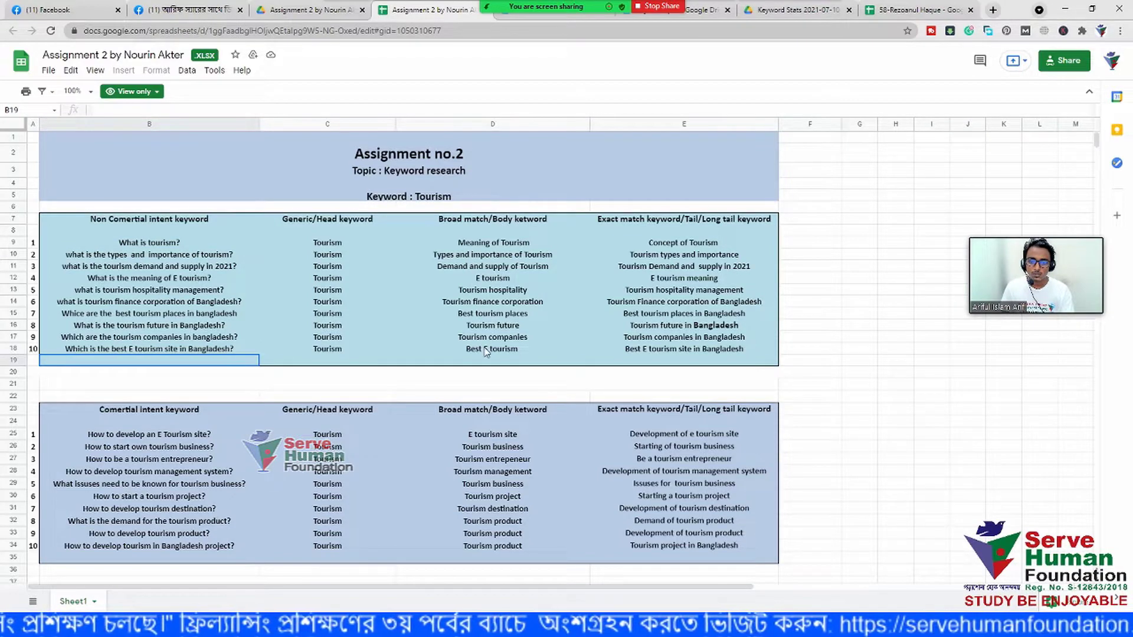
scroll(318, 384, down, 2)
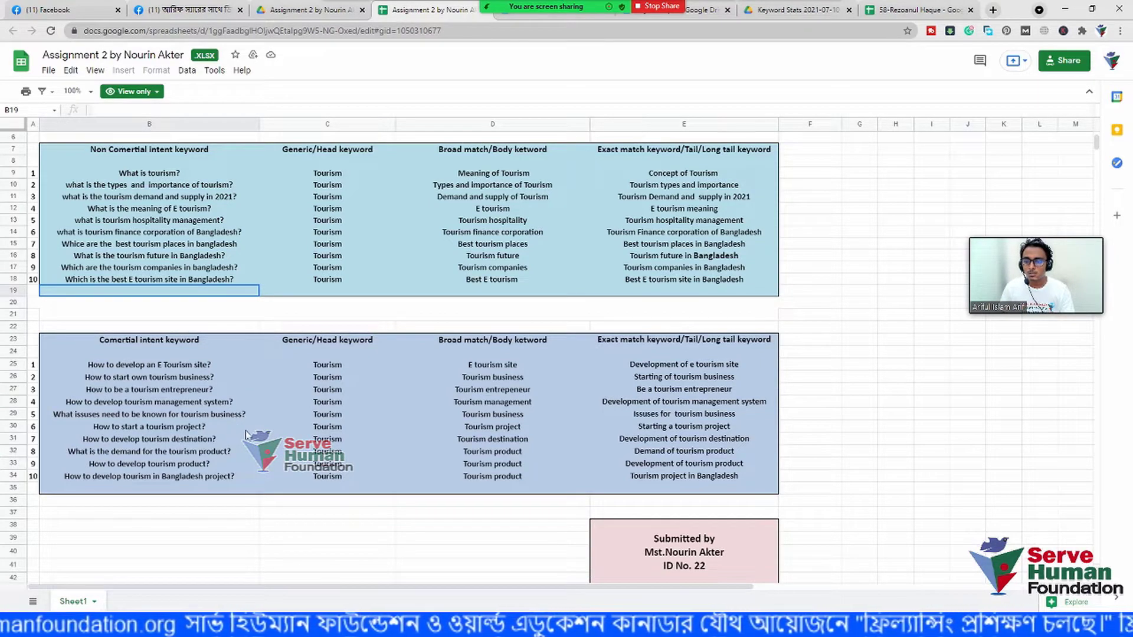
drag(265, 367, 267, 424)
click(263, 477)
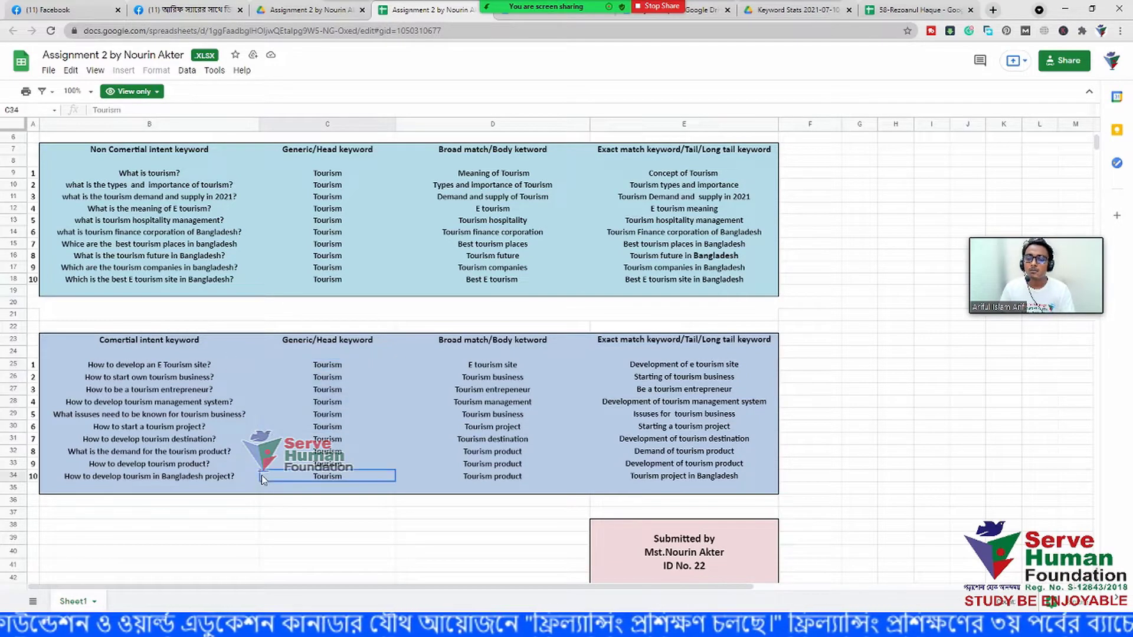
Examine the commercial intent table in the tourism sheet, highlighting its intent, broad match and exact match keyword columns one by one
drag(228, 364, 233, 477)
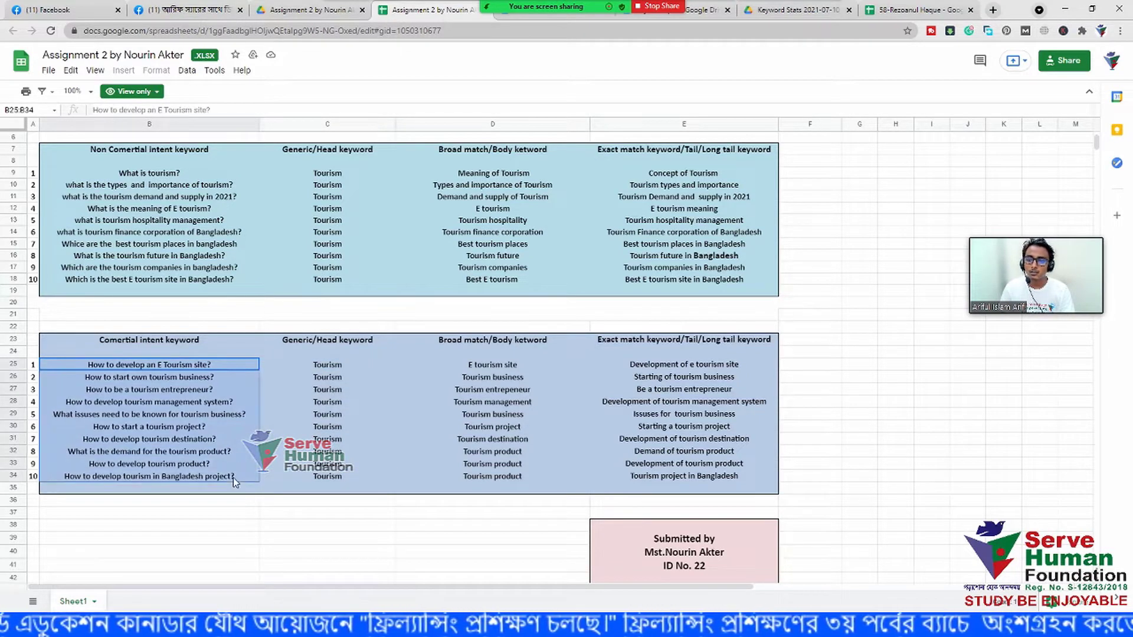
click(260, 530)
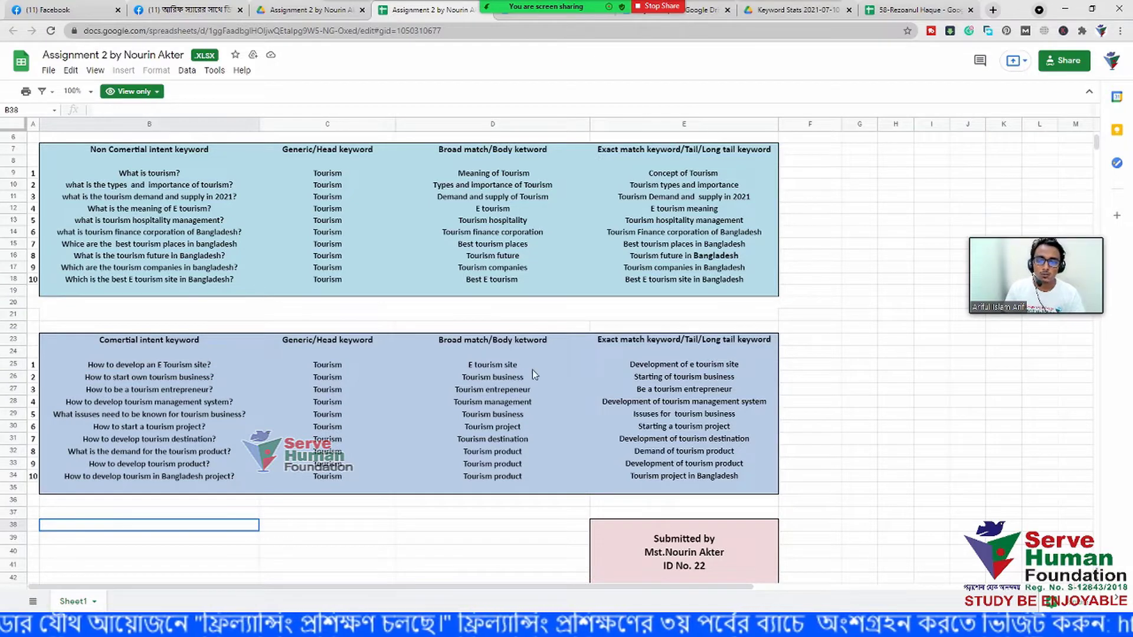
drag(531, 366, 541, 478)
click(521, 538)
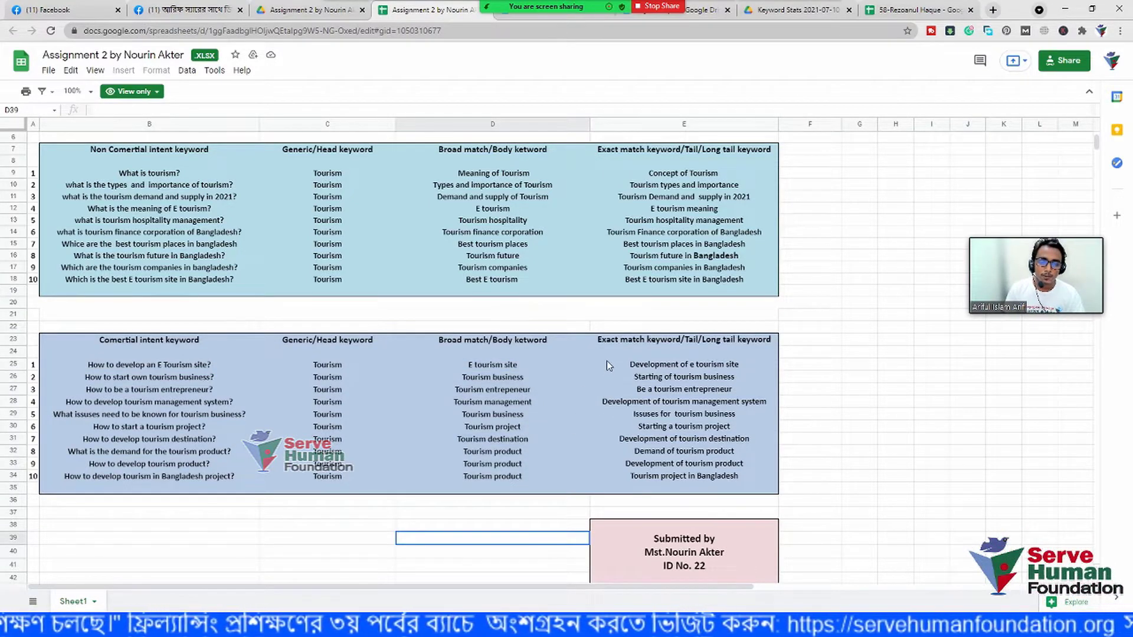
drag(607, 364, 617, 476)
click(880, 491)
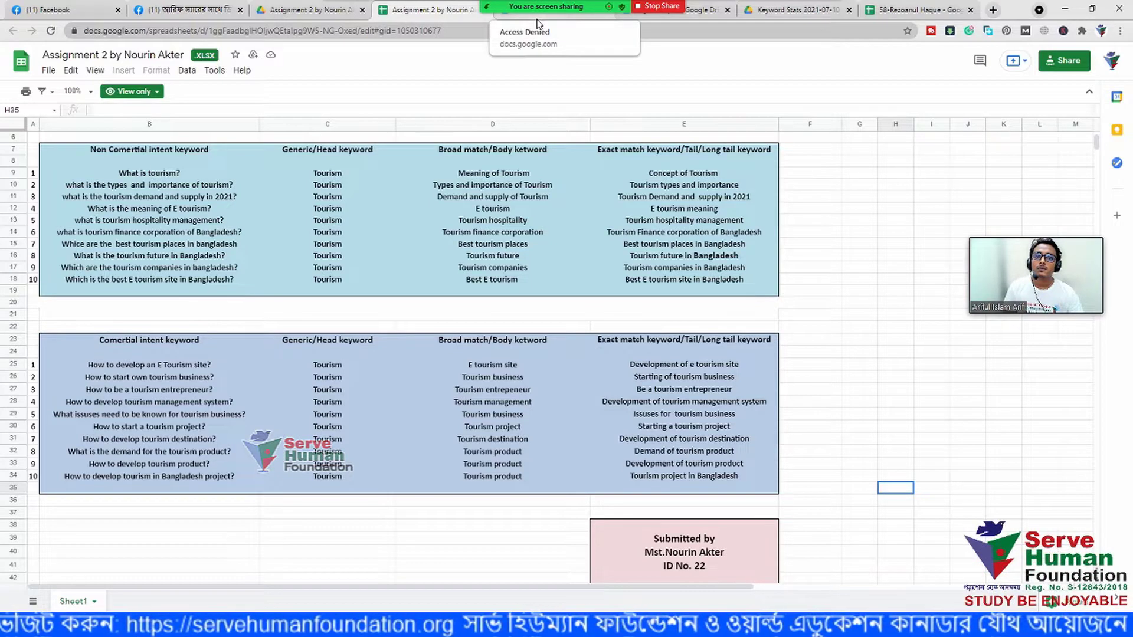
Recheck the Google Sheets link from the buying-intent and informative keywords post, and close both of its access request pages
click(537, 21)
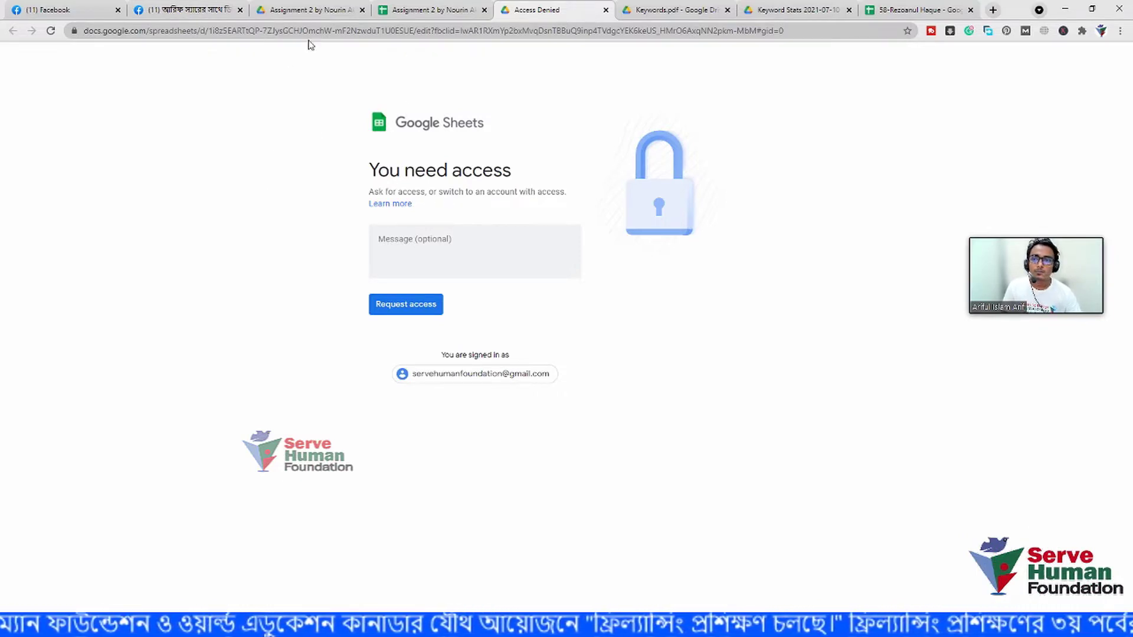
click(192, 13)
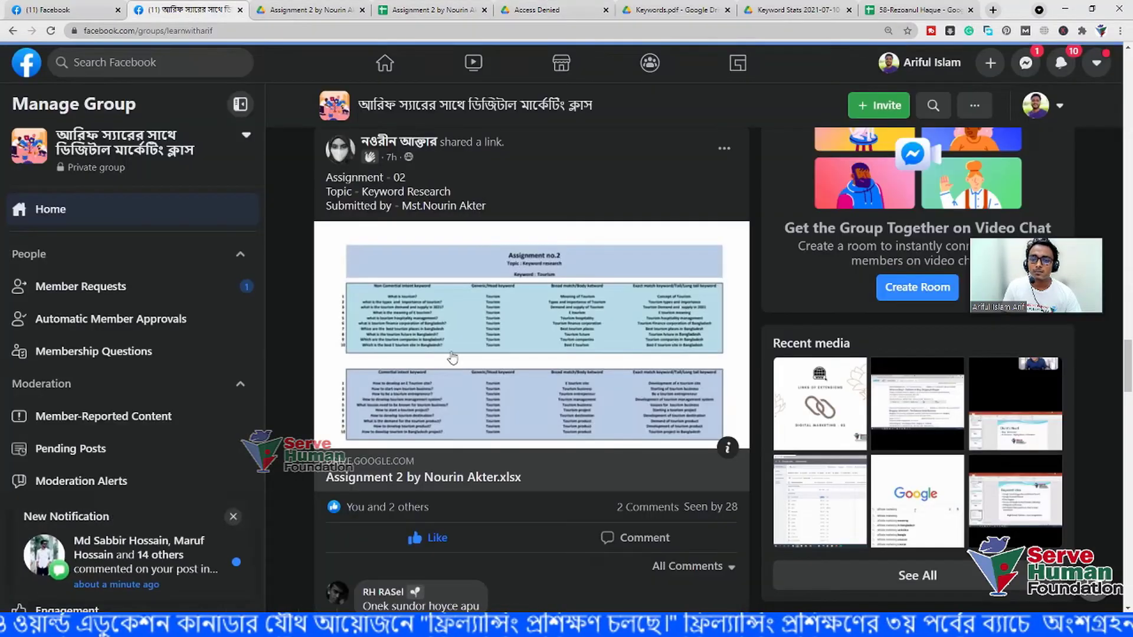
scroll(473, 366, up, 4)
scroll(473, 366, up, 4)
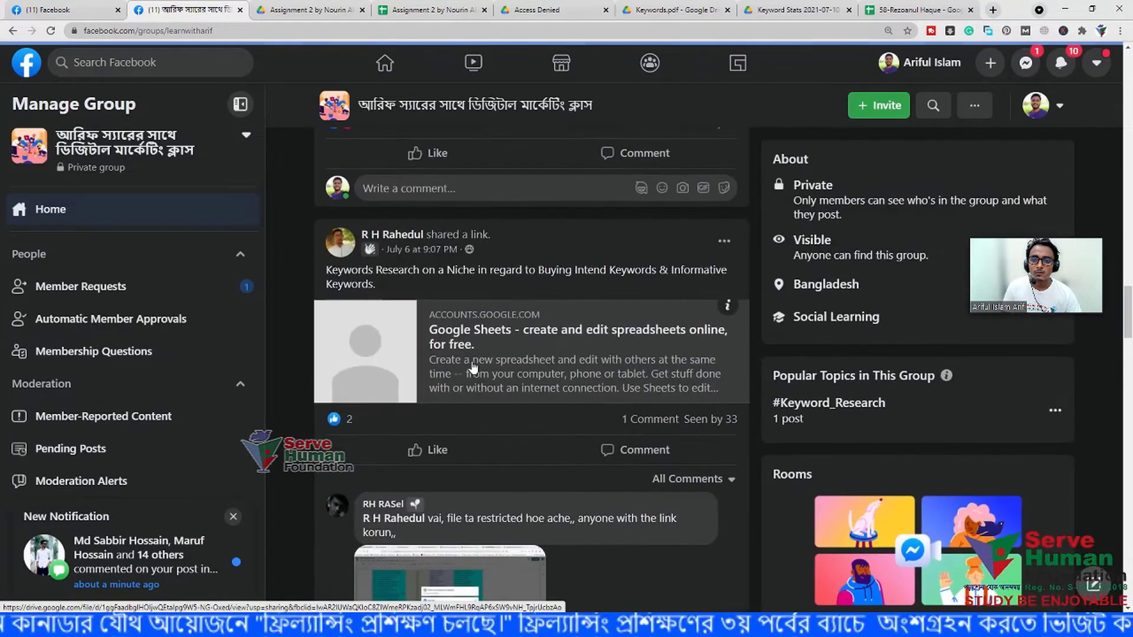
click(460, 330)
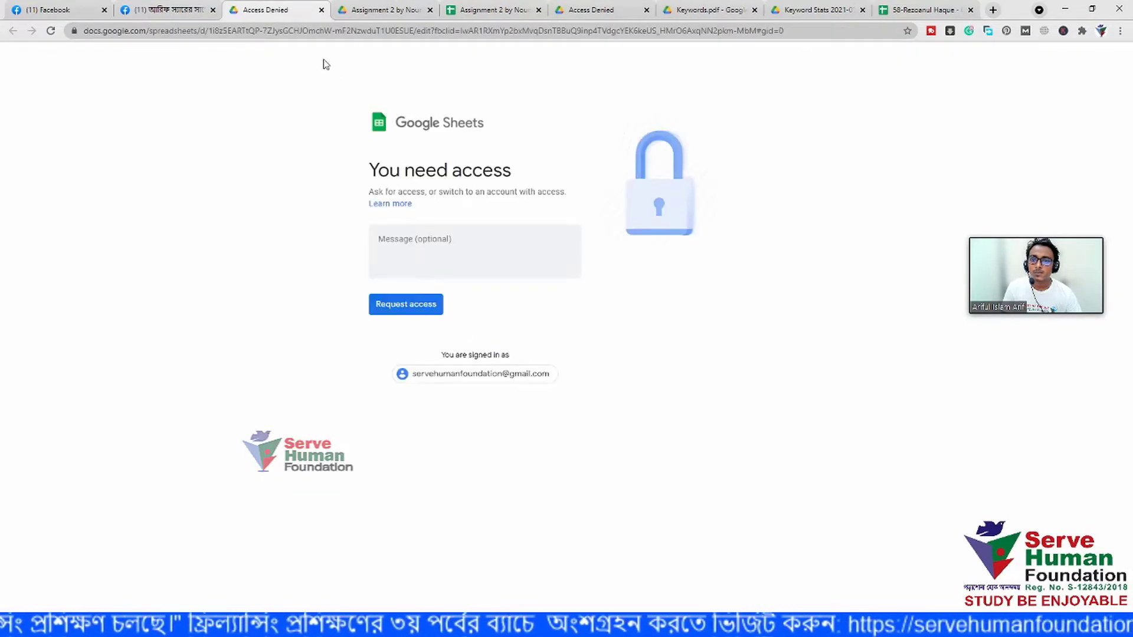
click(321, 10)
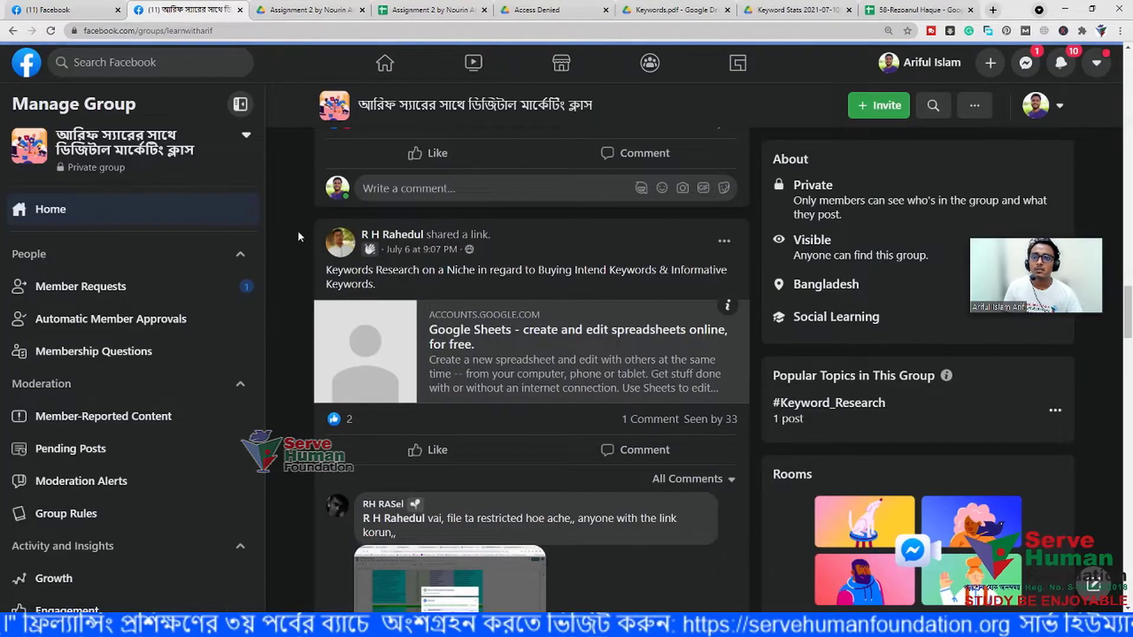
click(423, 11)
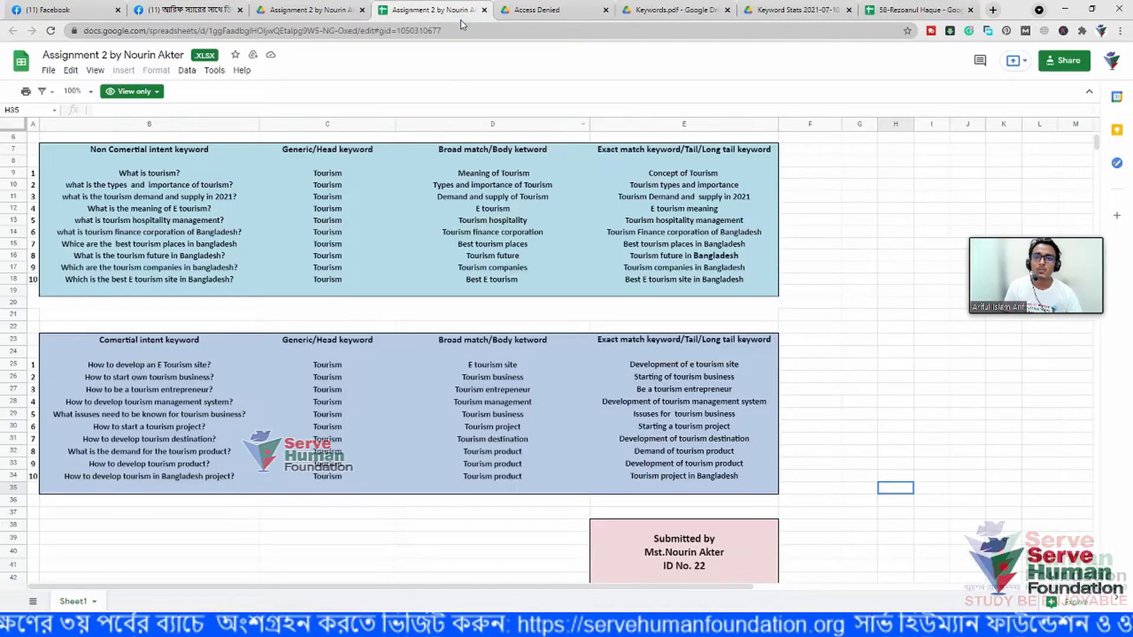
click(521, 11)
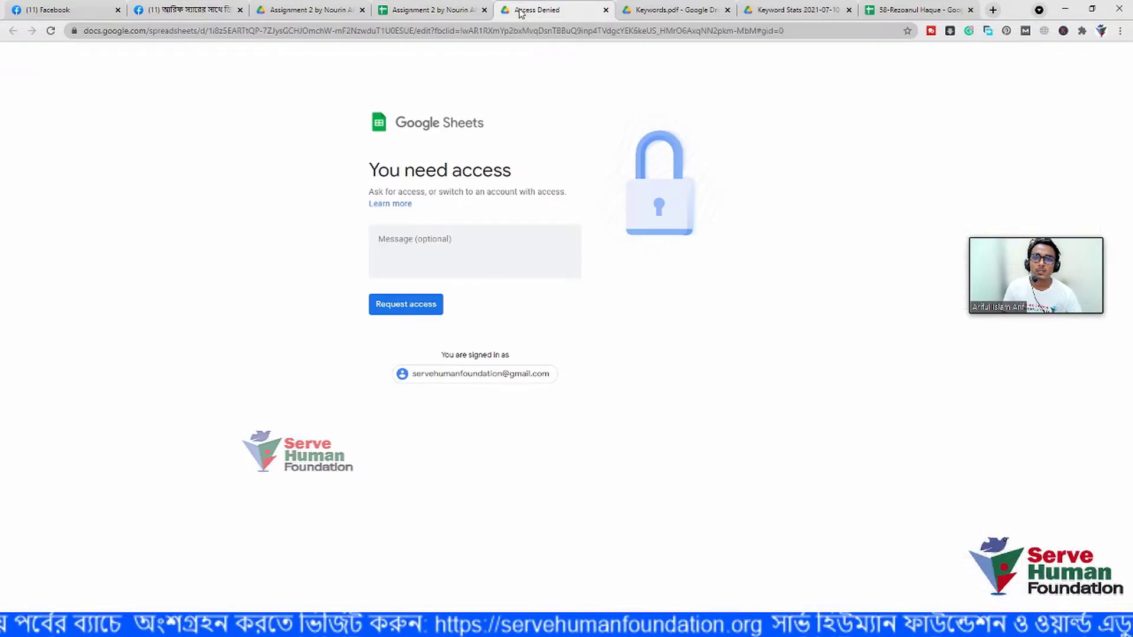
click(606, 10)
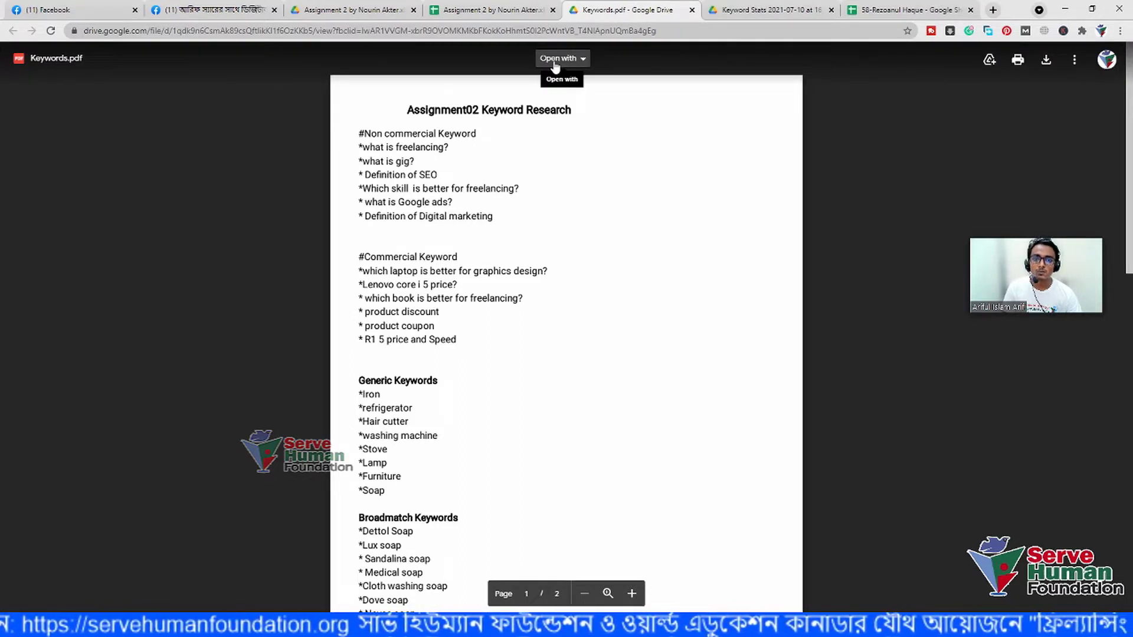
Open Keywords.pdf in Google Docs, glance back at the tourism keyword sheet for comparison, and return to the Keywords document
click(554, 62)
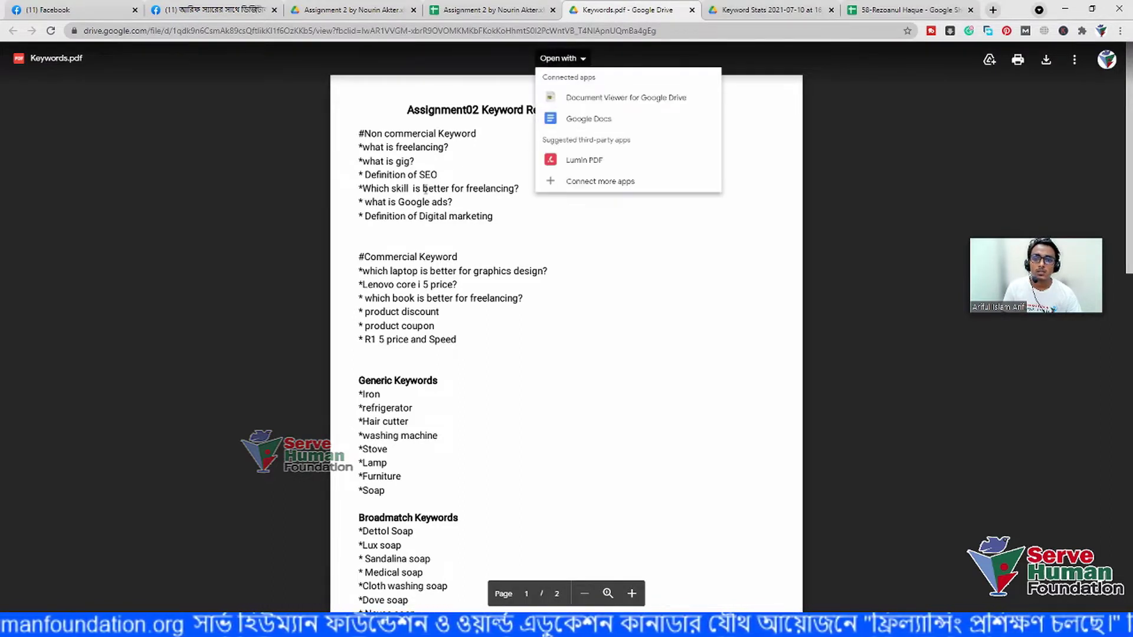
click(584, 120)
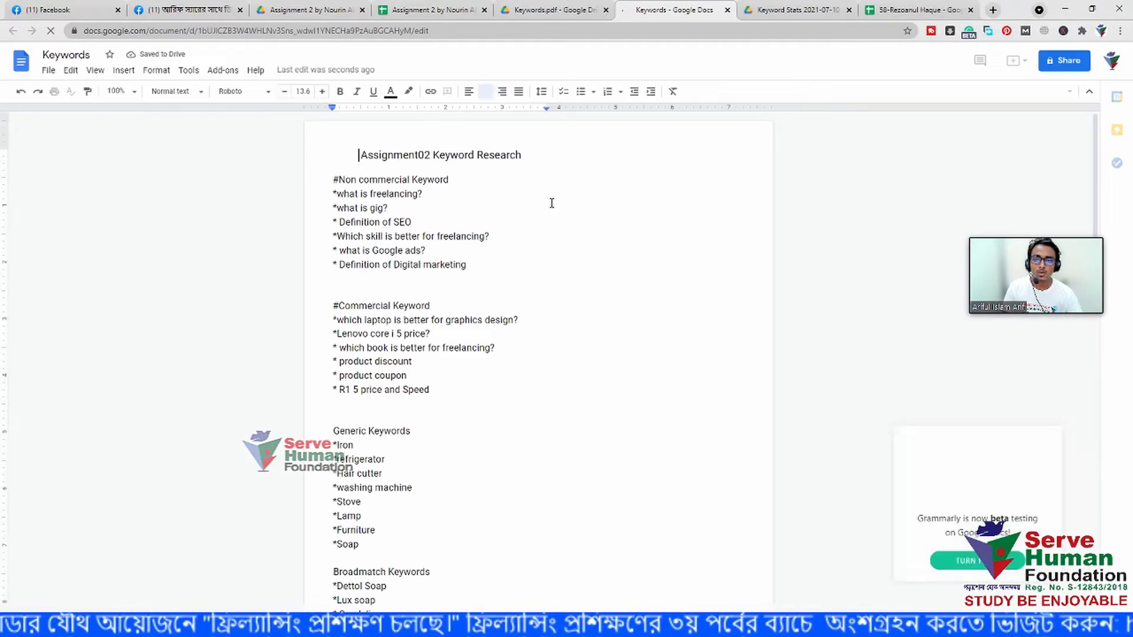
click(539, 202)
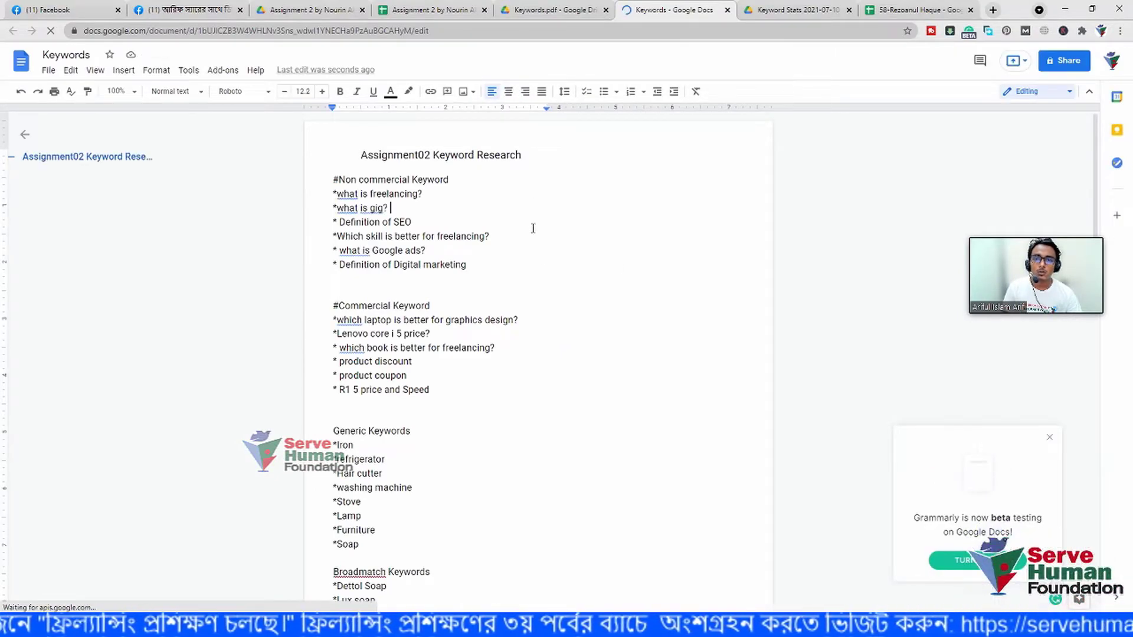
click(453, 10)
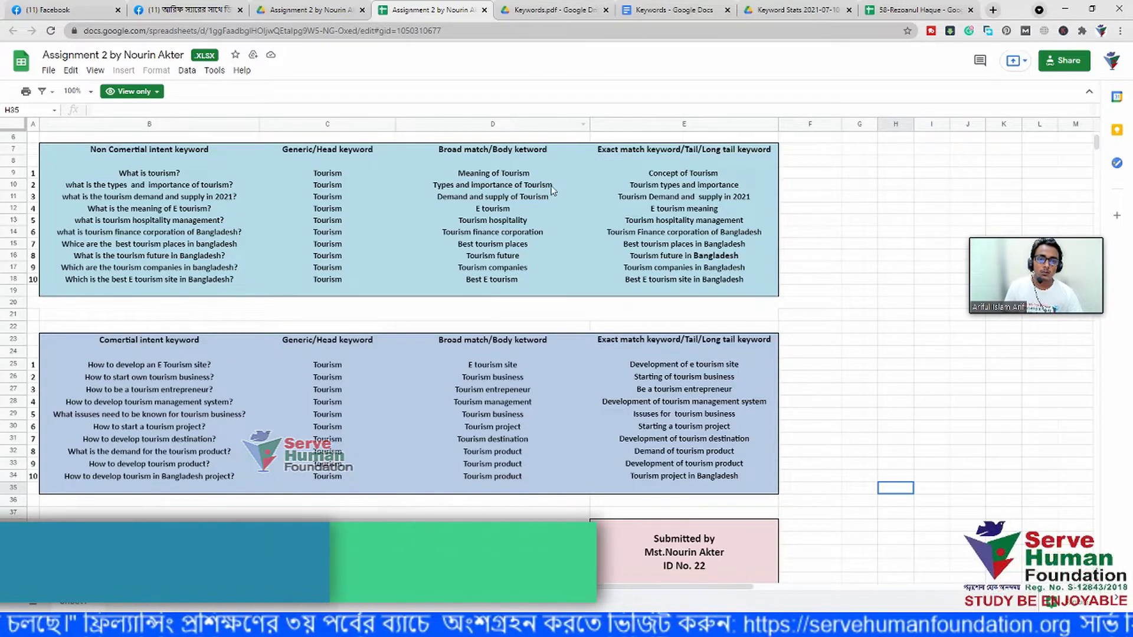
click(667, 11)
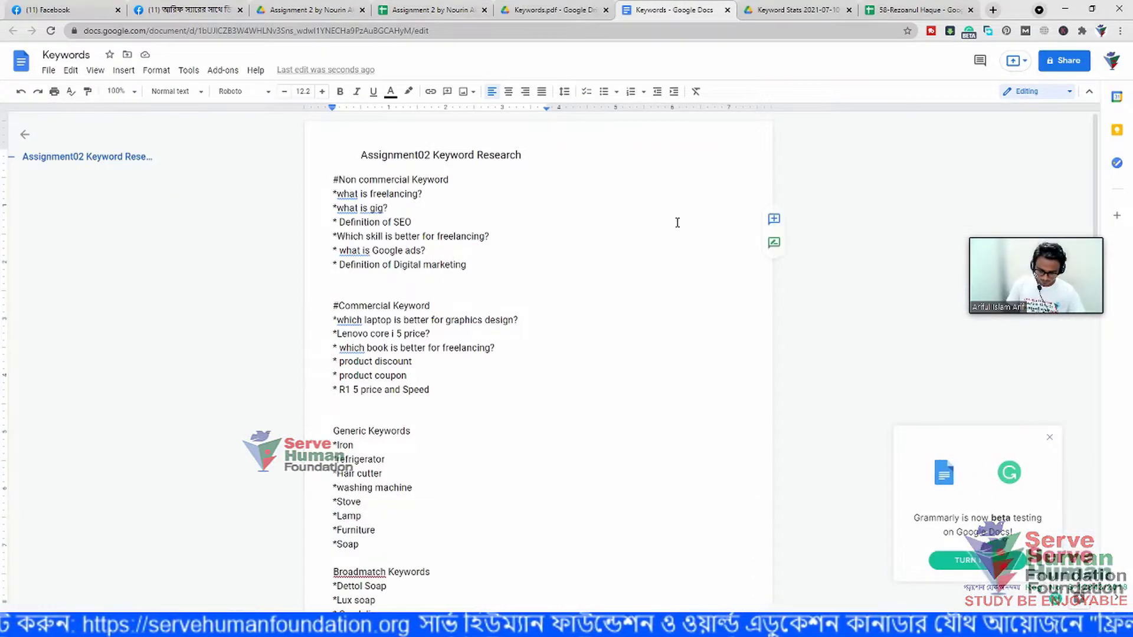
Mute all current and new meeting participants without allowing them to unmute themselves, and close the participant list
key(ctrl+alt+shift+h)
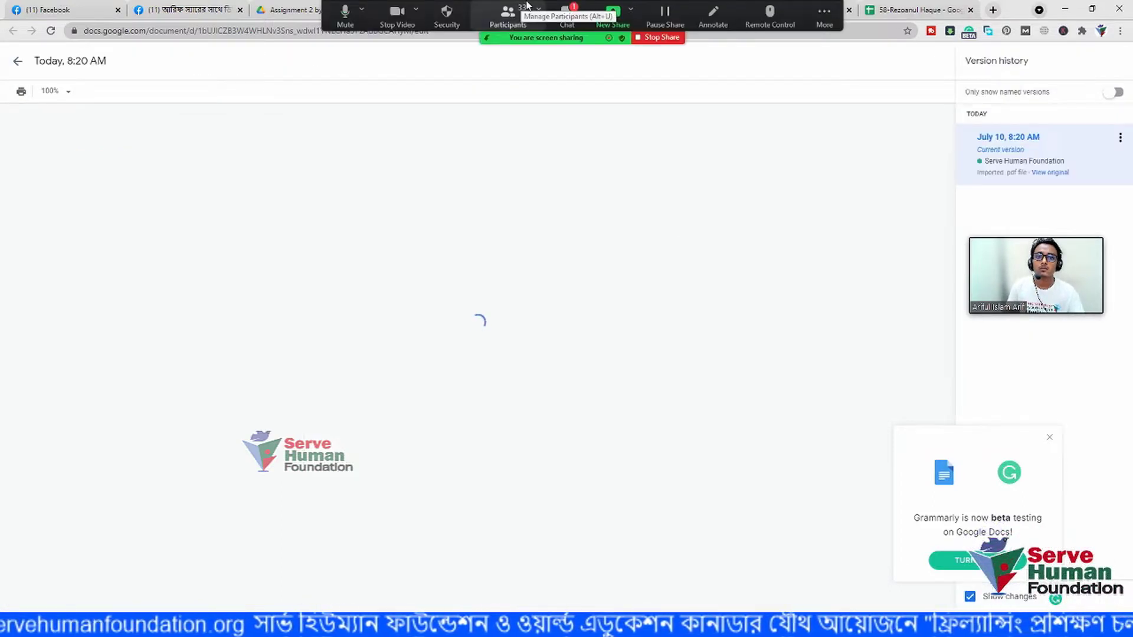
click(507, 15)
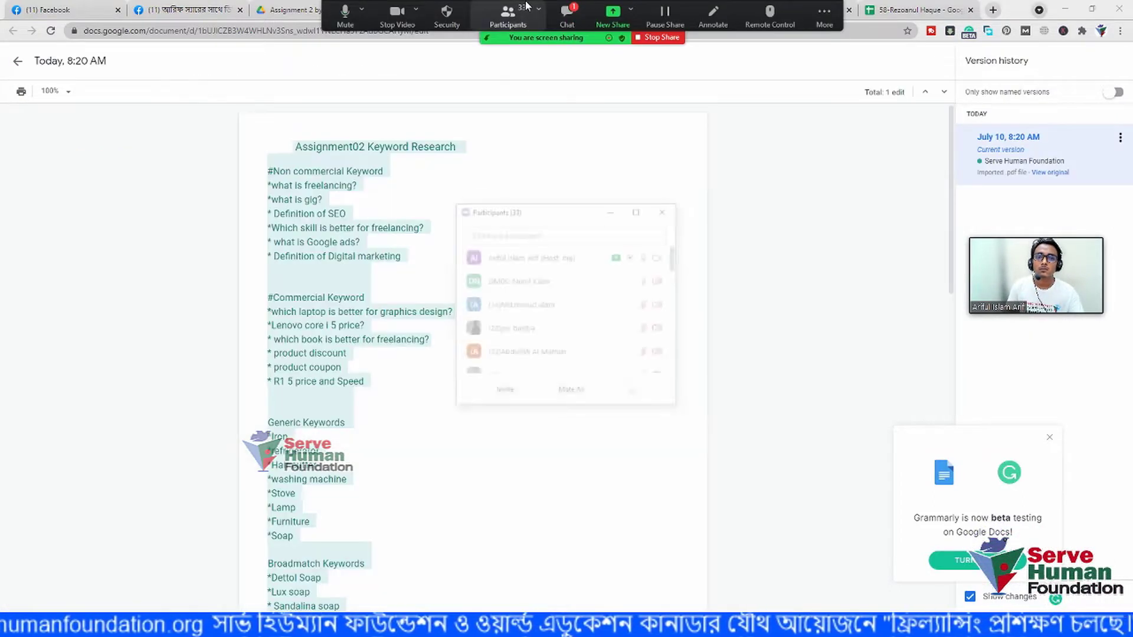
click(571, 393)
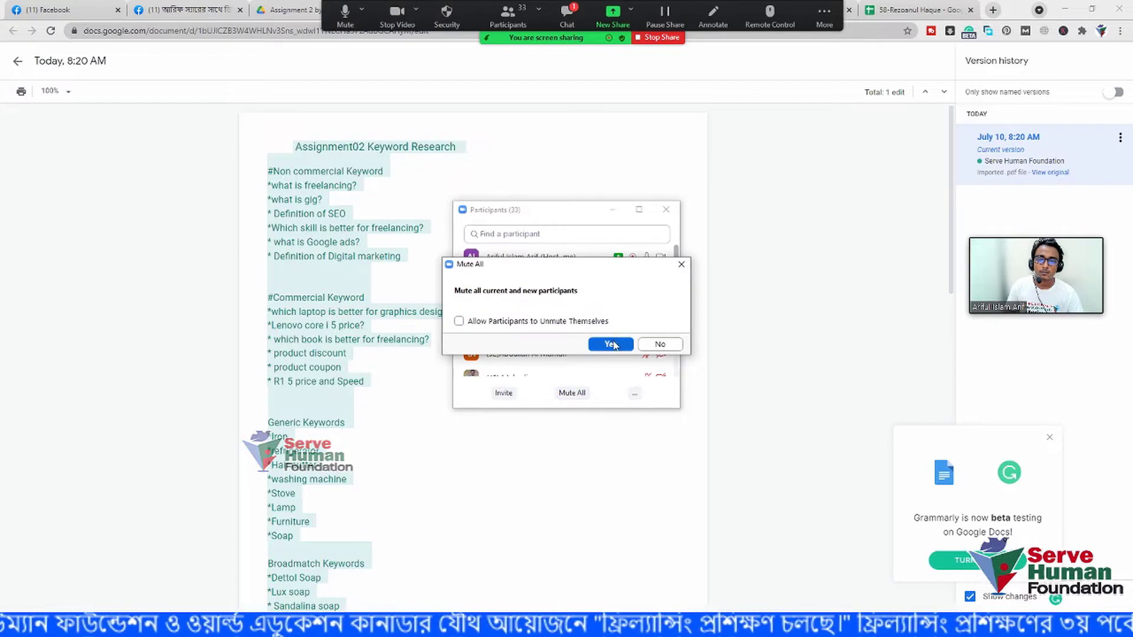
click(611, 345)
click(584, 393)
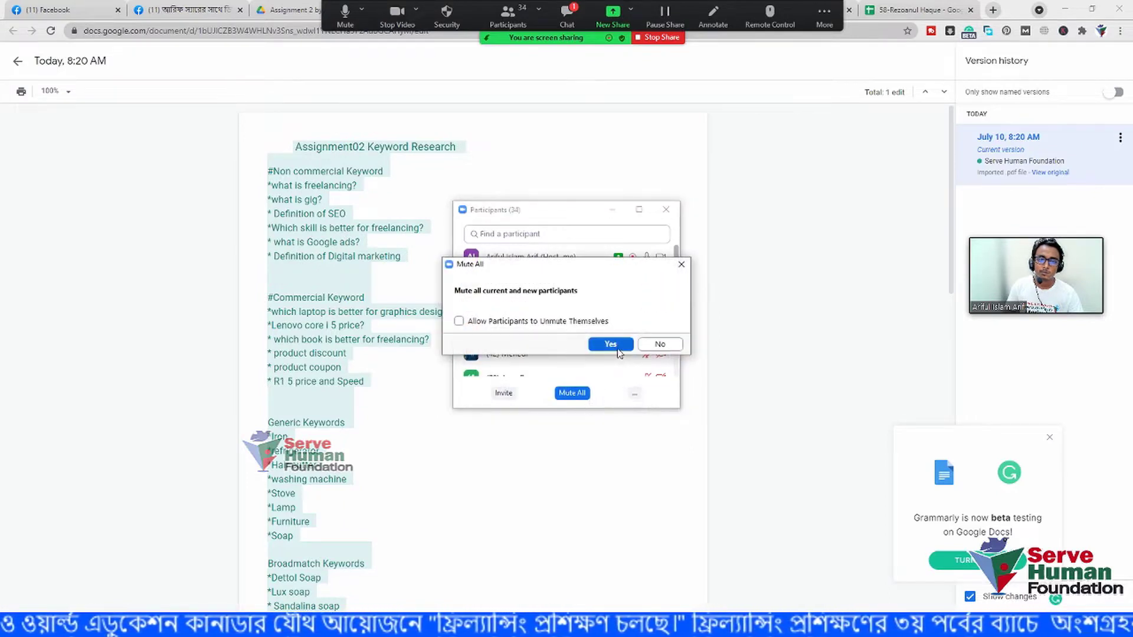
click(611, 345)
click(666, 210)
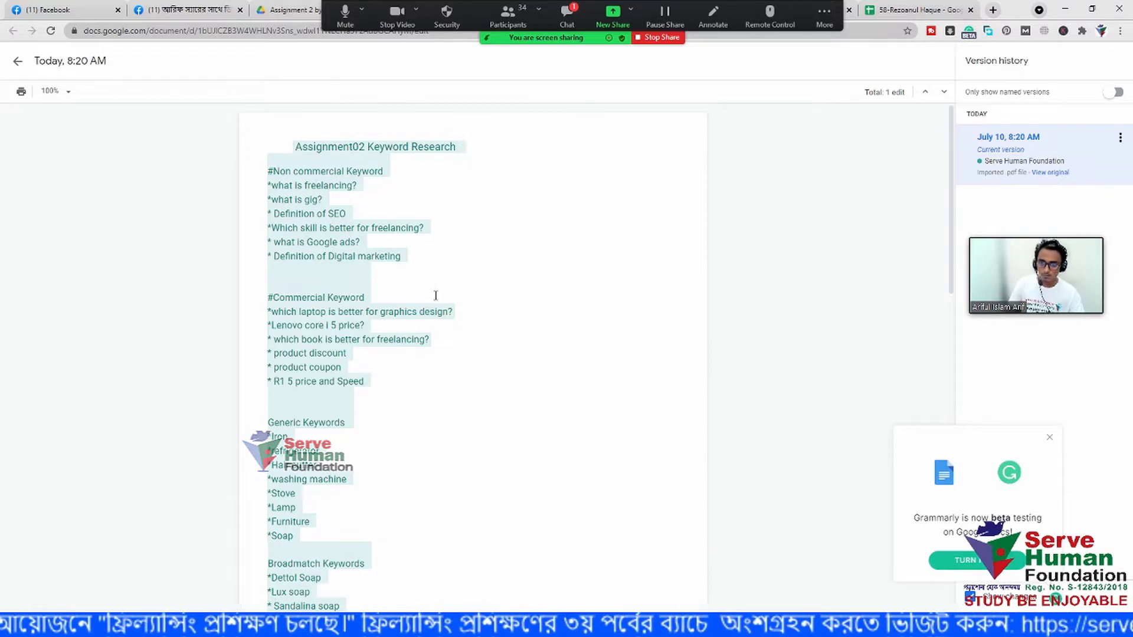
Hide the floating meeting controls and return from version history to the Keywords document
click(17, 62)
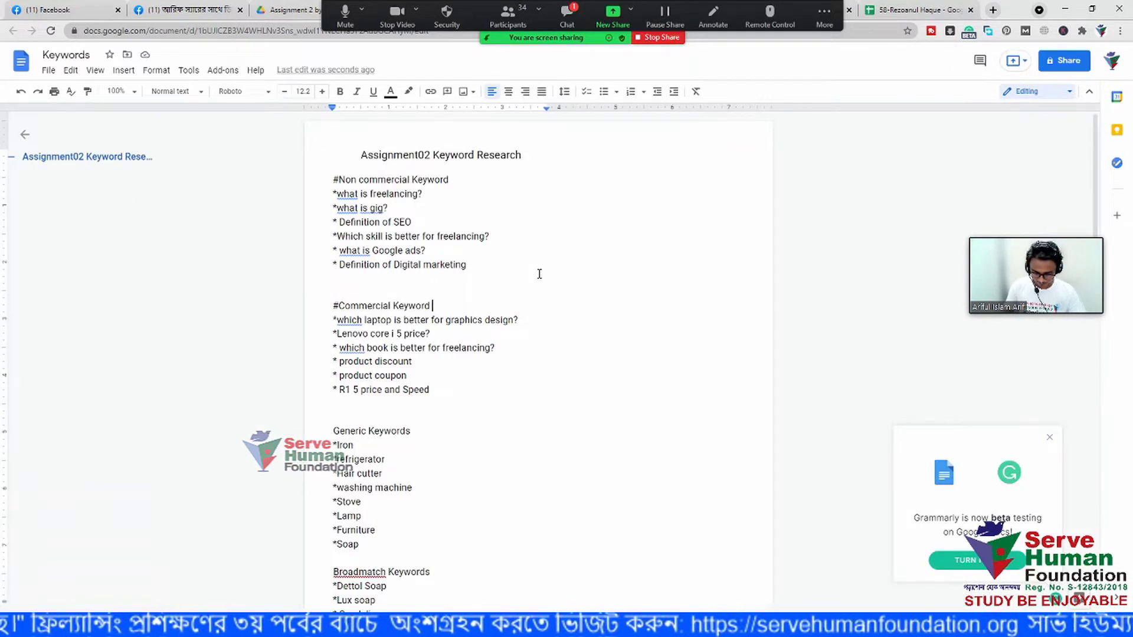
key(ctrl+alt+shift+h)
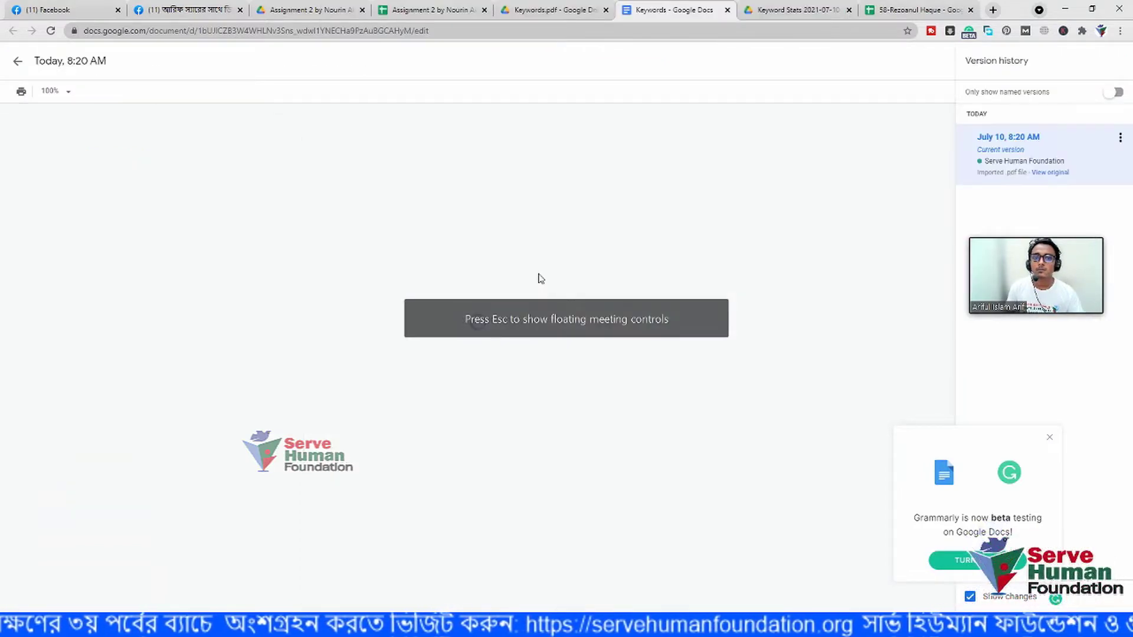
click(17, 62)
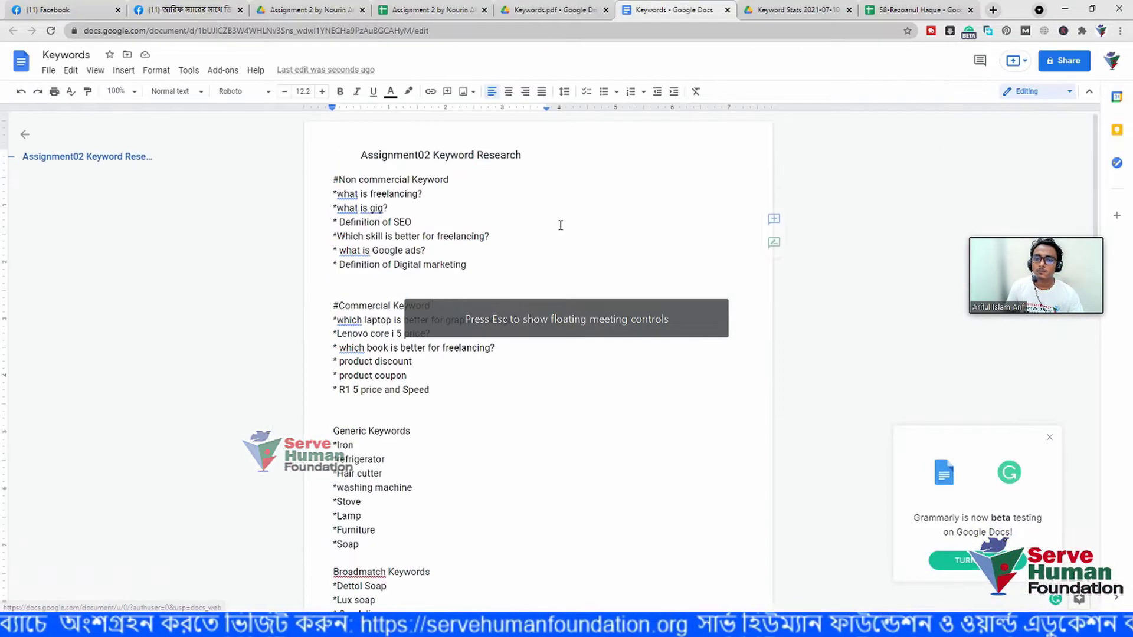
Make the #Non commercial Keyword heading bold and underlined
click(542, 381)
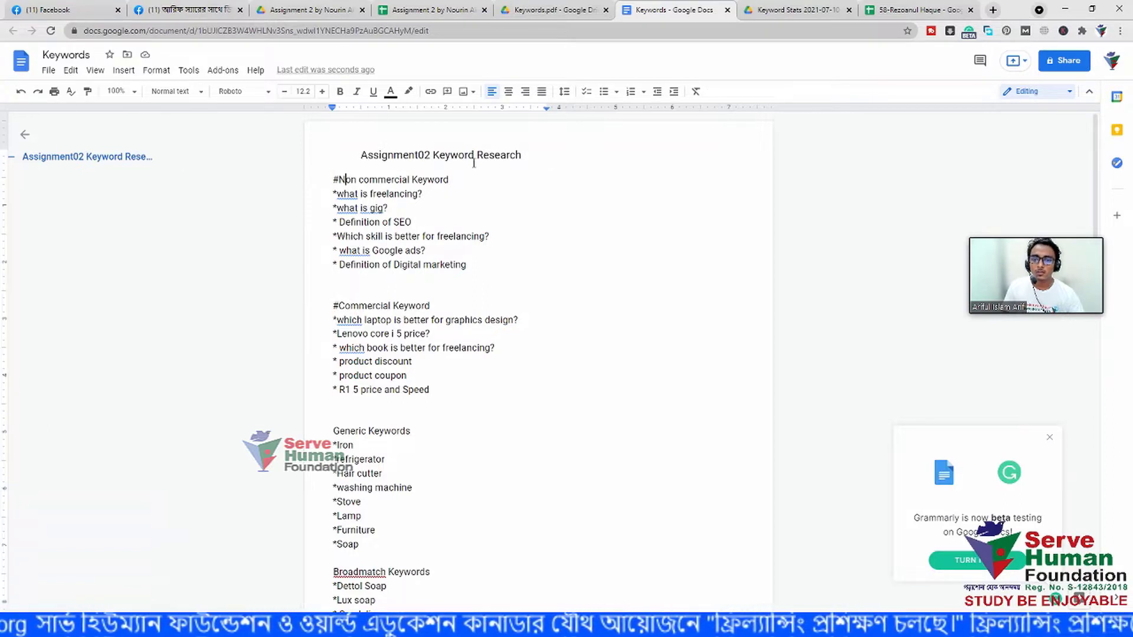
drag(458, 180, 327, 180)
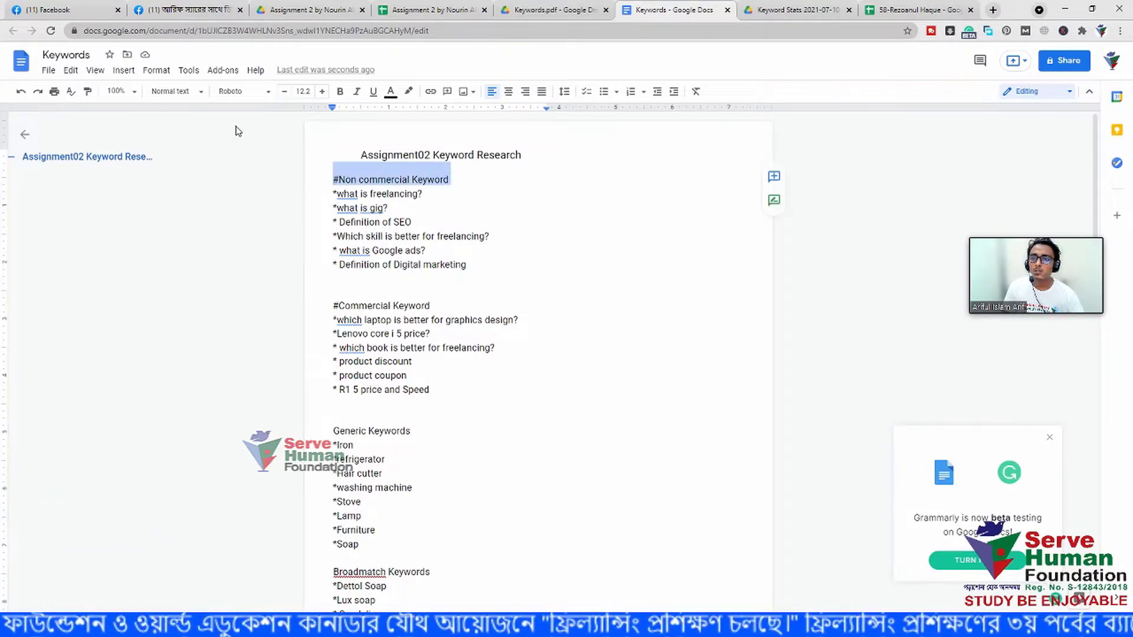
click(340, 91)
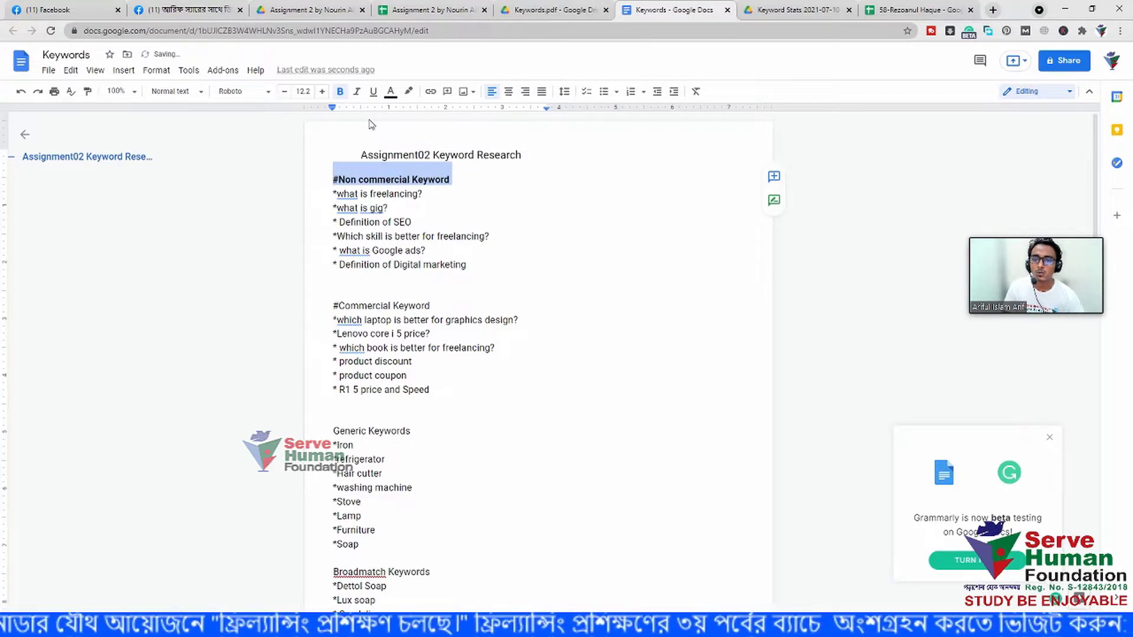
click(373, 92)
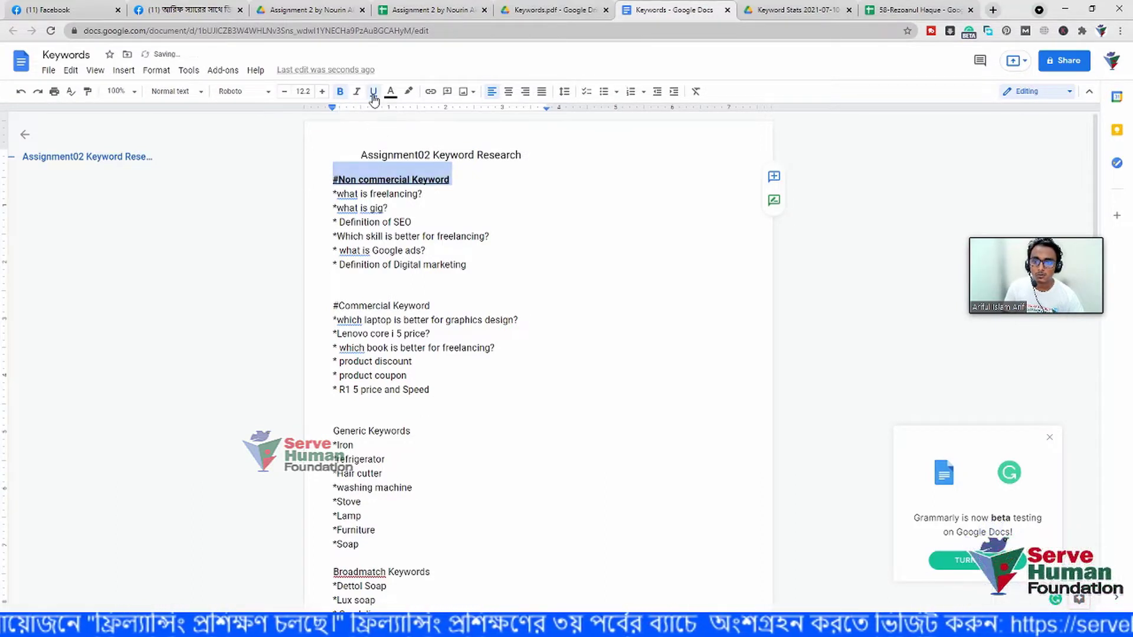
click(435, 237)
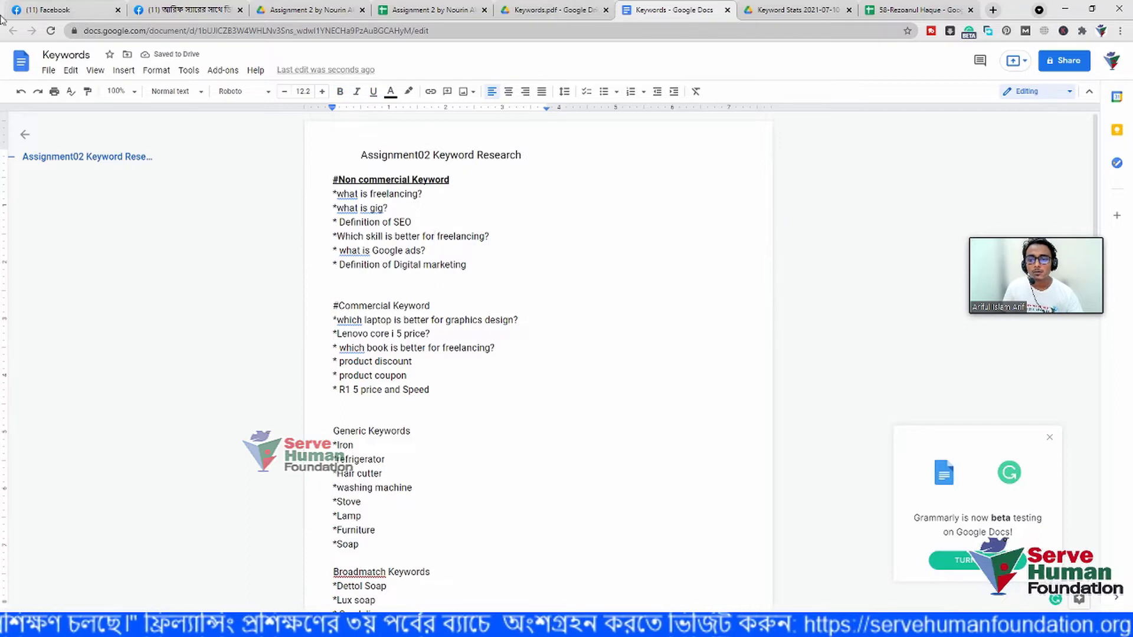
Make the #Commercial Keyword heading bold and increase its font size to 15.2
drag(435, 307, 333, 272)
click(339, 91)
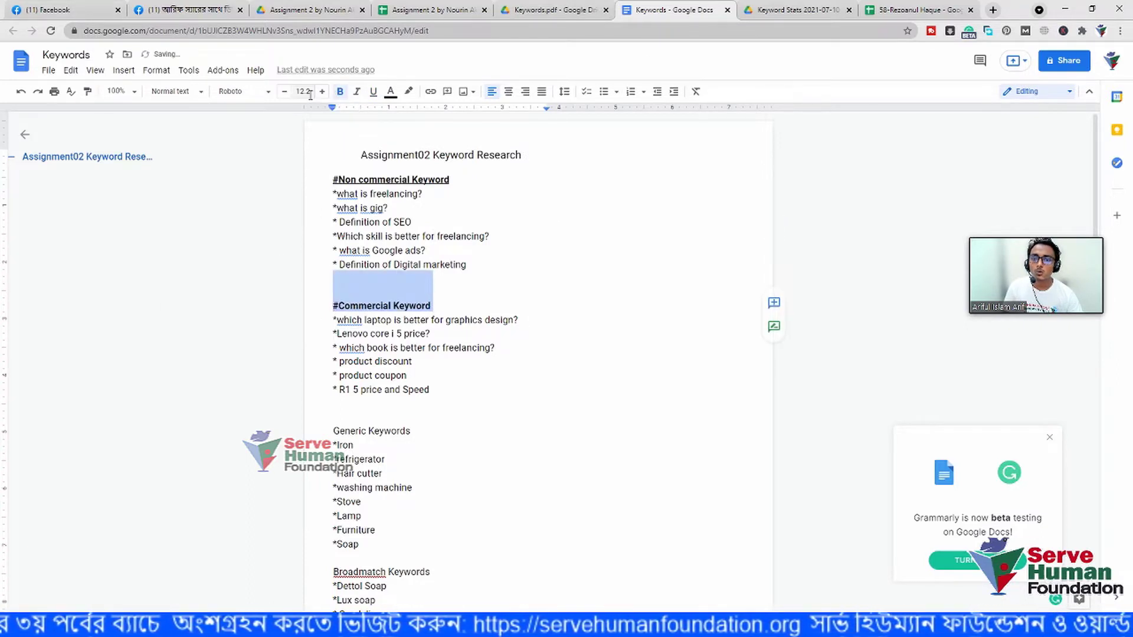
click(322, 92)
click(321, 91)
click(322, 92)
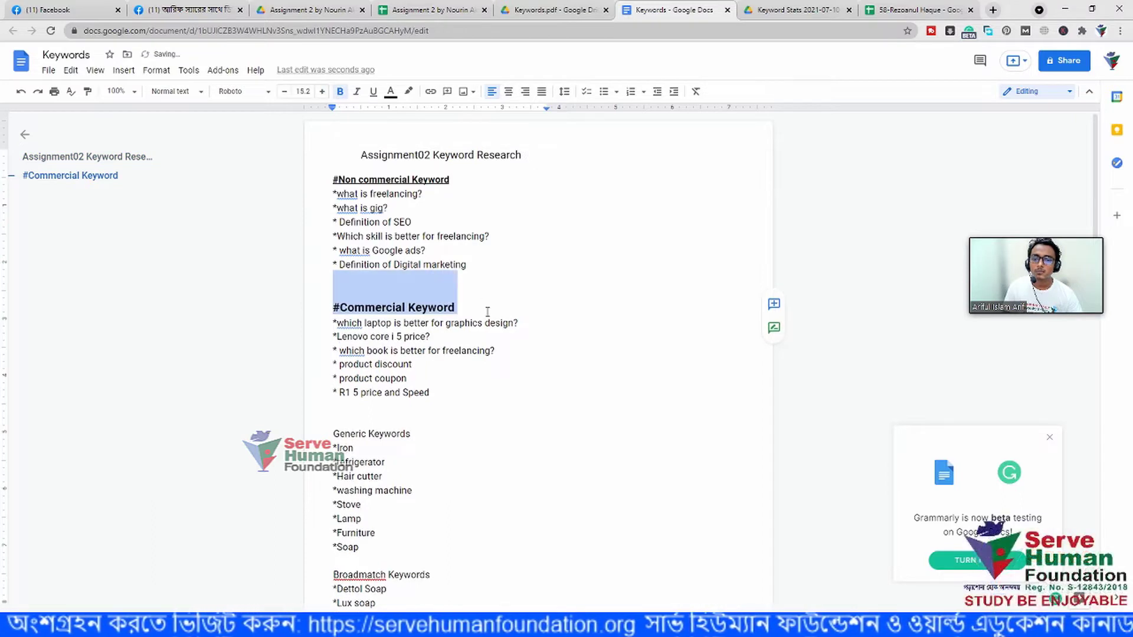
click(488, 311)
Enlarge the font of the #Non commercial Keyword heading and dismiss the Grammarly beta notice
drag(461, 174, 331, 180)
click(321, 92)
click(322, 91)
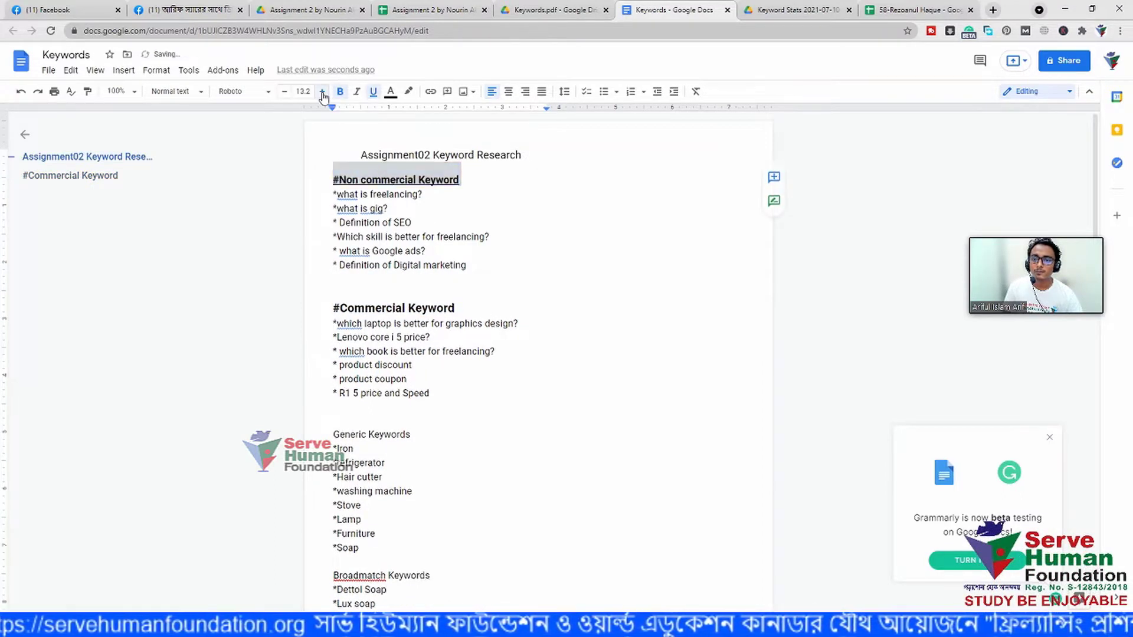
click(321, 91)
click(513, 292)
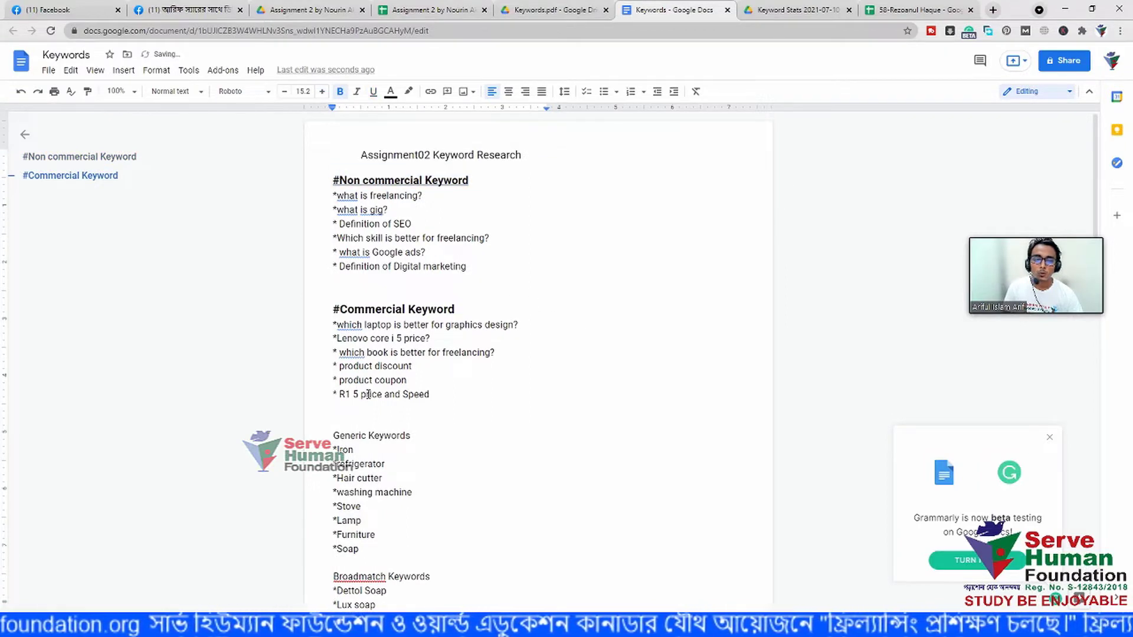
click(1049, 437)
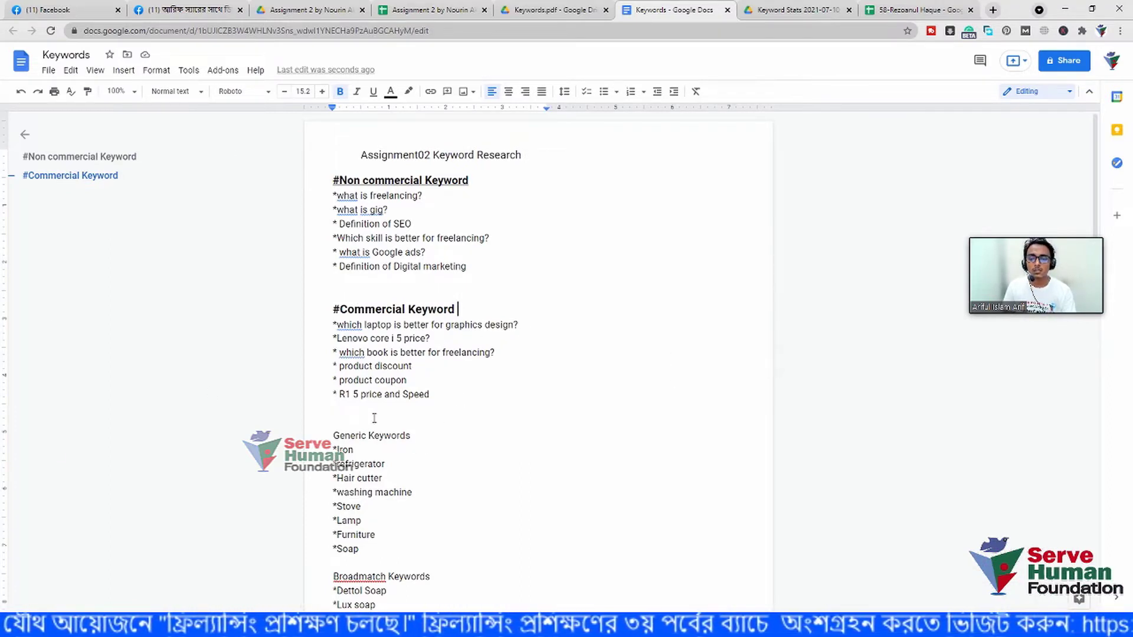
Make the Generic Keywords heading bold
click(374, 417)
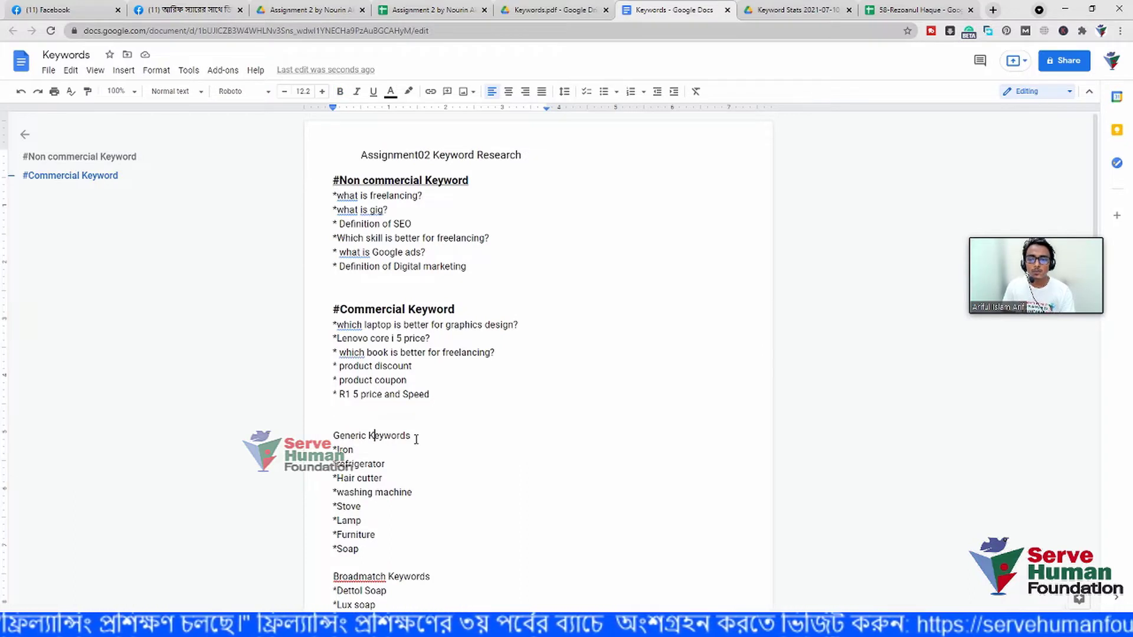
drag(416, 439, 342, 408)
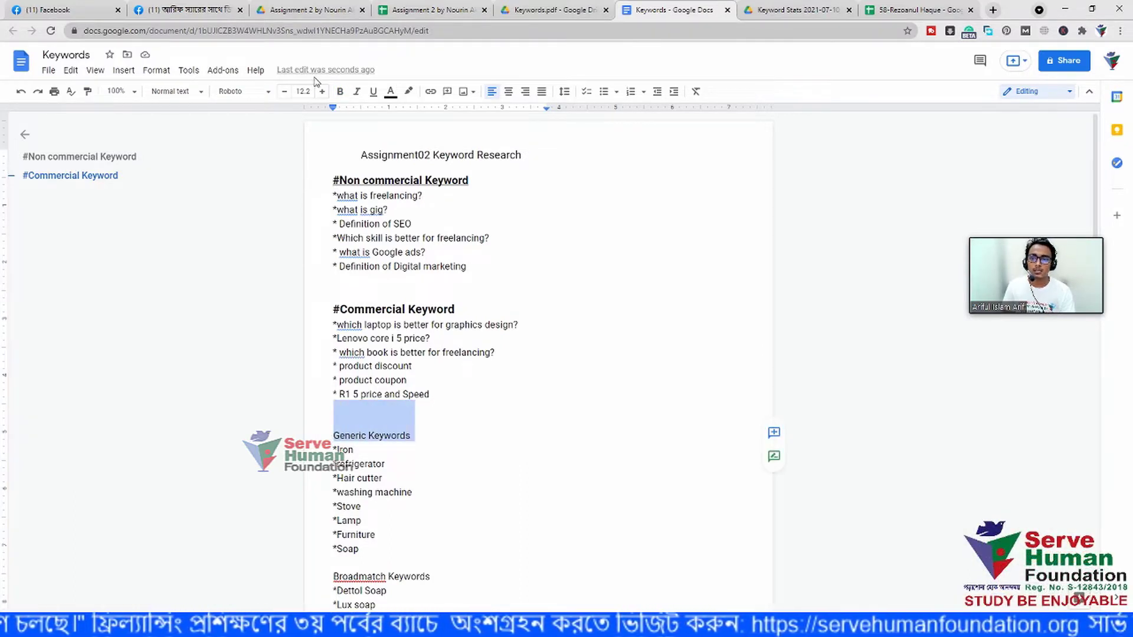
click(340, 91)
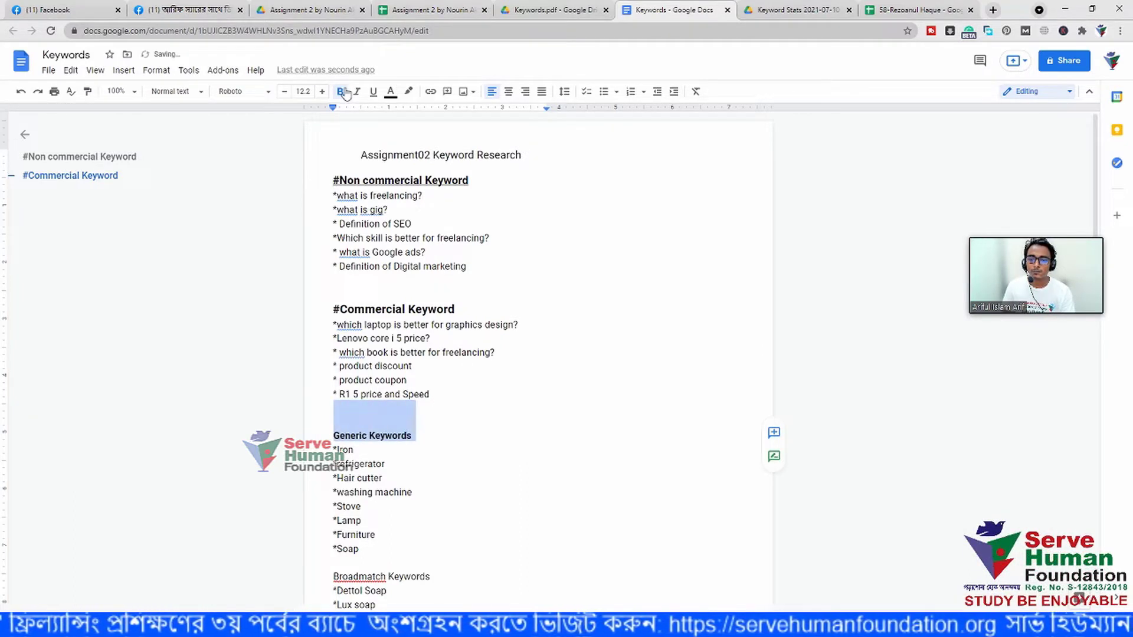
click(420, 434)
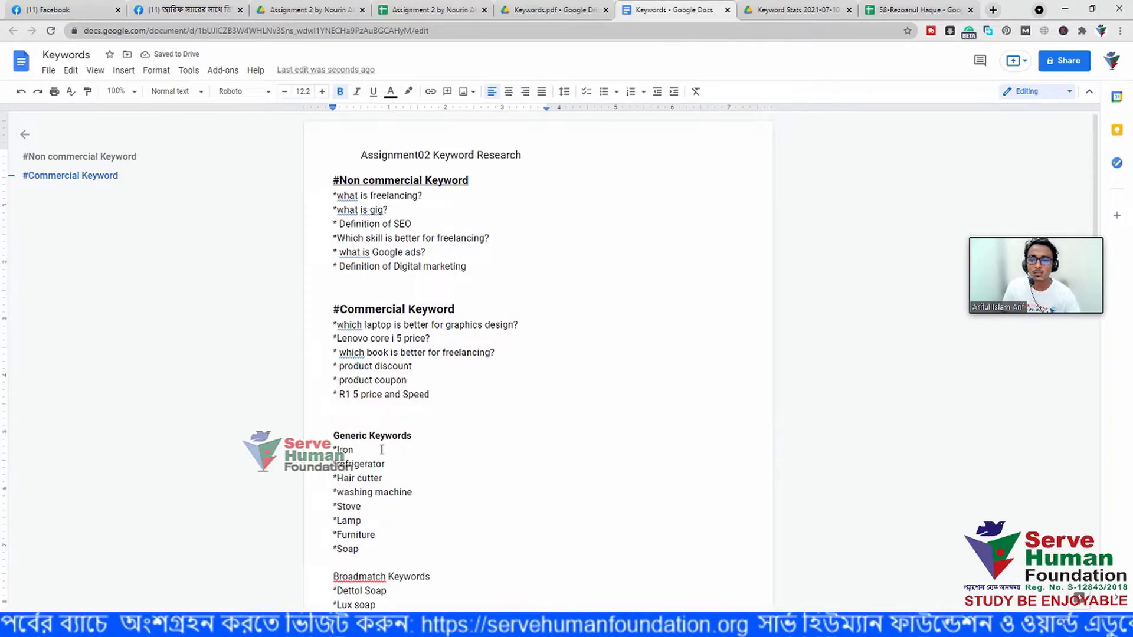
Make the Broadmatch Keywords heading bold and increase its font size
scroll(404, 436, down, 4)
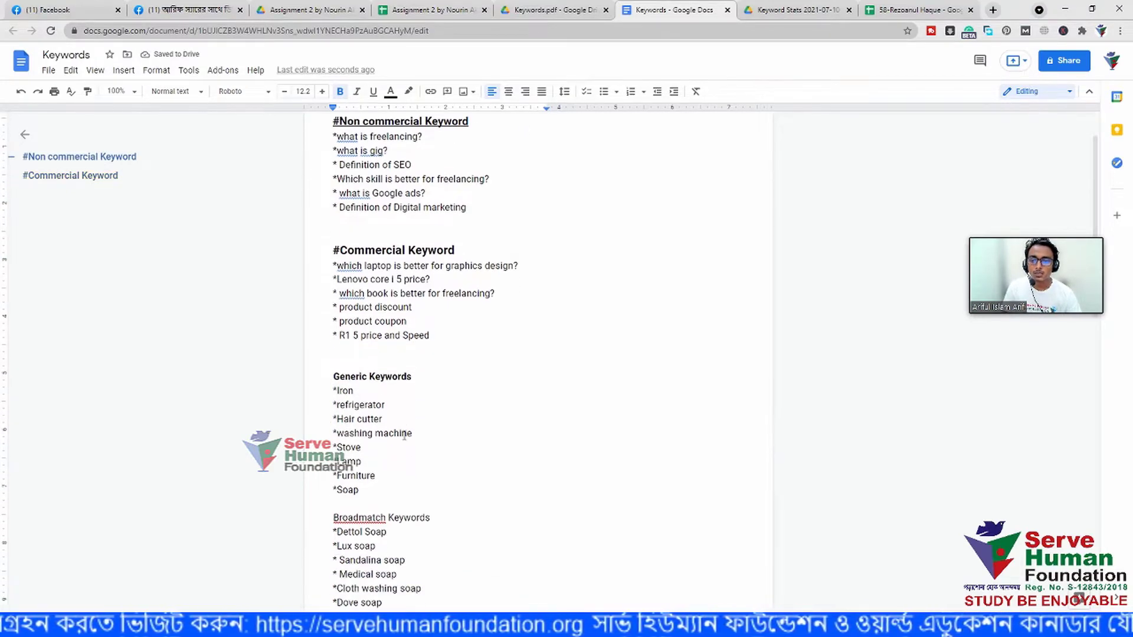
drag(453, 338, 334, 340)
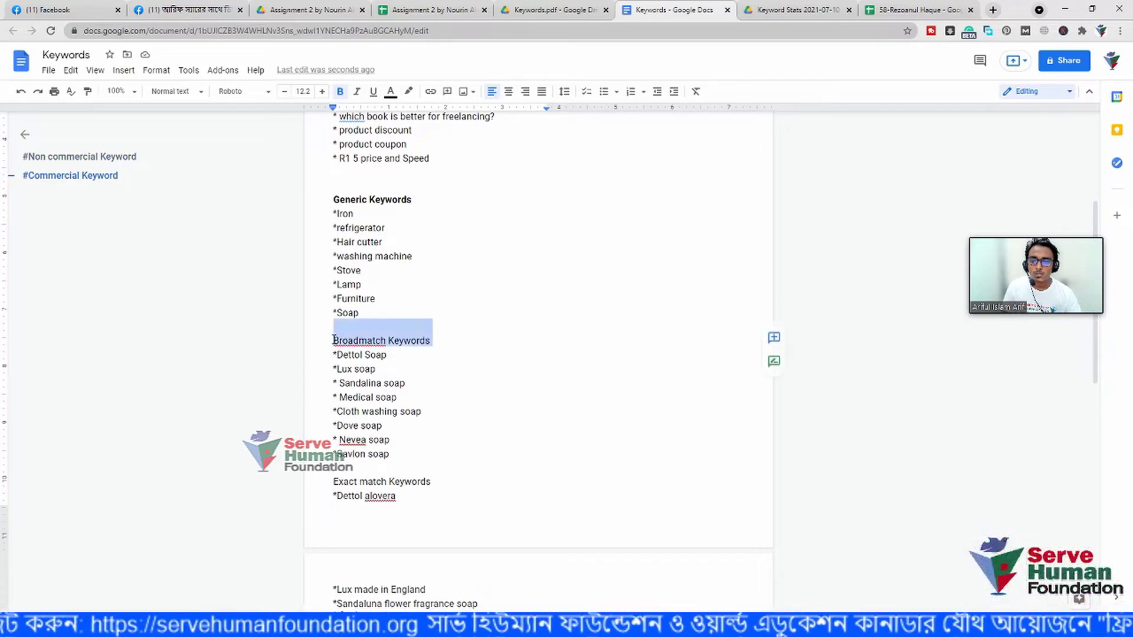
click(365, 284)
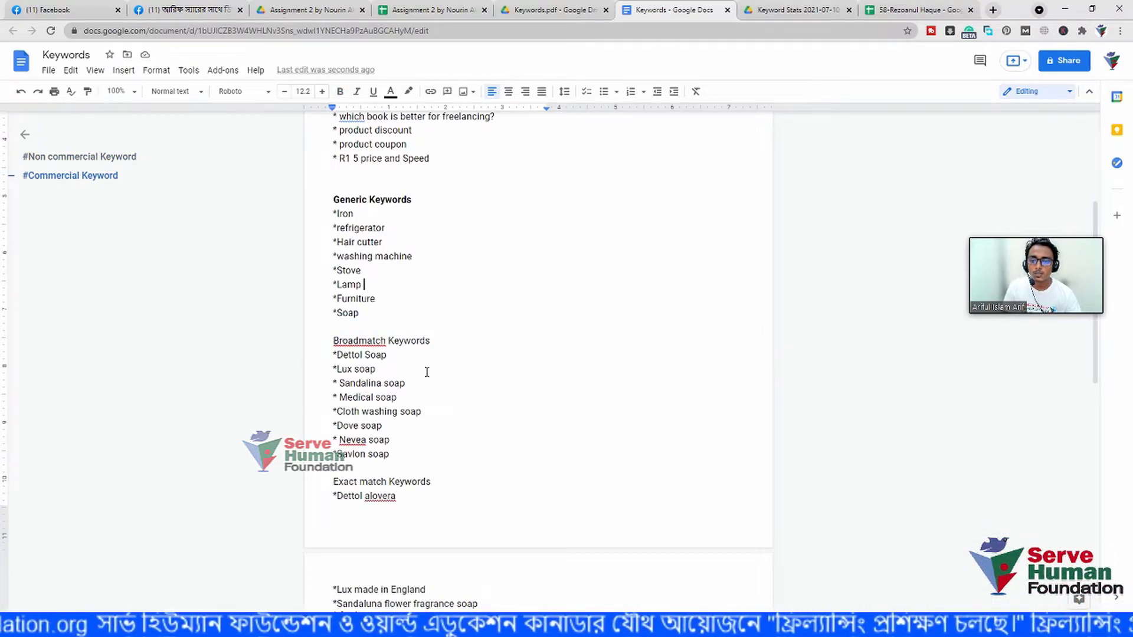
drag(441, 342, 334, 341)
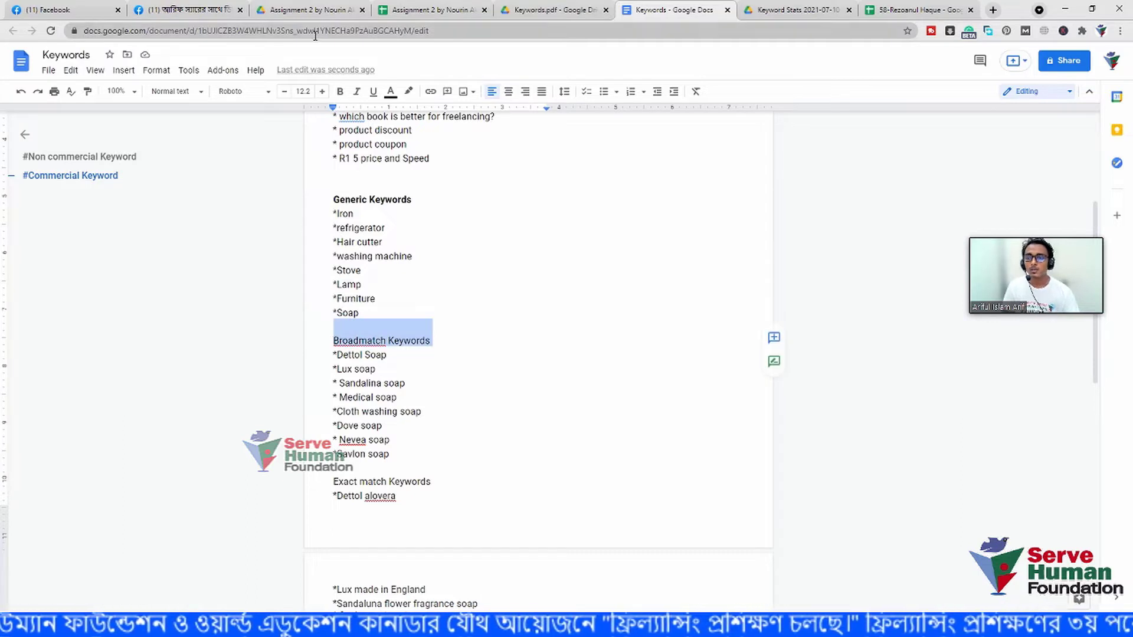
click(340, 92)
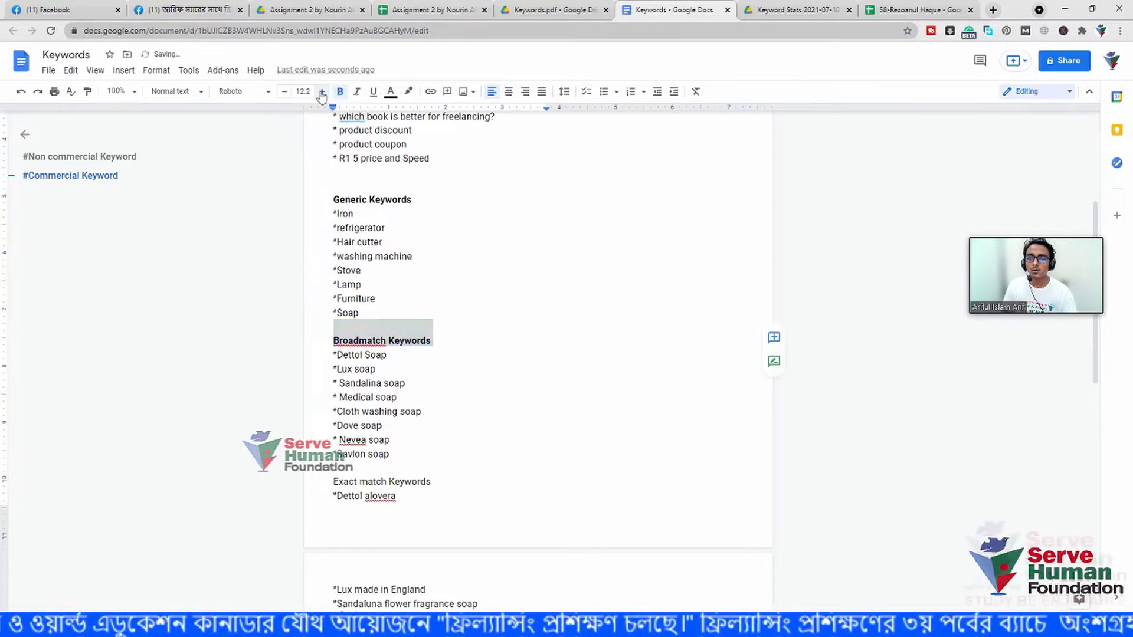
click(322, 92)
click(455, 370)
Examine the Exact match Keywords list and the student's details at the end of the document
scroll(442, 450, down, 5)
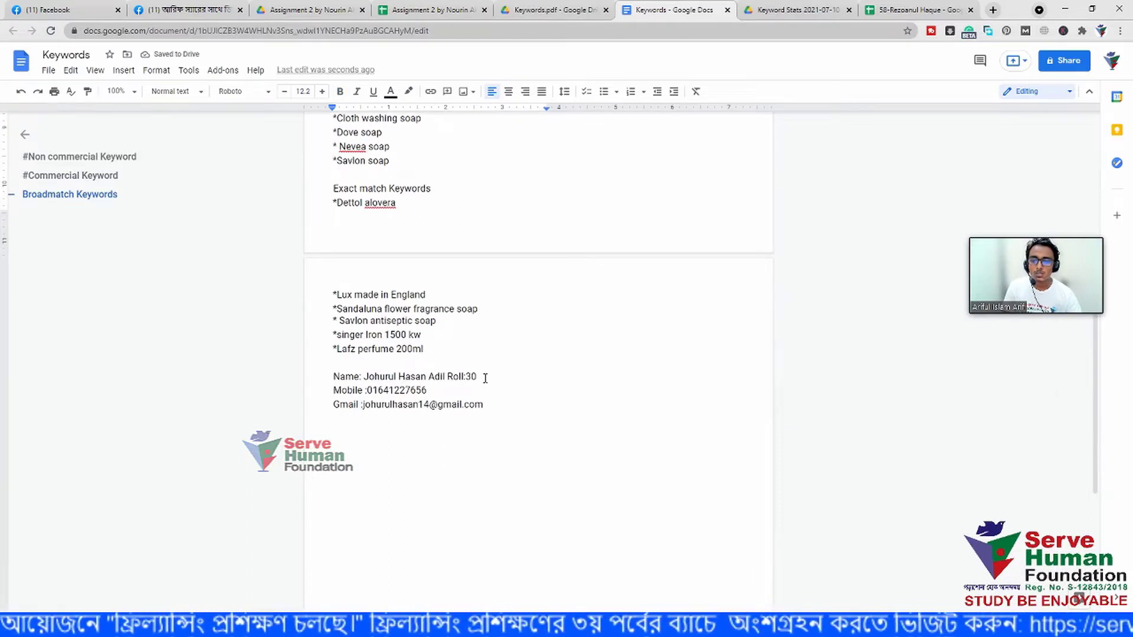
click(485, 378)
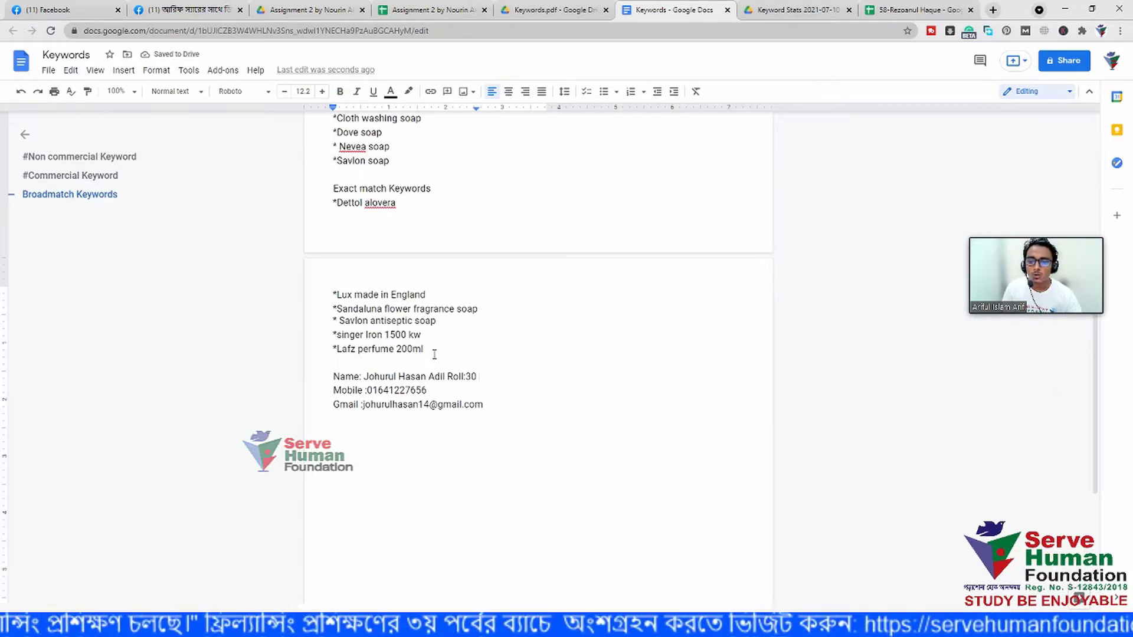
scroll(435, 354, up, 2)
scroll(438, 417, up, 2)
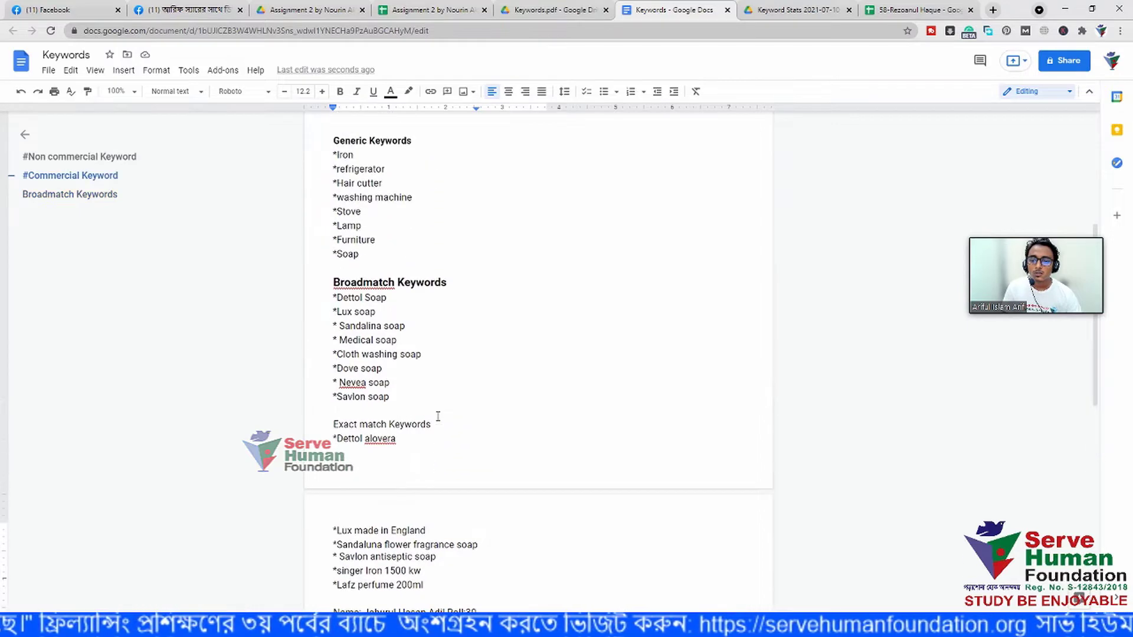
scroll(425, 366, up, 3)
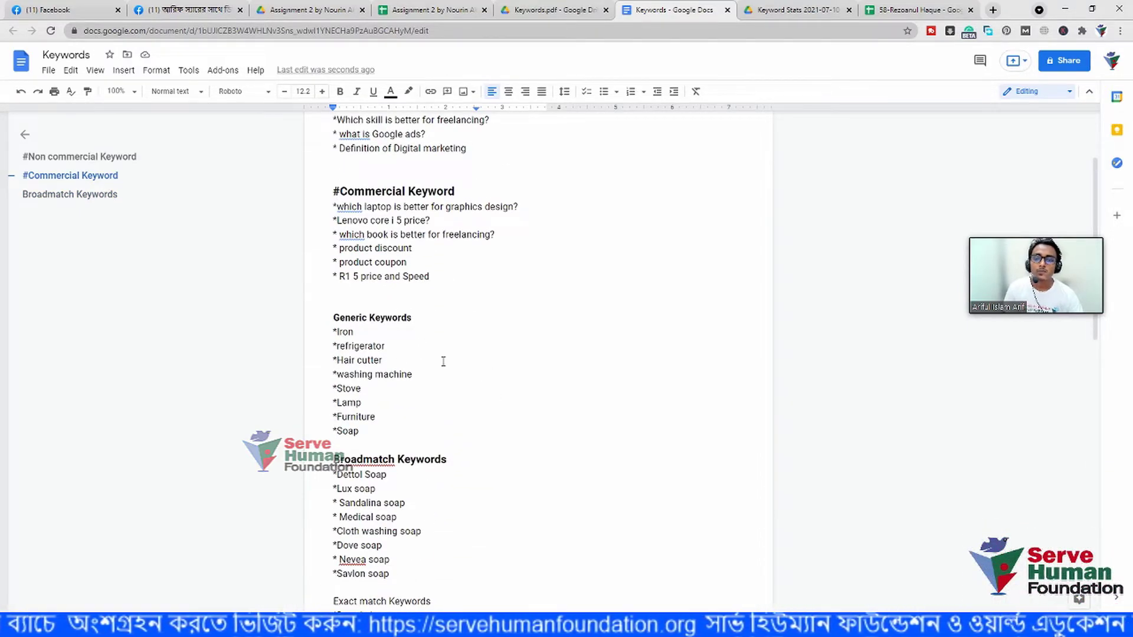
scroll(423, 352, up, 1)
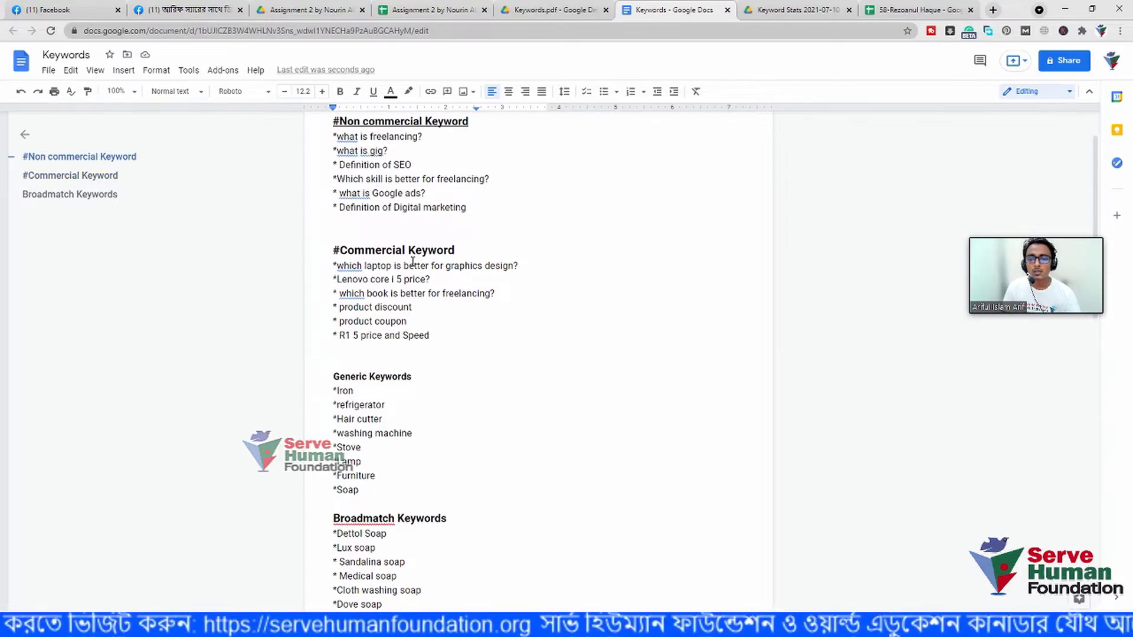
Move one letter m of the #Commercial Keyword heading to the end of that heading
drag(465, 250, 353, 250)
drag(340, 250, 317, 248)
click(317, 249)
click(445, 384)
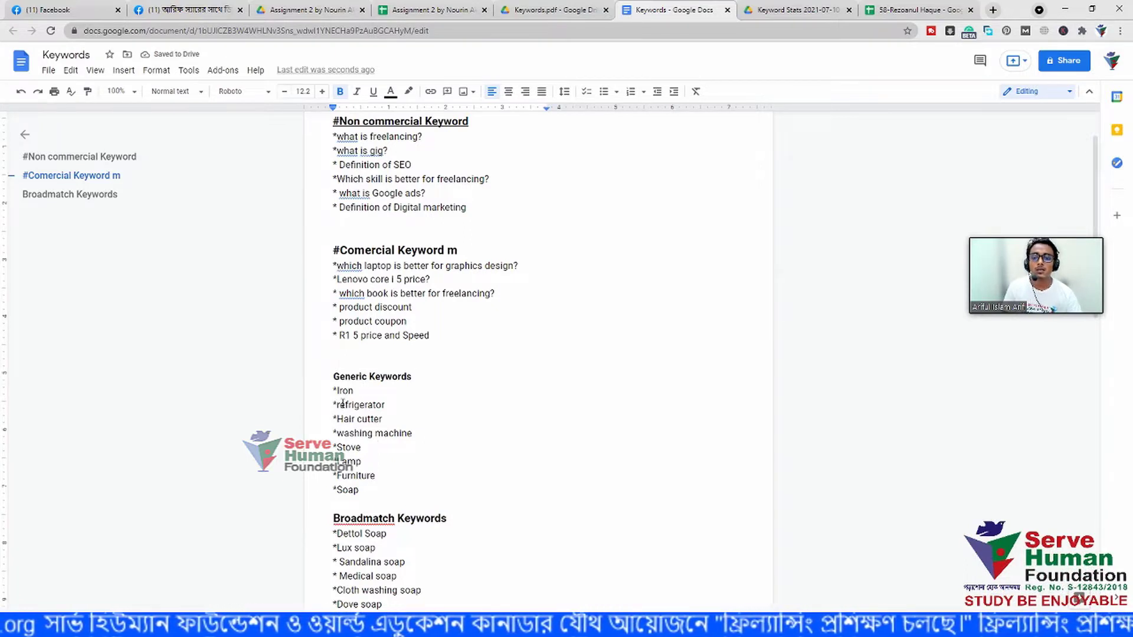
Go through the entries of the generic and commercial keyword lists to assess how suitable they are
key(Down)
key(Down)
key(Down)
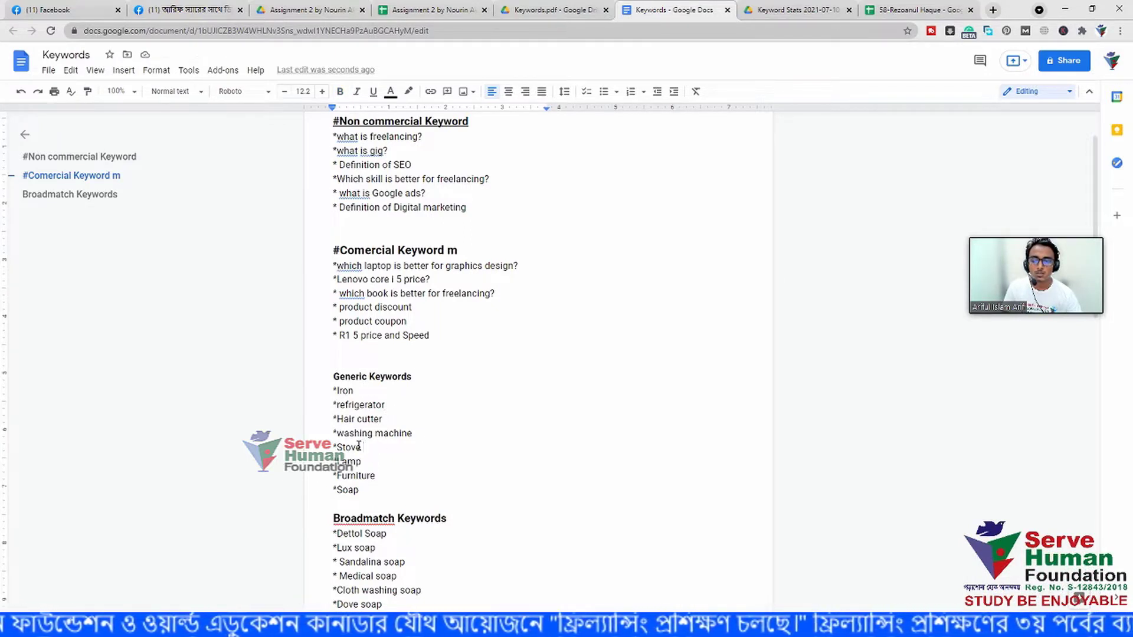
click(371, 476)
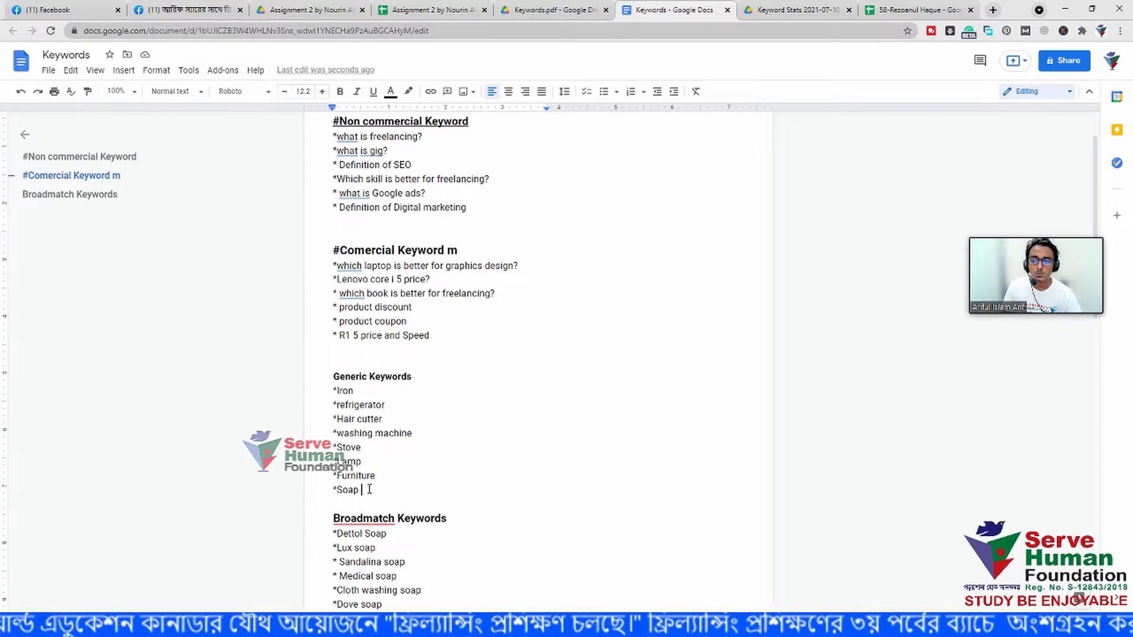
scroll(369, 489, down, 8)
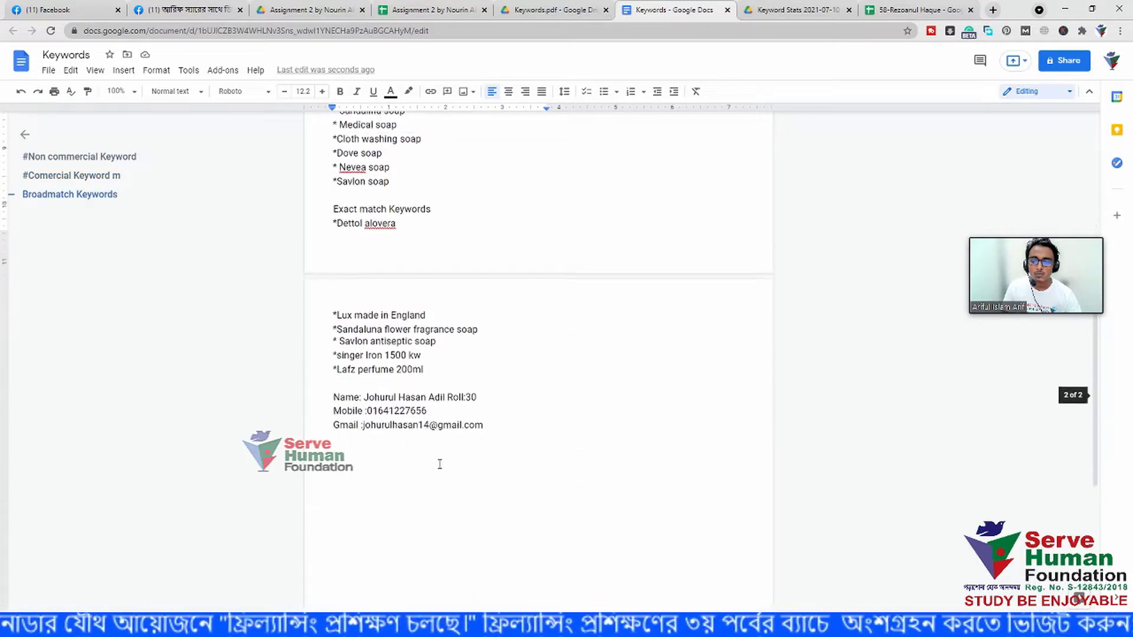
scroll(440, 464, up, 10)
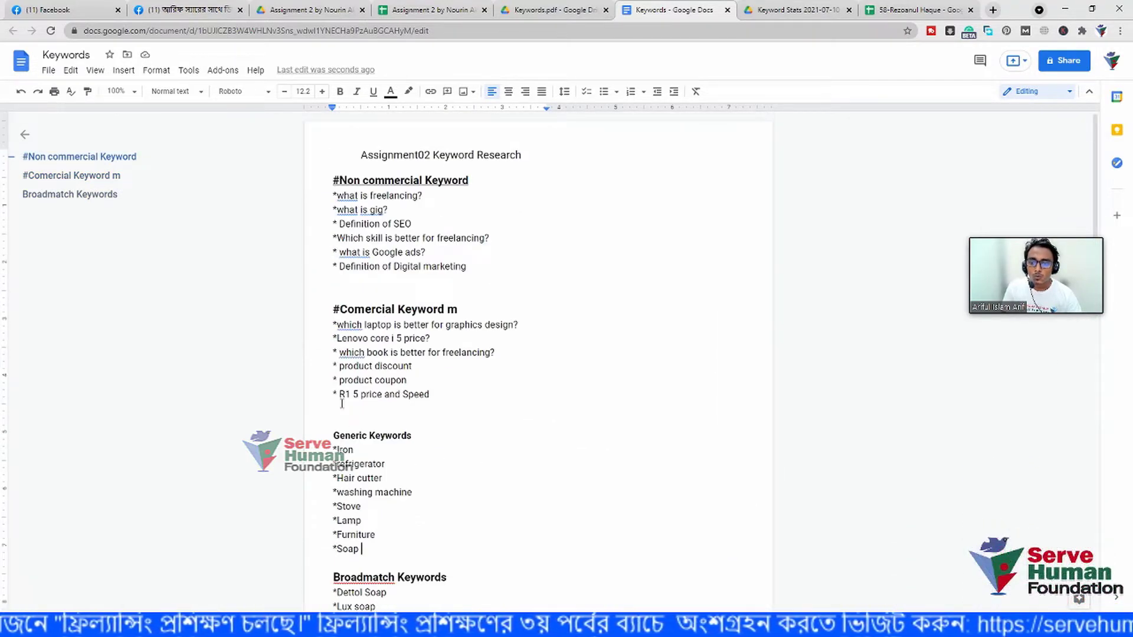
click(348, 352)
click(341, 381)
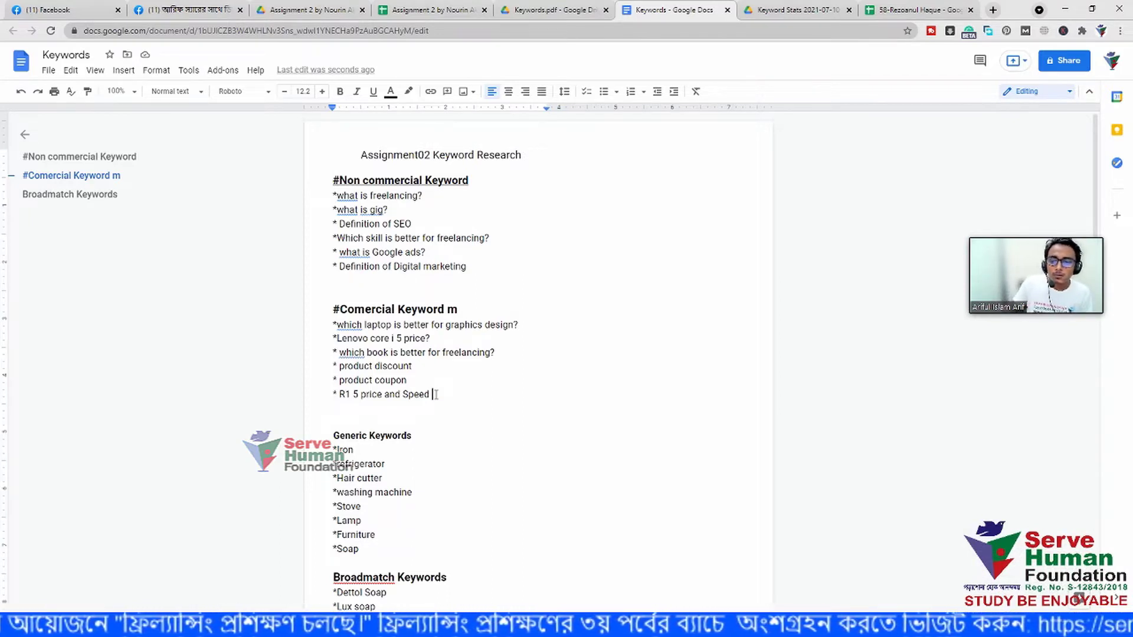
click(437, 395)
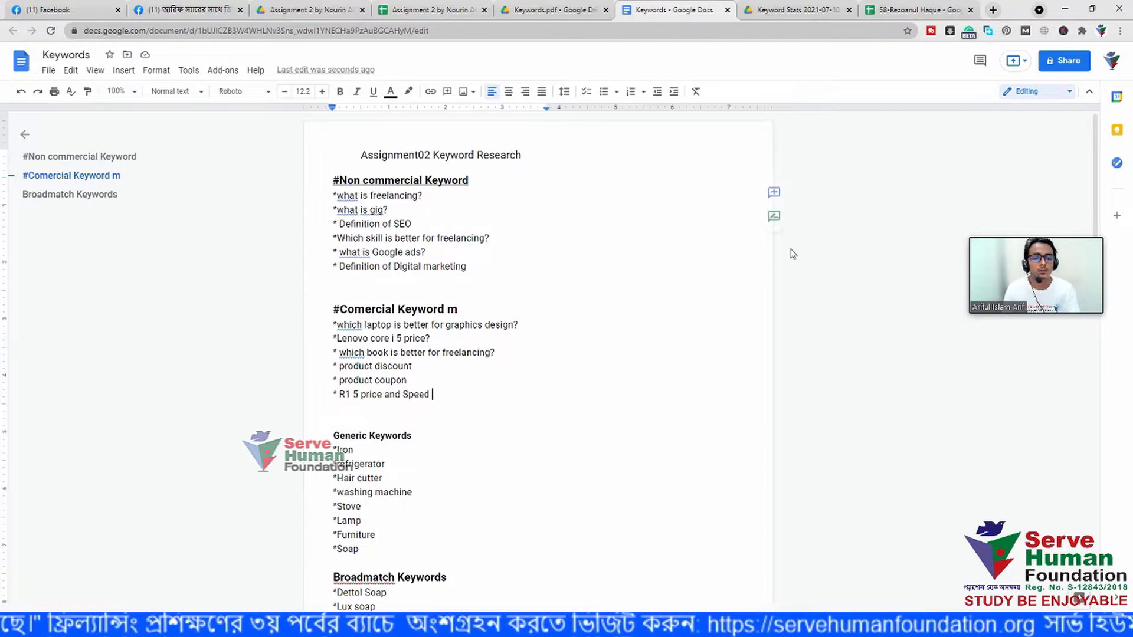
click(444, 415)
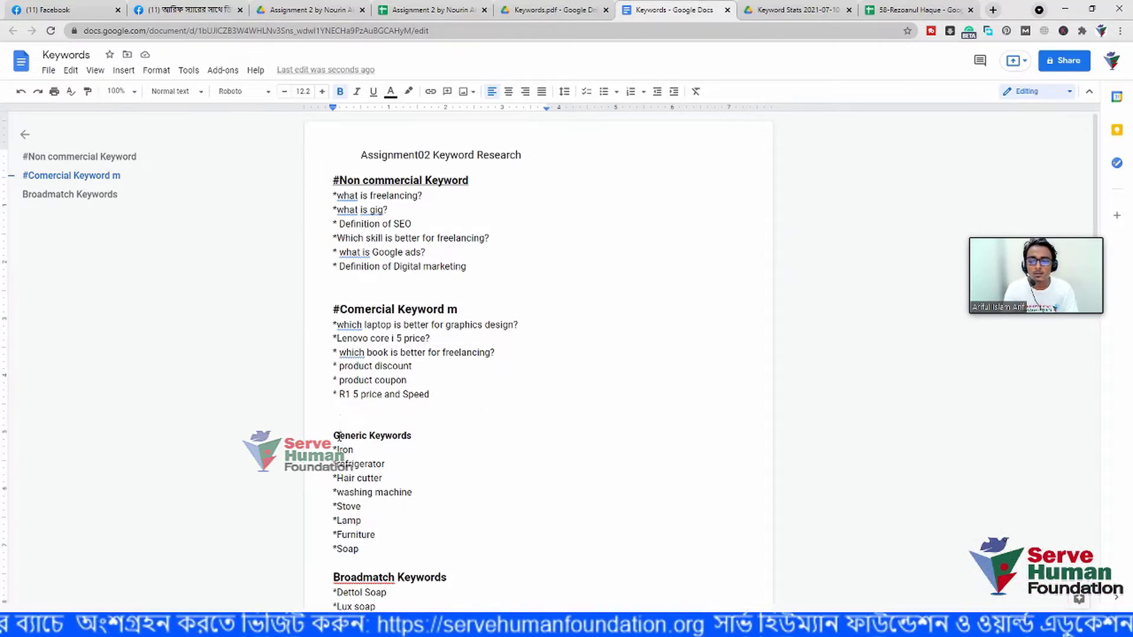
click(345, 435)
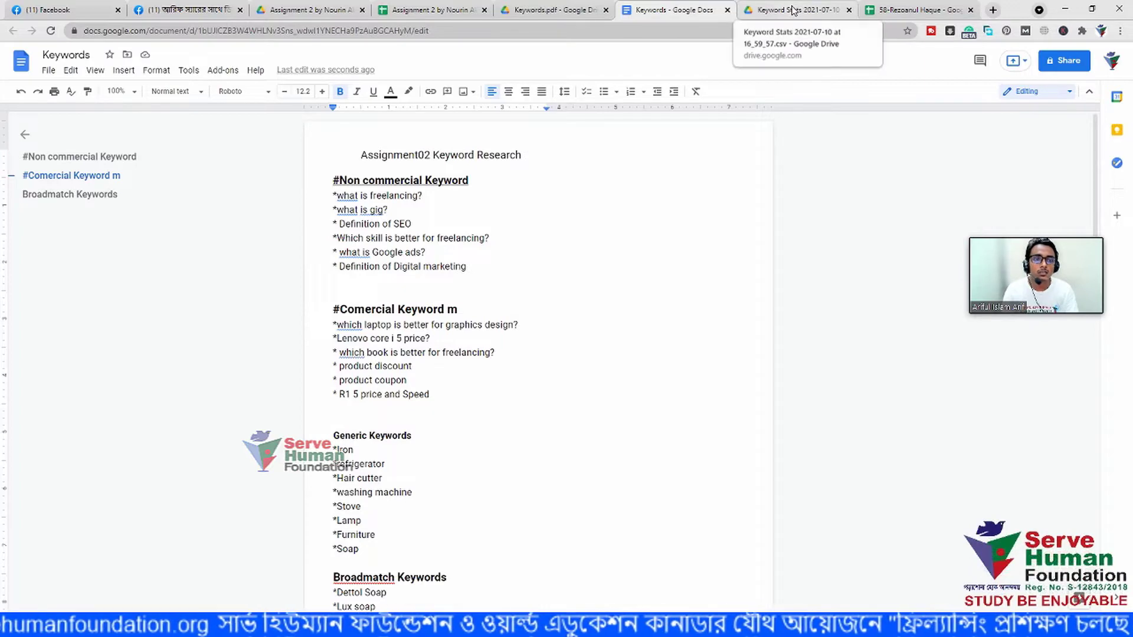
Open the student's PET SHOP assignment spreadsheet and look over its keyword tables
click(884, 15)
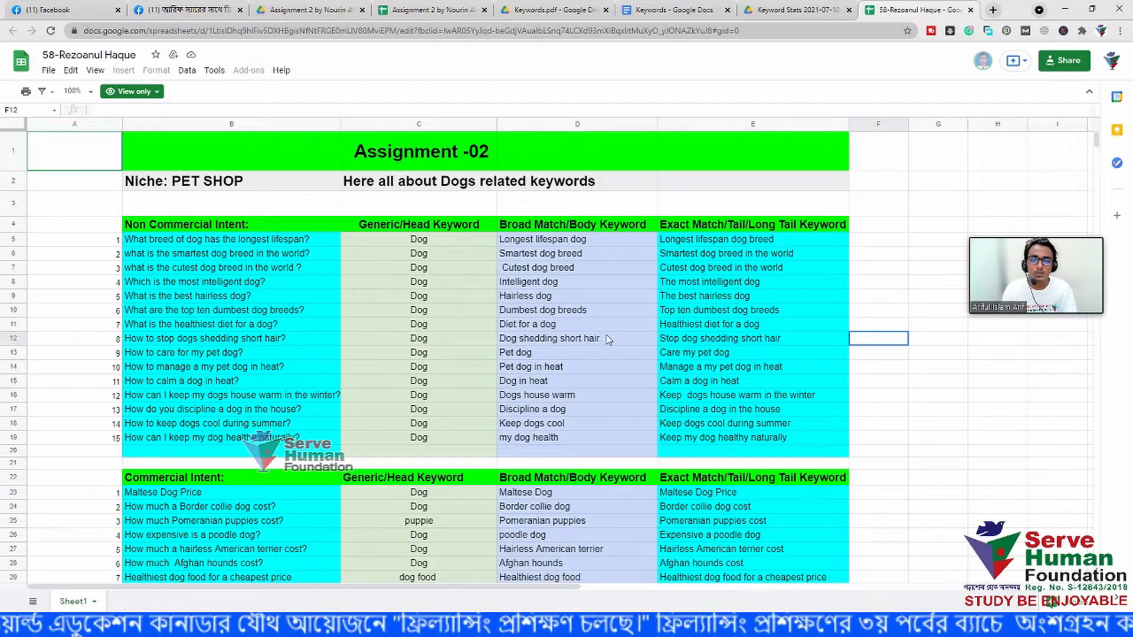
scroll(609, 340, down, 6)
scroll(577, 398, up, 6)
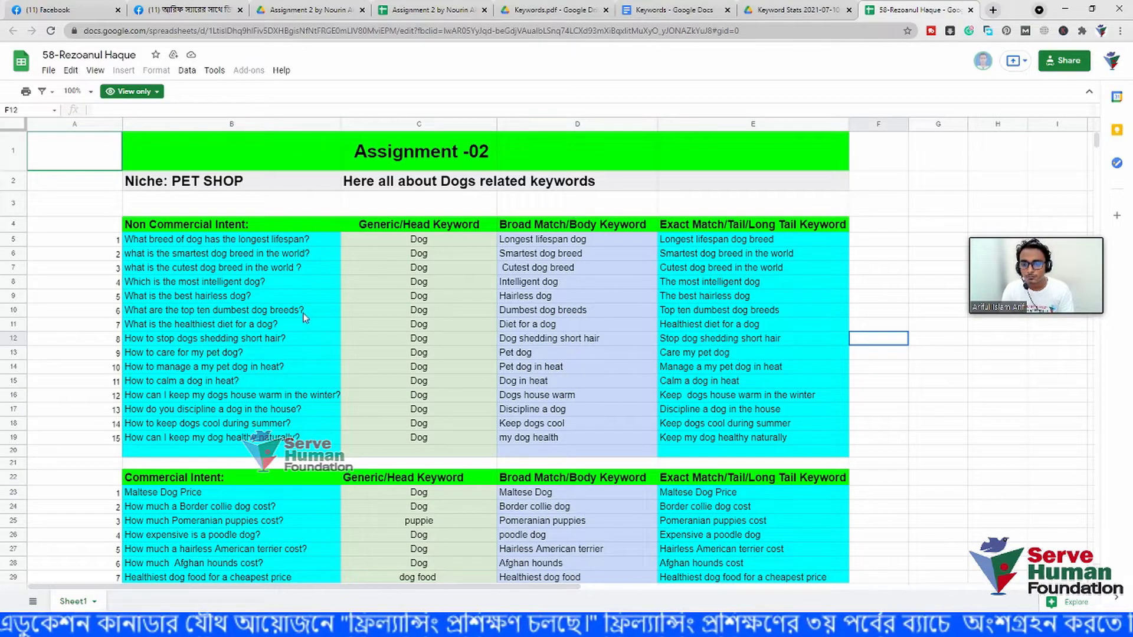
Check the numbered Commercial Intent keywords and the submission details below them in the PET SHOP sheet
scroll(353, 341, down, 2)
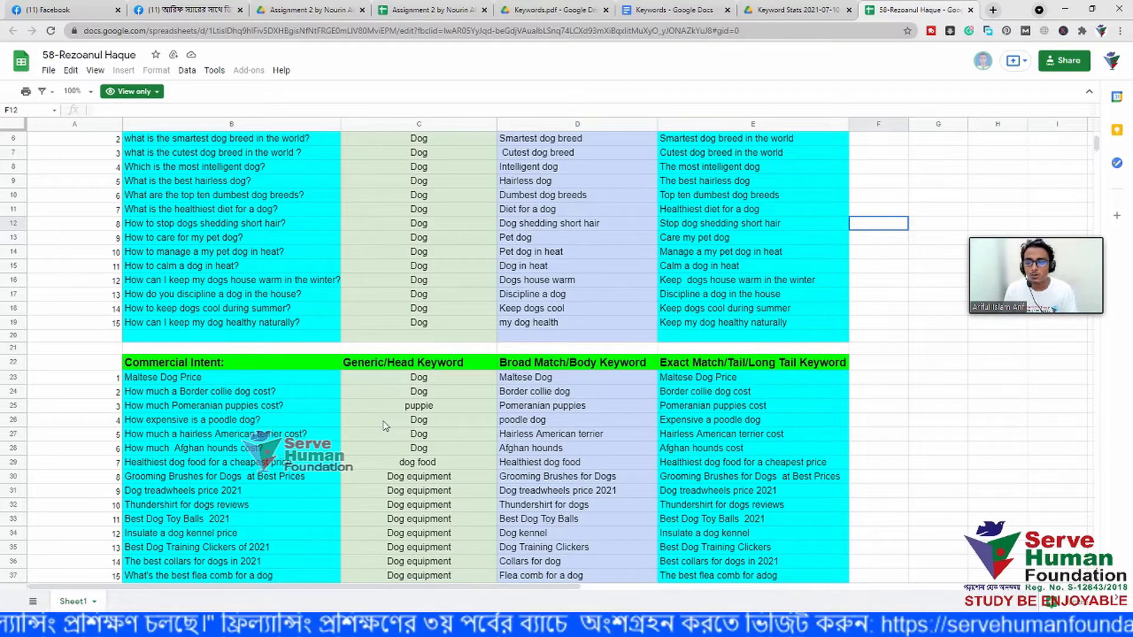
click(83, 420)
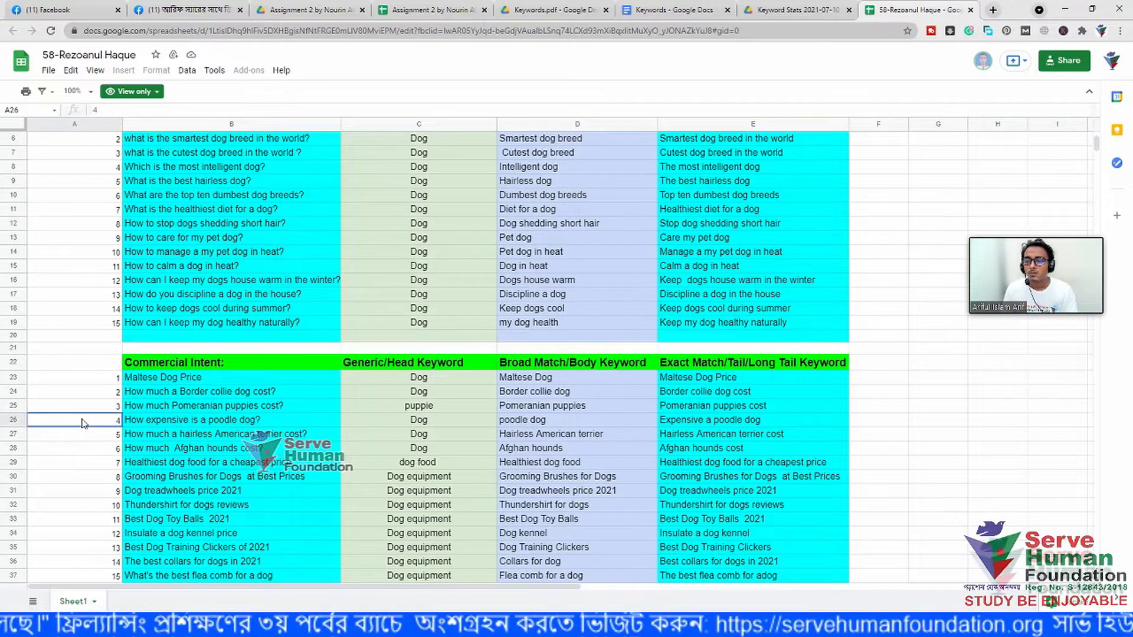
click(87, 382)
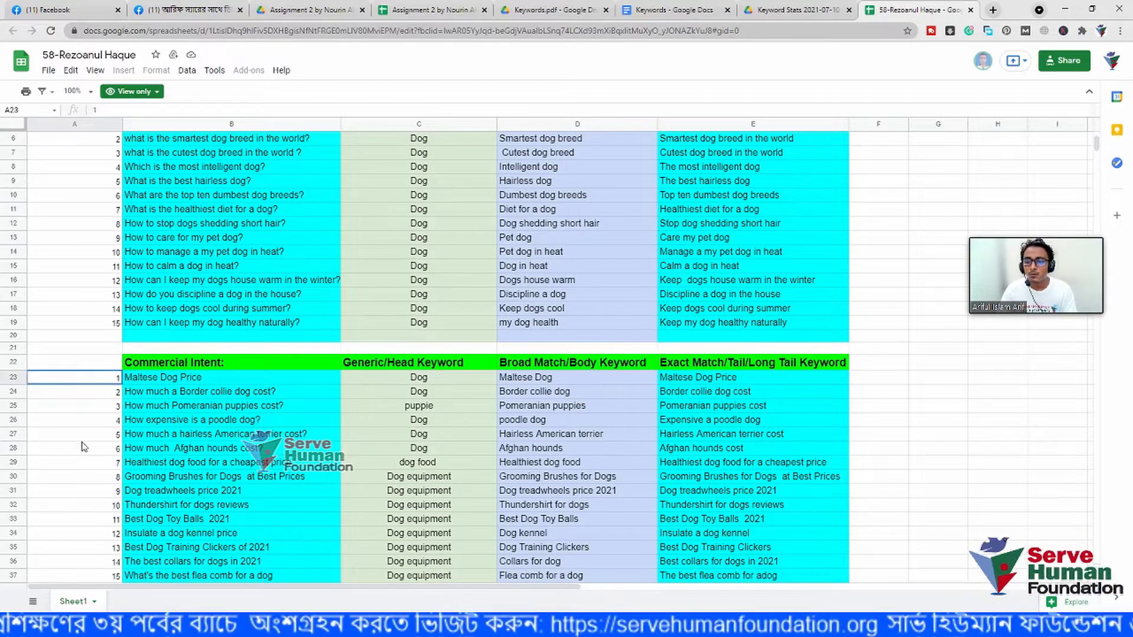
scroll(420, 439, down, 3)
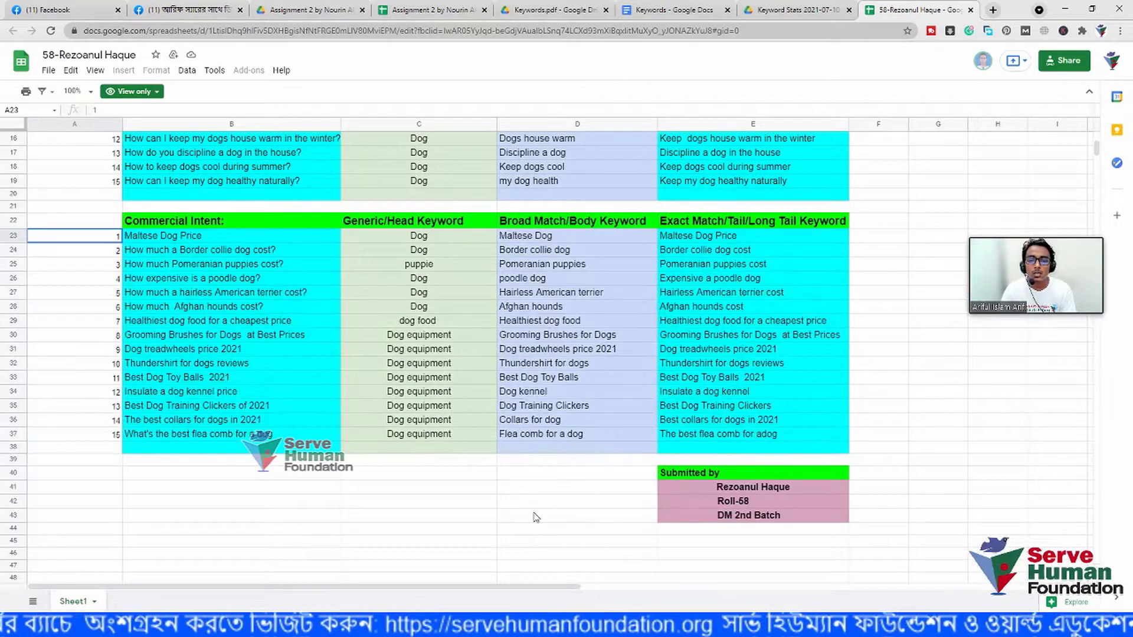
click(578, 515)
scroll(890, 505, up, 2)
scroll(890, 505, up, 3)
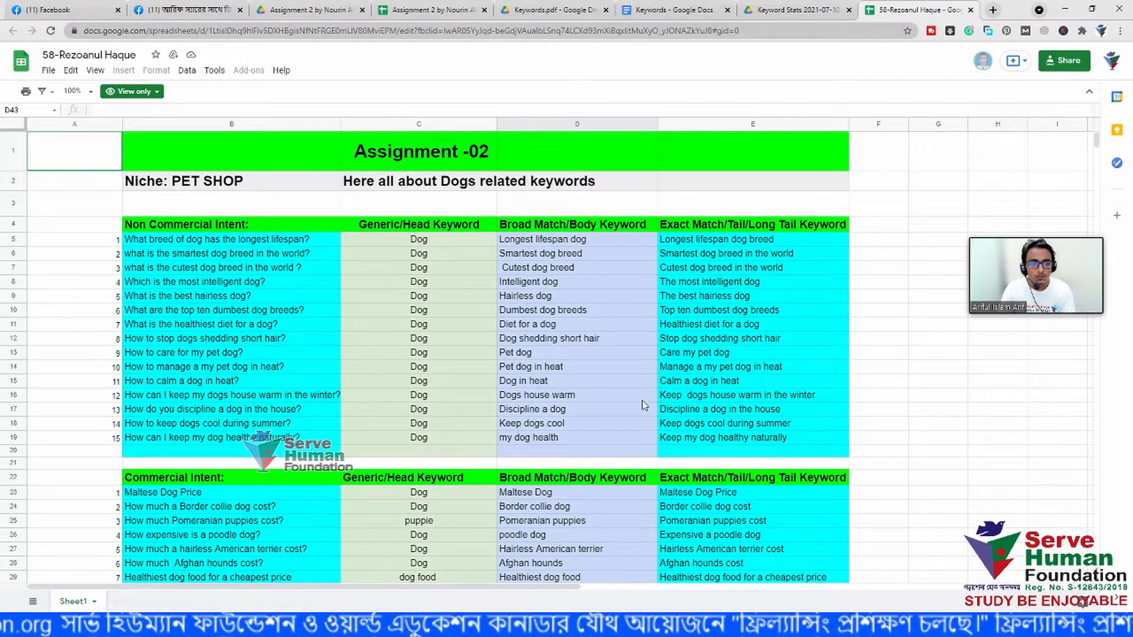
Review the niche title and the Non Commercial Intent table, and recheck the rest of the sheet
click(913, 367)
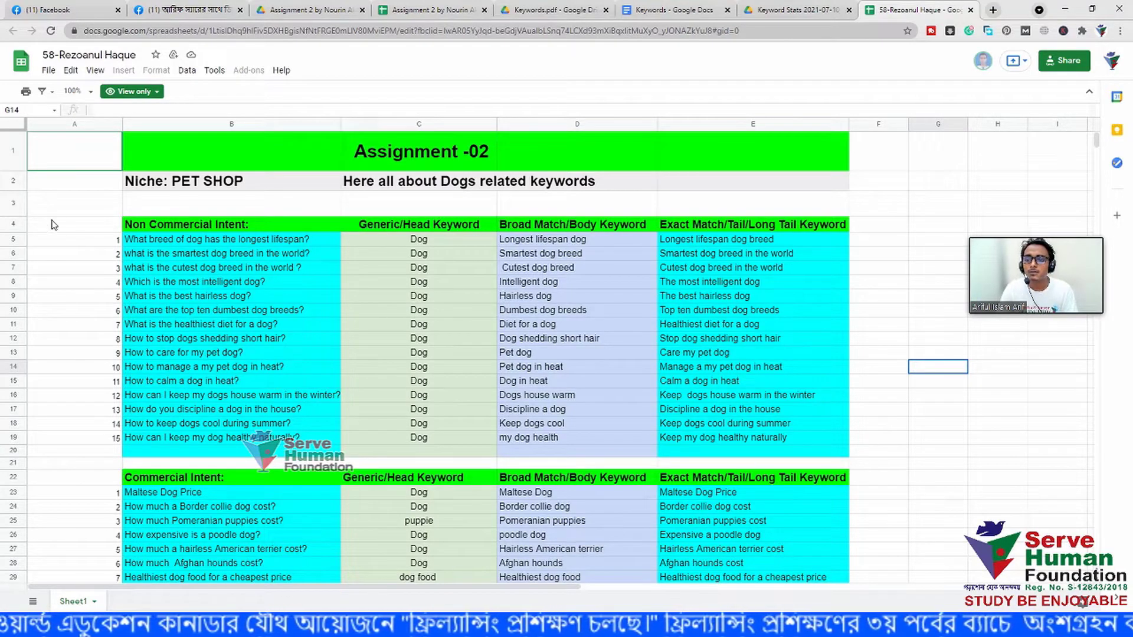
click(259, 184)
click(75, 275)
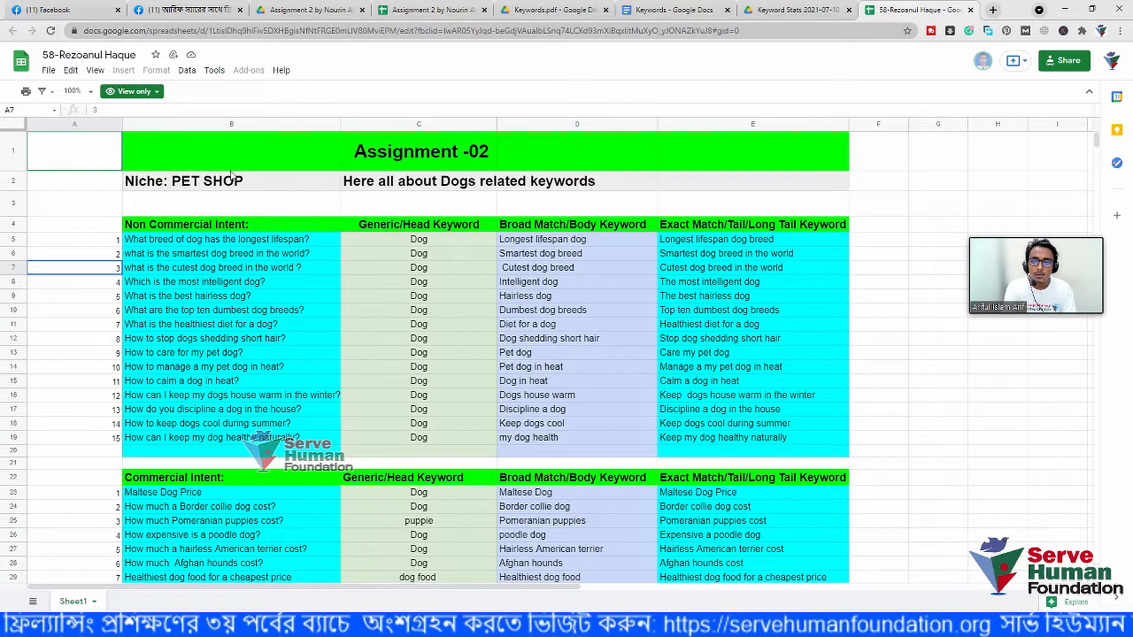
scroll(637, 348, down, 5)
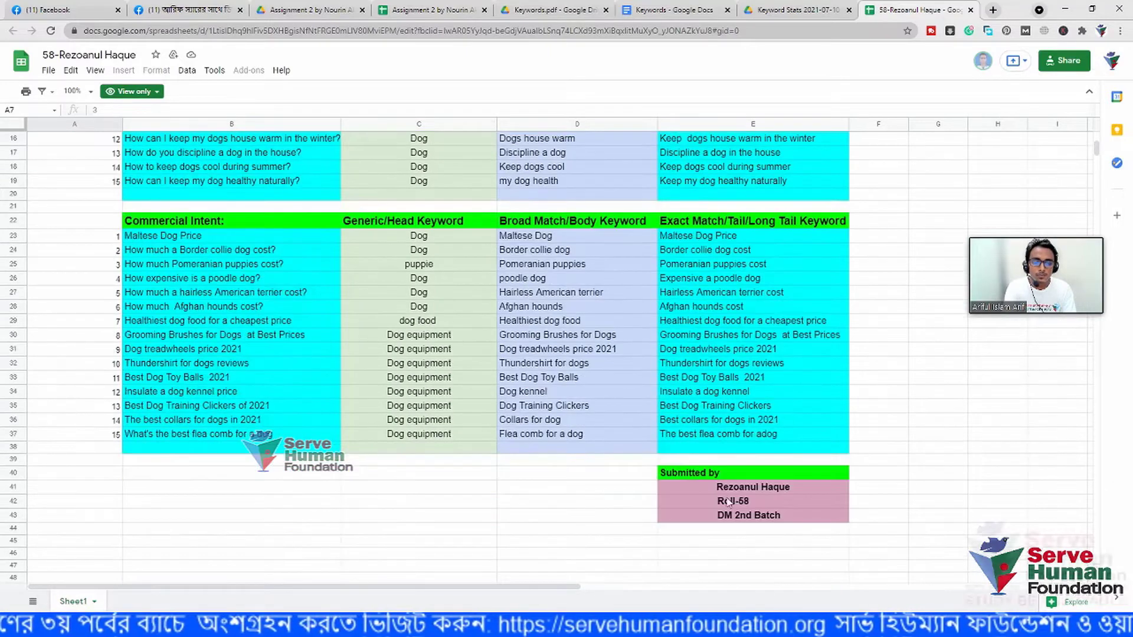
scroll(359, 506, up, 5)
scroll(358, 506, up, 1)
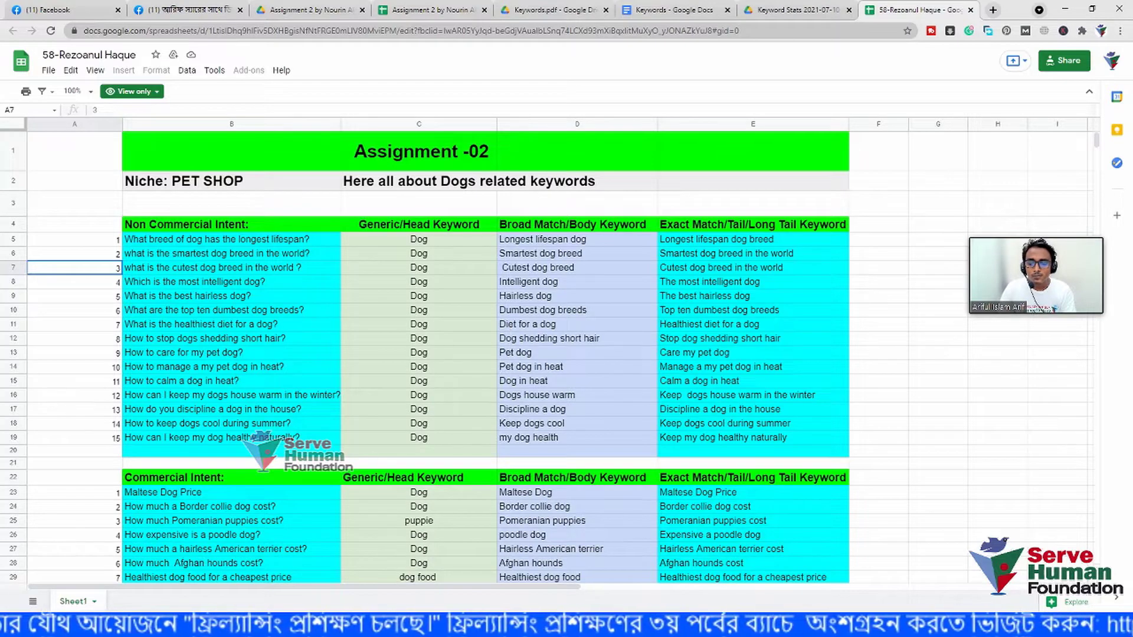
Switch to the SEO presentation in PowerPoint and show the Keyword Idea slide
key(alt+Tab)
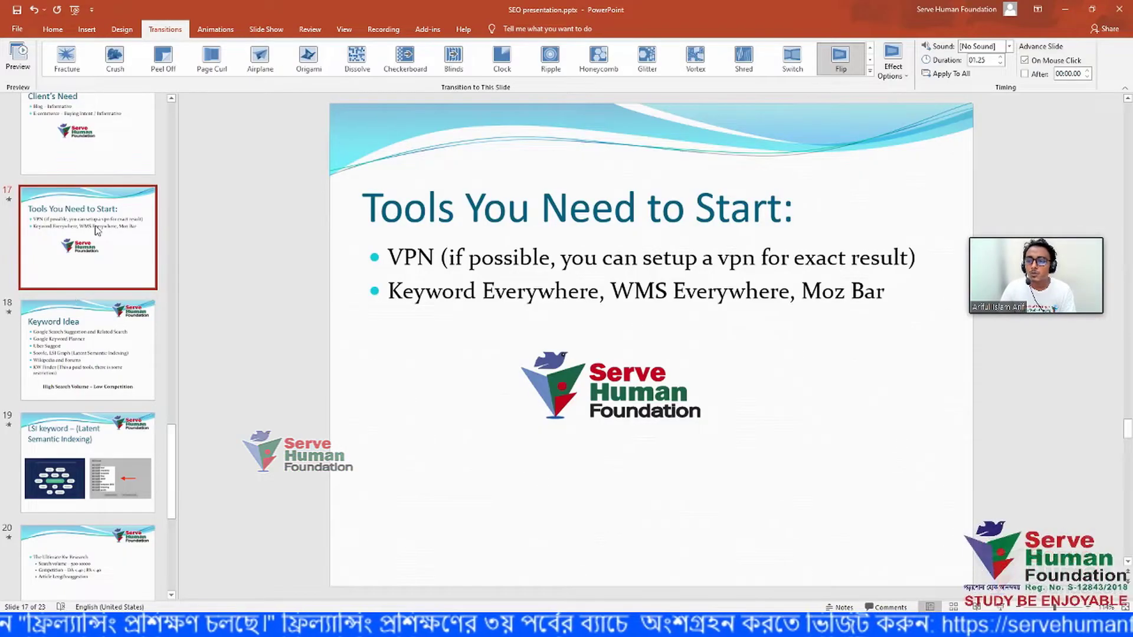
click(84, 343)
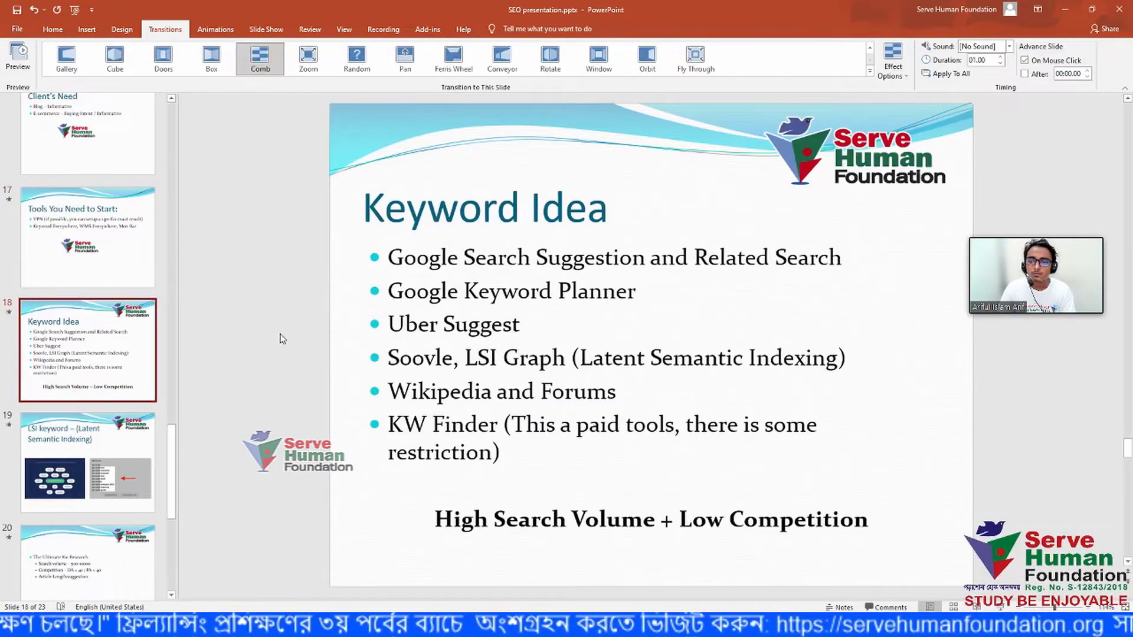
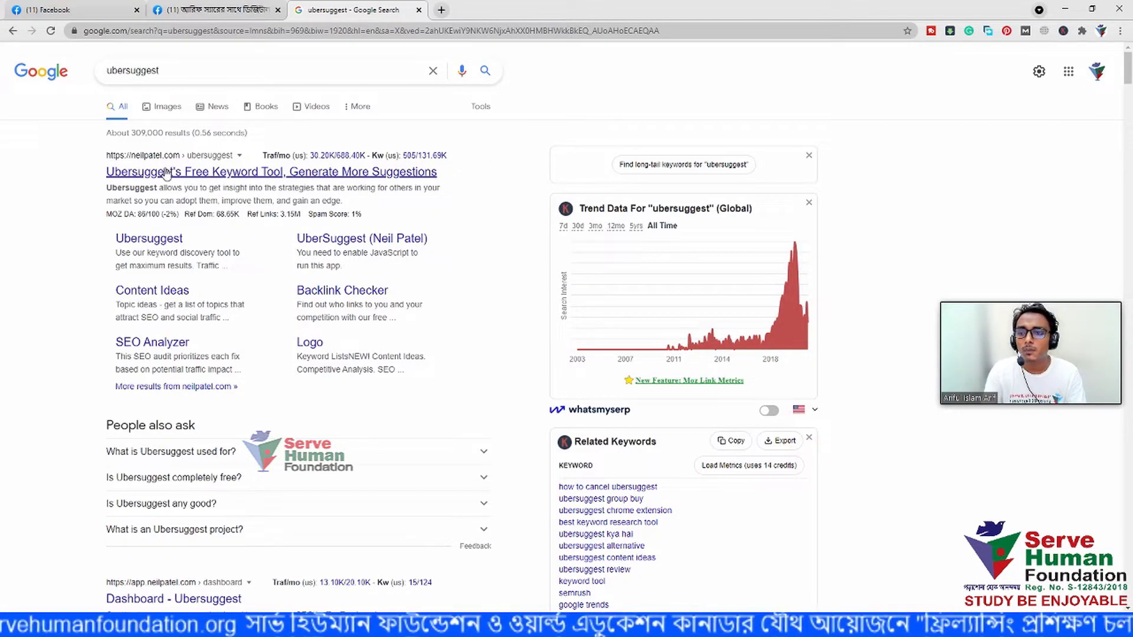
Open the Ubersuggest free keyword tool from the Google results and look over its landing page
click(236, 174)
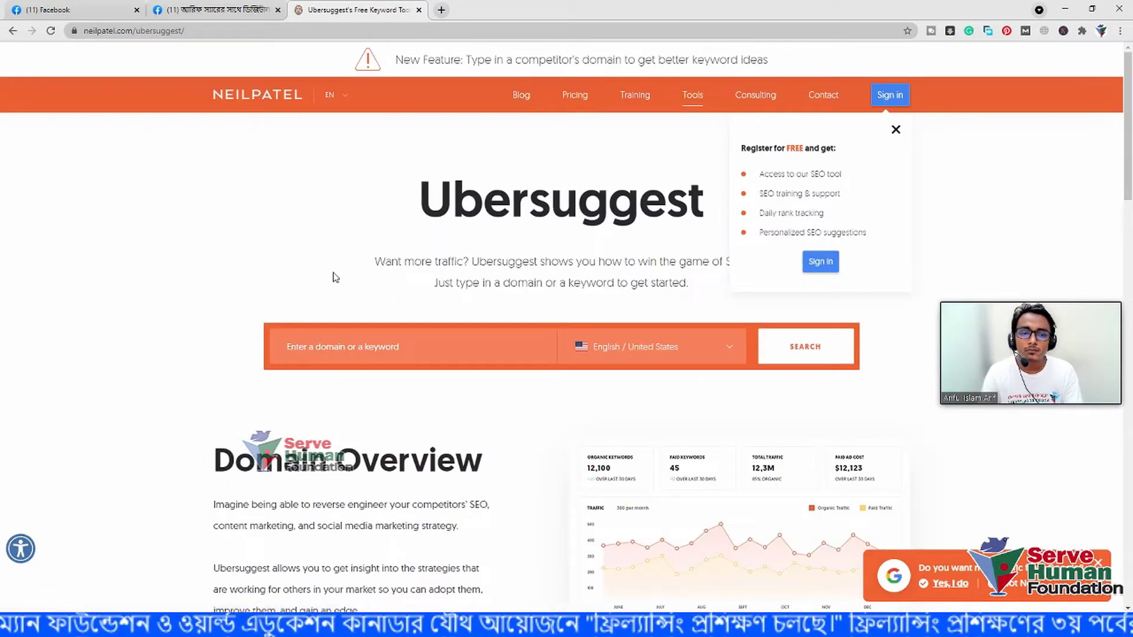
scroll(495, 245, down, 2)
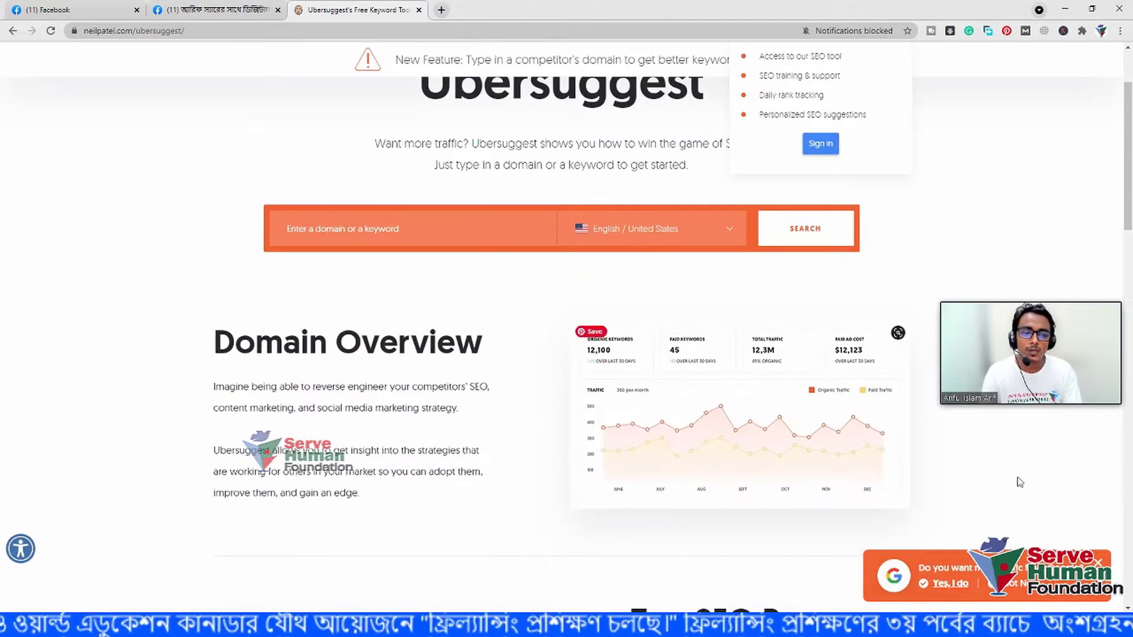
scroll(319, 265, up, 2)
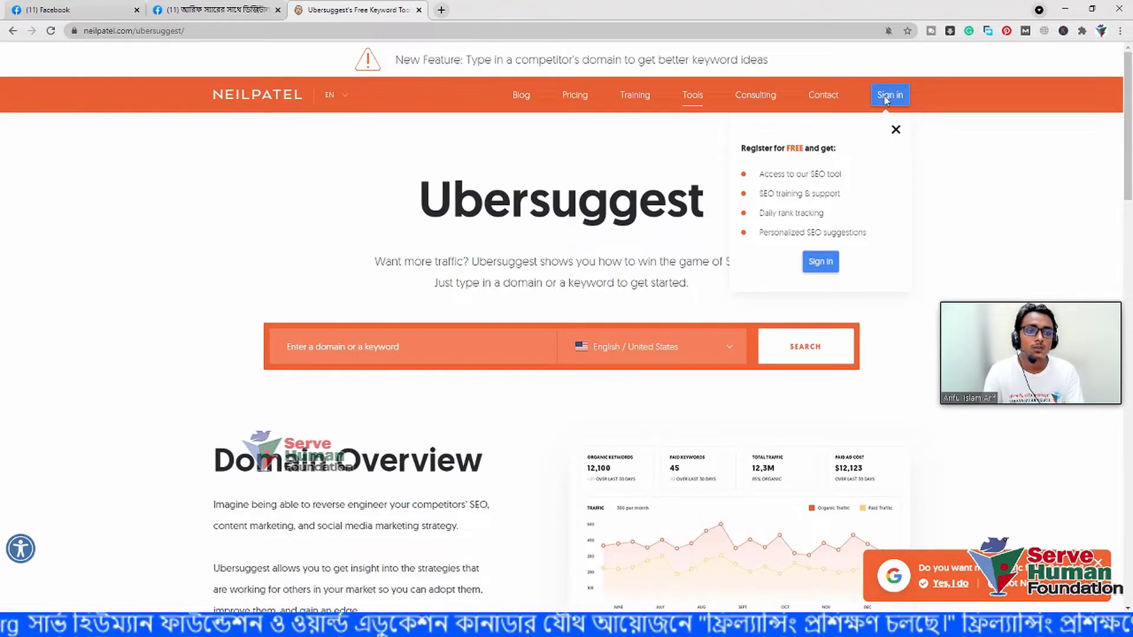
Sign in to Ubersuggest with Google, using the first Serve Human Foundation account
click(885, 97)
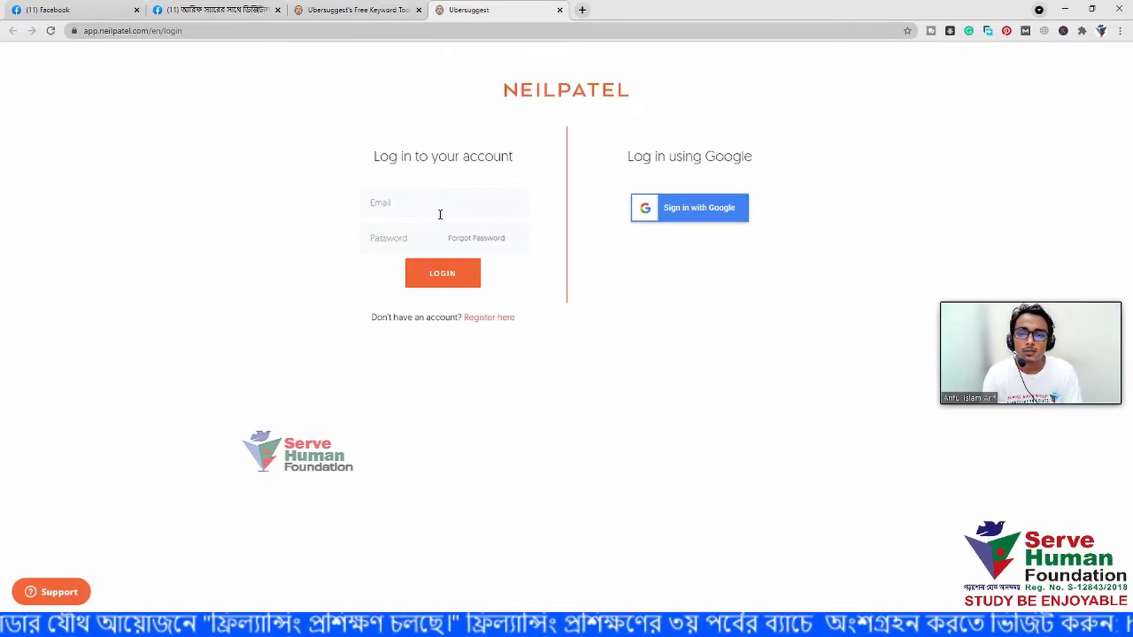
click(405, 213)
click(325, 253)
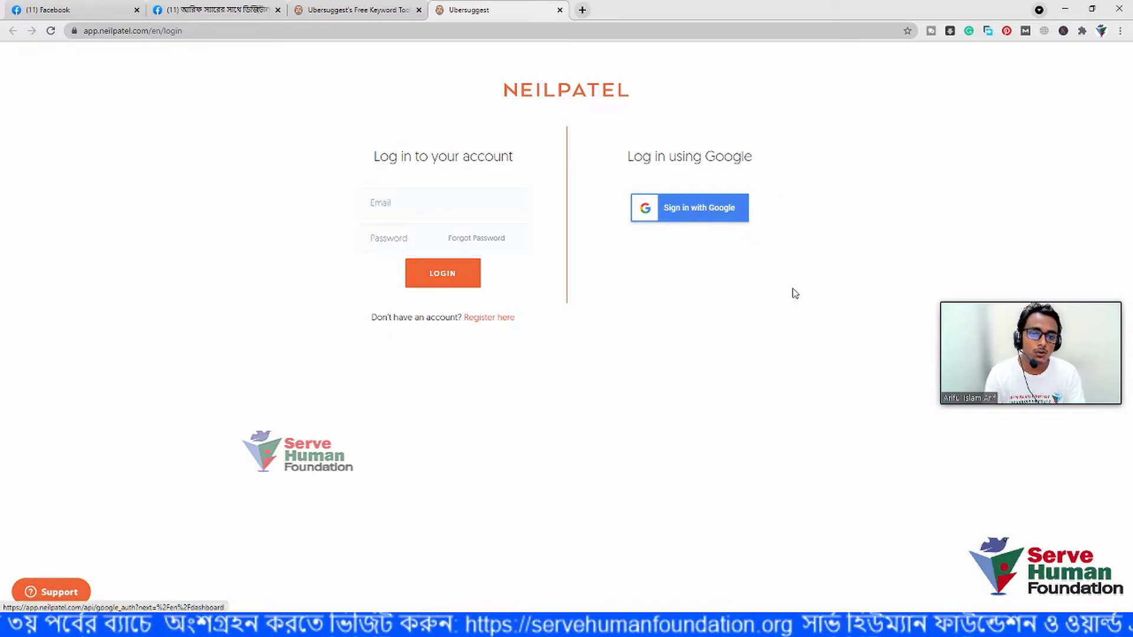
click(713, 213)
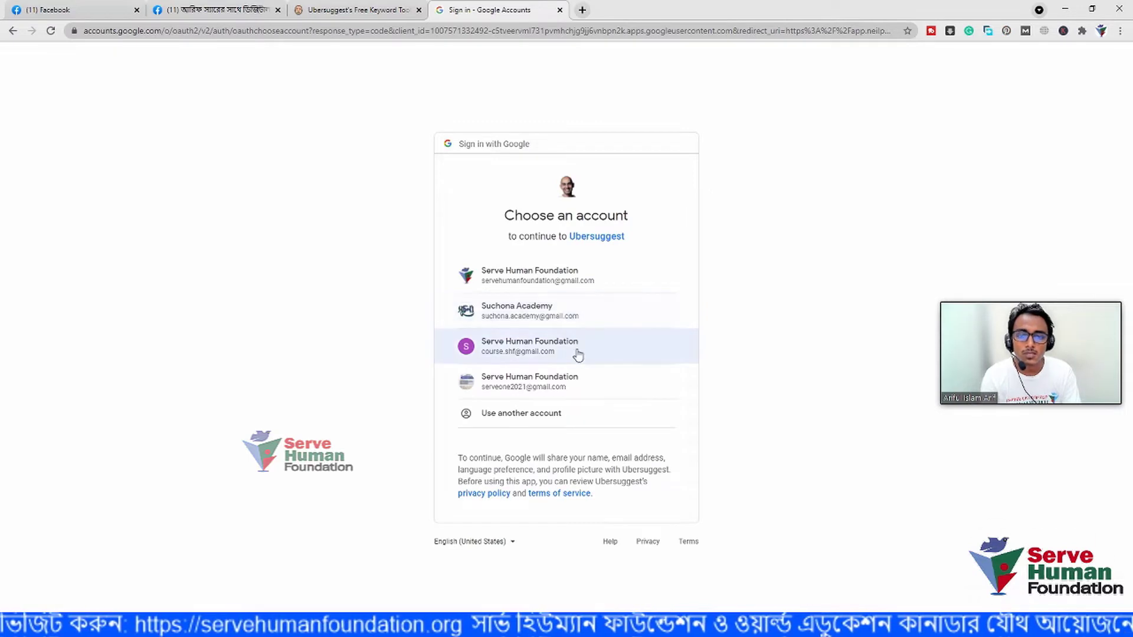
click(527, 286)
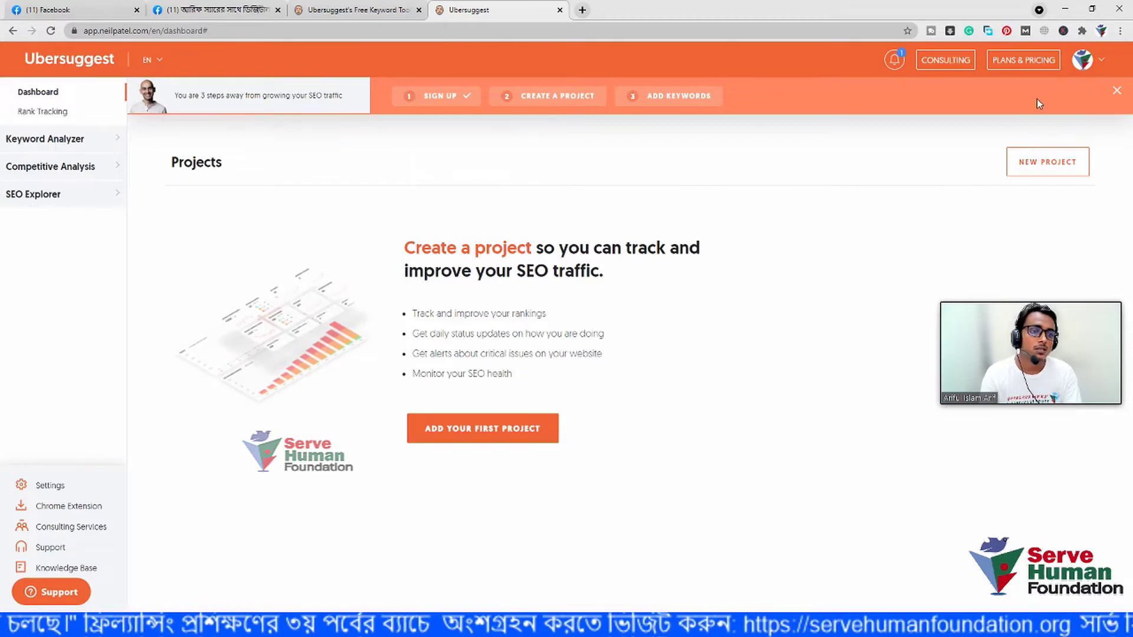
Compare the prices and features of the Individual, Business and Enterprise / Agency plans, and return to the dashboard
click(1025, 62)
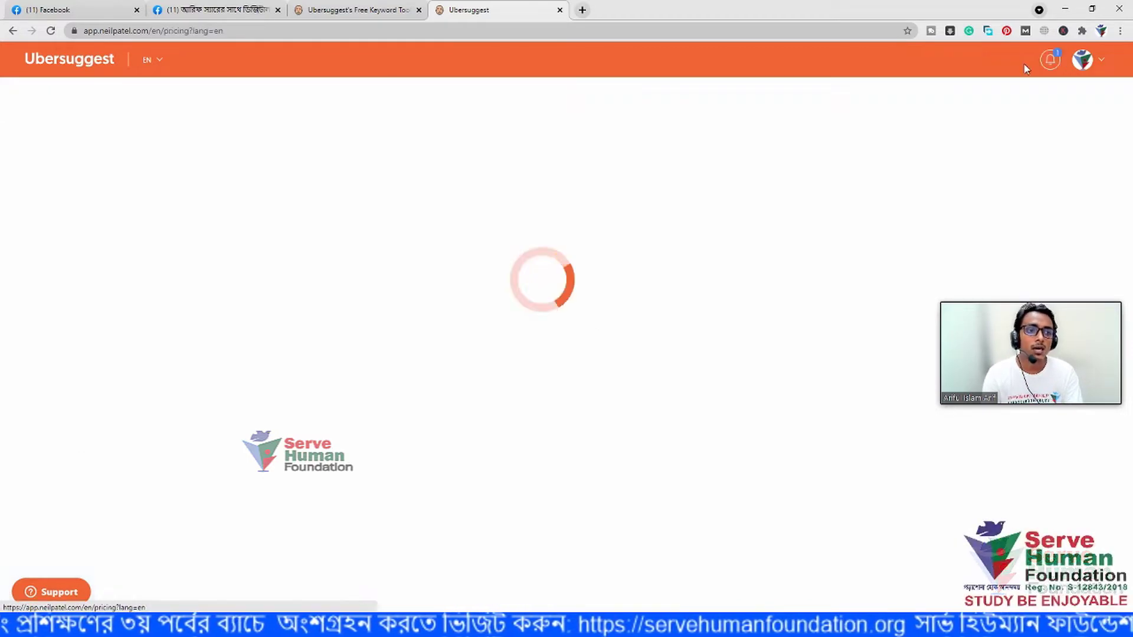
scroll(632, 350, down, 4)
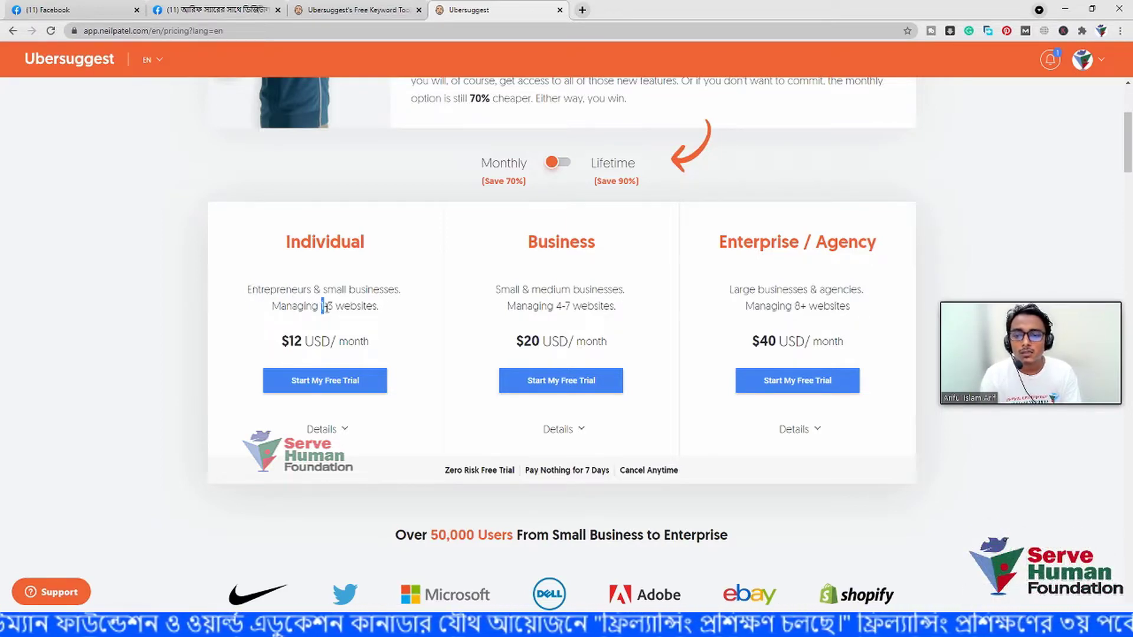
click(406, 311)
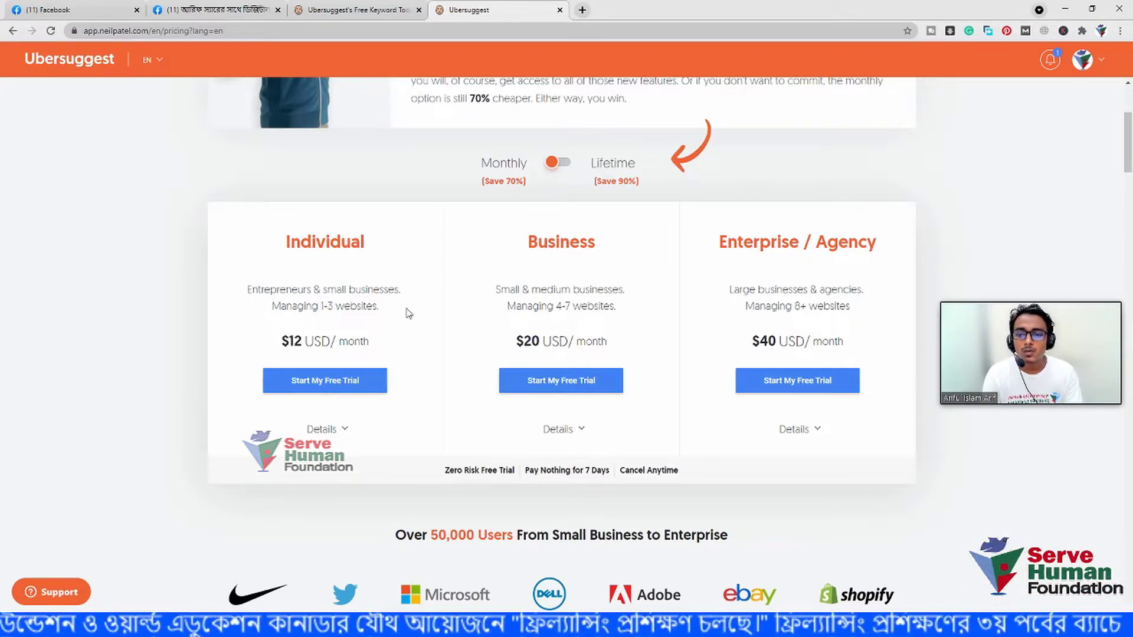
click(324, 430)
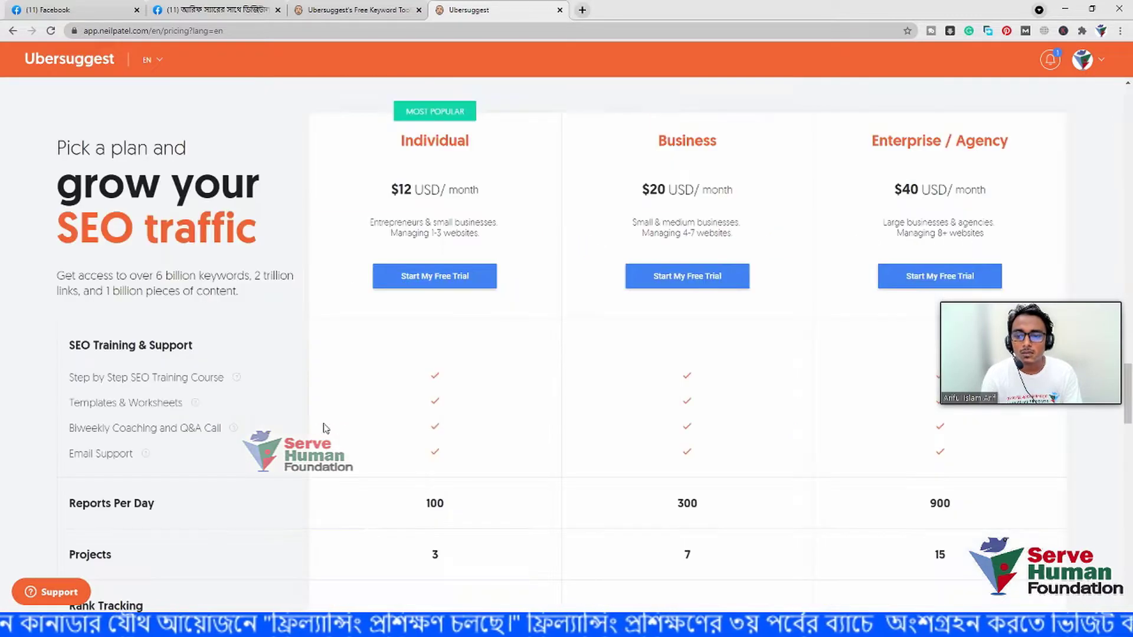
scroll(454, 392, down, 13)
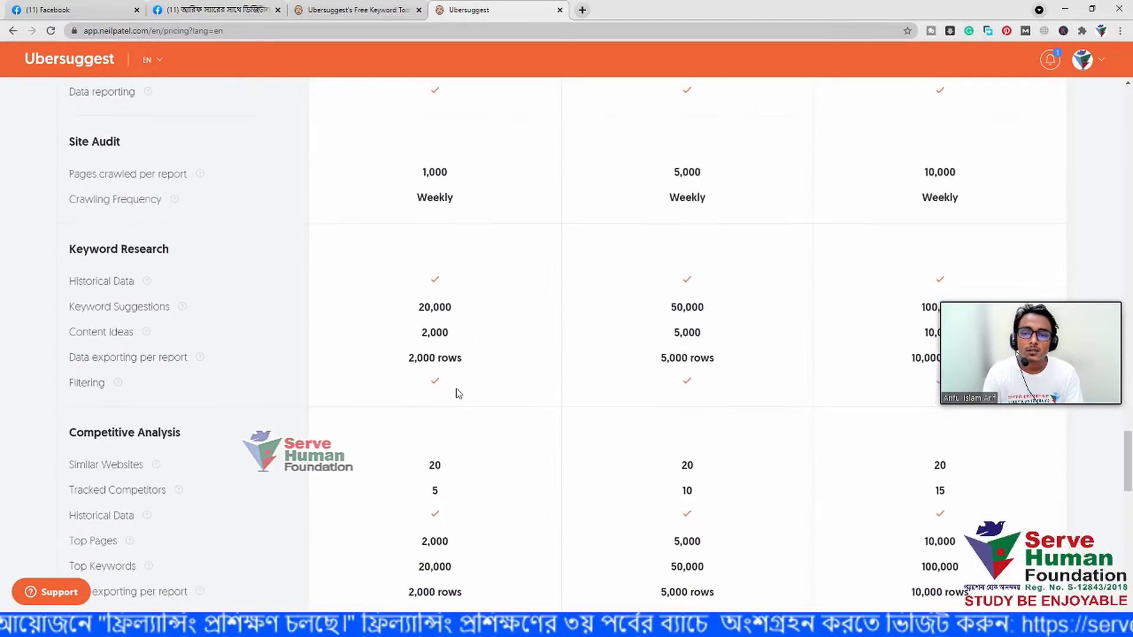
scroll(459, 394, down, 4)
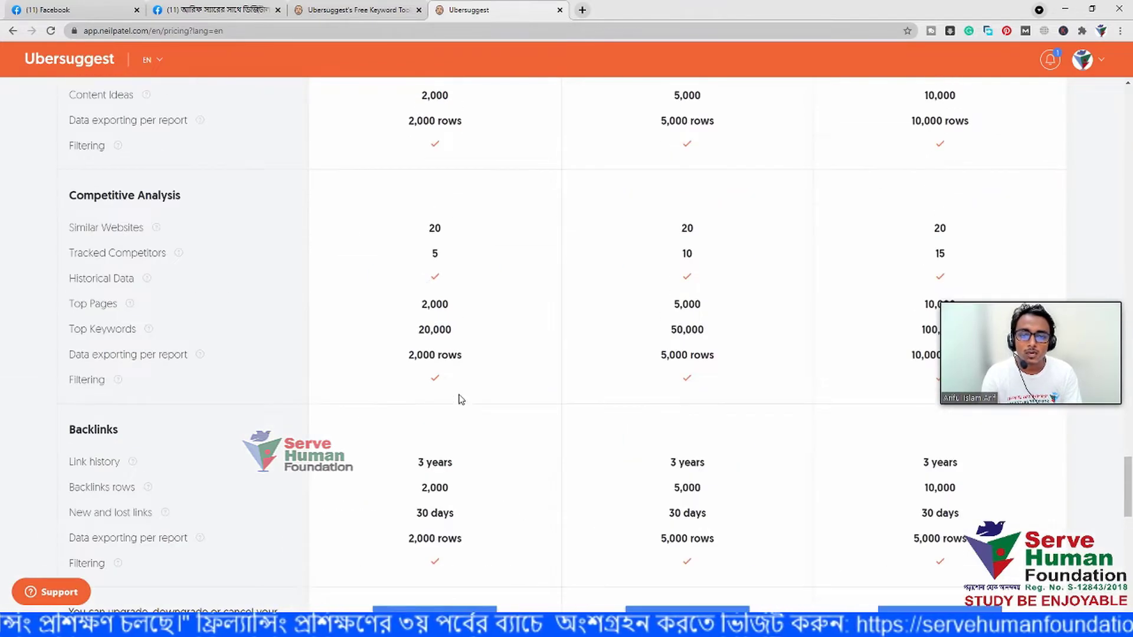
scroll(461, 399, up, 17)
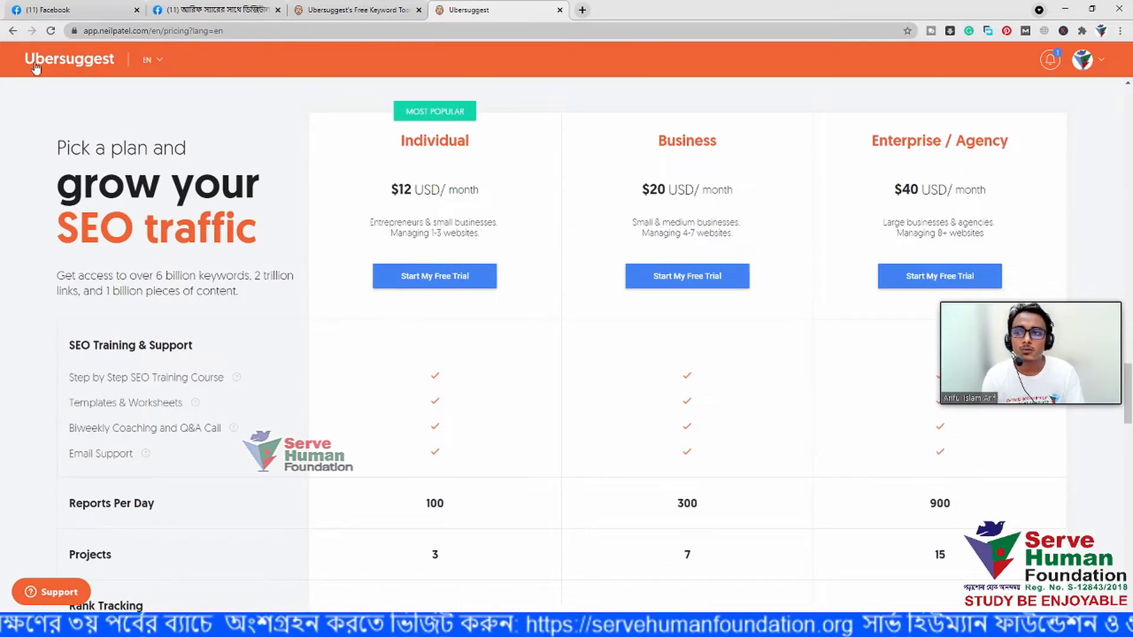
click(13, 30)
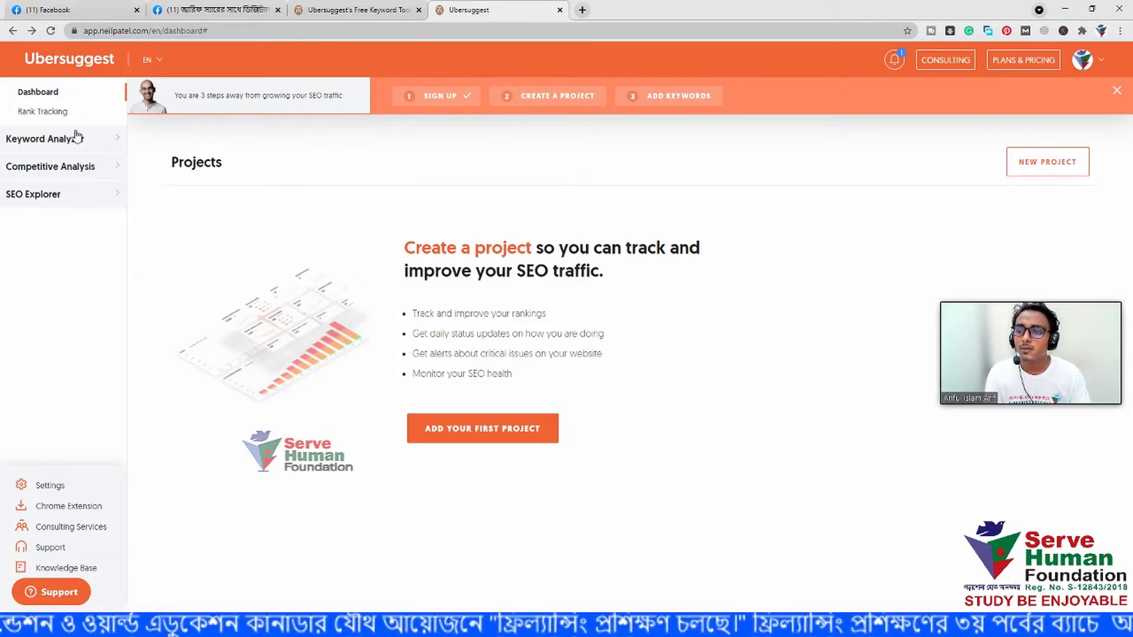
Open the Keyword Overview of the Keyword Analyzer and set its language and location to English / United States
click(103, 140)
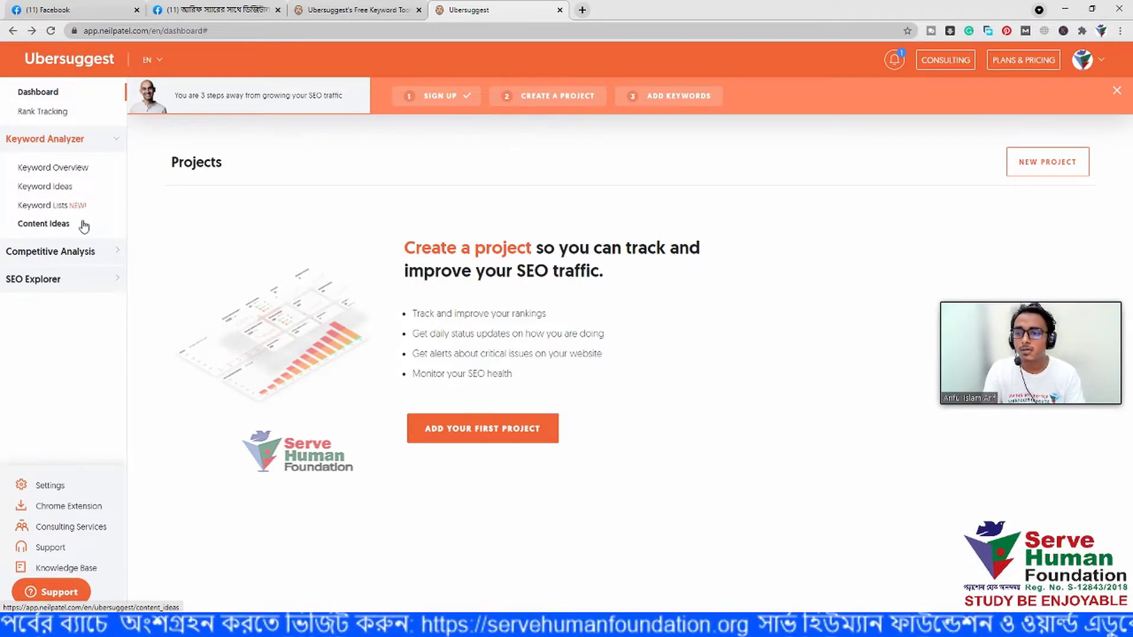
click(68, 172)
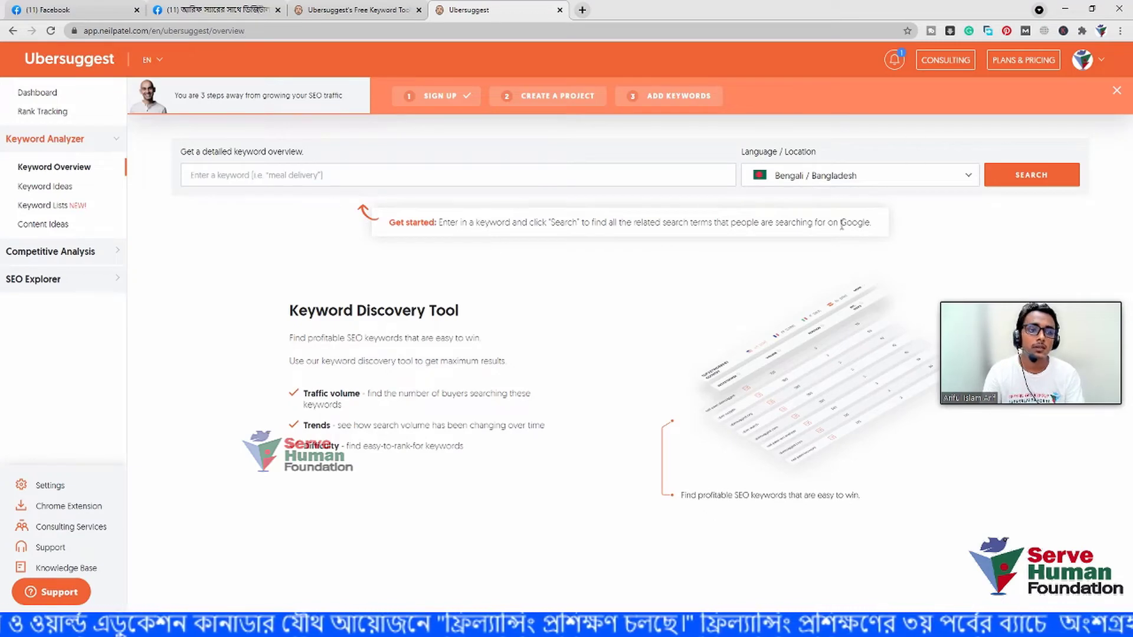
click(967, 179)
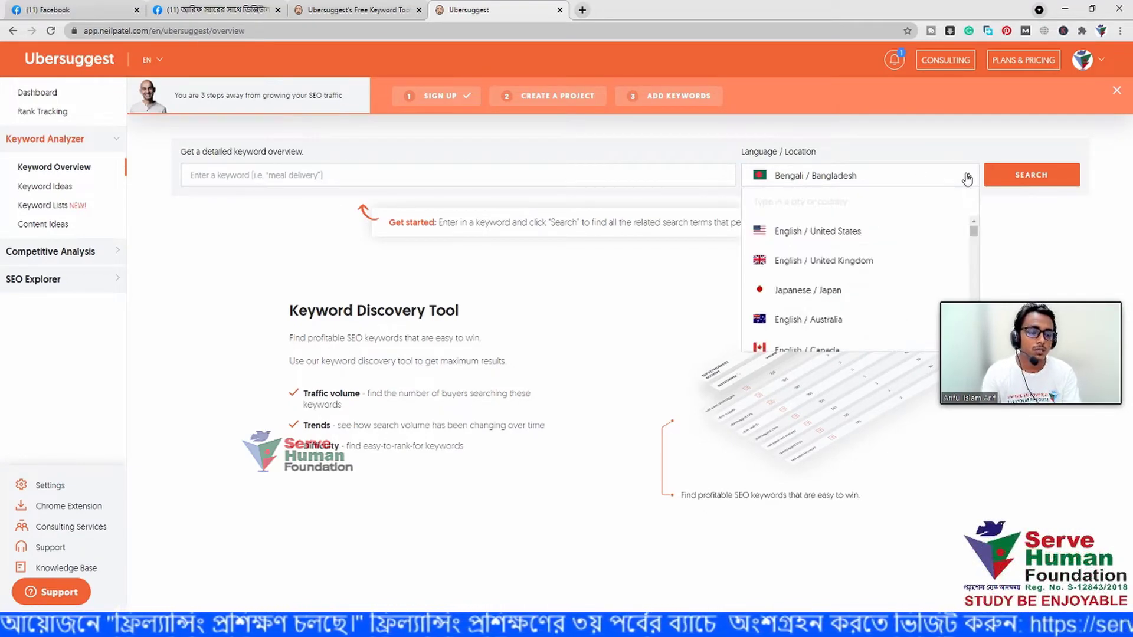
drag(1054, 316, 1062, 364)
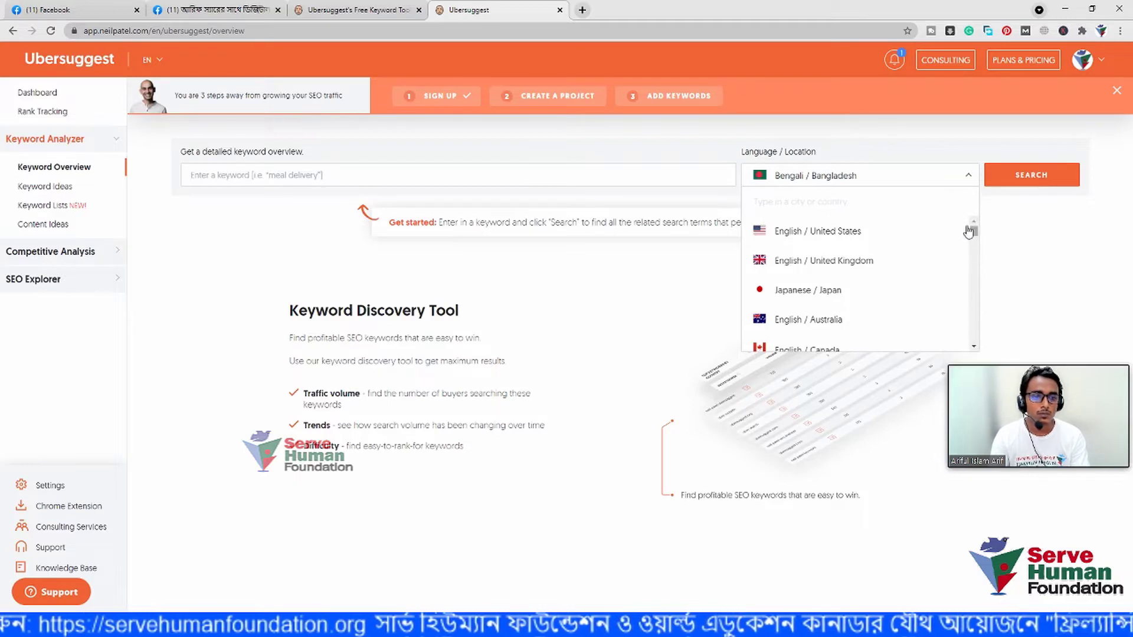
click(865, 233)
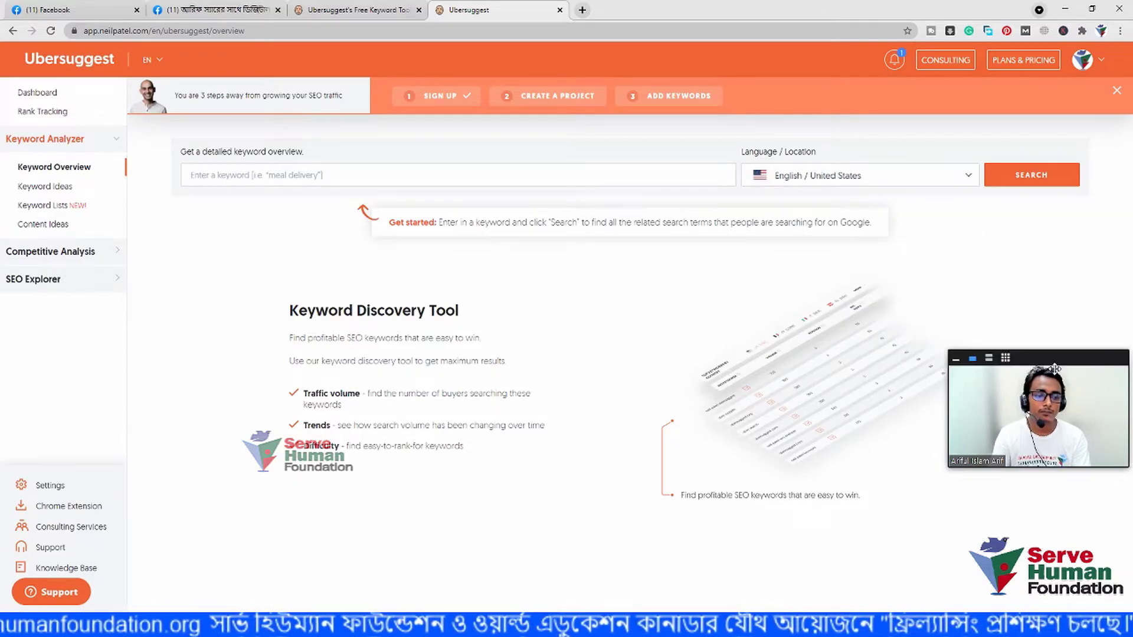
Run a keyword overview search for "eco tourism"
click(393, 172)
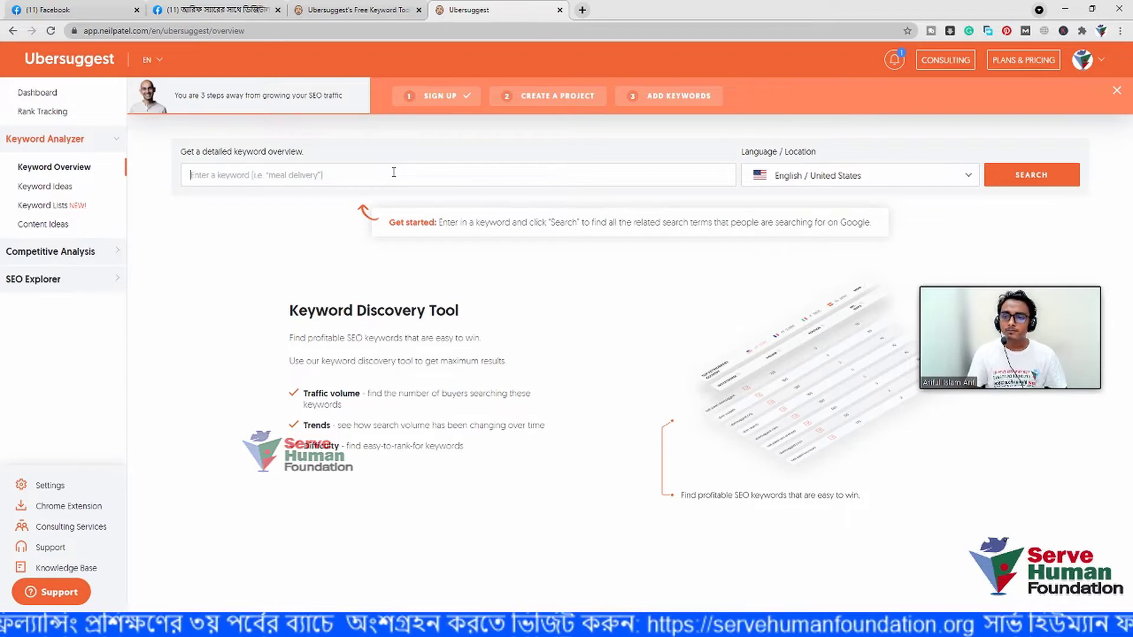
text(eco t)
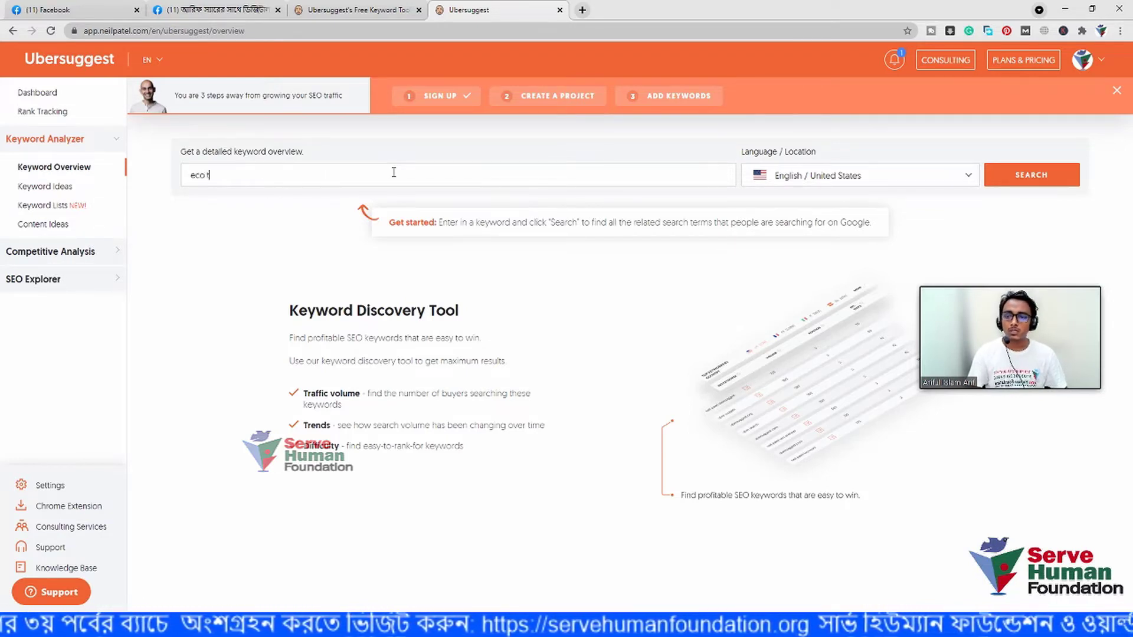
text(o)
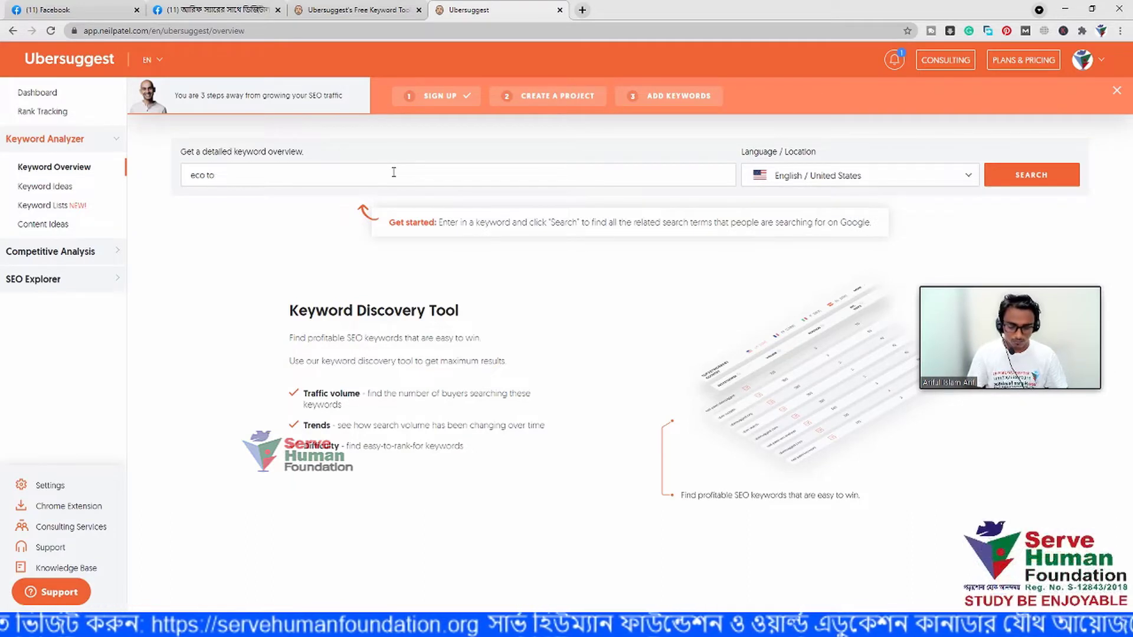
text(nr)
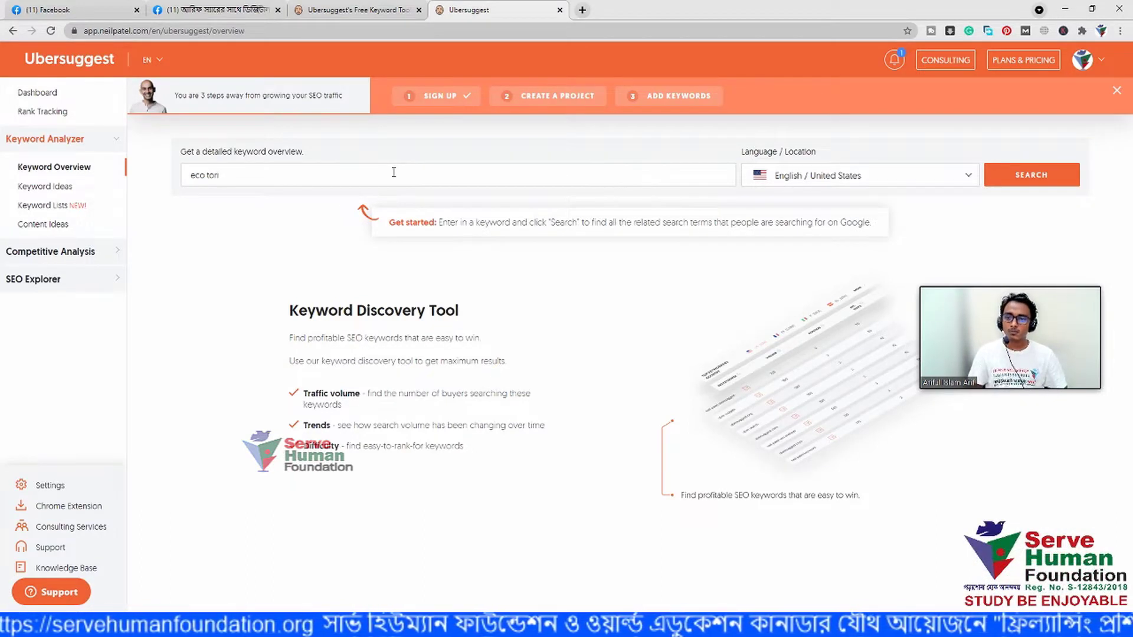
text(is)
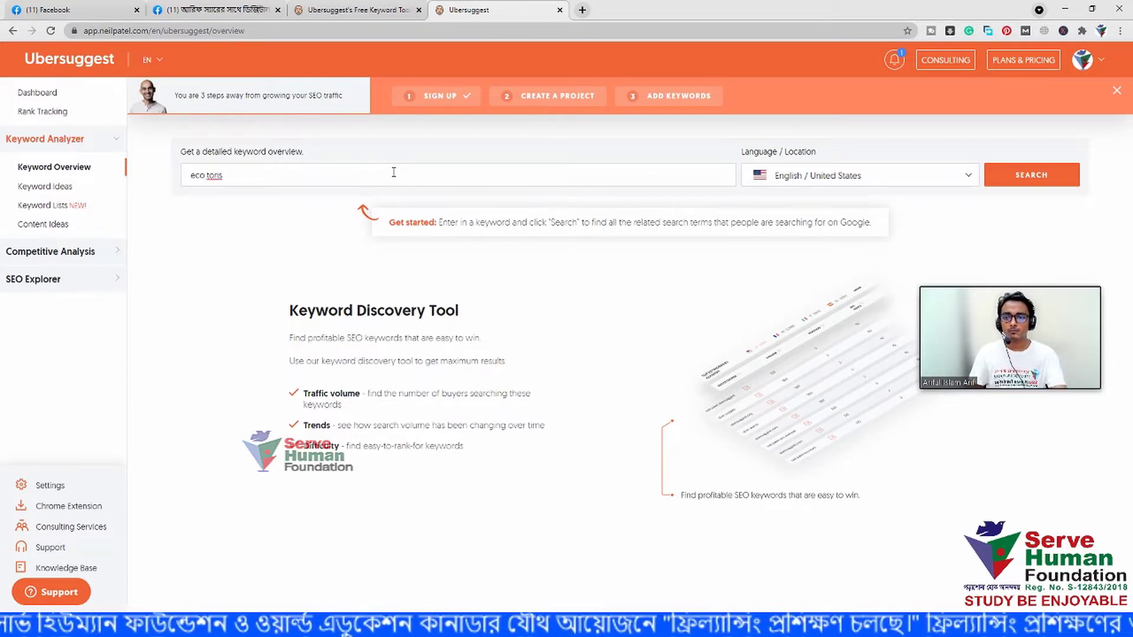
key(BackSpace)
key(BackSpace)
key(BackSpace)
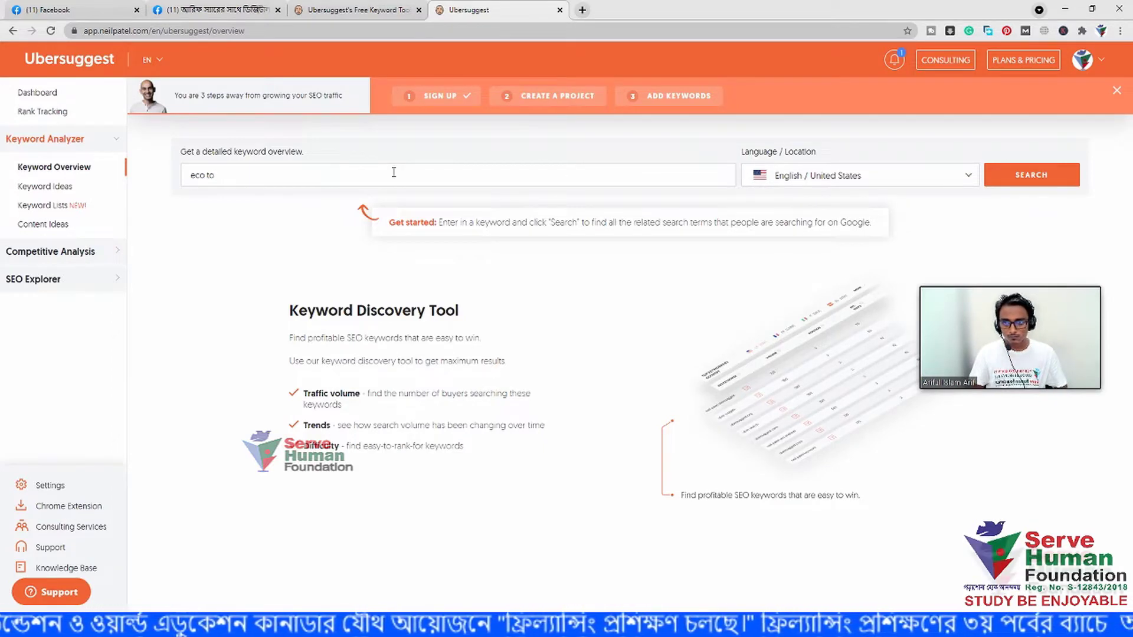
text(uri)
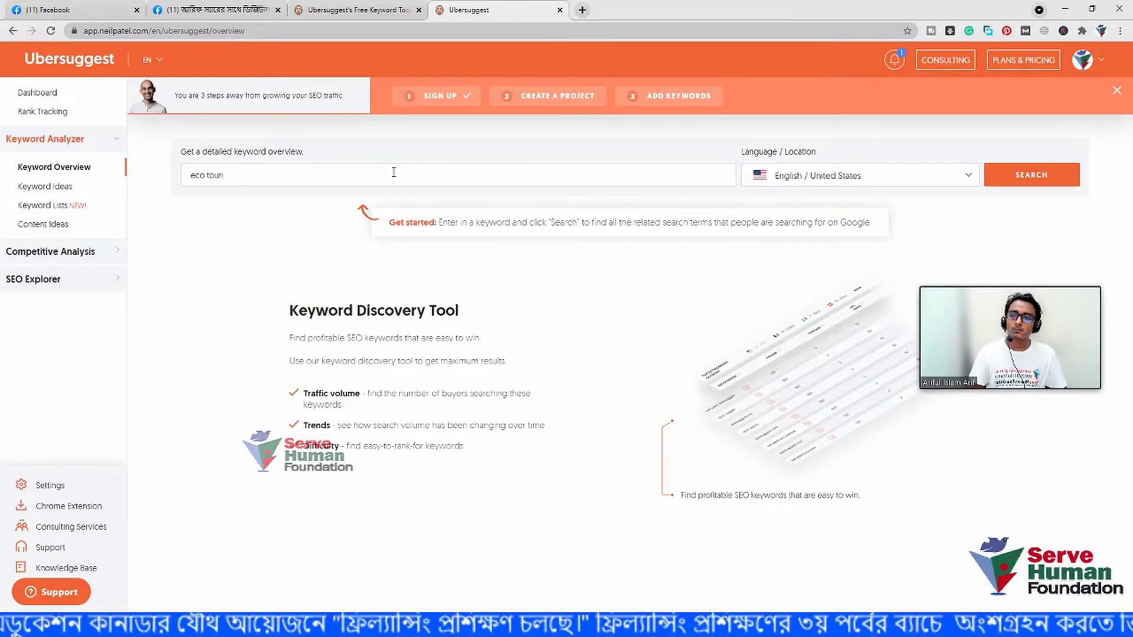
text(sm)
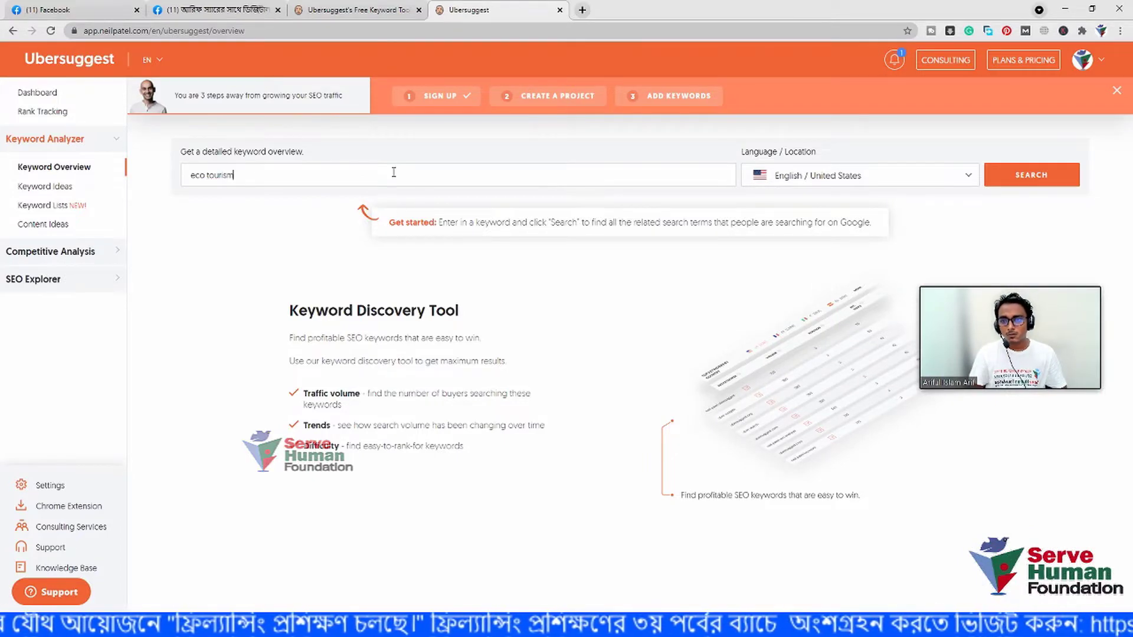
key(Return)
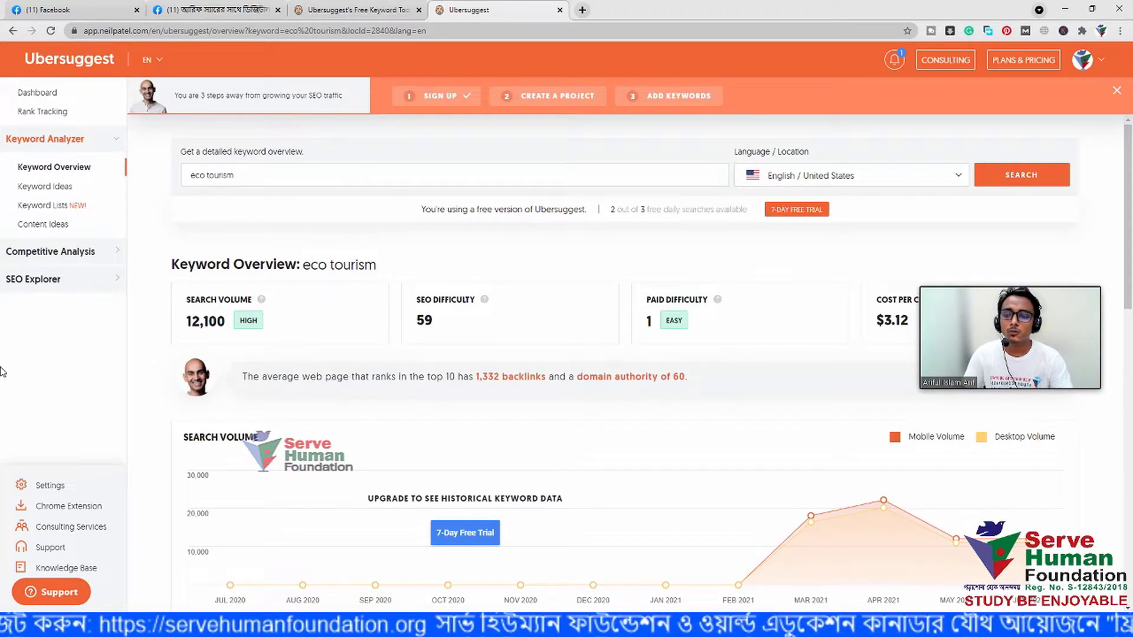
Examine the search volume, SEO difficulty, paid difficulty and cost per click in the eco tourism overview
scroll(154, 332, down, 1)
scroll(151, 334, up, 1)
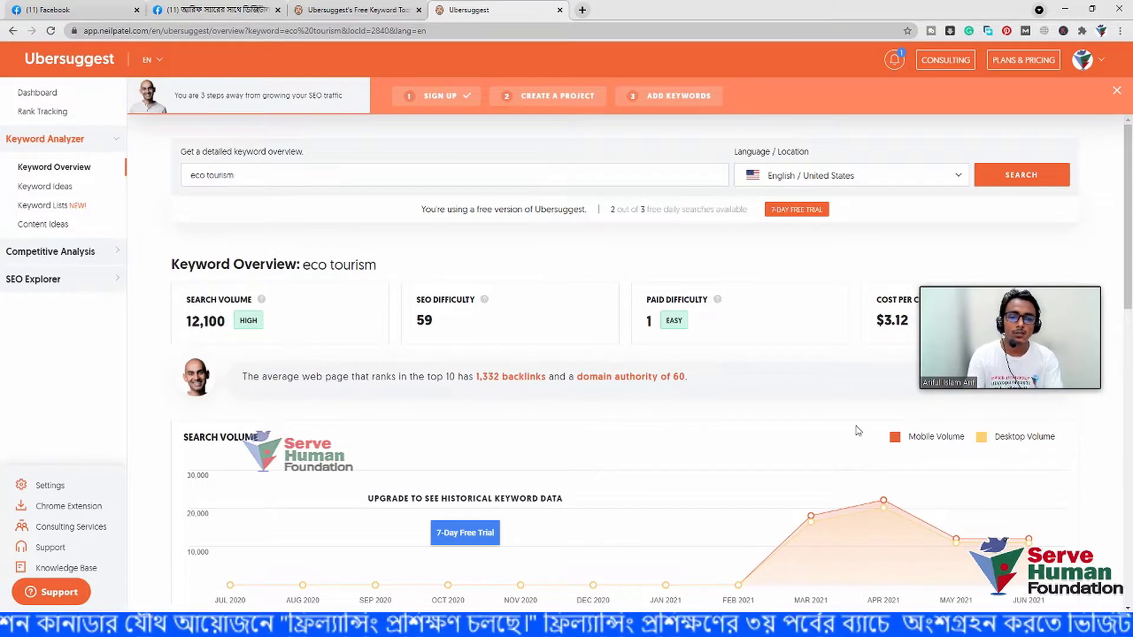
drag(1029, 282, 1037, 143)
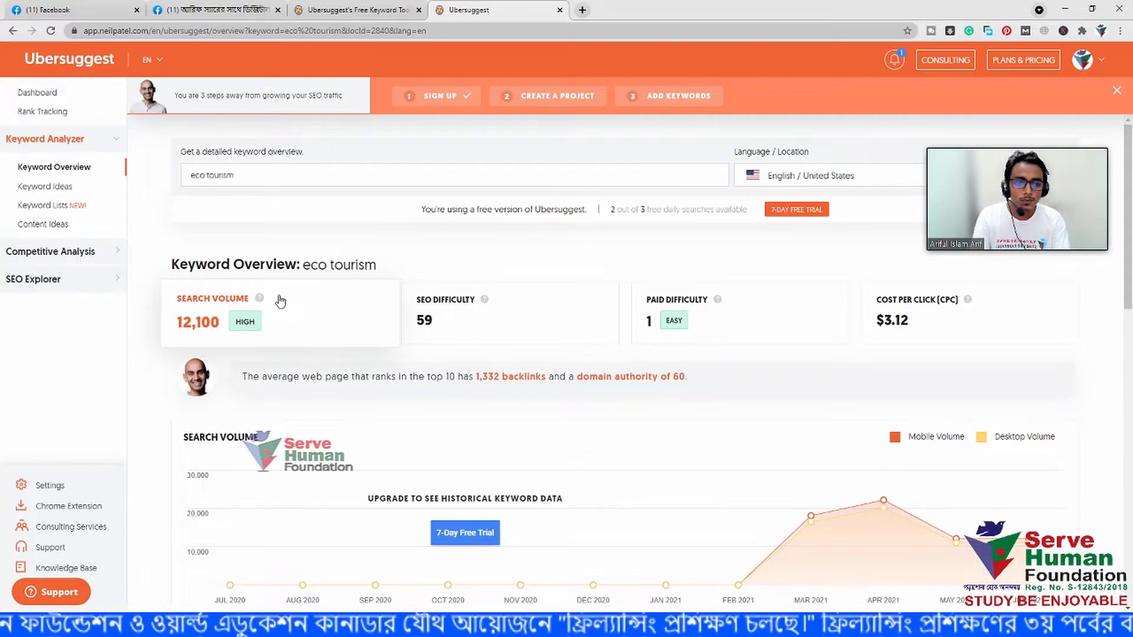
mouse_move(260, 299)
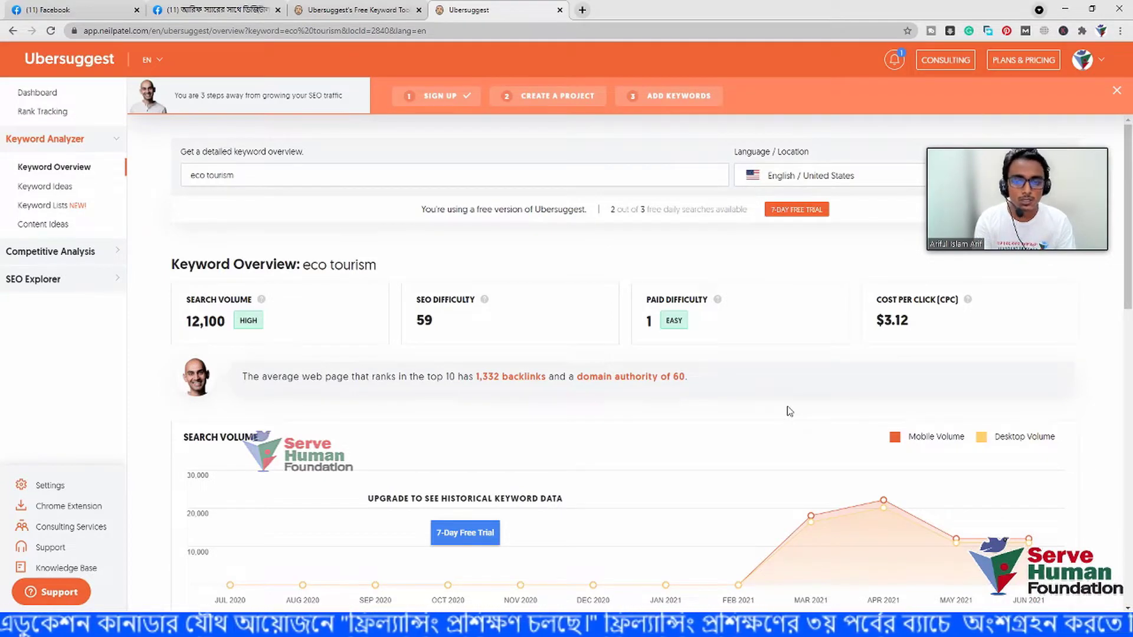
Read the SEO difficulty and paid difficulty explanations, and check the latest messages in the meeting chat
mouse_move(485, 300)
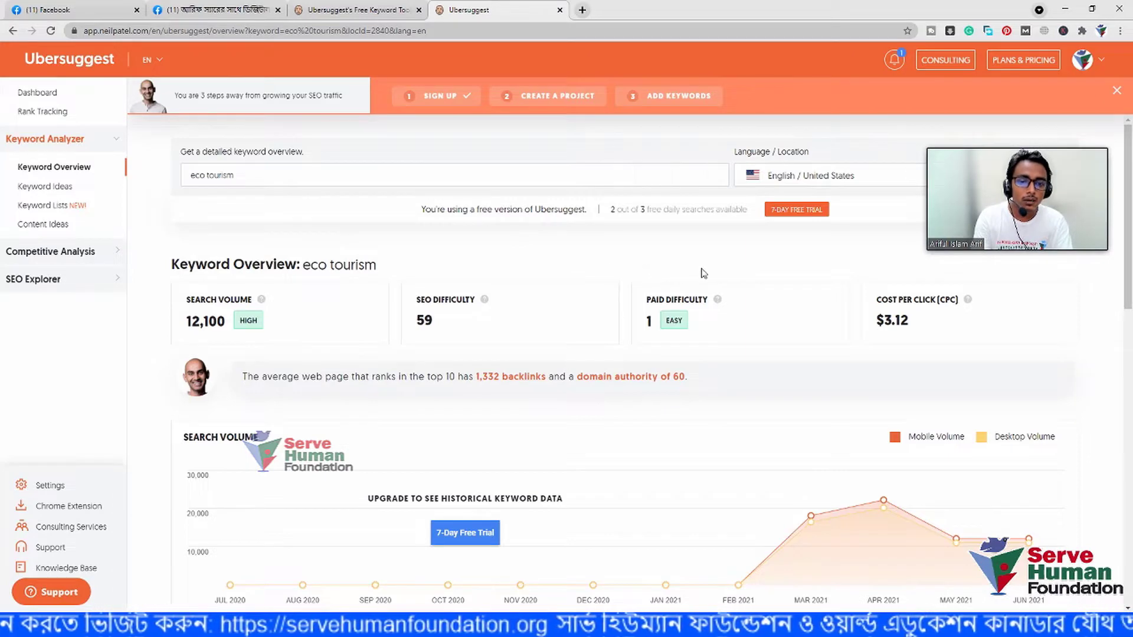
mouse_move(716, 300)
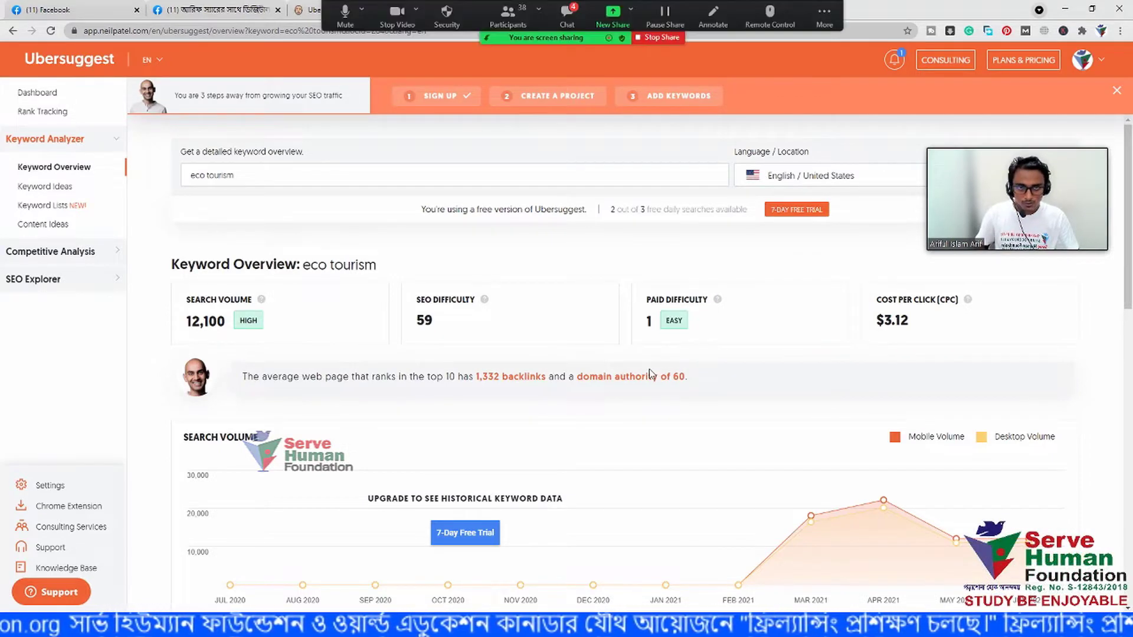
click(567, 14)
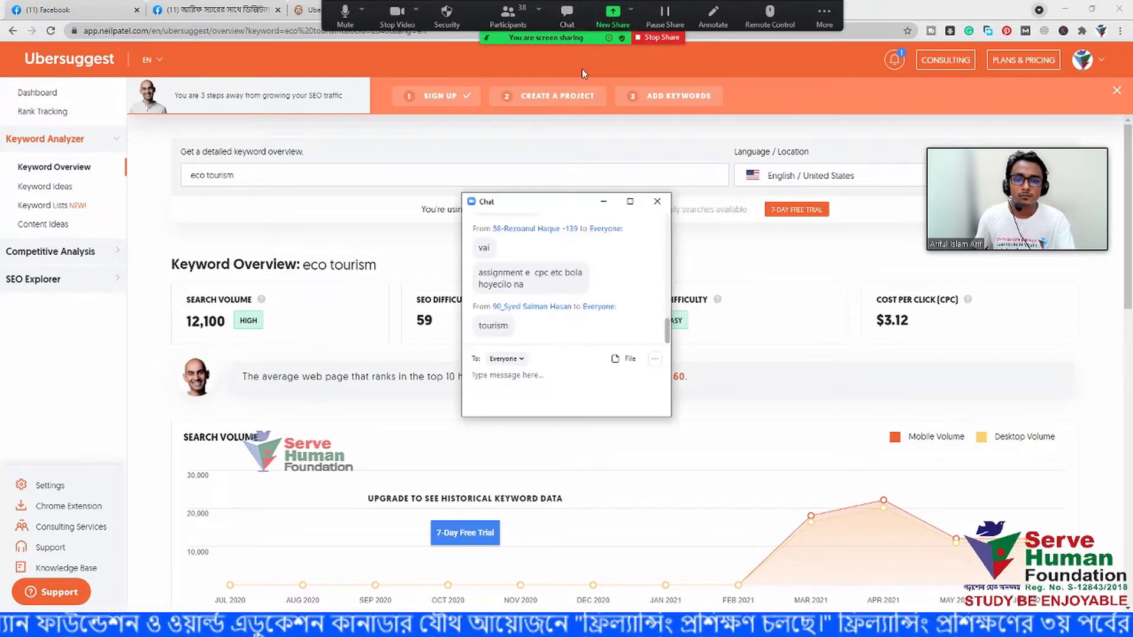
click(657, 202)
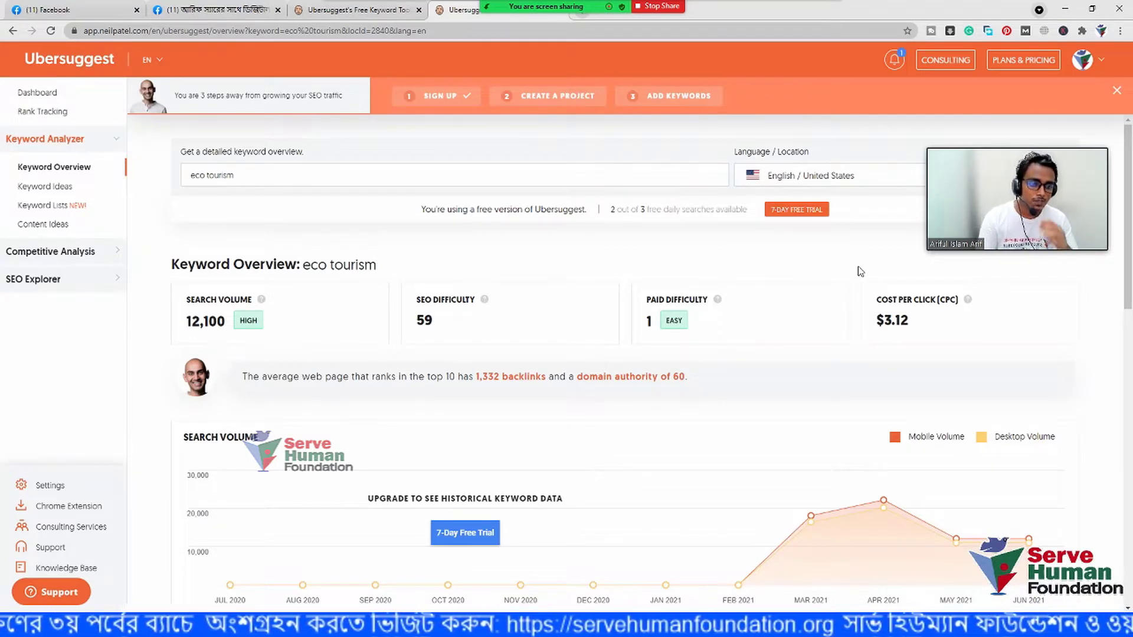
Turn the meeting camera off and back on, and unmute the microphone
mouse_move(351, 9)
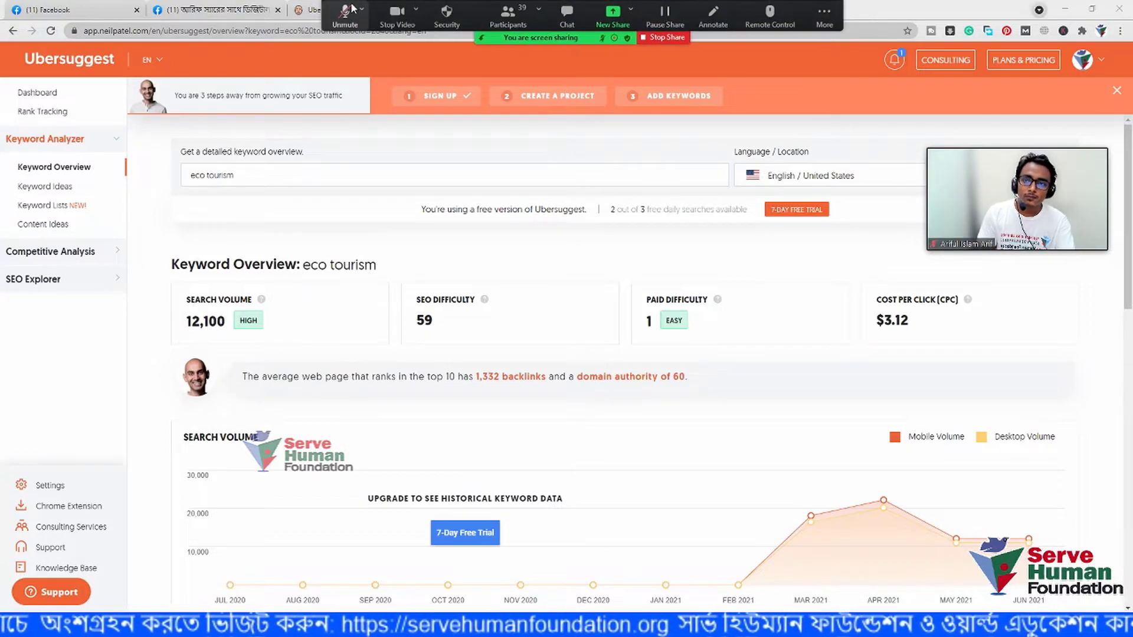
click(396, 21)
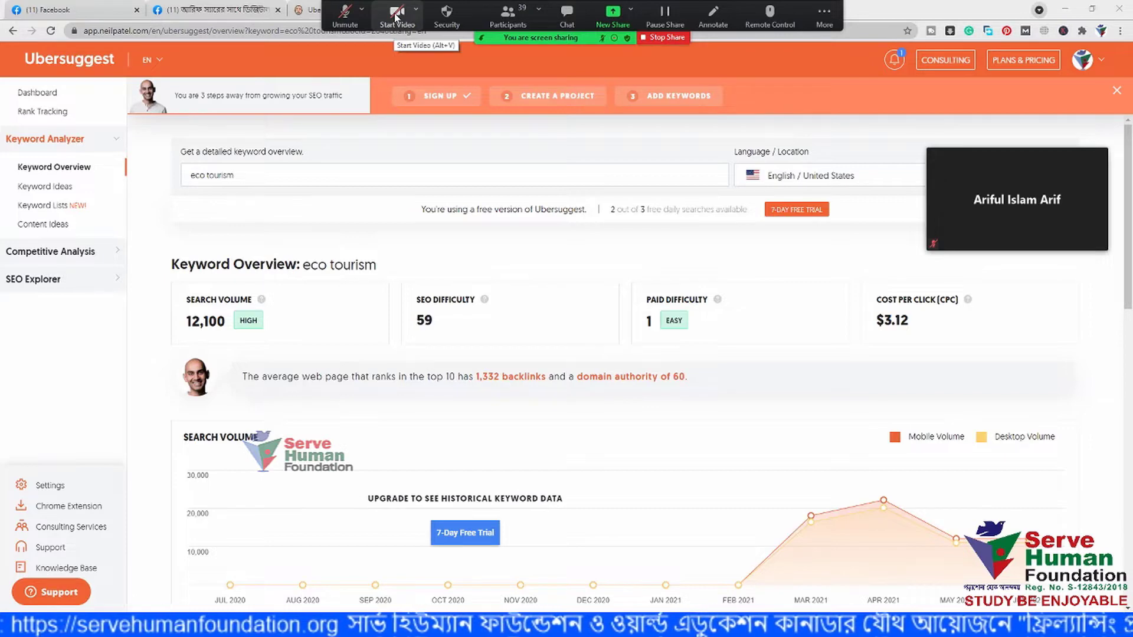
click(396, 17)
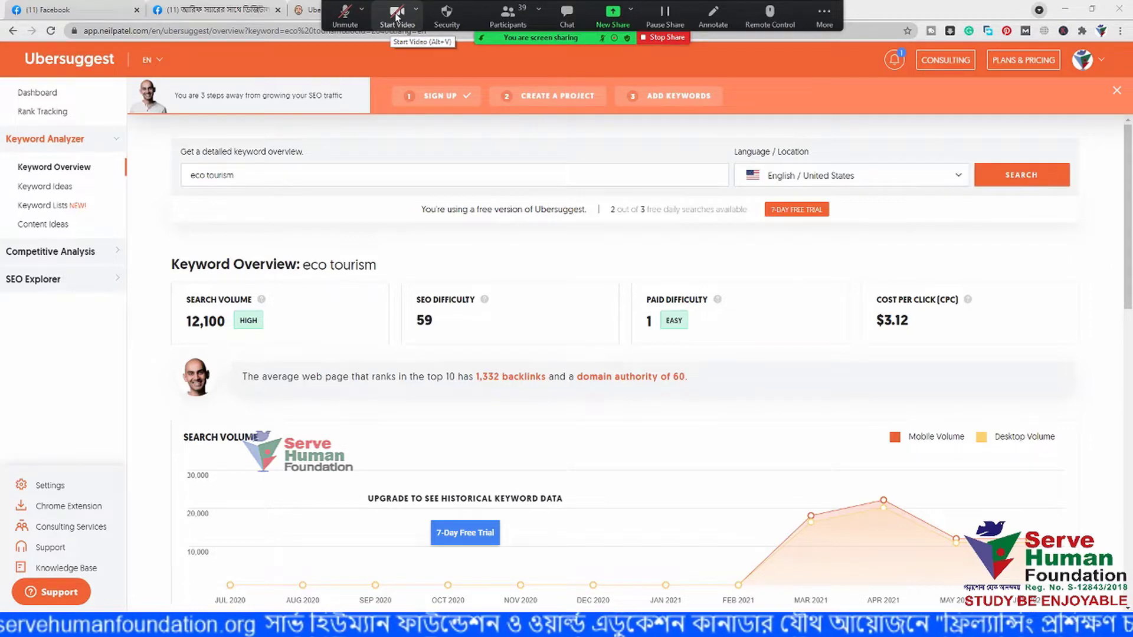
click(348, 17)
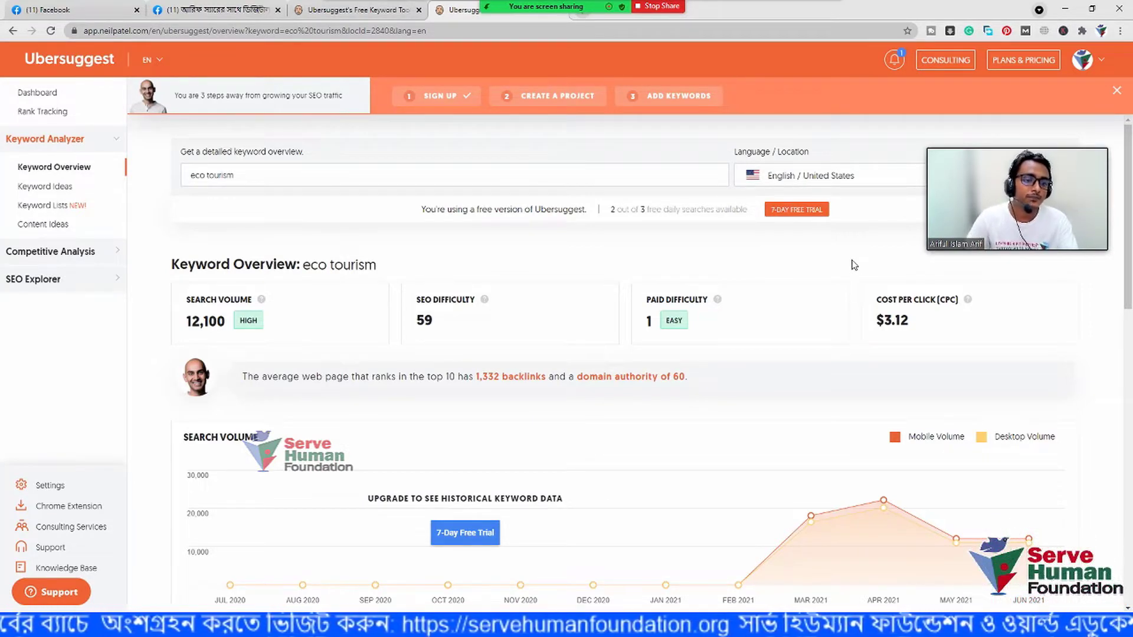
Examine the keyword ideas table and its CPC, Volume and Trend explanations, moving the meeting video thumbnail clear of the column headers
mouse_move(967, 298)
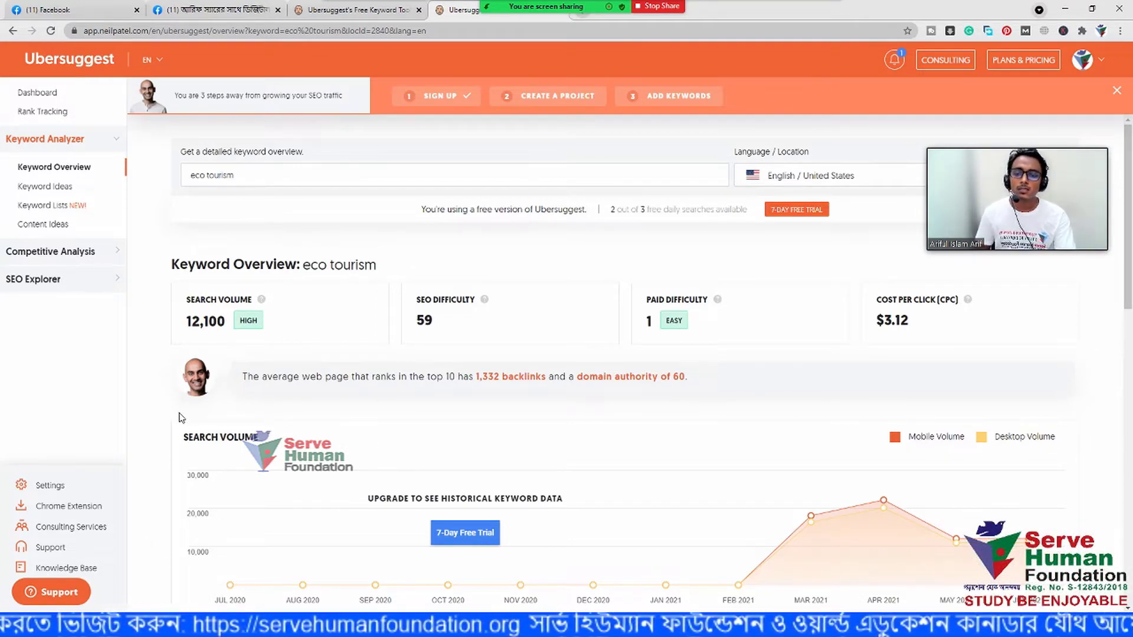
scroll(177, 416, down, 6)
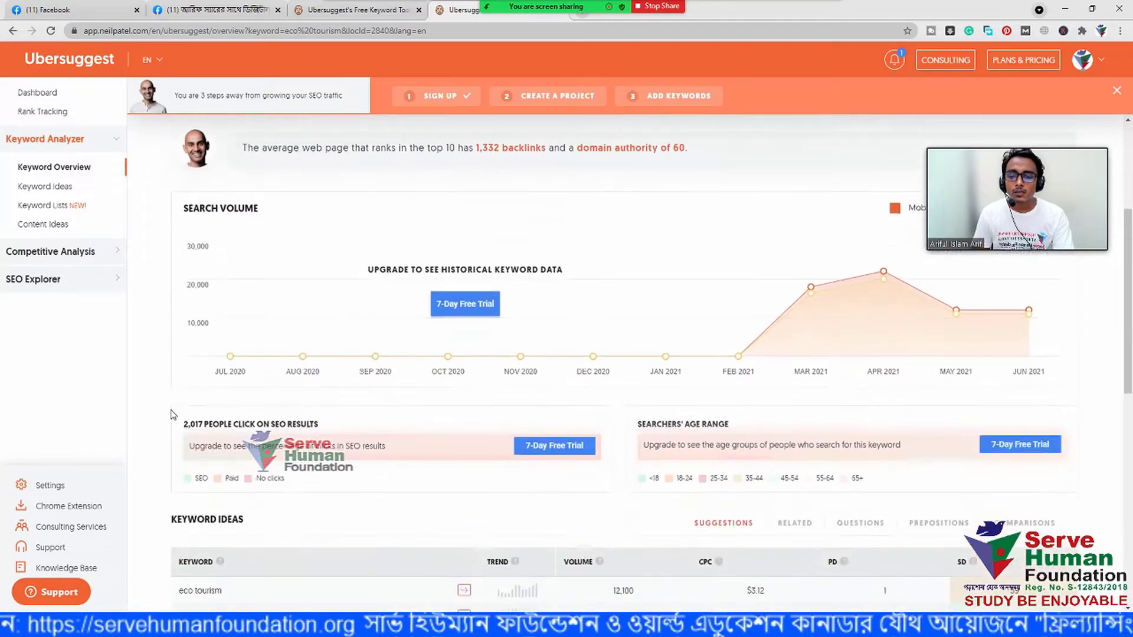
scroll(173, 415, down, 3)
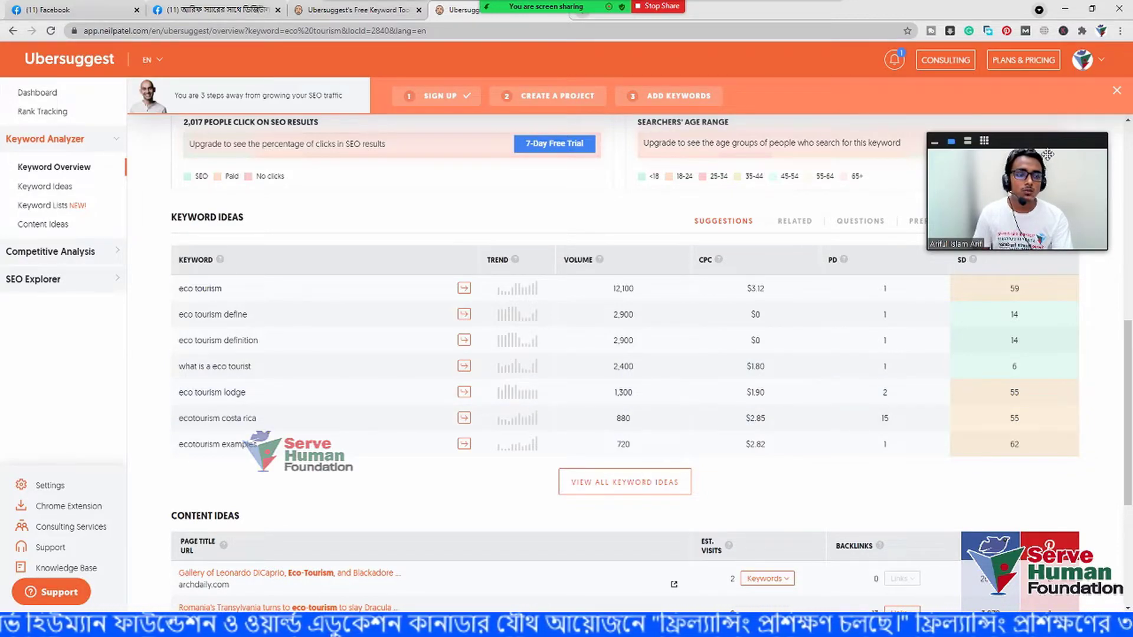
drag(1048, 154, 1048, 131)
mouse_move(718, 262)
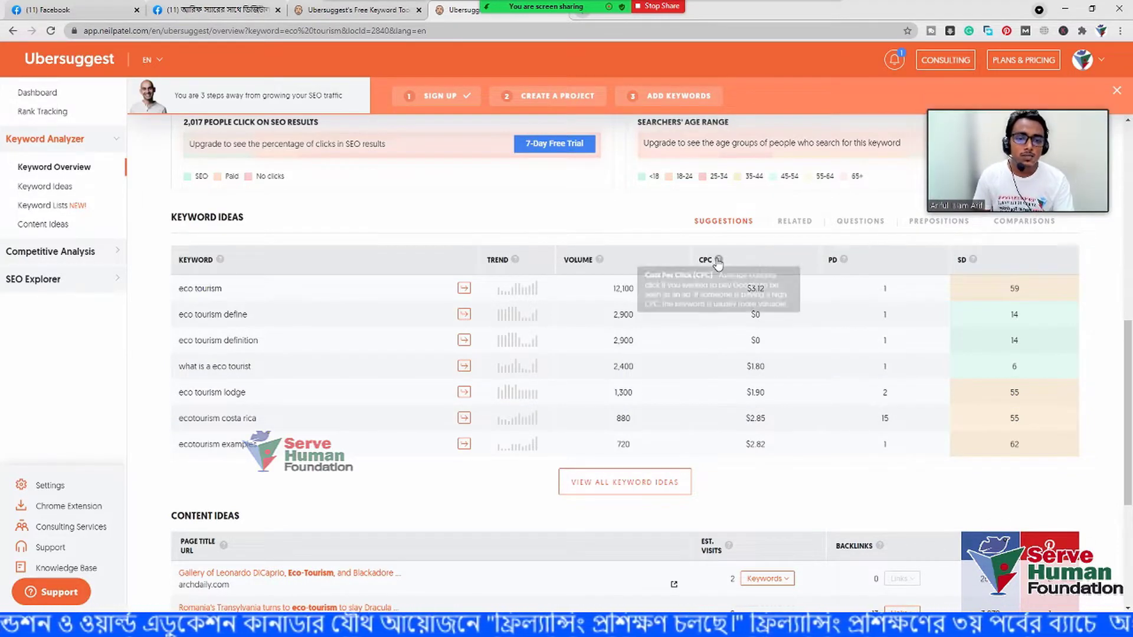
mouse_move(597, 264)
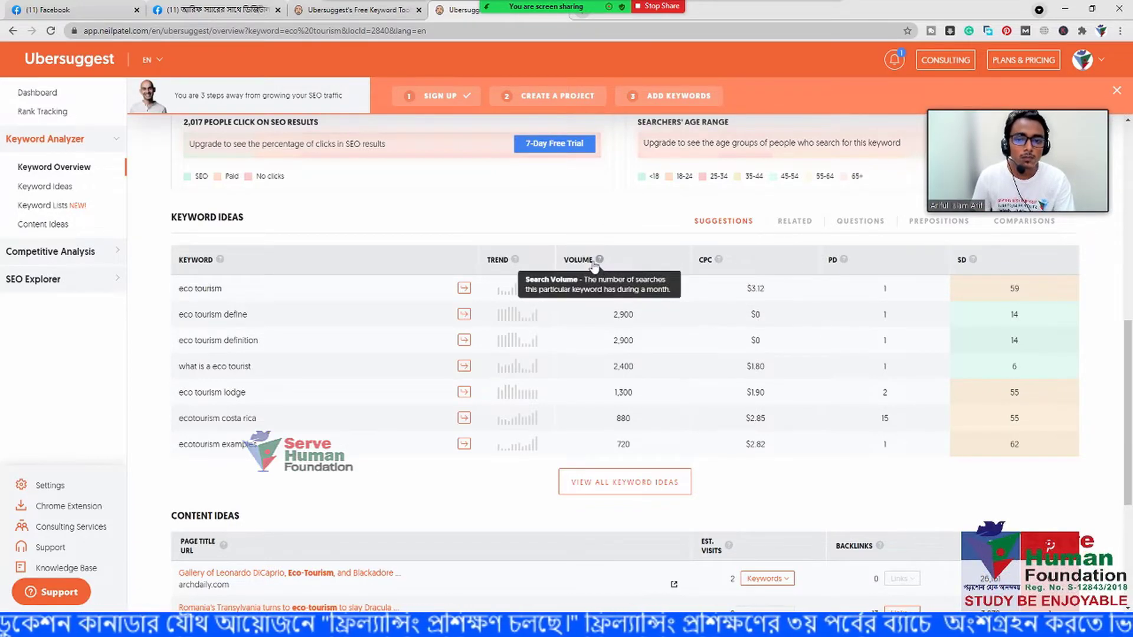
mouse_move(514, 262)
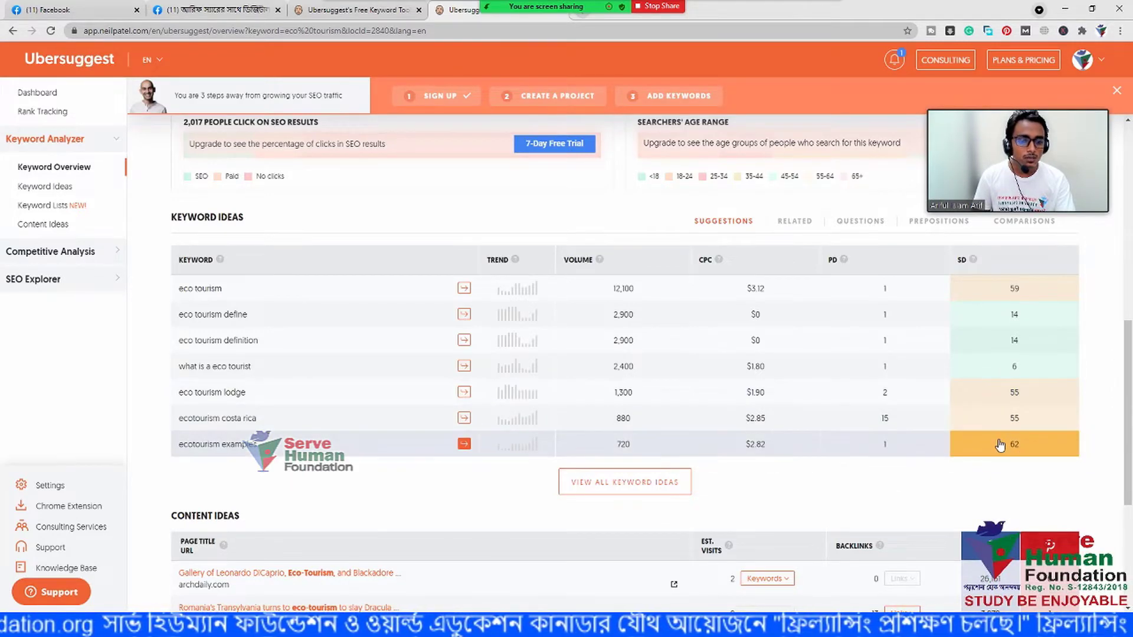
Open all keyword ideas for eco tourism and review the full list of suggestions
scroll(526, 455, down, 3)
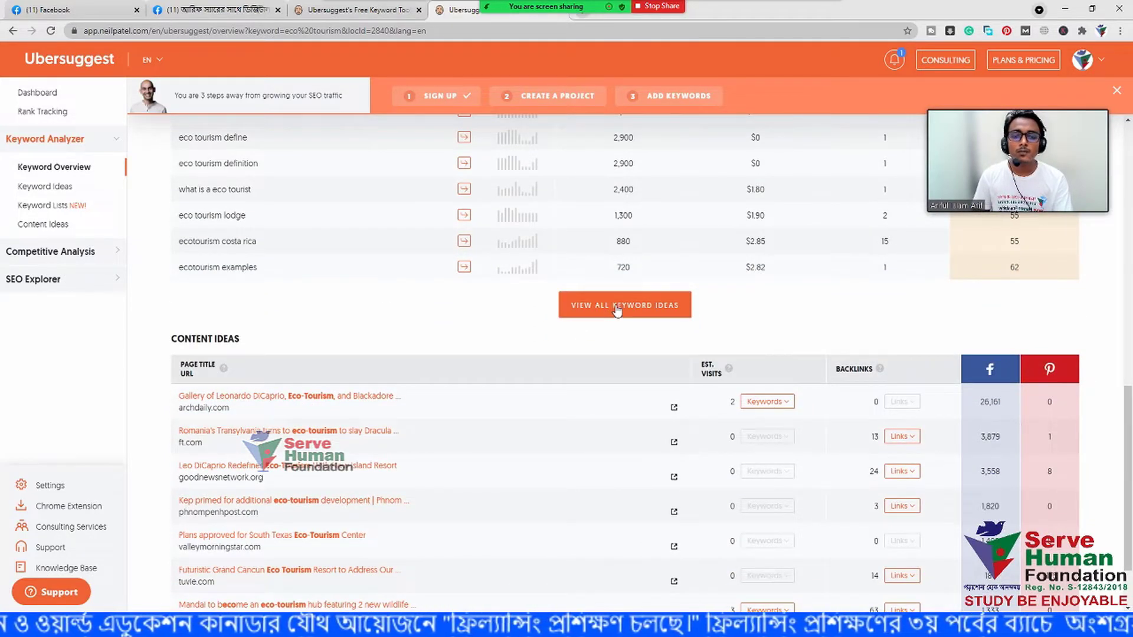
click(617, 307)
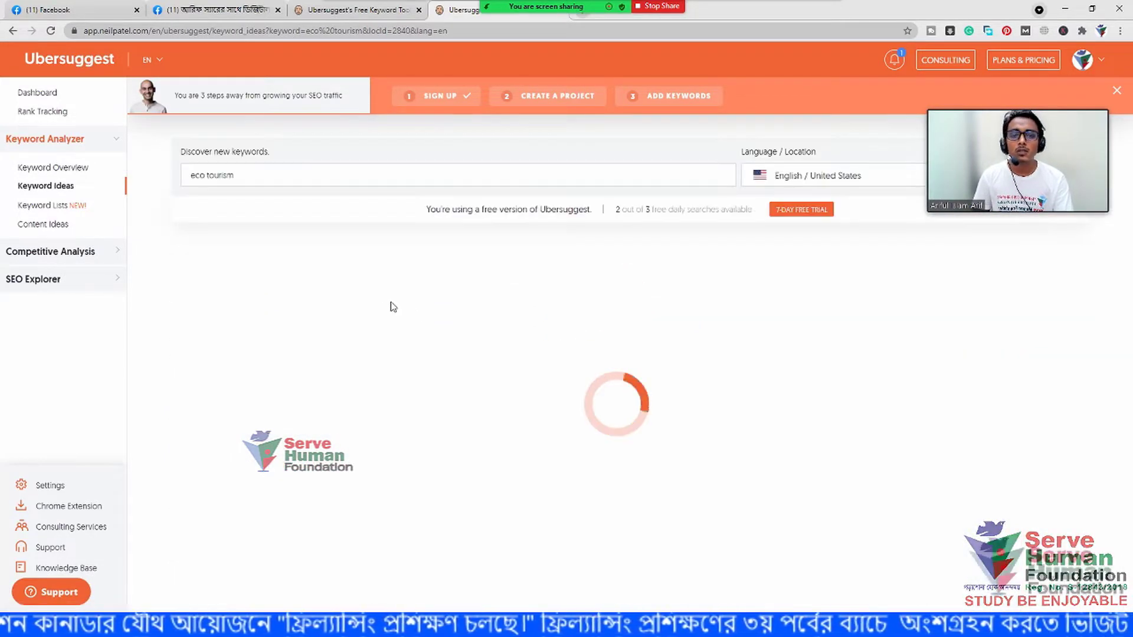
scroll(498, 379, down, 3)
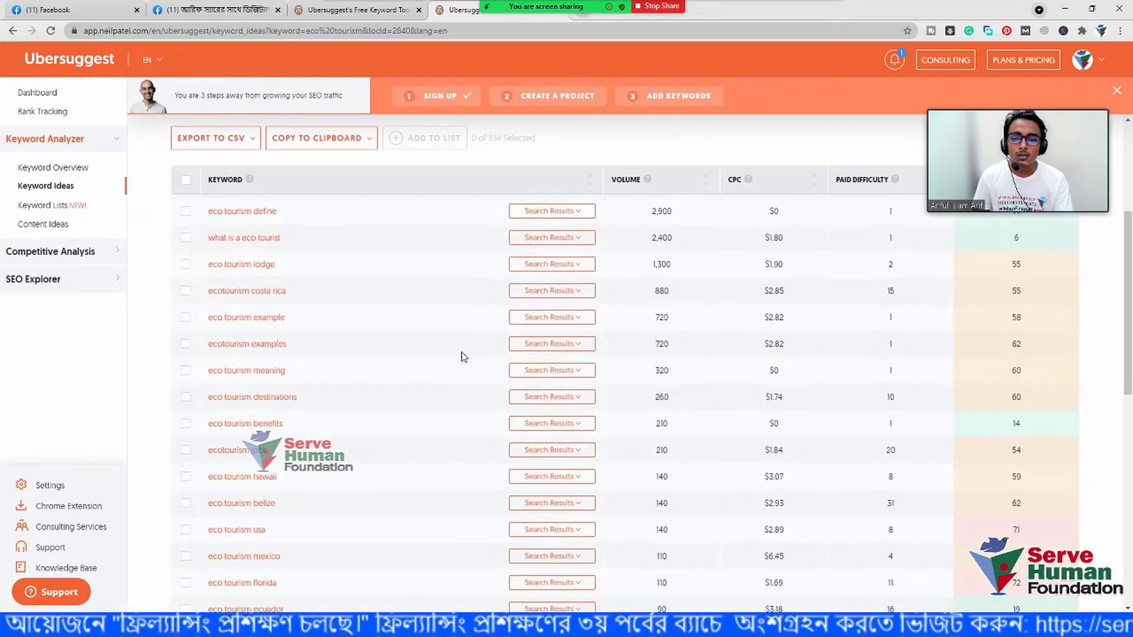
scroll(464, 357, down, 3)
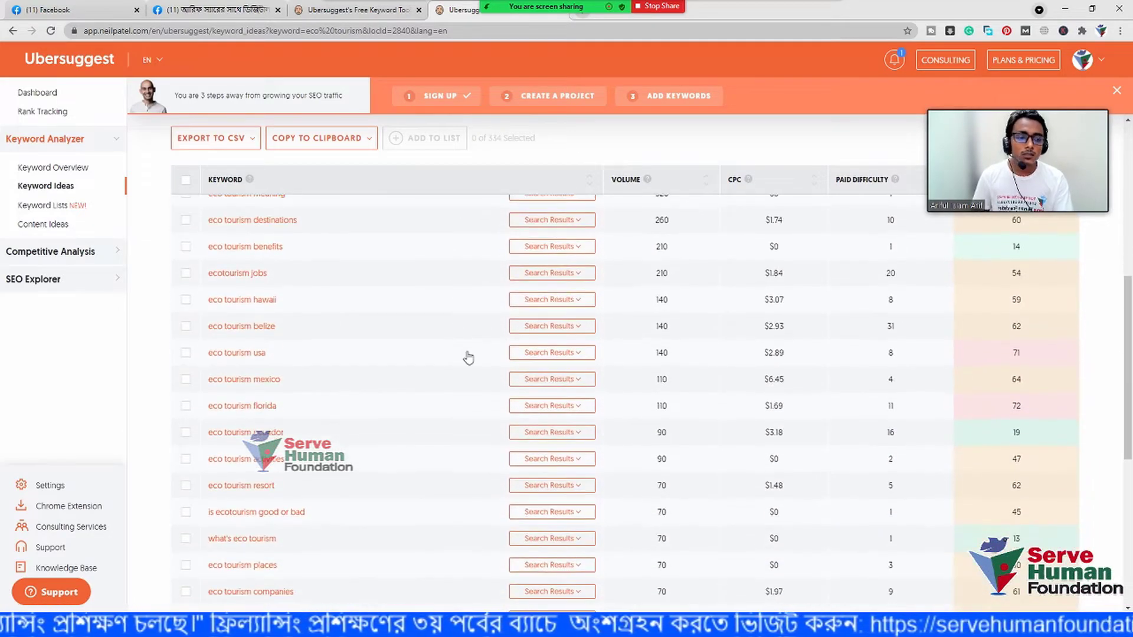
scroll(466, 357, down, 7)
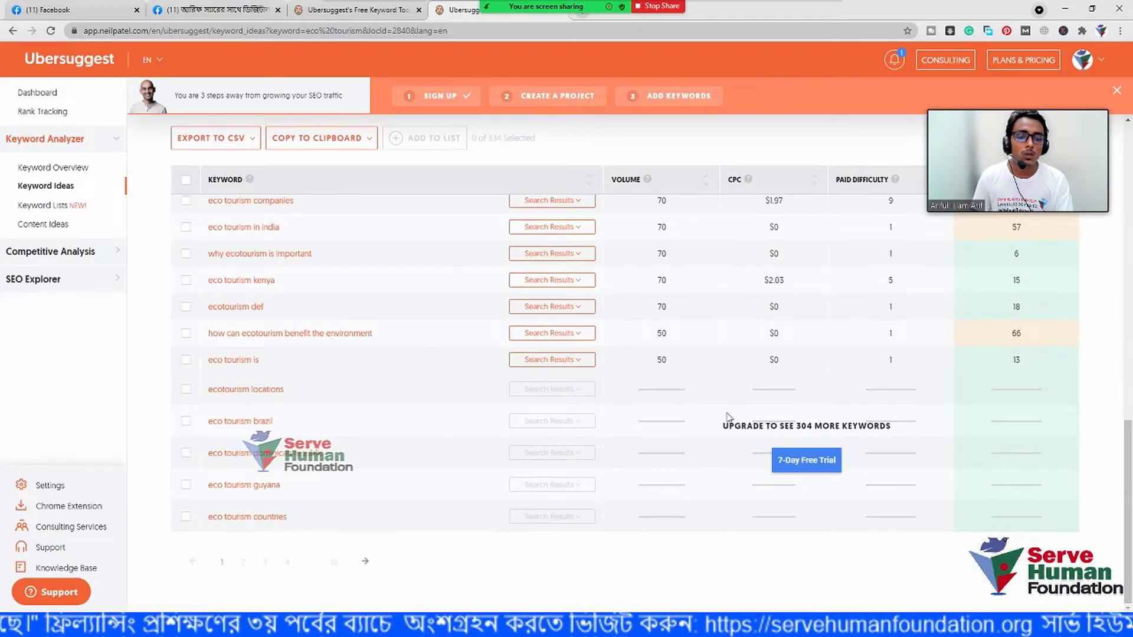
scroll(478, 440, up, 1)
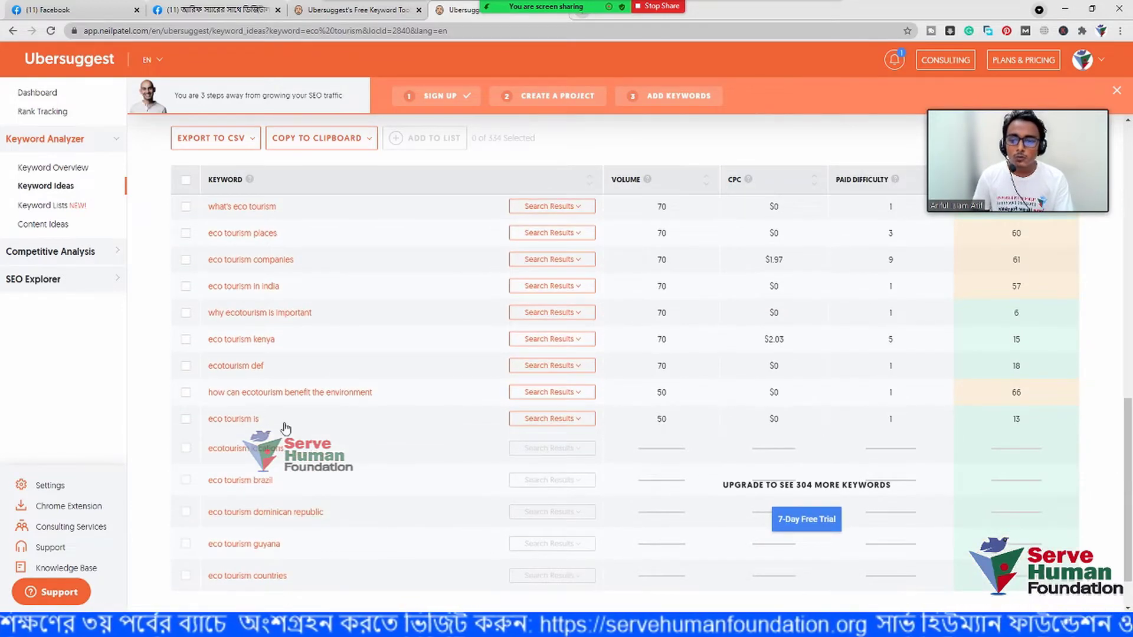
scroll(286, 427, up, 8)
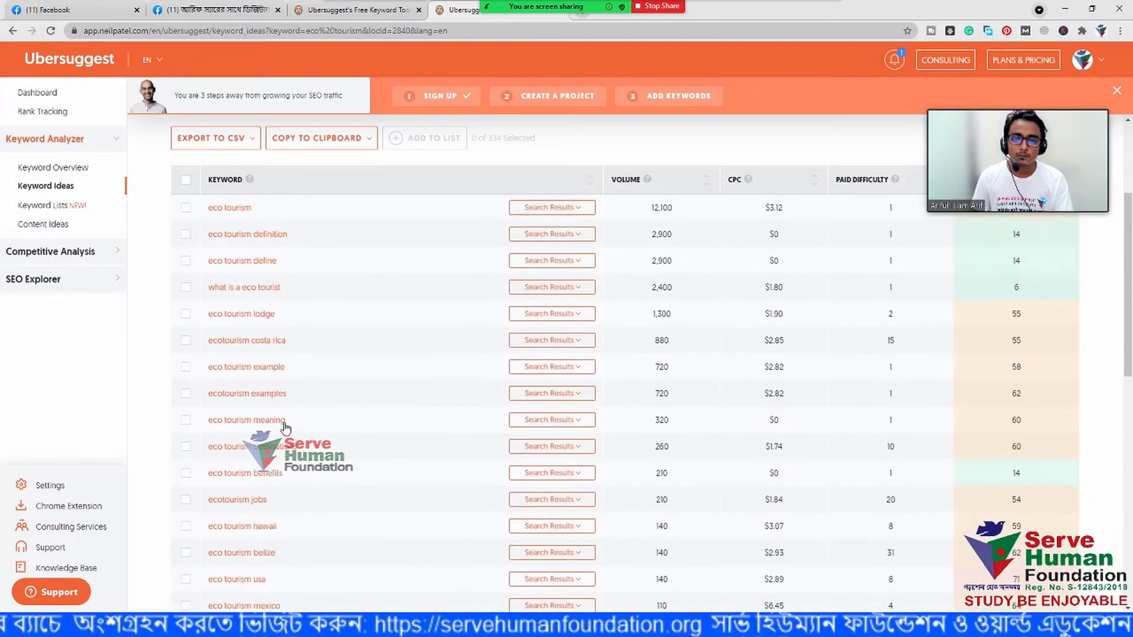
scroll(286, 427, up, 3)
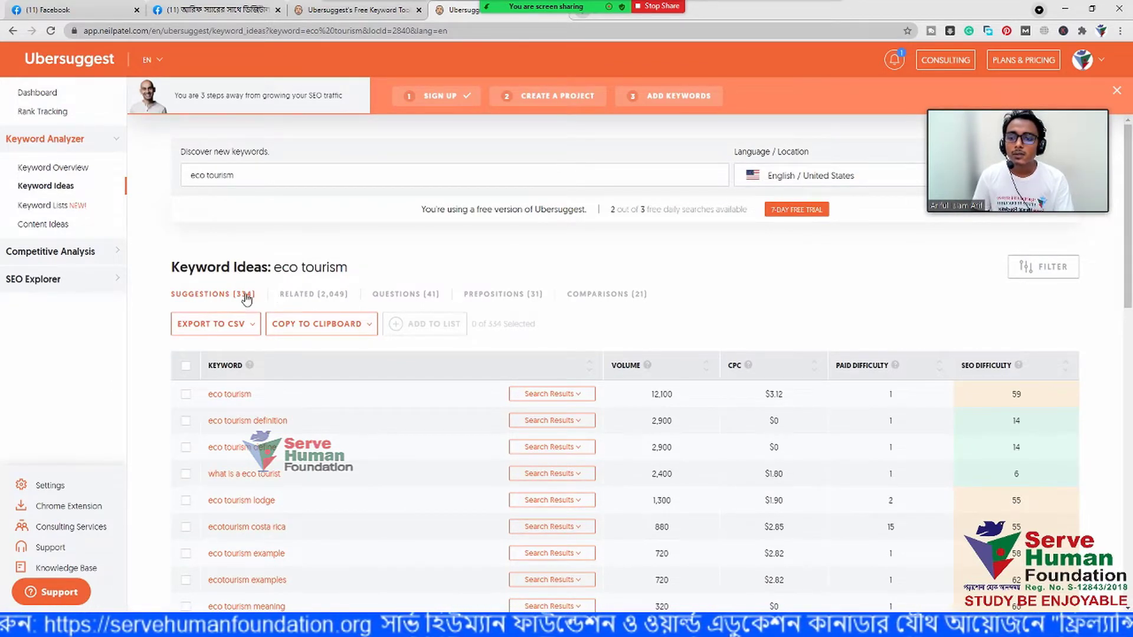
Review the related keywords and the question keywords for eco tourism
click(308, 297)
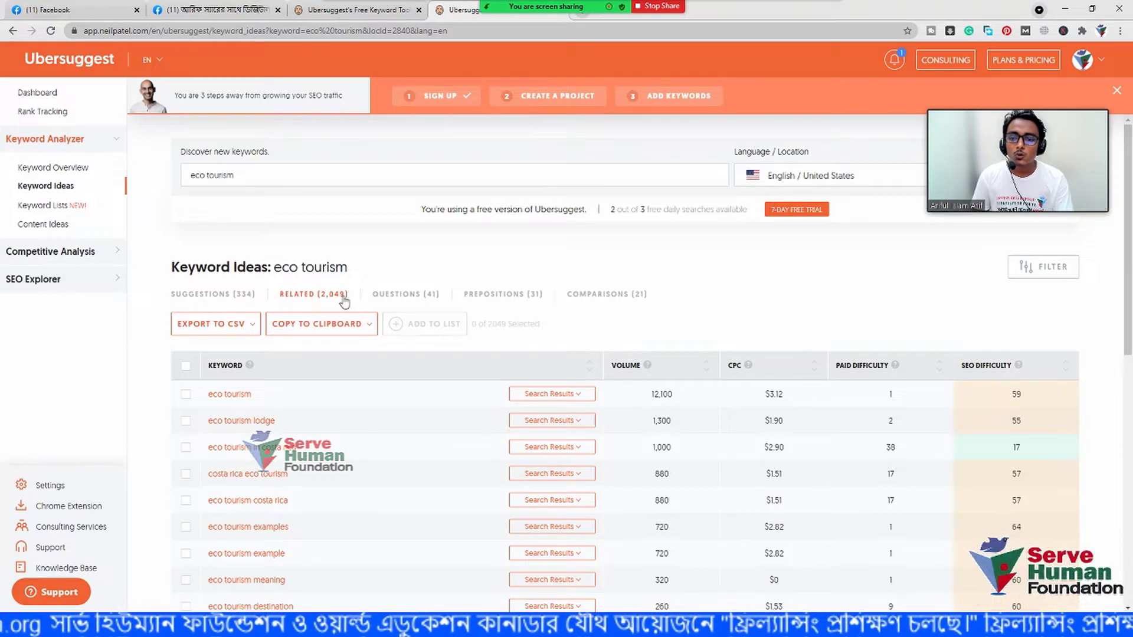
scroll(345, 298, down, 3)
scroll(346, 299, down, 5)
scroll(346, 298, up, 10)
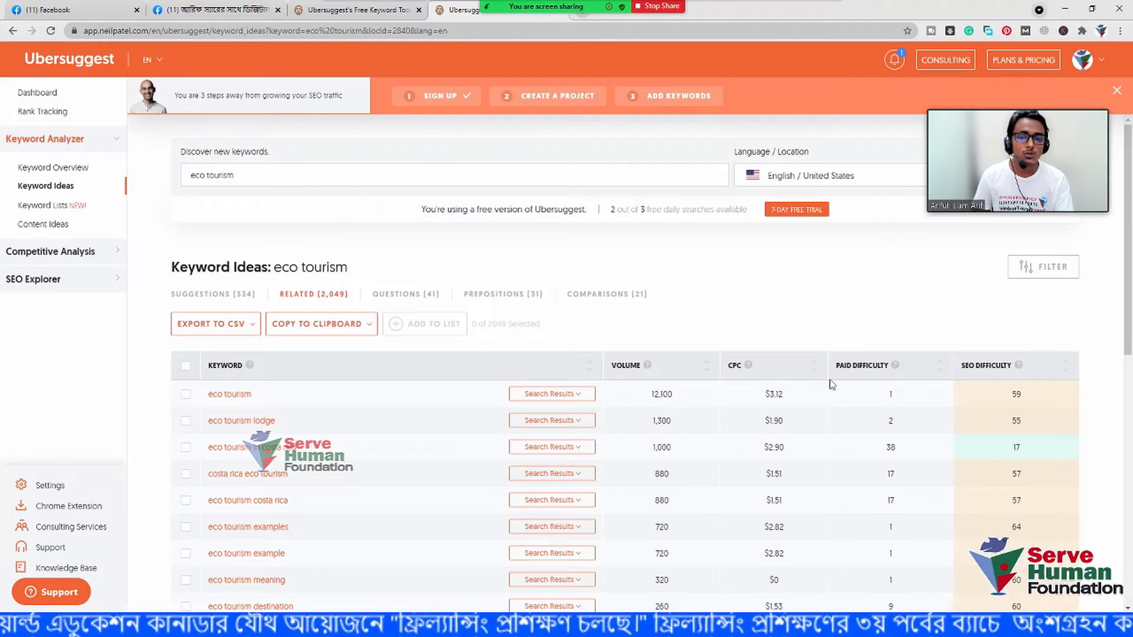
click(414, 301)
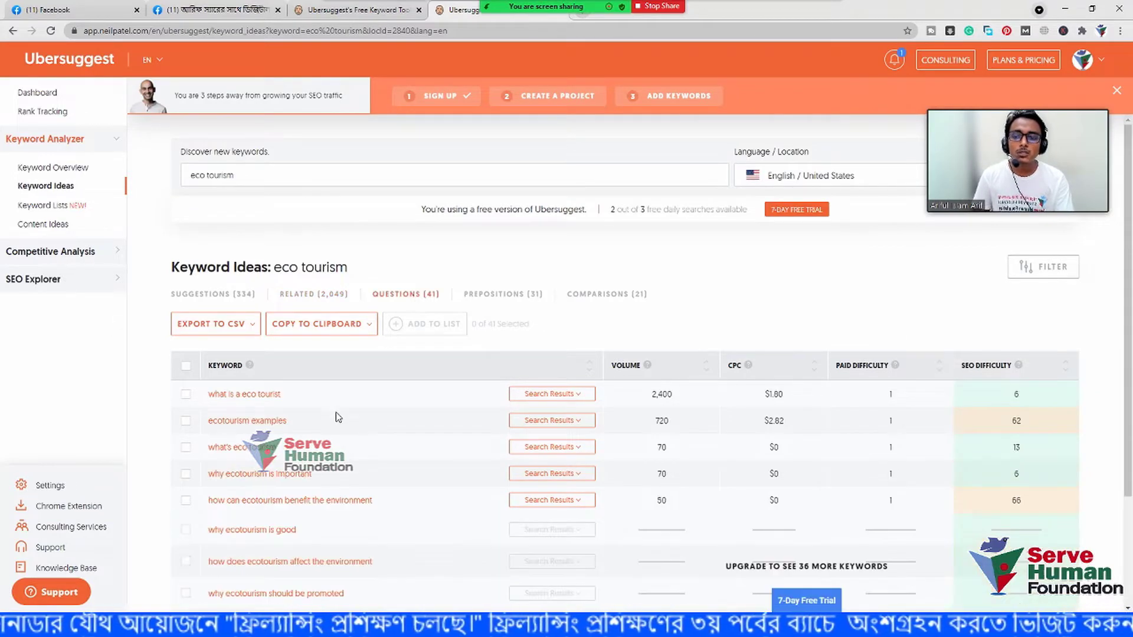
scroll(163, 417, down, 1)
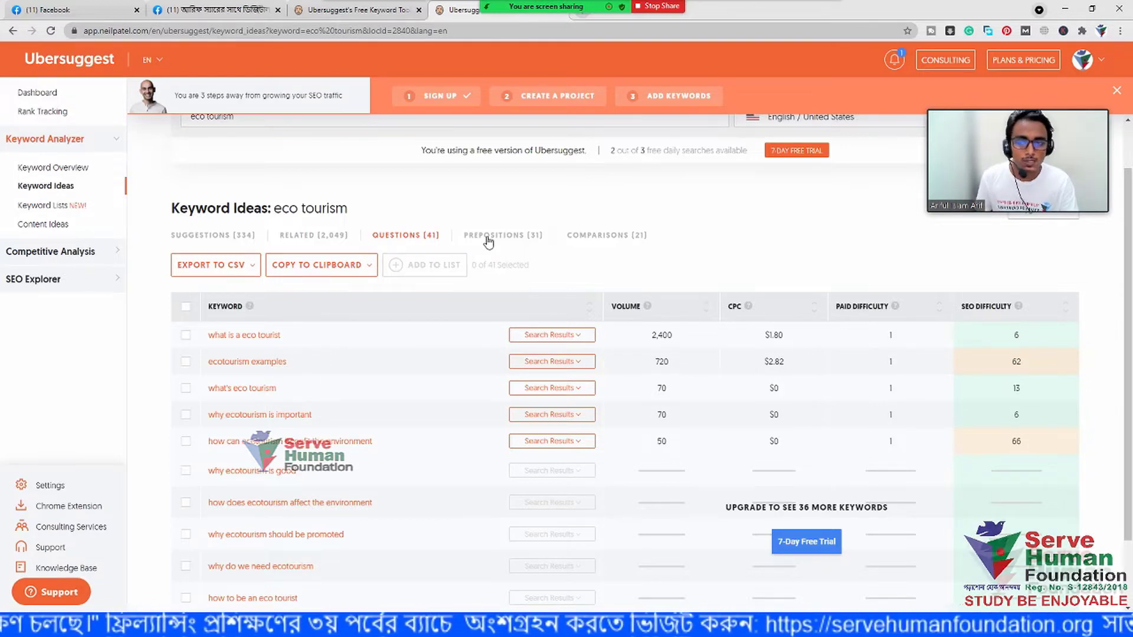
Revisit the suggestions, related and questions lists in turn to compare their keyword ideas
click(237, 236)
scroll(330, 318, down, 1)
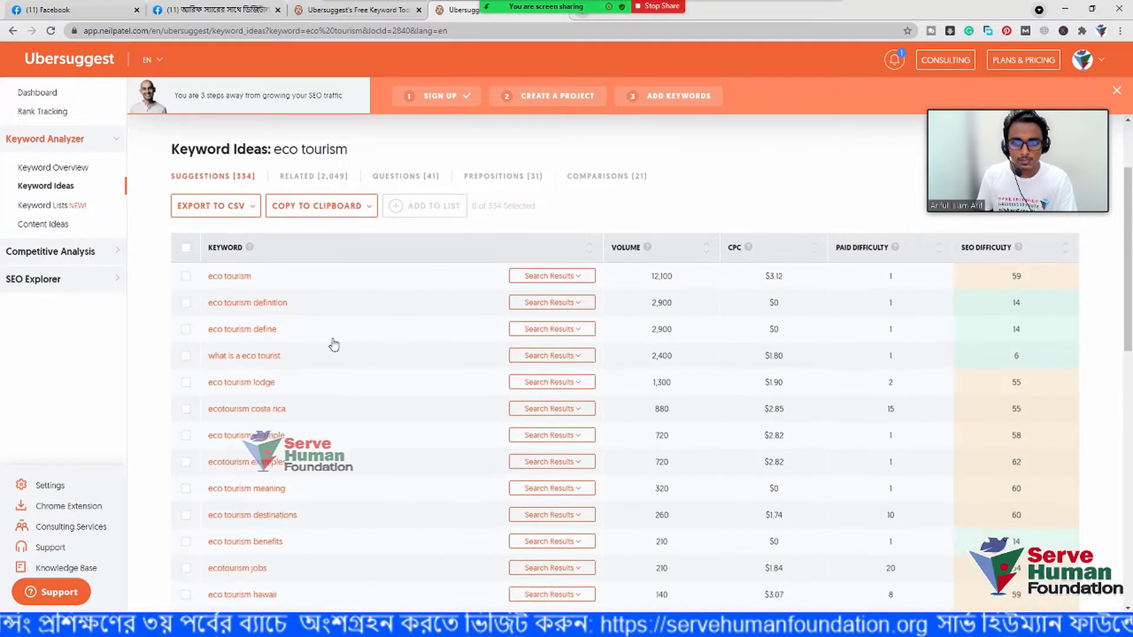
scroll(322, 319, up, 2)
click(313, 294)
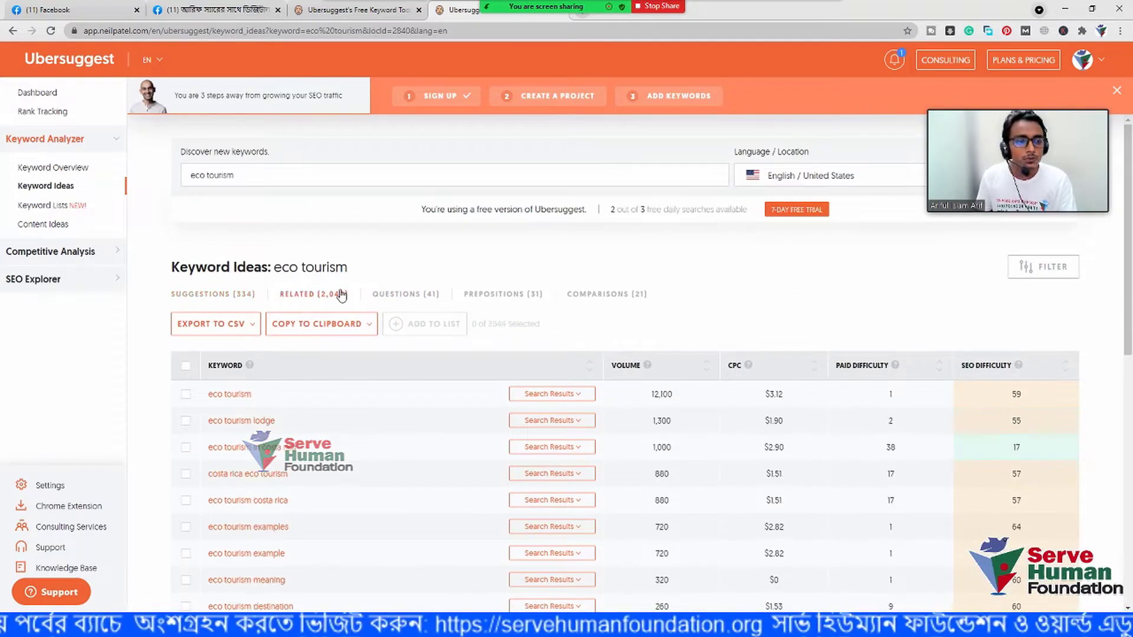
click(415, 294)
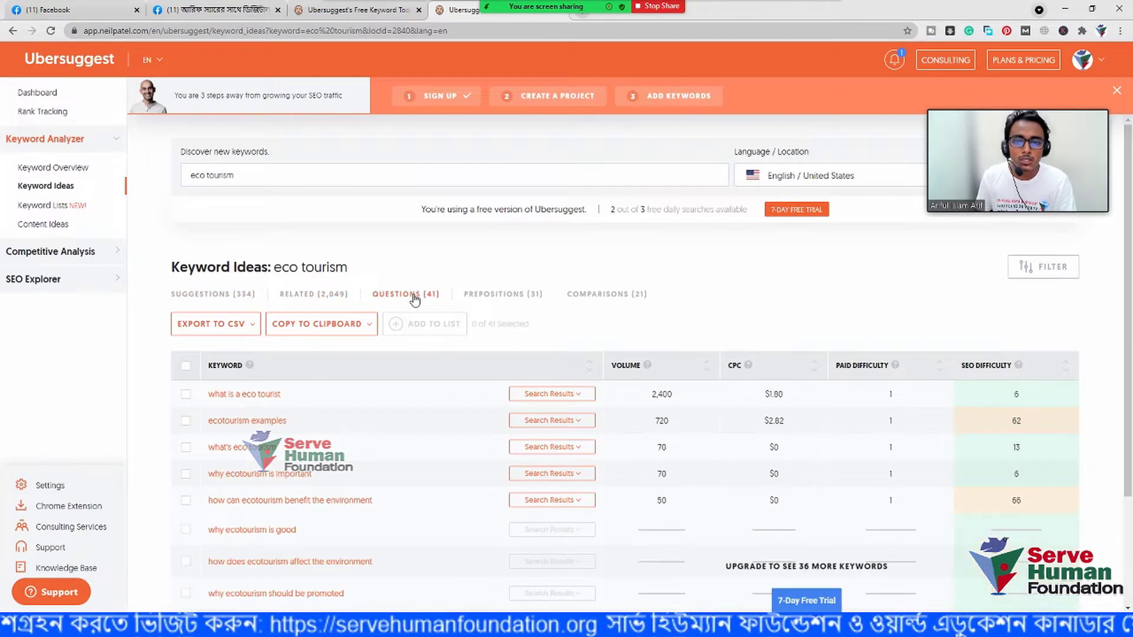
scroll(347, 368, down, 2)
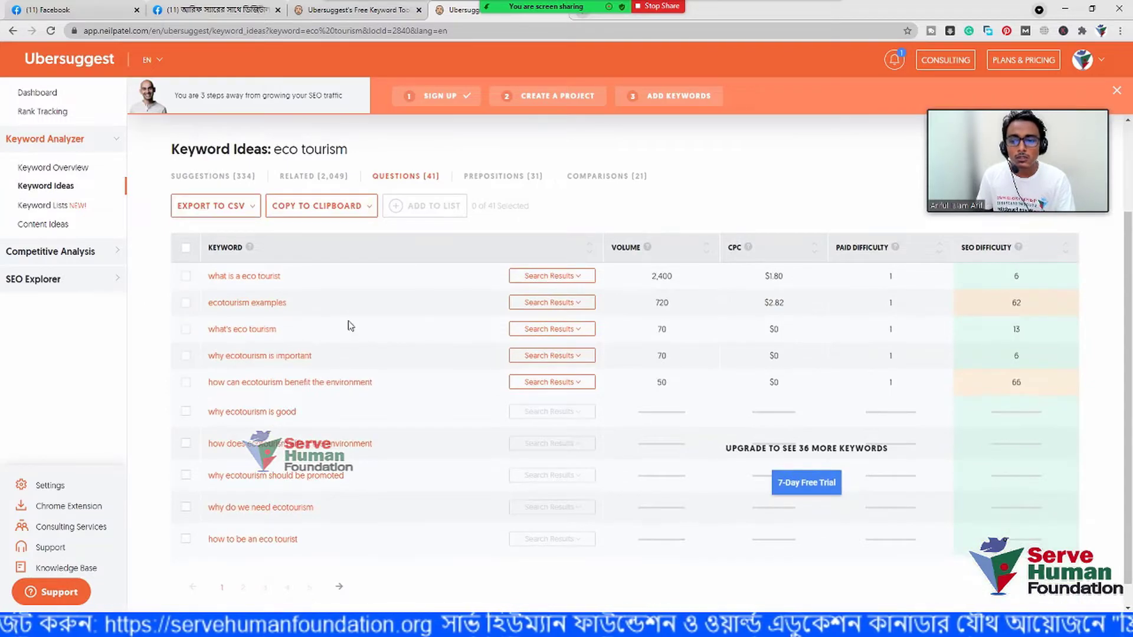
scroll(383, 407, up, 2)
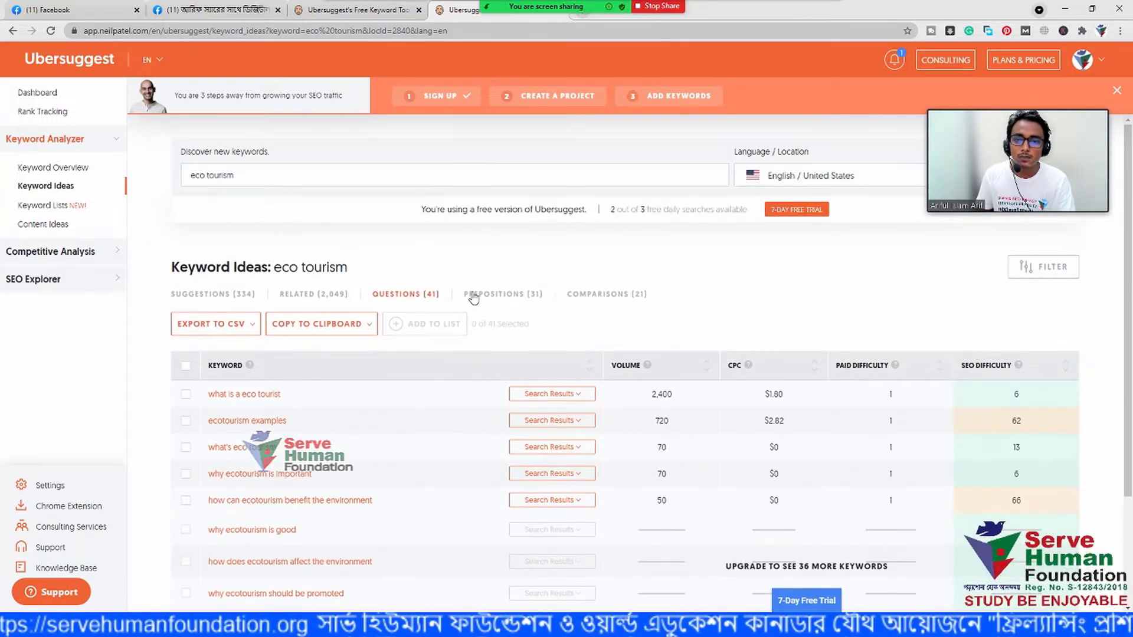
Review the preposition-based keyword ideas for eco tourism
click(519, 295)
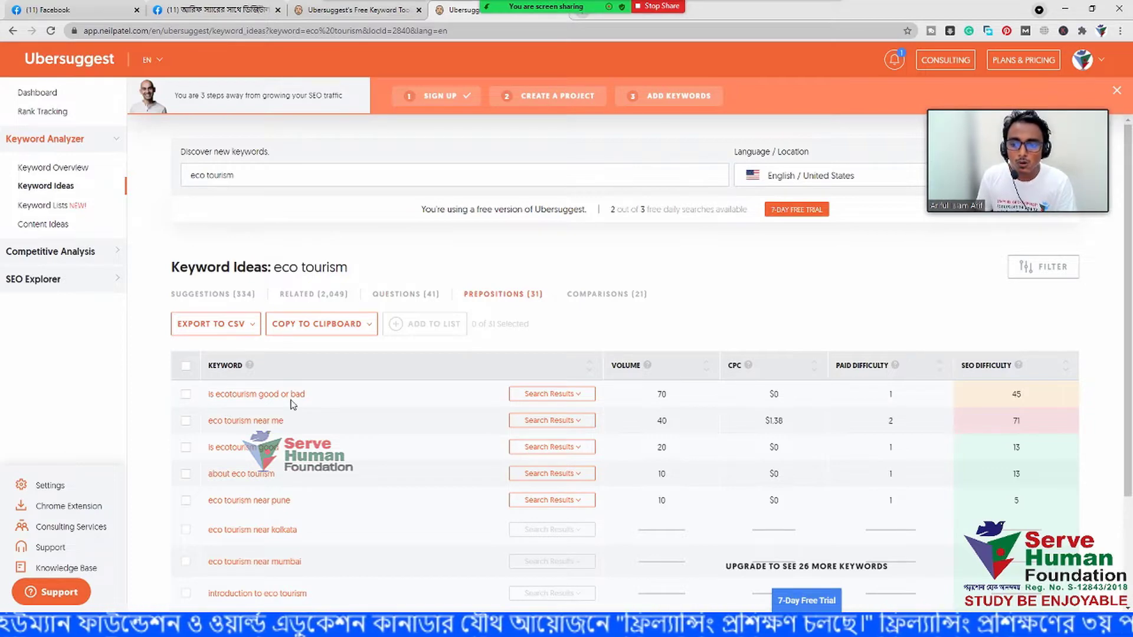
scroll(287, 401, down, 1)
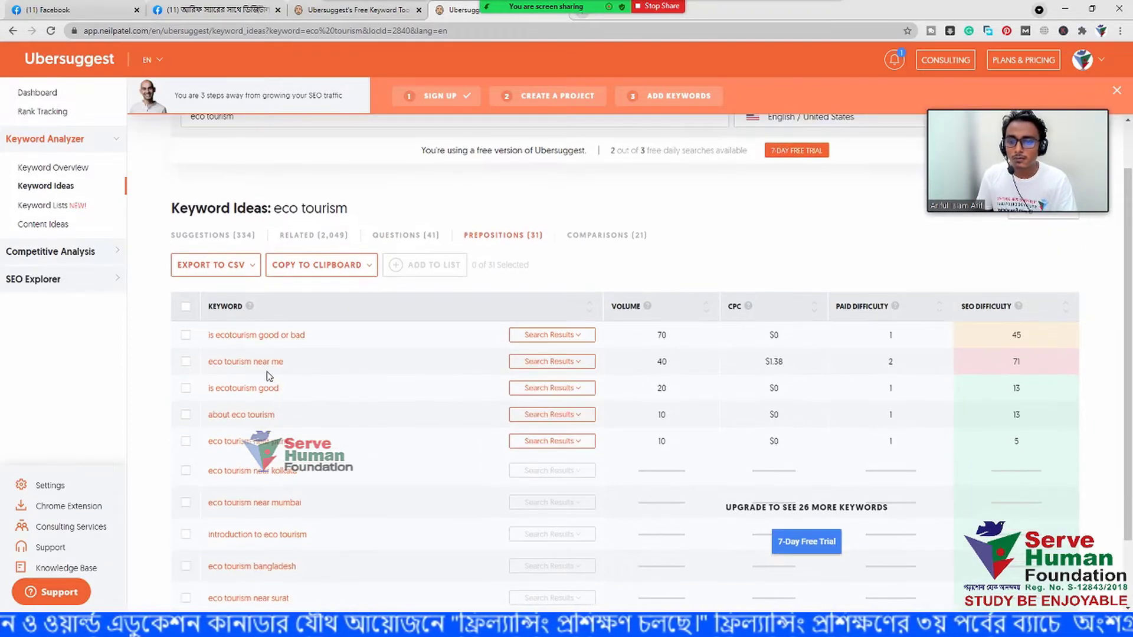
scroll(286, 375, down, 1)
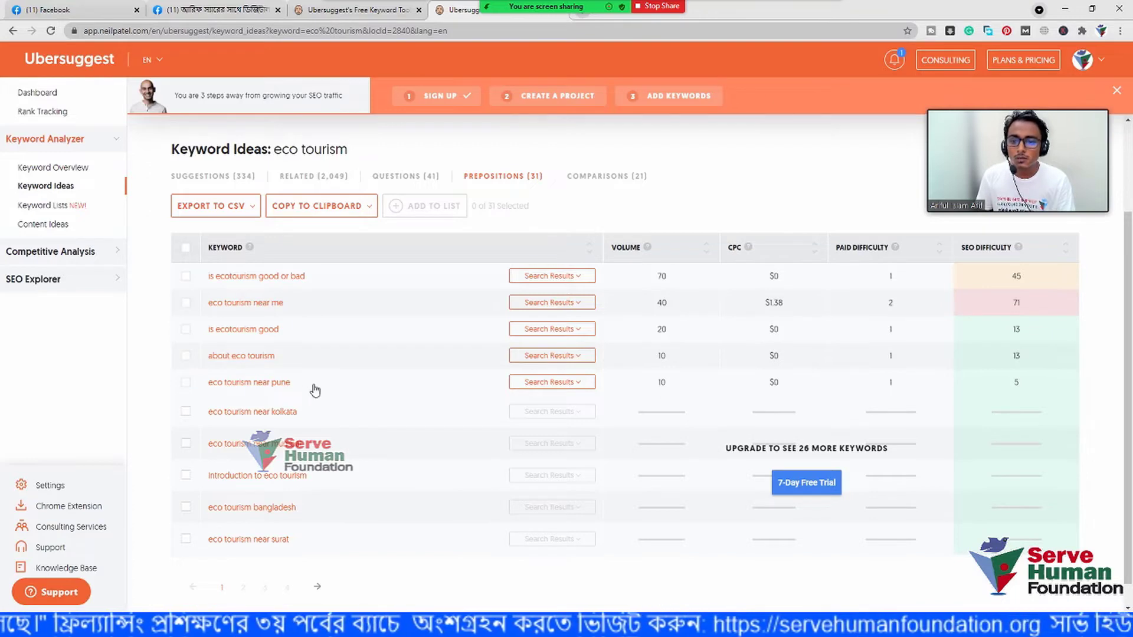
scroll(347, 387, up, 1)
scroll(347, 387, up, 1)
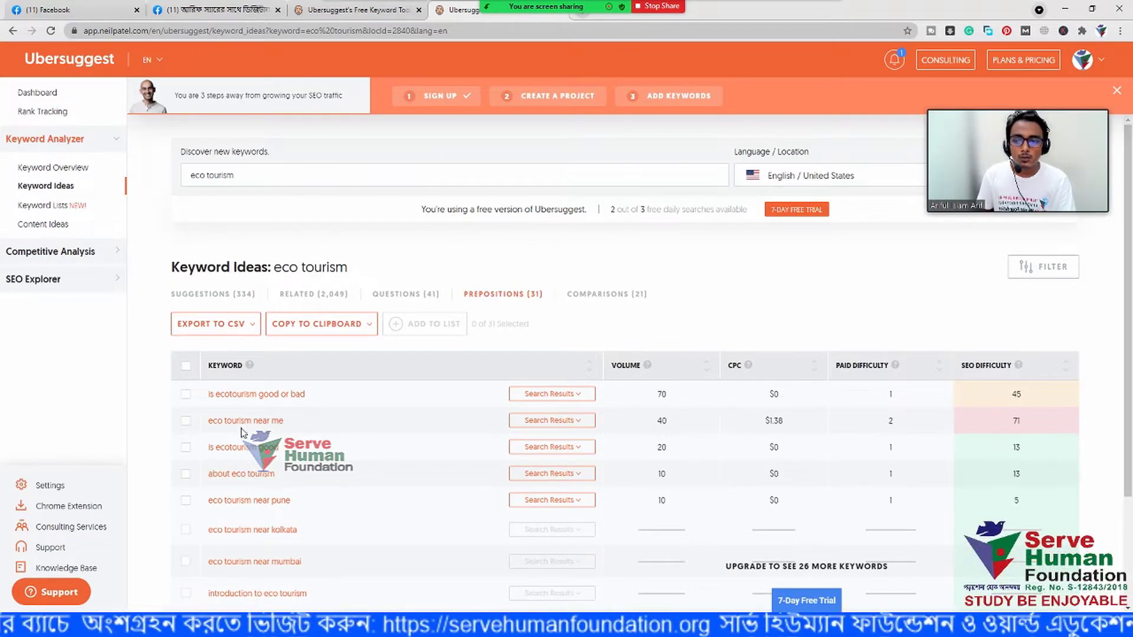
Review the comparison keywords for eco tourism, and return to the suggestions list and look through it
click(614, 295)
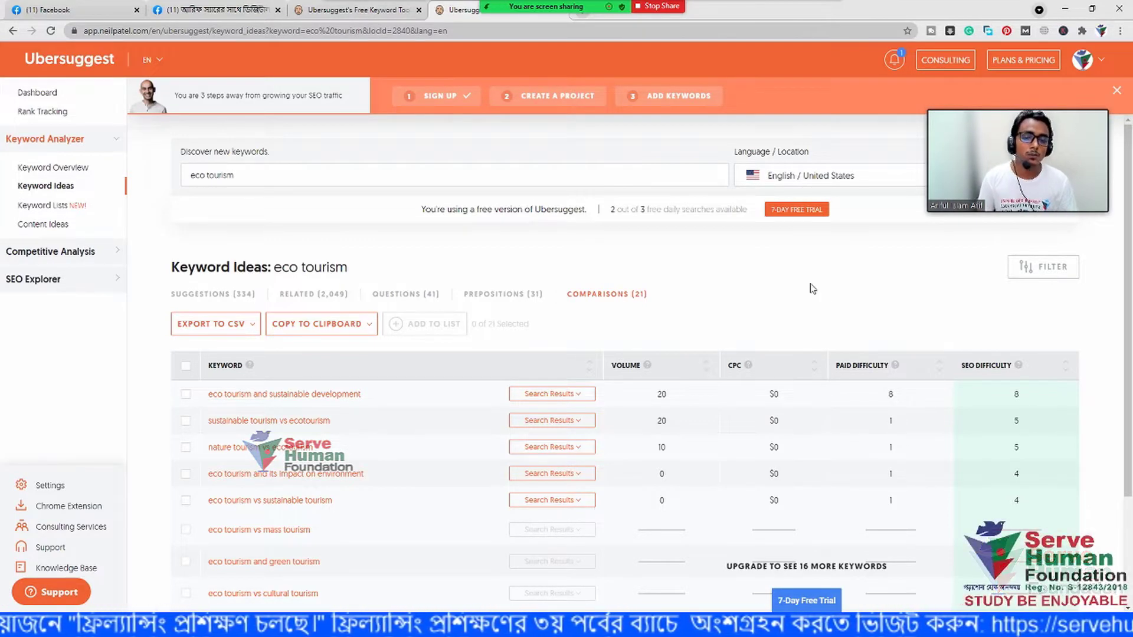
scroll(412, 259, down, 2)
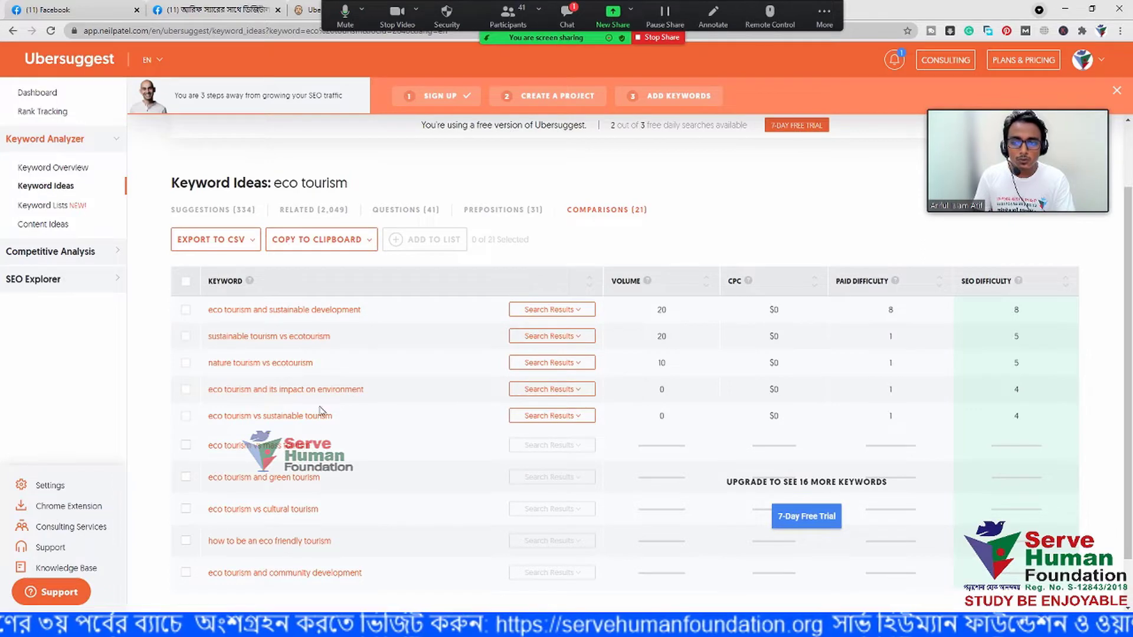
scroll(530, 425, up, 2)
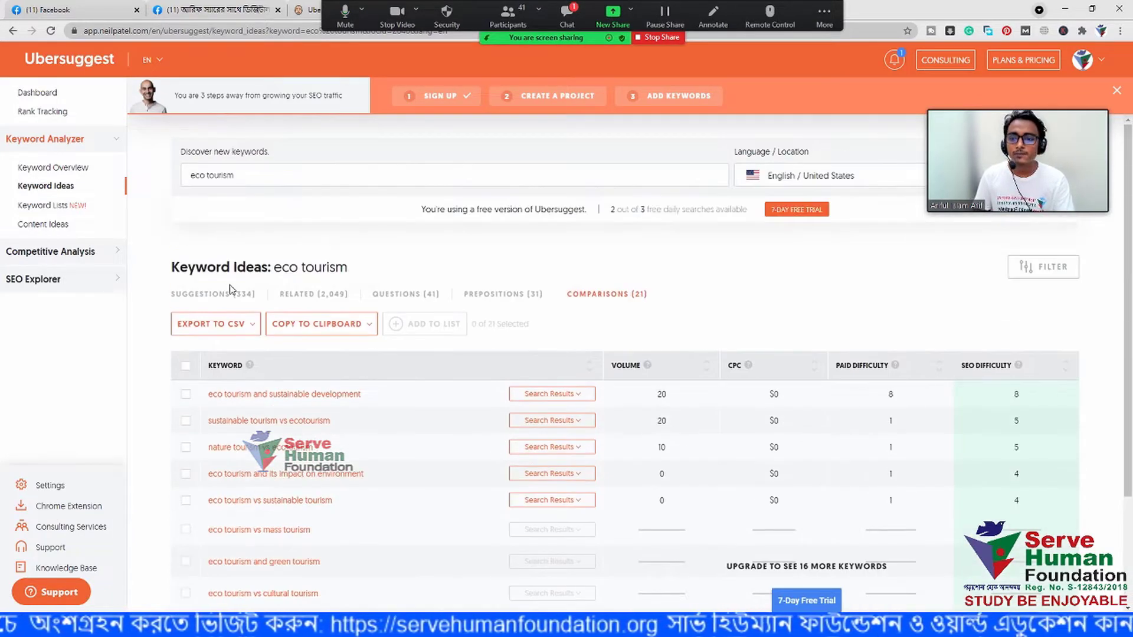
click(226, 290)
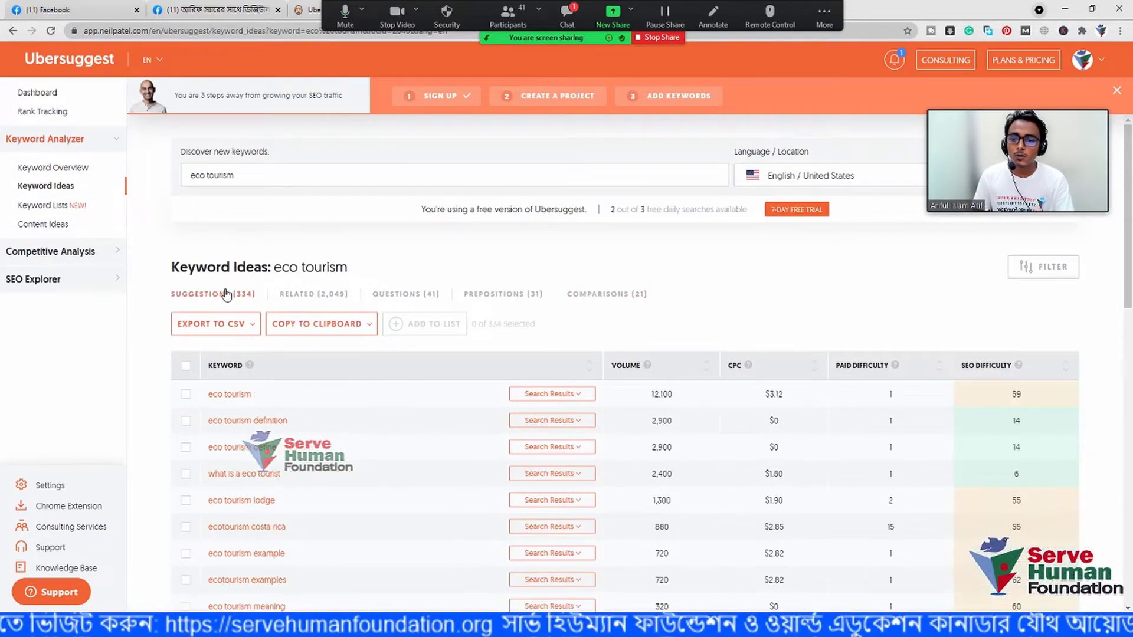
scroll(511, 354, down, 3)
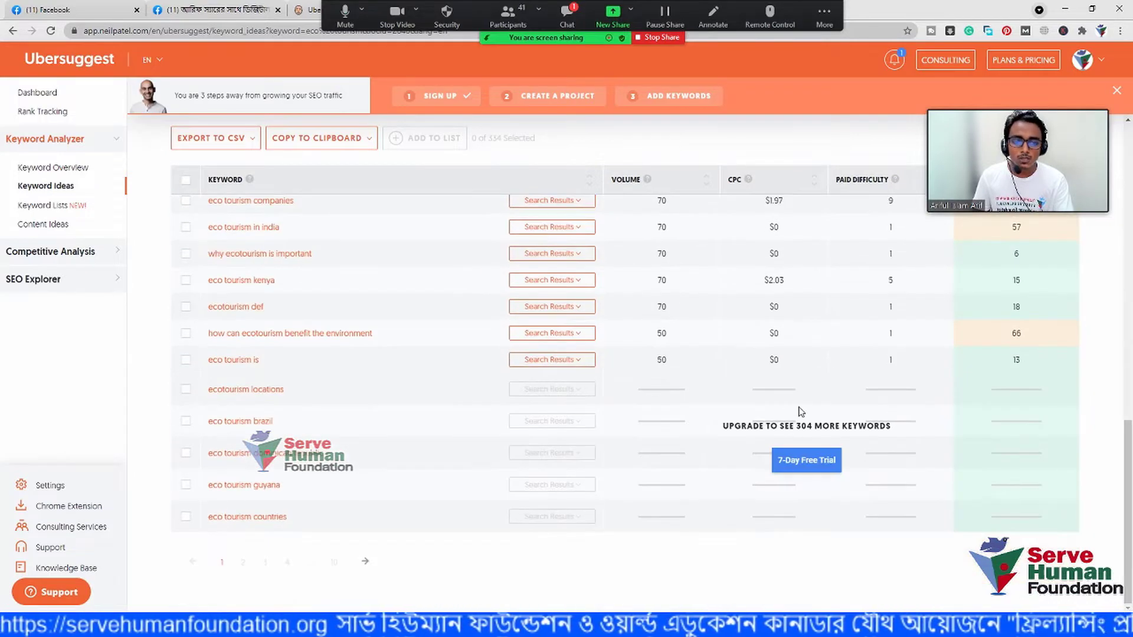
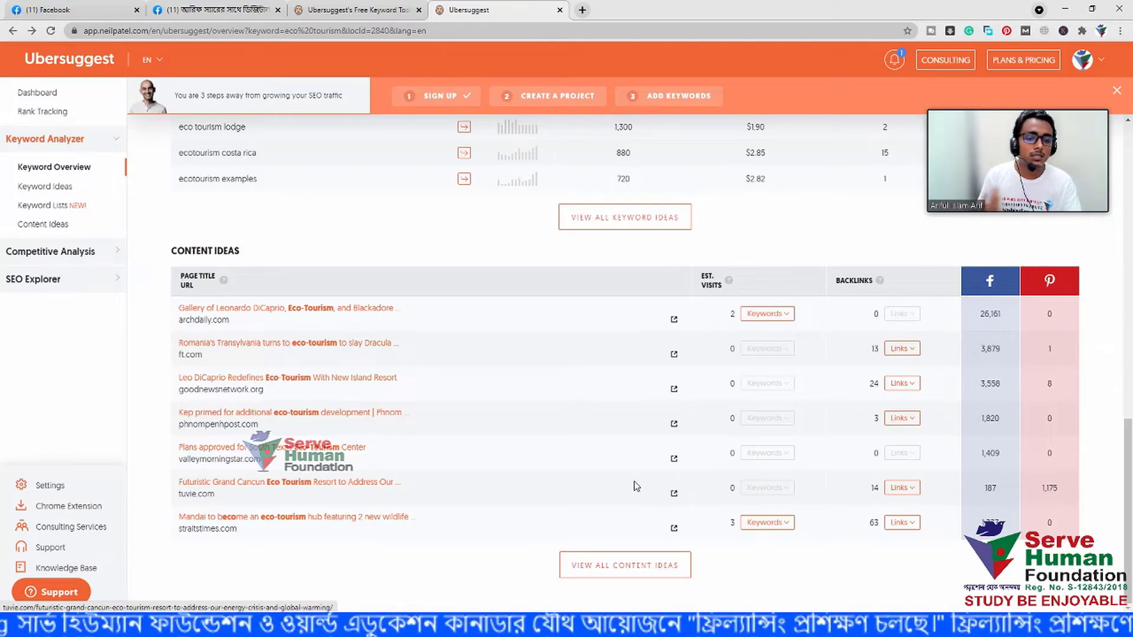
View all content ideas for eco tourism, and open the archdaily.com Leonardo DiCaprio gallery, browse to the next project and close it
click(643, 571)
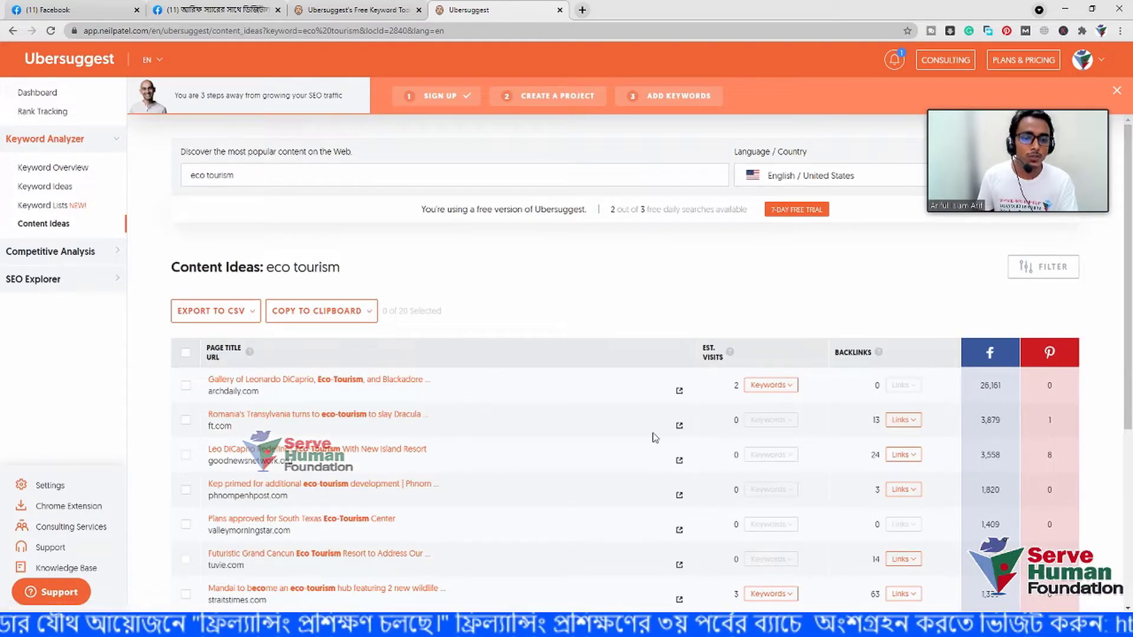
click(400, 383)
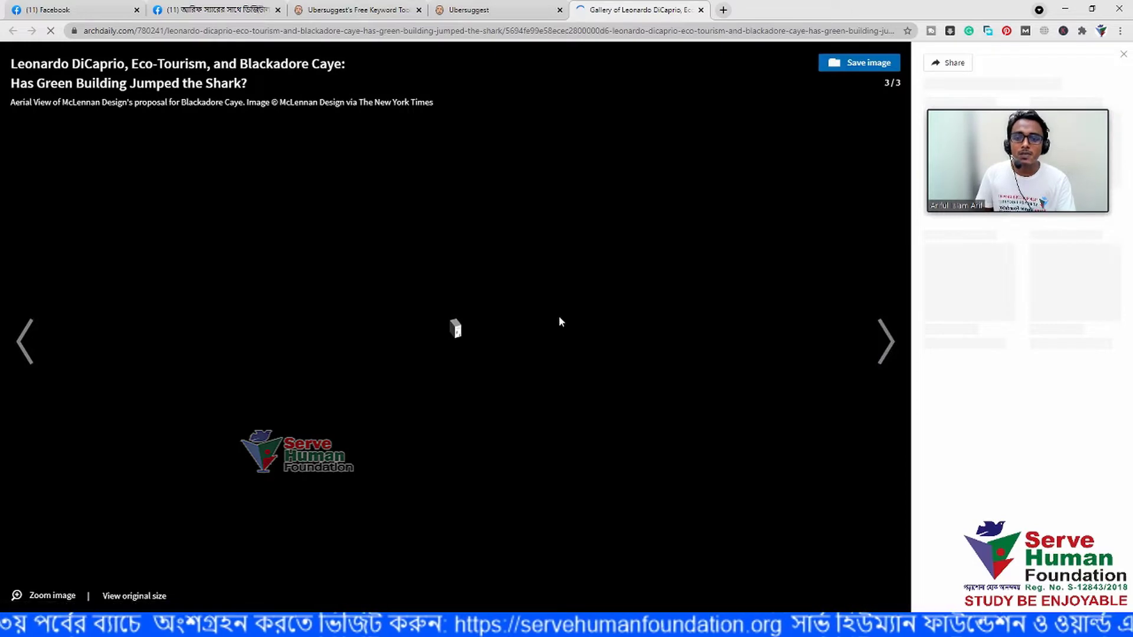
mouse_move(771, 252)
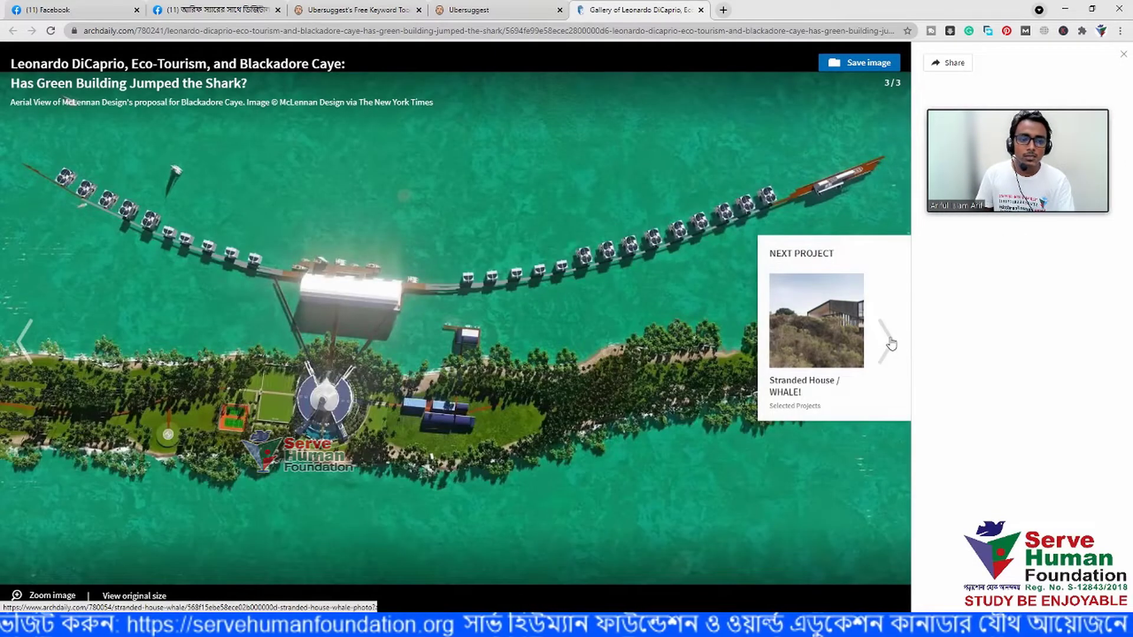
click(891, 343)
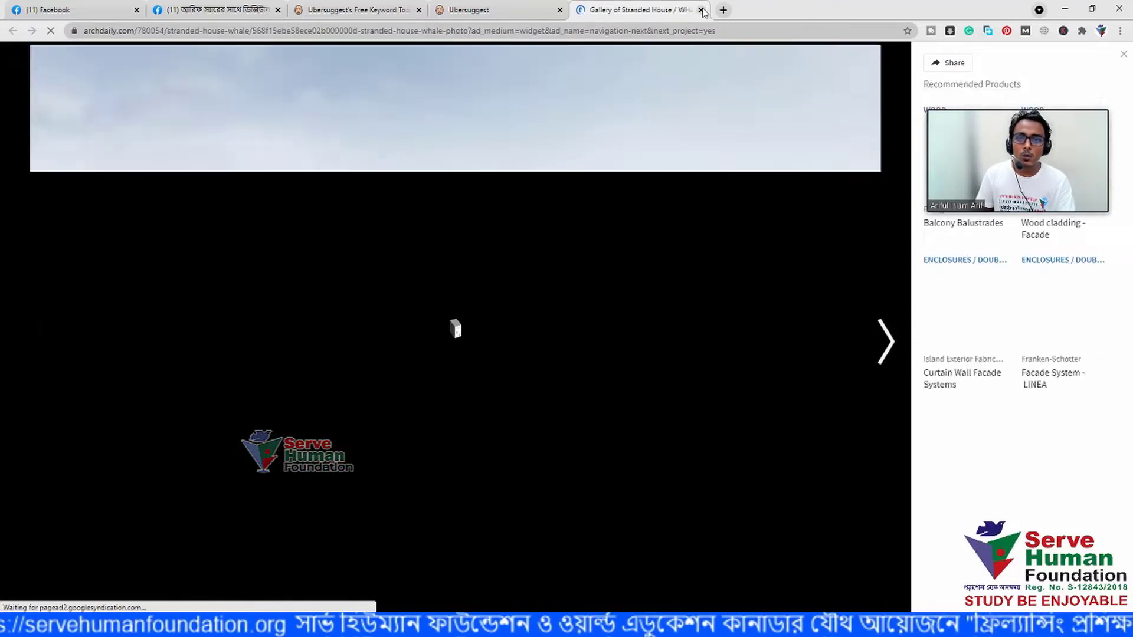
click(702, 10)
Open the ft.com content idea about Romania's Transylvania turning to eco-tourism and highlight its headline
scroll(825, 427, down, 1)
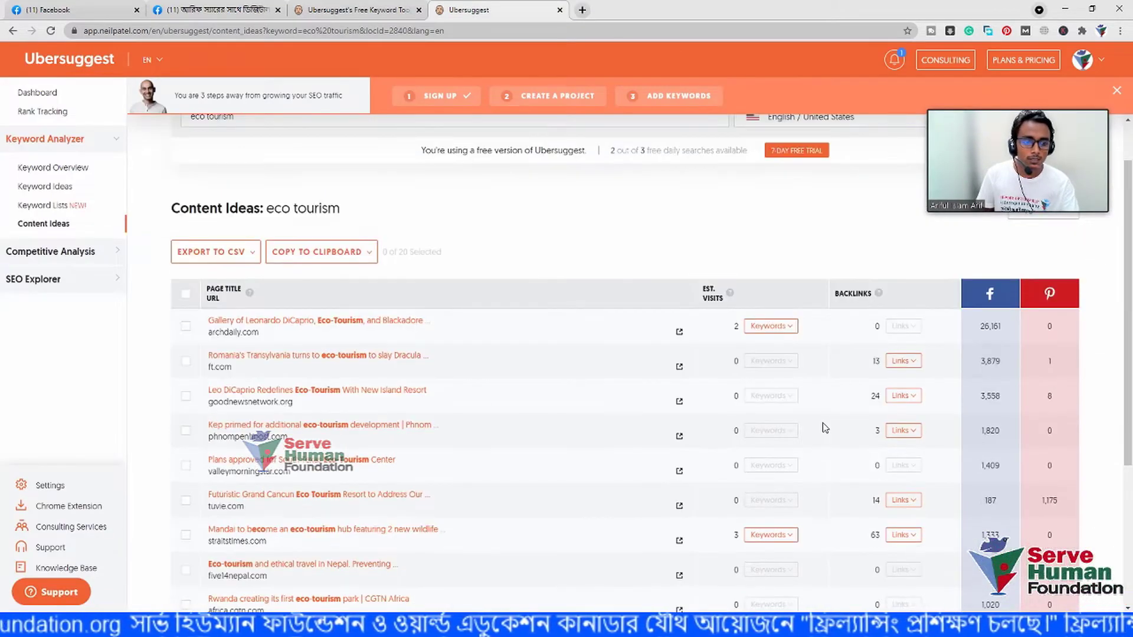
click(347, 356)
click(610, 12)
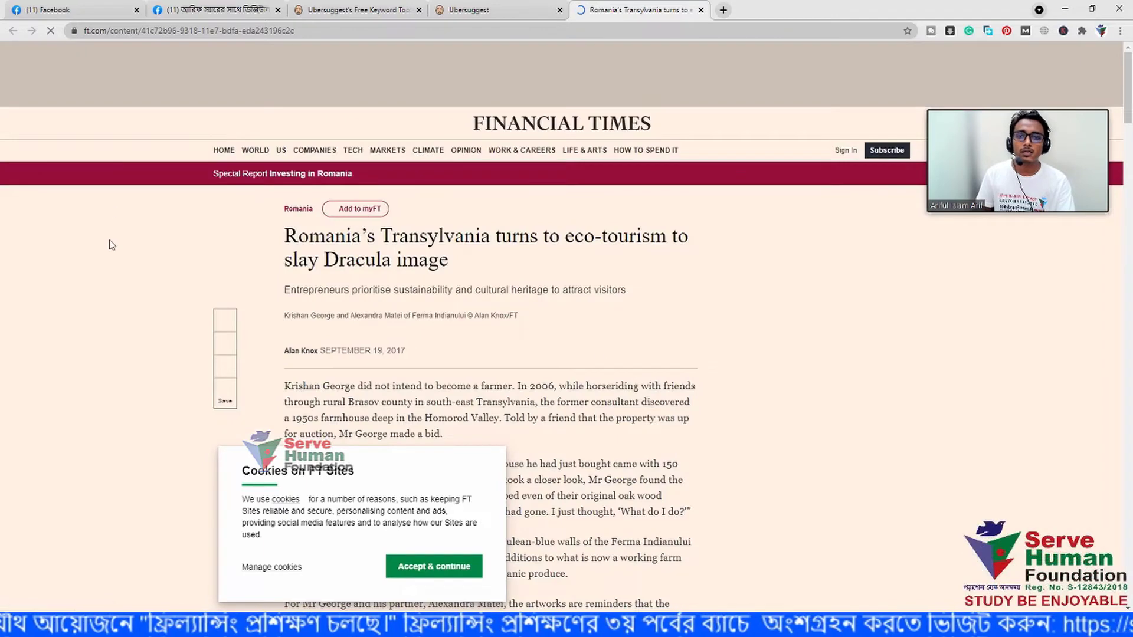
drag(566, 242, 718, 249)
click(718, 249)
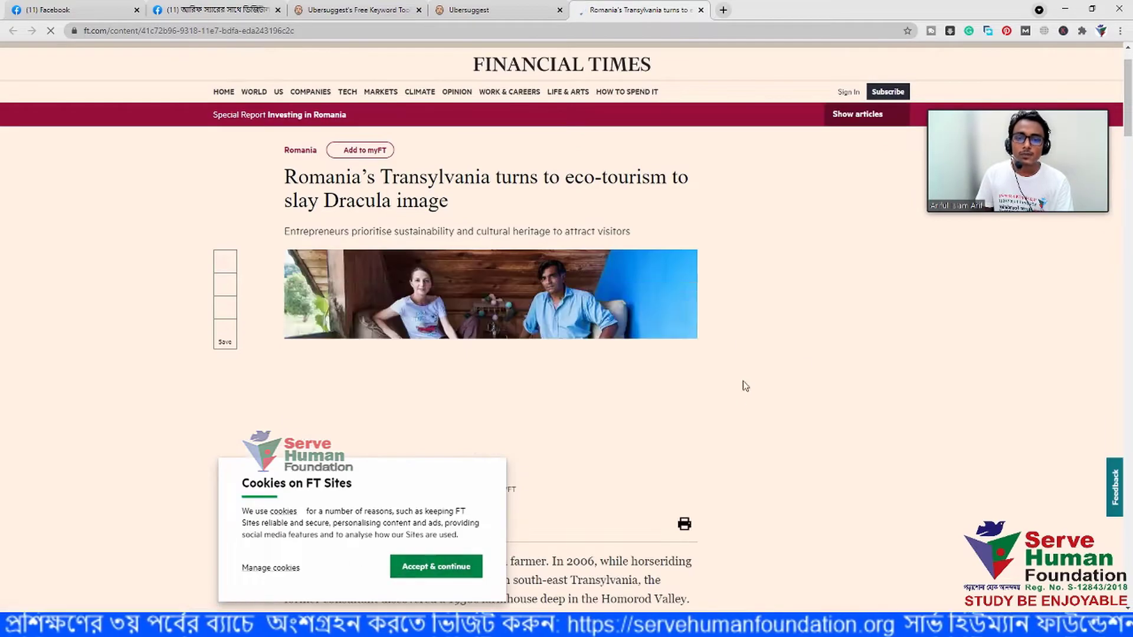
Skim the whole Financial Times eco-tourism article and return to its headline and lead photo
scroll(832, 359, down, 8)
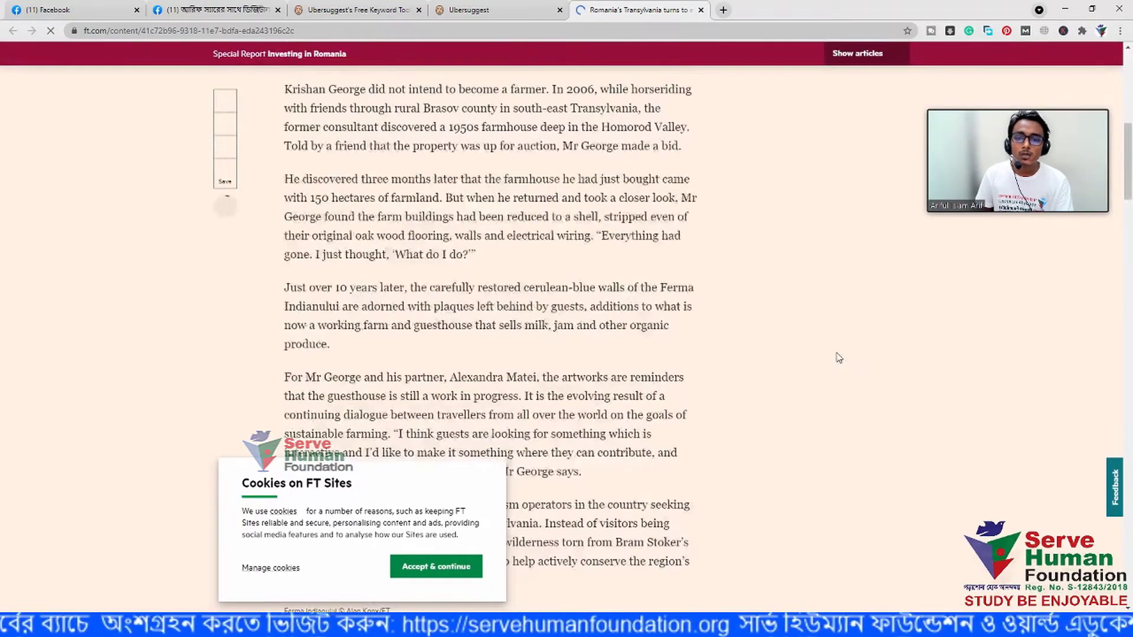
scroll(838, 357, down, 15)
scroll(800, 360, up, 5)
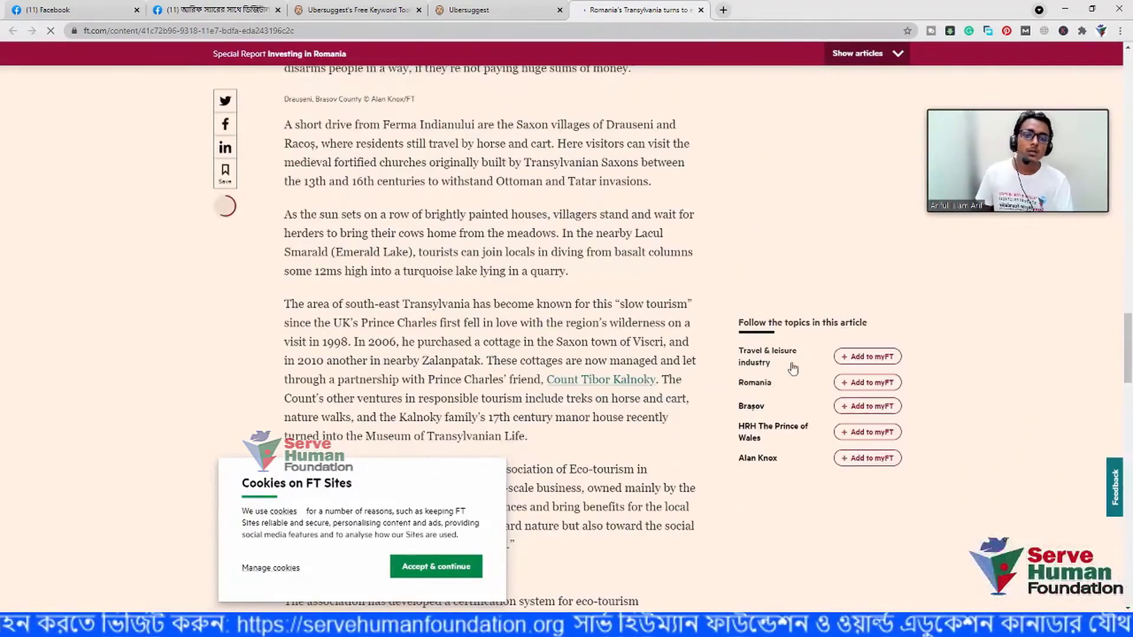
scroll(708, 341, down, 15)
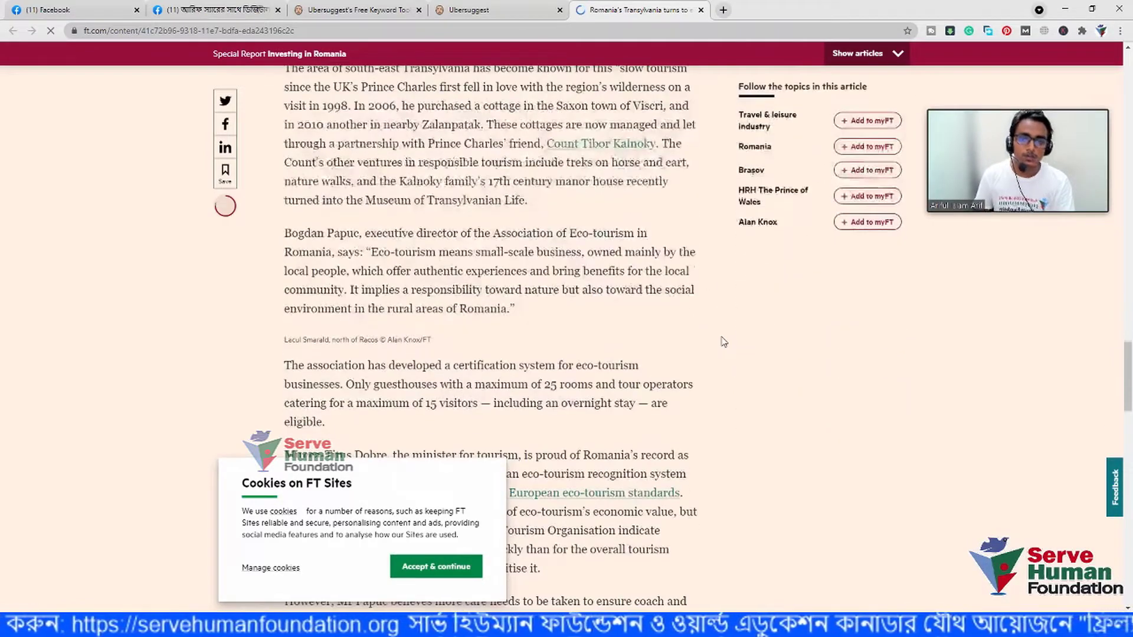
scroll(725, 342, down, 4)
scroll(724, 342, up, 3)
scroll(724, 343, down, 12)
scroll(724, 342, down, 2)
scroll(724, 341, up, 20)
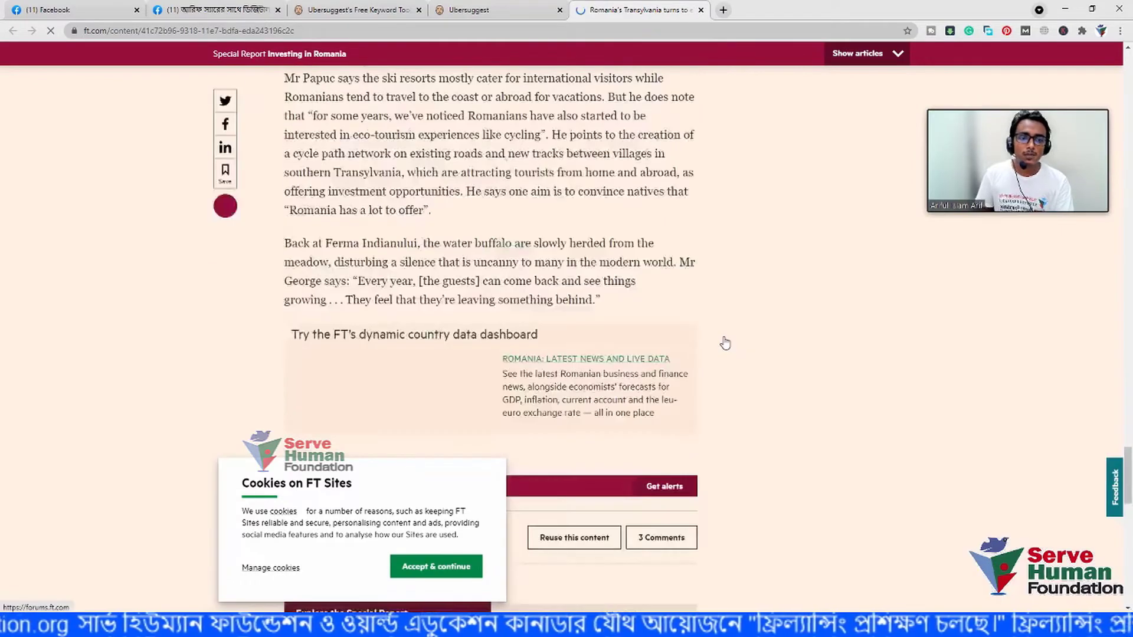
scroll(726, 342, up, 10)
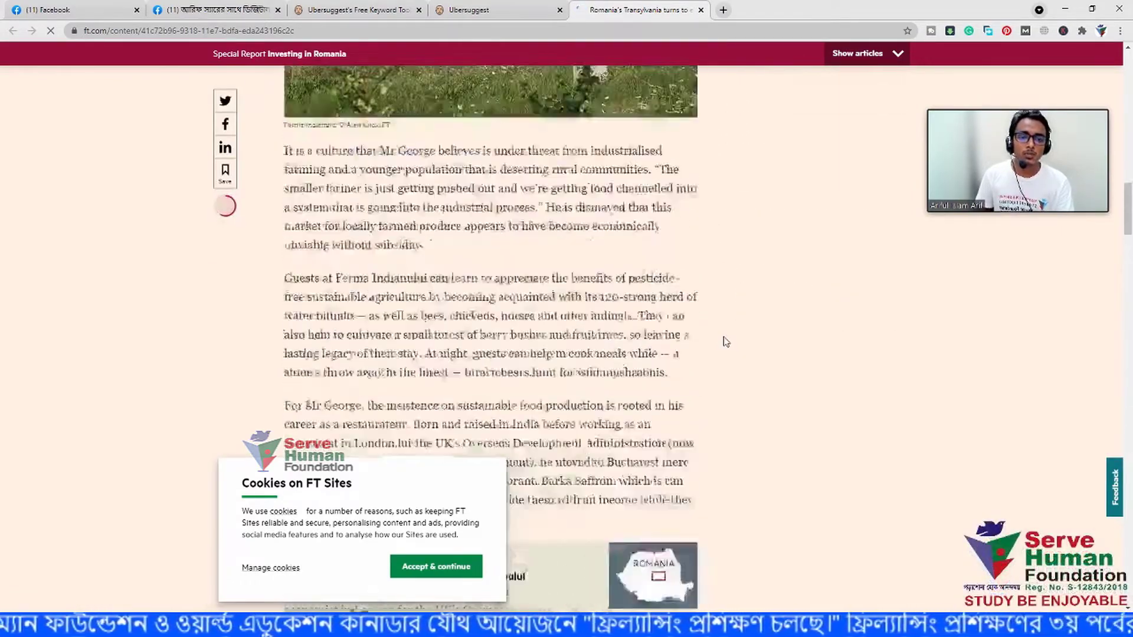
scroll(747, 288, up, 10)
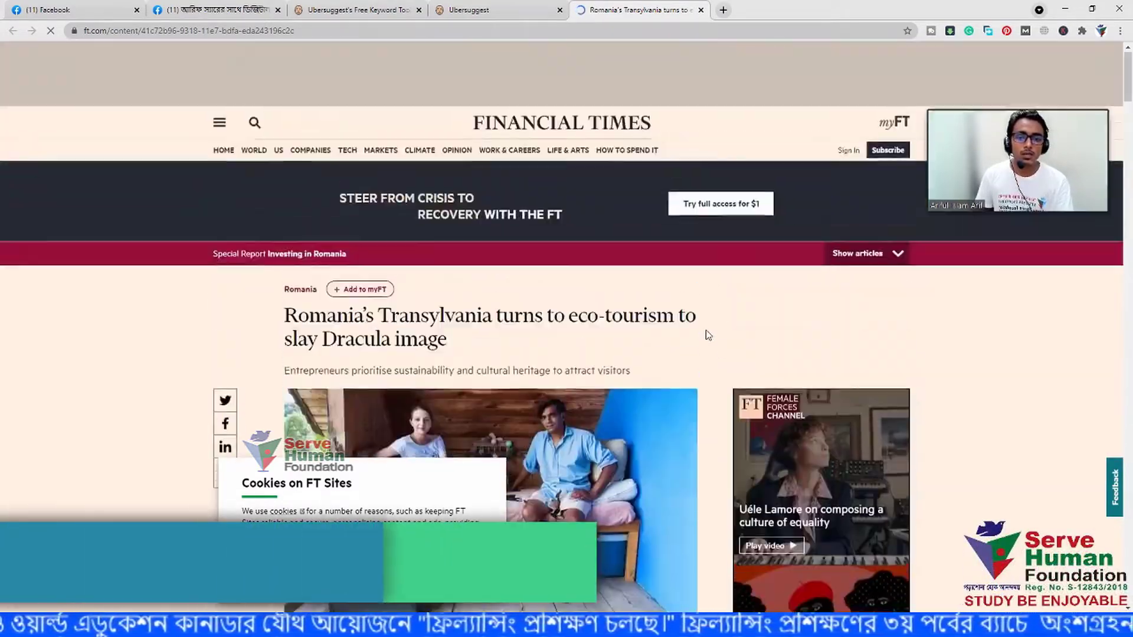
scroll(706, 329, down, 3)
scroll(706, 329, down, 2)
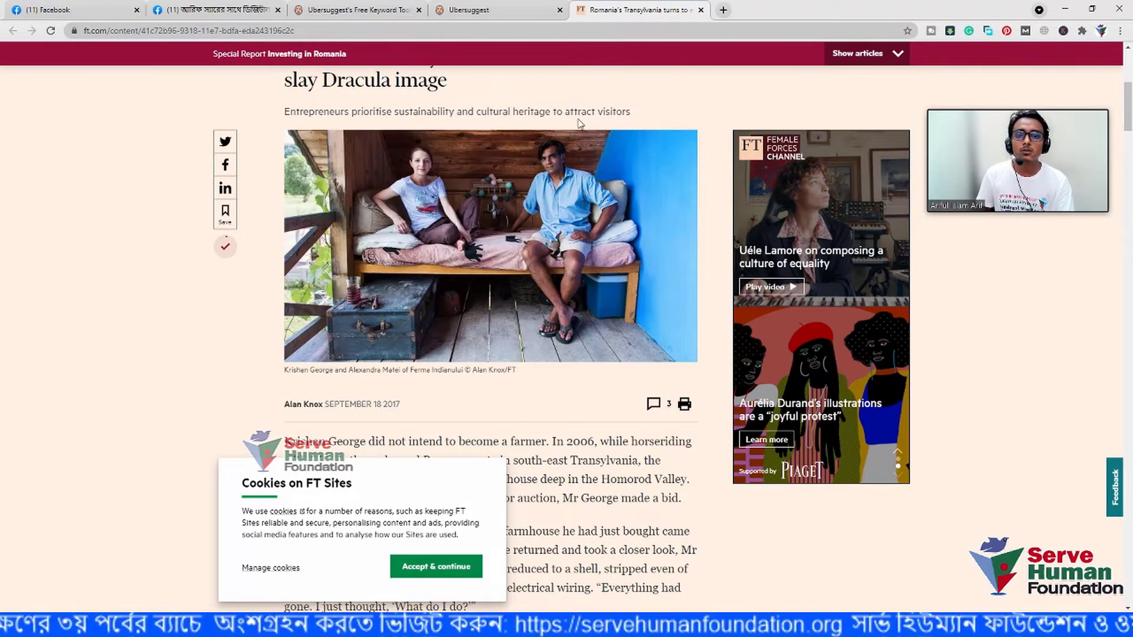
Return to the content ideas list in Ubersuggest and examine the pages' estimated visits, backlinks and social shares
click(476, 10)
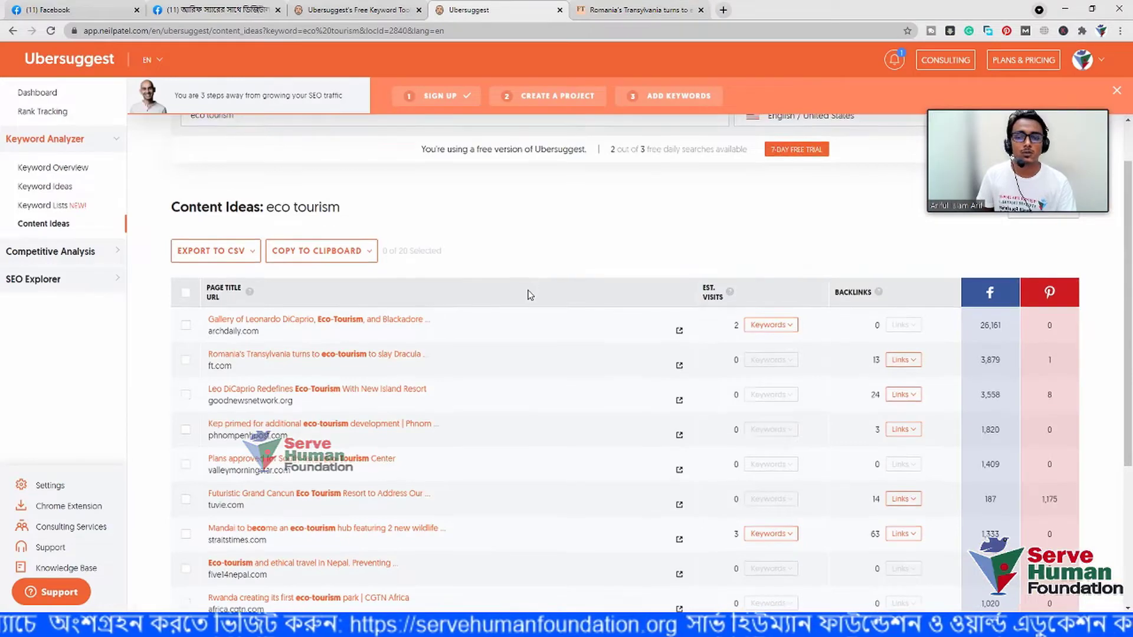
scroll(530, 295, down, 2)
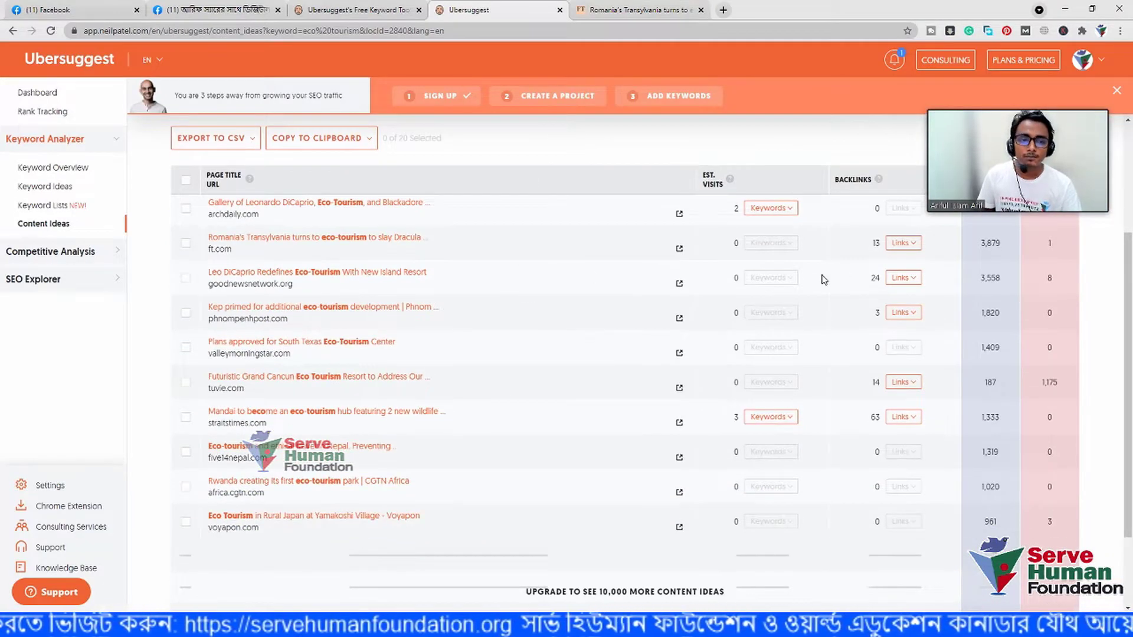
scroll(854, 308, up, 1)
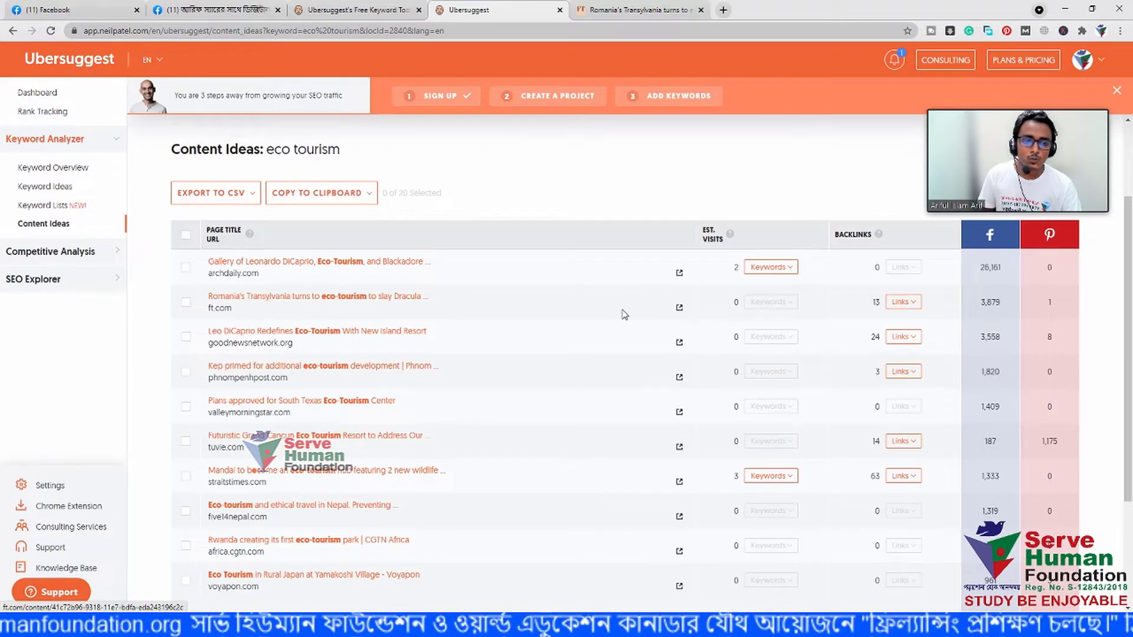
scroll(921, 313, up, 1)
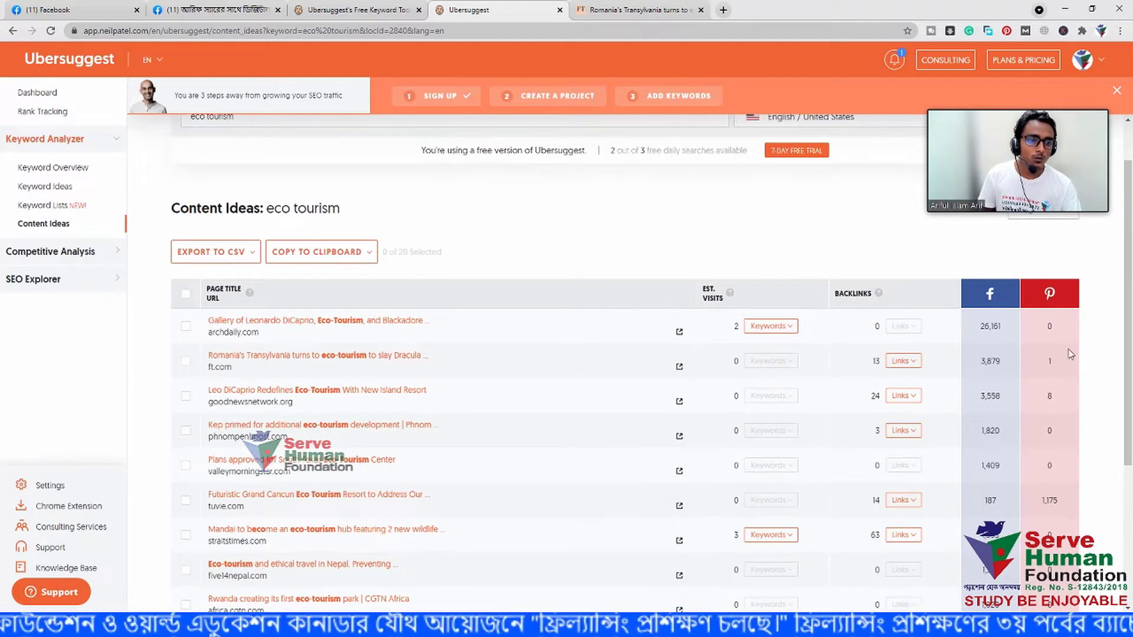
scroll(1043, 389, down, 4)
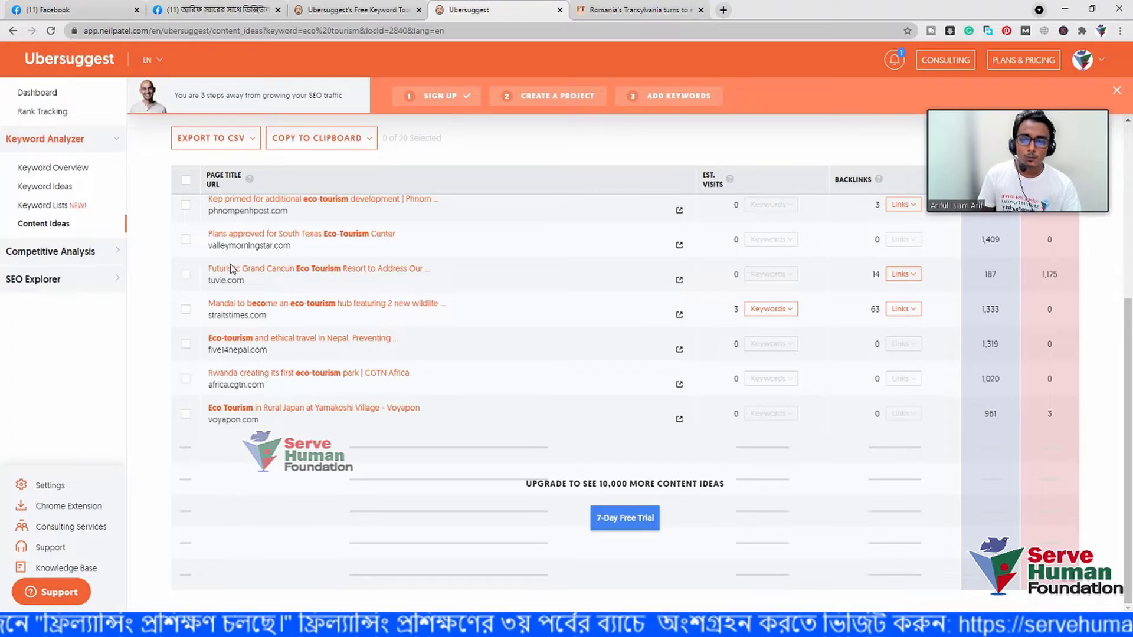
scroll(411, 399, up, 5)
scroll(403, 375, down, 5)
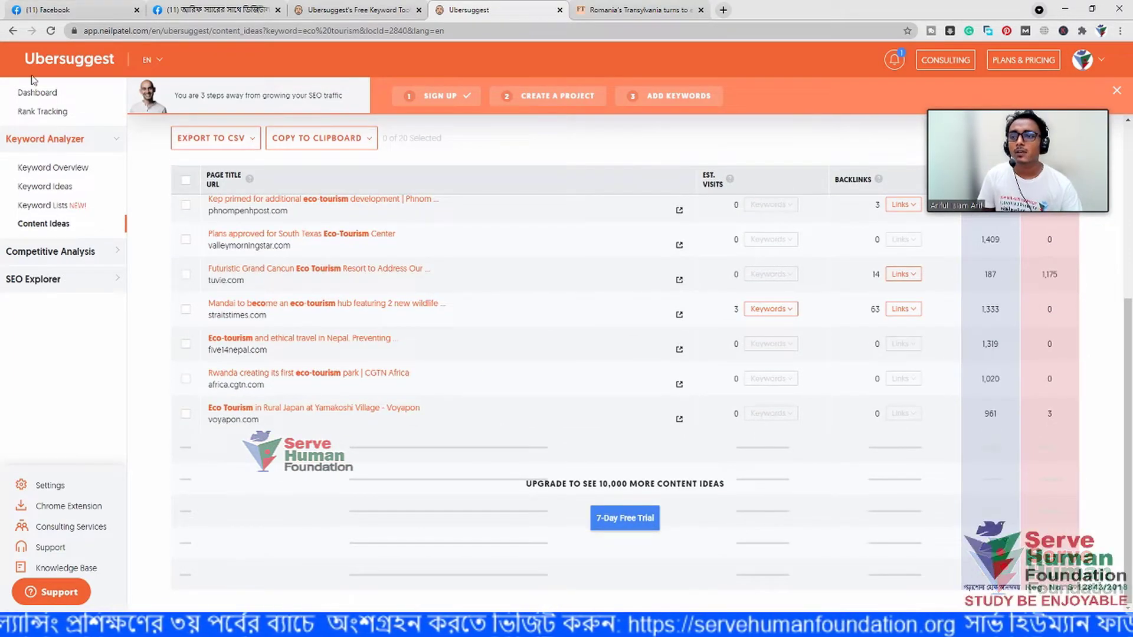
Go back to the eco tourism keyword overview and review its keyword ideas and content ideas sections
click(12, 30)
scroll(374, 344, down, 15)
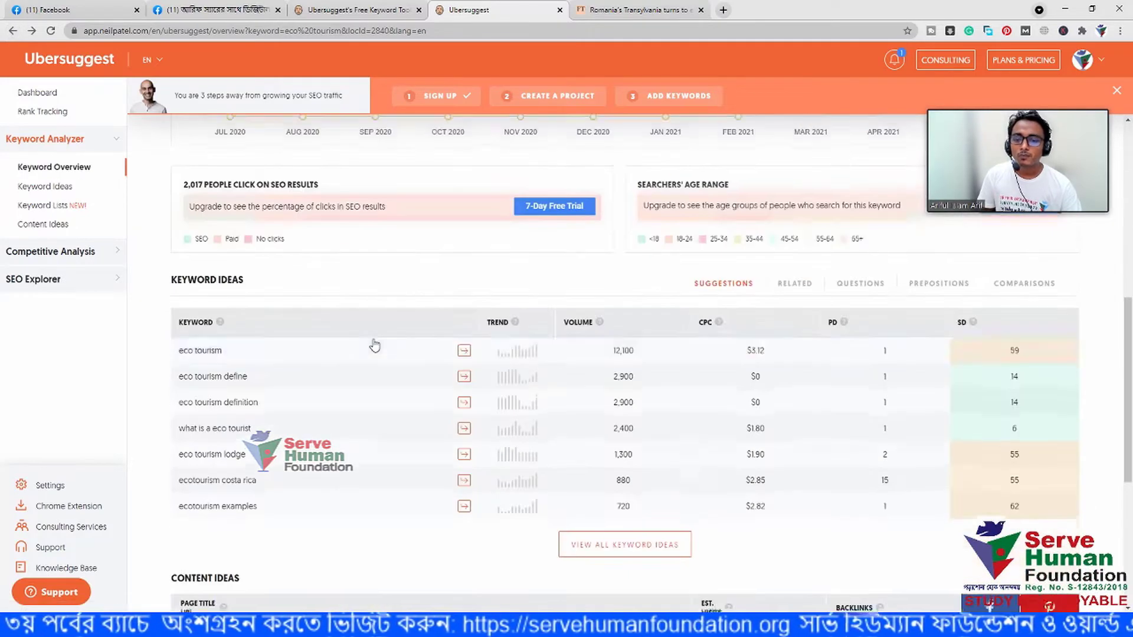
scroll(303, 349, down, 1)
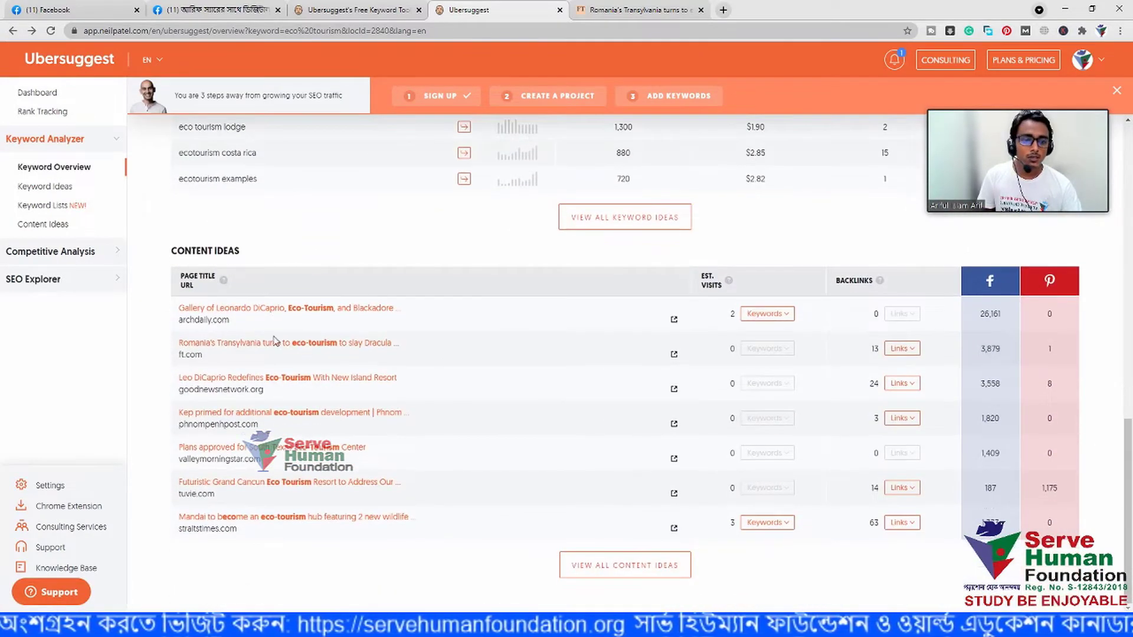
scroll(403, 399, up, 16)
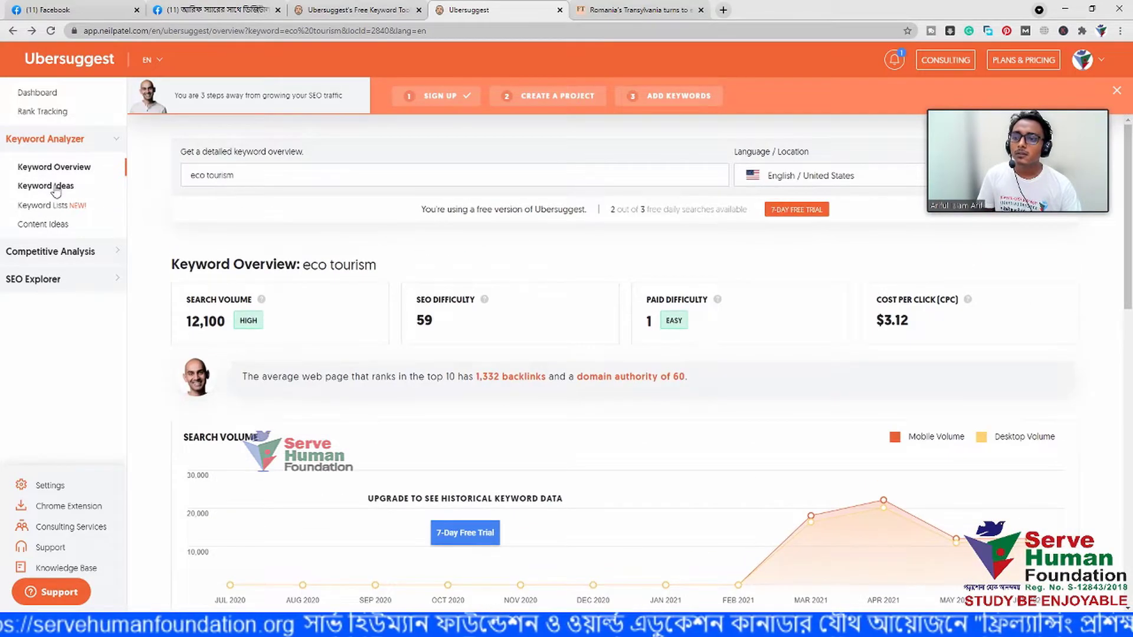
Look through the Keyword Ideas page for eco tourism and the Keyword Lists introduction page
click(59, 188)
scroll(333, 289, down, 10)
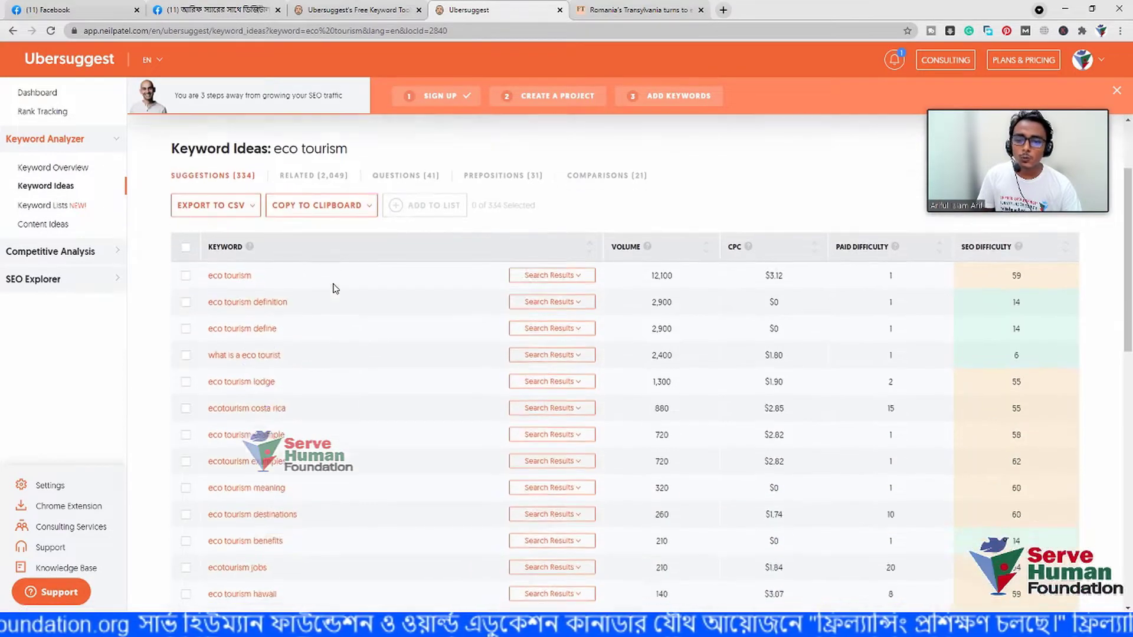
click(47, 204)
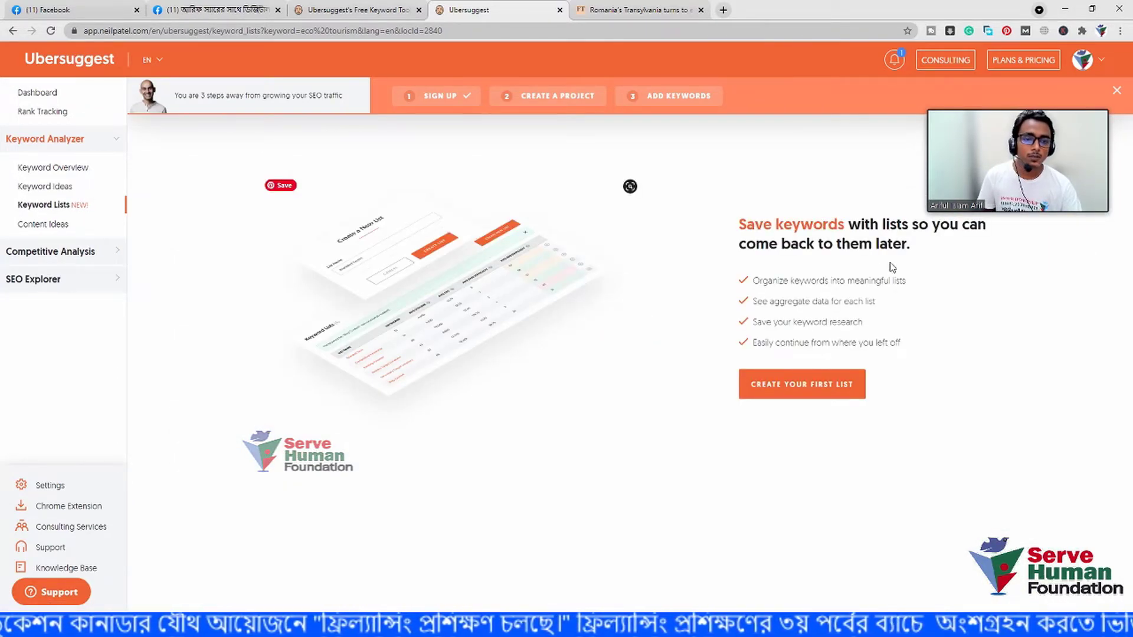
mouse_move(1013, 127)
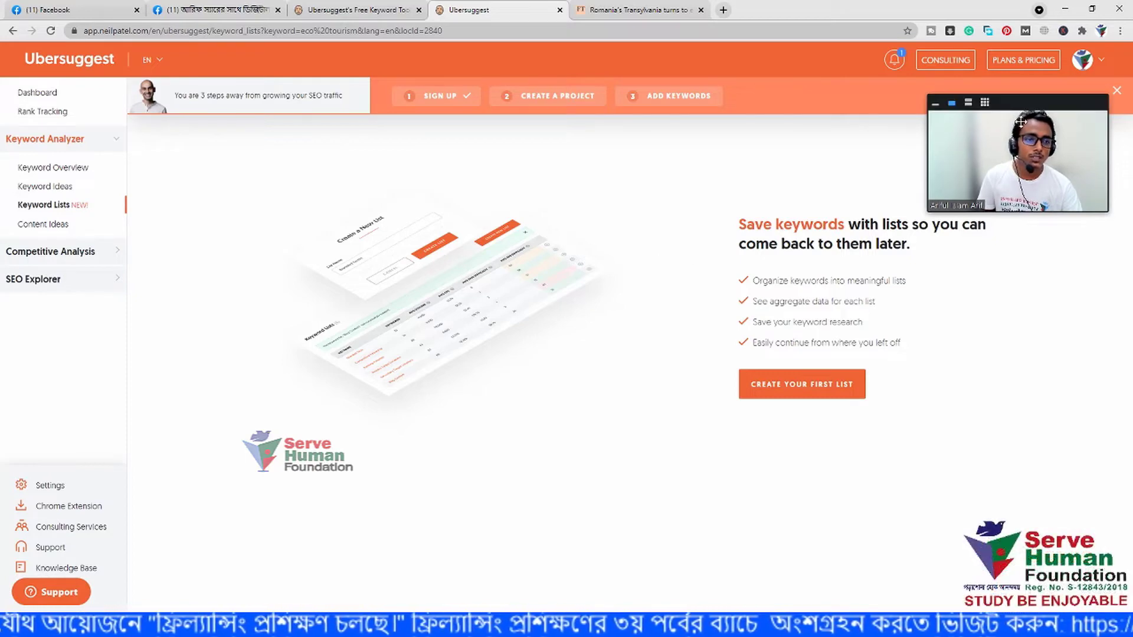
drag(1027, 112, 1030, 100)
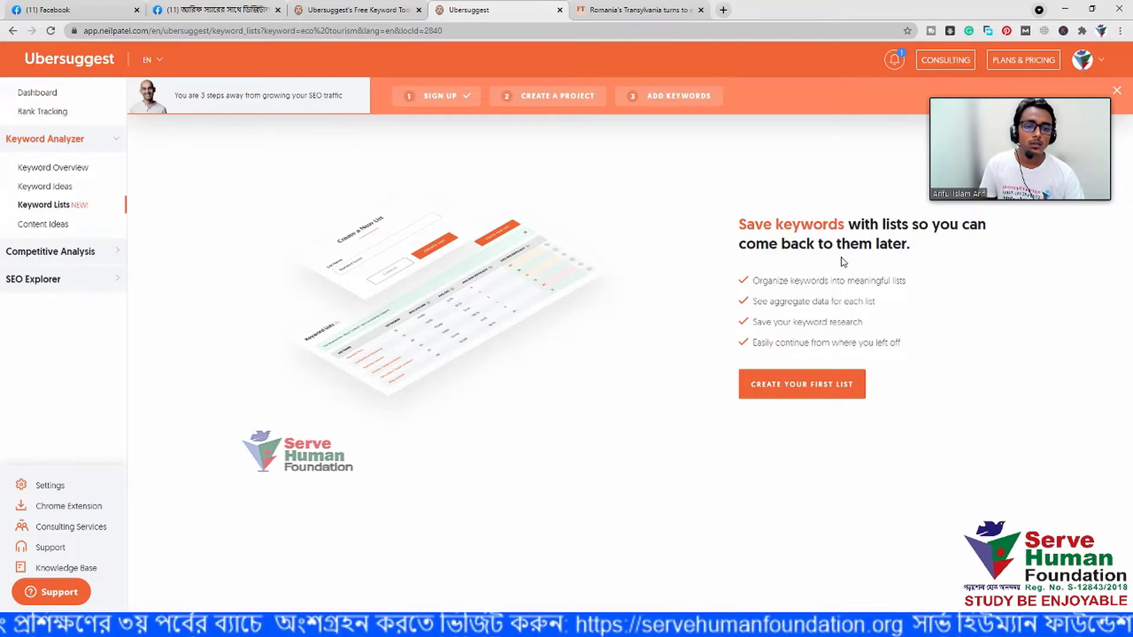
Open the Content Ideas page for eco tourism and look through its list of articles
click(67, 227)
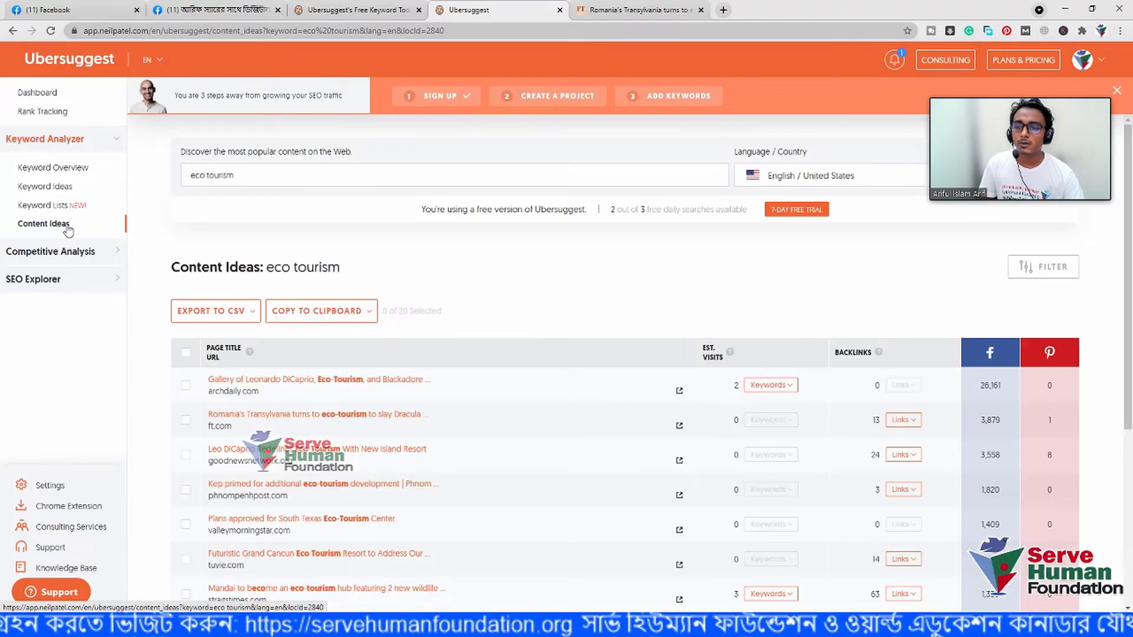
scroll(277, 307, down, 10)
scroll(285, 360, up, 5)
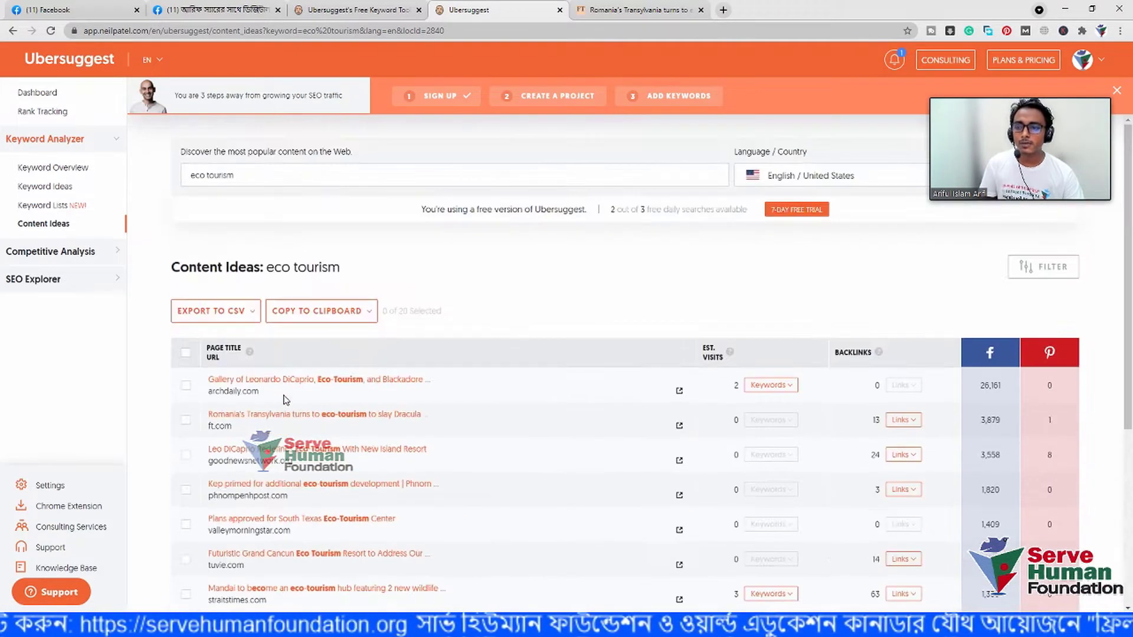
Run a Traffic Overview search for "eco tourism" in Competitive Analysis and look through the resulting keyword ideas
click(109, 255)
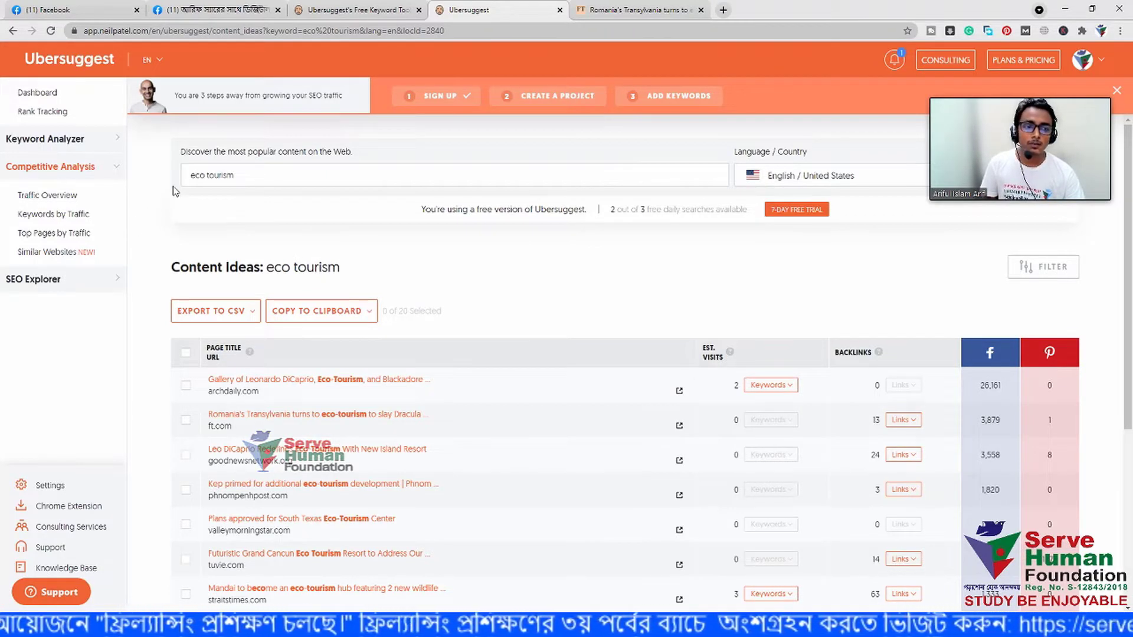
click(59, 200)
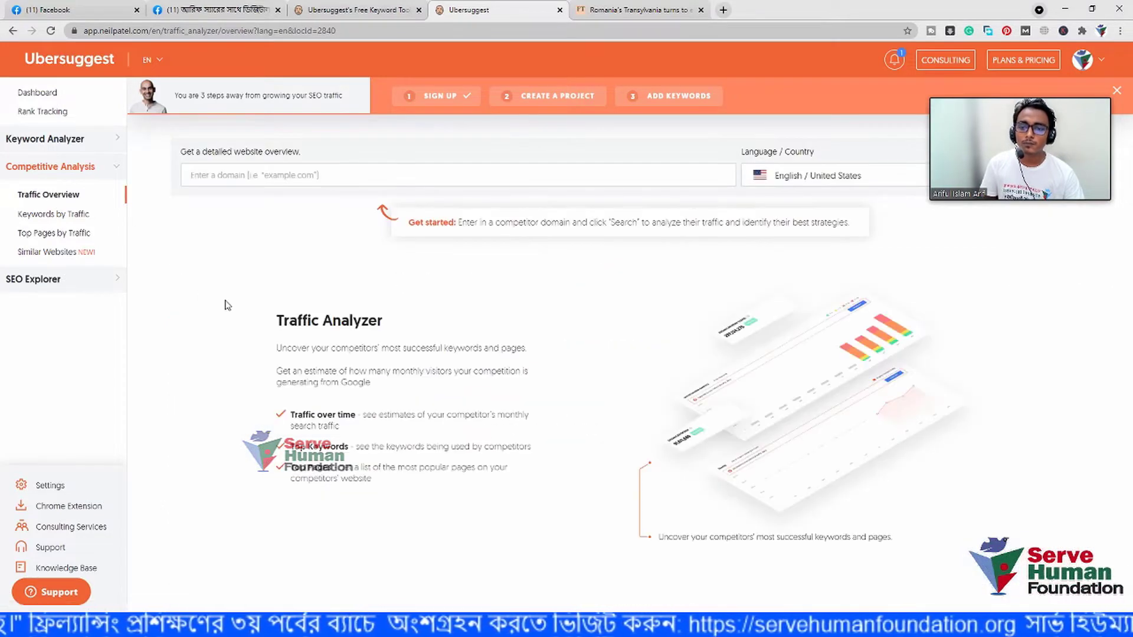
text(eco tourism)
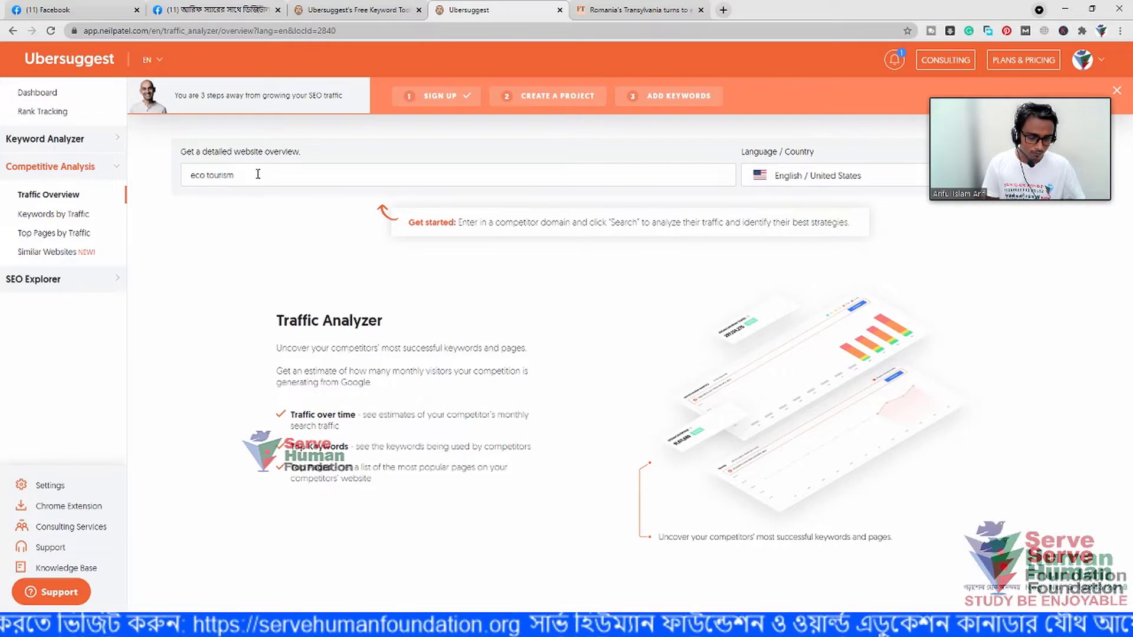
key(Return)
scroll(384, 440, down, 1)
scroll(384, 440, down, 8)
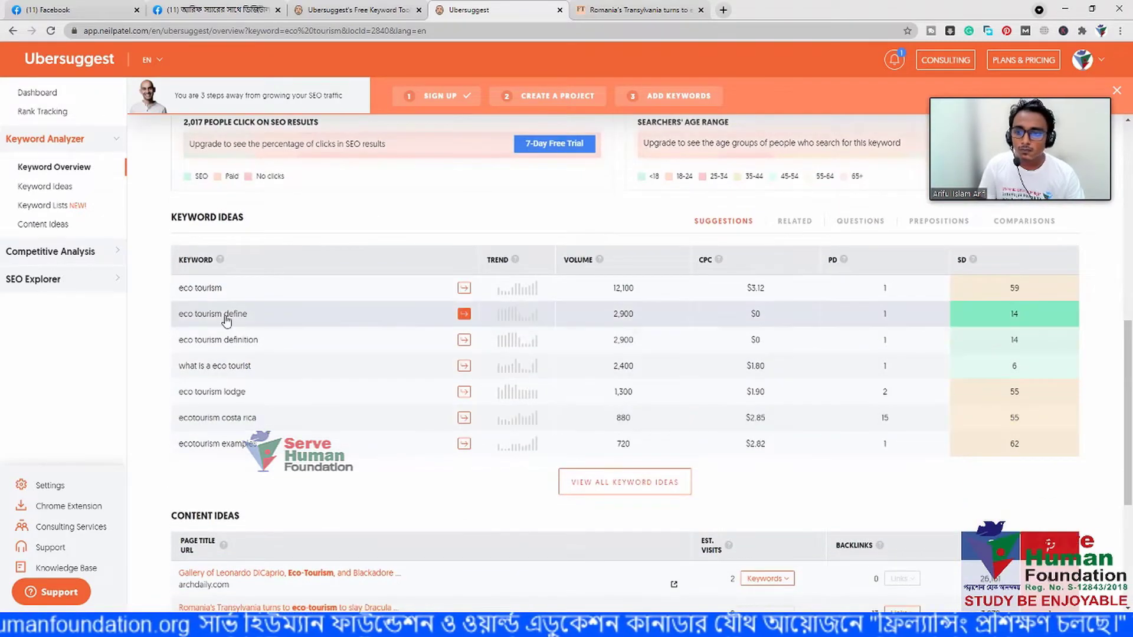
Search for "eco tourism" in Keywords by Traffic and look through the resulting overview down to its keyword ideas
click(79, 253)
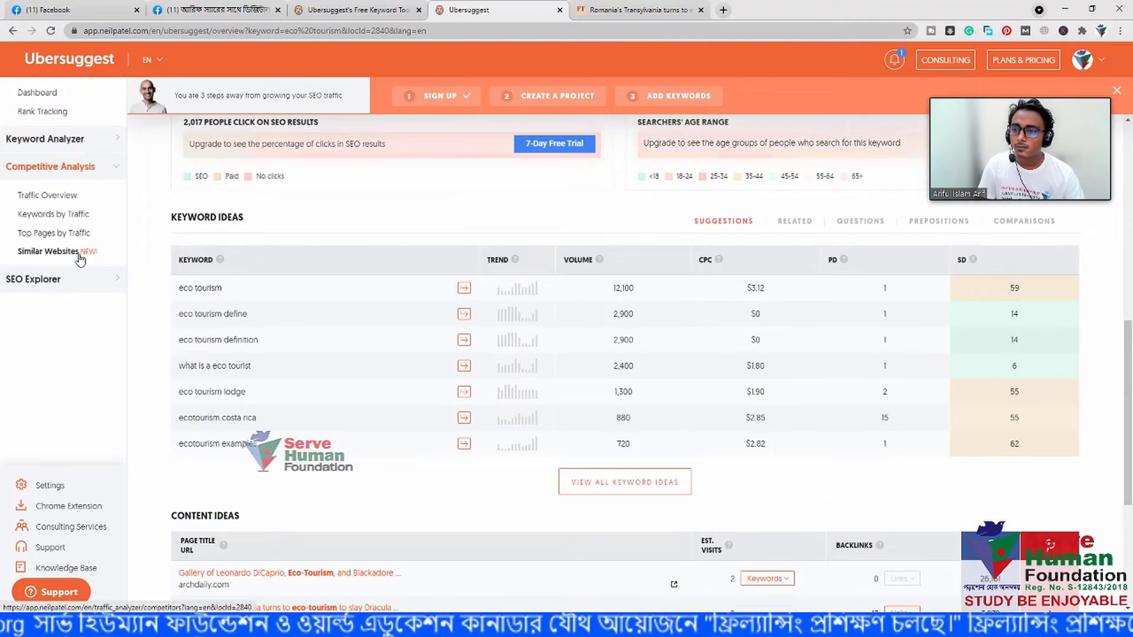
click(63, 217)
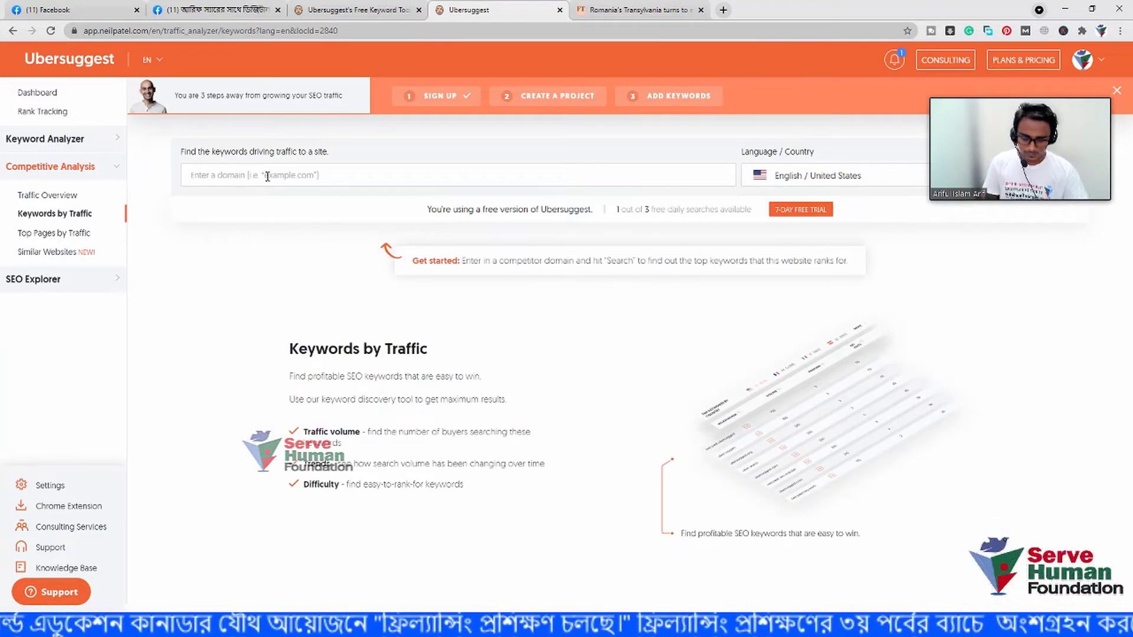
click(268, 177)
text(eco)
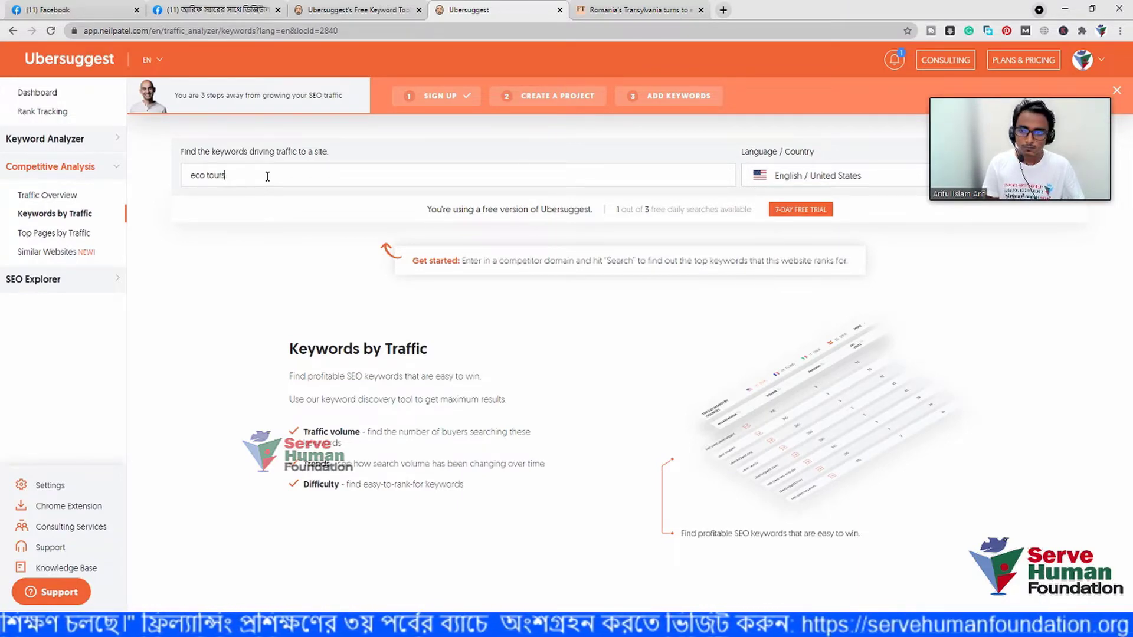
text(tourism)
key(Return)
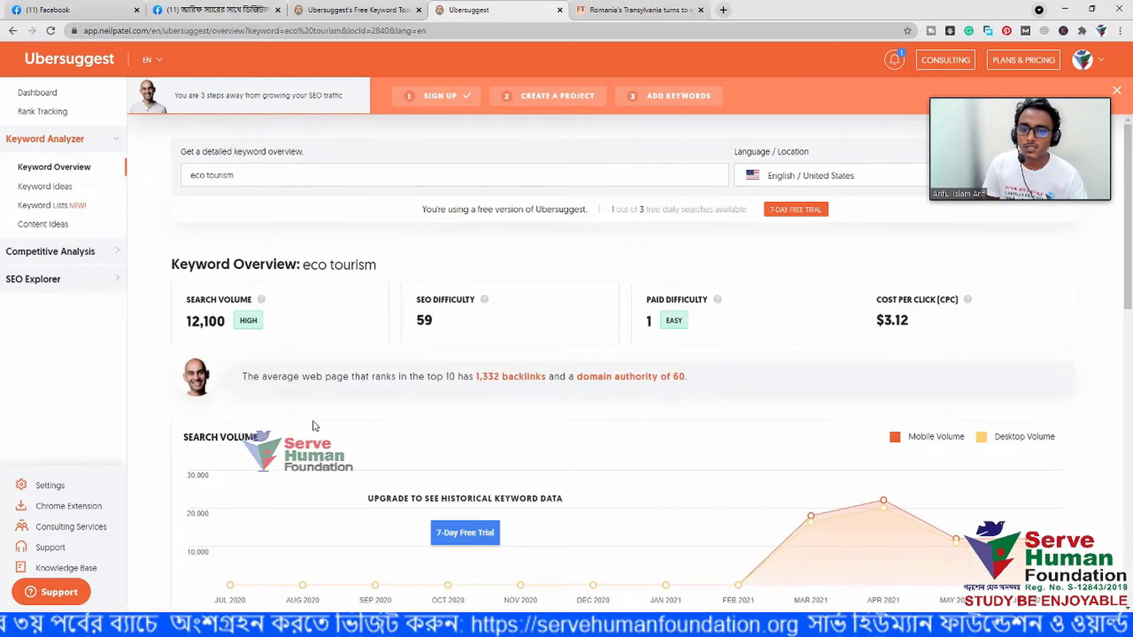
scroll(660, 414, down, 3)
scroll(660, 415, down, 5)
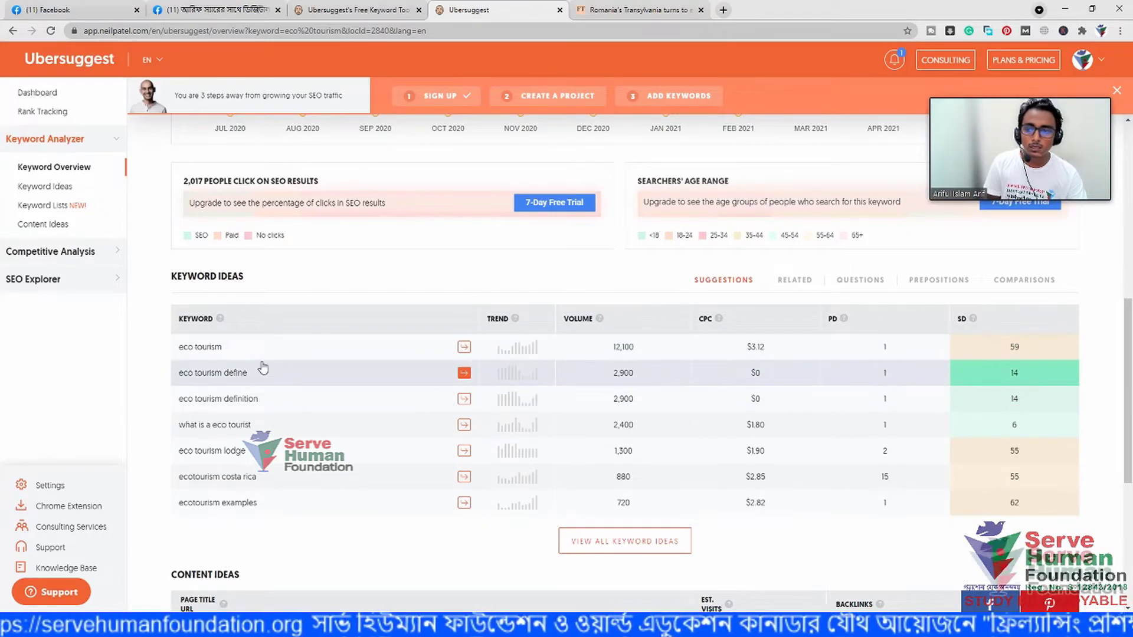
Examine the eco tourism keyword's ranking pages with their links and domain authority, briefly viewing the traffic overview for ecotourism.org
click(225, 351)
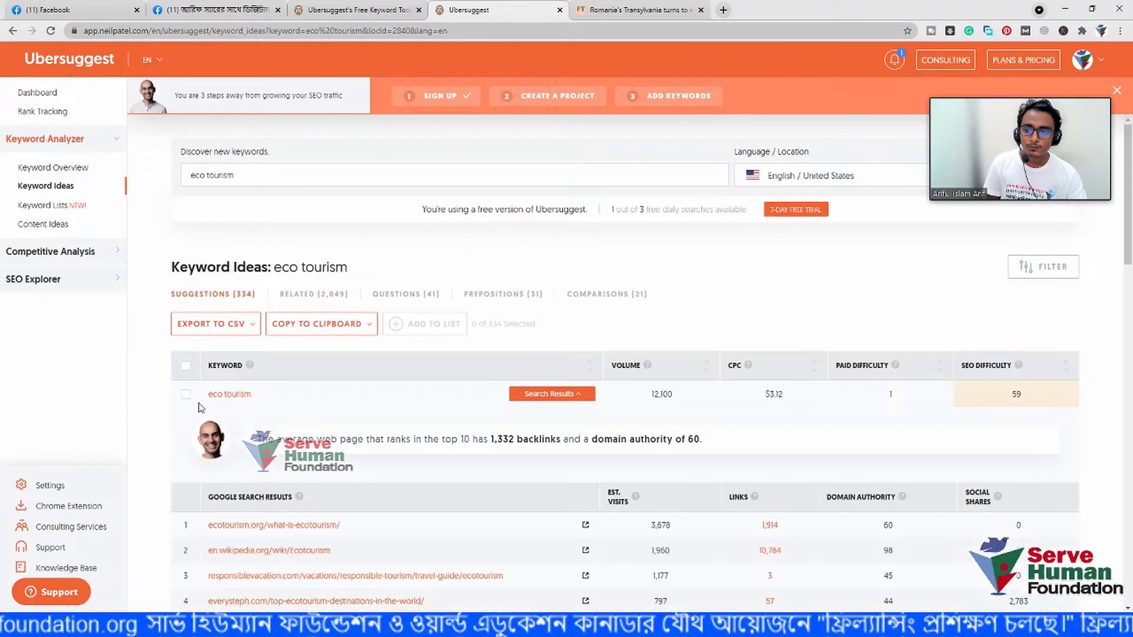
scroll(534, 418, down, 2)
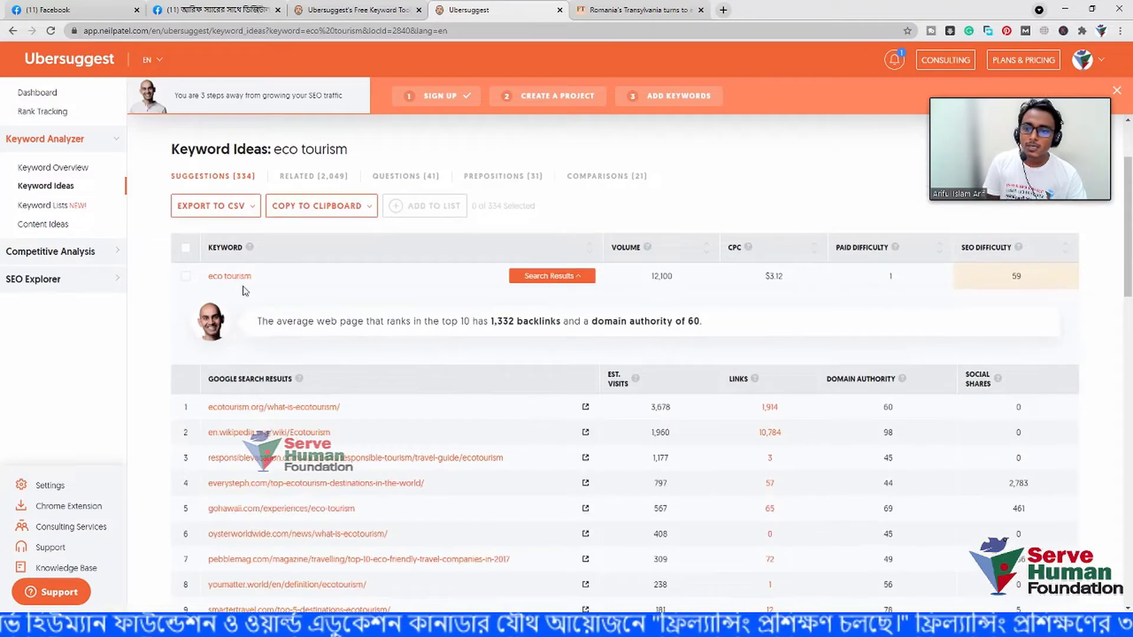
click(71, 167)
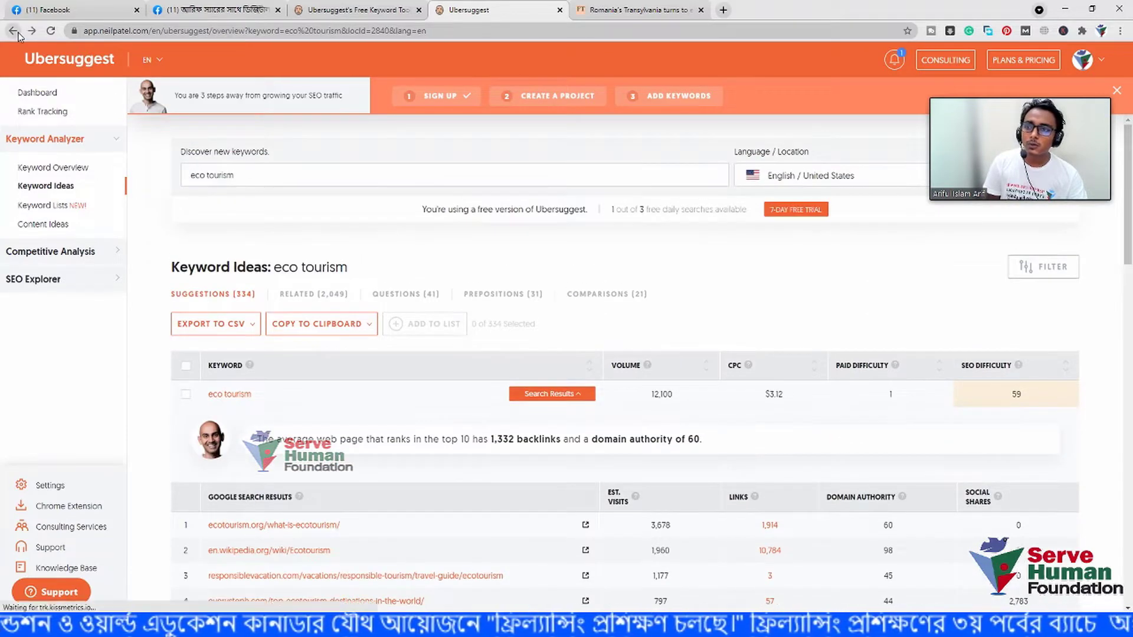
scroll(273, 406, down, 7)
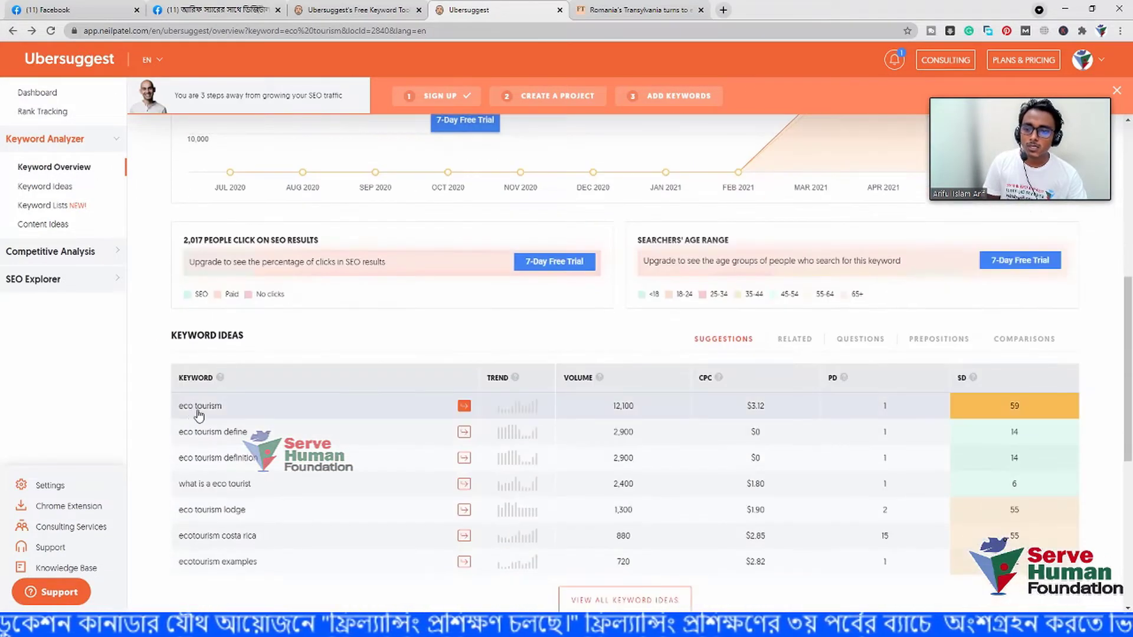
click(194, 407)
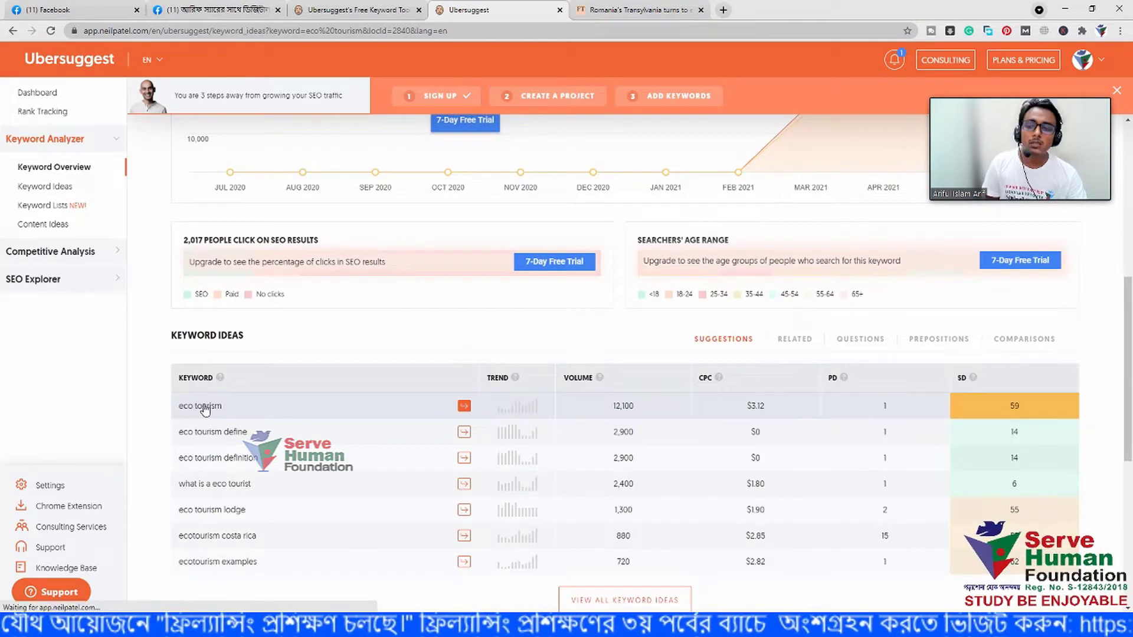
scroll(451, 407, down, 2)
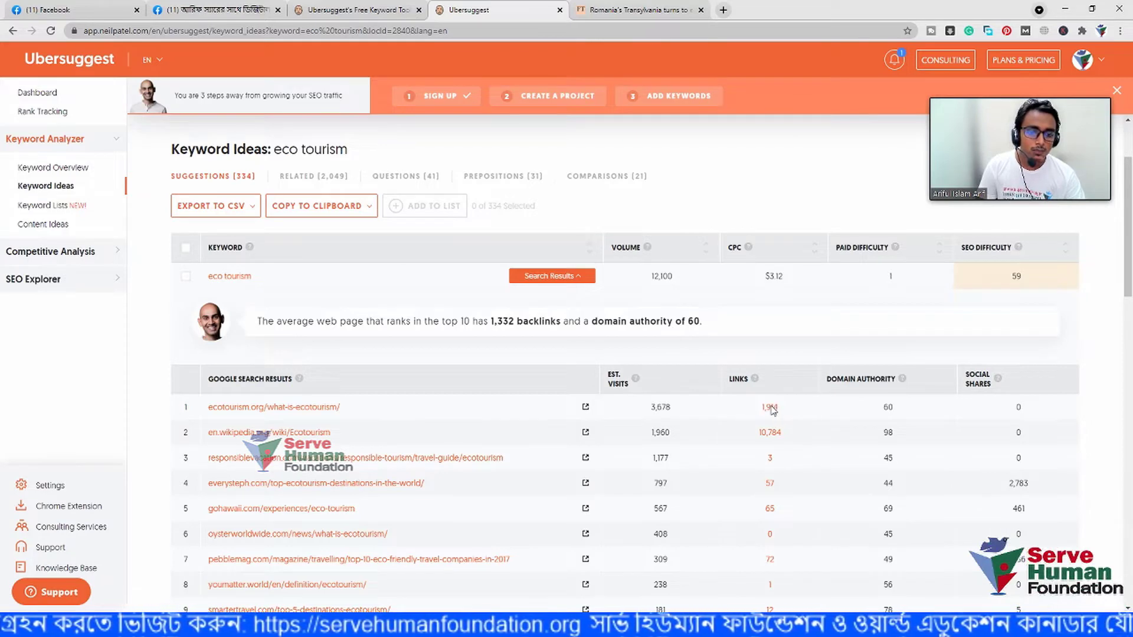
double_click(888, 408)
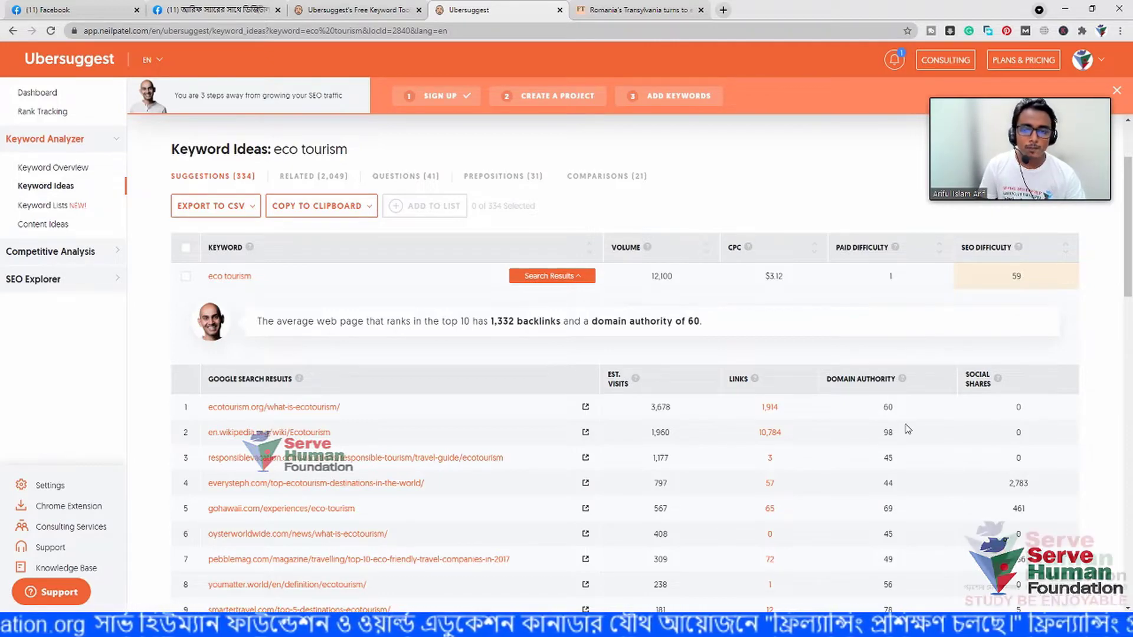
click(291, 409)
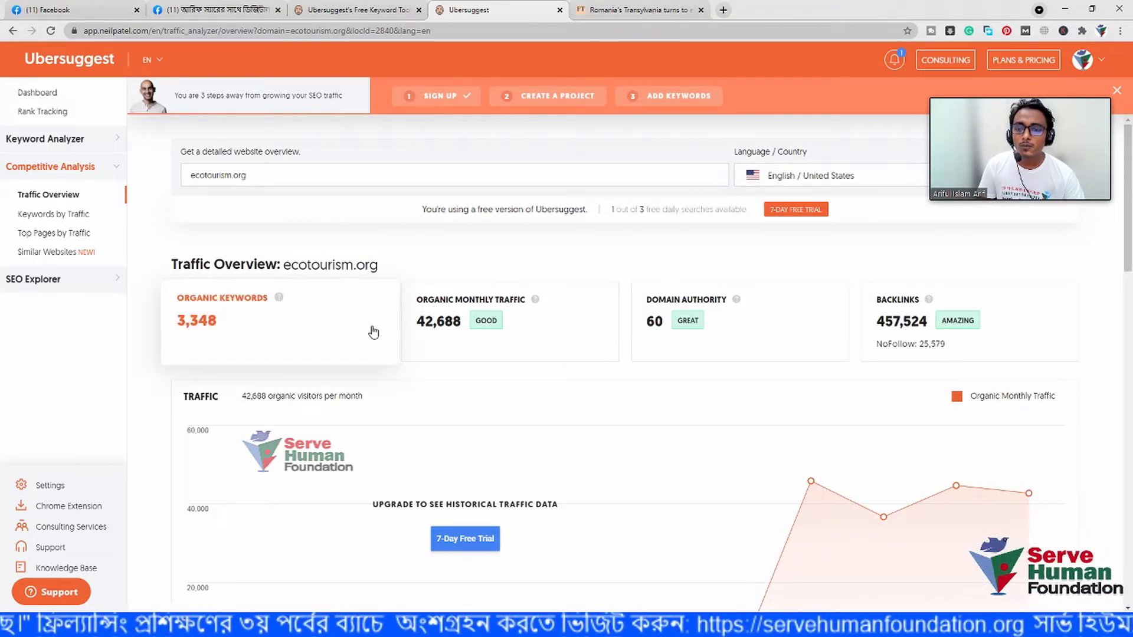
click(13, 30)
Copy the keyword "eco tourism", search Google for it in a new browser tab, and dismiss the location request
drag(239, 175, 193, 177)
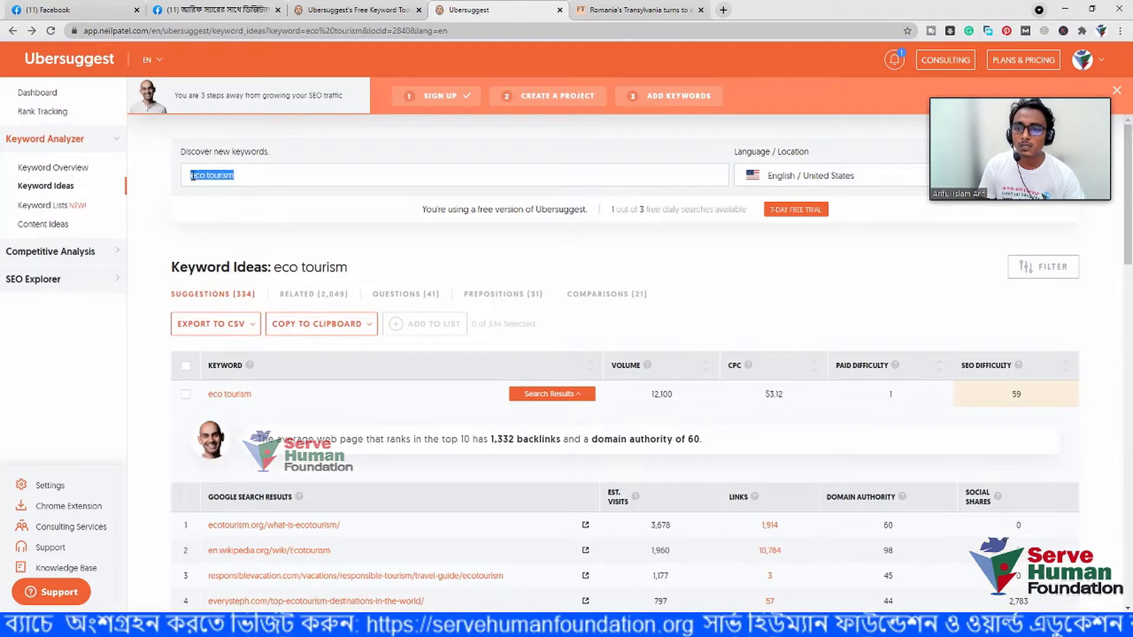
right_click(208, 175)
click(239, 223)
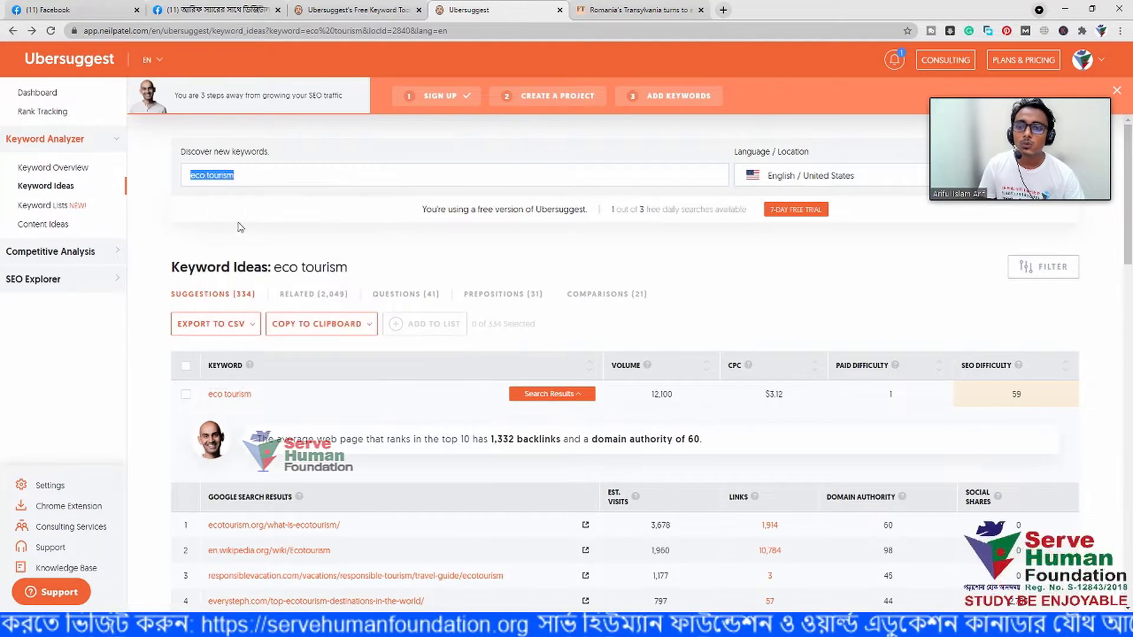
click(723, 11)
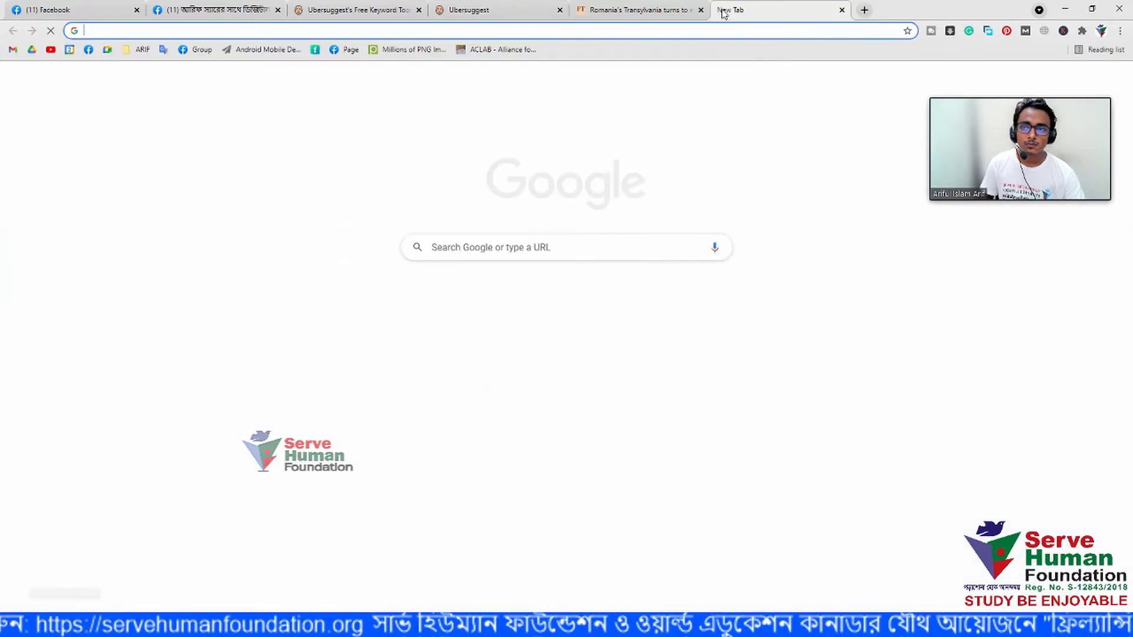
key(ctrl+v)
key(Return)
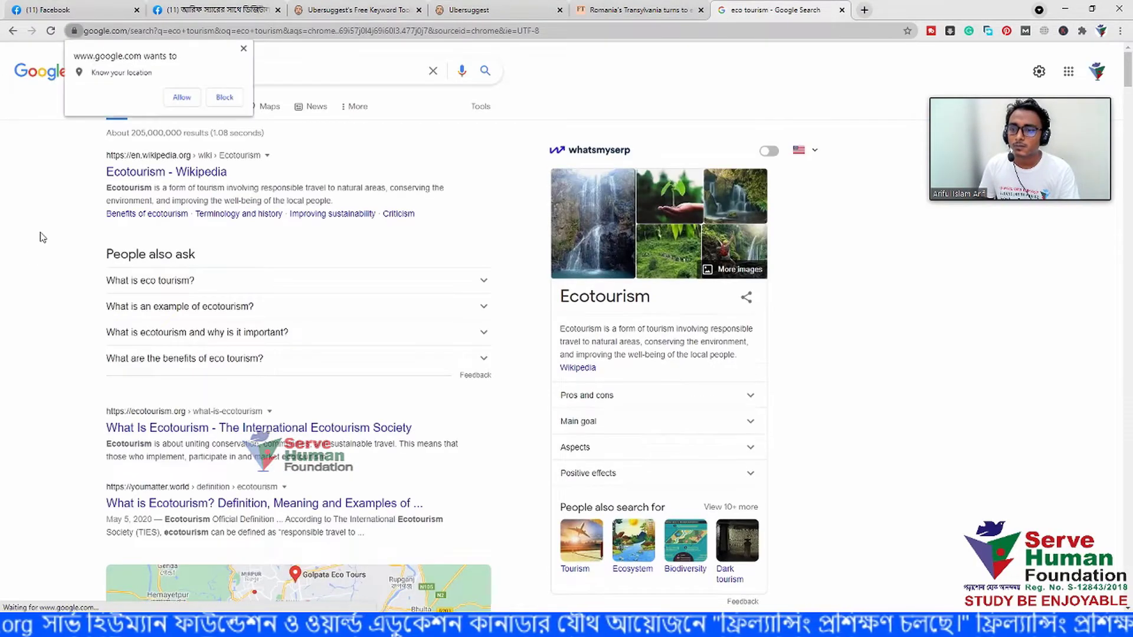
scroll(37, 236, down, 2)
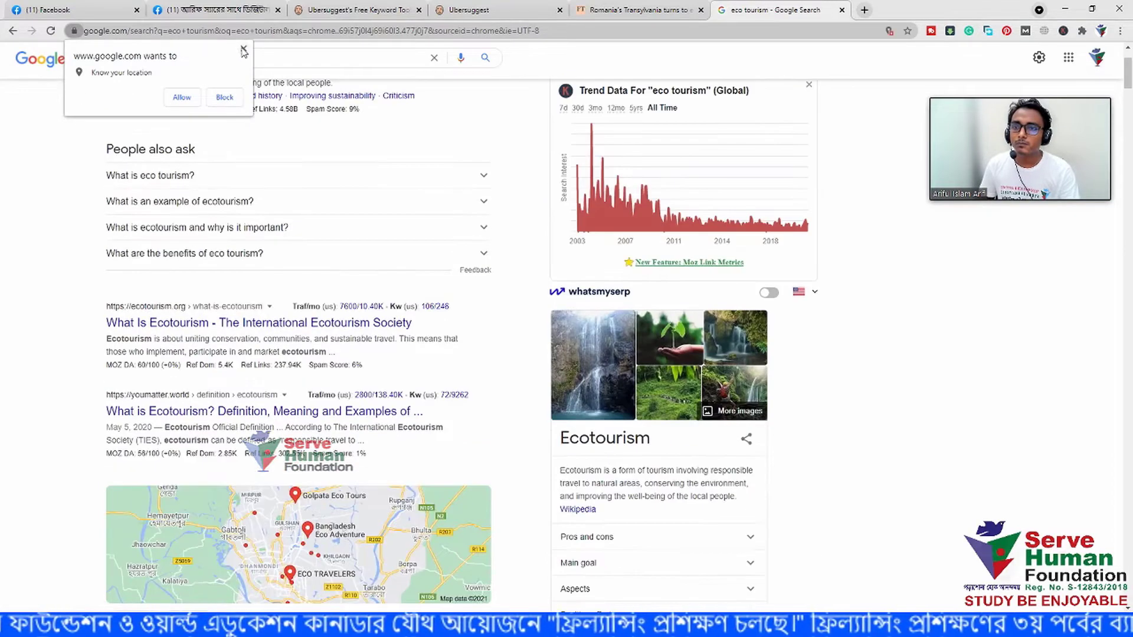
click(243, 48)
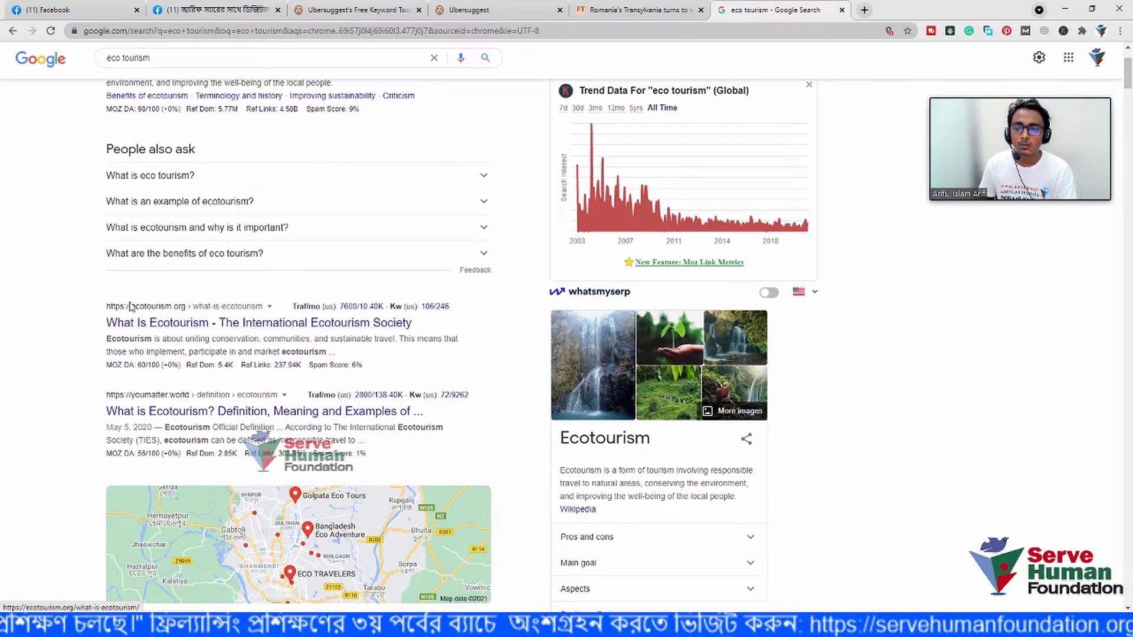
Compare the order of Ubersuggest's listed search results for eco tourism with the live Google results
click(469, 10)
scroll(223, 432, down, 2)
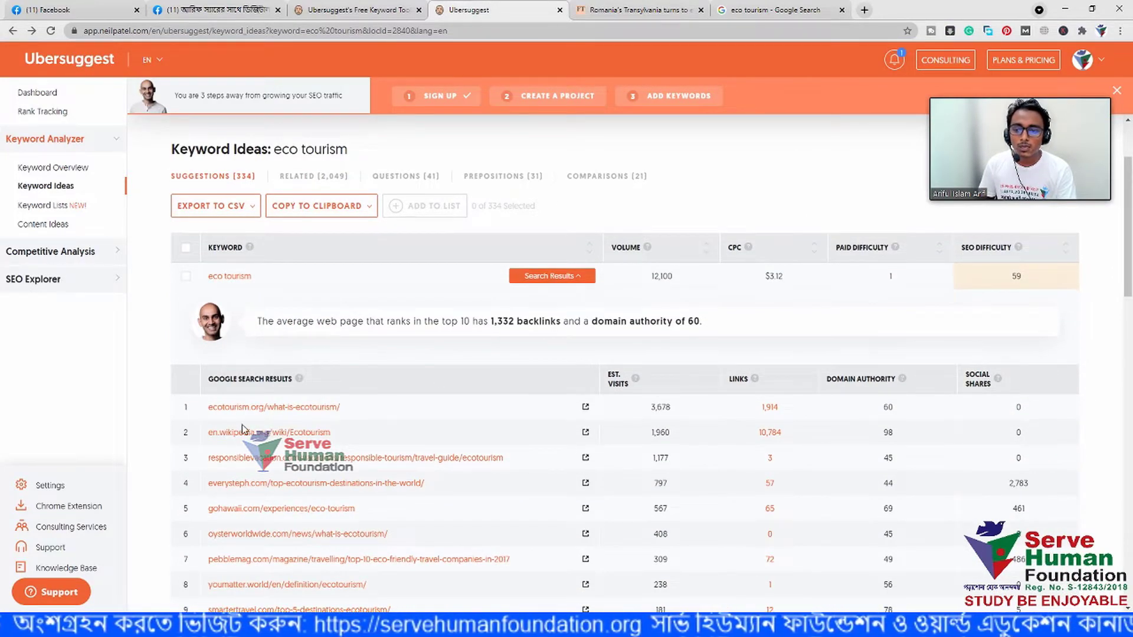
key(ctrl+6)
scroll(154, 258, up, 2)
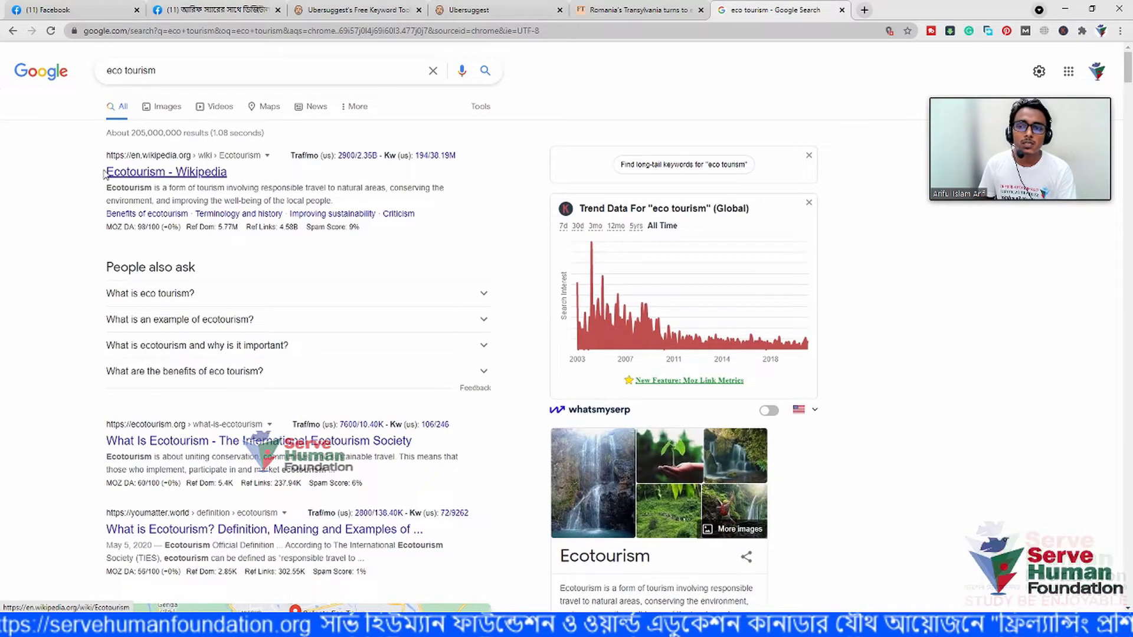
key(ctrl+4)
scroll(301, 314, down, 2)
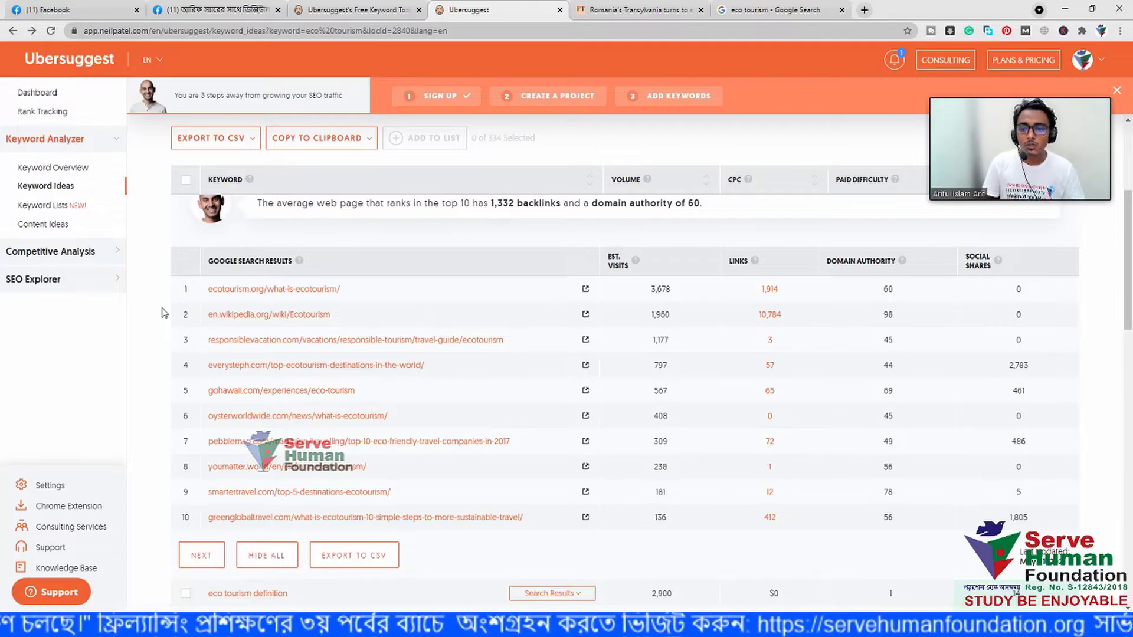
Open the traffic overview for ecotourism.org and examine its monthly traffic and SEO keywords ranking charts
click(280, 295)
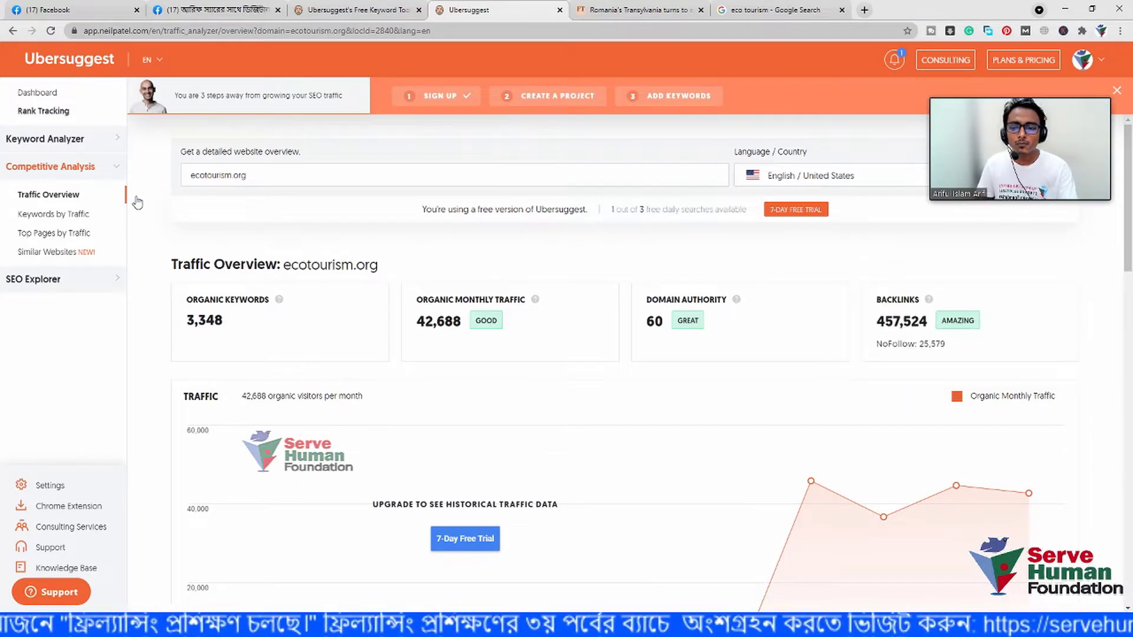
scroll(554, 372, down, 5)
scroll(554, 371, up, 3)
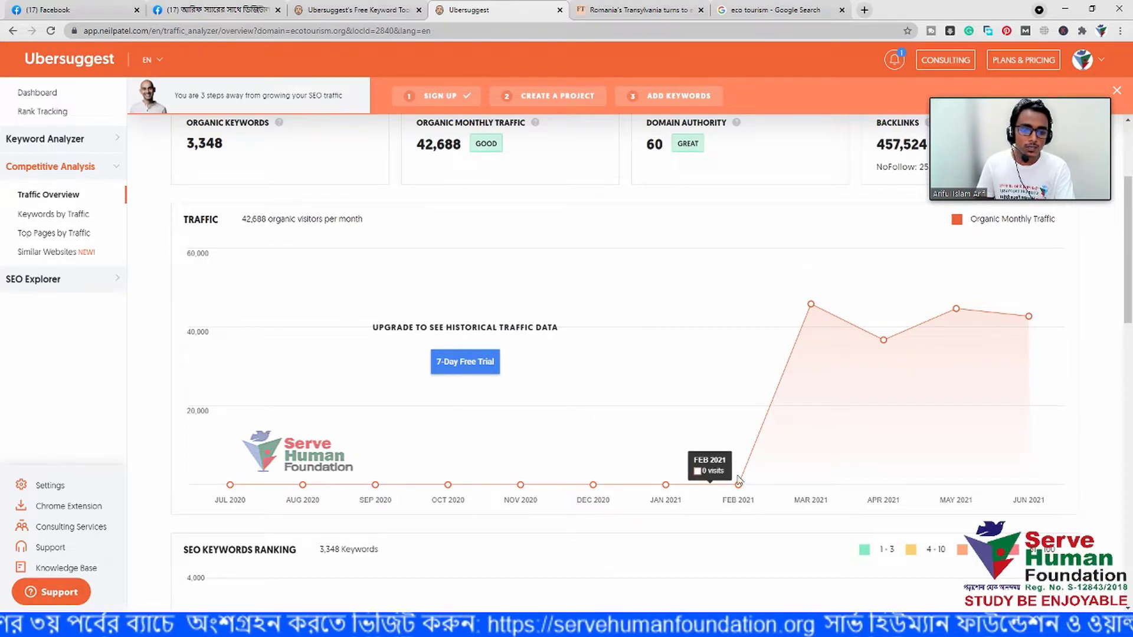
scroll(519, 437, down, 3)
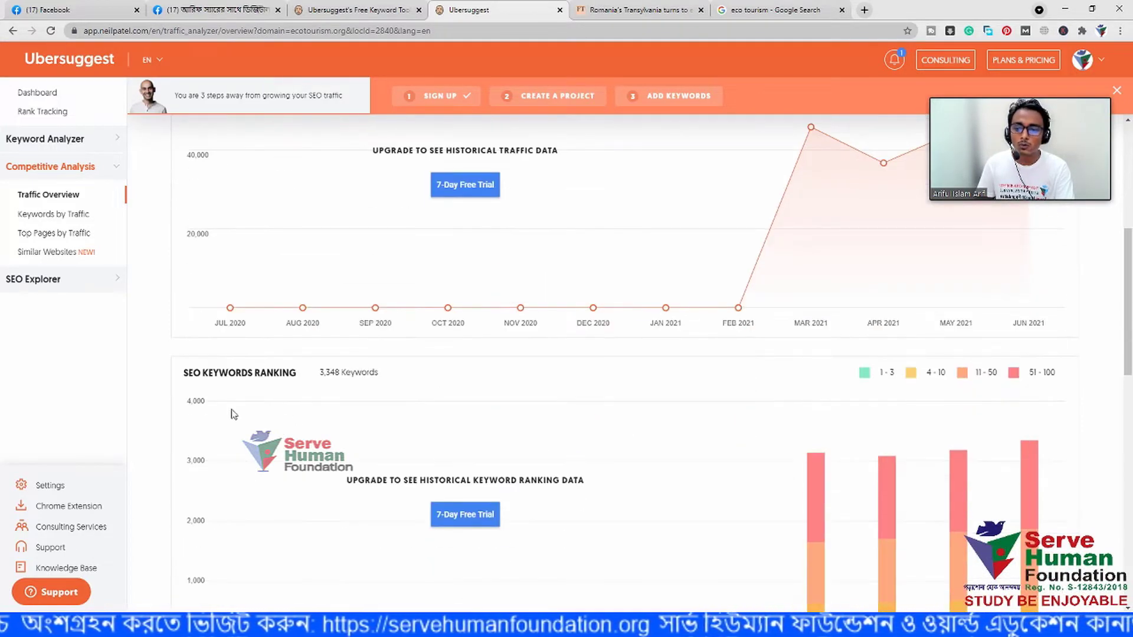
scroll(282, 394, down, 8)
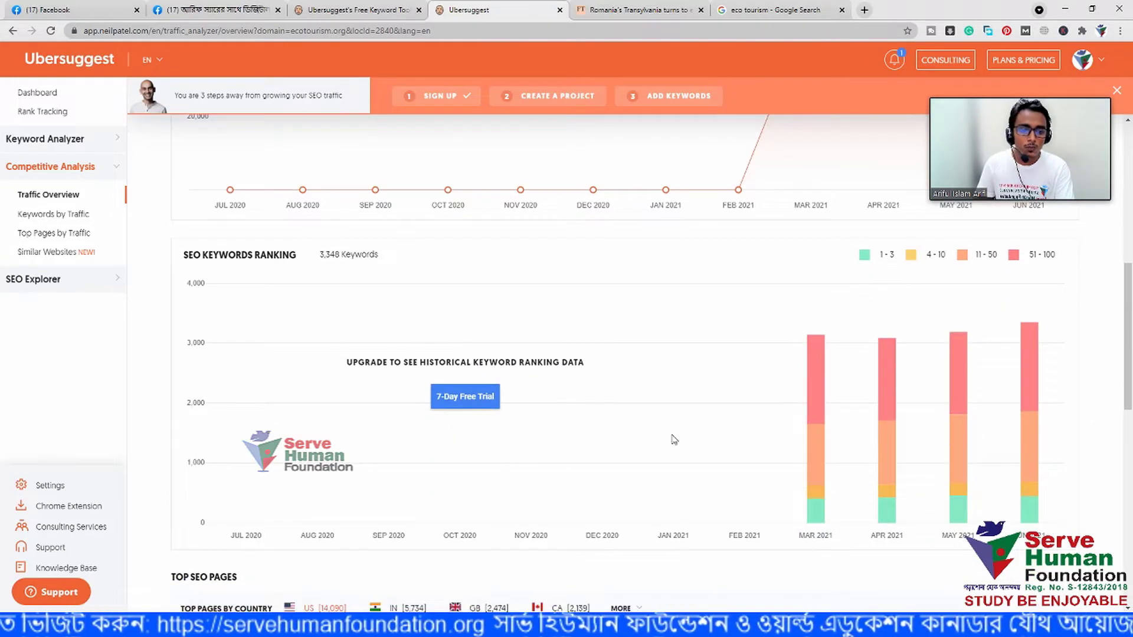
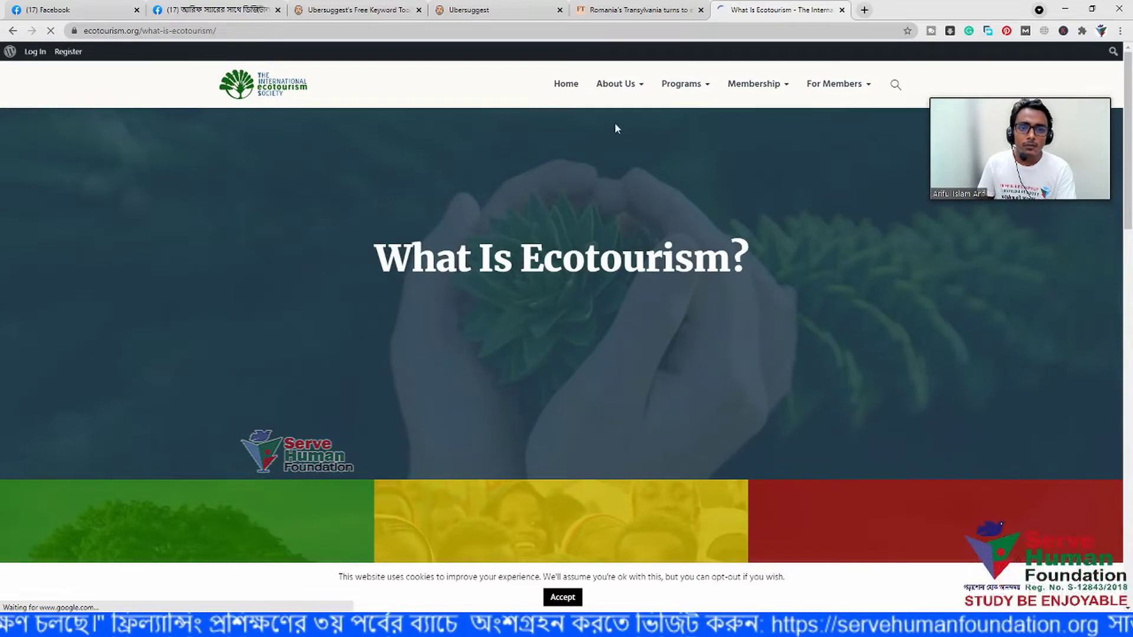
Look through the ecotourism.org website's navigation menus, home page sections and news articles
click(640, 83)
mouse_move(704, 84)
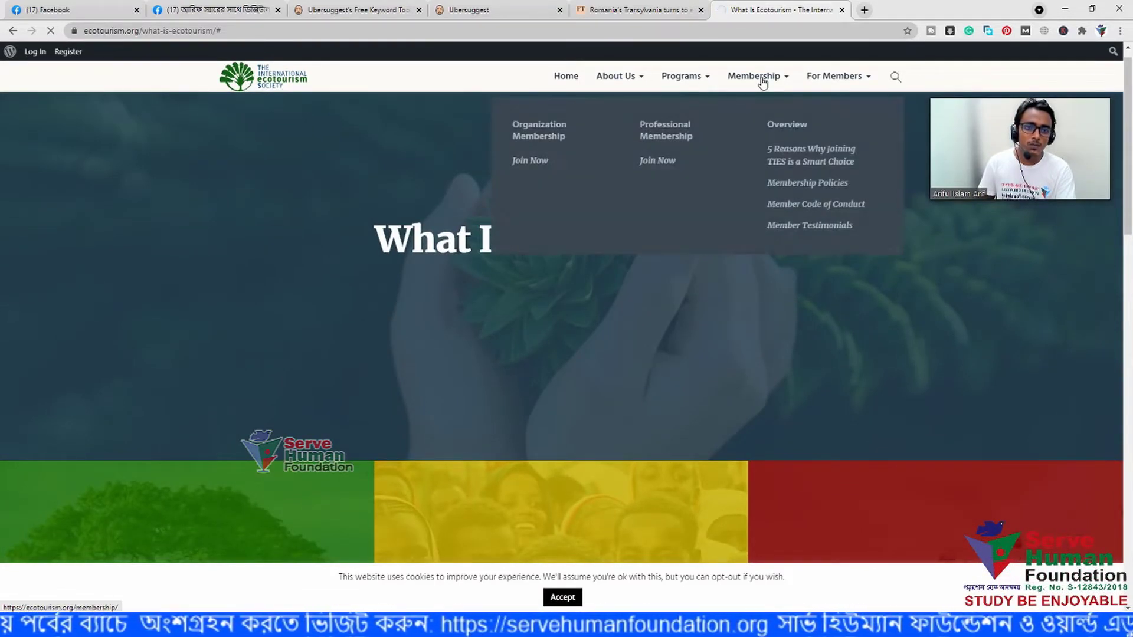
mouse_move(840, 83)
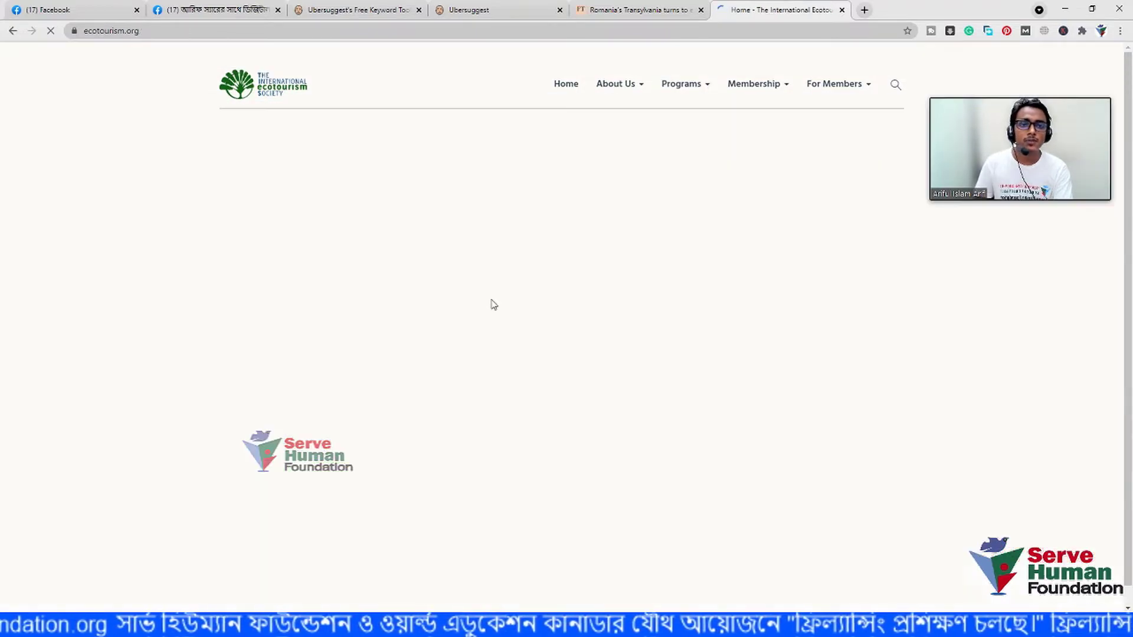
scroll(328, 354, down, 20)
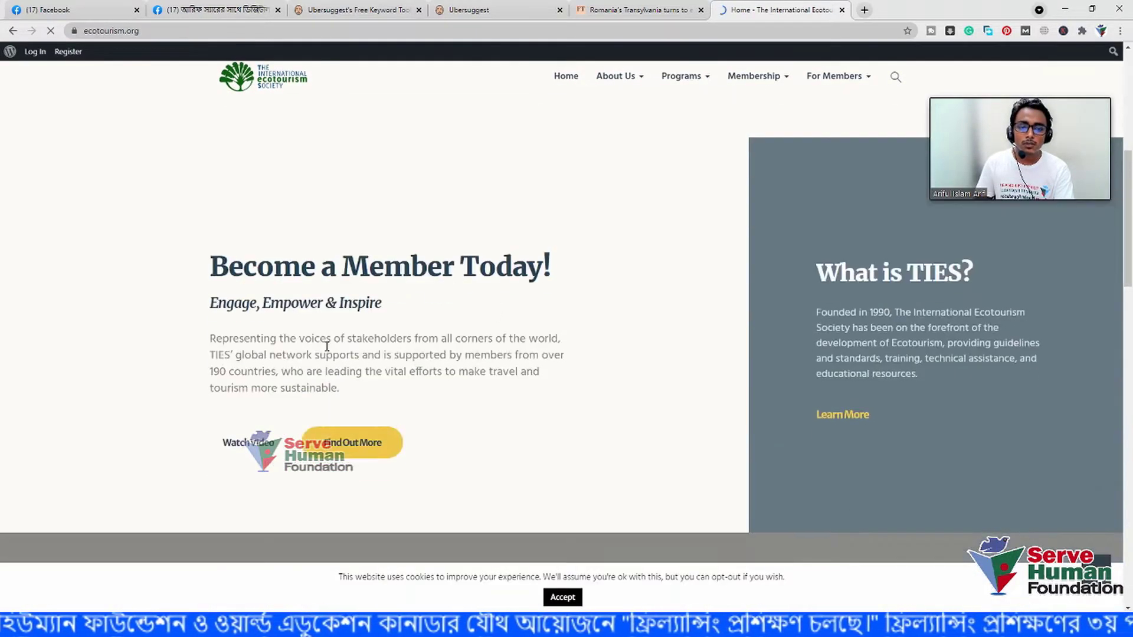
scroll(328, 351, up, 5)
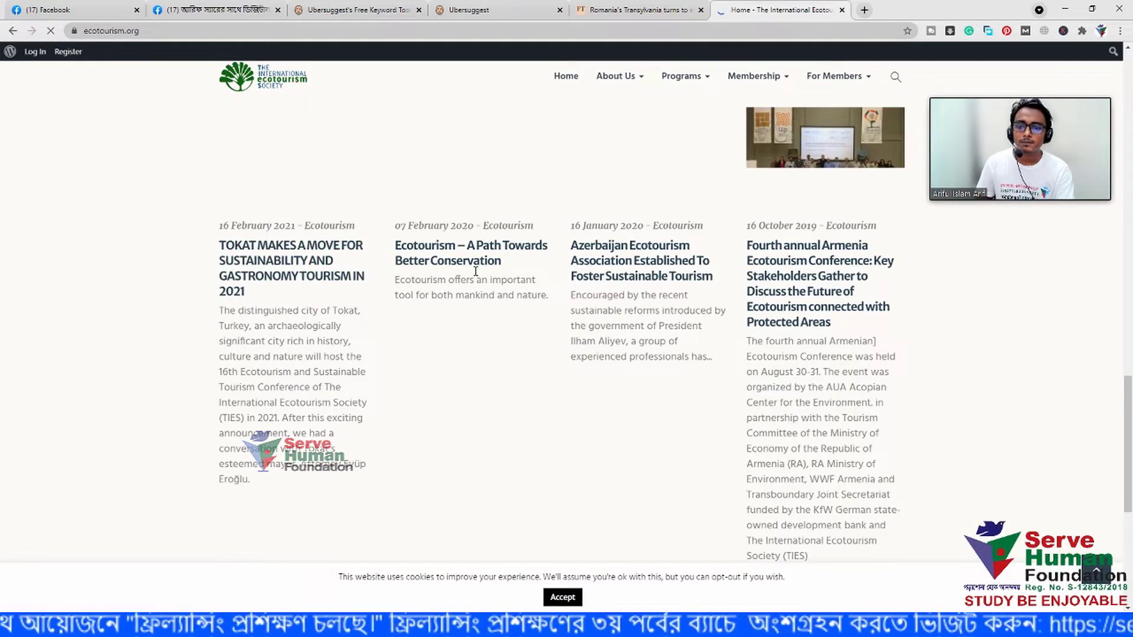
Skim the latest news and articles section of the ecotourism.org home page
scroll(577, 366, down, 1)
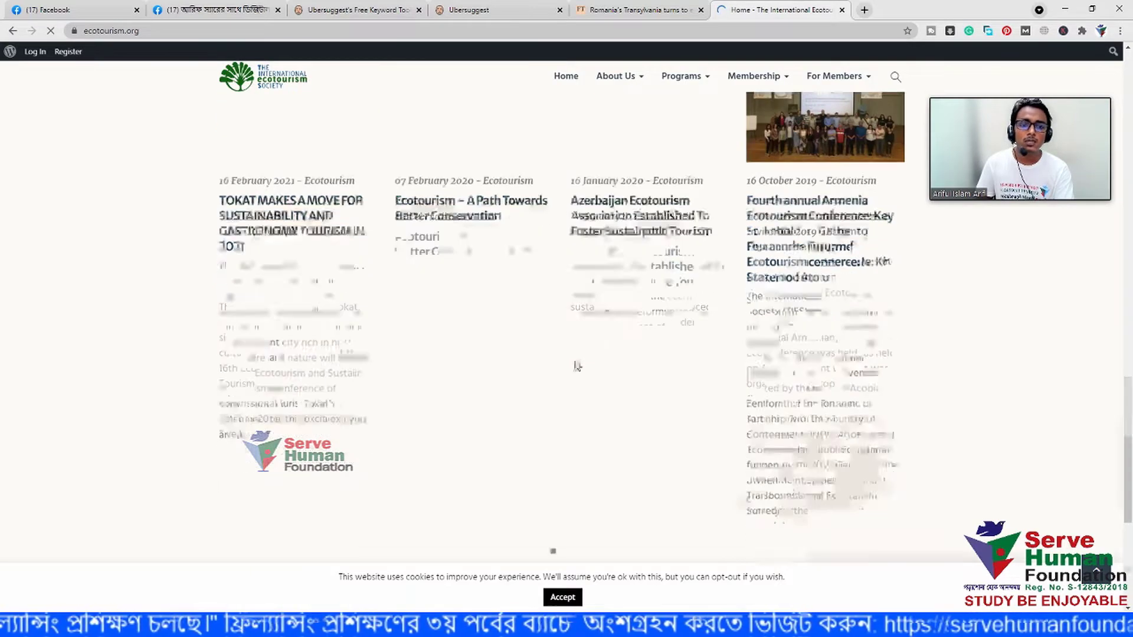
scroll(578, 366, down, 5)
scroll(567, 342, up, 12)
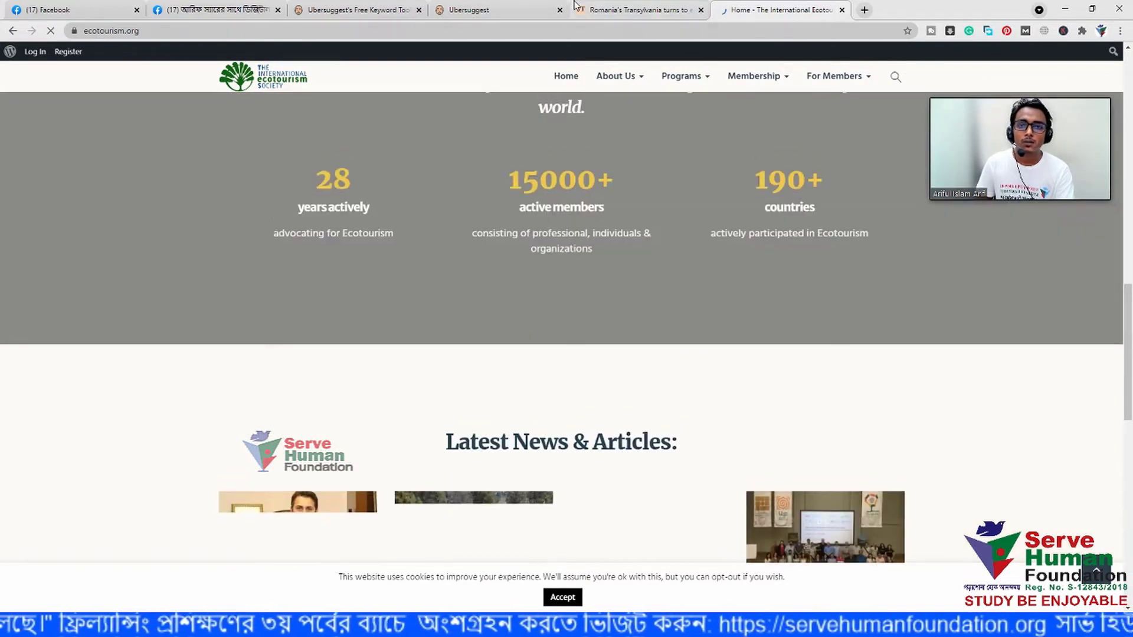
Switch back to Ubersuggest and review ecotourism.org's top pages by traffic, including the full list of countries
click(474, 9)
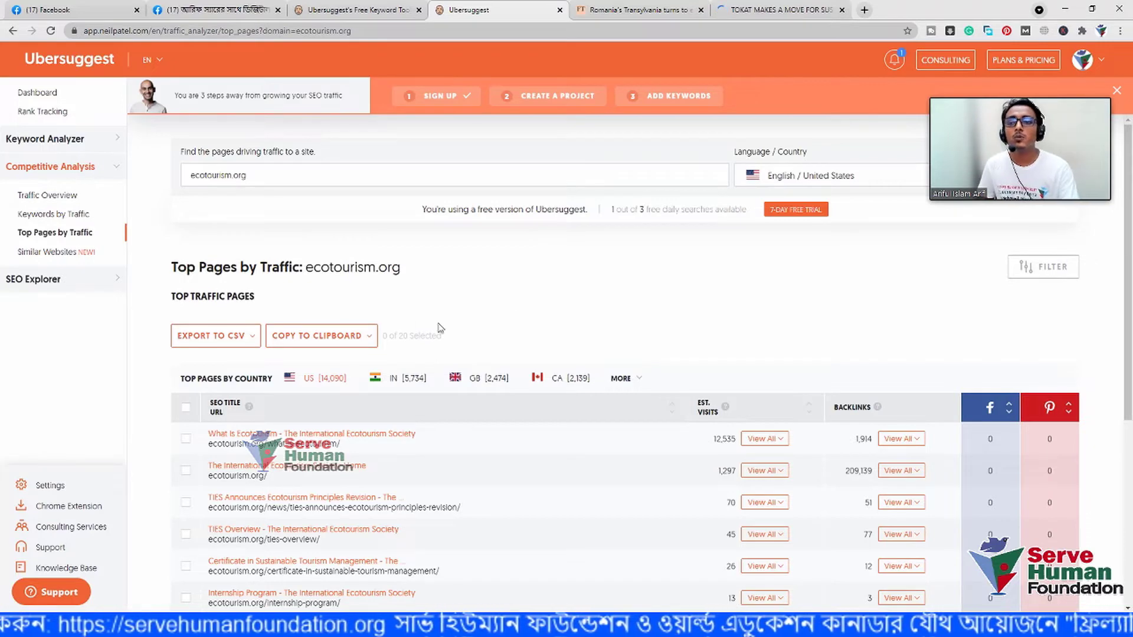
drag(249, 170, 174, 174)
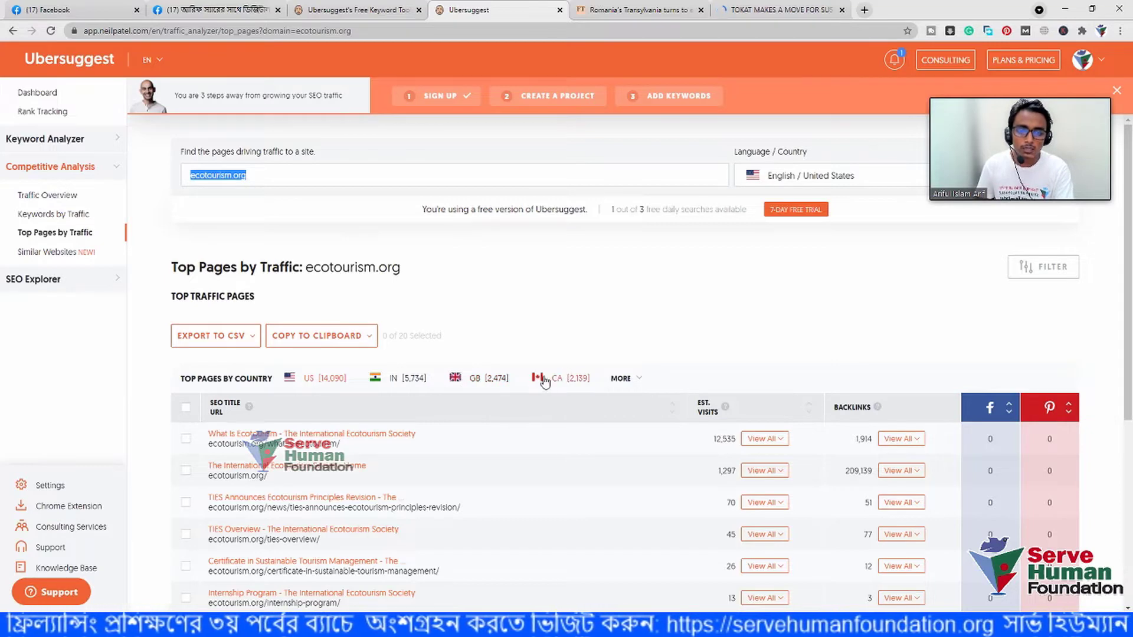
click(629, 380)
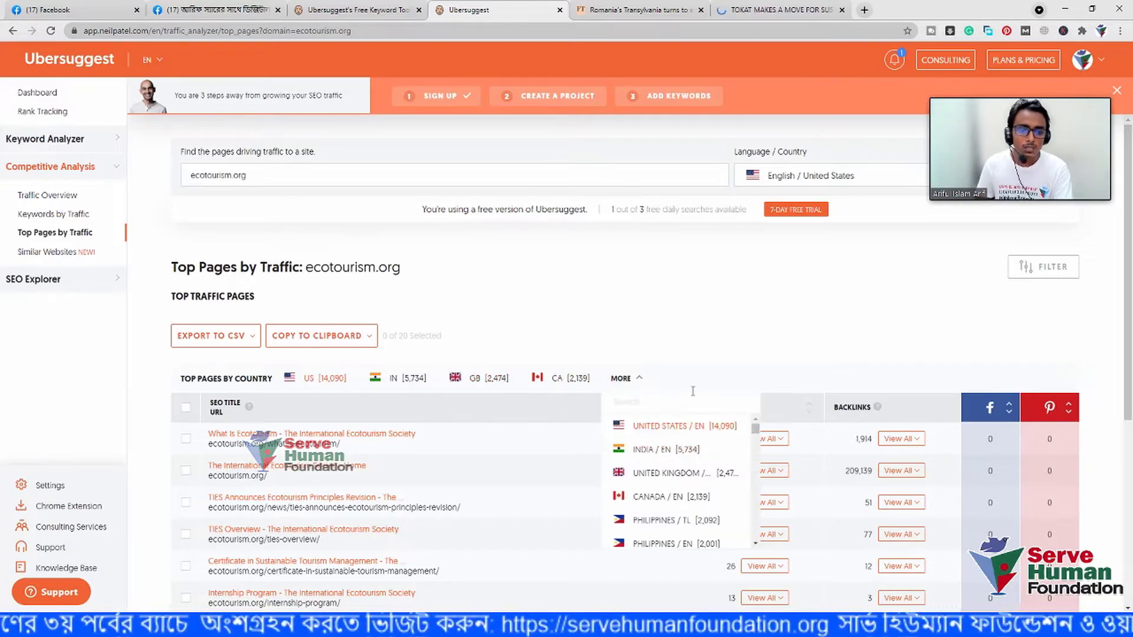
scroll(695, 475, down, 8)
scroll(695, 475, up, 3)
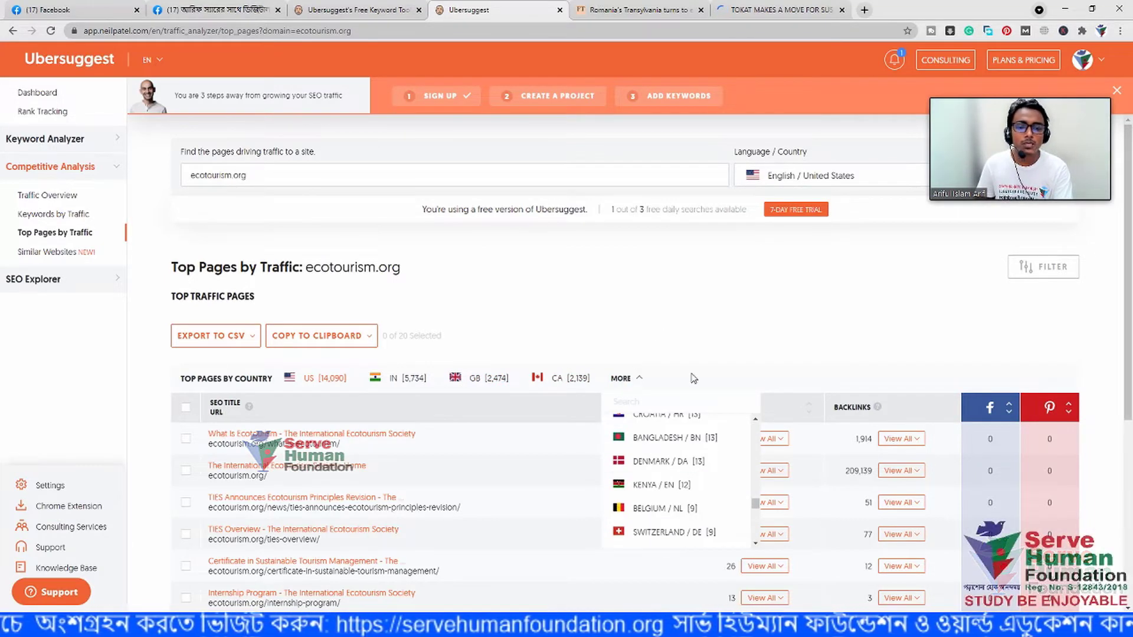
click(695, 311)
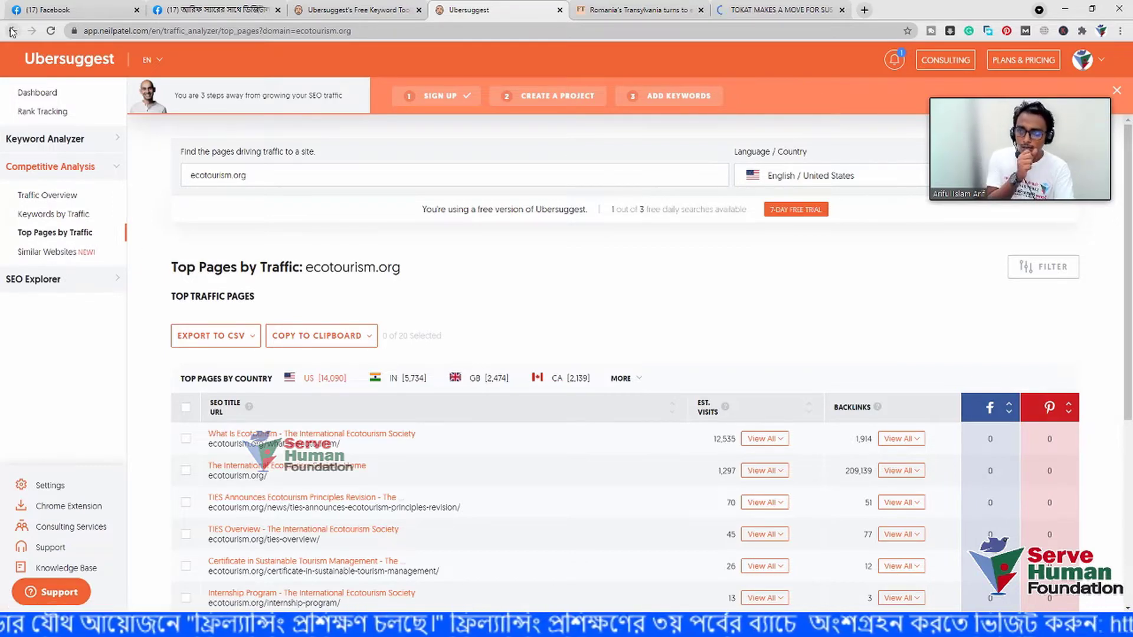
scroll(177, 354, down, 5)
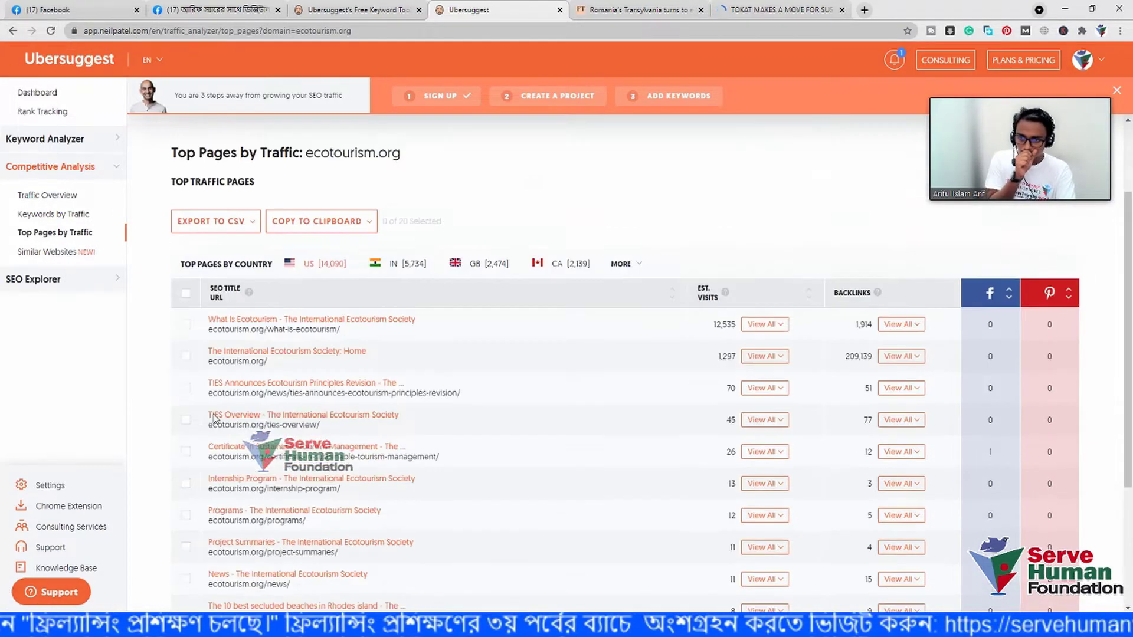
Return to the ecotourism.org traffic overview and review its SEO keywords table
click(13, 31)
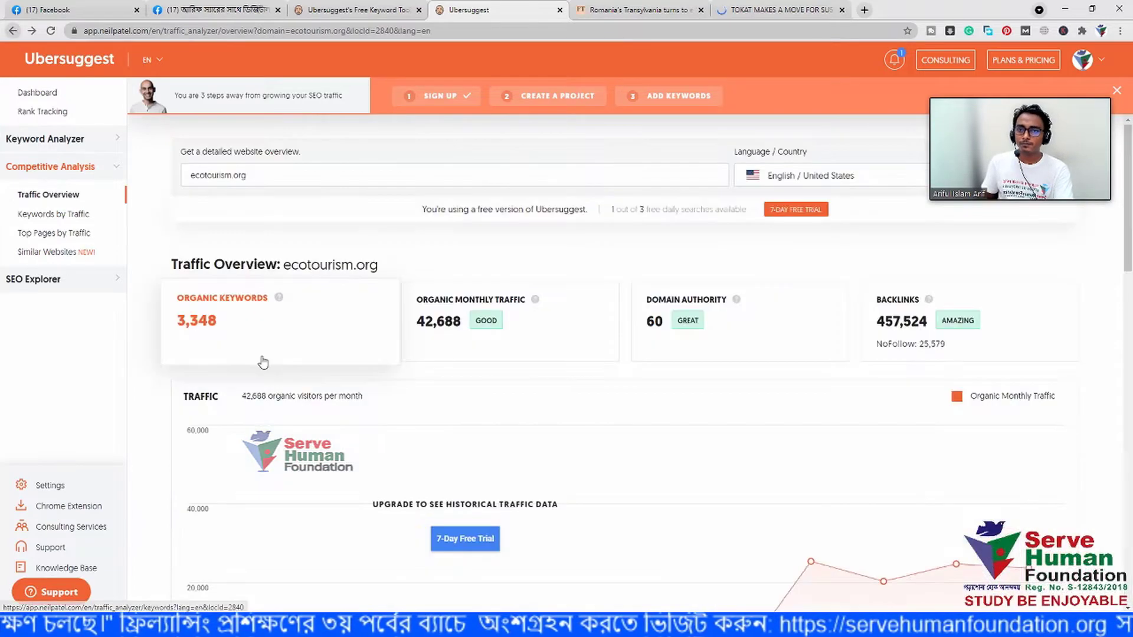
scroll(254, 317, down, 7)
scroll(255, 316, down, 10)
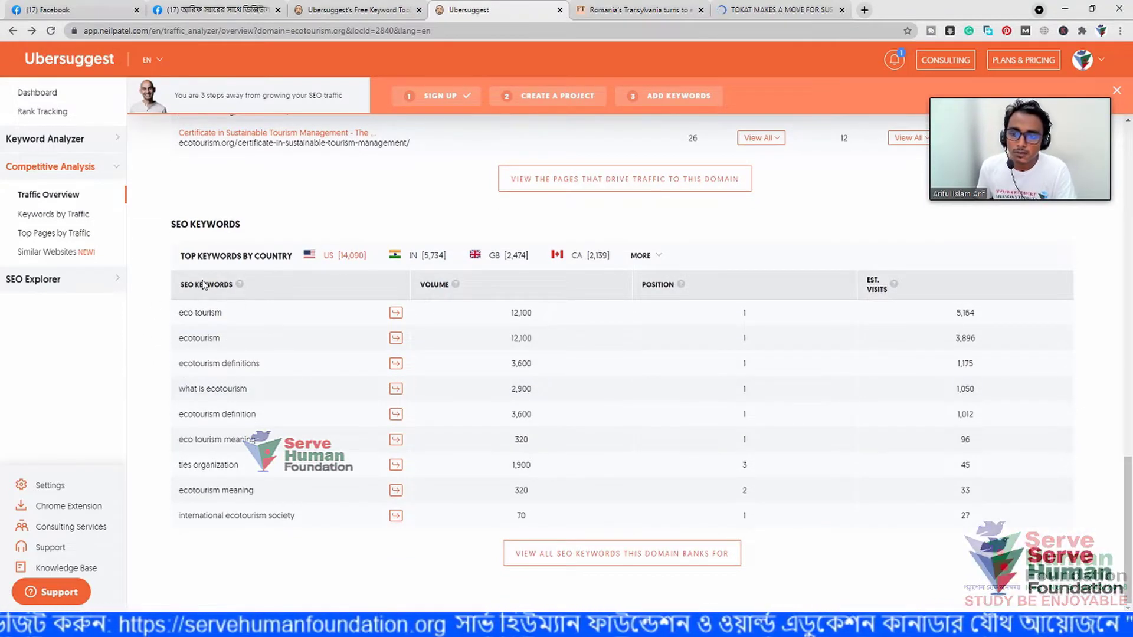
scroll(346, 372, up, 15)
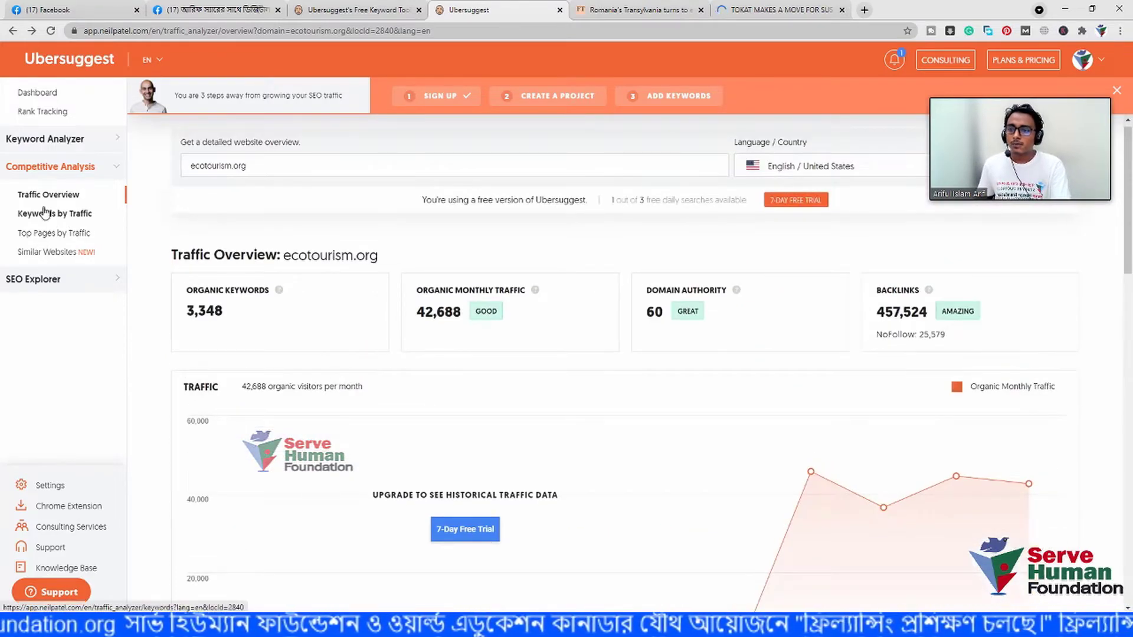
Go back to the eco tourism keyword ideas, then open and look through its content ideas
click(13, 31)
scroll(300, 357, down, 6)
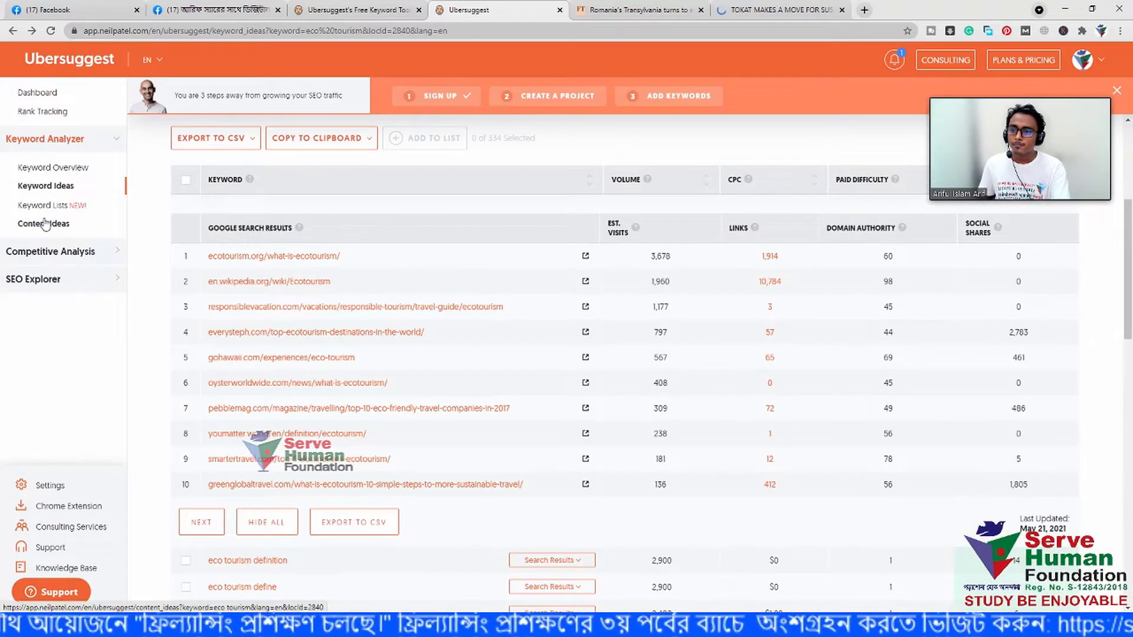
click(45, 224)
scroll(235, 337, down, 5)
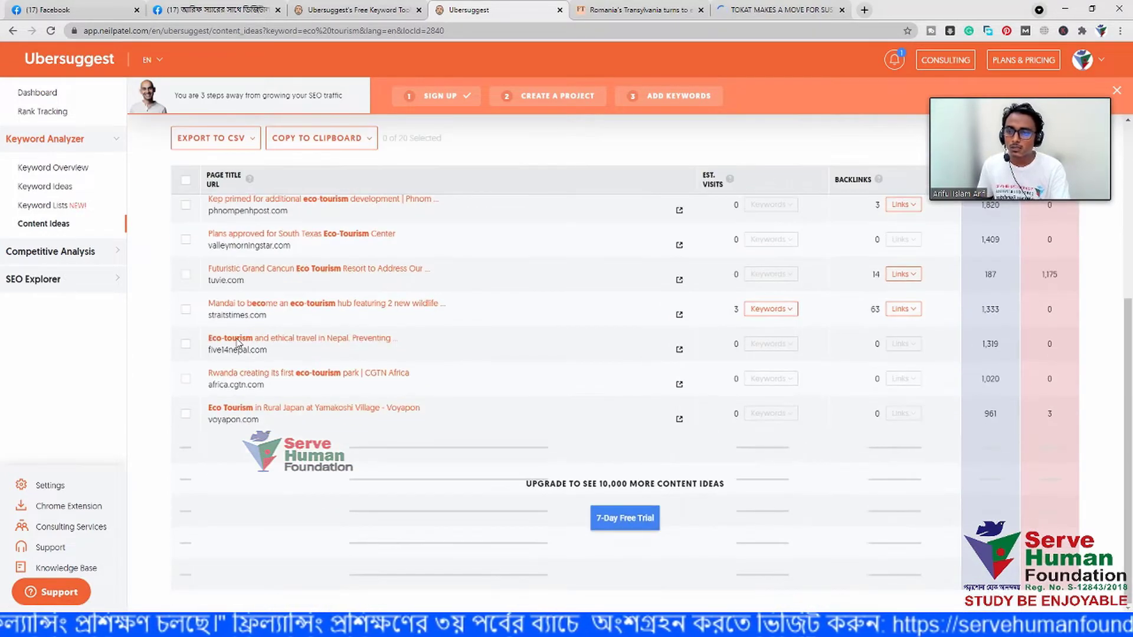
Open the empty Top Pages by Traffic report and copy the domain ecotourism.org from the Tokat article's web address
click(83, 252)
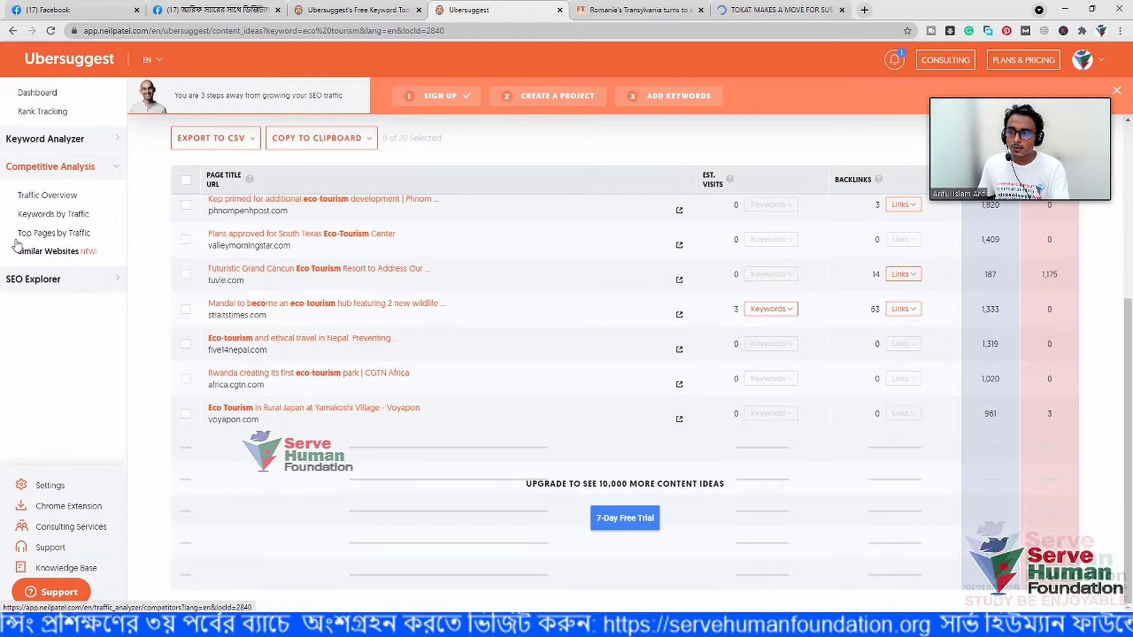
click(46, 234)
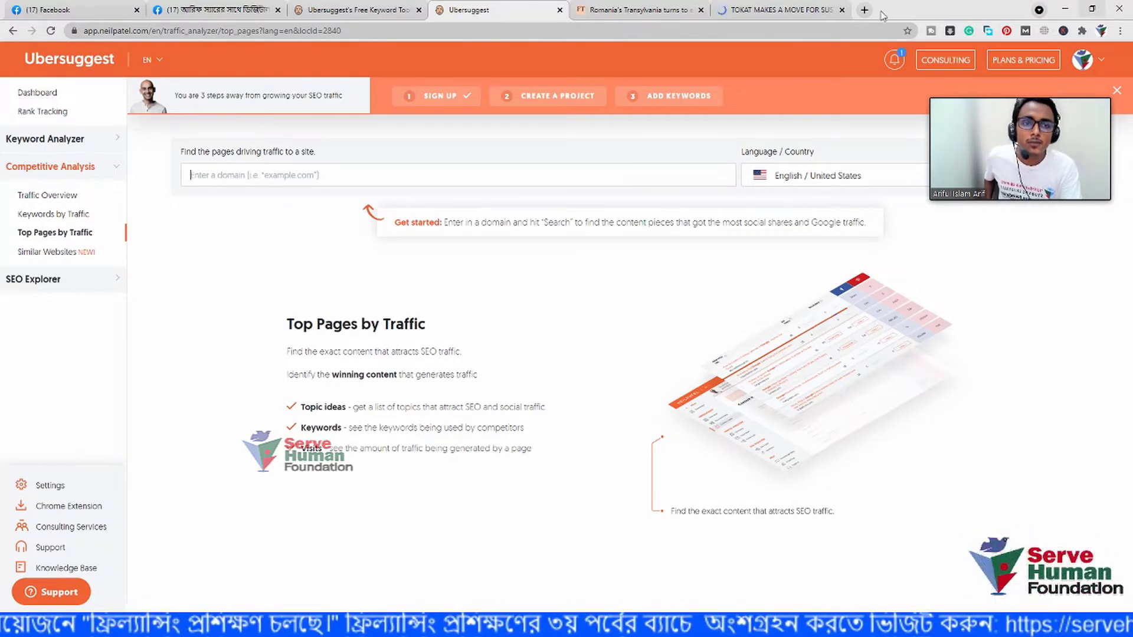
click(779, 9)
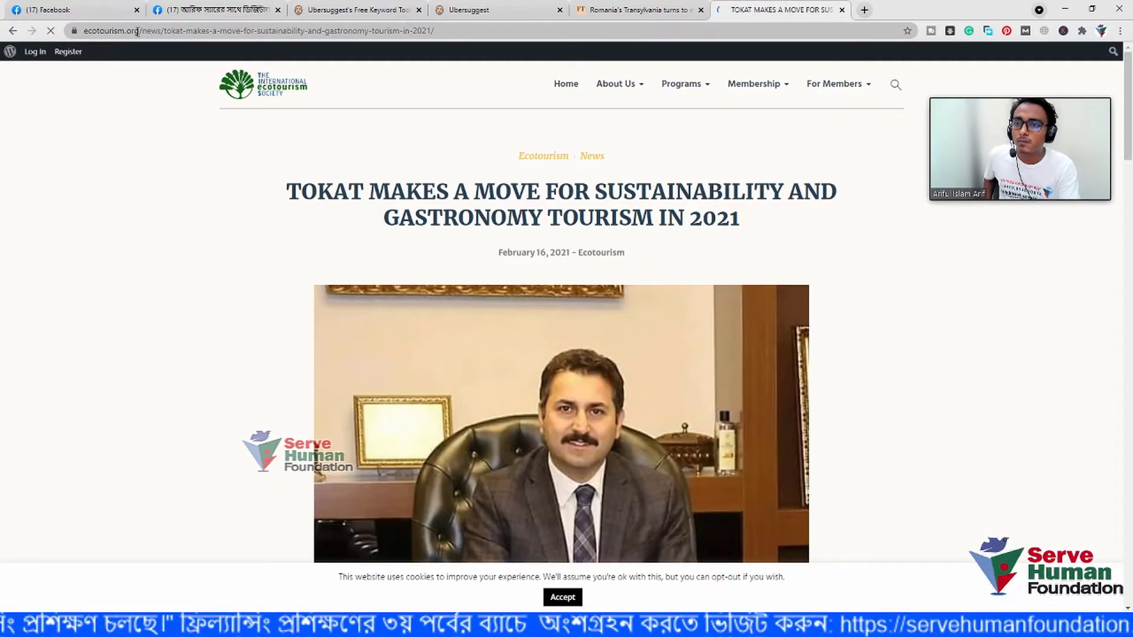
click(137, 31)
mouse_move(167, 31)
mouse_down()
mouse_move(111, 31)
mouse_move(171, 34)
mouse_up()
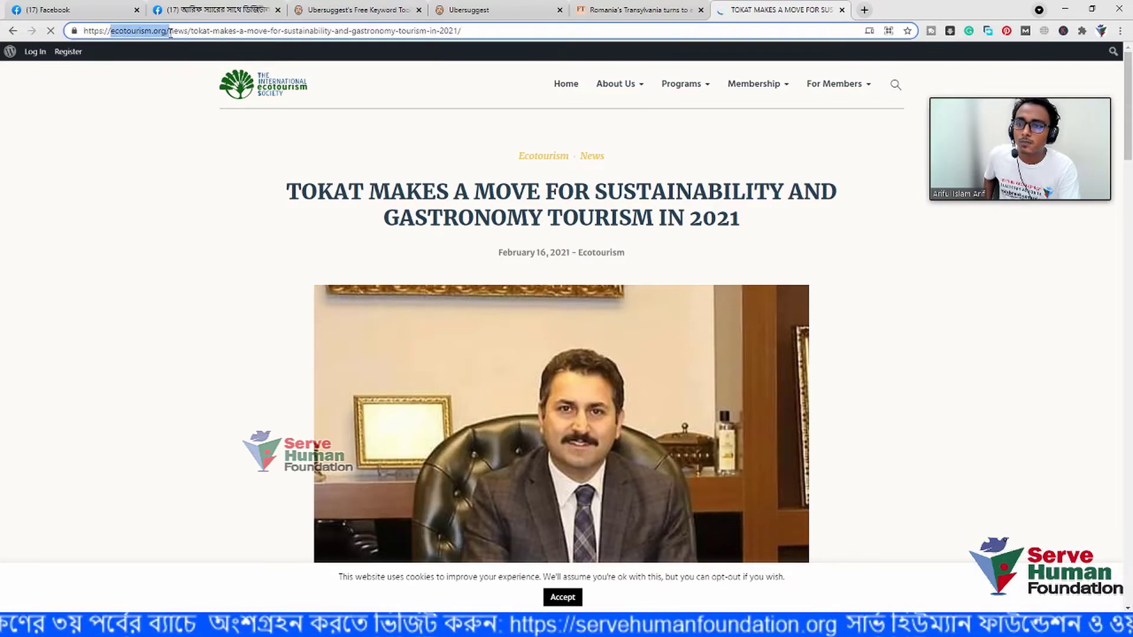
right_click(146, 32)
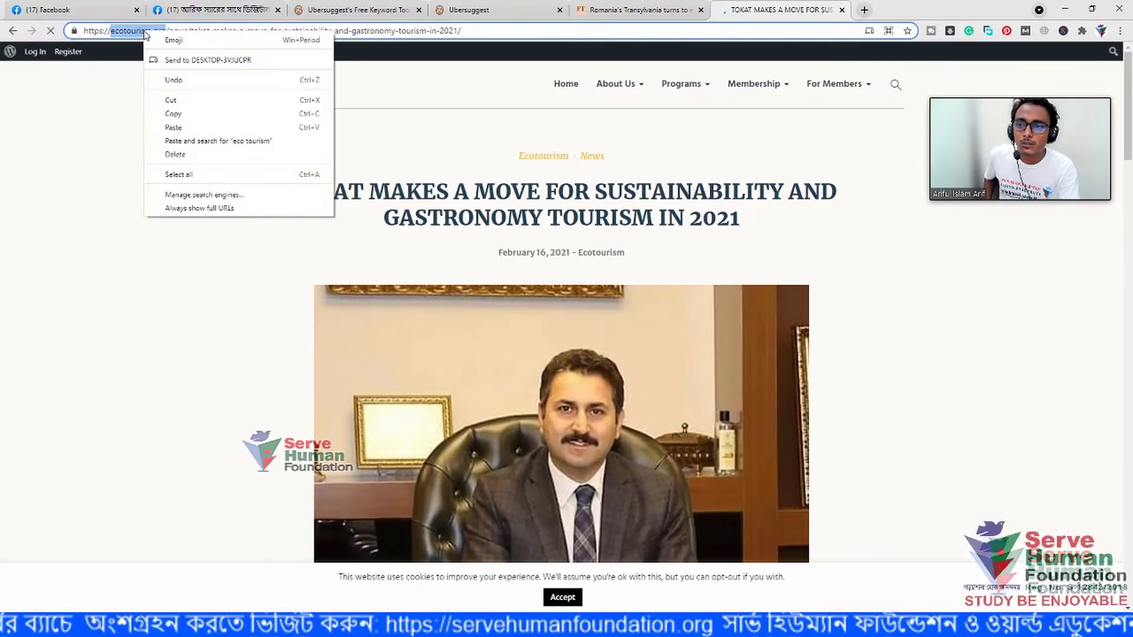
click(172, 114)
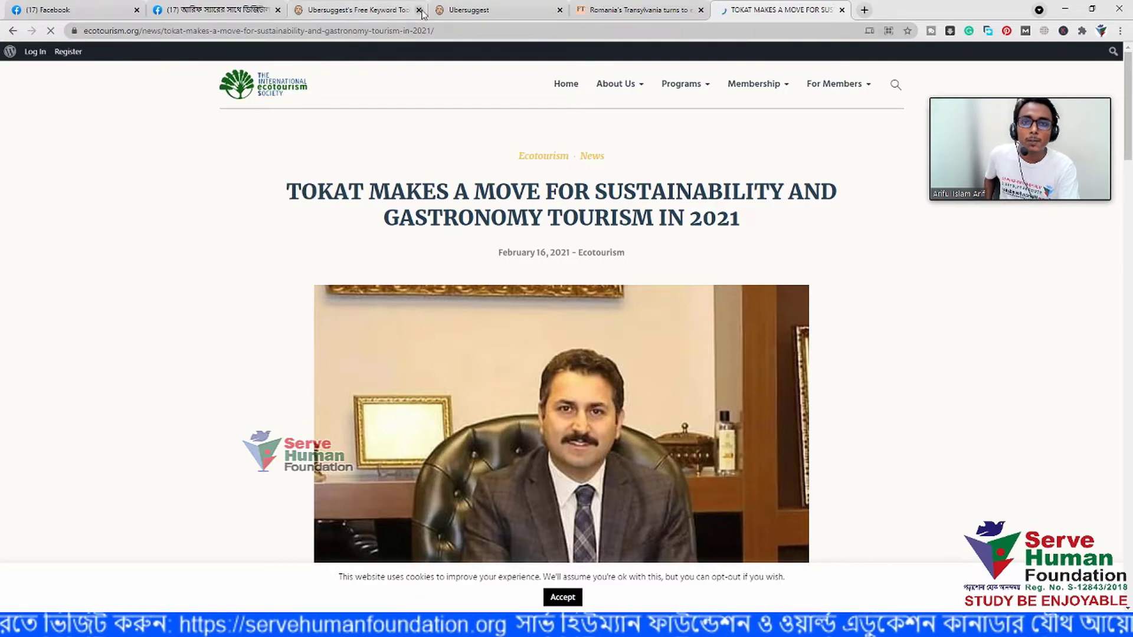
Paste ecotourism.org into the Top Pages by Traffic report and run the search
click(457, 10)
right_click(255, 179)
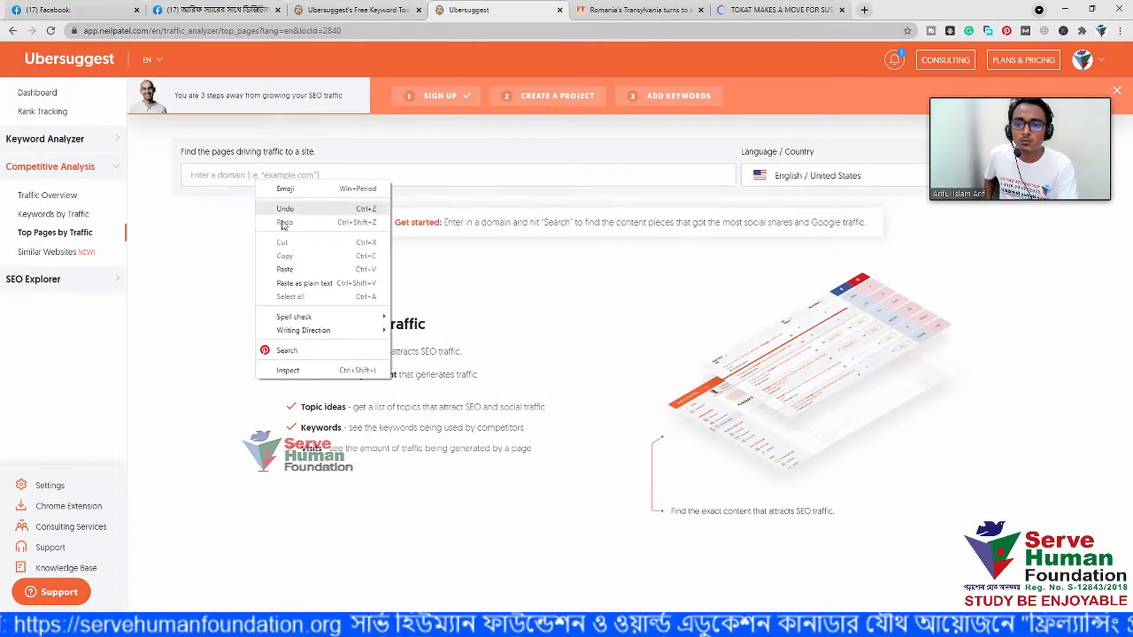
click(290, 271)
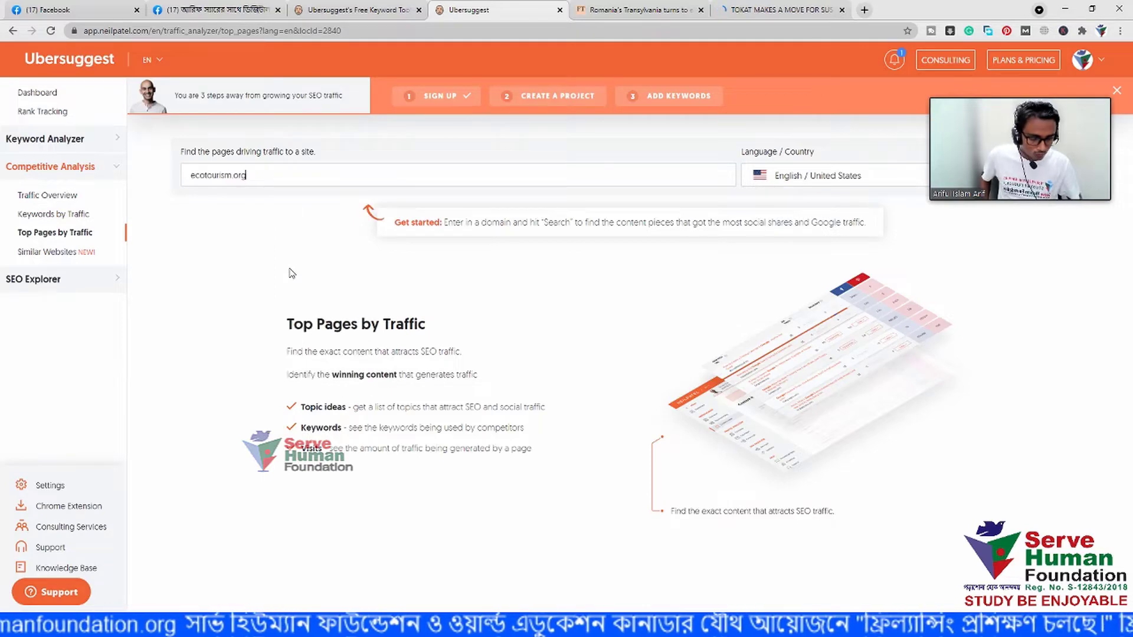
key(Return)
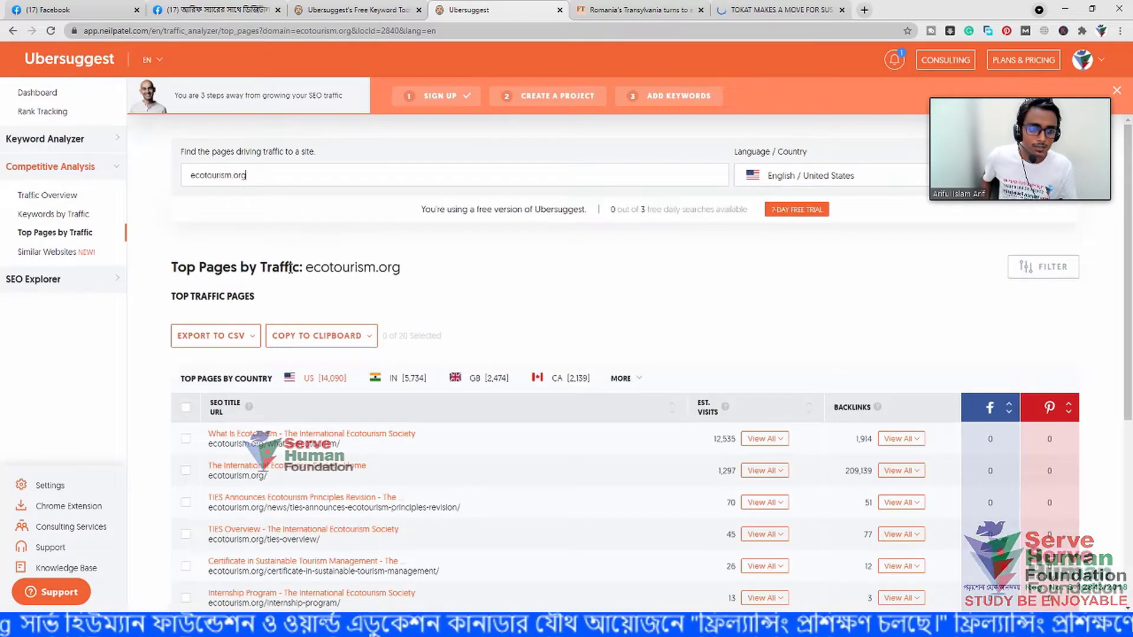
Expand the keywords behind the "What Is Ecotourism" page's estimated visits and review them
click(765, 438)
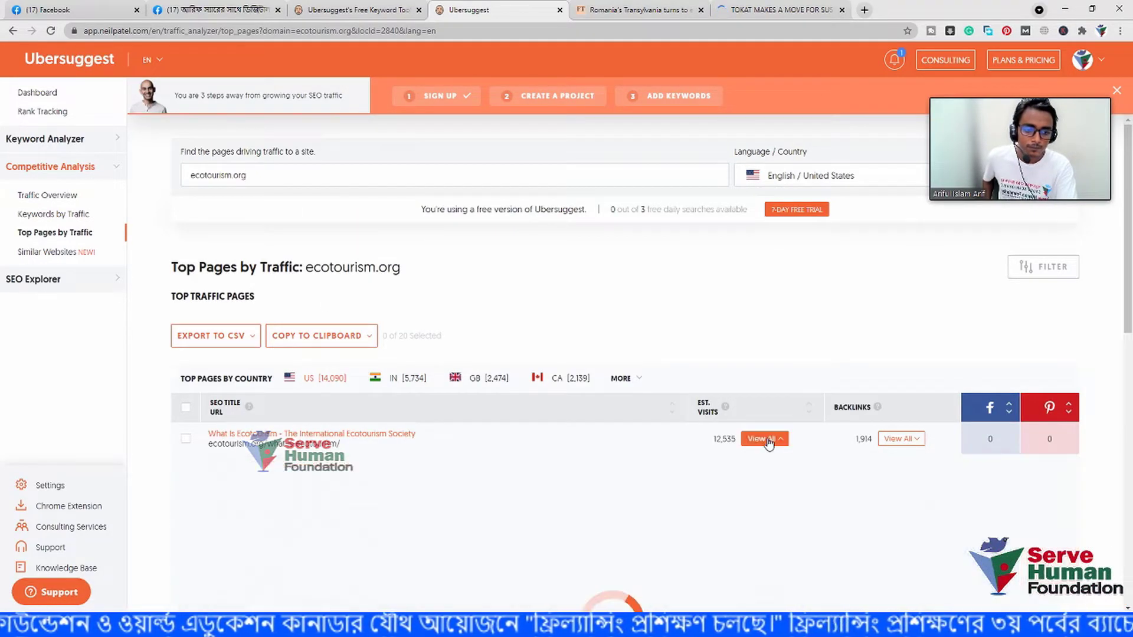
scroll(413, 484, down, 3)
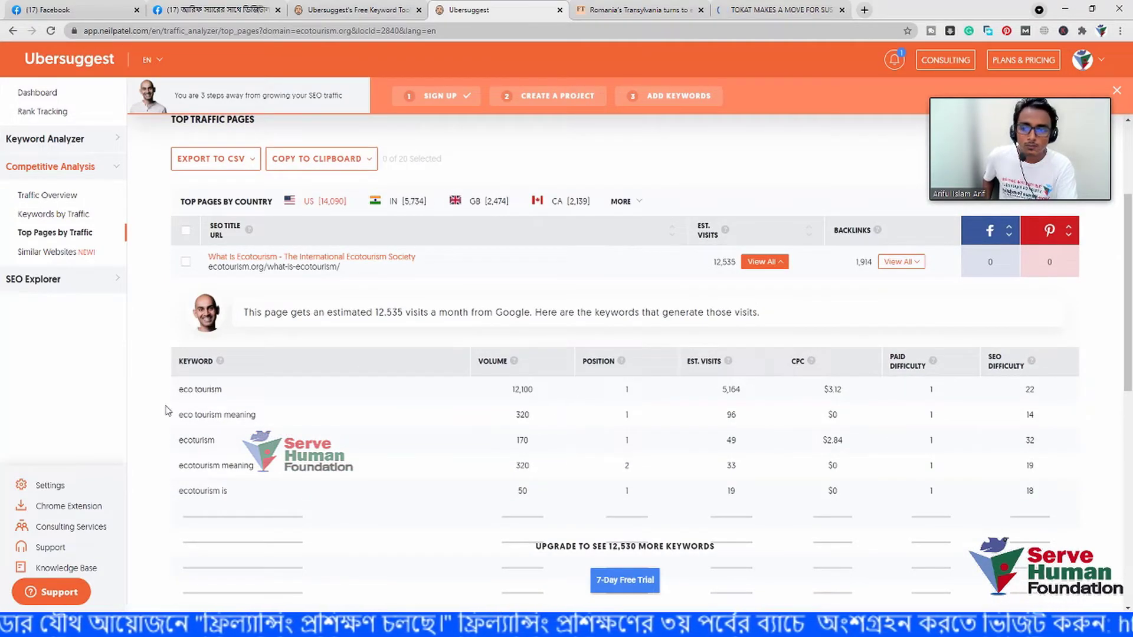
scroll(407, 422, up, 3)
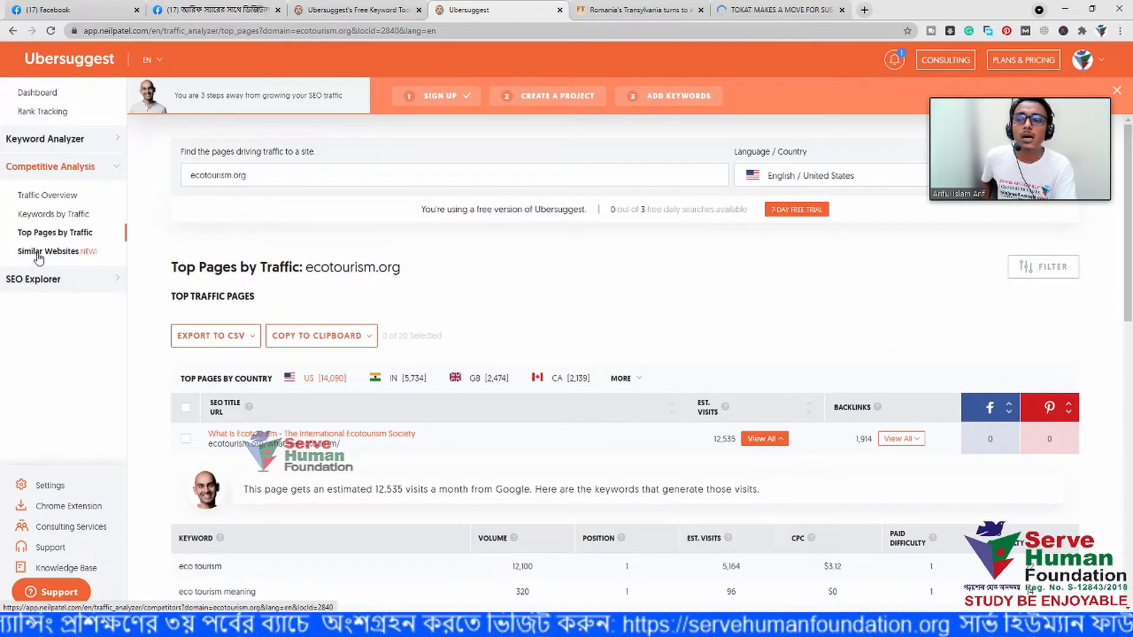
Open the similar websites report for ecotourism.org and examine the competing domains, monthly traffic chart and comparison table
click(39, 257)
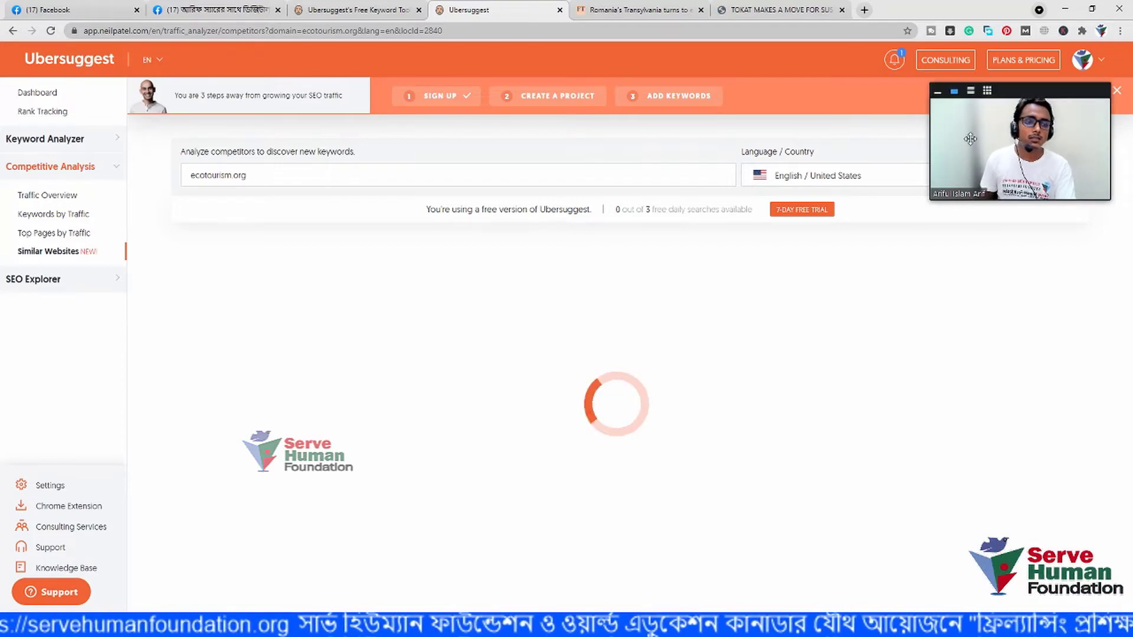
drag(1034, 118, 1027, 235)
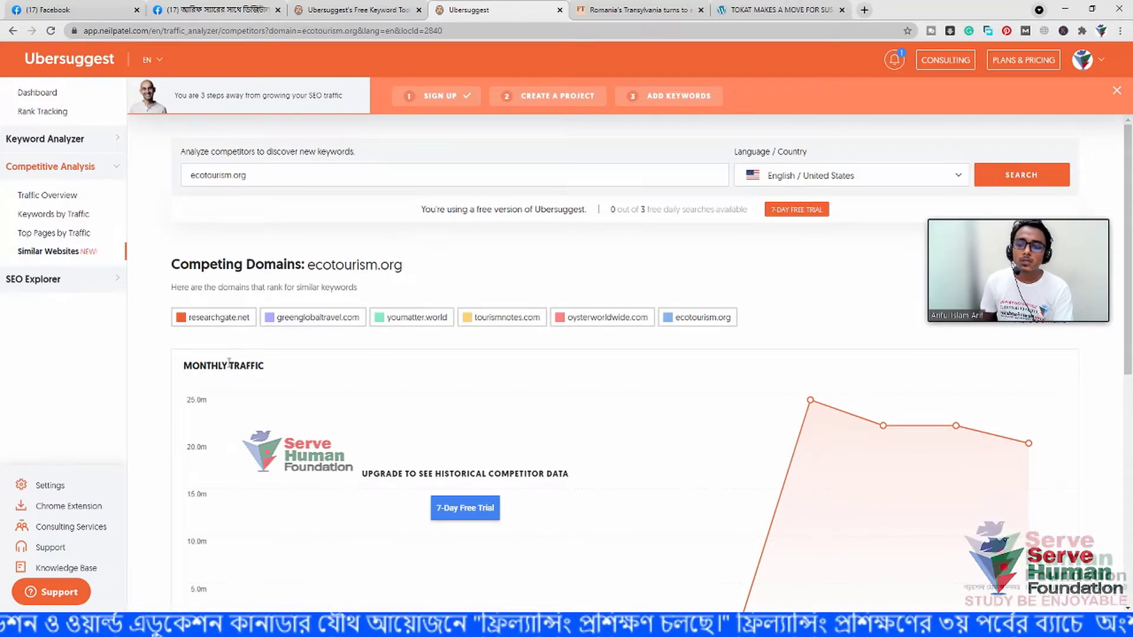
scroll(313, 371, down, 2)
scroll(313, 371, down, 5)
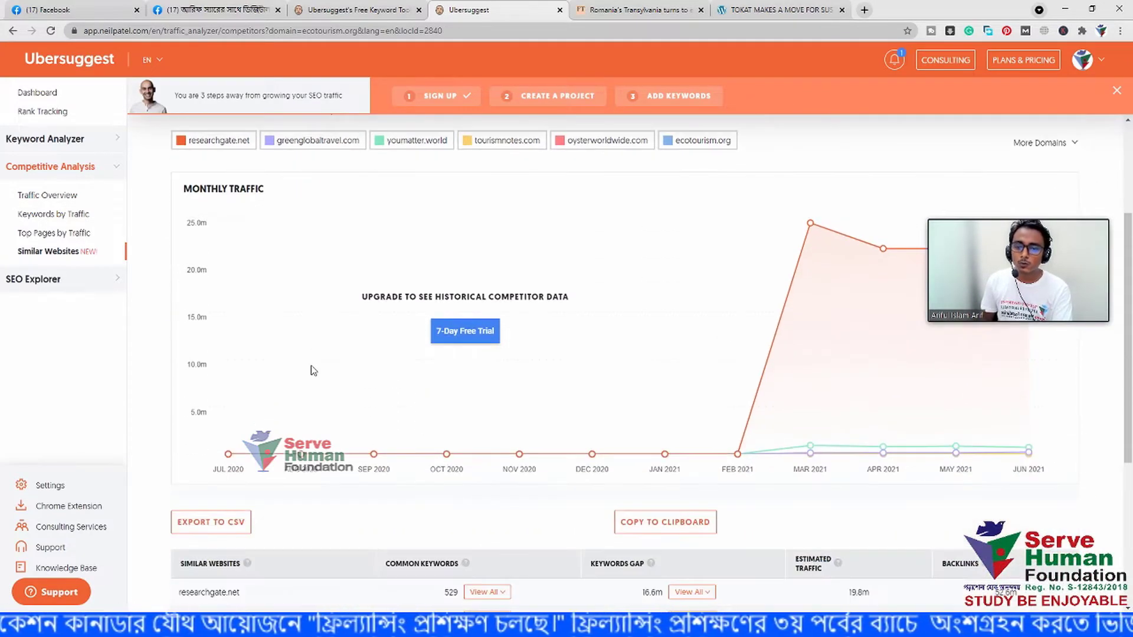
scroll(263, 342, up, 3)
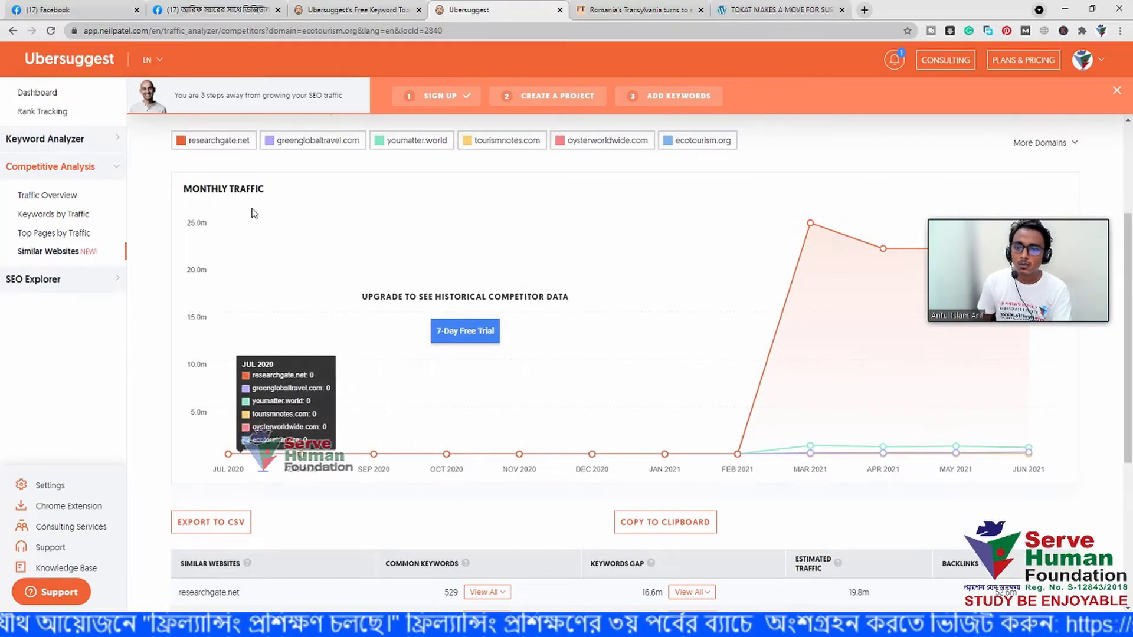
scroll(224, 272, down, 1)
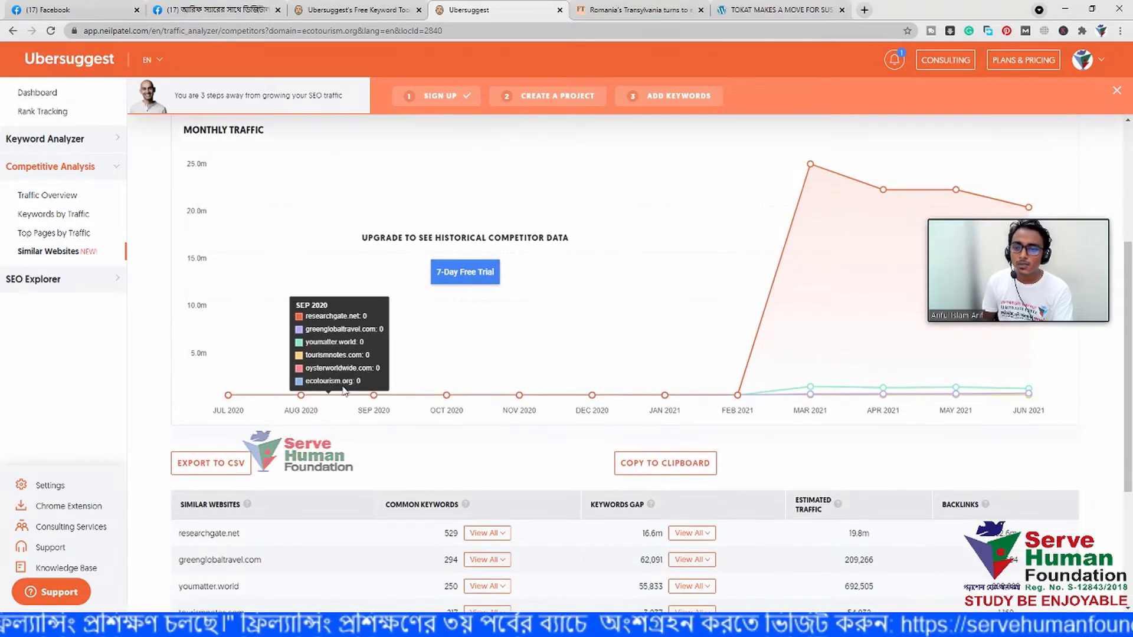
Open YouTube in a new incognito window
scroll(534, 416, down, 3)
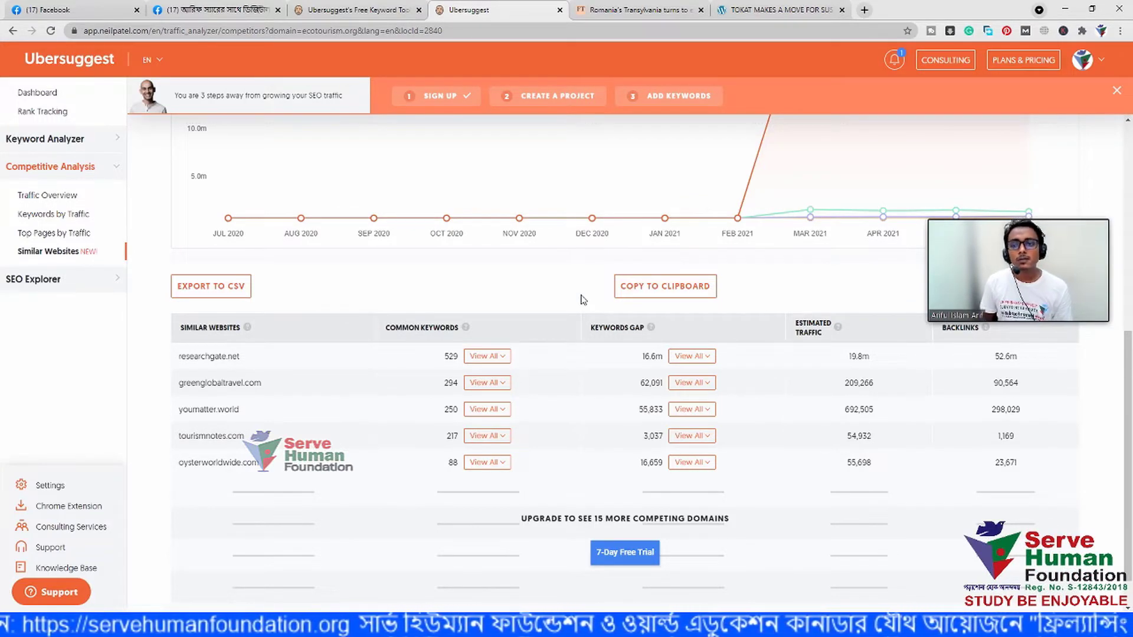
click(1120, 30)
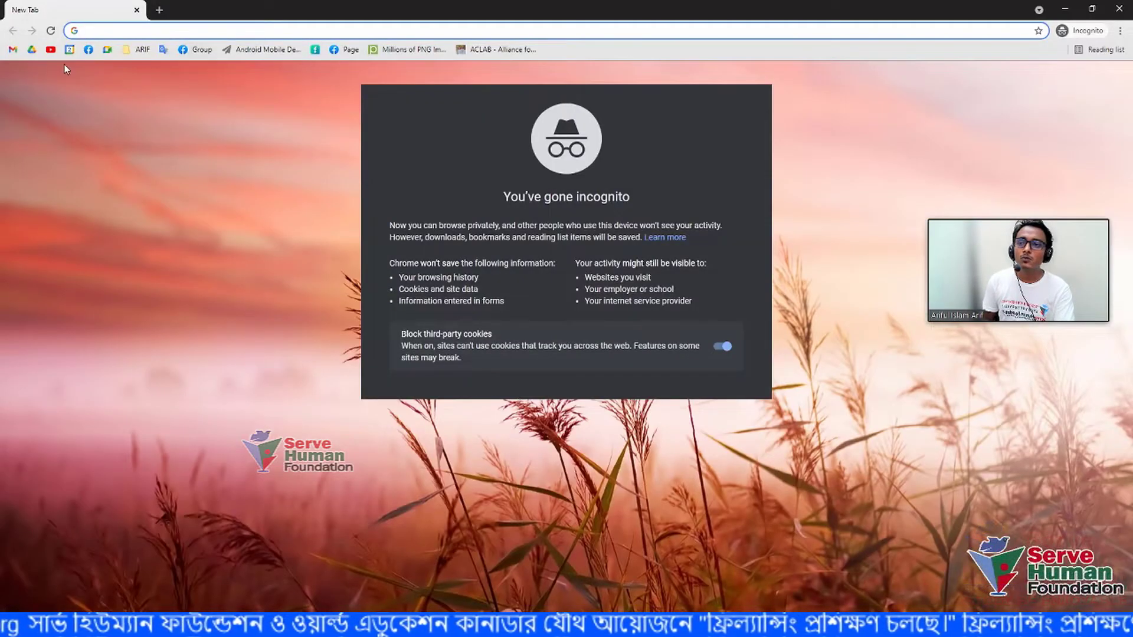
click(51, 50)
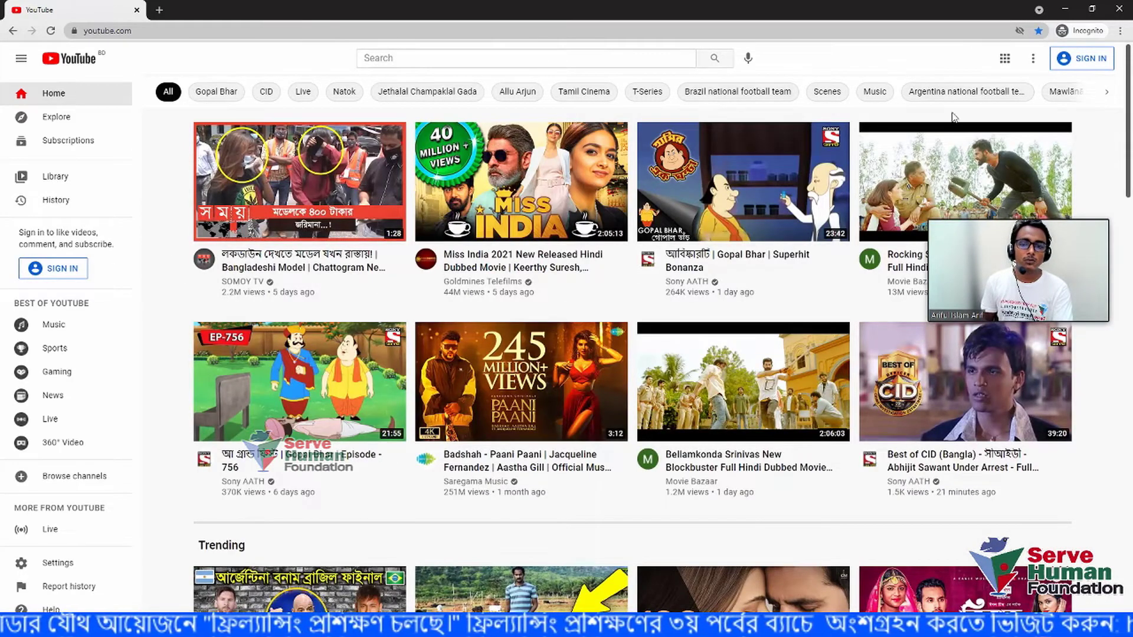
Search YouTube for "SEO free keyword research tool"
click(397, 54)
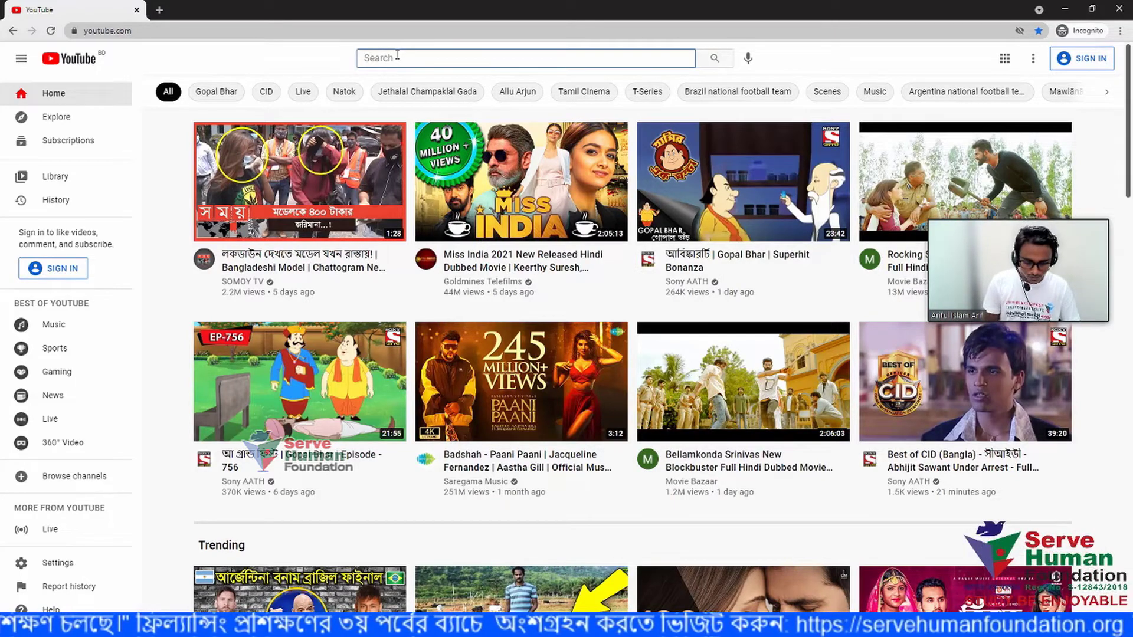
text(S)
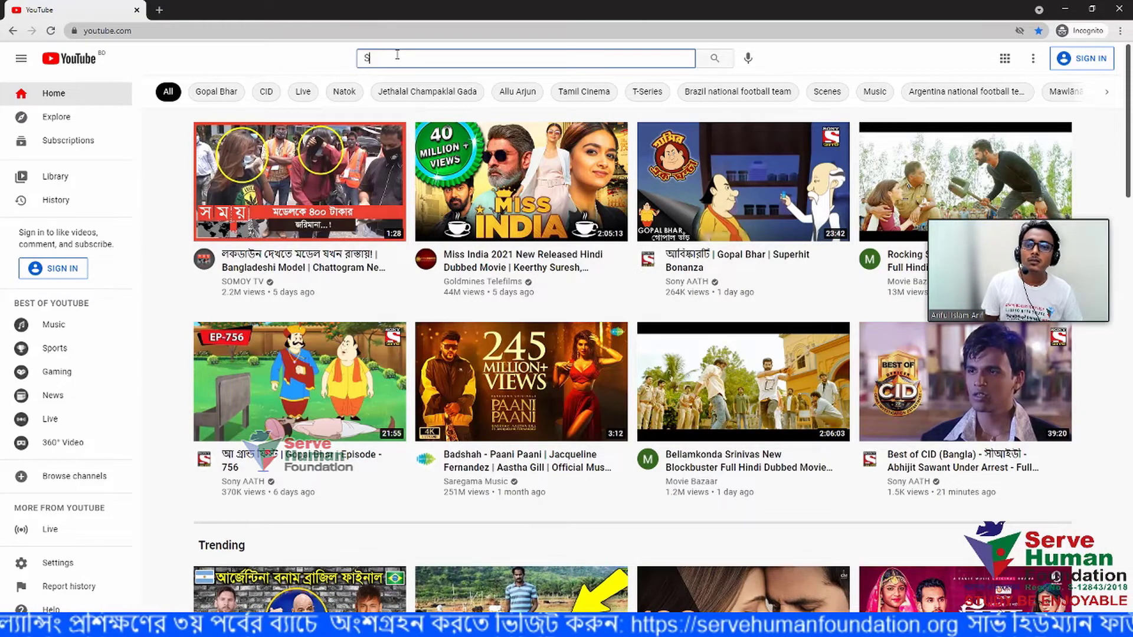
text(EO fr)
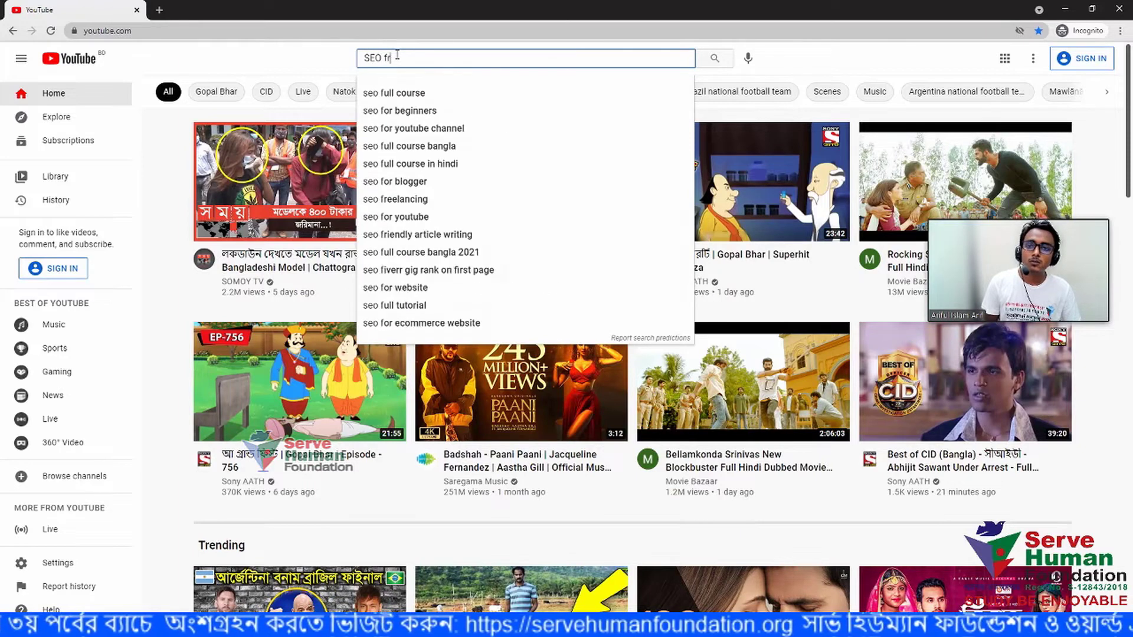
text(ee keywor)
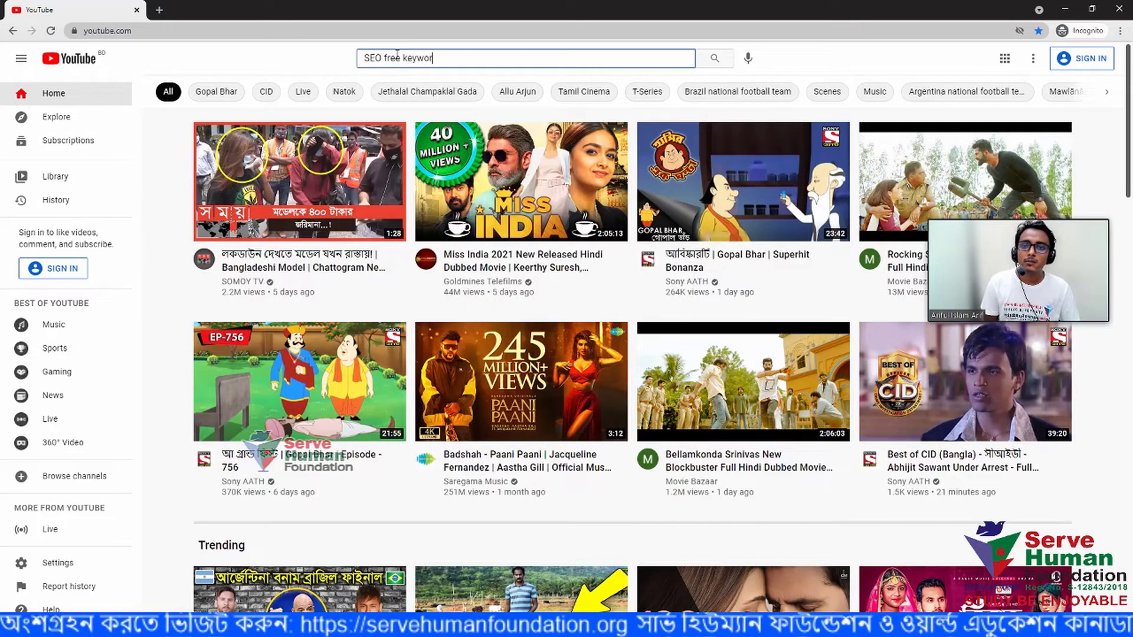
text(d re)
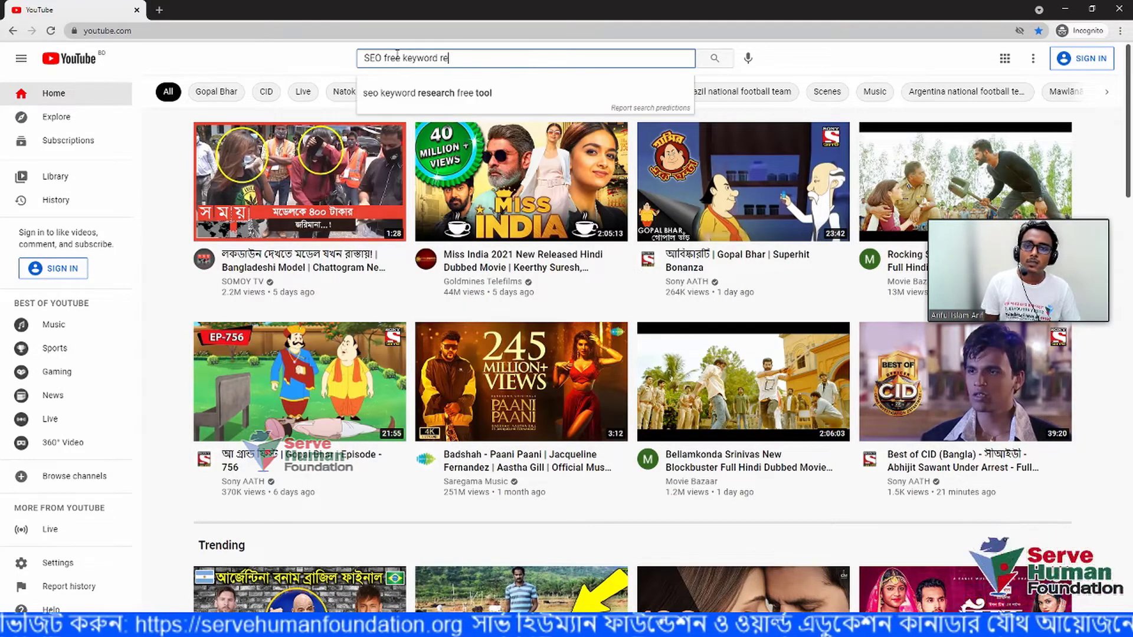
text(se)
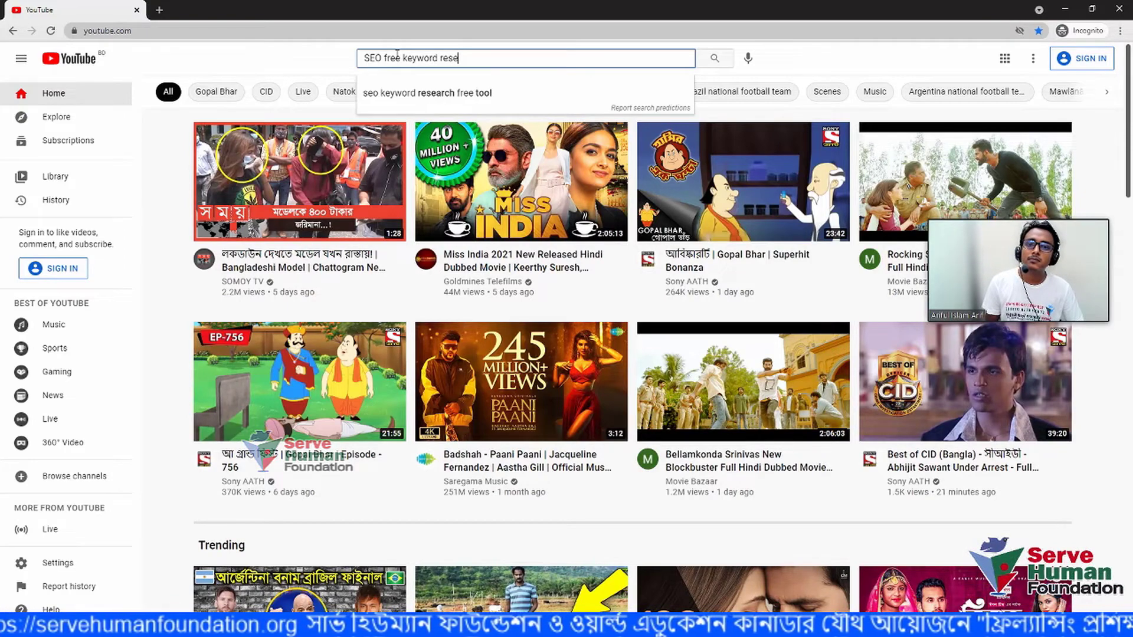
text(arch tool)
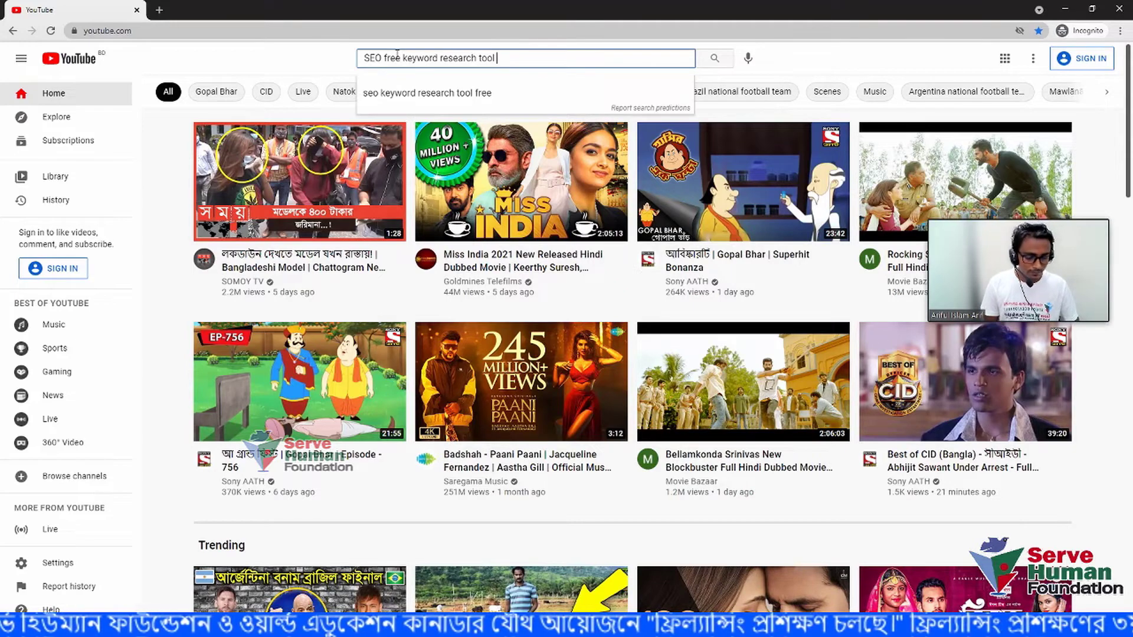
key(Return)
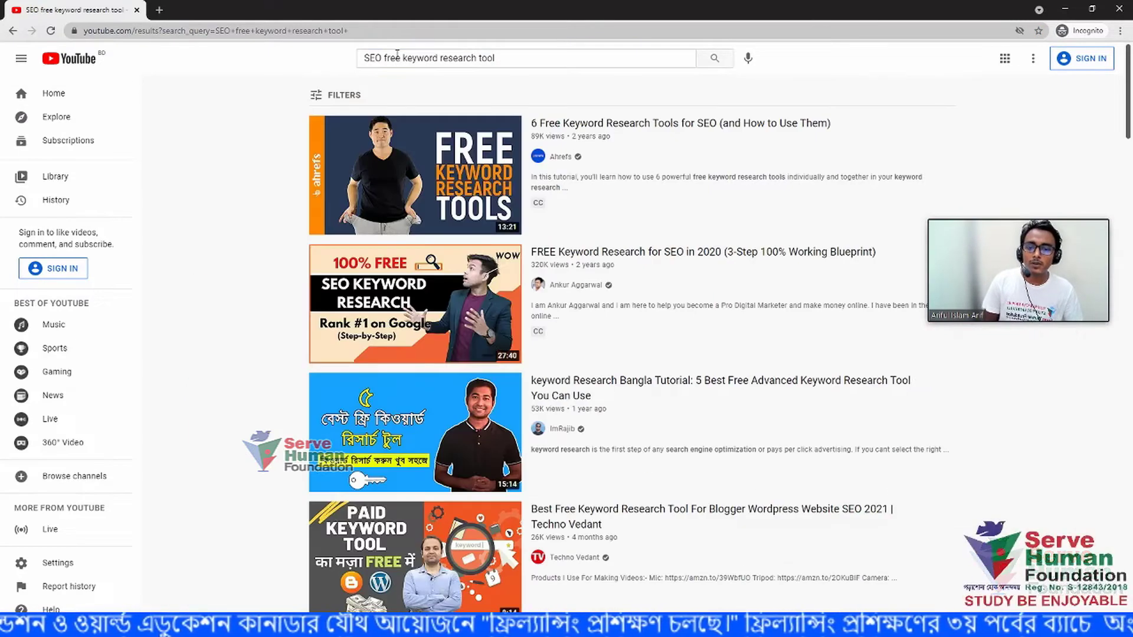
Examine where the Serve Human Foundation video "SEO Free Keyword Research Tools and Methods" ranks among the competing search results
scroll(311, 413, down, 6)
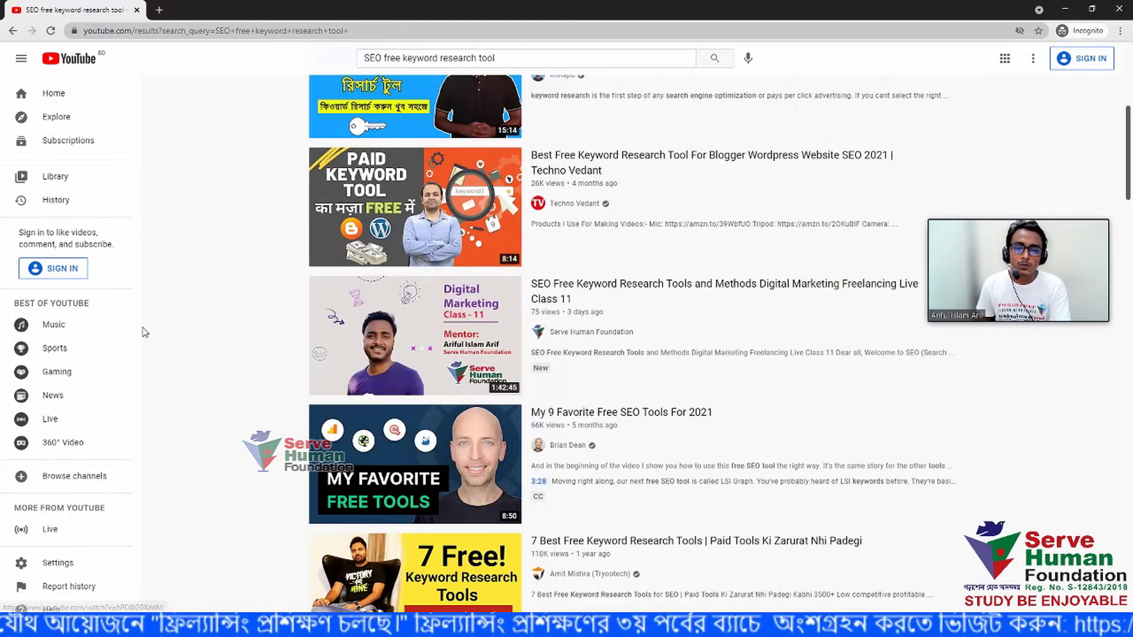
mouse_move(315, 350)
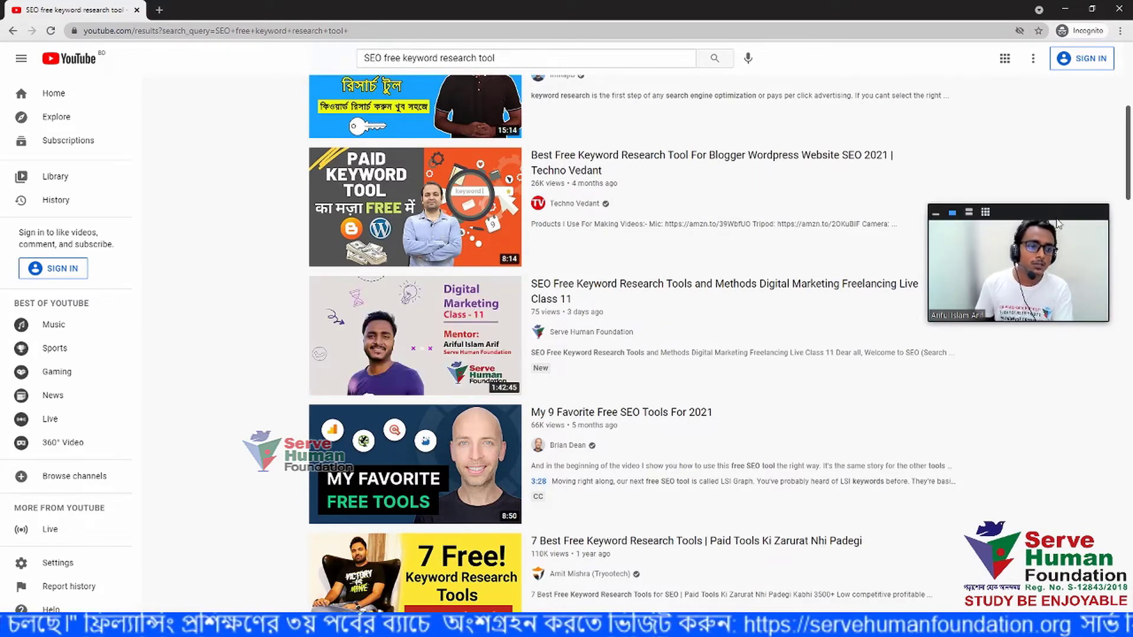
drag(1058, 223, 1067, 156)
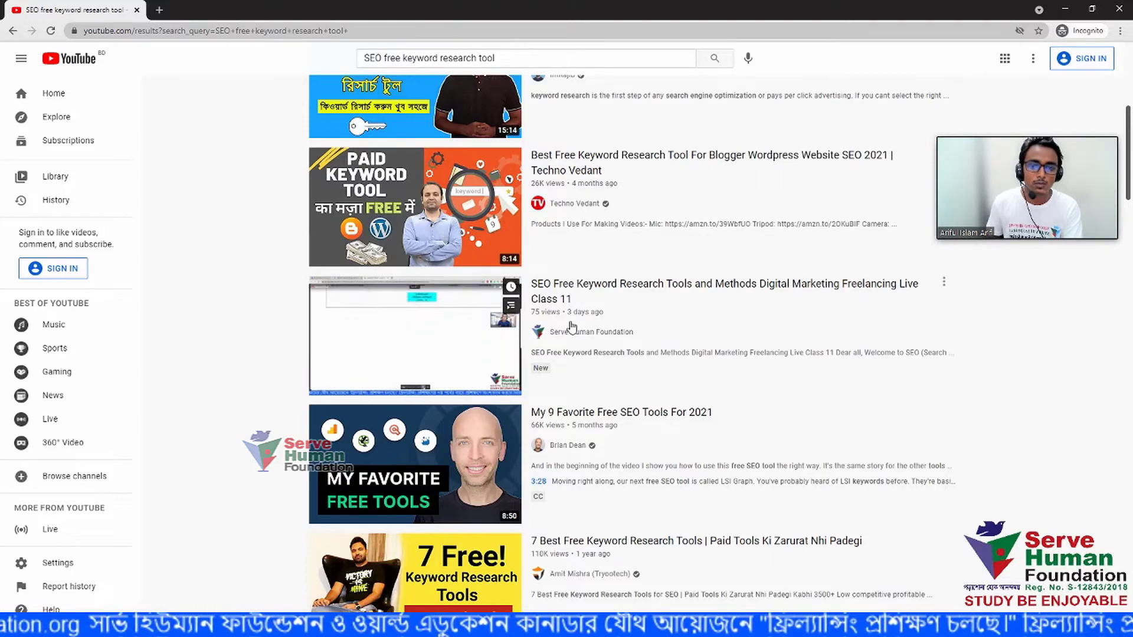
scroll(571, 326, up, 6)
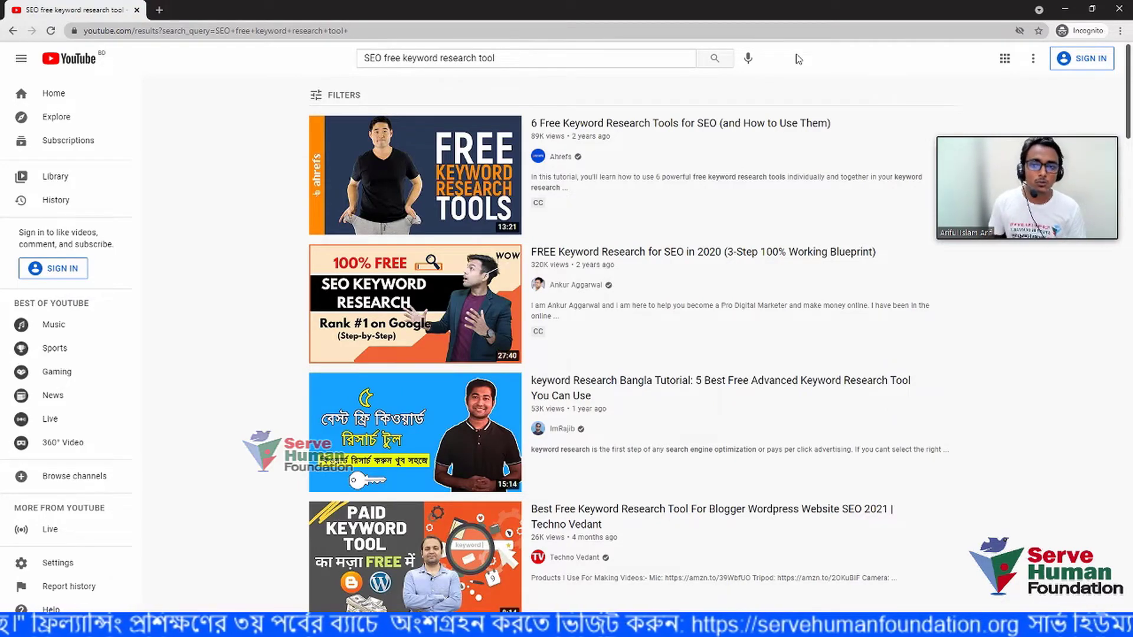
scroll(418, 338, down, 5)
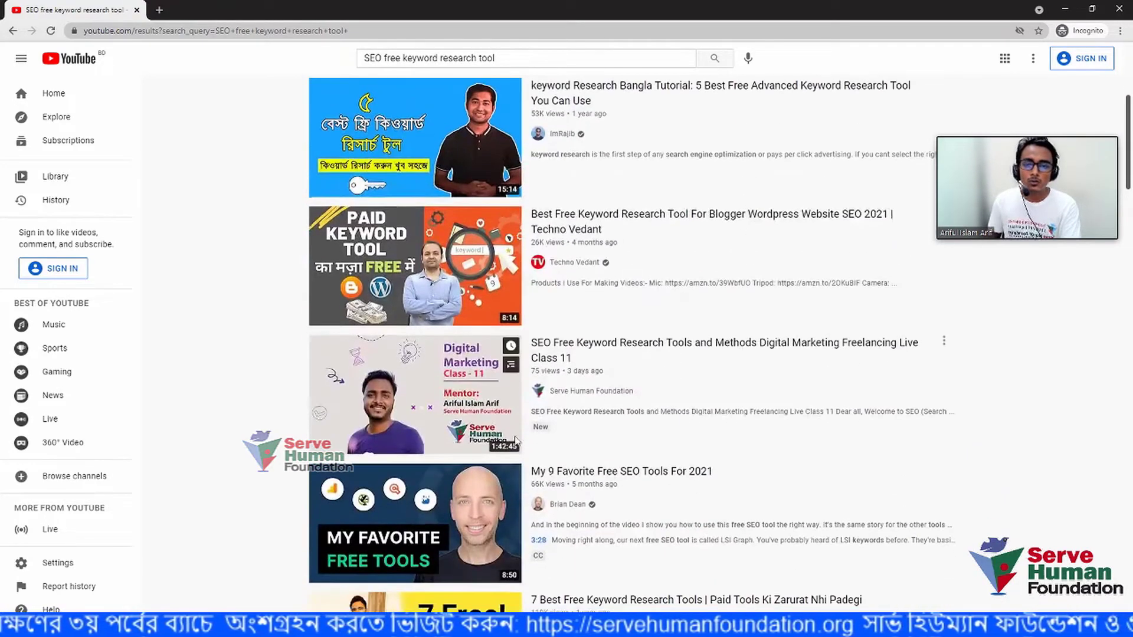
scroll(418, 338, down, 1)
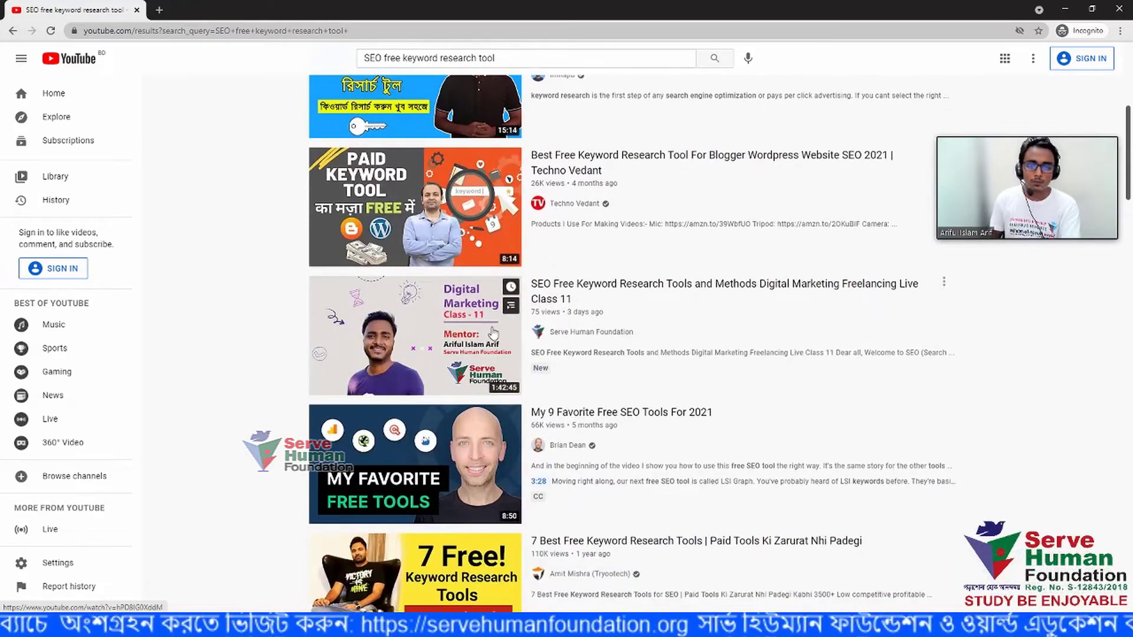
scroll(376, 303, up, 6)
scroll(376, 302, down, 4)
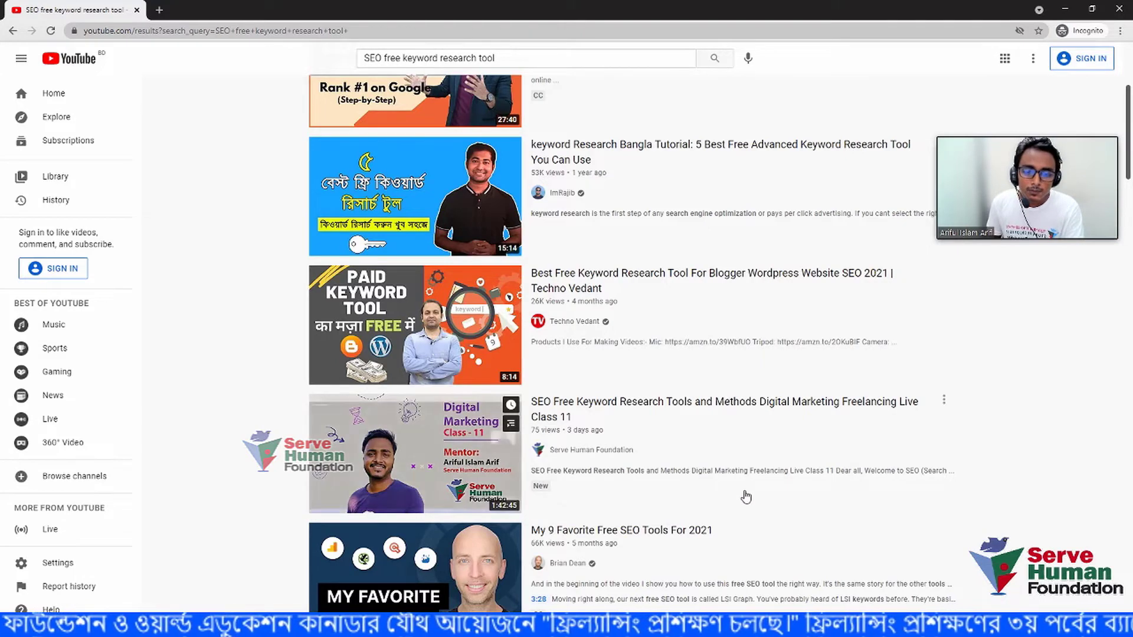
scroll(632, 425, down, 2)
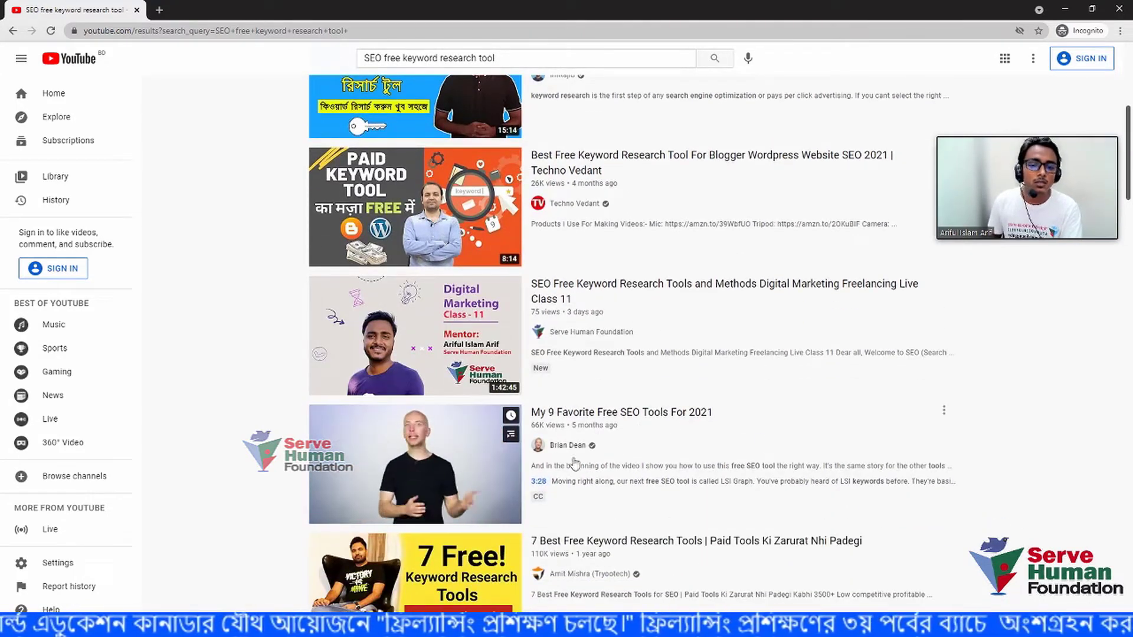
scroll(582, 450, down, 2)
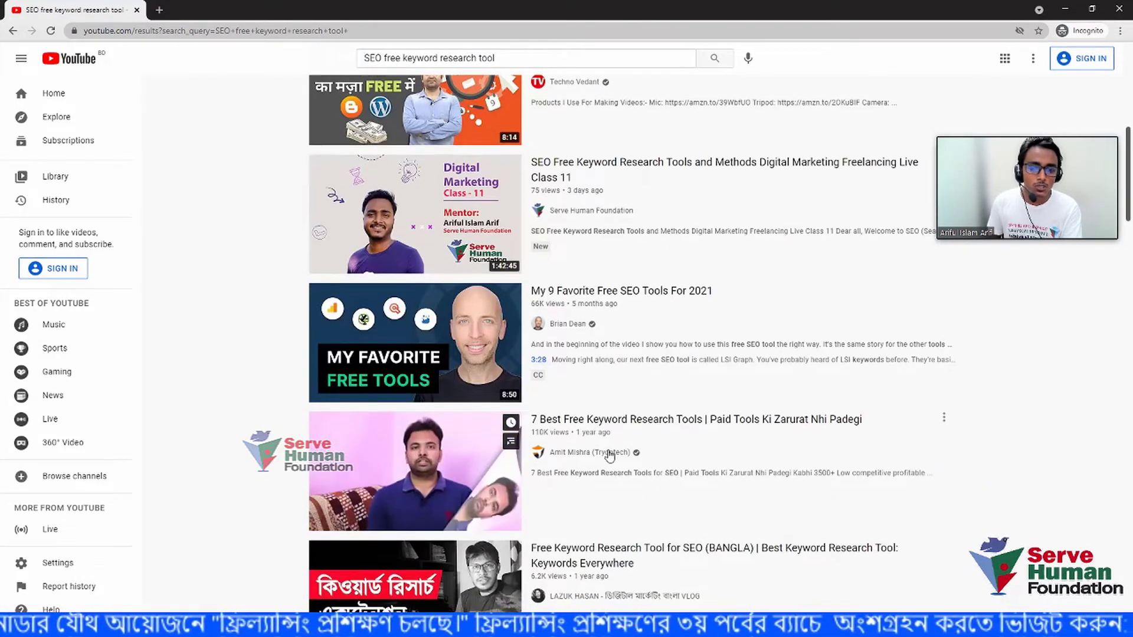
scroll(607, 455, down, 7)
scroll(605, 349, down, 2)
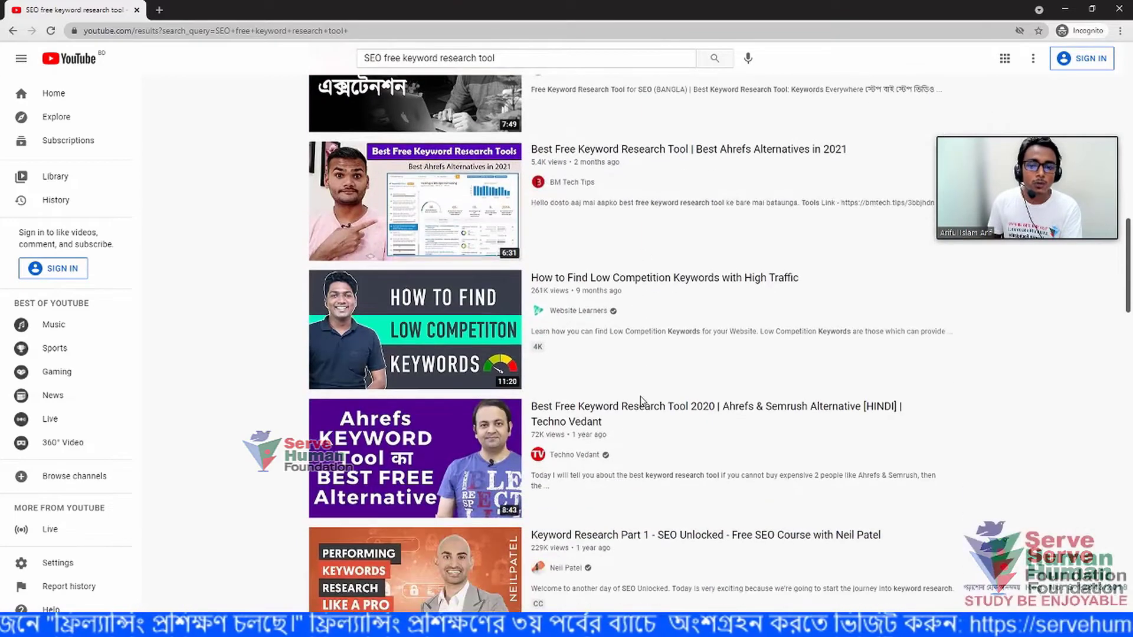
scroll(604, 349, up, 9)
scroll(604, 349, up, 6)
scroll(604, 348, down, 2)
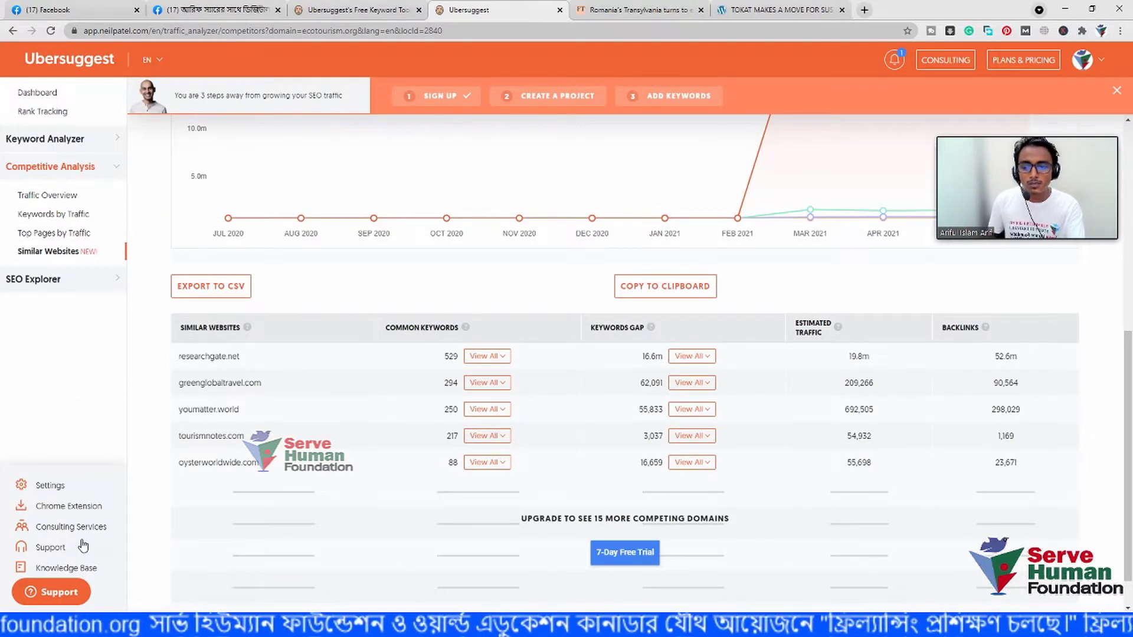
click(1121, 33)
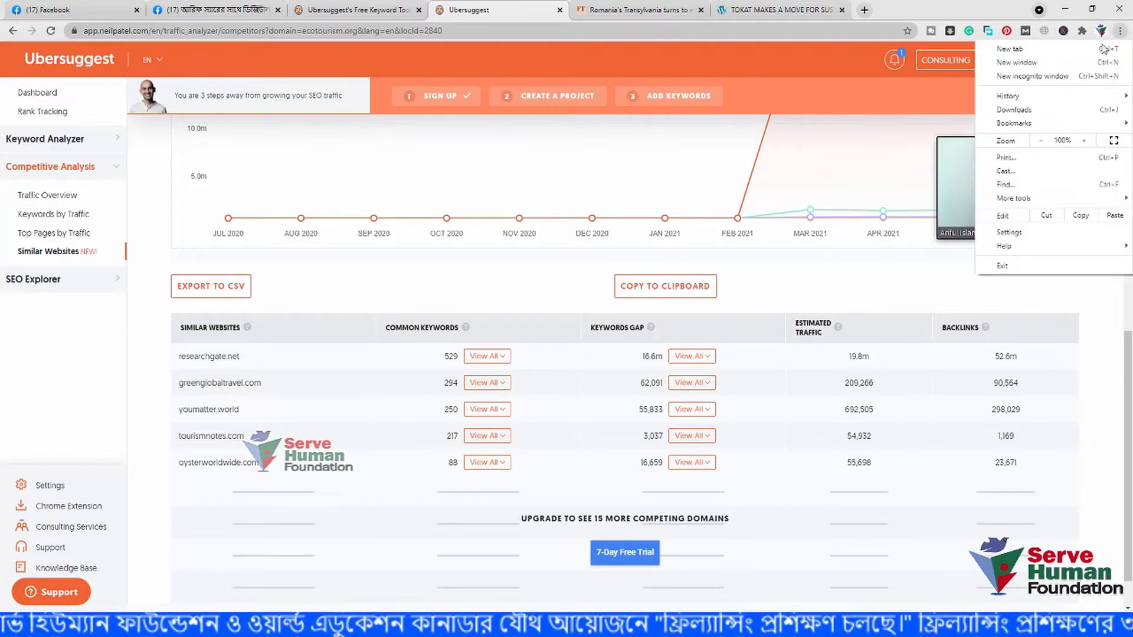
click(998, 76)
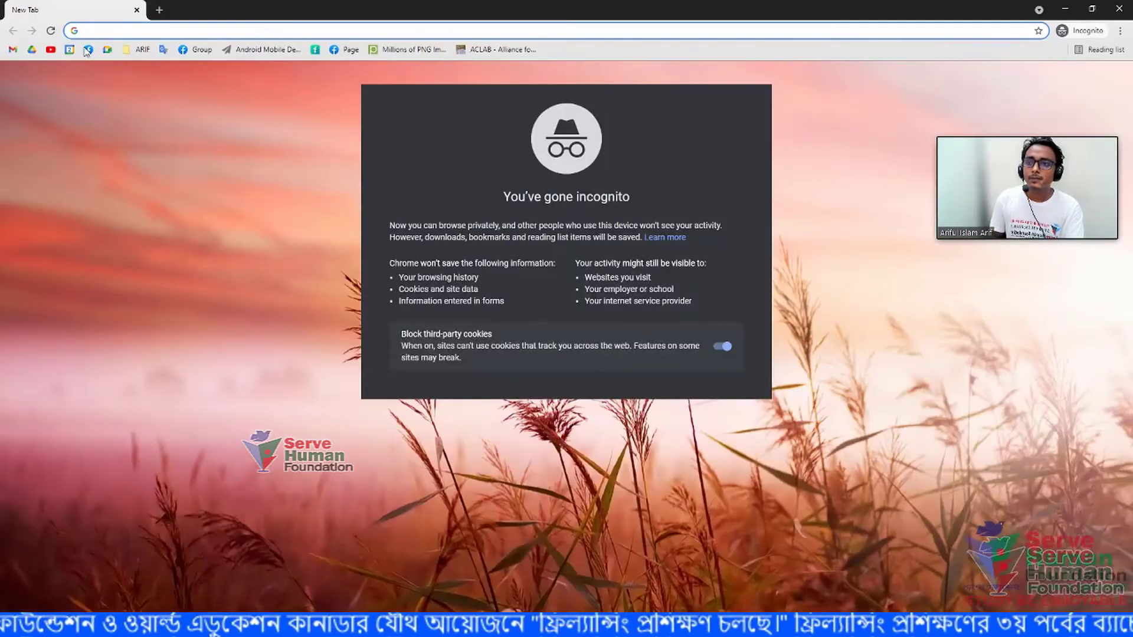
click(51, 50)
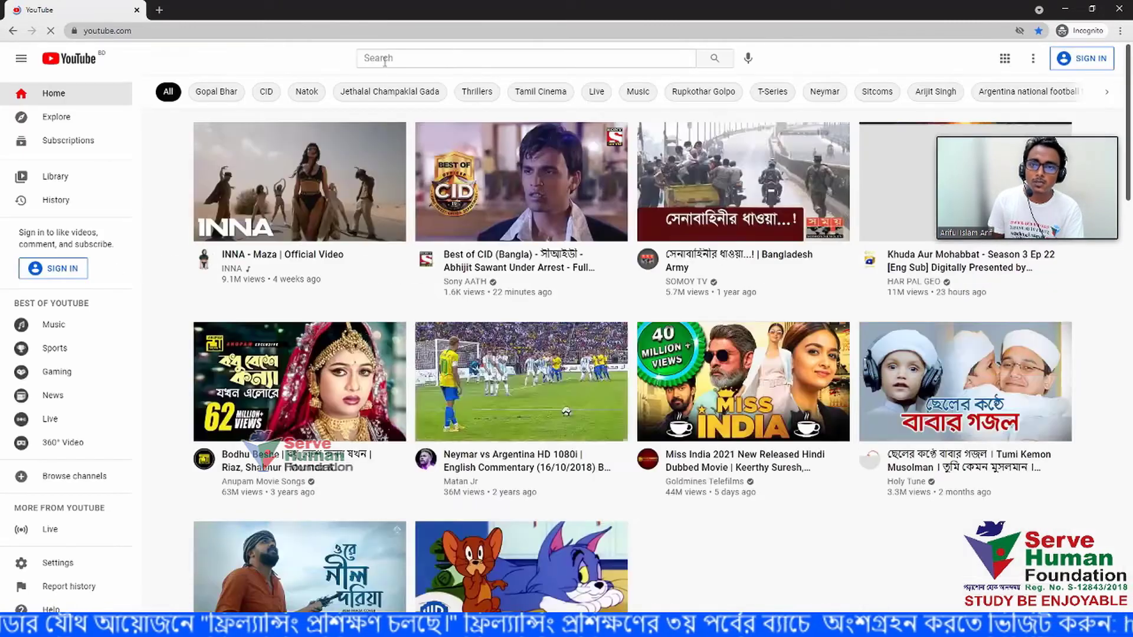
click(384, 61)
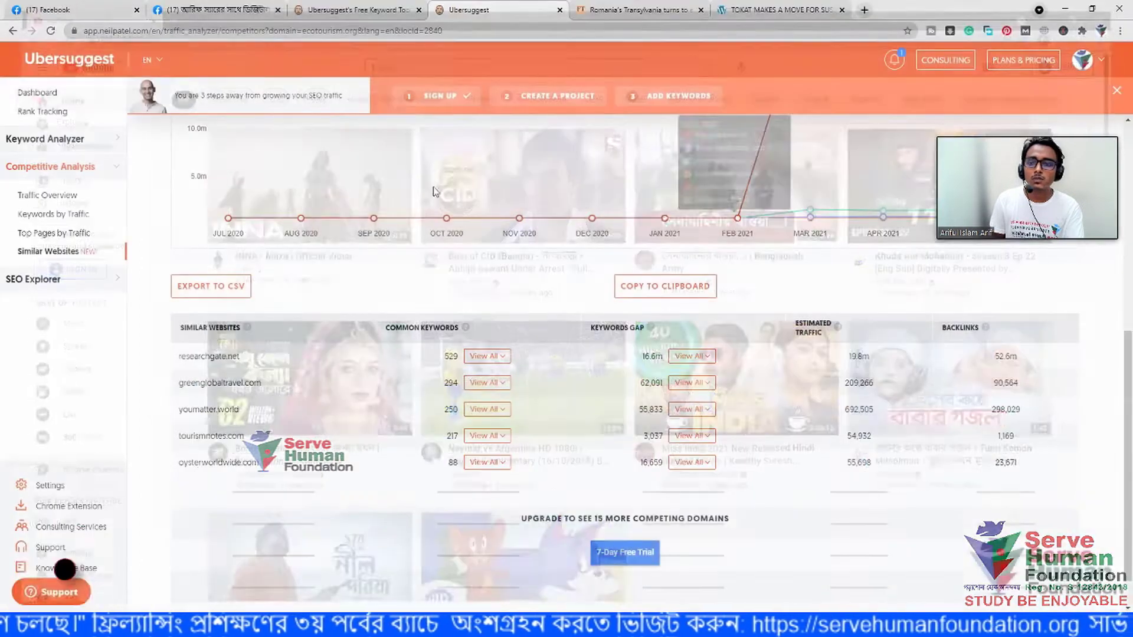
click(1119, 8)
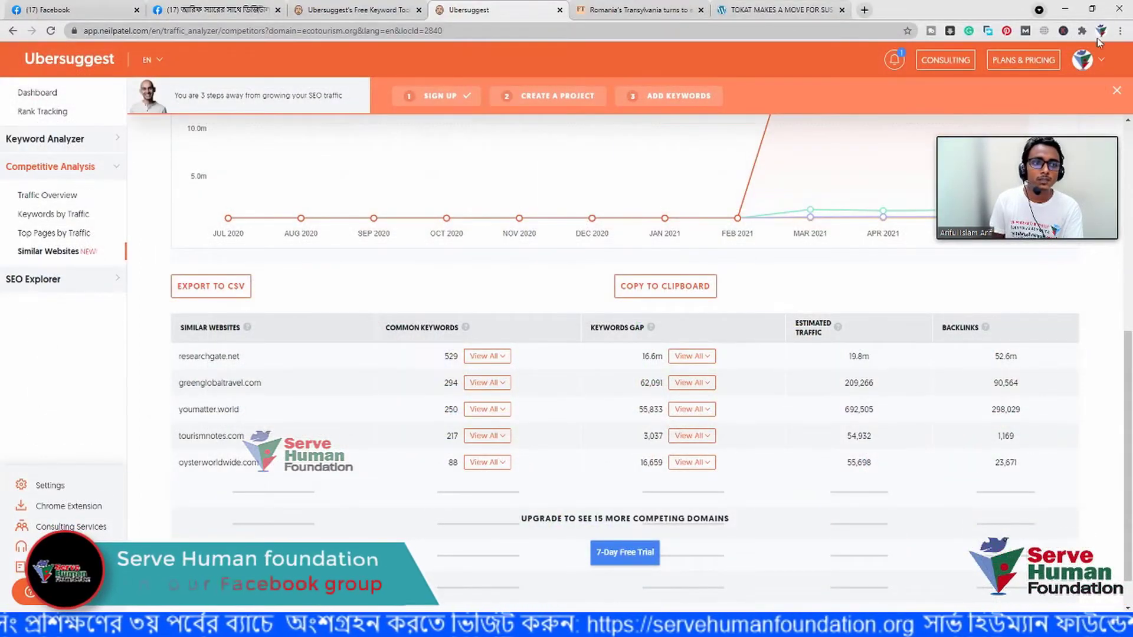
Open YouTube in a new tab of the regular browser window and search for "serve human foundation"
click(864, 9)
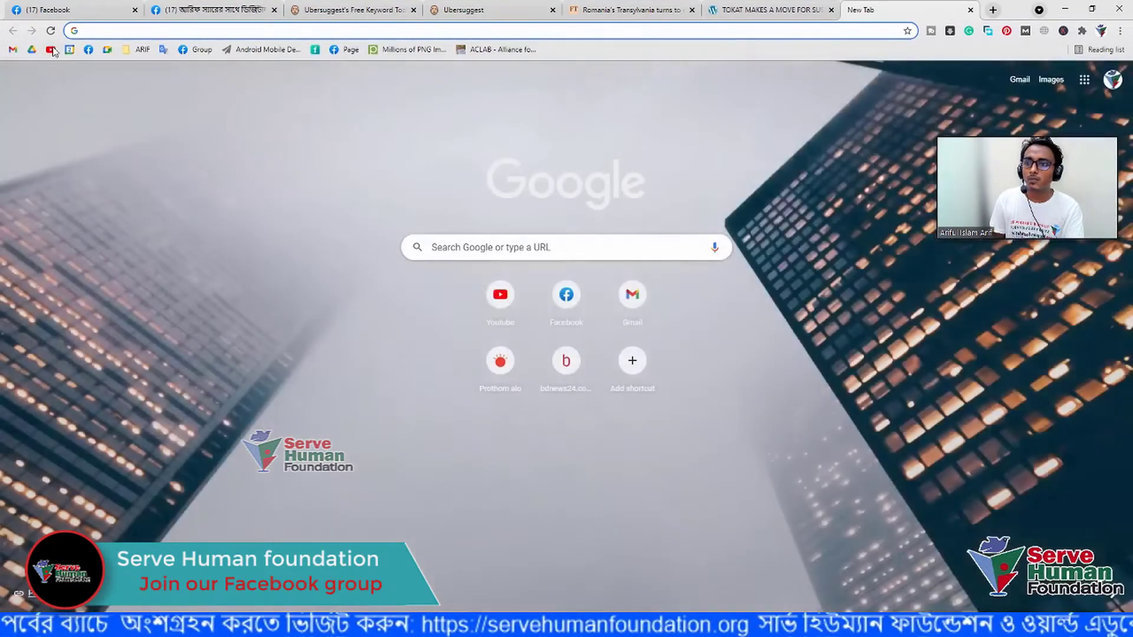
click(55, 52)
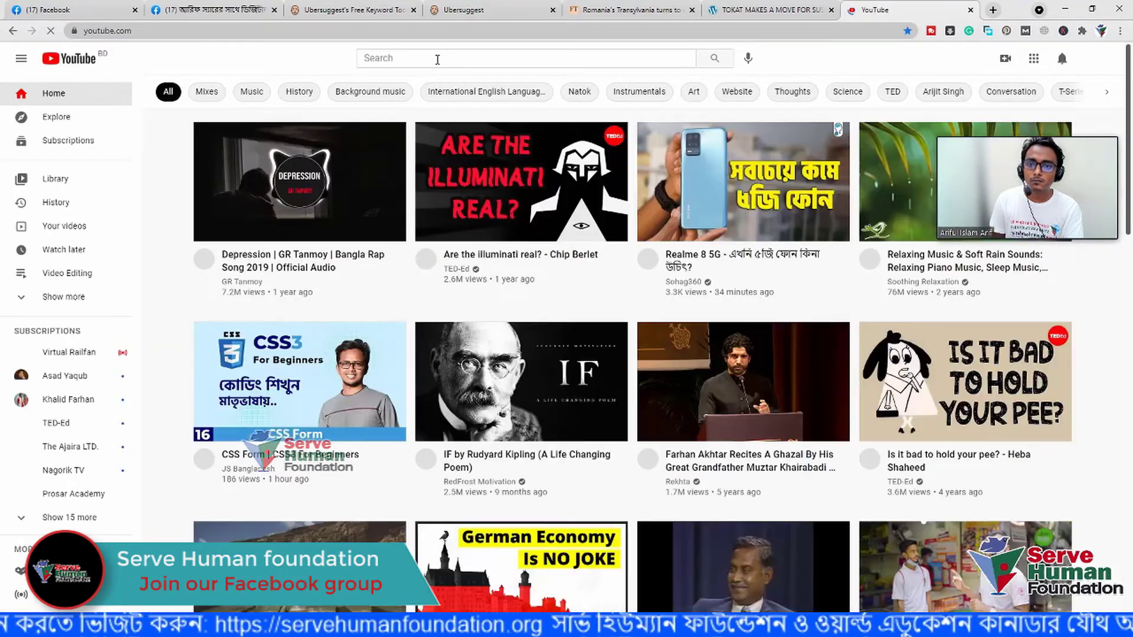
click(438, 59)
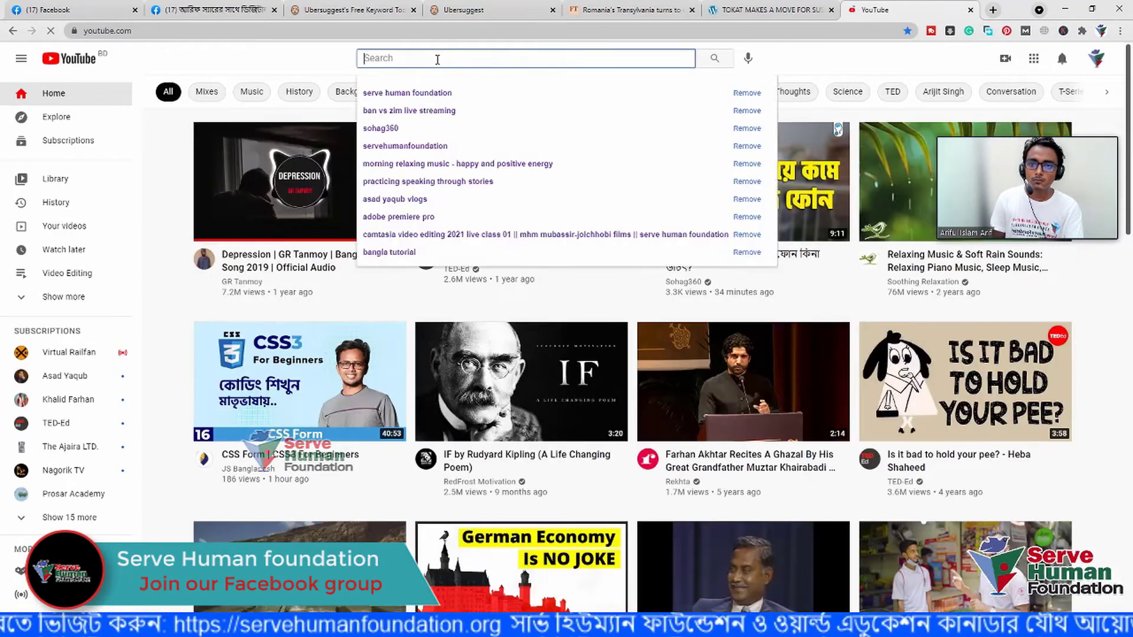
click(436, 92)
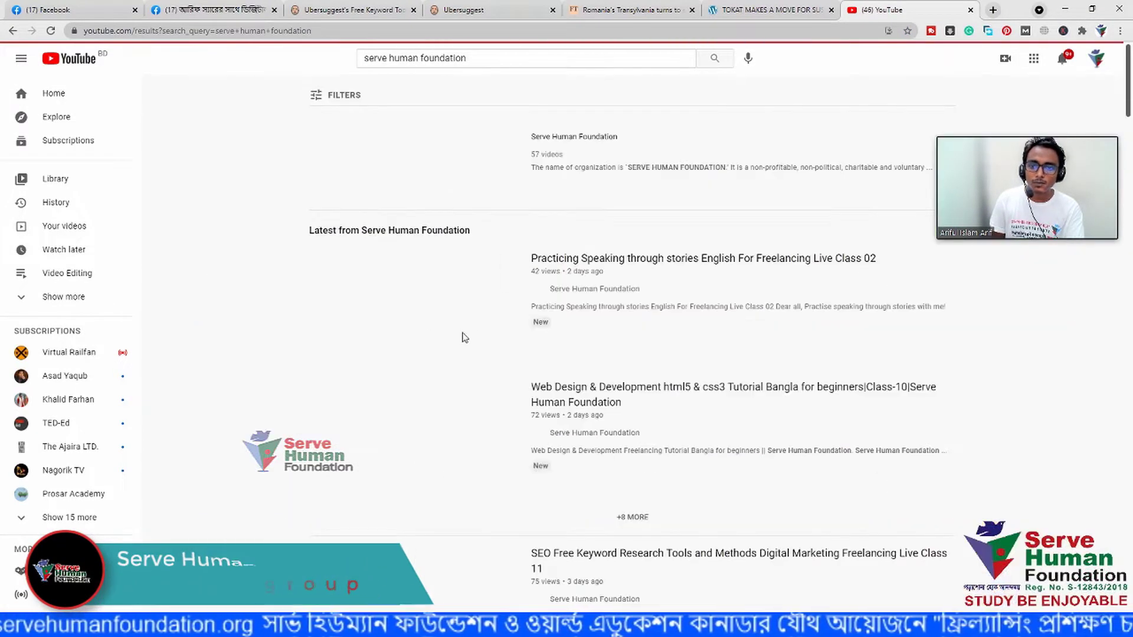
Open the video "SEO Free Keyword Research Tools and Methods Digital Marketing Freelancing Live Class 11" from the search results
scroll(496, 335, down, 2)
scroll(527, 332, down, 4)
click(339, 293)
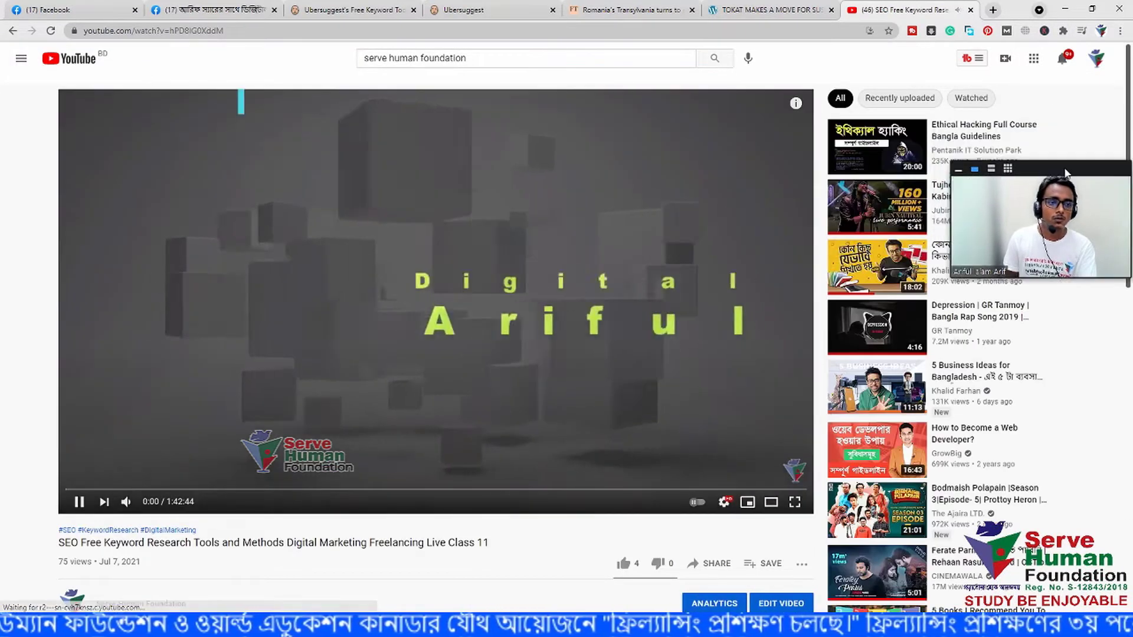
Pause the video and examine its SEO score in the Videolytics statistics
drag(1042, 256, 92, 167)
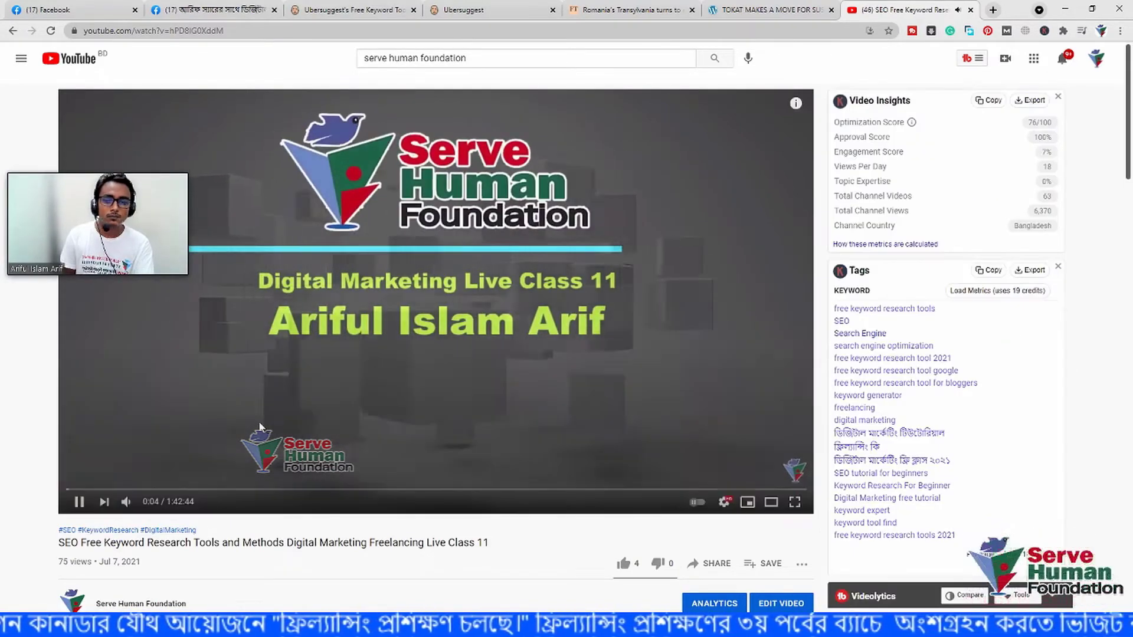
click(85, 506)
scroll(1016, 347, down, 6)
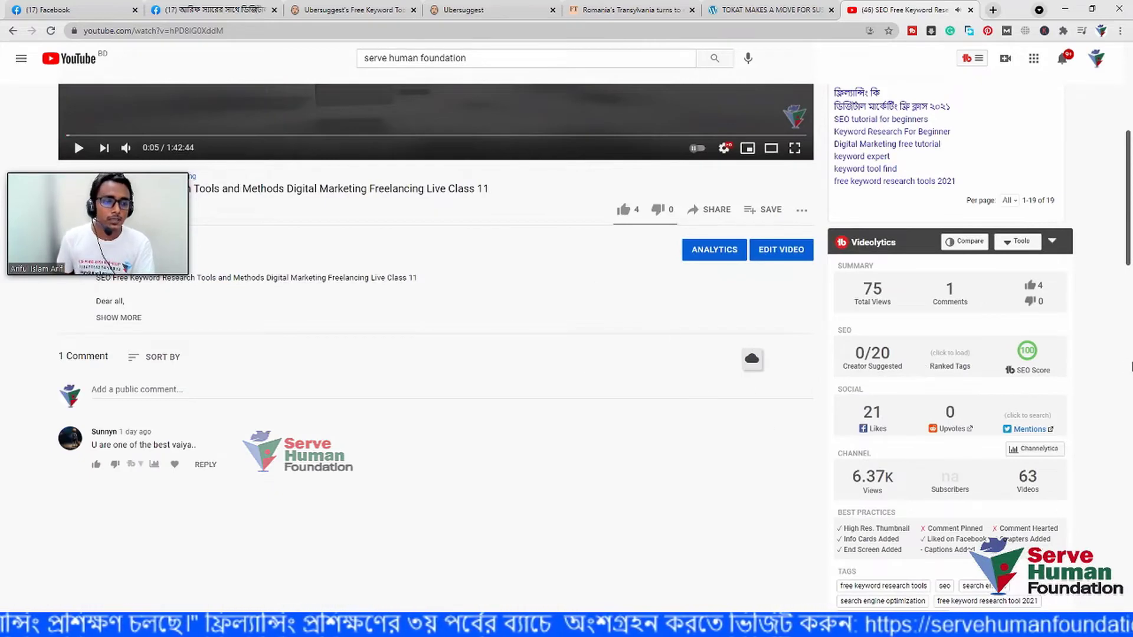
mouse_move(1048, 362)
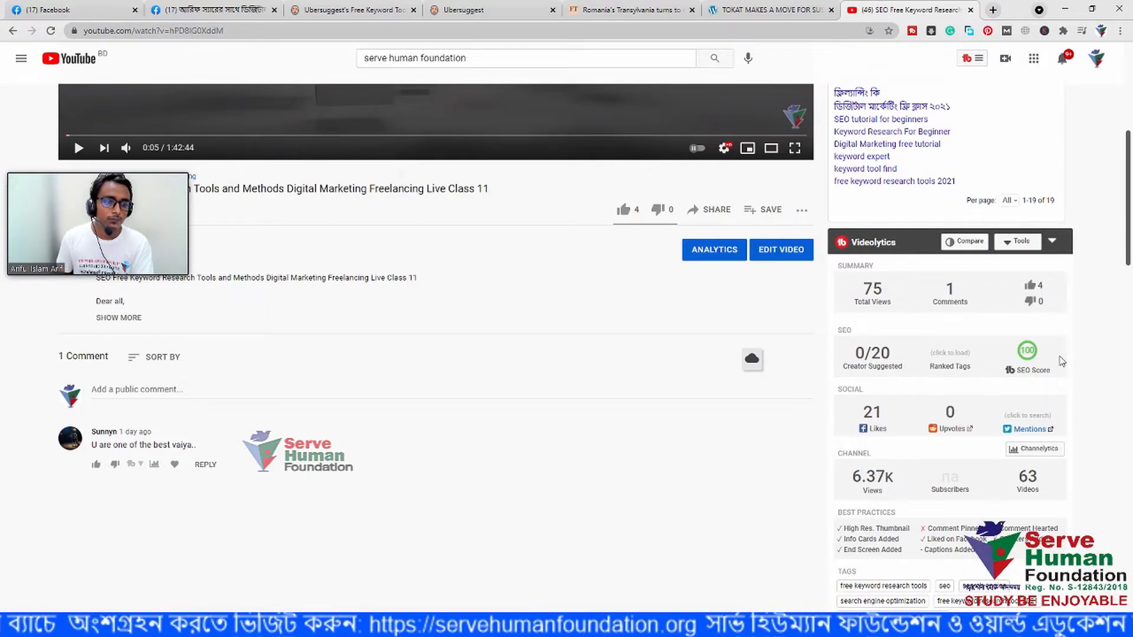
Examine the video's tag list and the suggested videos listed below the Videolytics statistics
scroll(1027, 354, down, 10)
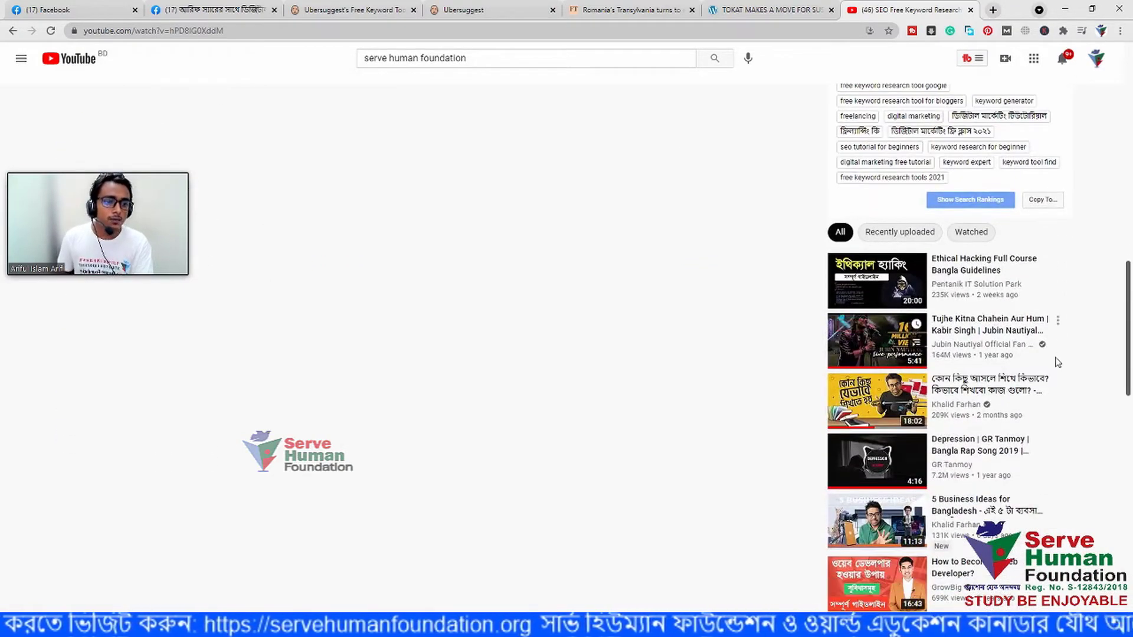
scroll(1032, 354, down, 4)
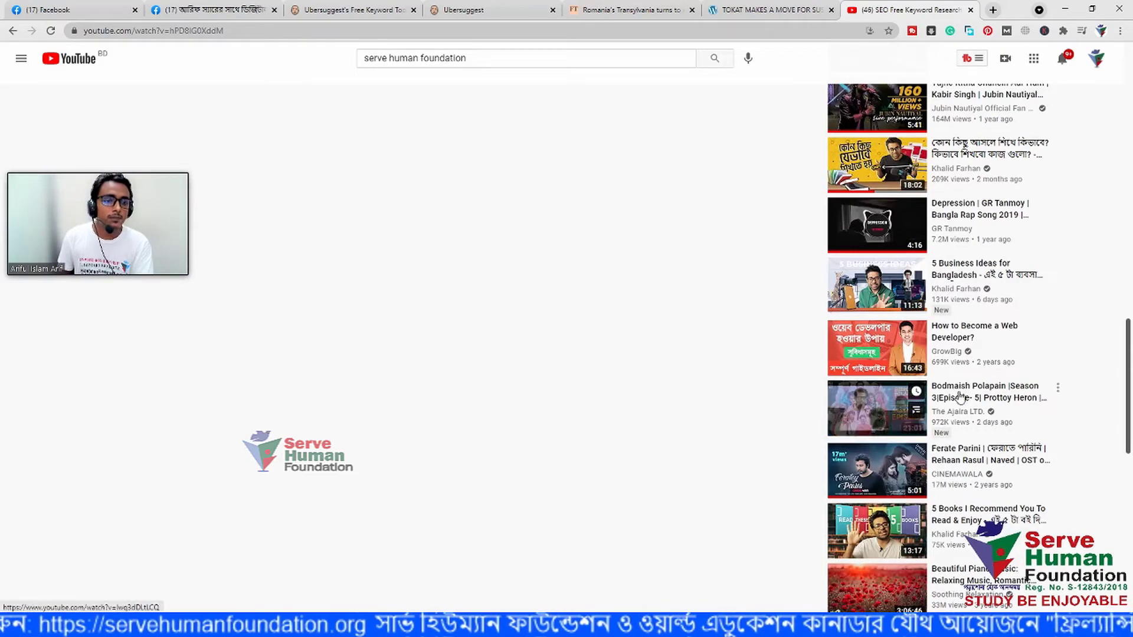
scroll(1050, 367, down, 2)
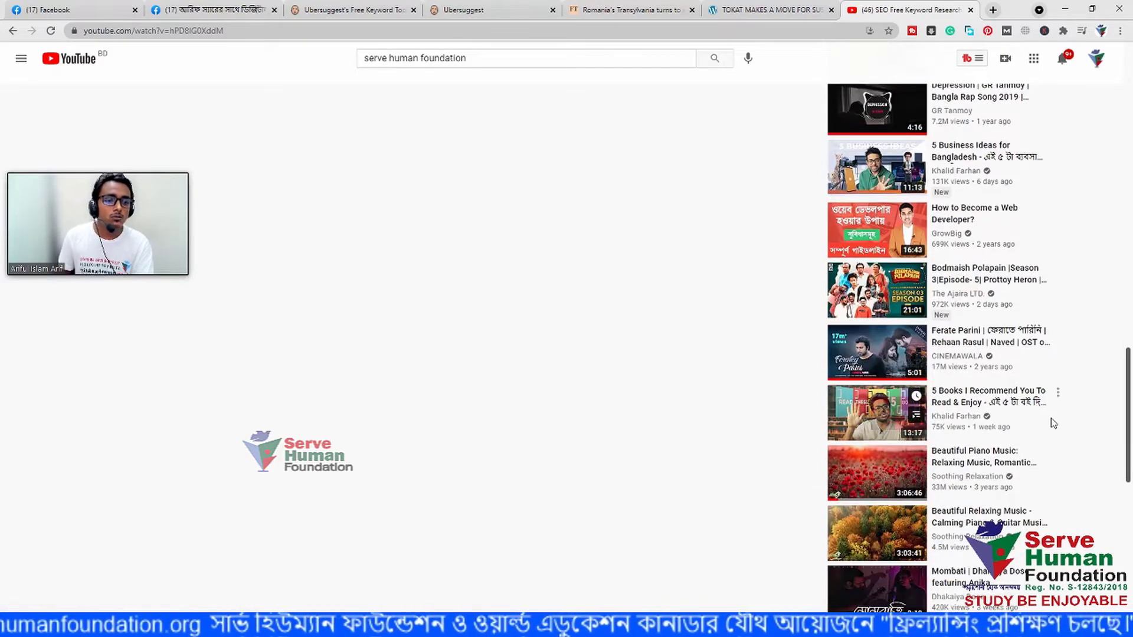
scroll(651, 417, up, 2)
scroll(651, 417, up, 10)
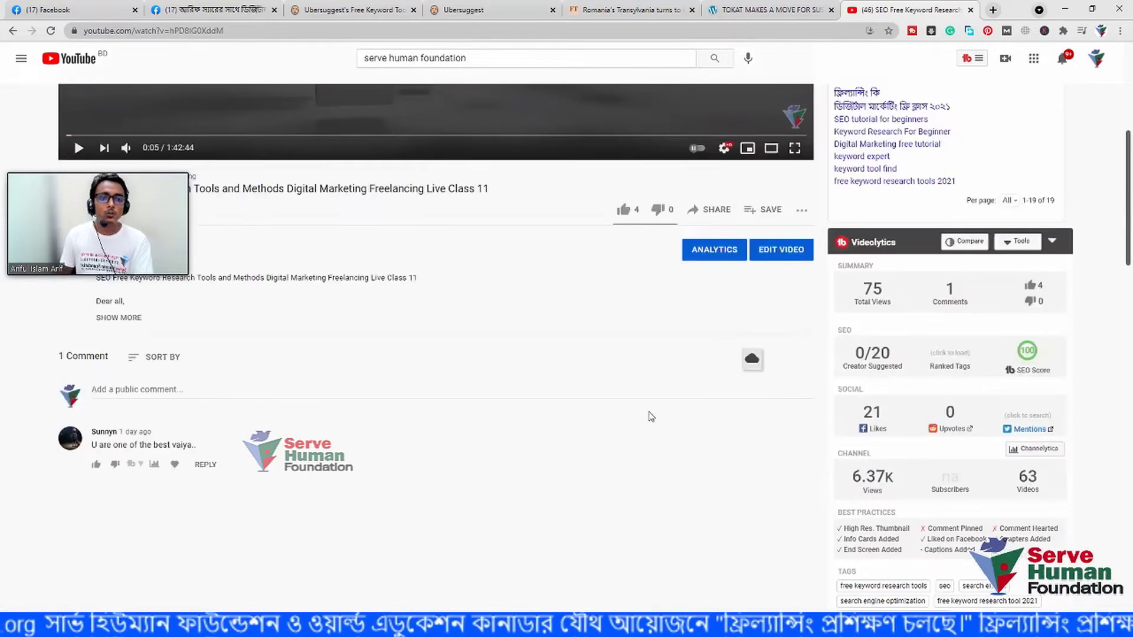
Move the floating webcam thumbnail off the video onto the insights area and close the YouTube tab
mouse_move(130, 178)
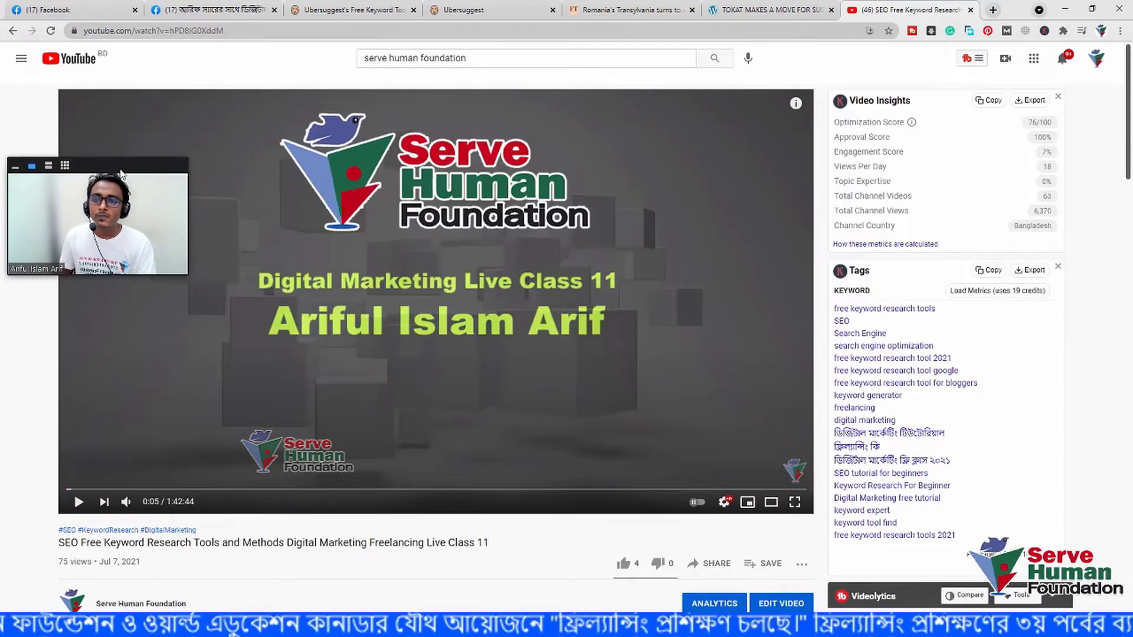
drag(120, 174, 1023, 108)
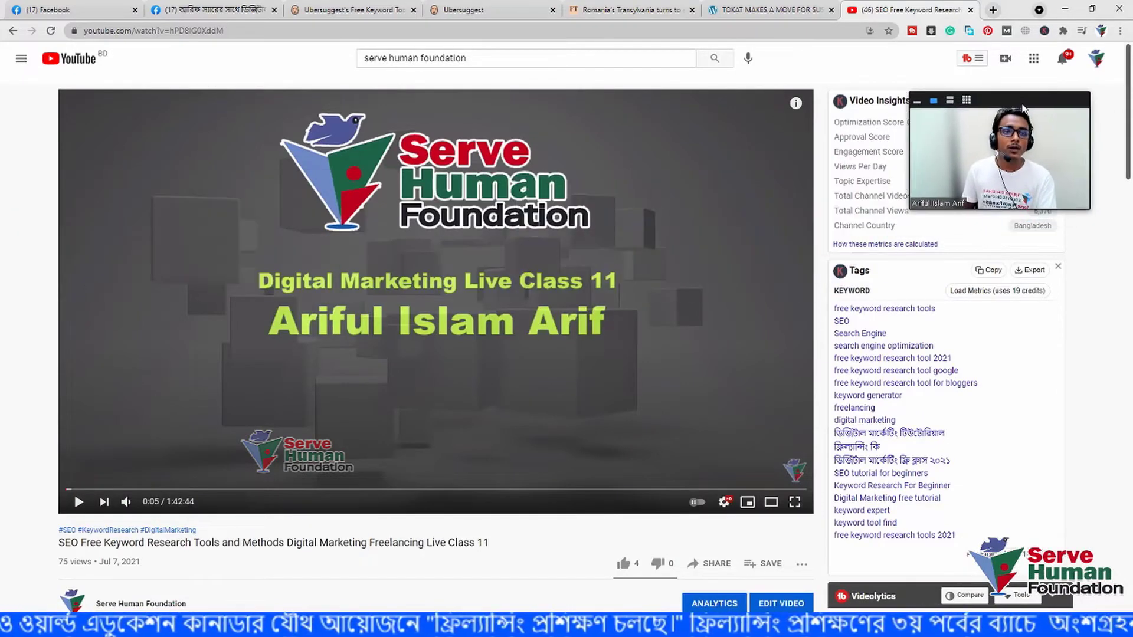
click(970, 10)
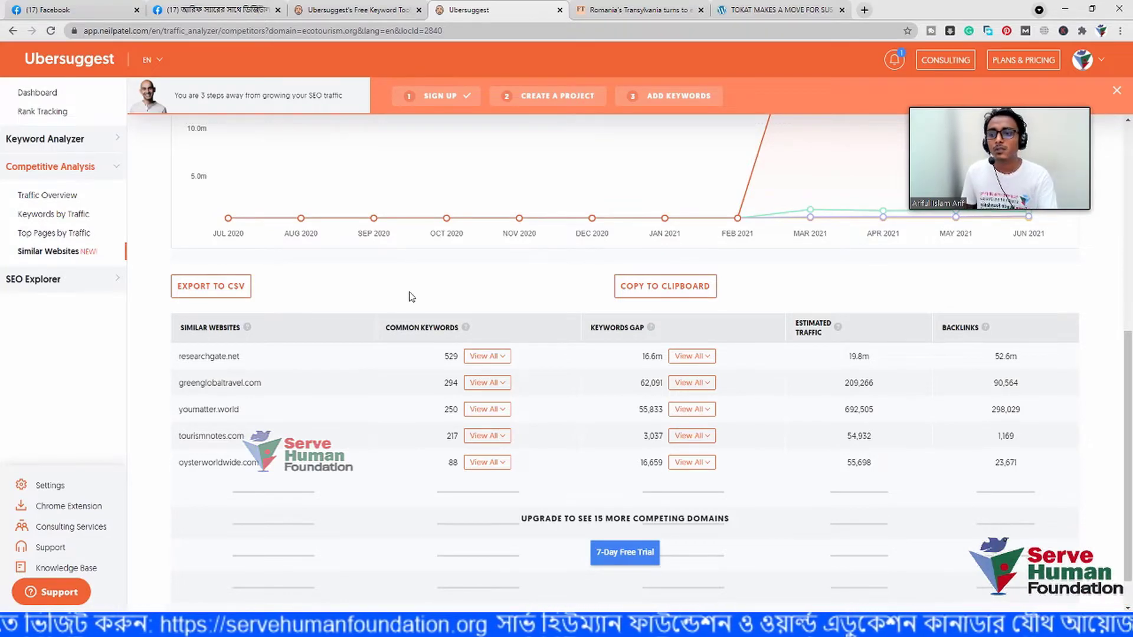
Open the SEO Analyzer and the Backlinks report for ecotourism.org in Ubersuggest's SEO Explorer
click(95, 280)
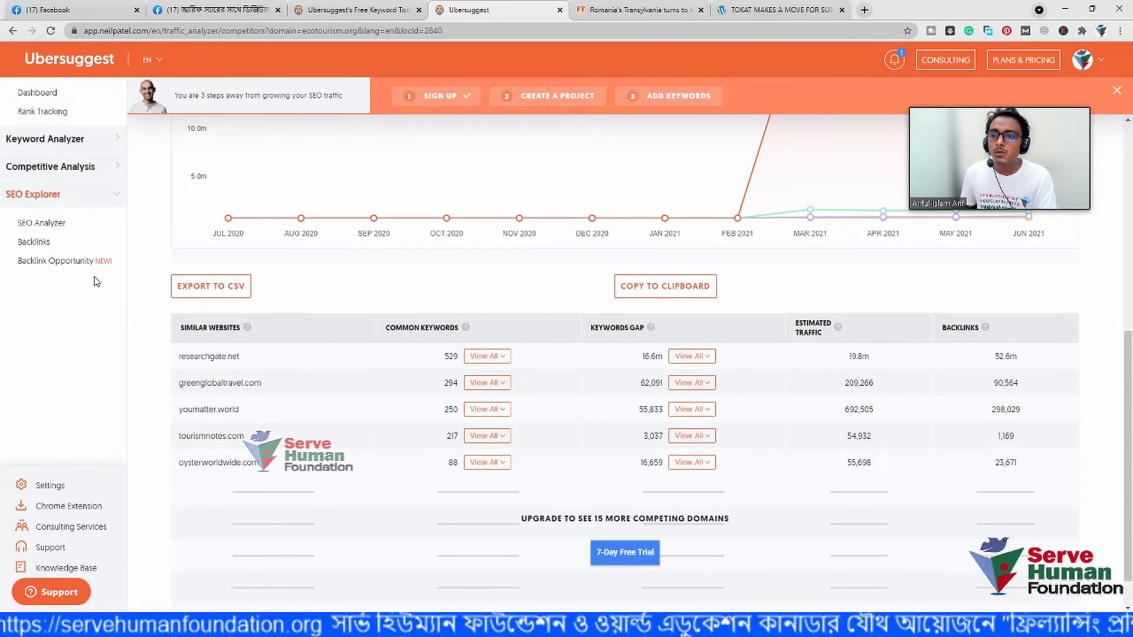
click(42, 224)
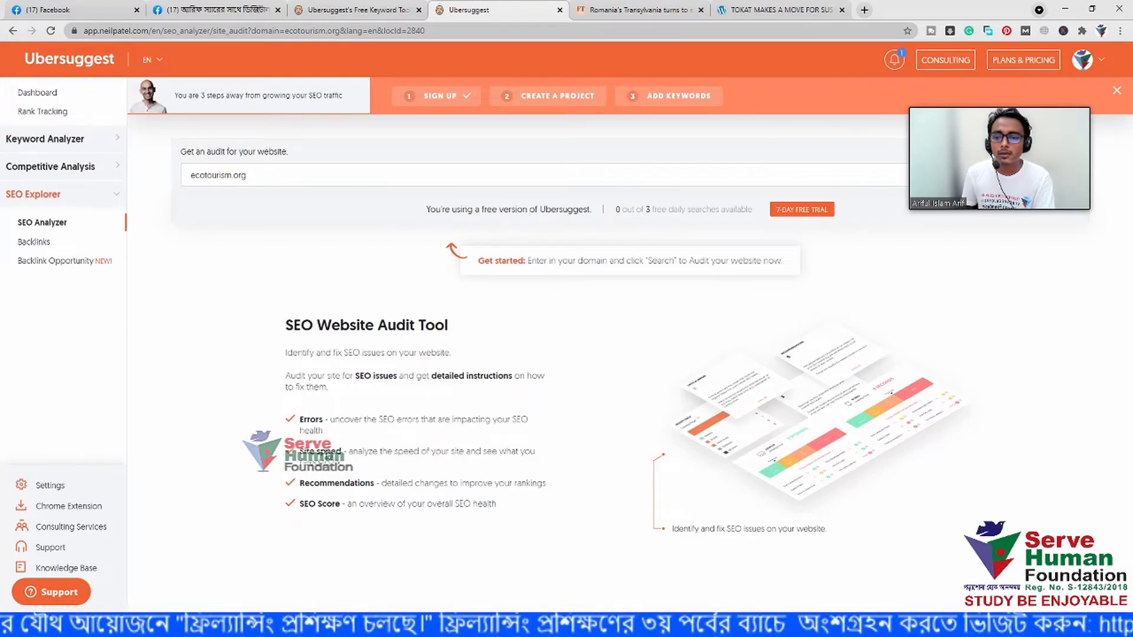
click(71, 243)
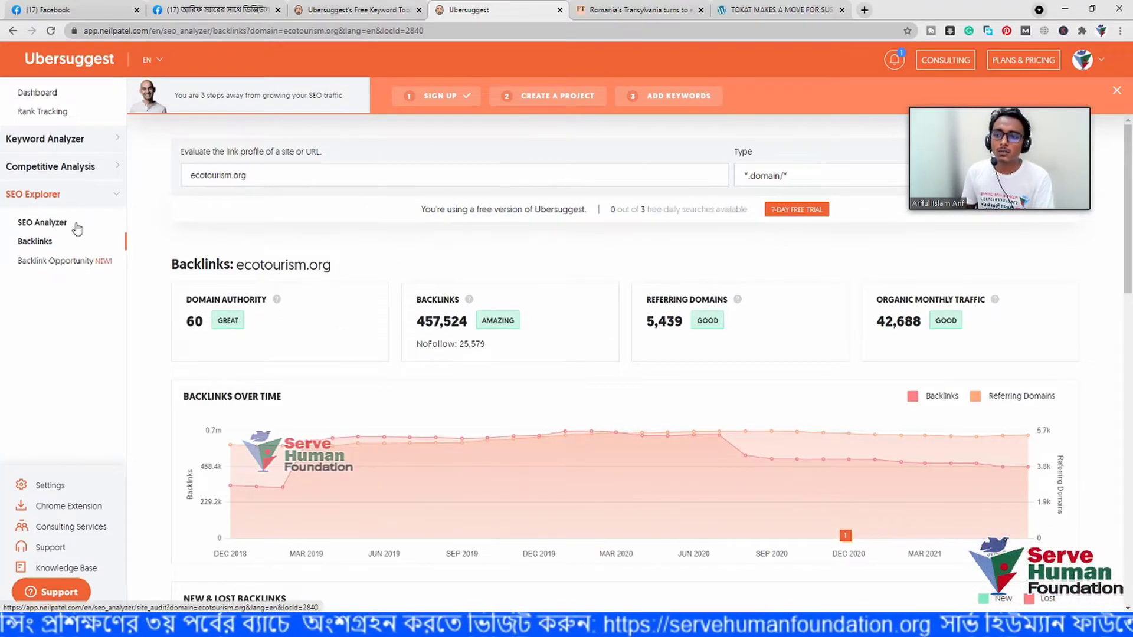
Examine the new and lost backlinks, referring domains by DA, anchor texts and backlink list for ecotourism.org
scroll(607, 321, down, 6)
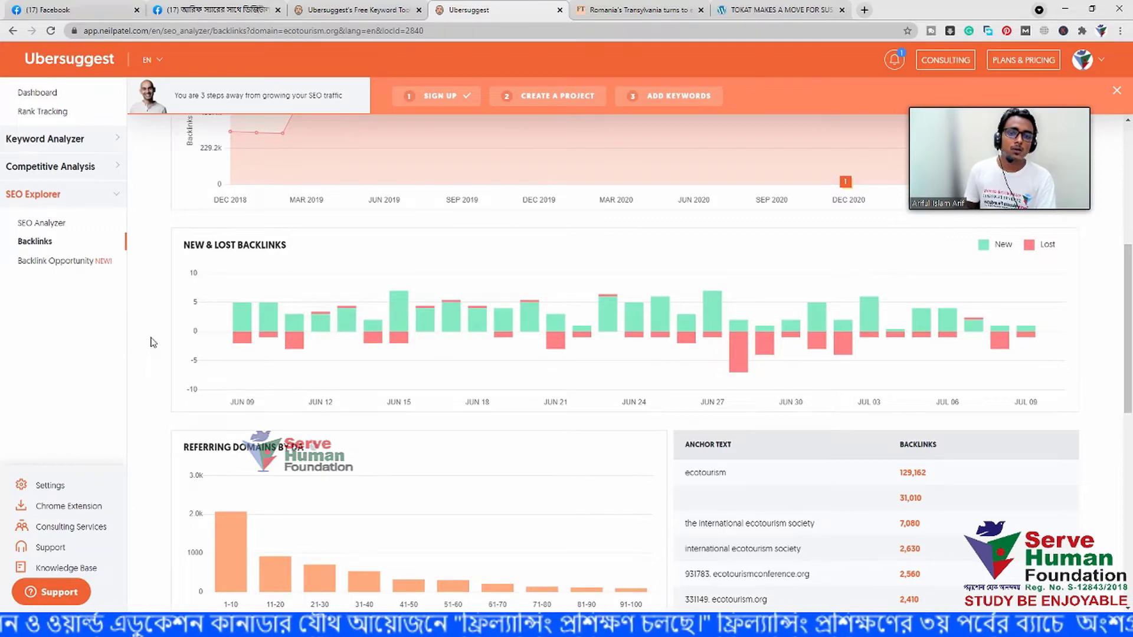
scroll(153, 345, down, 3)
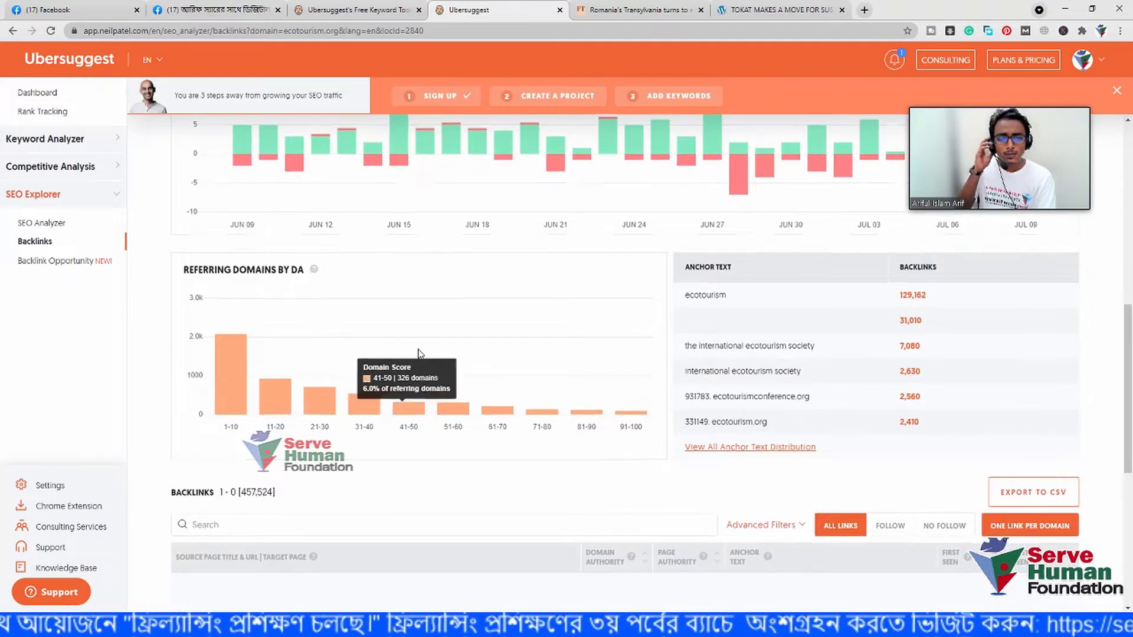
scroll(418, 355, down, 2)
scroll(417, 357, down, 1)
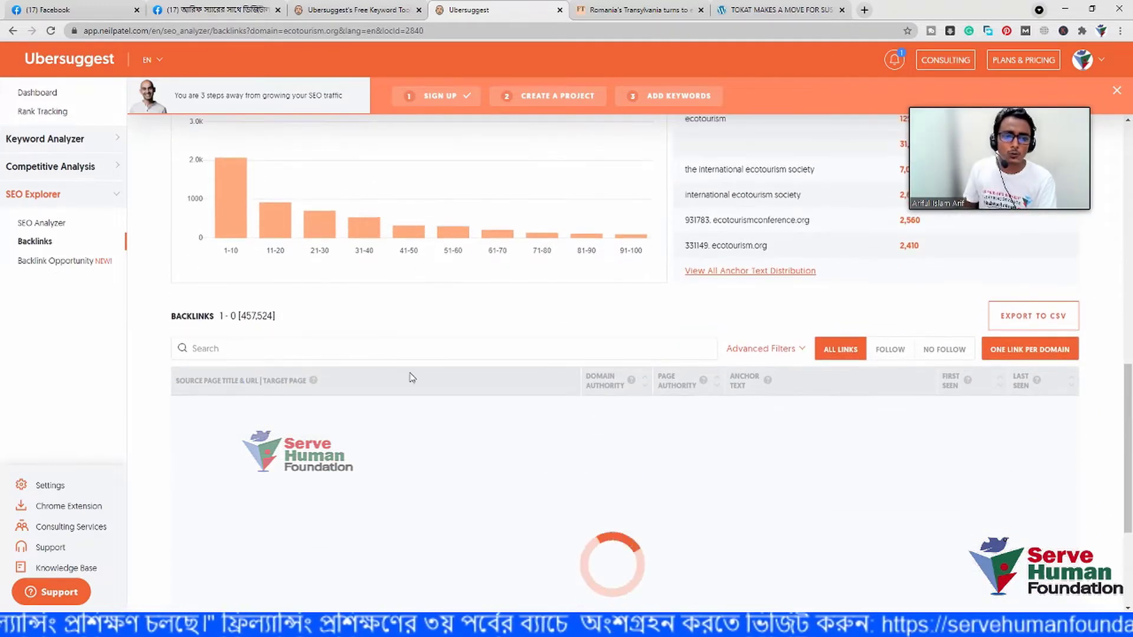
scroll(410, 372, down, 1)
scroll(412, 378, down, 1)
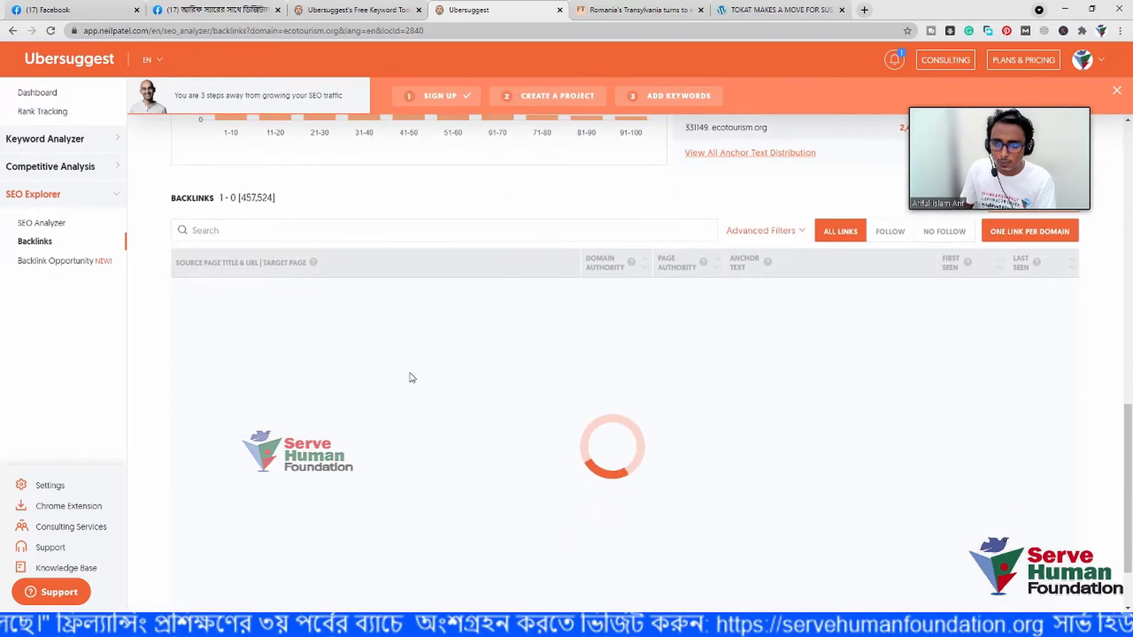
scroll(382, 329, down, 2)
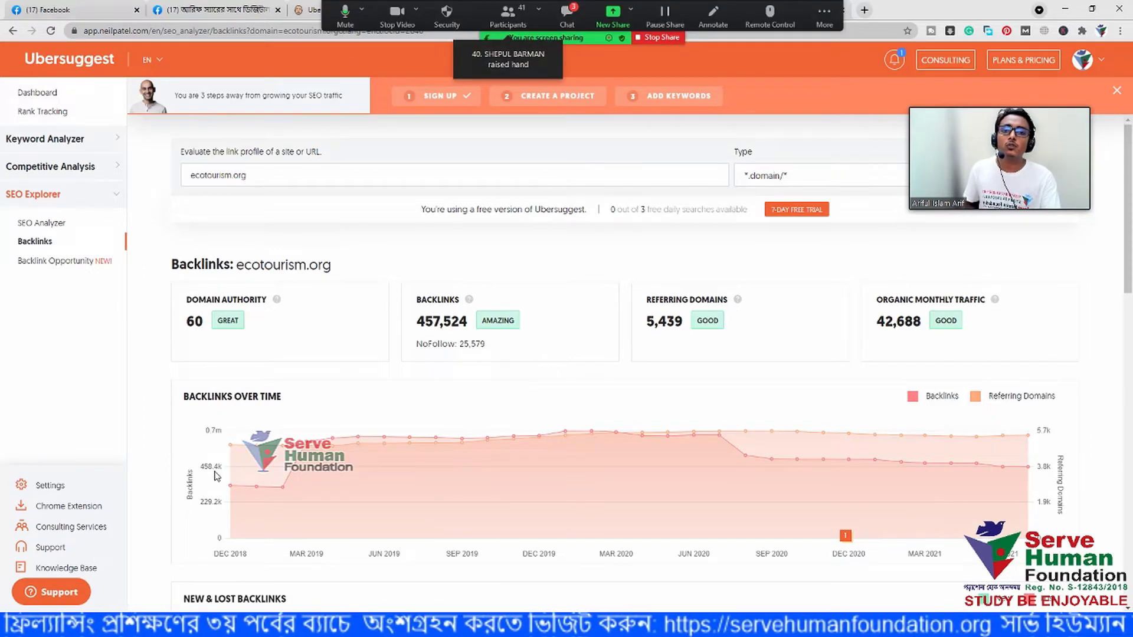
Stop the Zoom screen share to view the meeting participants, and share the entire screen again
click(652, 38)
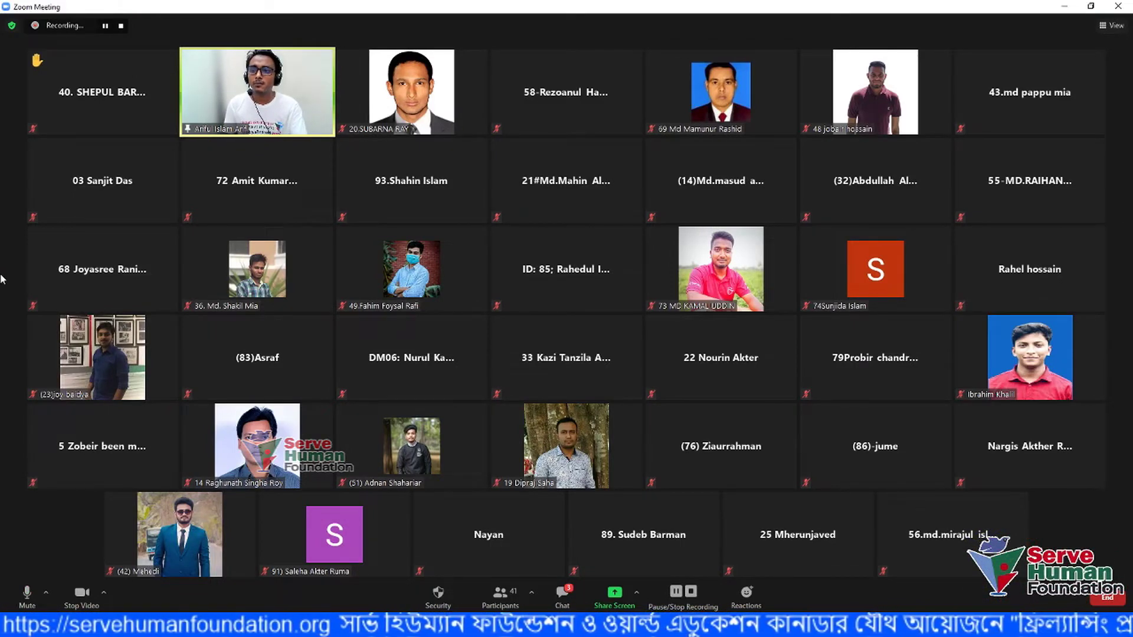
mouse_move(147, 75)
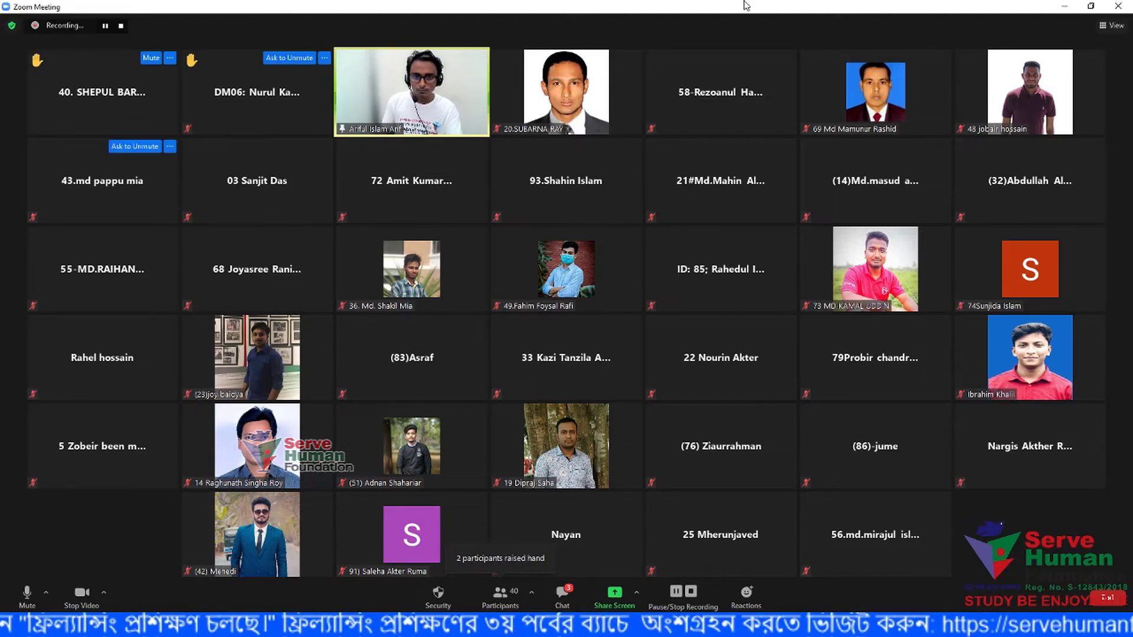
key(alt+s)
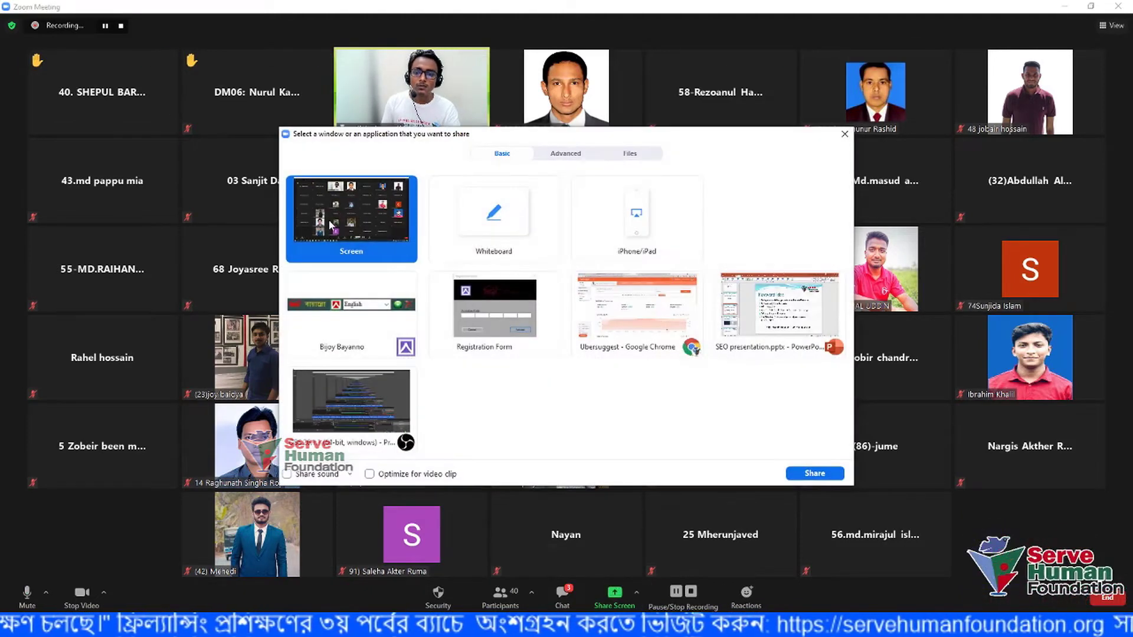
click(815, 473)
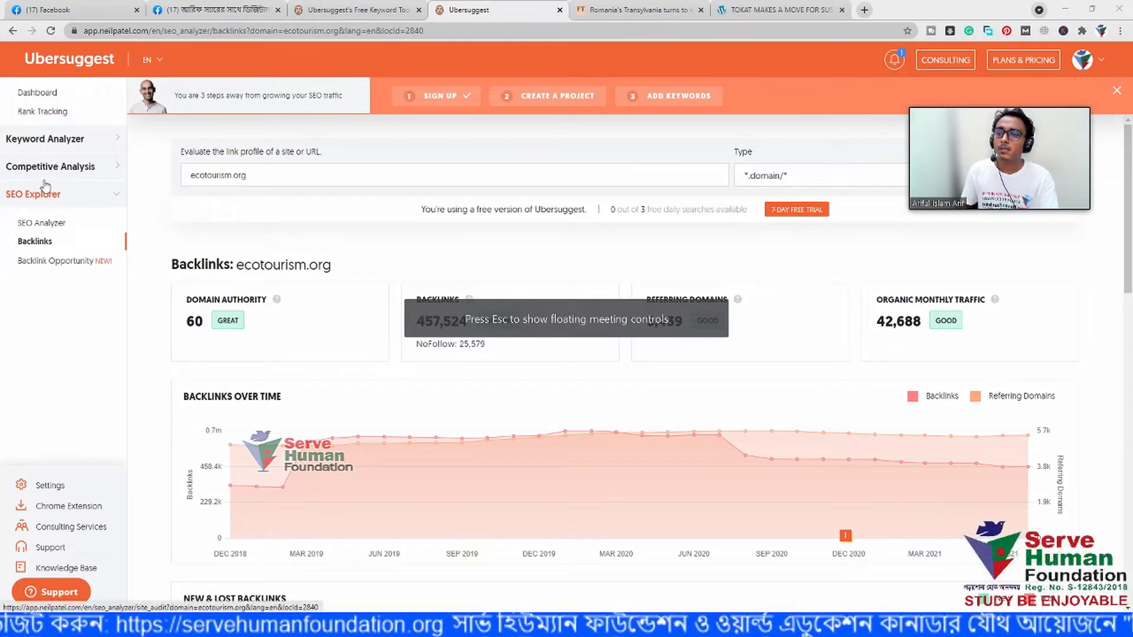
Open the Keyword Ideas for "eco tourism" and examine the SEO difficulty of the green-shaded keywords, including "what is a eco tourist"
click(45, 139)
click(57, 186)
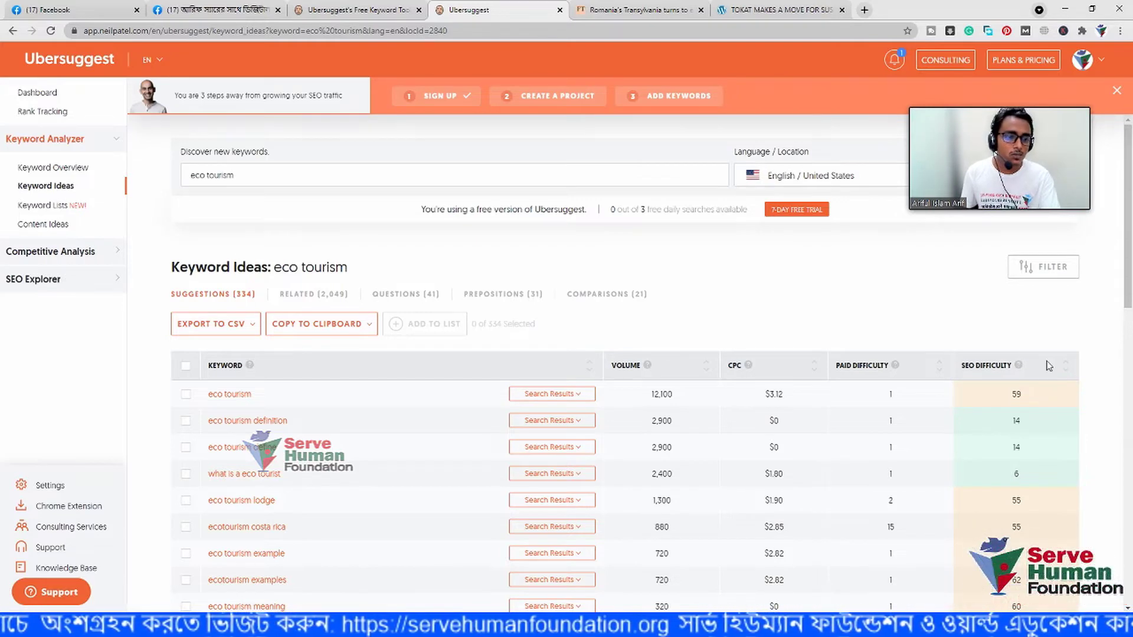
drag(1027, 426, 999, 424)
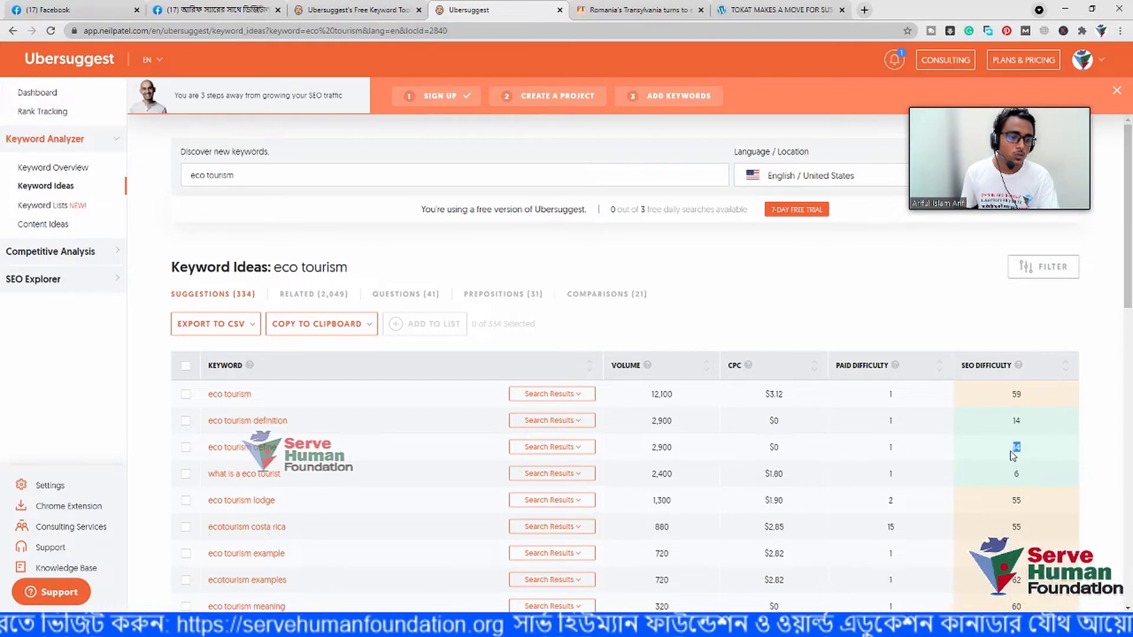
double_click(1017, 474)
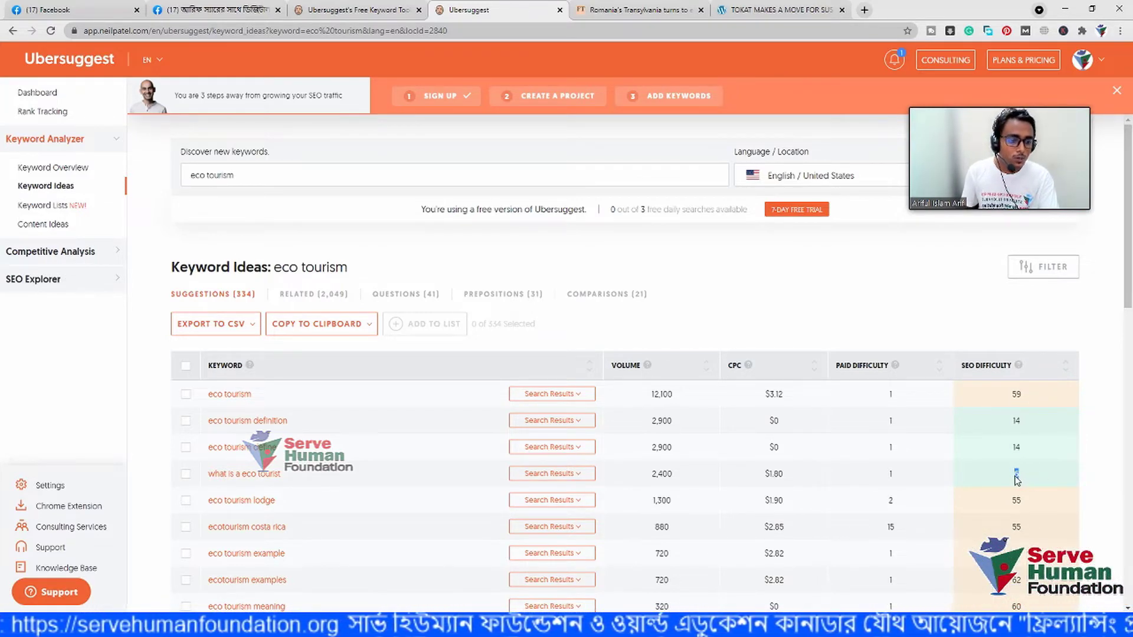
click(1017, 480)
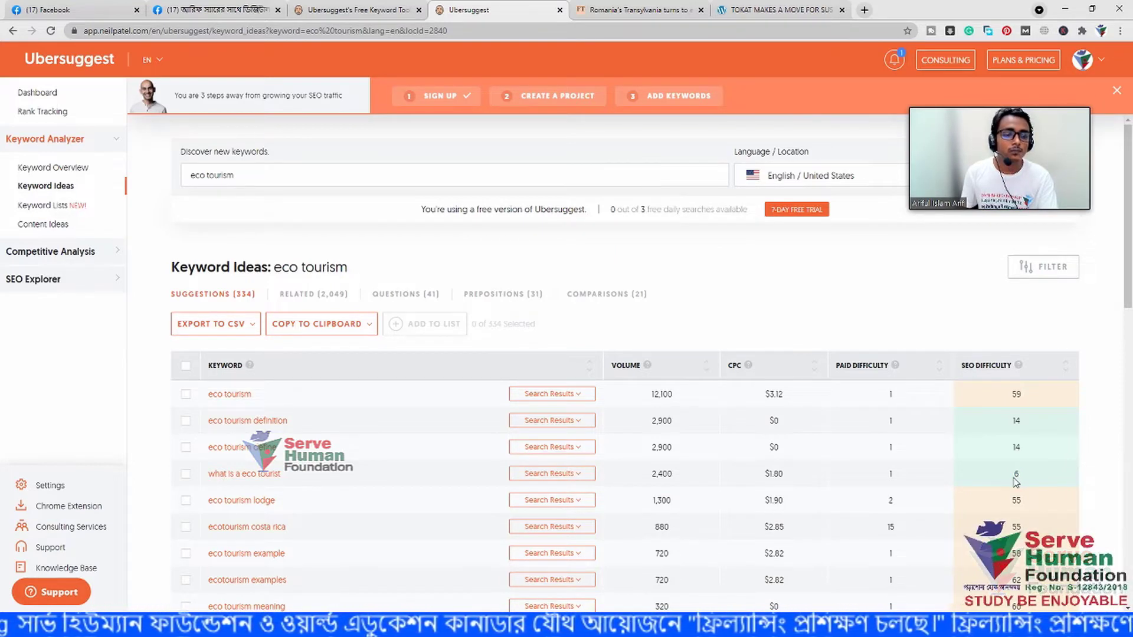
double_click(1016, 478)
click(1023, 478)
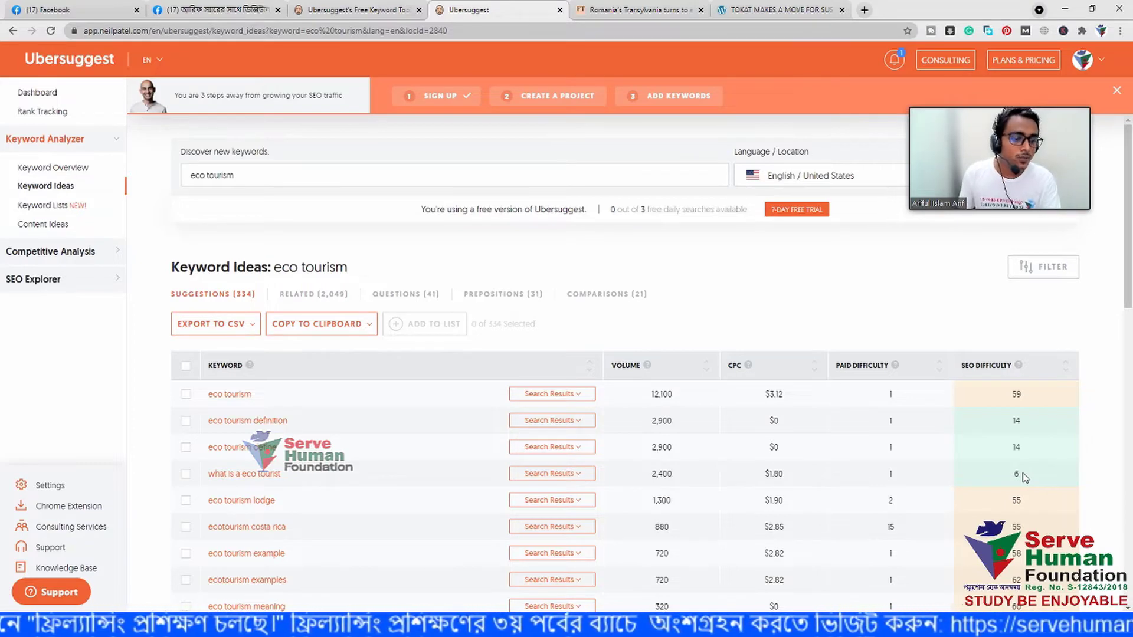
Examine the SEO difficulty of the main "eco tourism" keyword and compare it with the paid difficulty values
drag(1024, 478, 1012, 396)
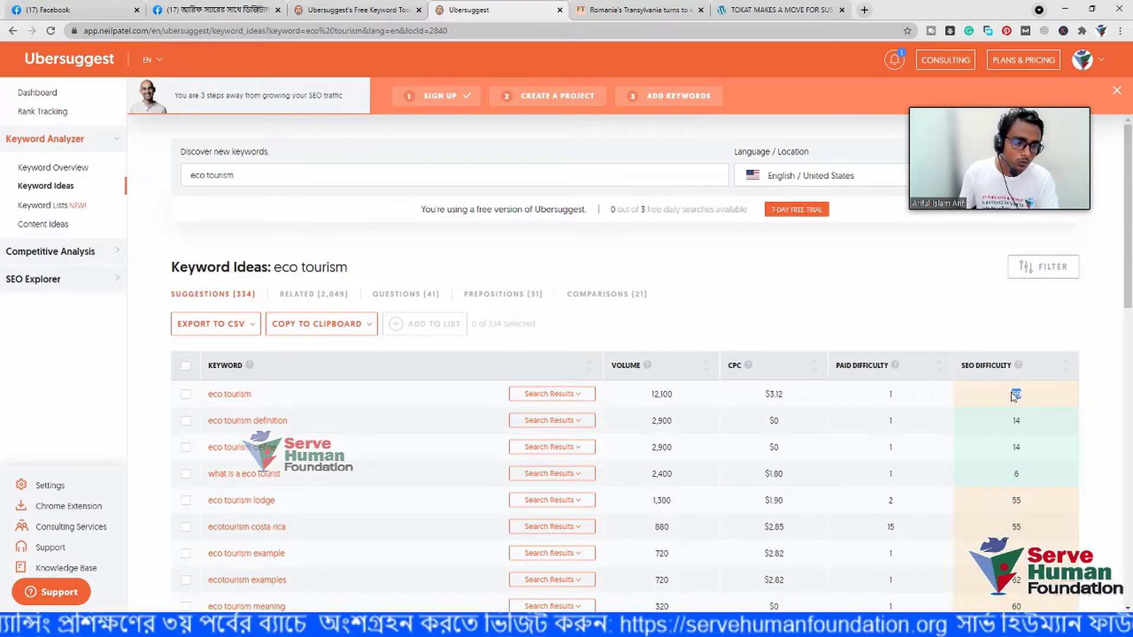
click(1040, 412)
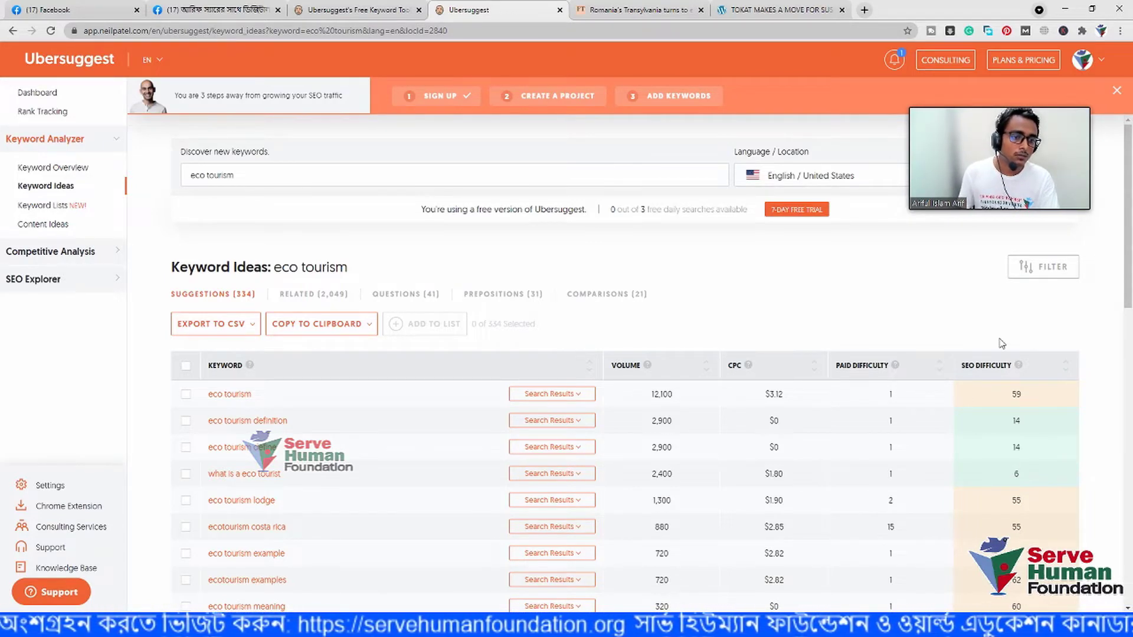
scroll(836, 310, down, 1)
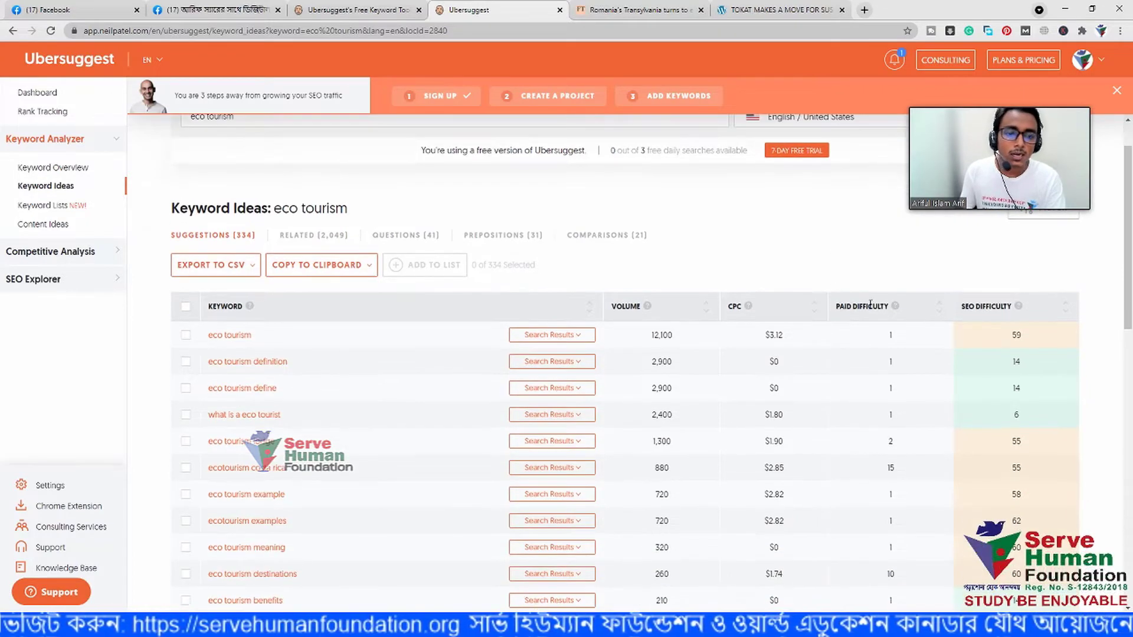
scroll(859, 286, up, 1)
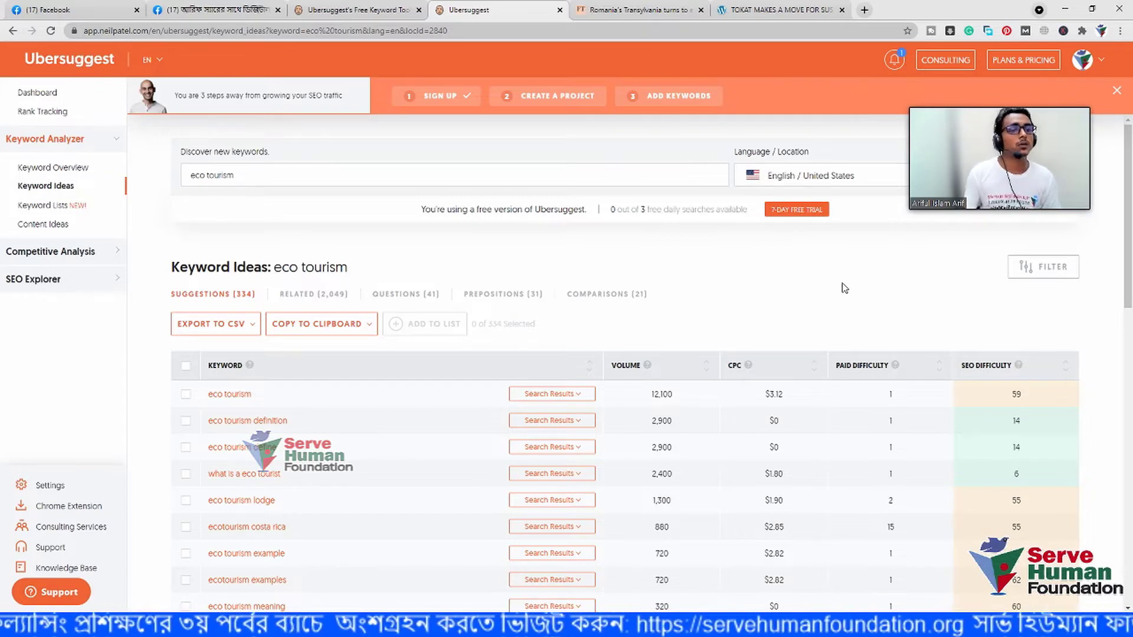
Search Google for "what is blogging" in a new browser tab
click(864, 10)
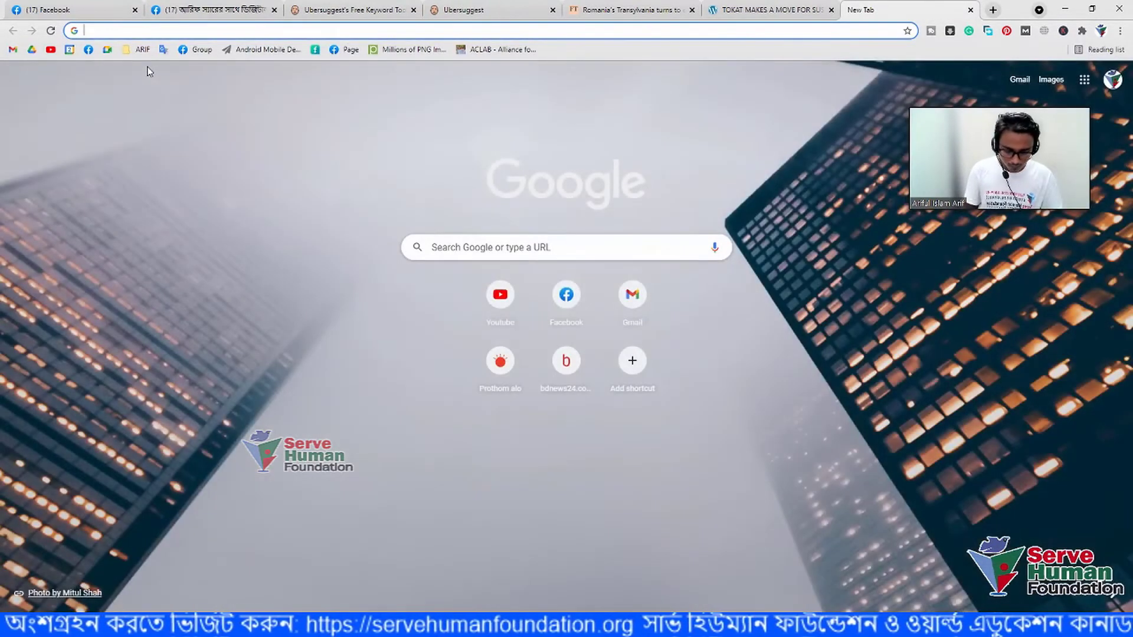
text(what)
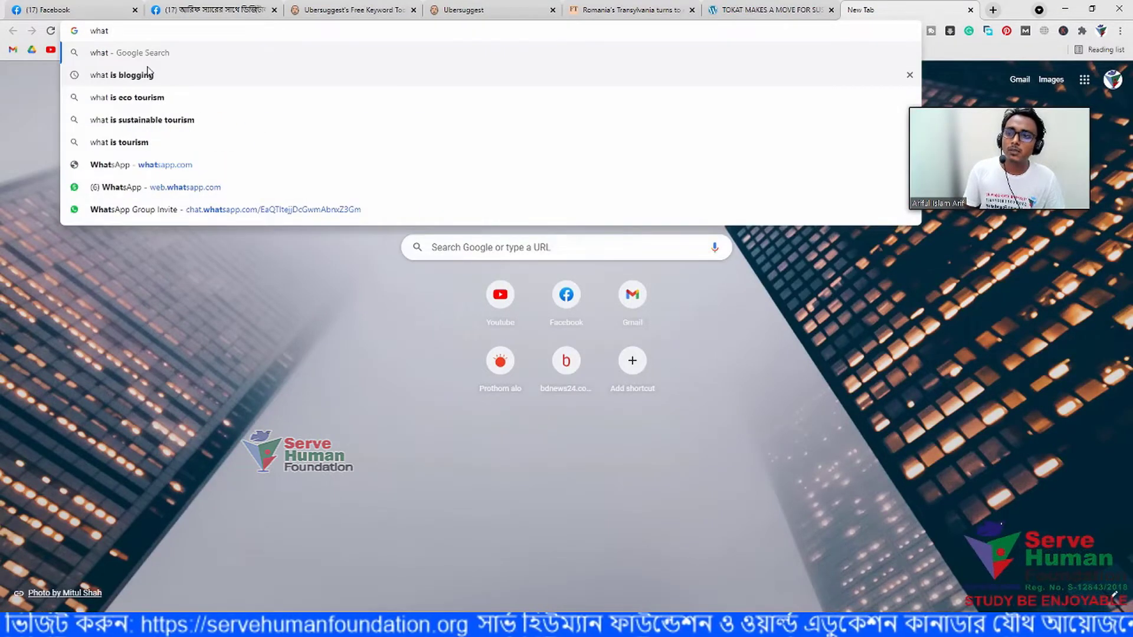
key(Down)
click(147, 73)
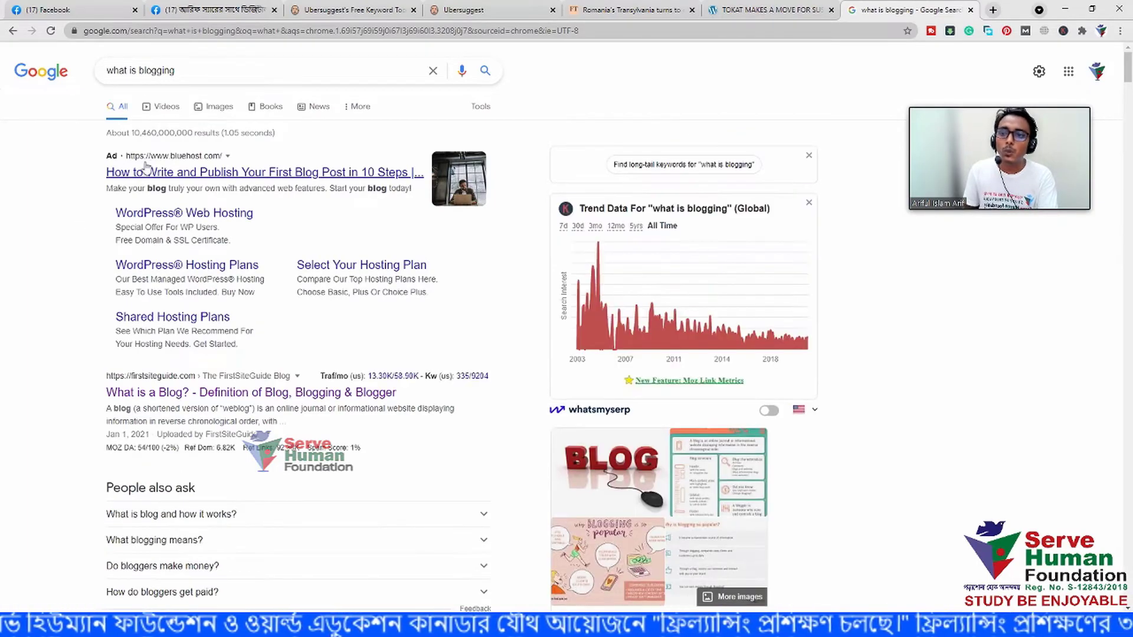
Compare the organic results for "what is blogging" with the Bluehost listing and highlight its Ad label
scroll(212, 186, down, 4)
scroll(212, 186, down, 3)
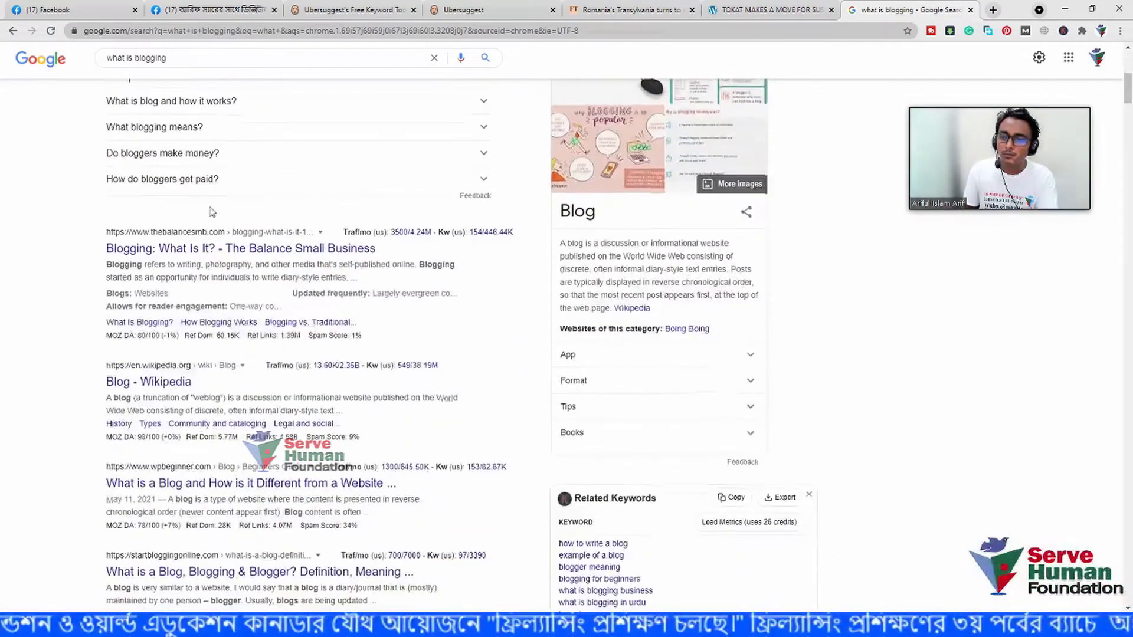
scroll(212, 187, up, 7)
scroll(120, 174, down, 2)
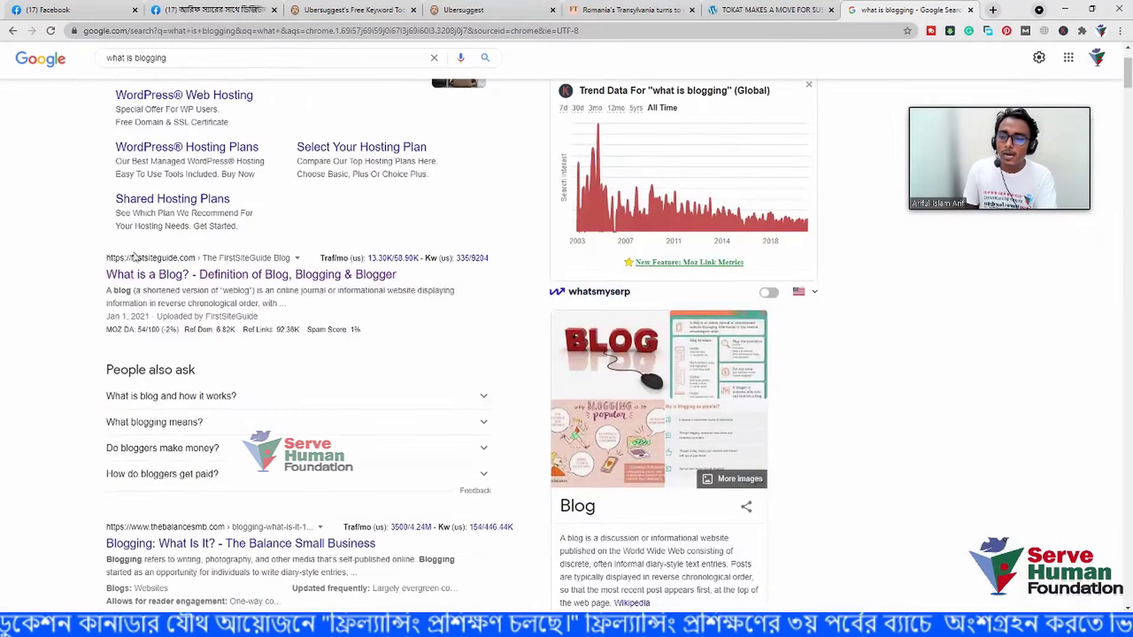
scroll(100, 233, up, 2)
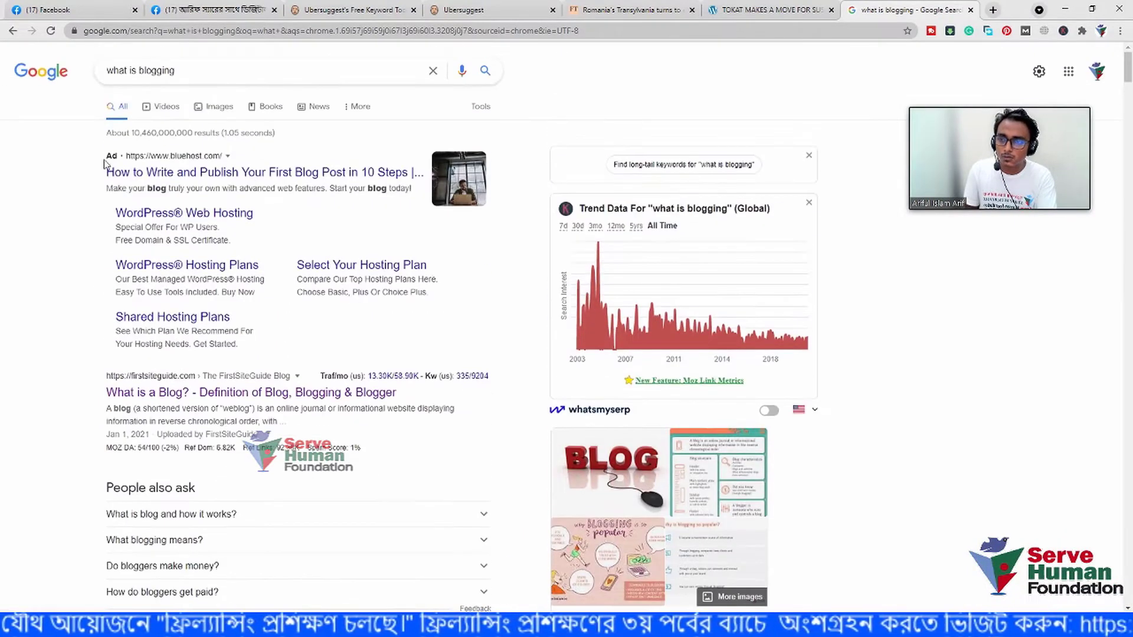
drag(113, 157, 107, 157)
click(88, 161)
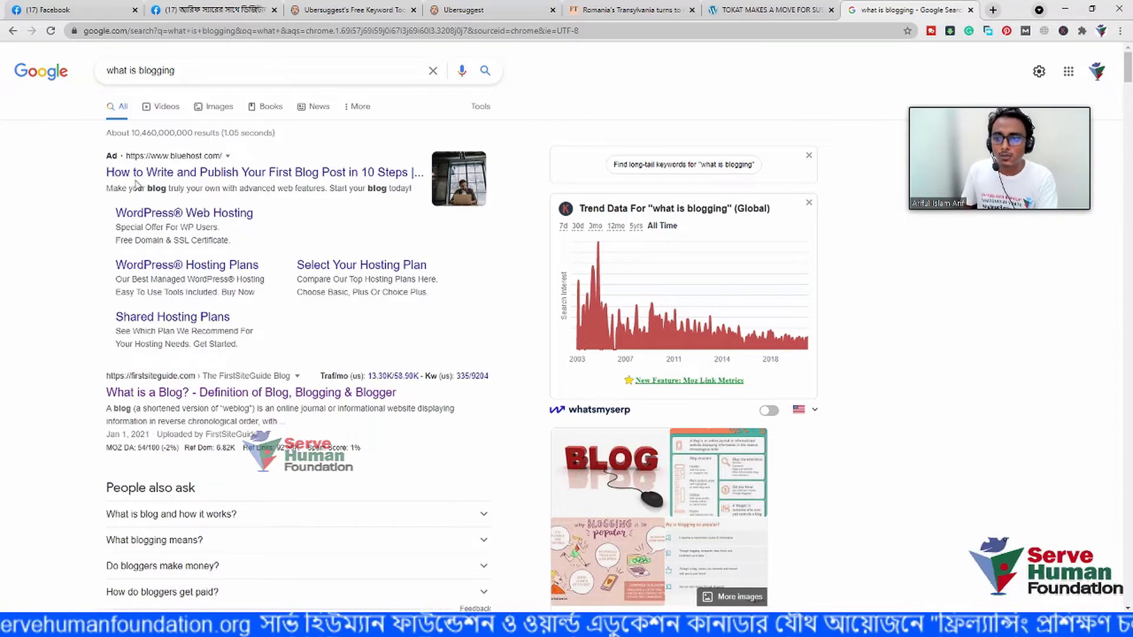
Review the remaining results for "what is blogging" and search Google for "what is hosting" instead
scroll(229, 200, down, 4)
scroll(193, 299, down, 3)
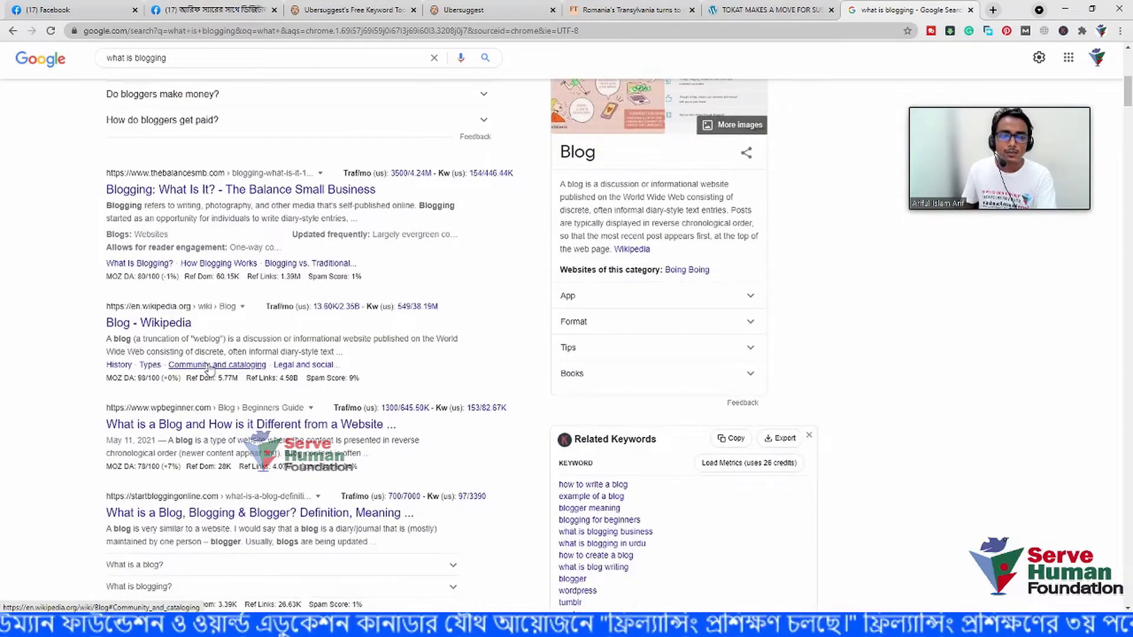
scroll(210, 369, up, 8)
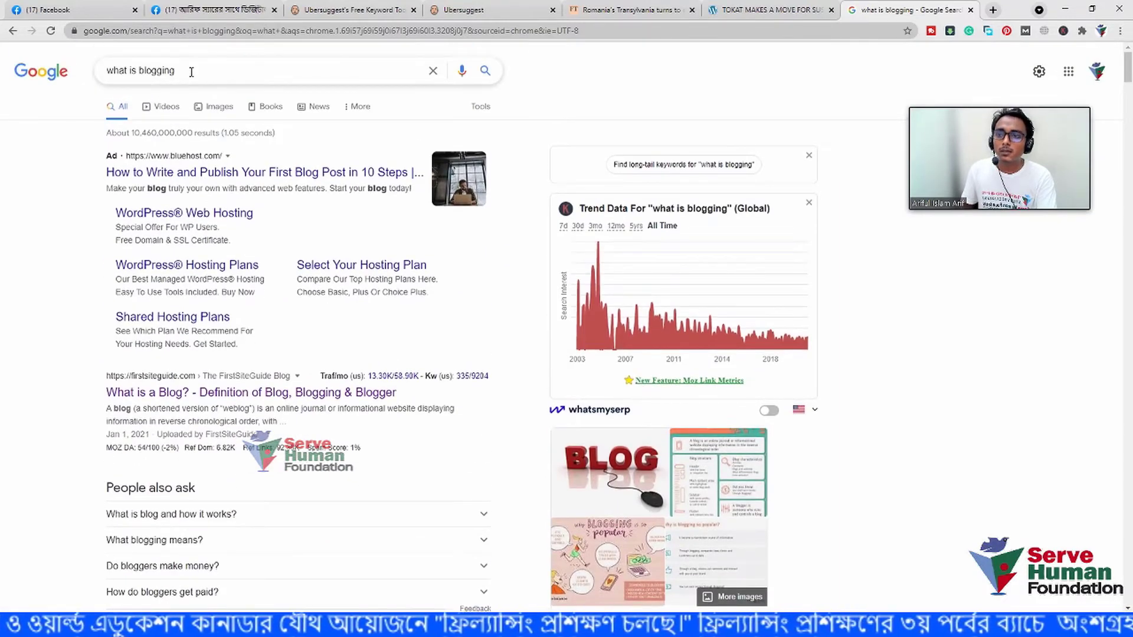
drag(191, 72, 99, 79)
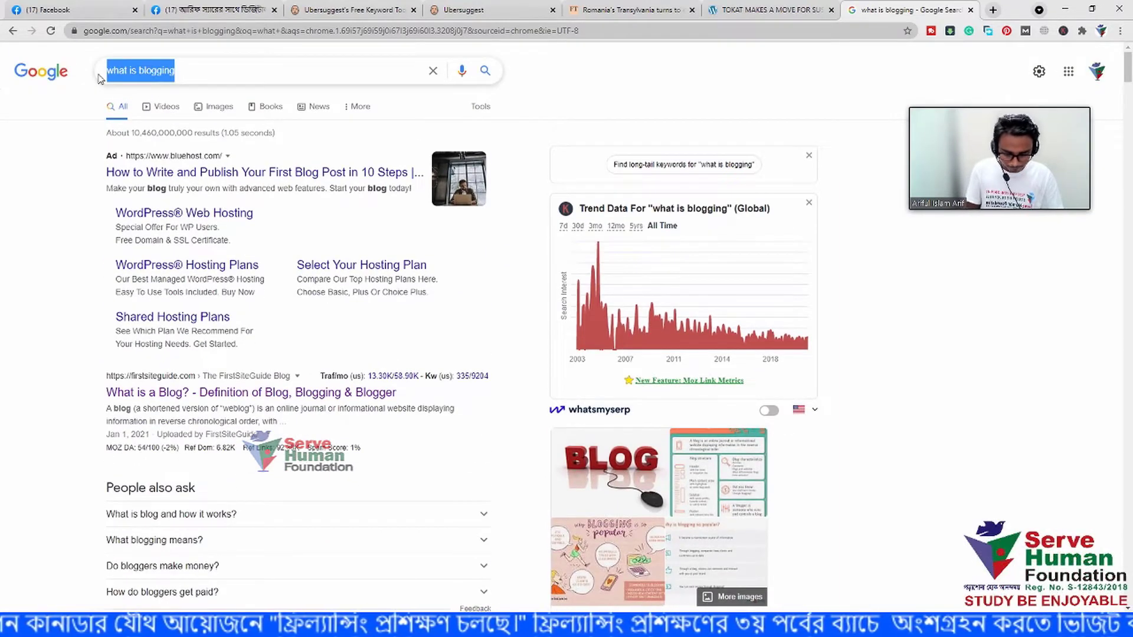
text(what is ho)
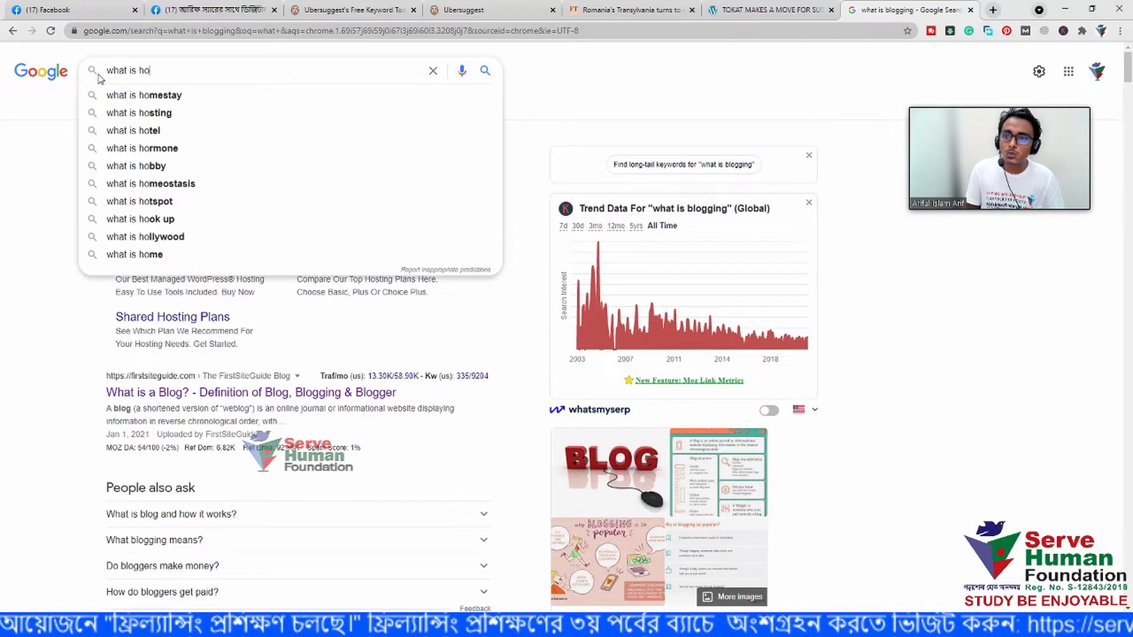
text(st)
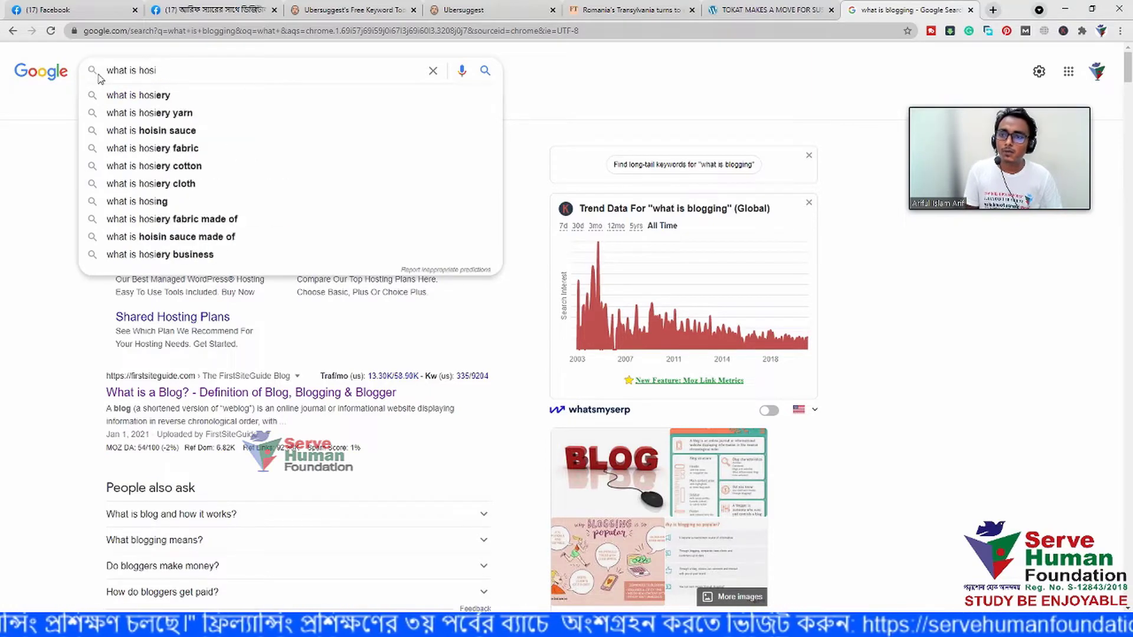
text(ing)
key(Return)
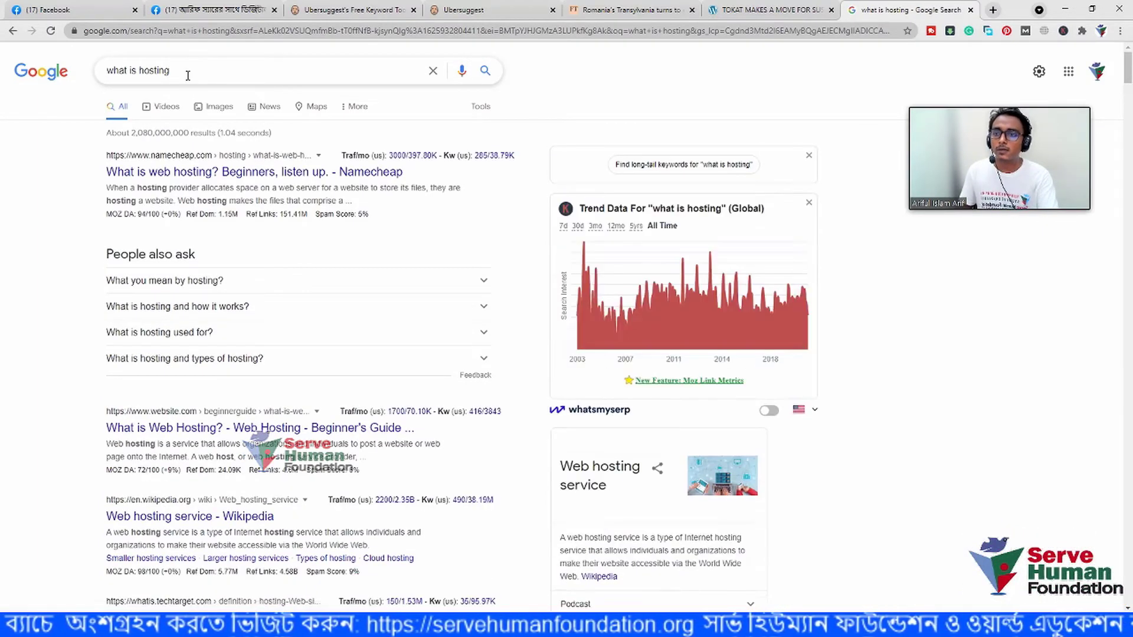
Search Google for the buying-intent keyword "best hosting" in place of "what is hosting"
drag(187, 75, 104, 76)
text(best)
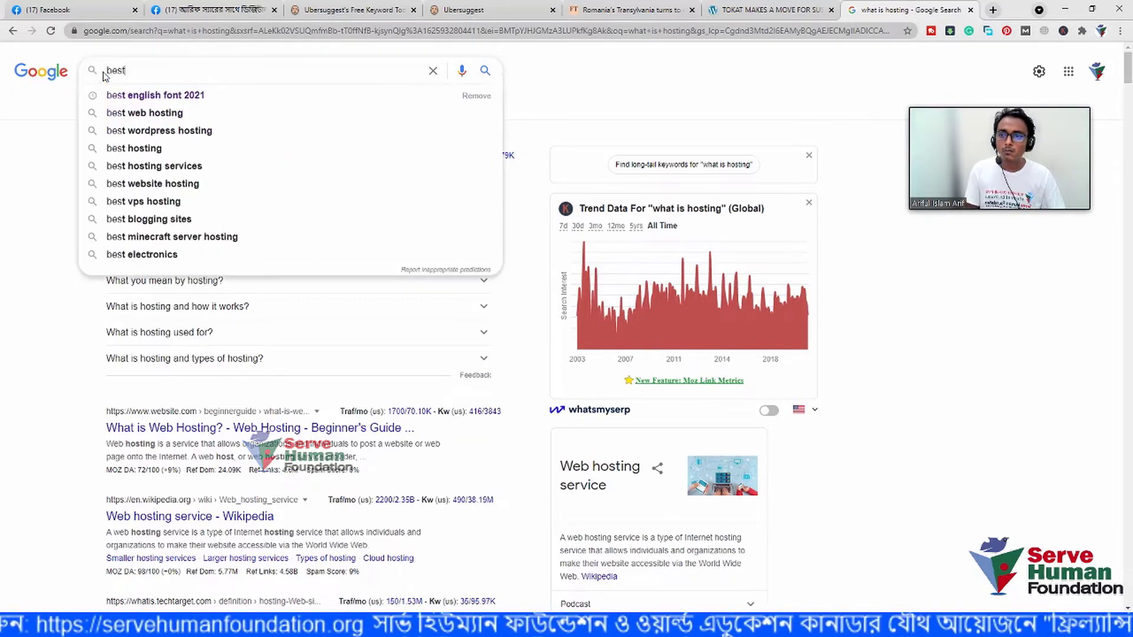
text( hosting)
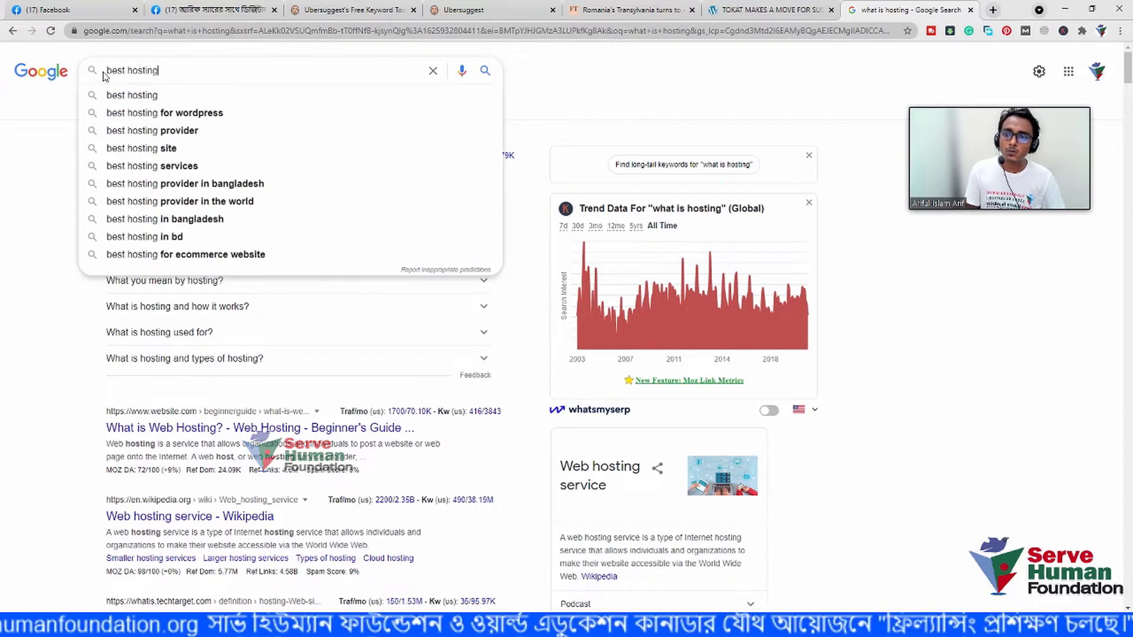
key(Return)
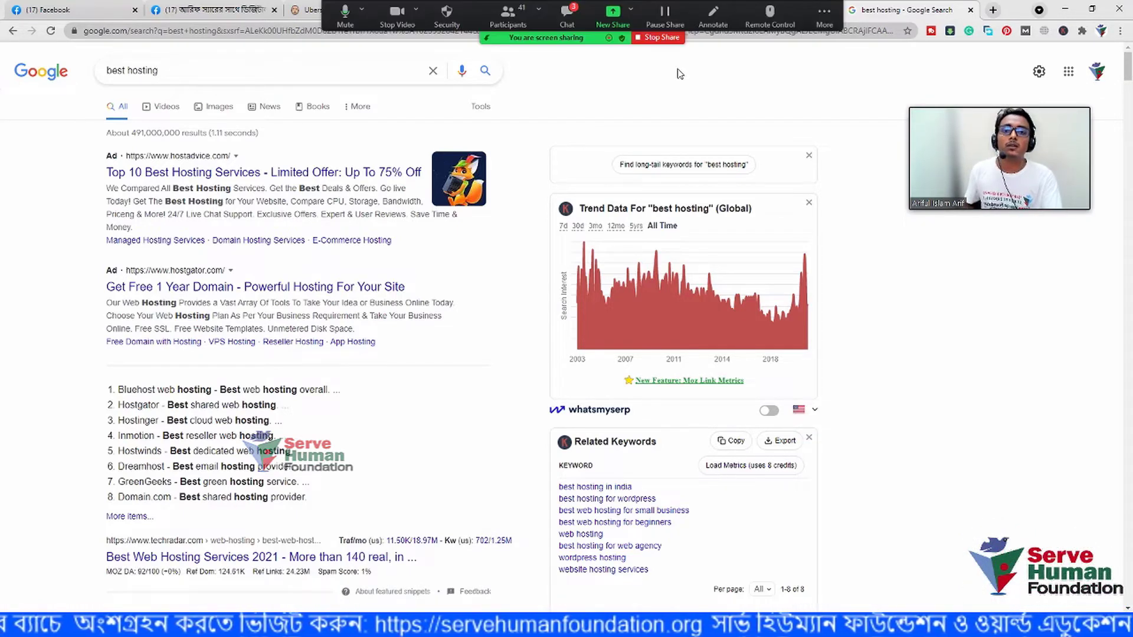
Open the meeting chat to read the participants' latest messages, and close the chat window
click(567, 13)
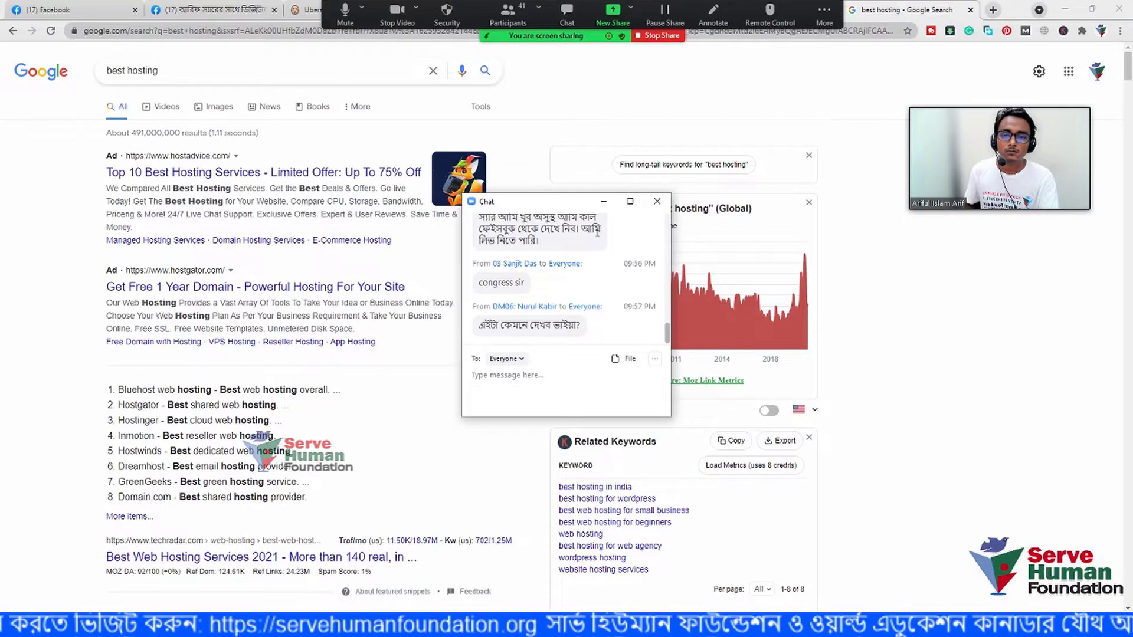
drag(551, 206, 587, 143)
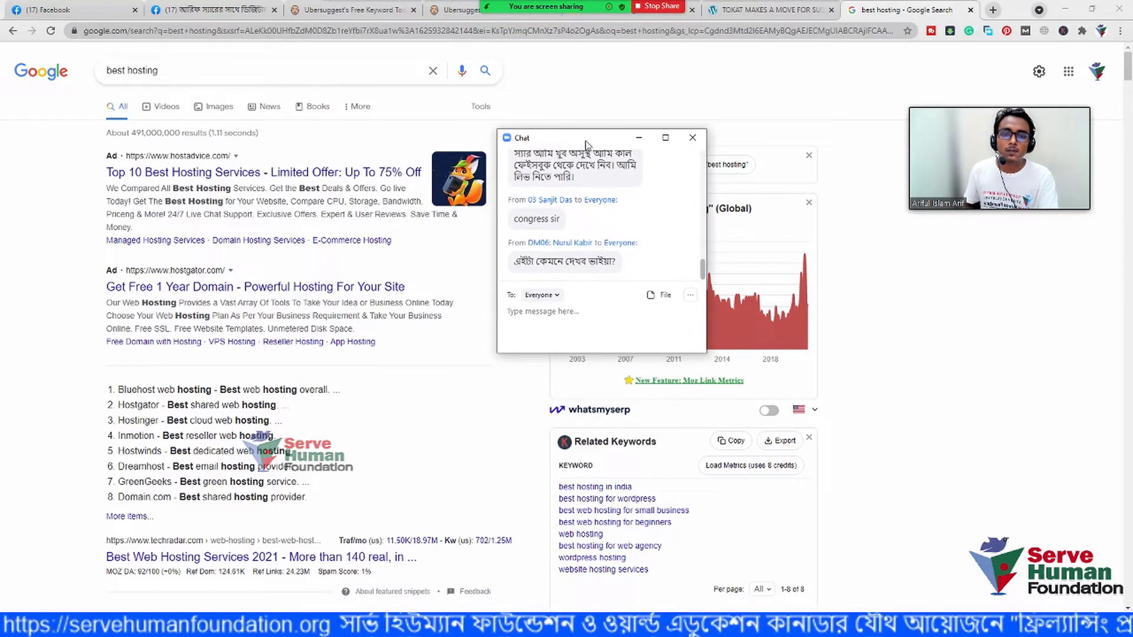
click(692, 138)
Return to Ubersuggest, open its dashboard and dismiss the welcome guide
click(469, 17)
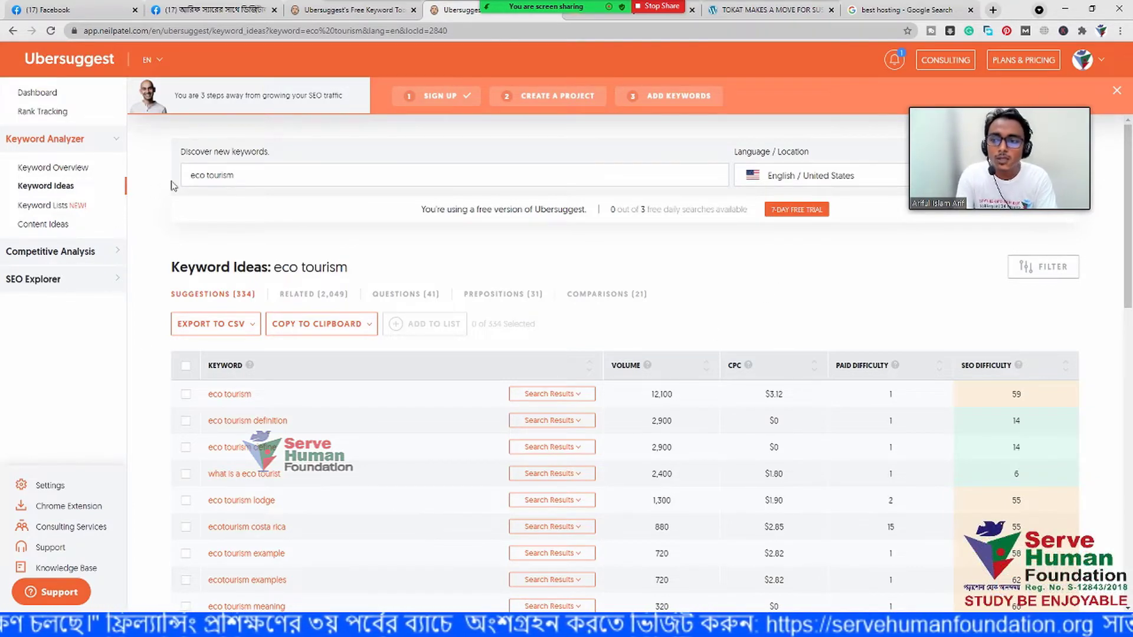
click(66, 59)
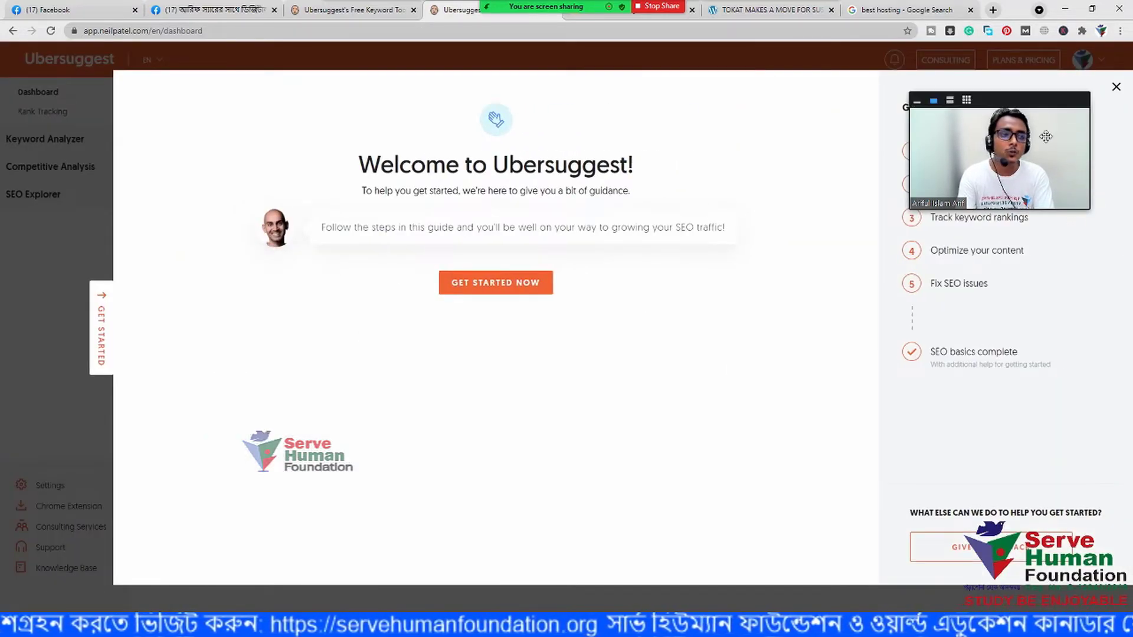
click(1115, 88)
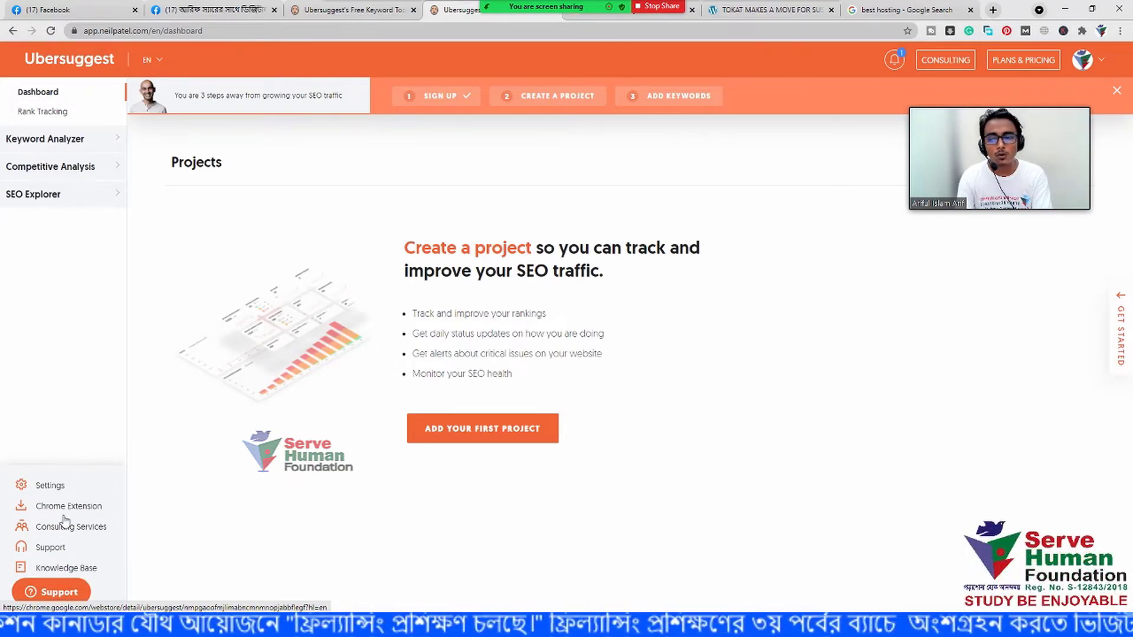
mouse_move(937, 186)
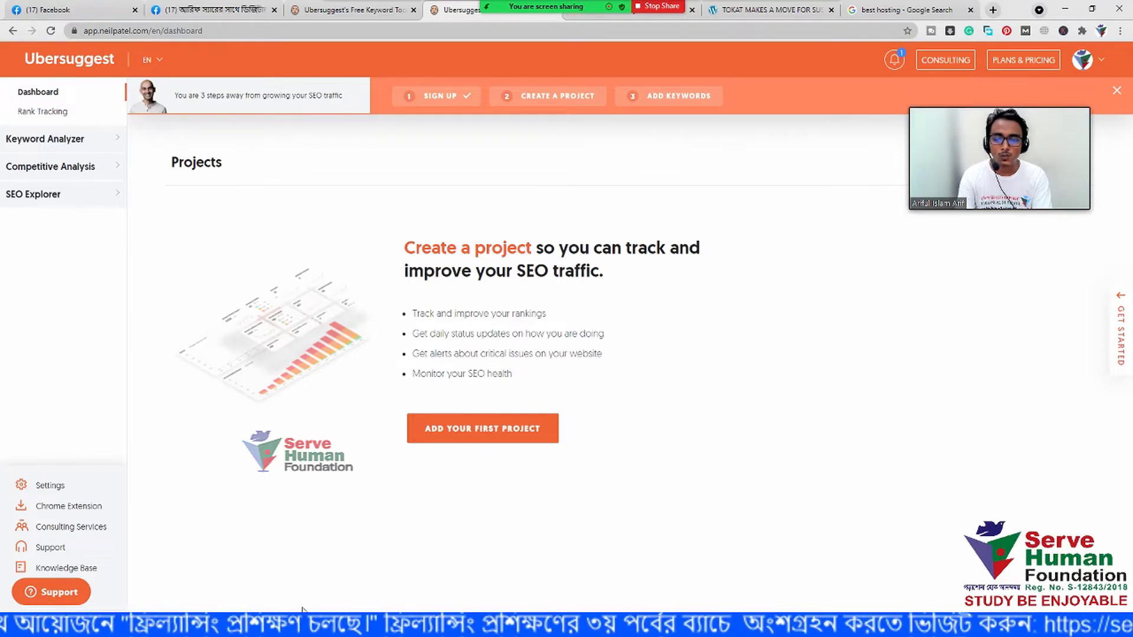
Switch to PowerPoint's "Keyword Idea" slide, highlight the "Google Search Suggestion and Related Search" bullet and move the webcam video off the slide
key(alt+Tab)
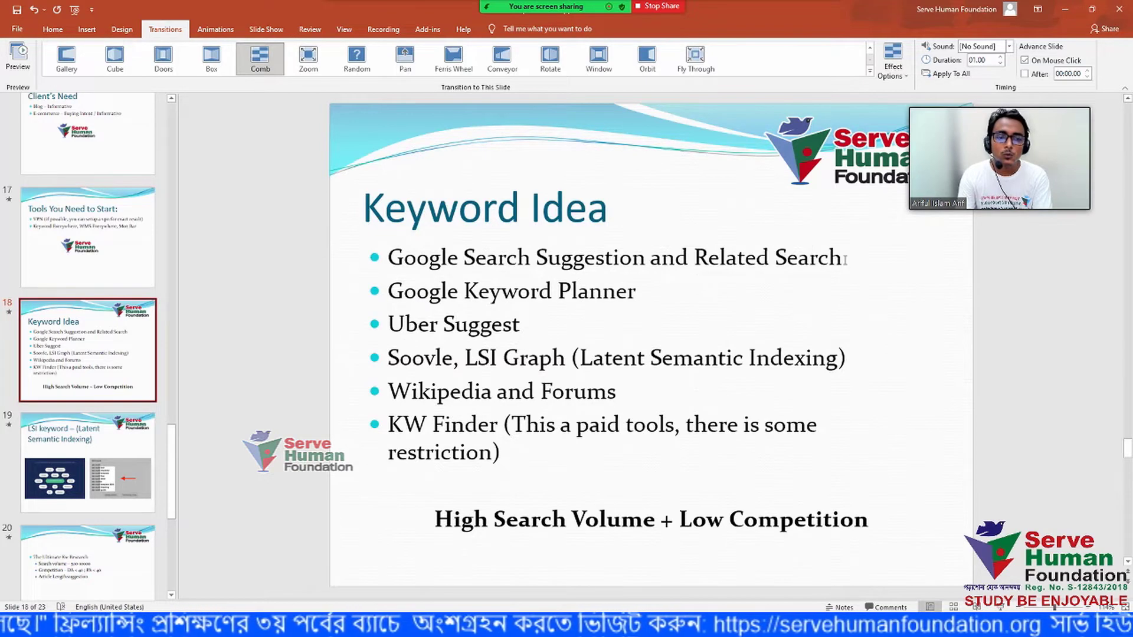
drag(846, 260, 354, 264)
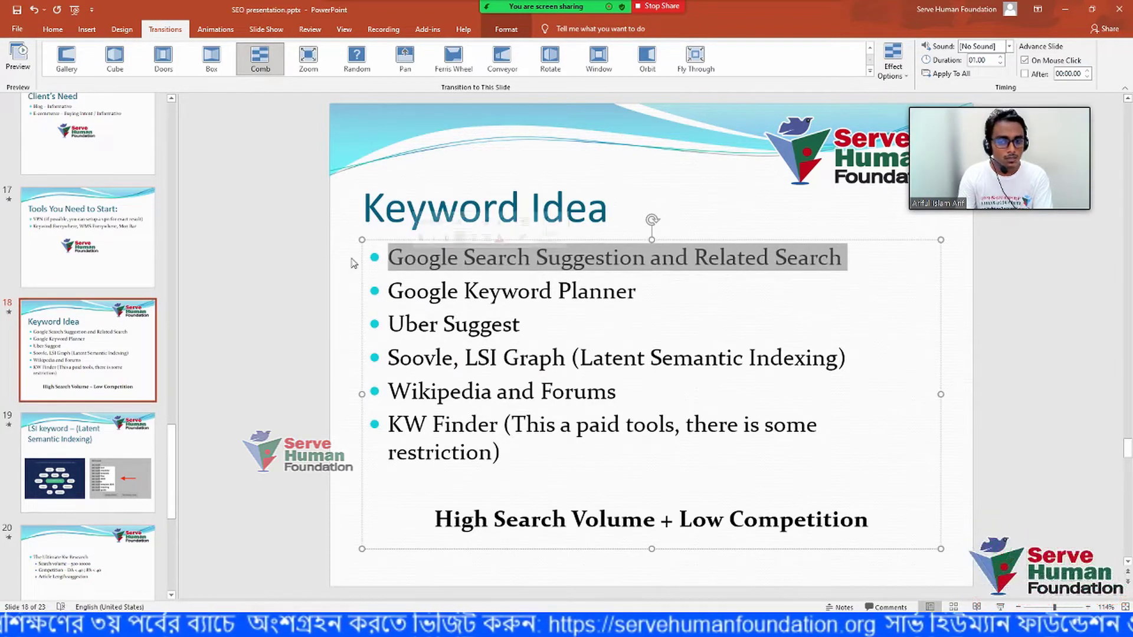
click(280, 270)
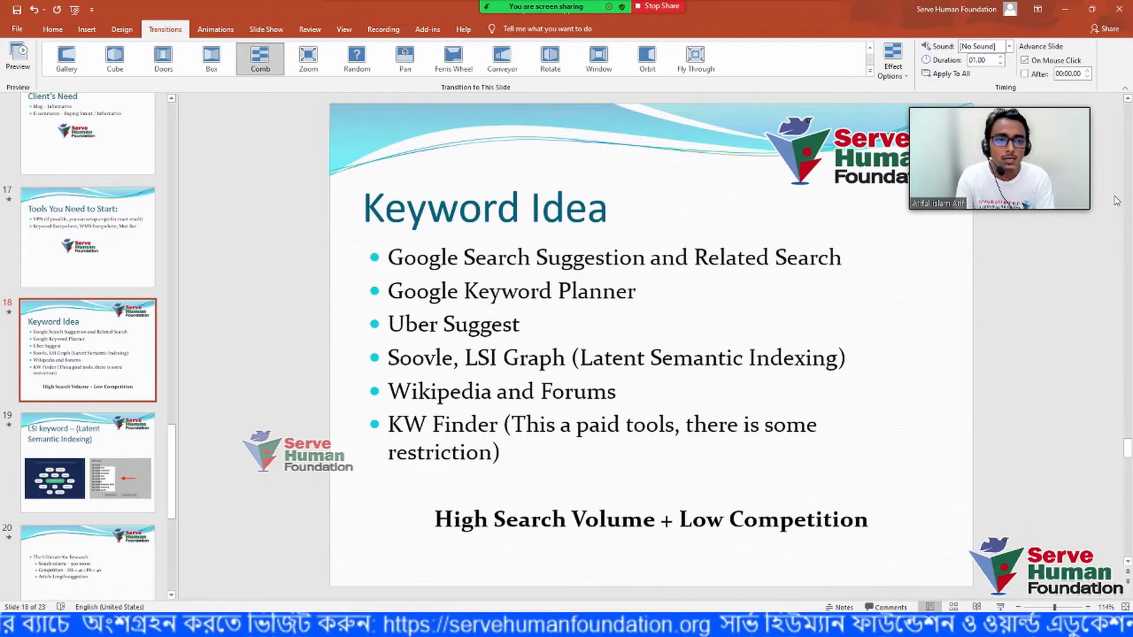
drag(1043, 137, 1054, 308)
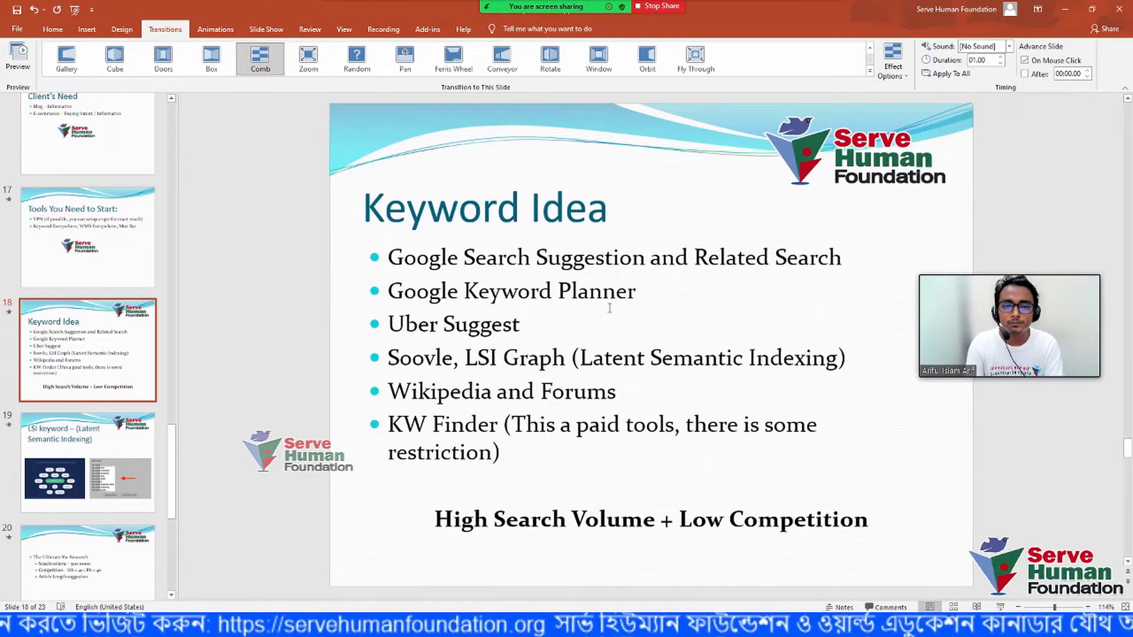
Highlight "Related Search", "Google Keyword Planner", "Uber Suggest" and "Soovle" in turn on the Keyword Idea slide, leaving nothing selected
click(643, 293)
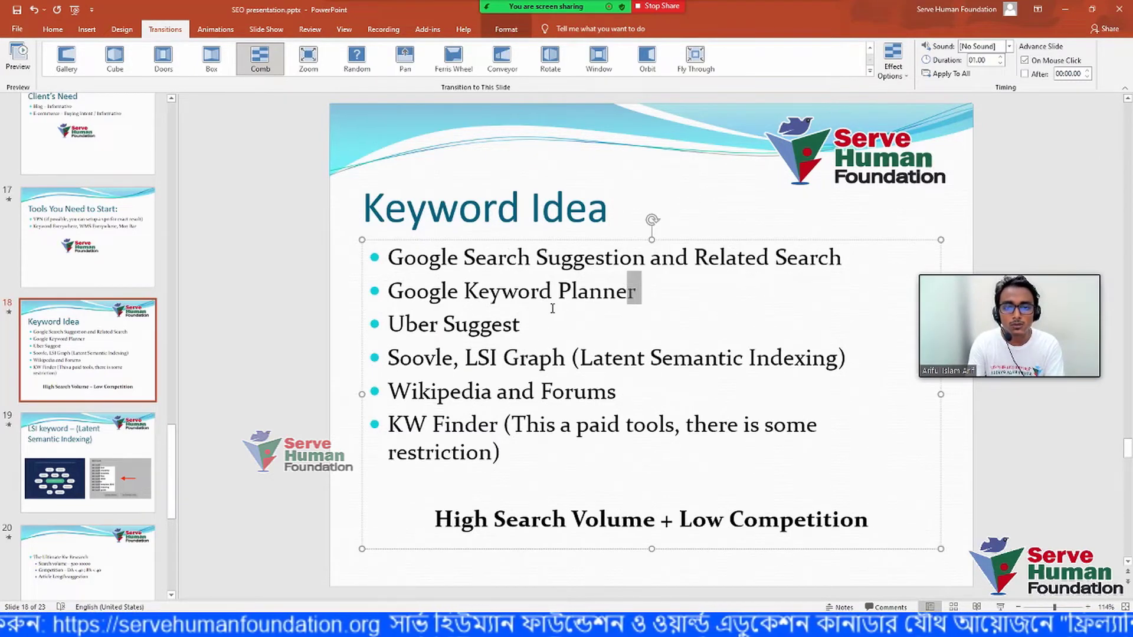
key(Down)
drag(848, 257, 694, 258)
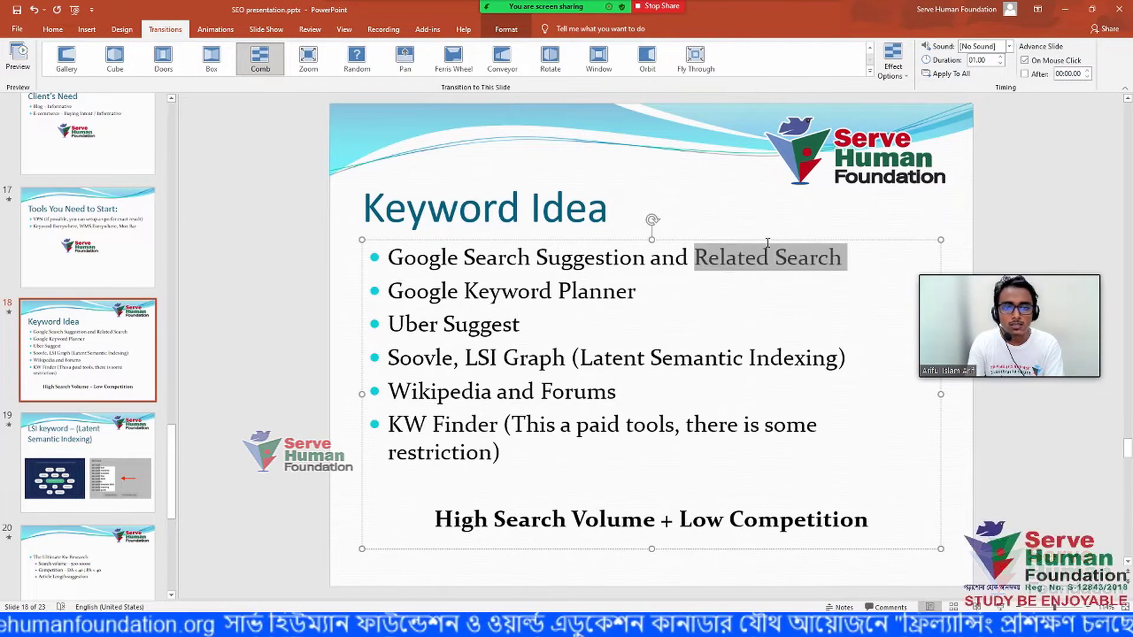
click(671, 295)
drag(654, 295, 441, 290)
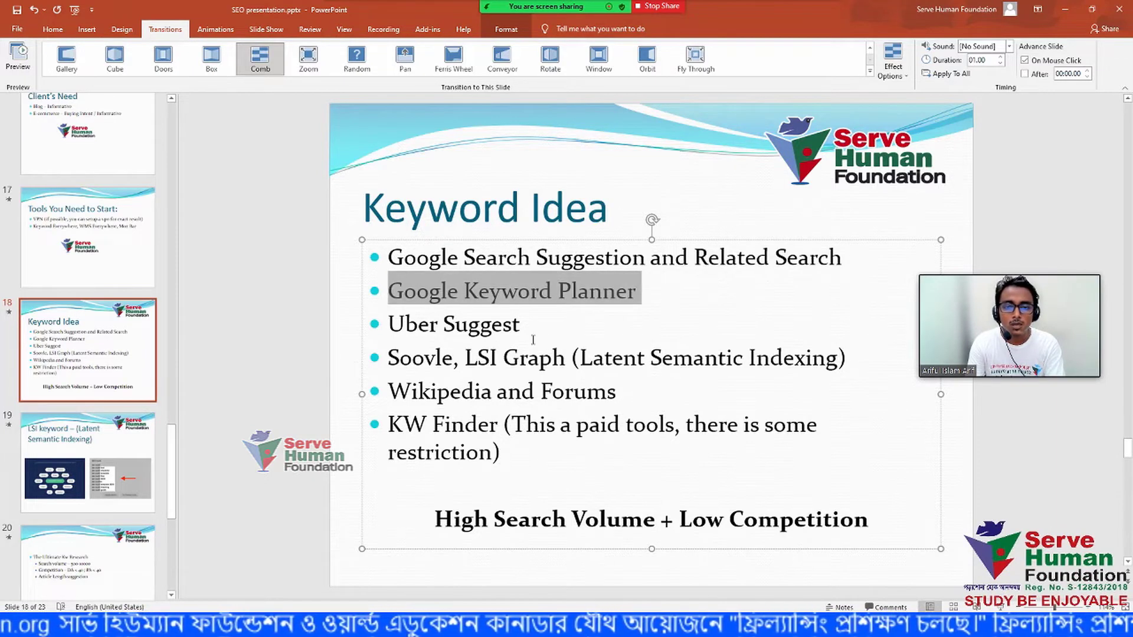
drag(532, 340, 387, 326)
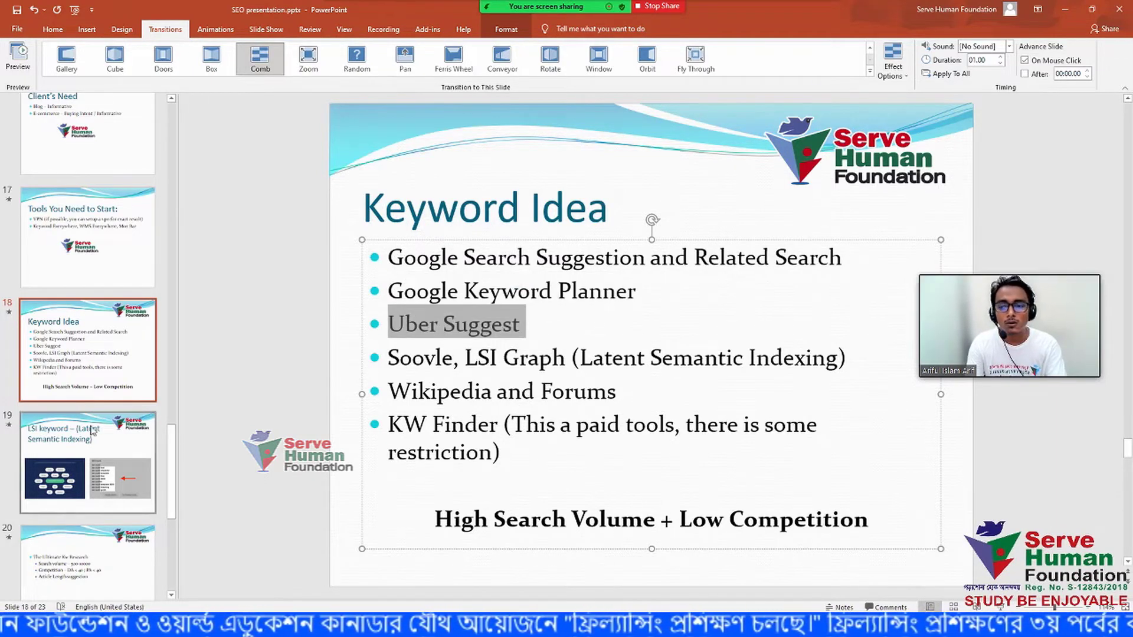
click(239, 348)
drag(454, 362, 388, 361)
click(277, 357)
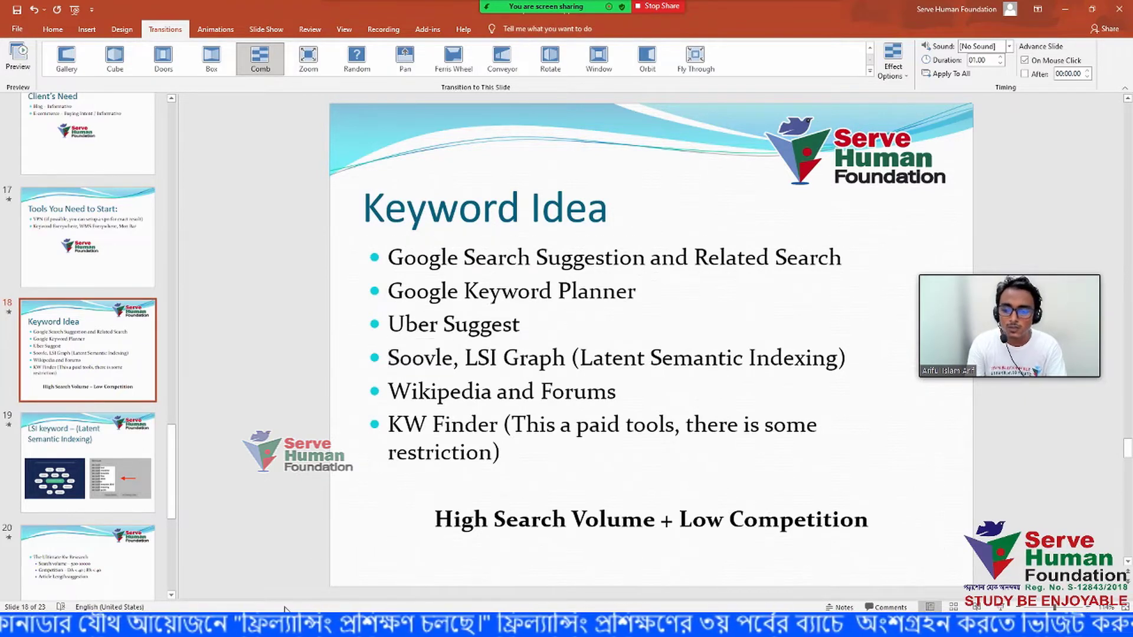
Switch back to Chrome and close all tabs after the digital marketing class Facebook group
key(alt+Tab)
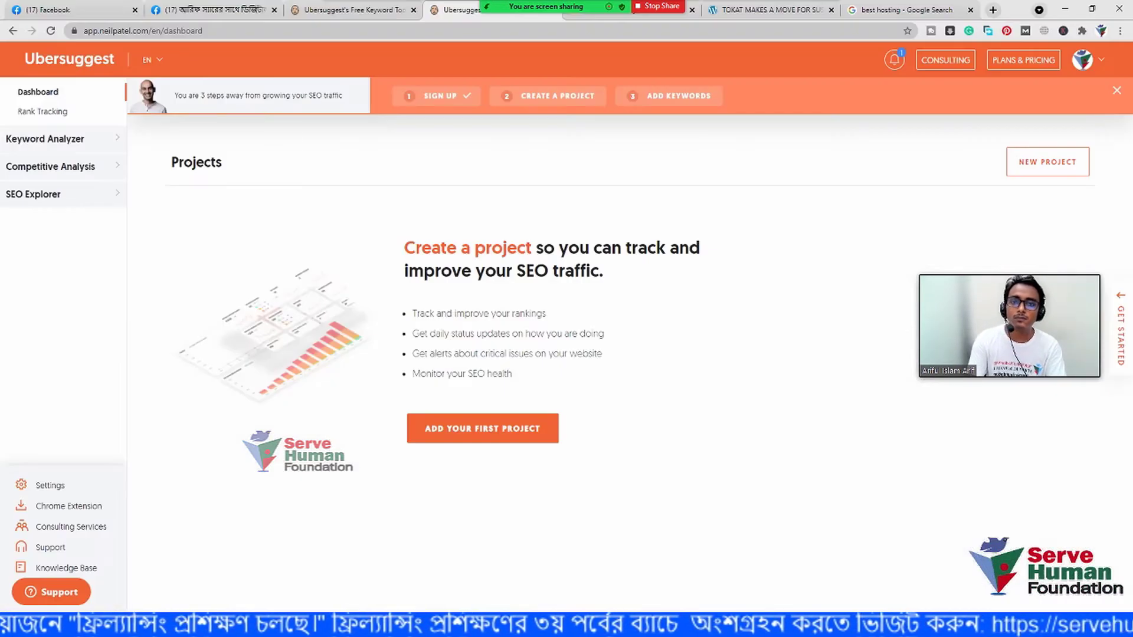
click(213, 11)
right_click(212, 10)
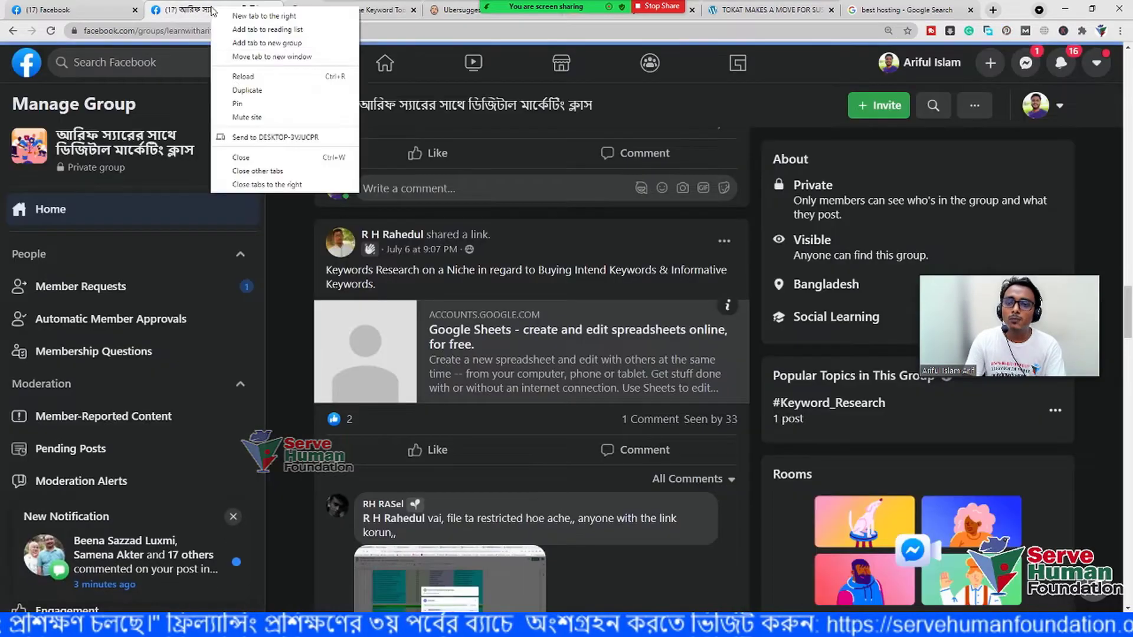
click(266, 184)
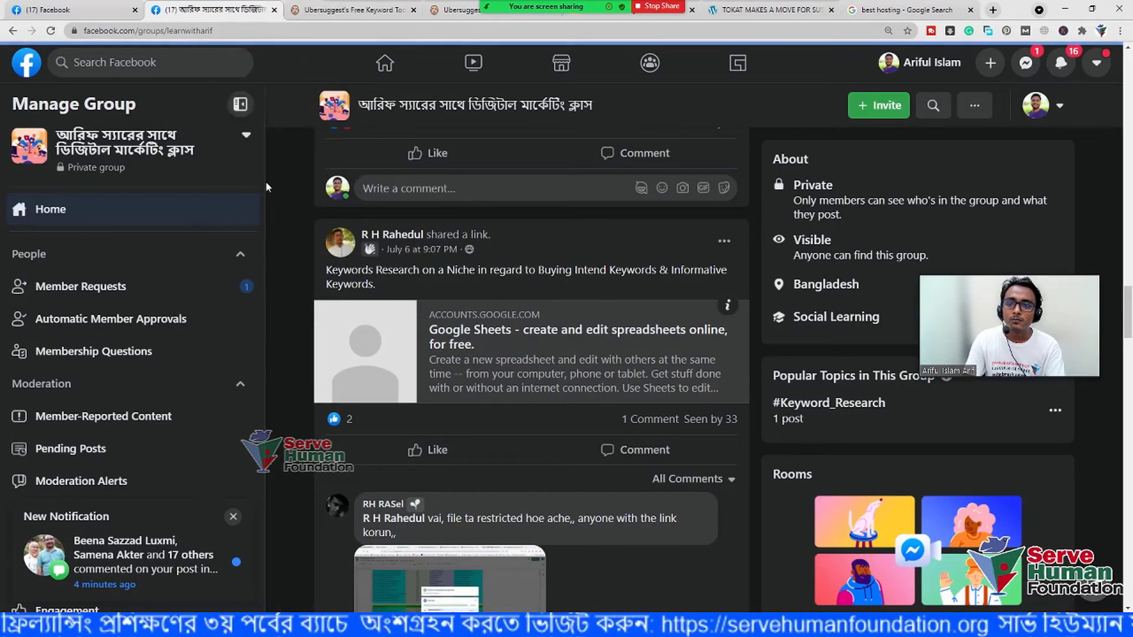
Search Google for "soovle" in a new browser tab and open the soovle.com website
click(300, 11)
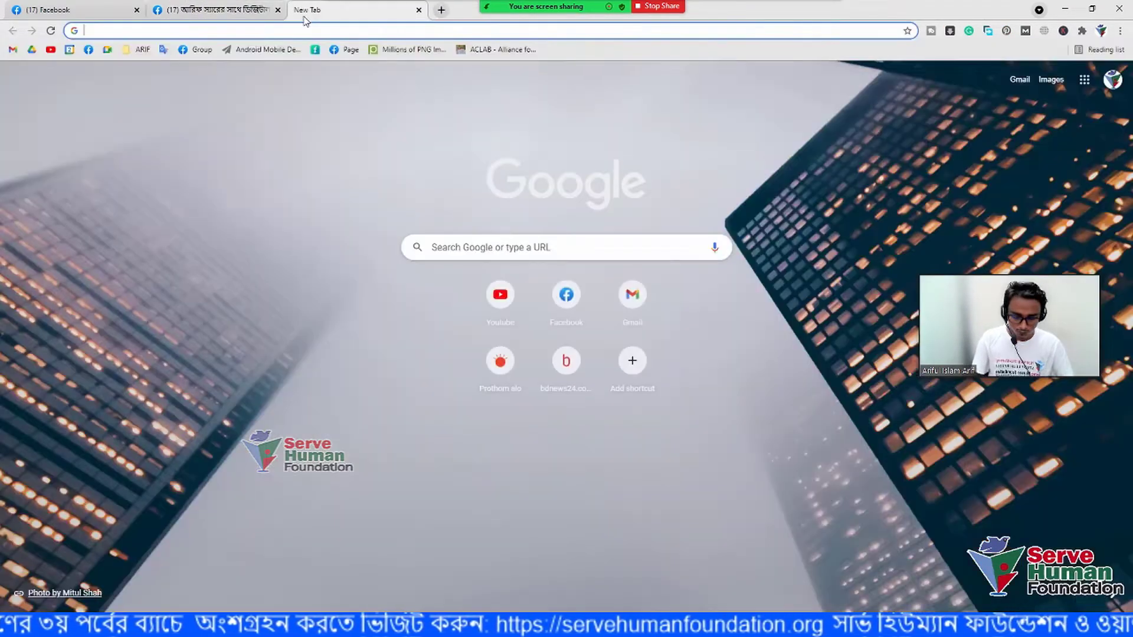
text(soob)
key(BackSpace)
text(vle)
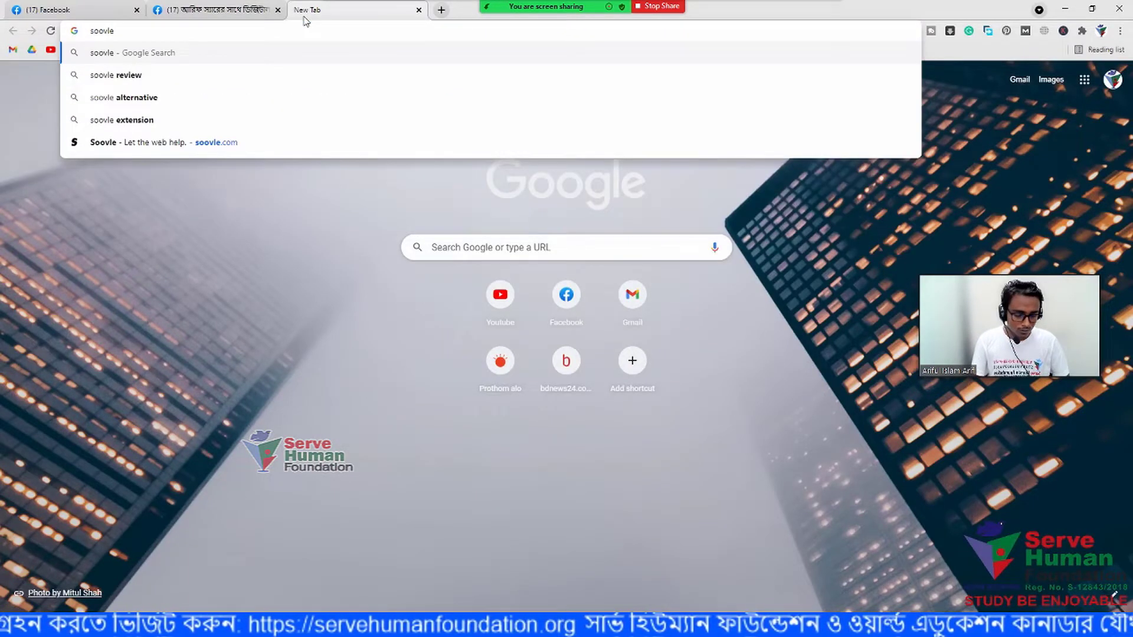
key(Return)
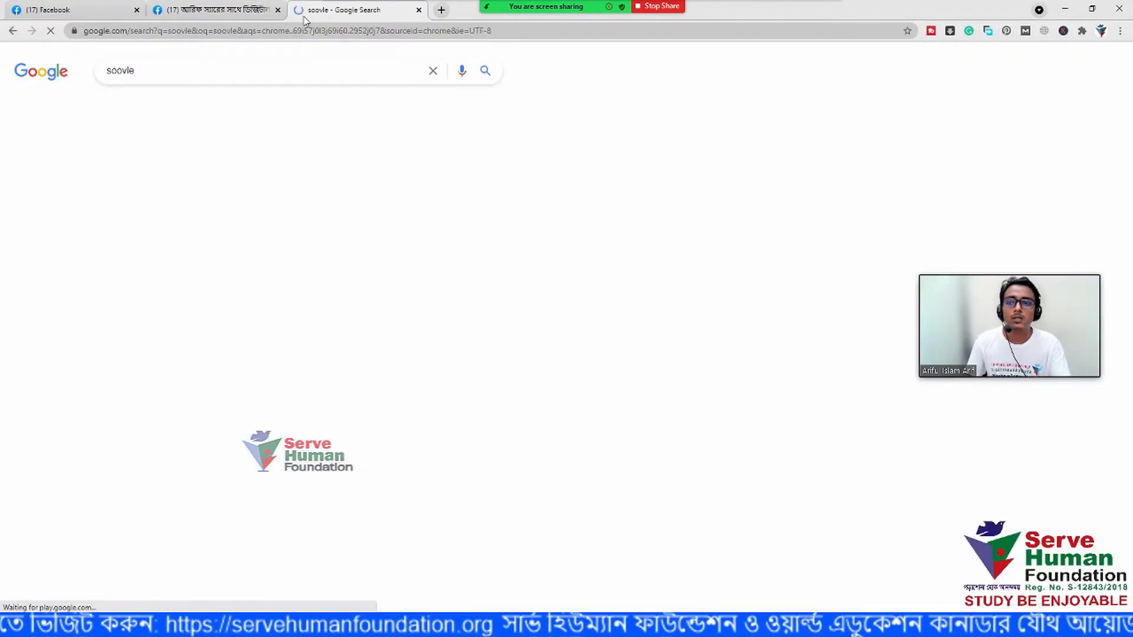
click(172, 172)
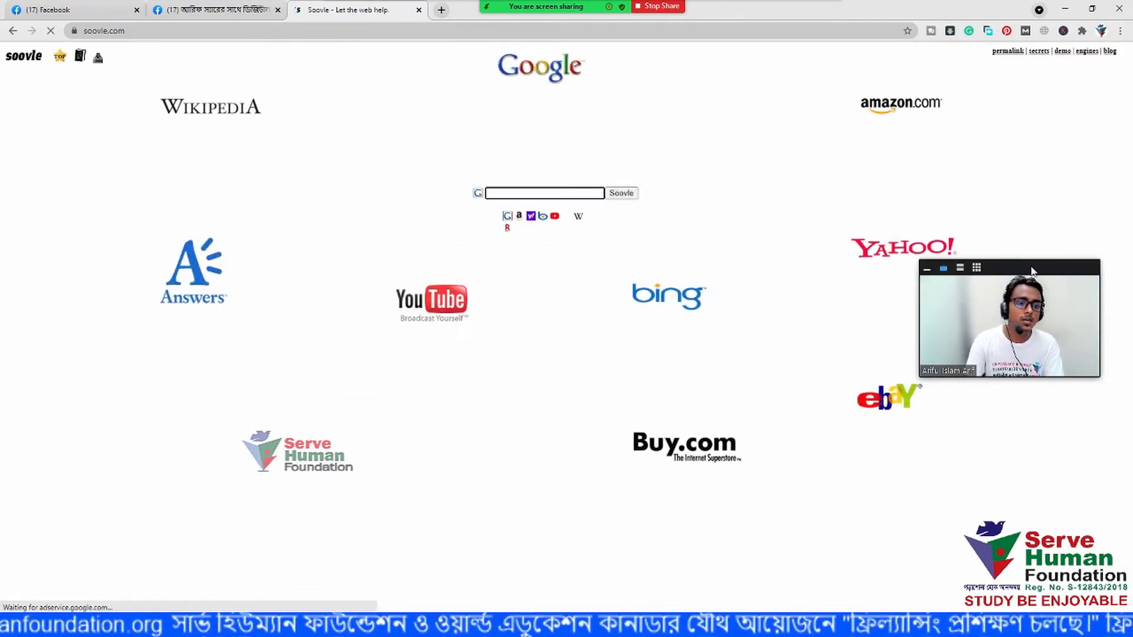
Move the webcam video clear of the Yahoo logo and get Soovle keyword suggestions for "eco tourism"
drag(1031, 269, 1074, 157)
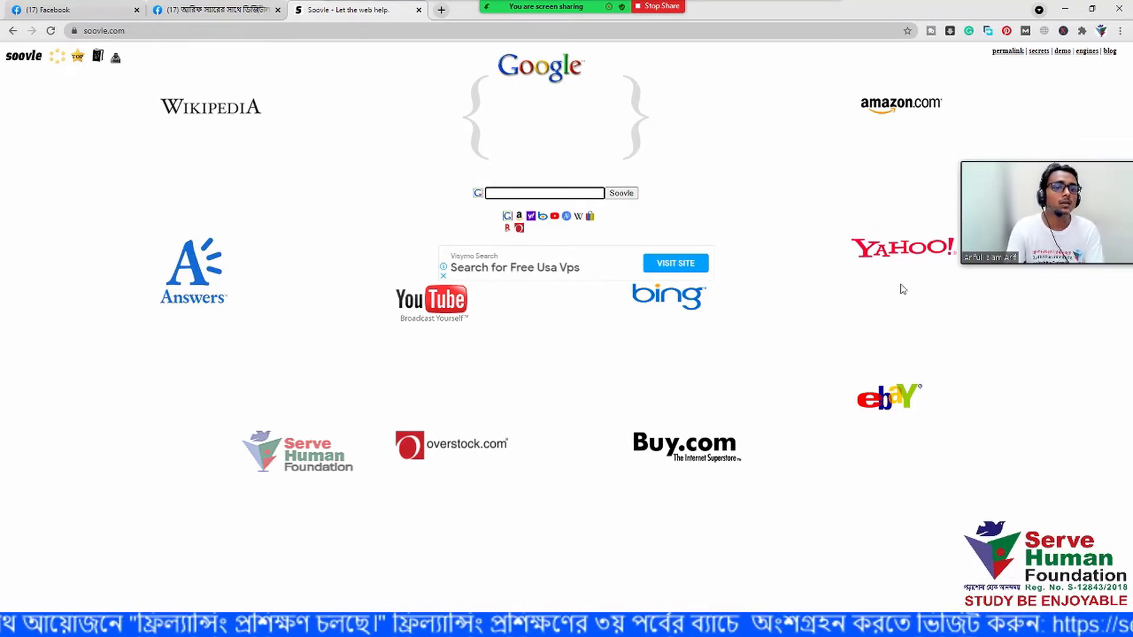
mouse_move(1000, 205)
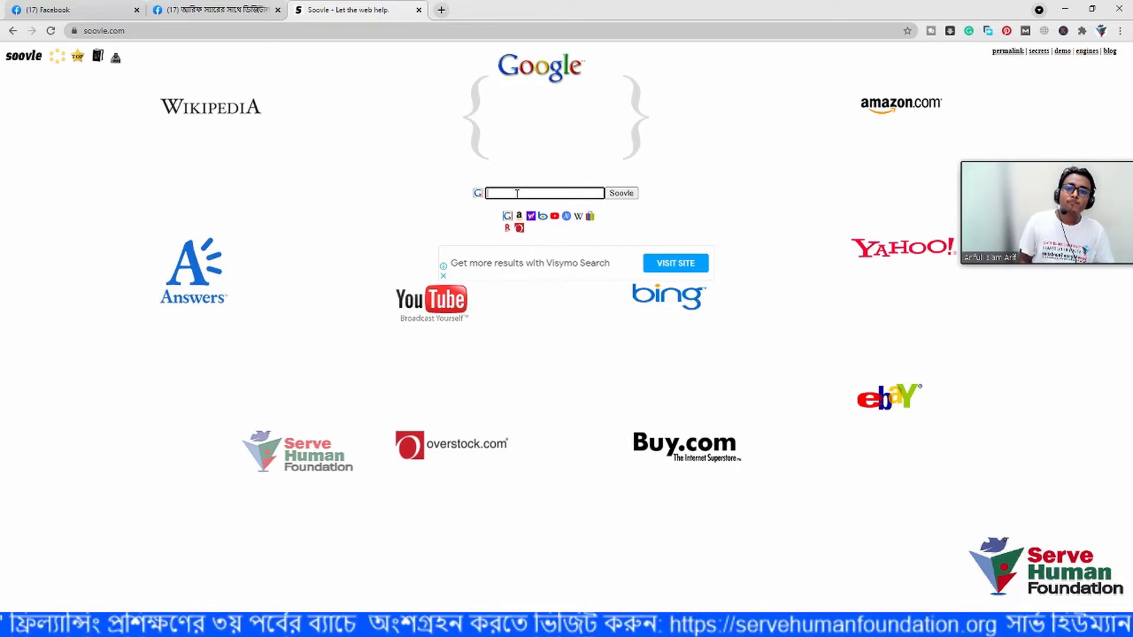
text(eco)
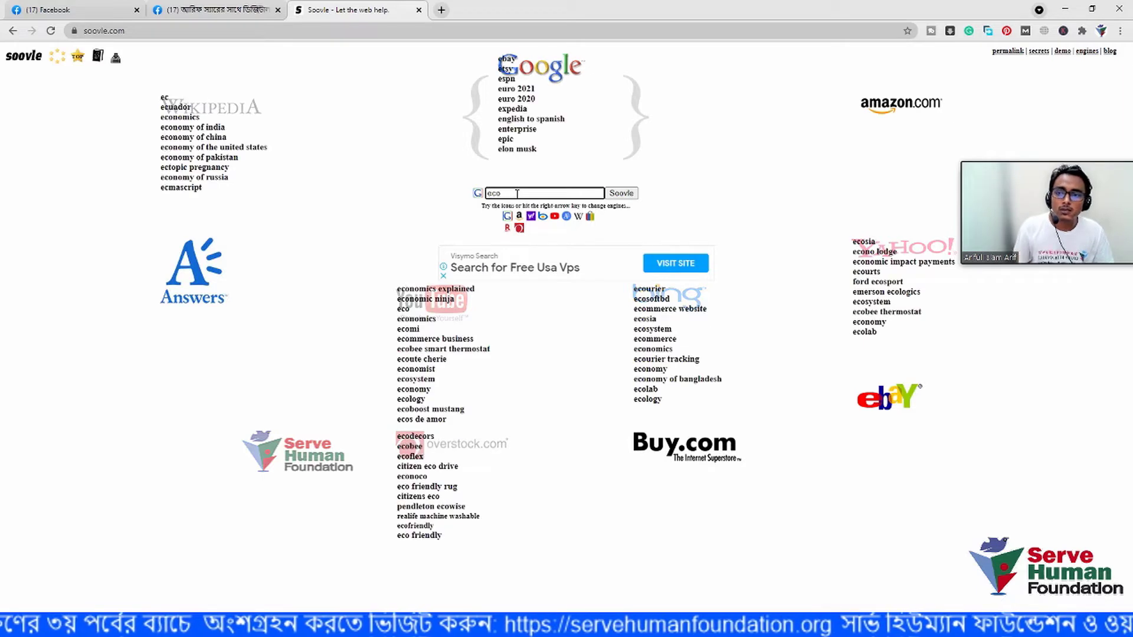
text( t)
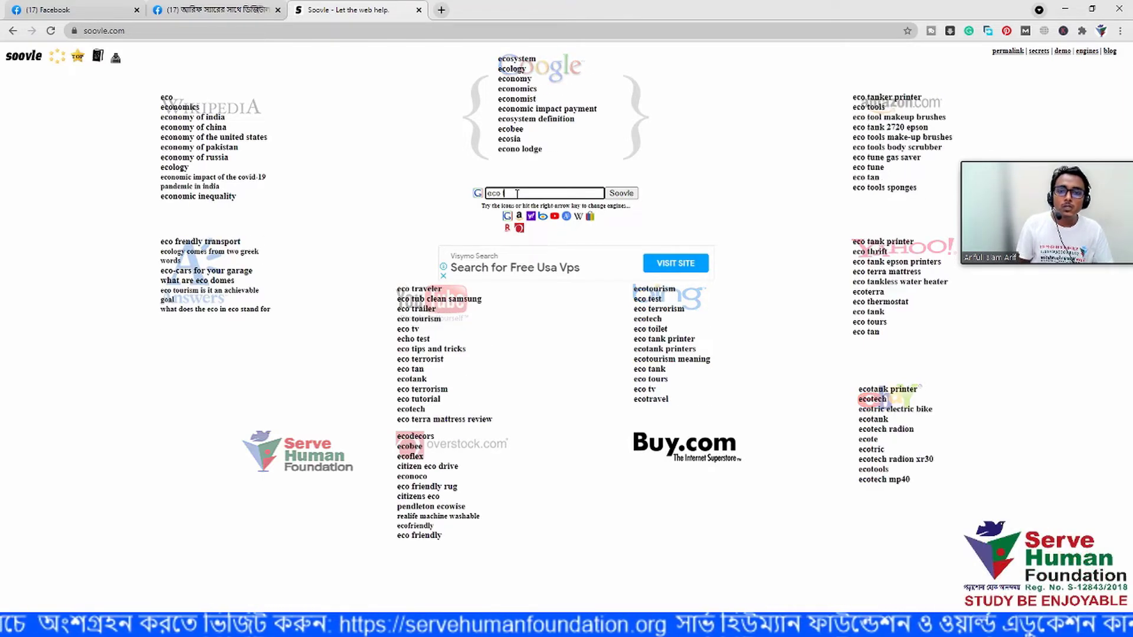
text(oru)
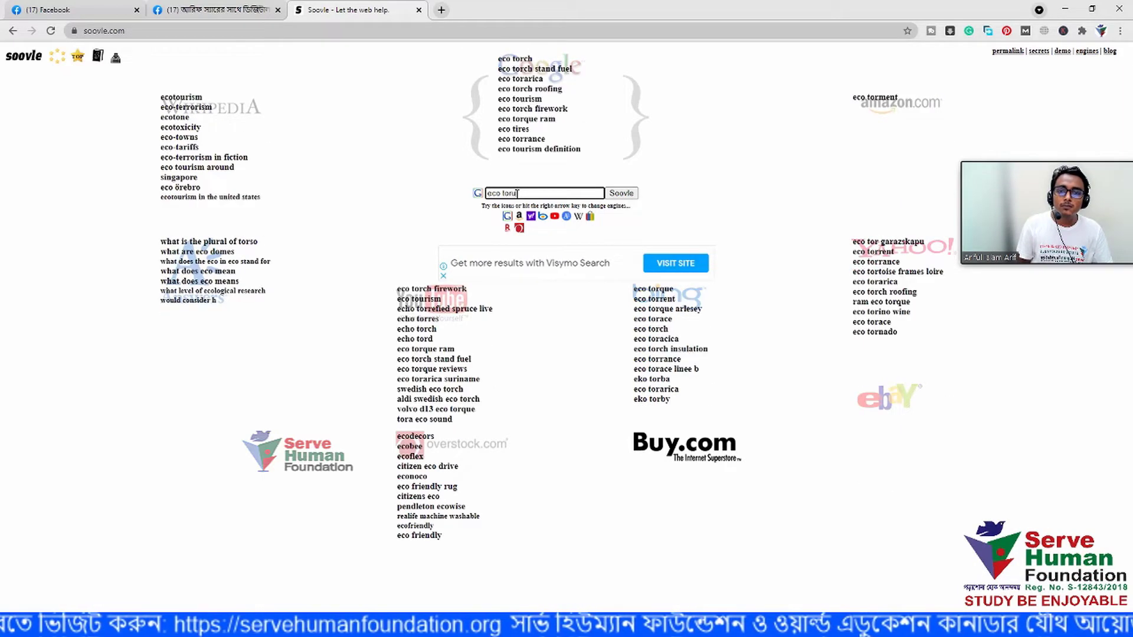
key(BackSpace)
key(BackSpace)
text(ur)
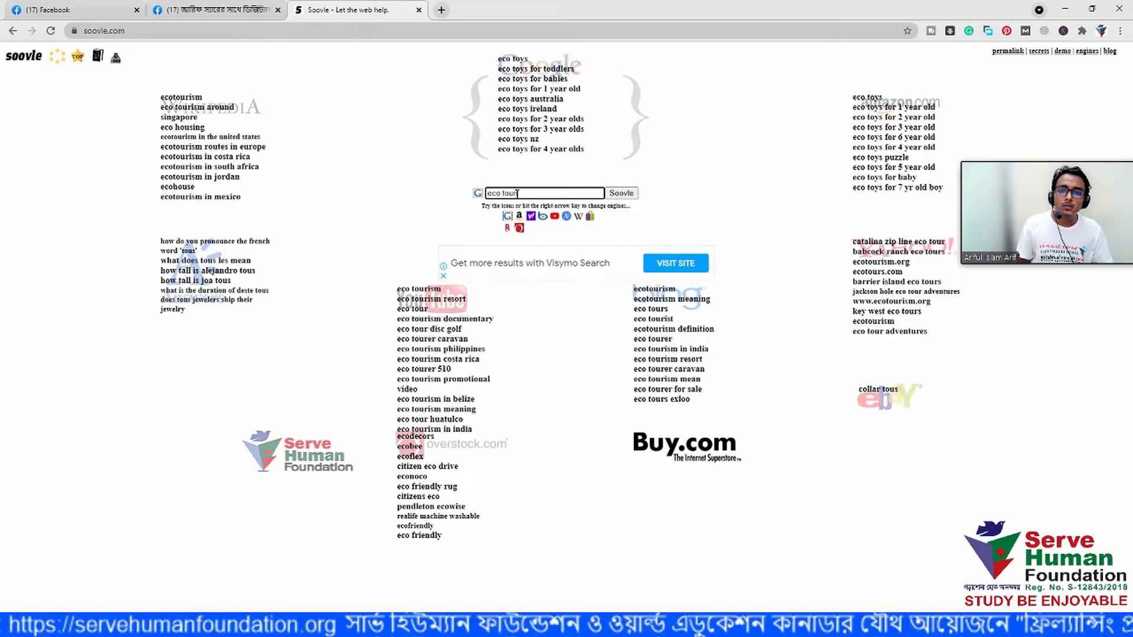
text(ism)
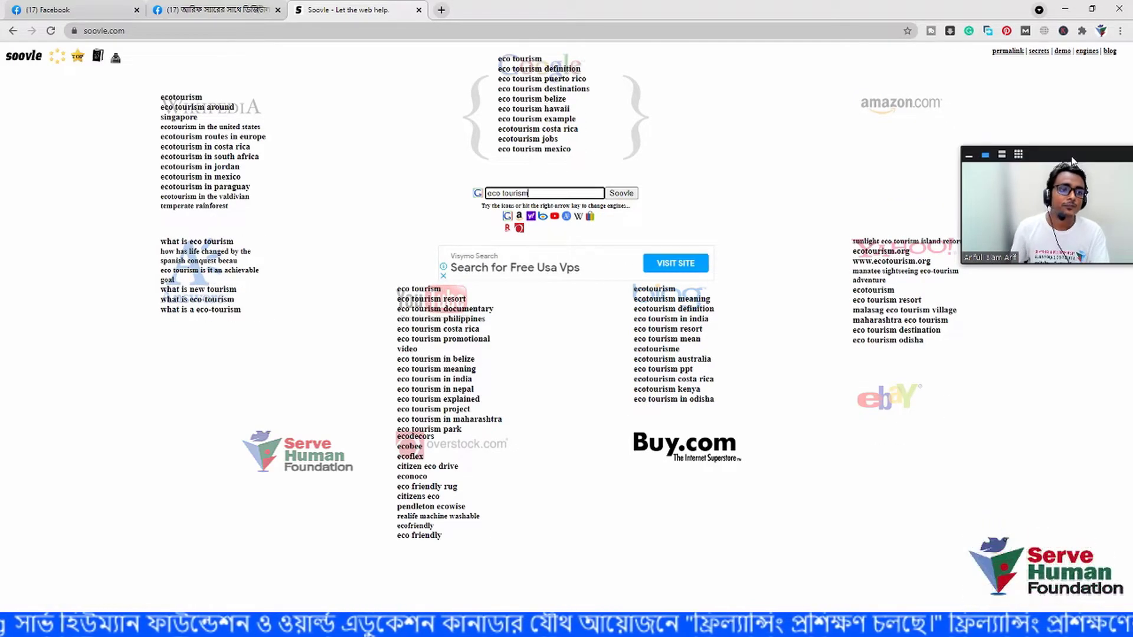
Copy the entire Soovle suggestions page into an untitled Notepad document, review the list from its start and close Notepad without saving
drag(1067, 239, 1067, 121)
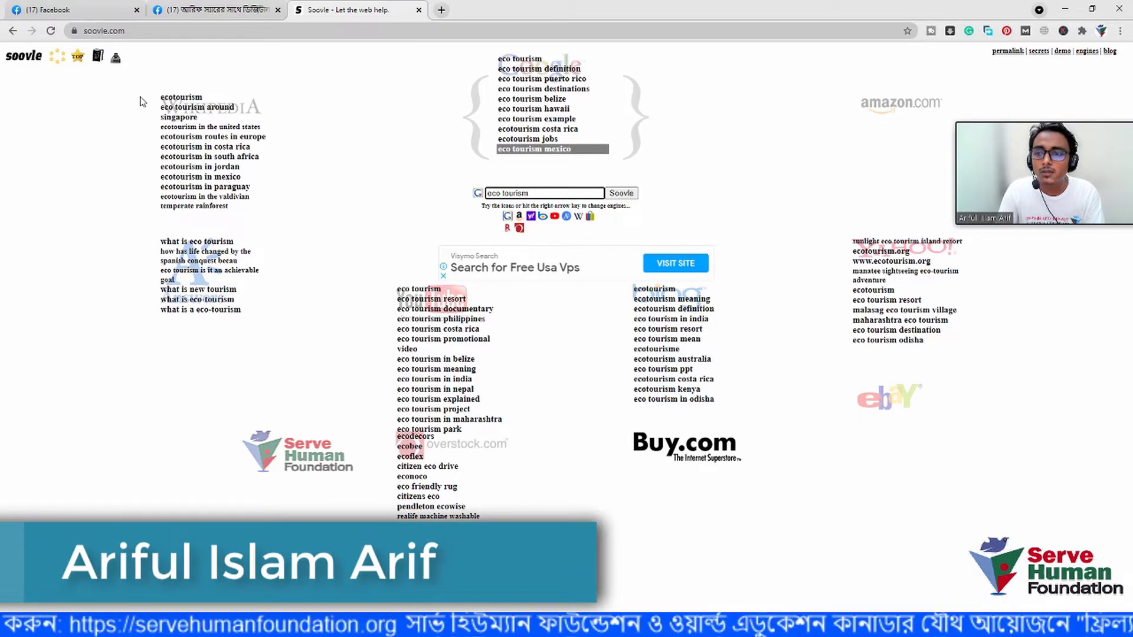
drag(141, 100, 235, 219)
click(235, 220)
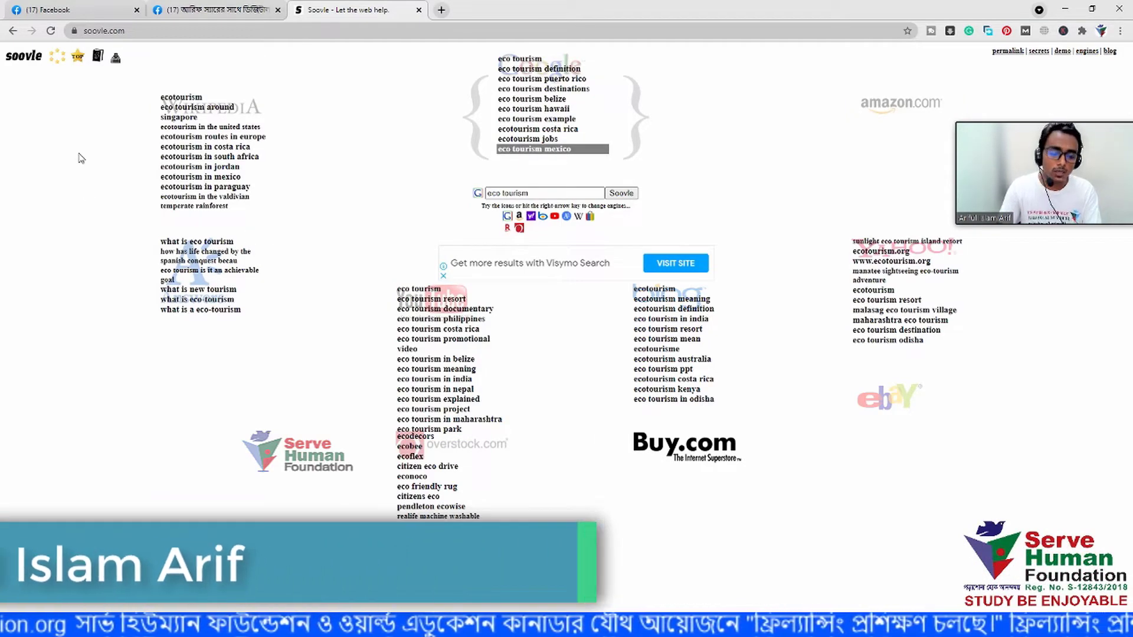
key(ctrl+a)
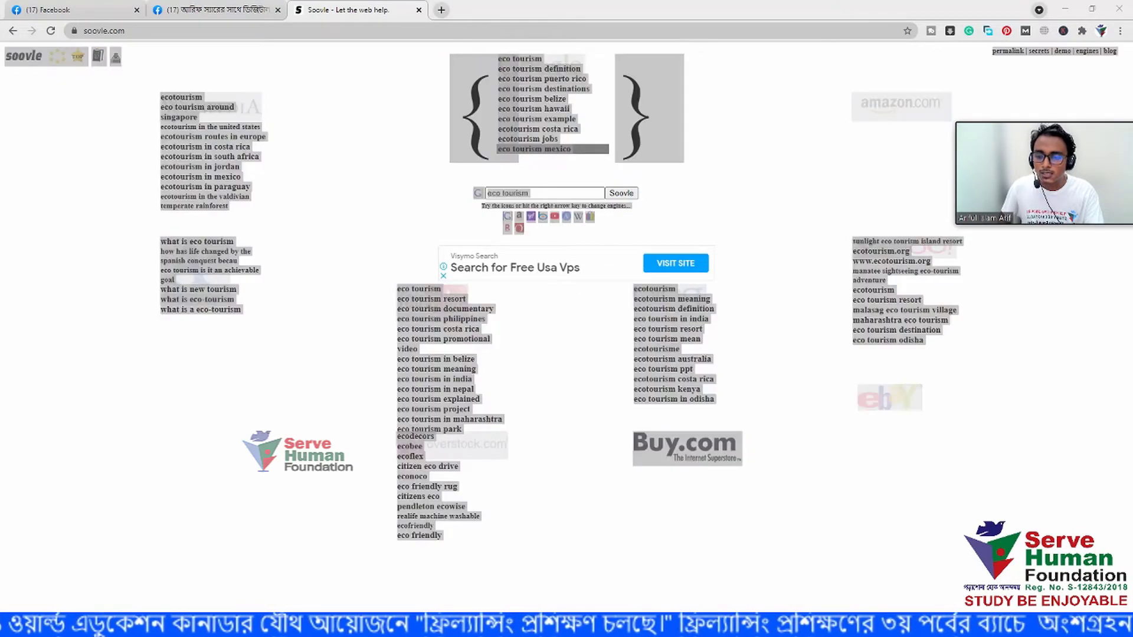
key(ctrl+v)
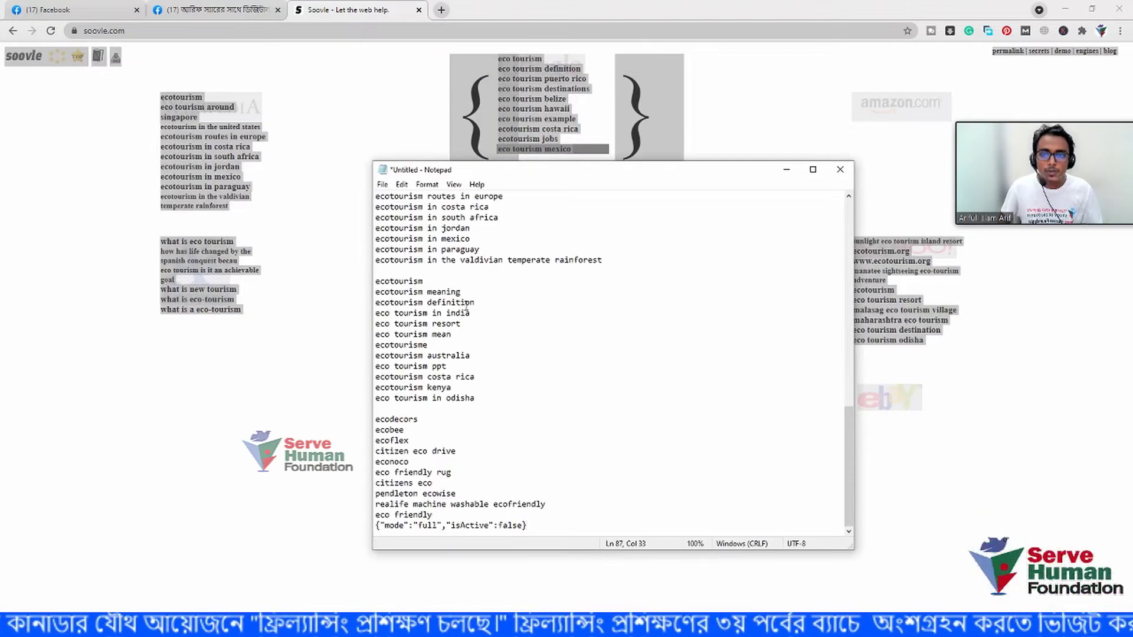
drag(849, 452, 838, 232)
click(841, 169)
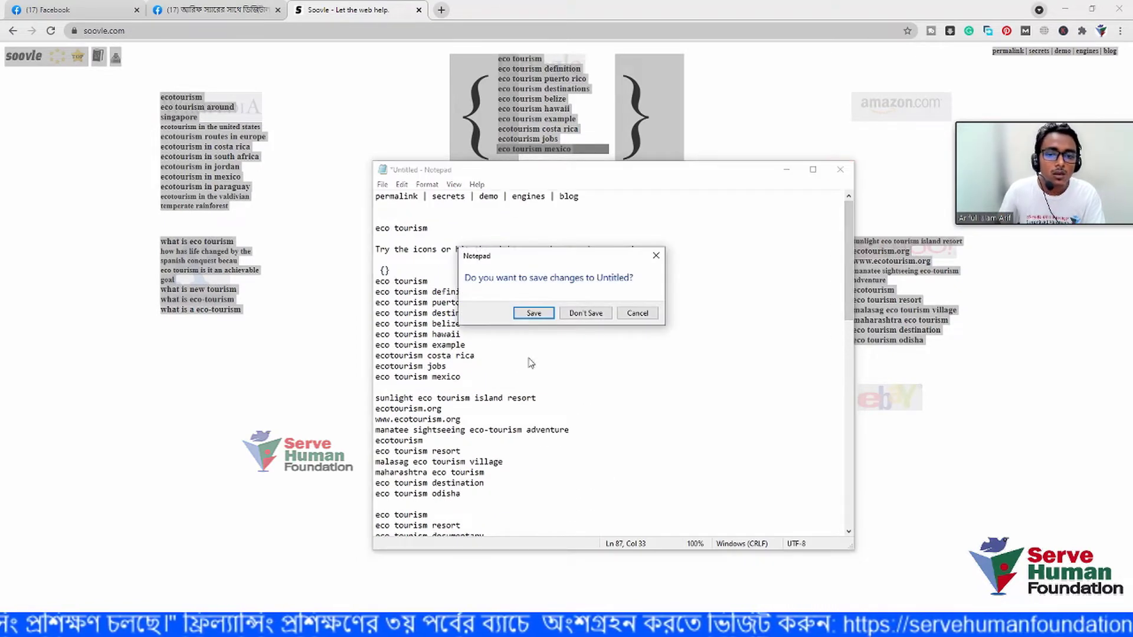
click(578, 315)
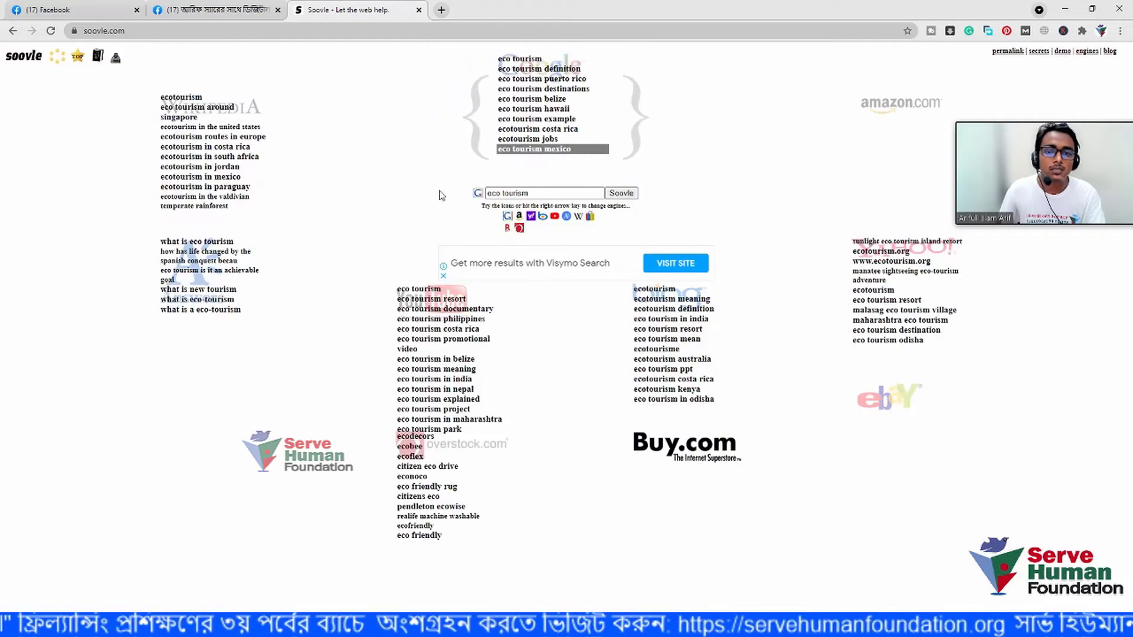
Replace the Soovle keyword with "smart watch" and move the webcam video off the Amazon suggestions
drag(553, 190, 472, 199)
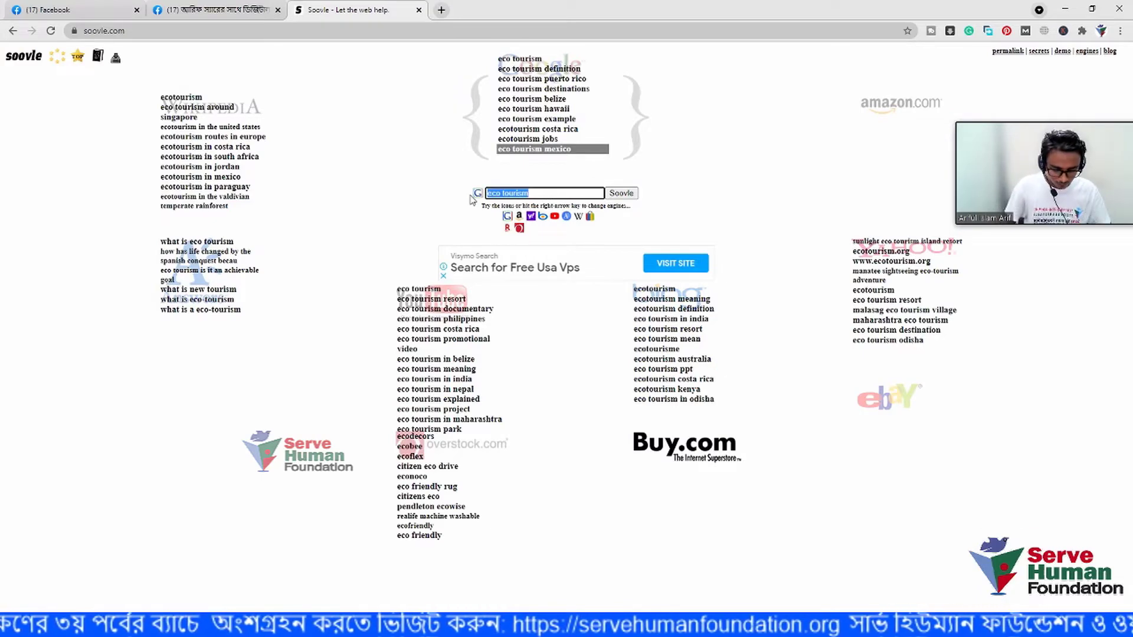
text(sma)
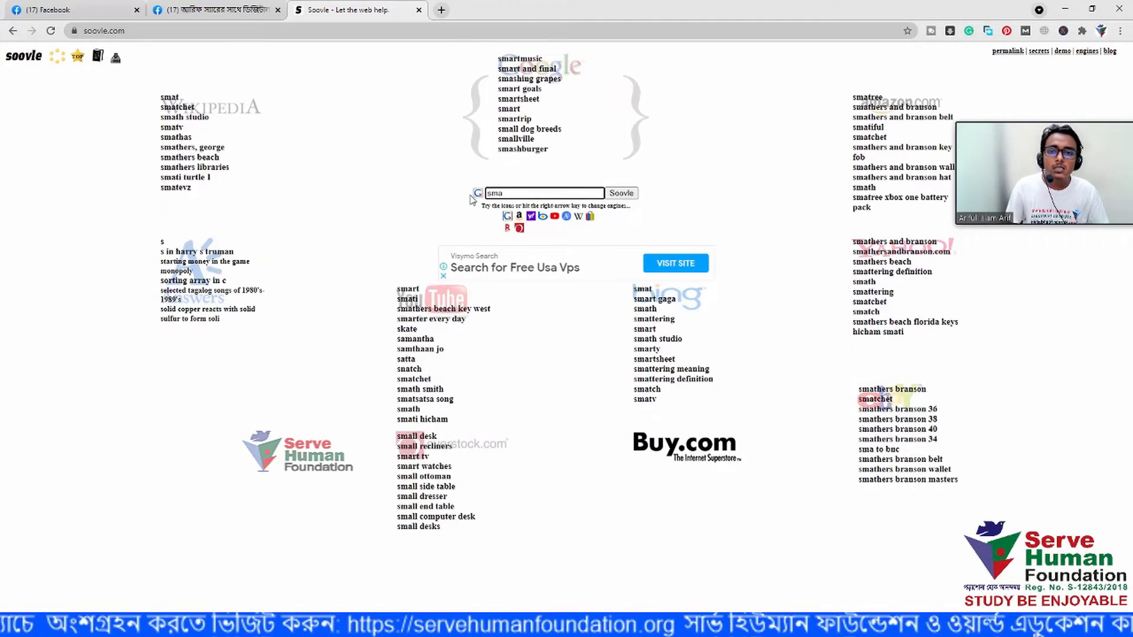
text(rt watch)
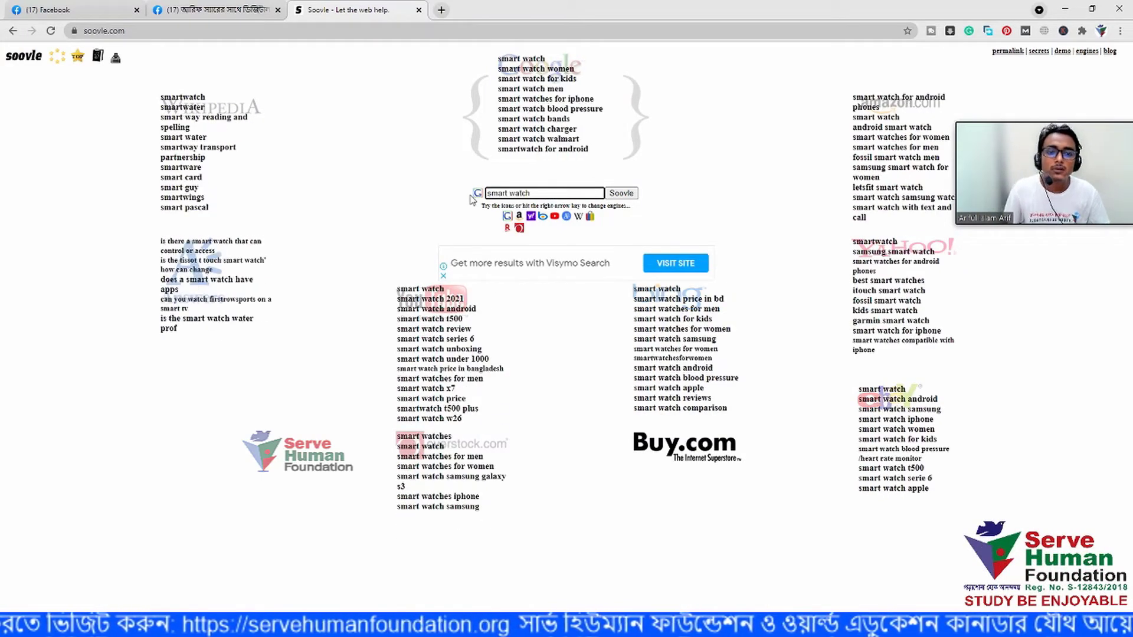
drag(1080, 114, 1089, 280)
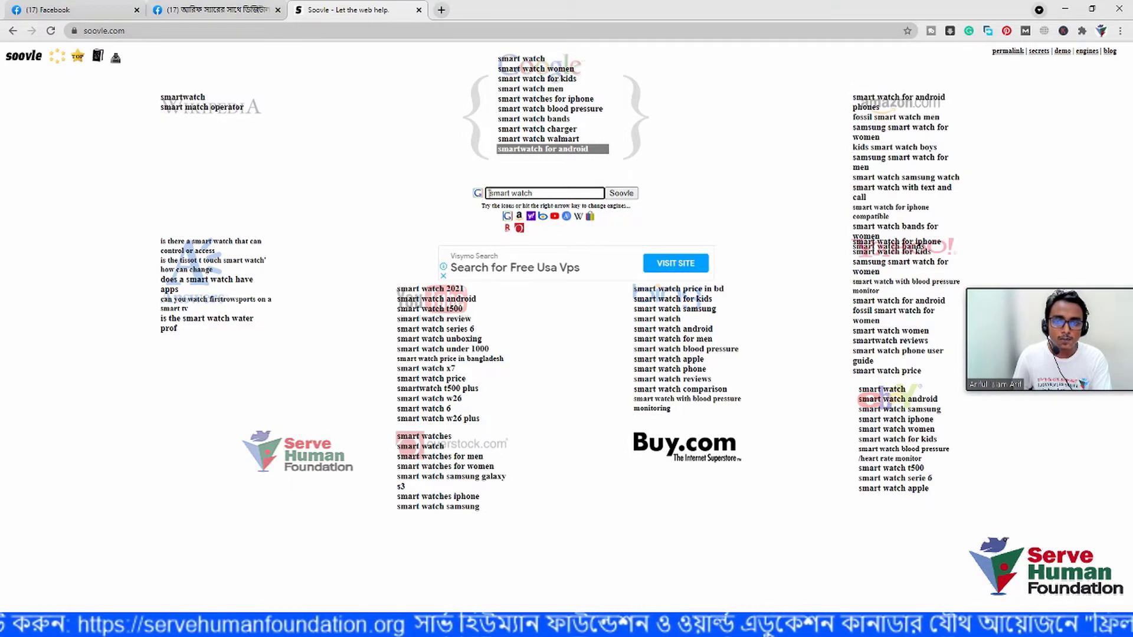
Check the Soovle suggestions for "best smart watch" and remove "best" from the keyword again
text(be )
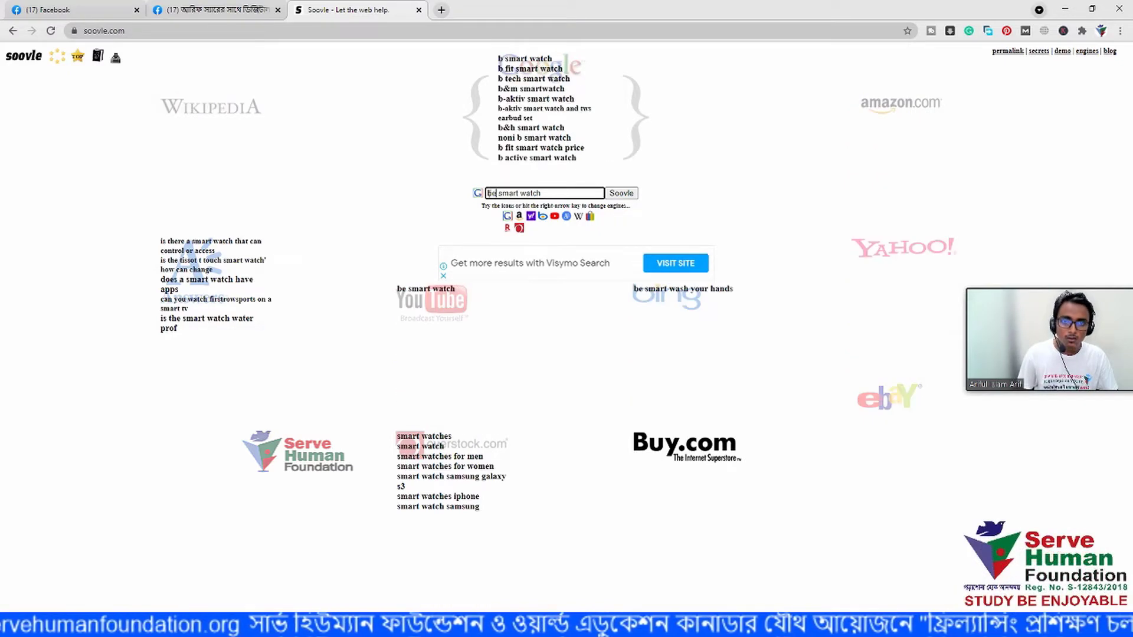
text(st)
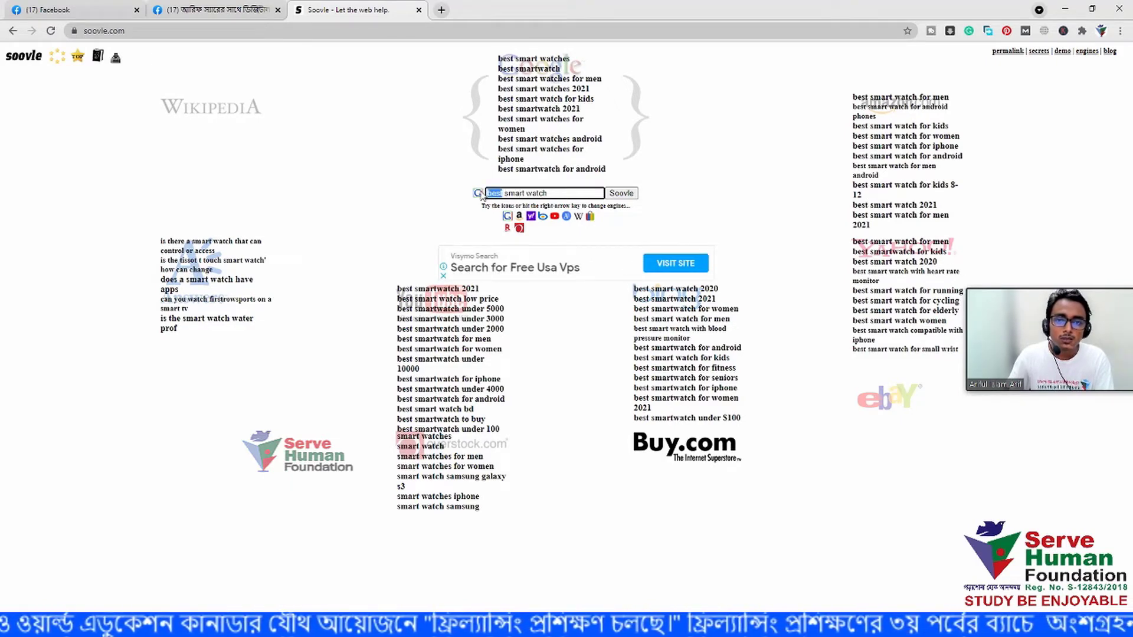
key(BackSpace)
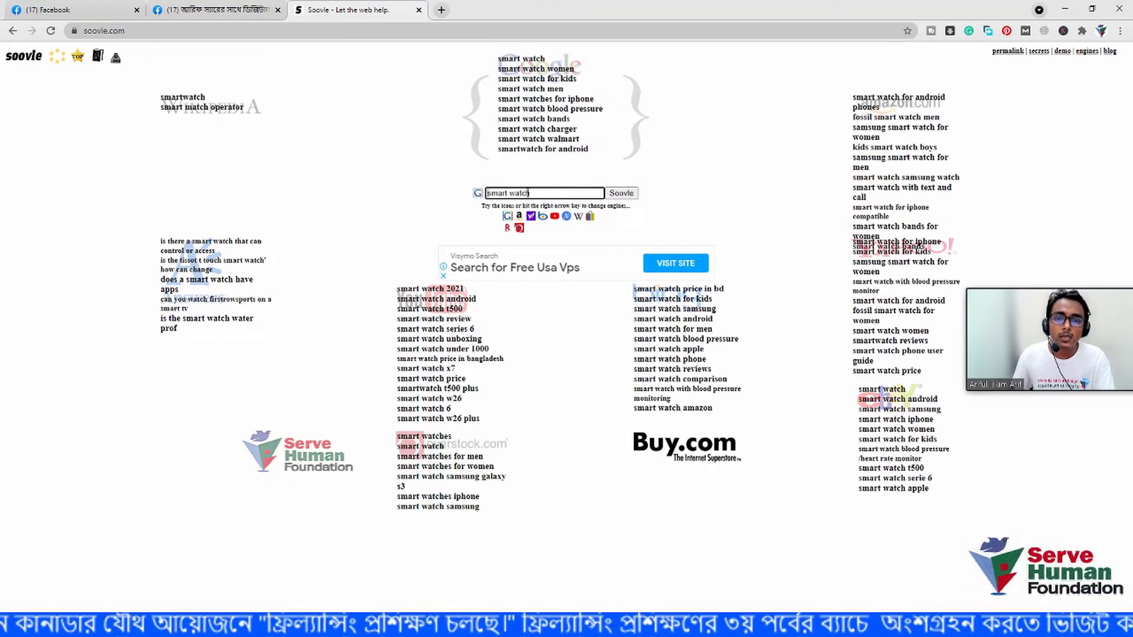
Extend the Soovle keyword to "smart watch review", run its Google search and return to the Soovle page
text(review)
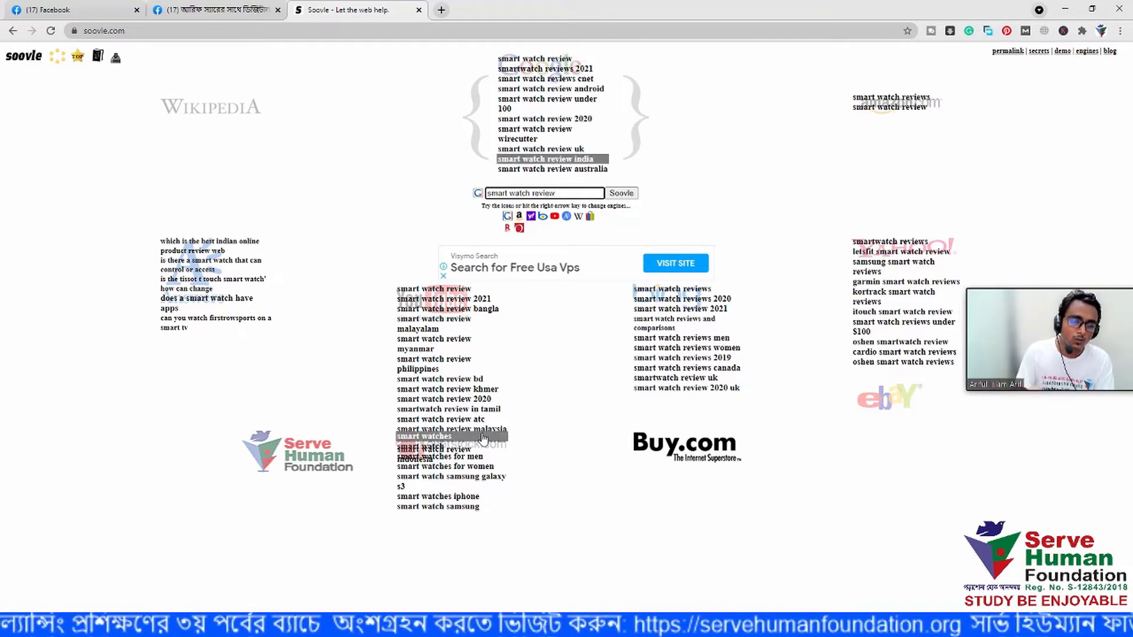
click(761, 138)
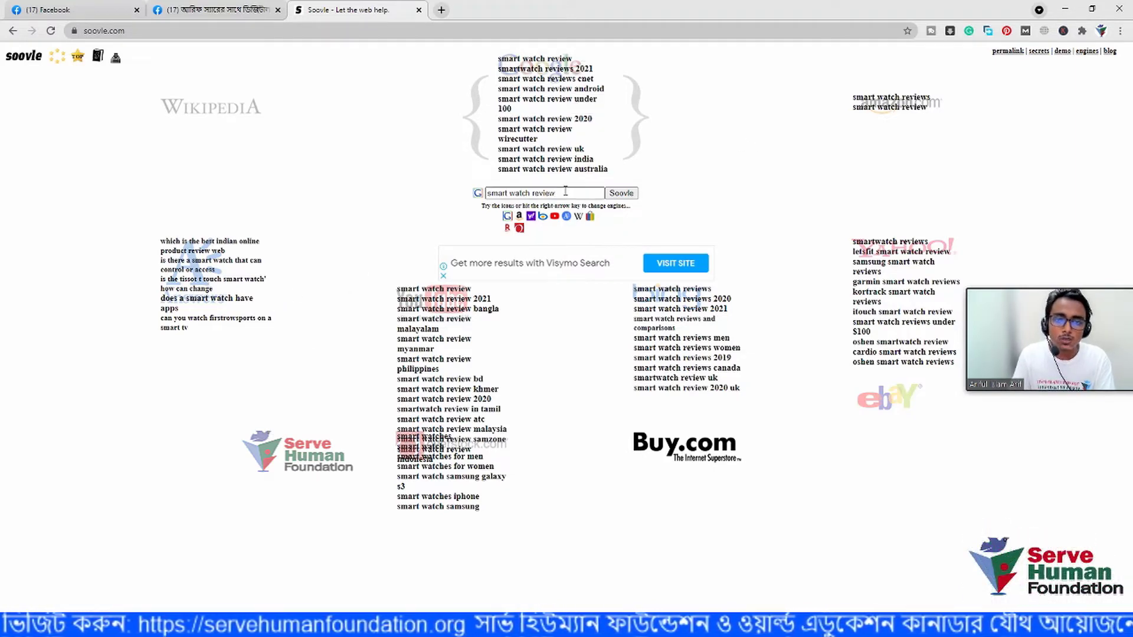
click(621, 193)
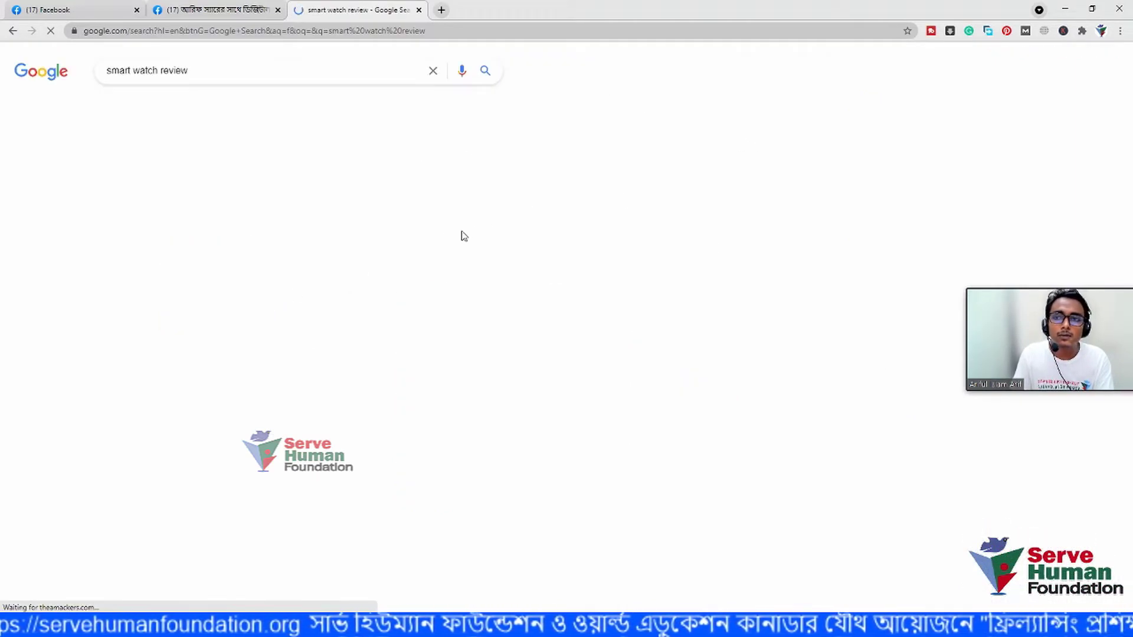
click(12, 30)
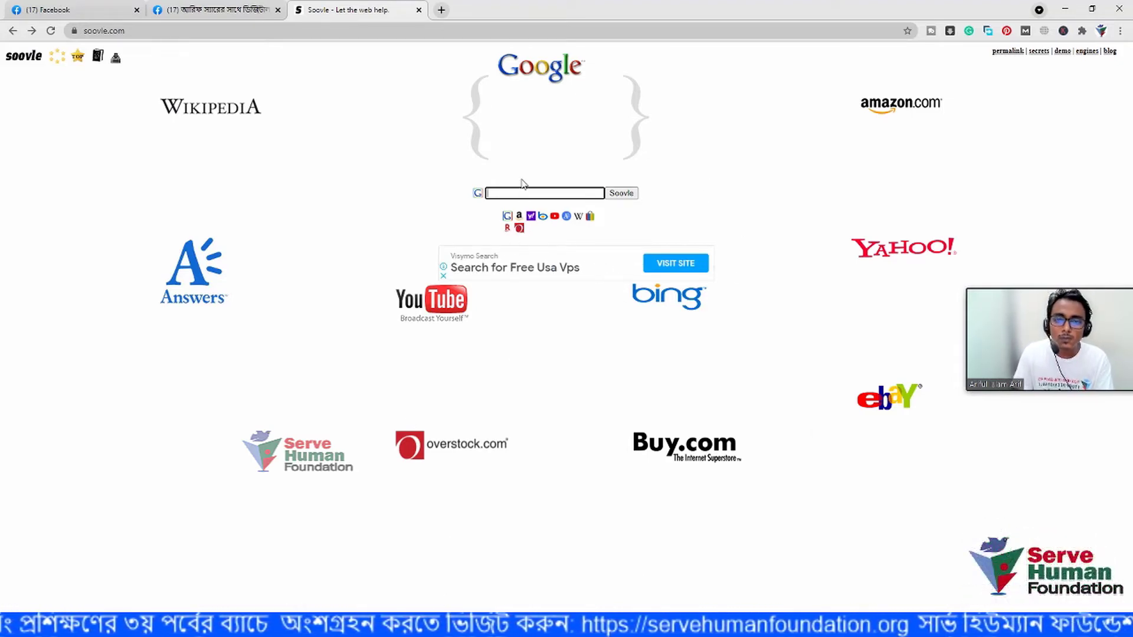
Get Soovle suggestions for "SEO tools" and extend the keyword to "best SEO tools"
key(BackSpace)
text(seo)
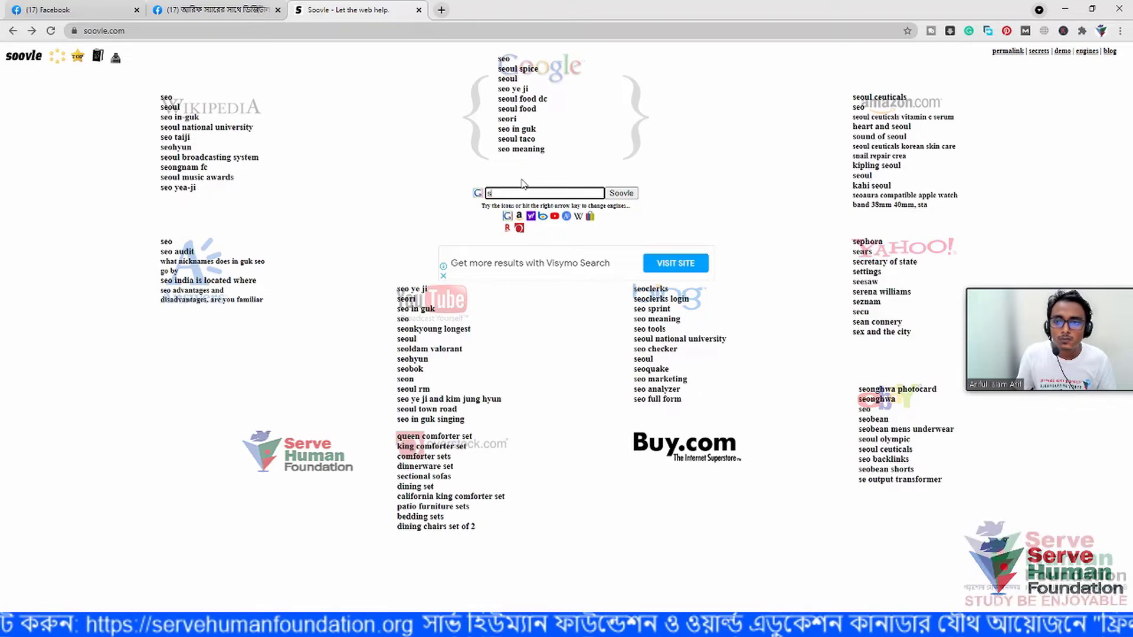
key(BackSpace)
key(BackSpace)
text(EO)
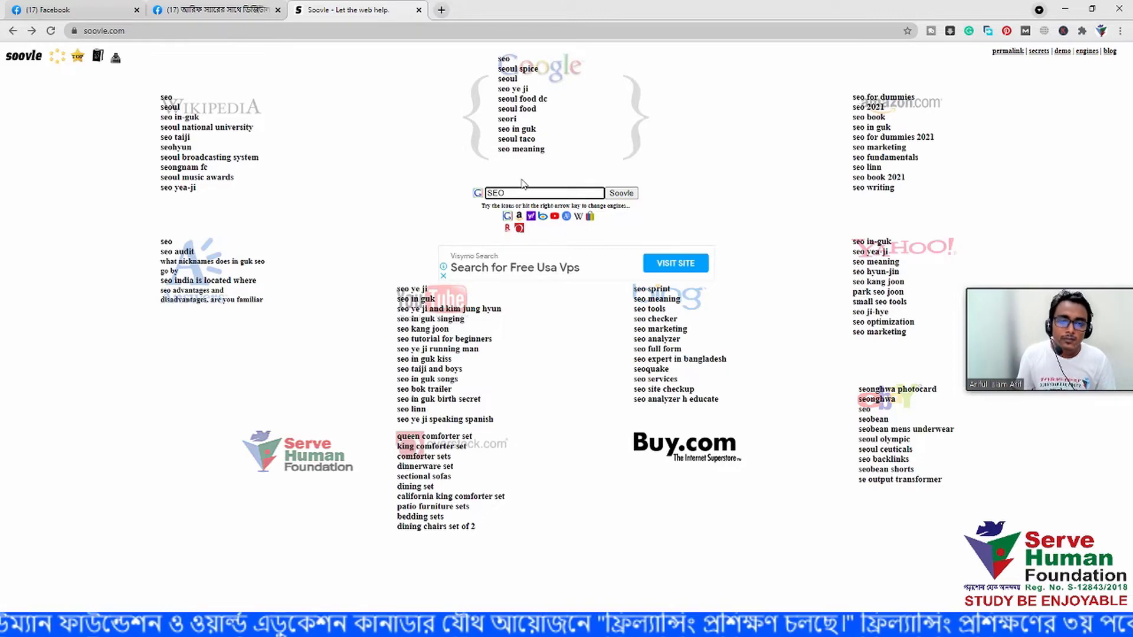
text( tools)
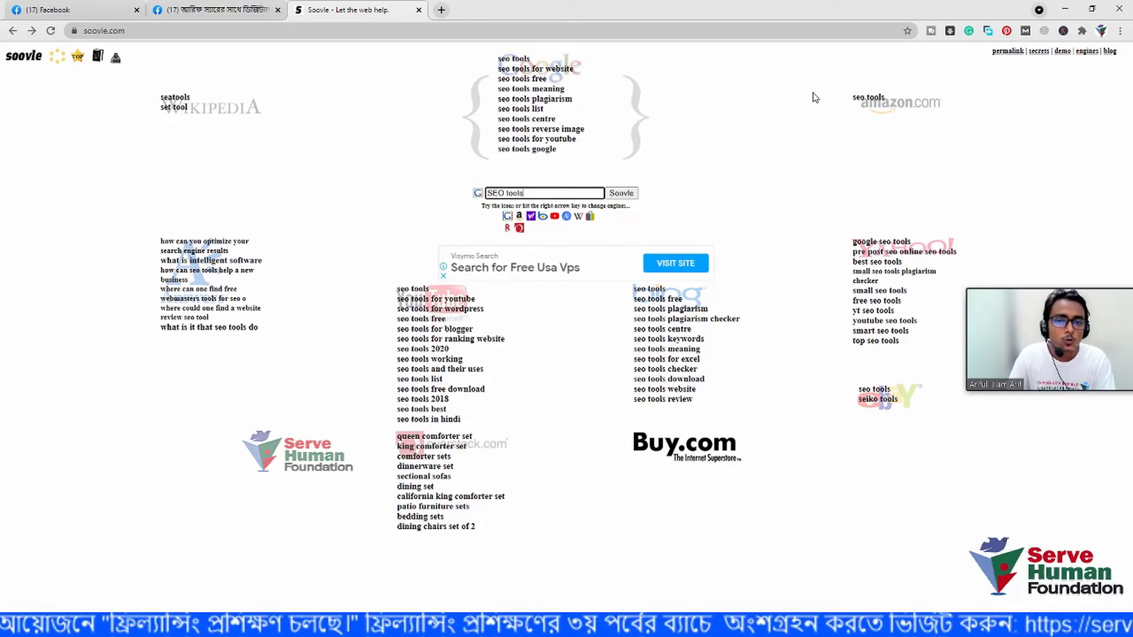
click(489, 194)
text(best)
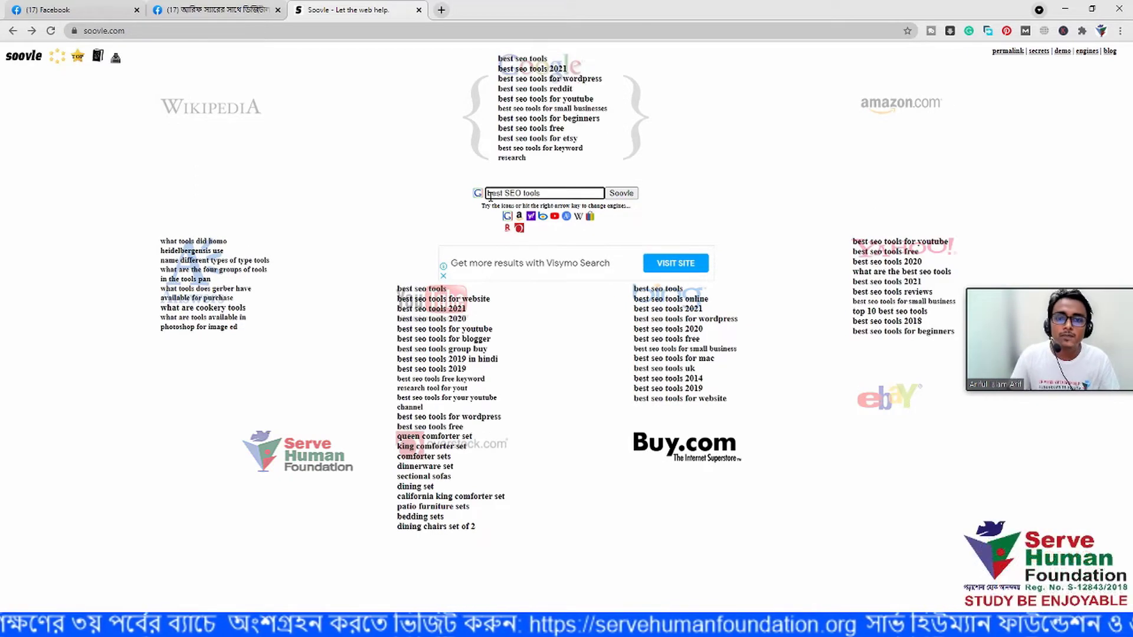
Replace the Soovle keyword with "freelancing" to get its suggestions, leaving the search field unfocused
drag(541, 194, 466, 203)
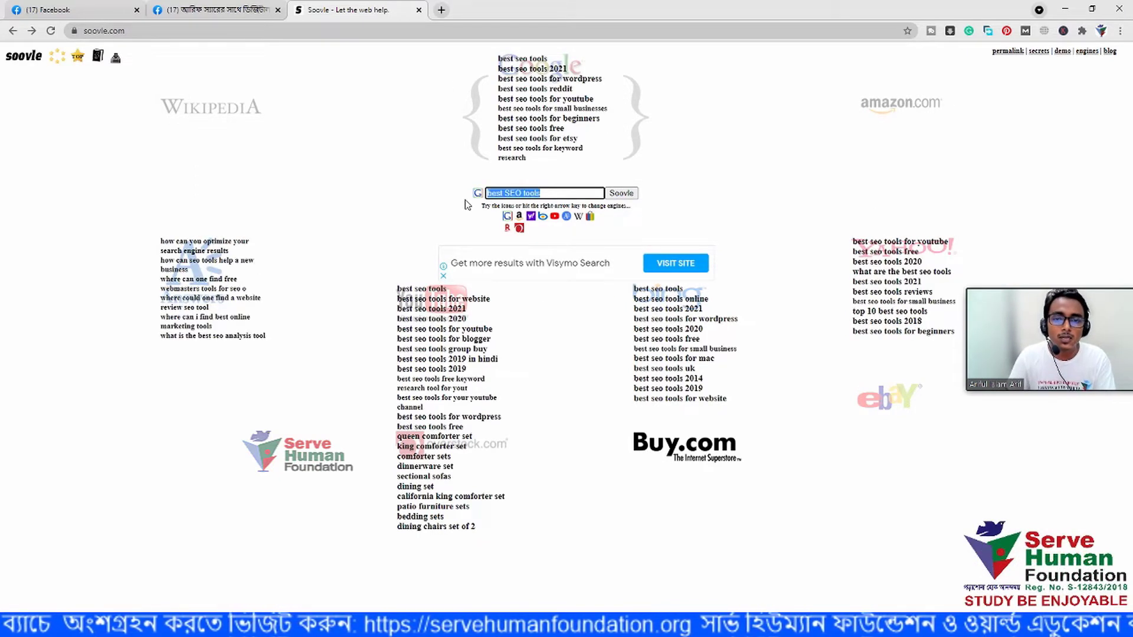
text(freelan)
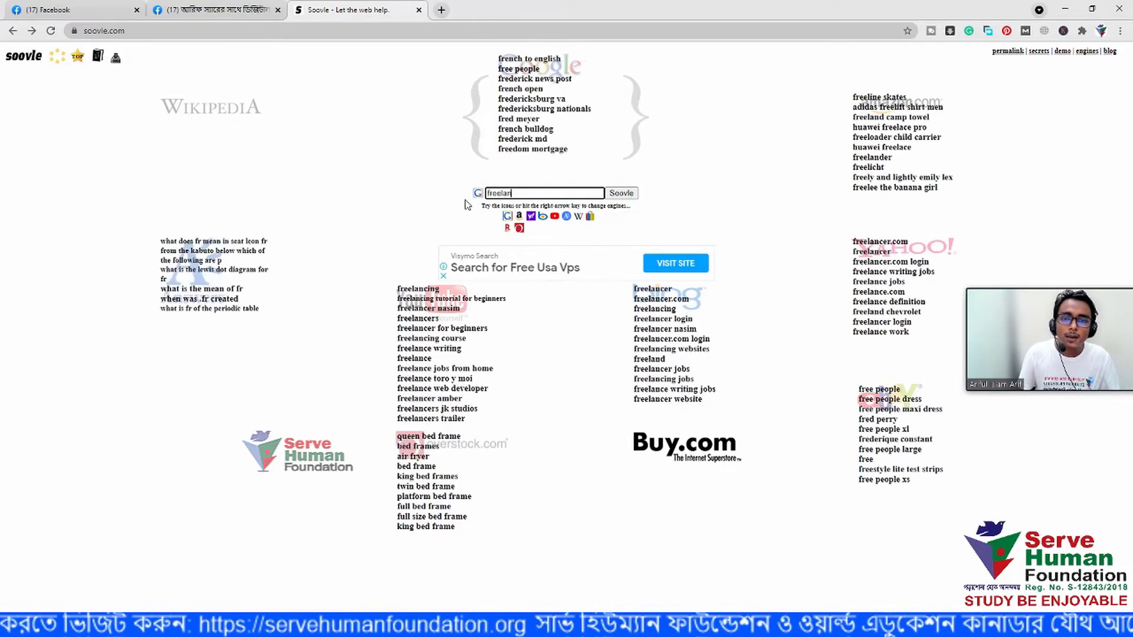
text(cing)
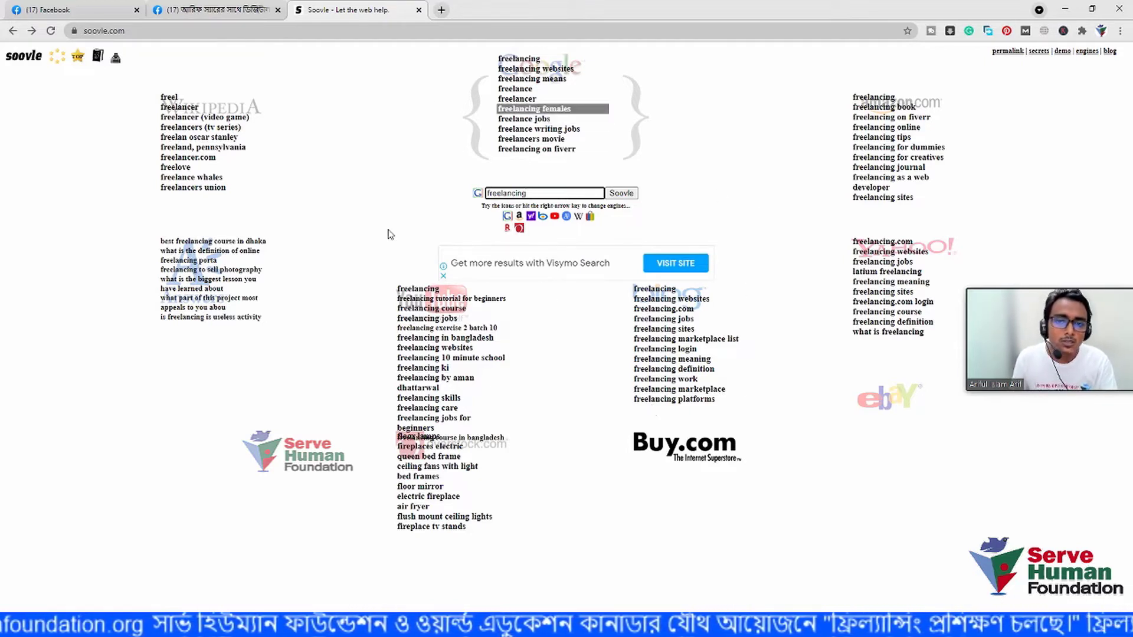
click(311, 537)
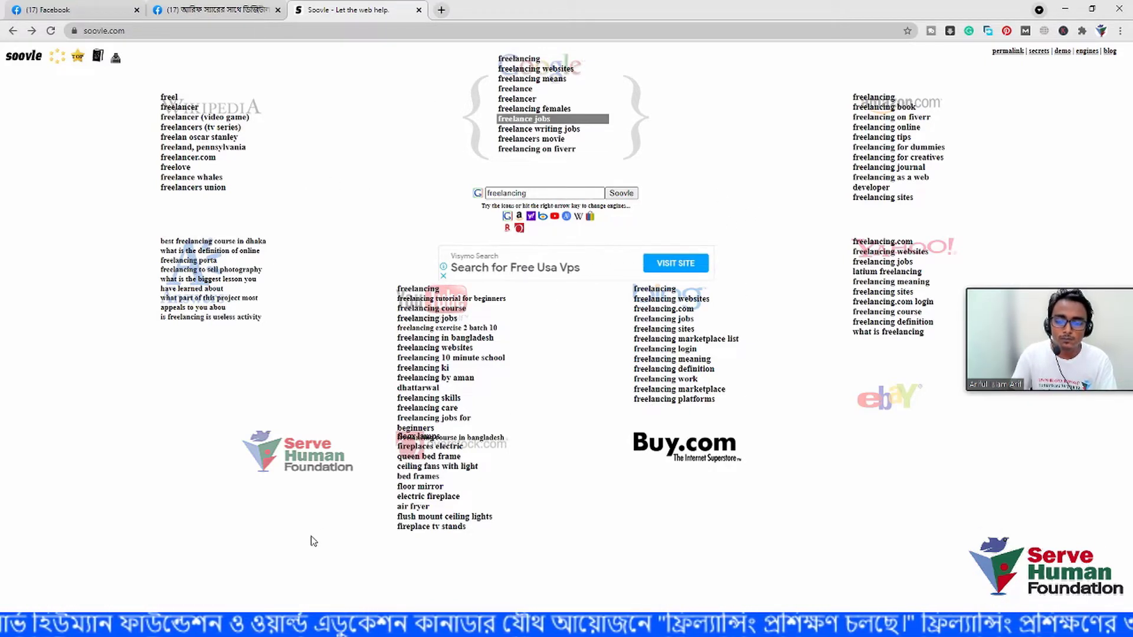
Switch to PowerPoint's "Keyword Idea" slide and highlight "Soovle" and "LSI Graph" in turn, leaving the text cursor after "LSI Graph"
key(alt+Tab)
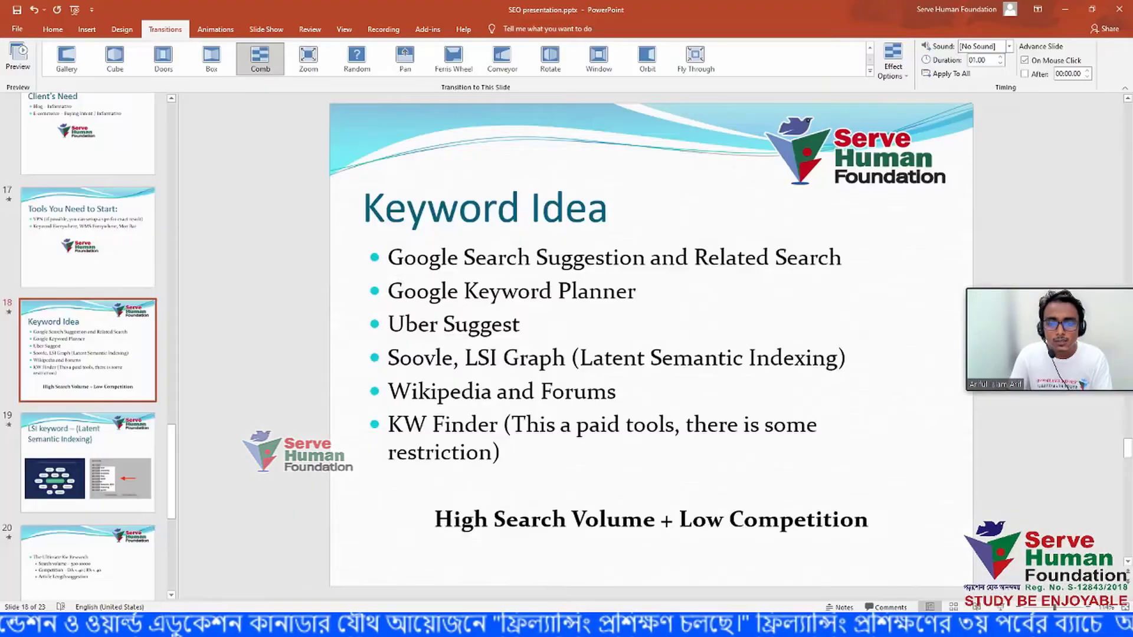
drag(453, 362, 387, 361)
click(299, 364)
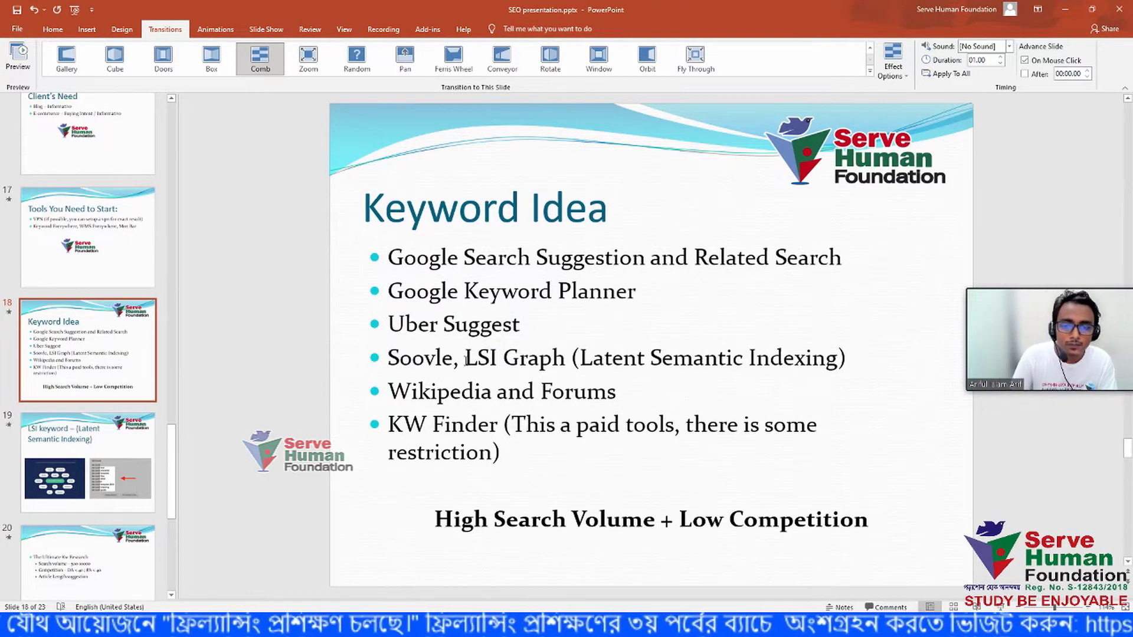
drag(466, 360, 567, 360)
click(566, 360)
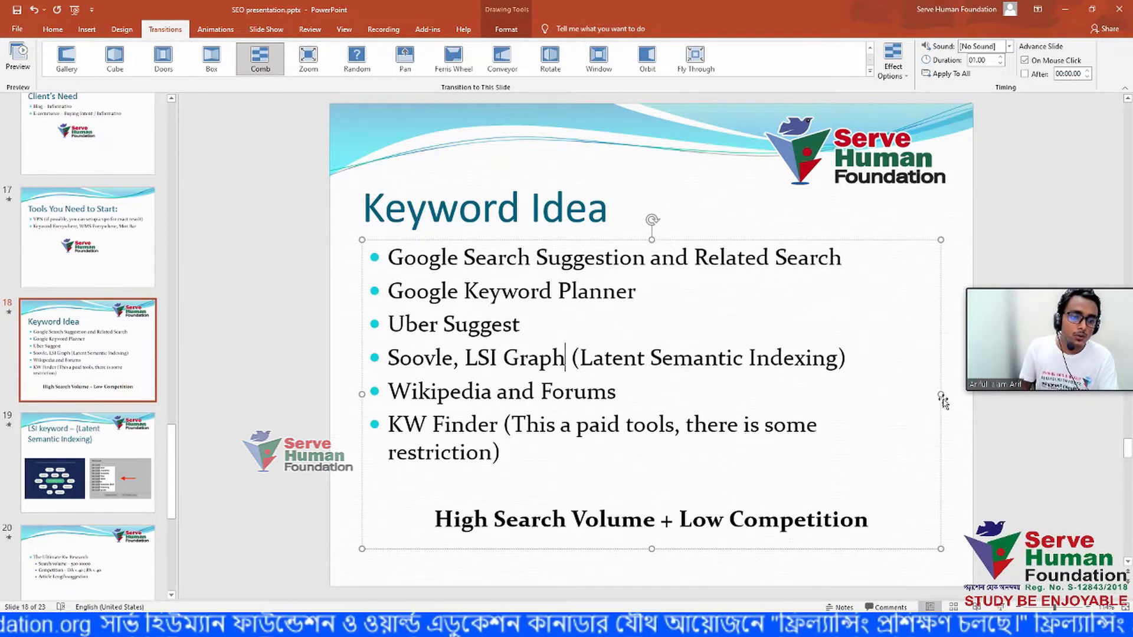
Narrow the bulleted text box on the "Keyword Idea" slide to just past the "(Latent Semantic Indexing)" line and deselect it
drag(941, 394, 853, 399)
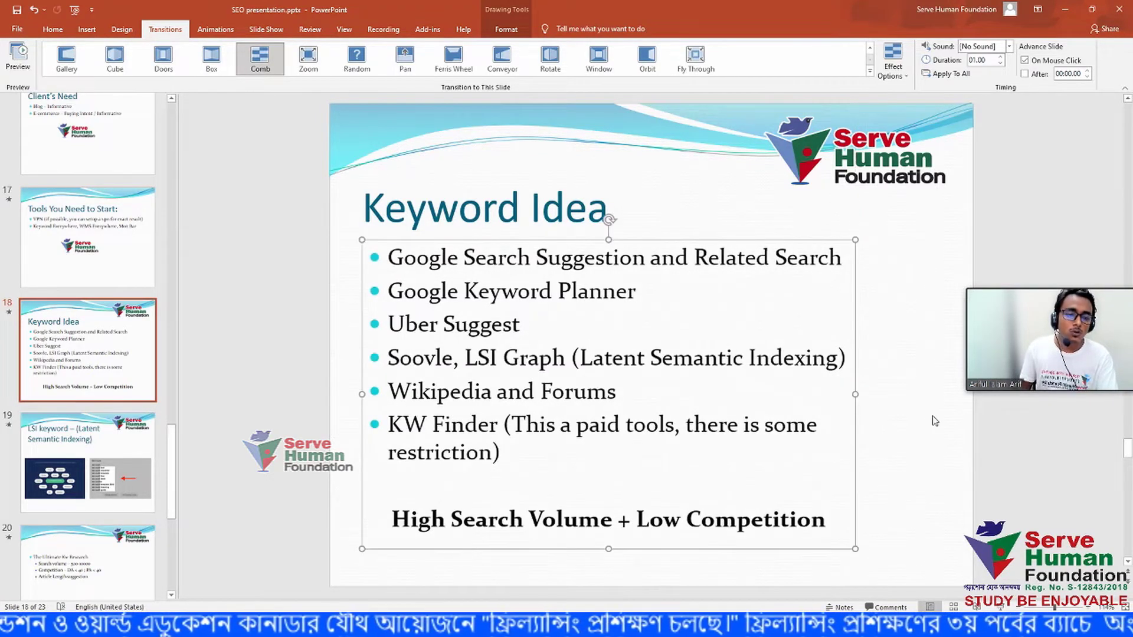
click(1003, 451)
drag(1048, 288, 1020, 263)
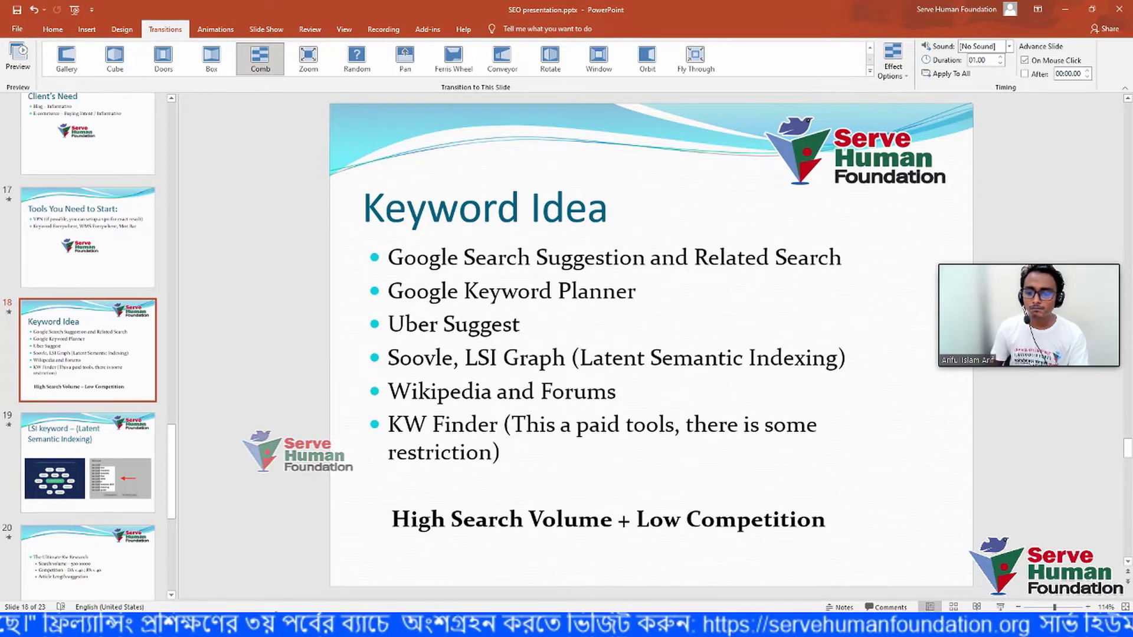
Switch to Chrome, search Google for "lsi graph" in a new tab and open the LSIGraph keyword generator site
key(alt+Tab)
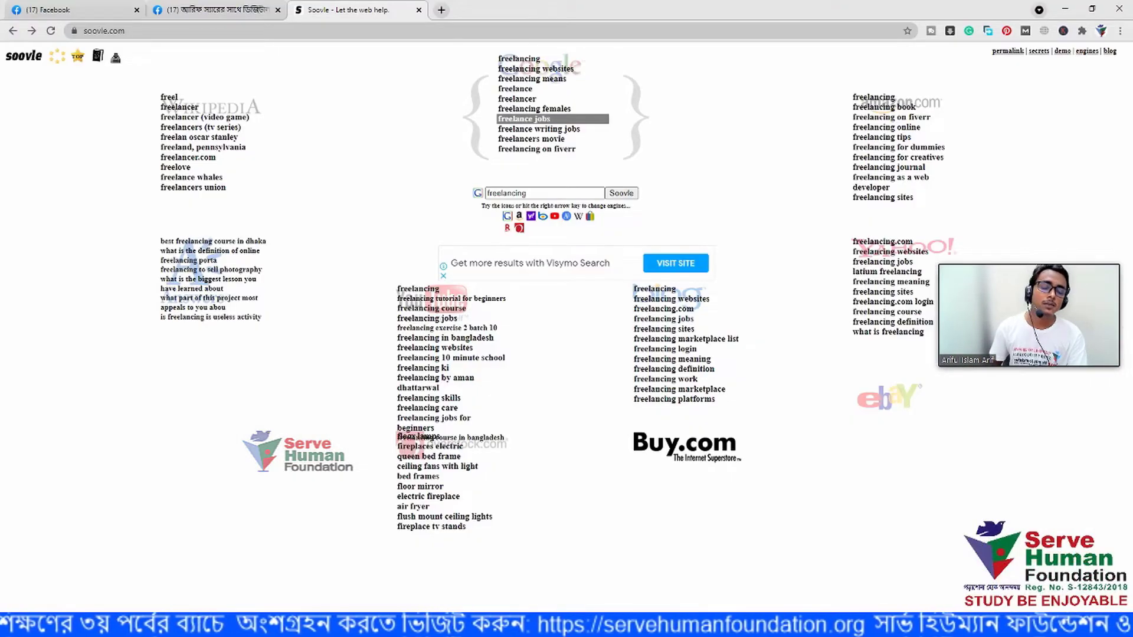
click(441, 10)
text(lsi)
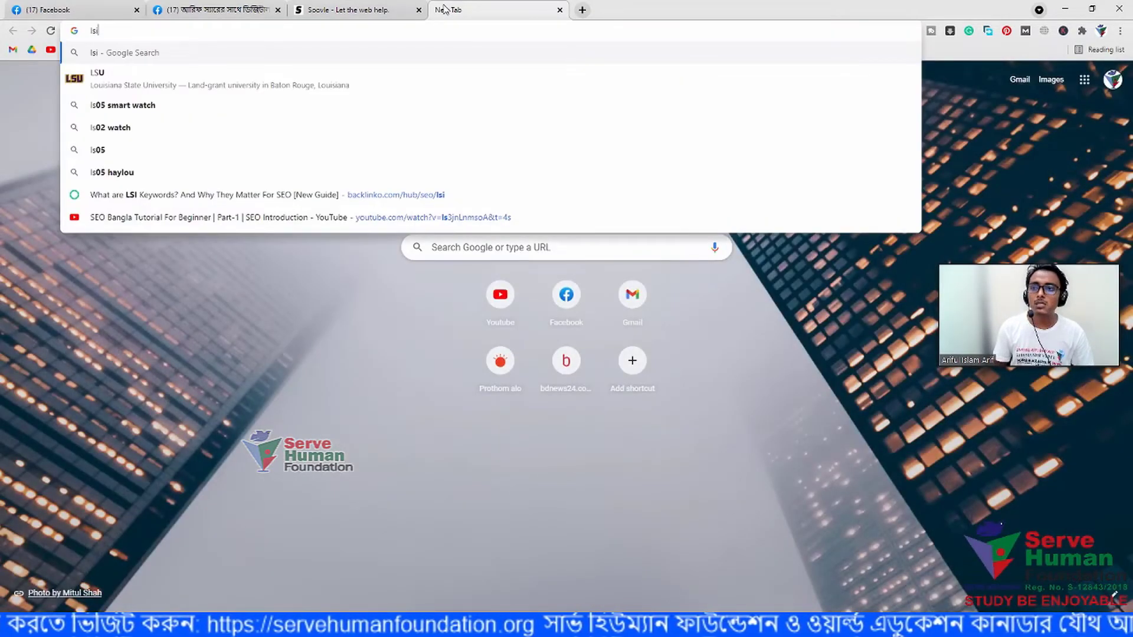
key(BackSpace)
key(BackSpace)
key(BackSpace)
text(LK)
key(BackSpace)
text(si)
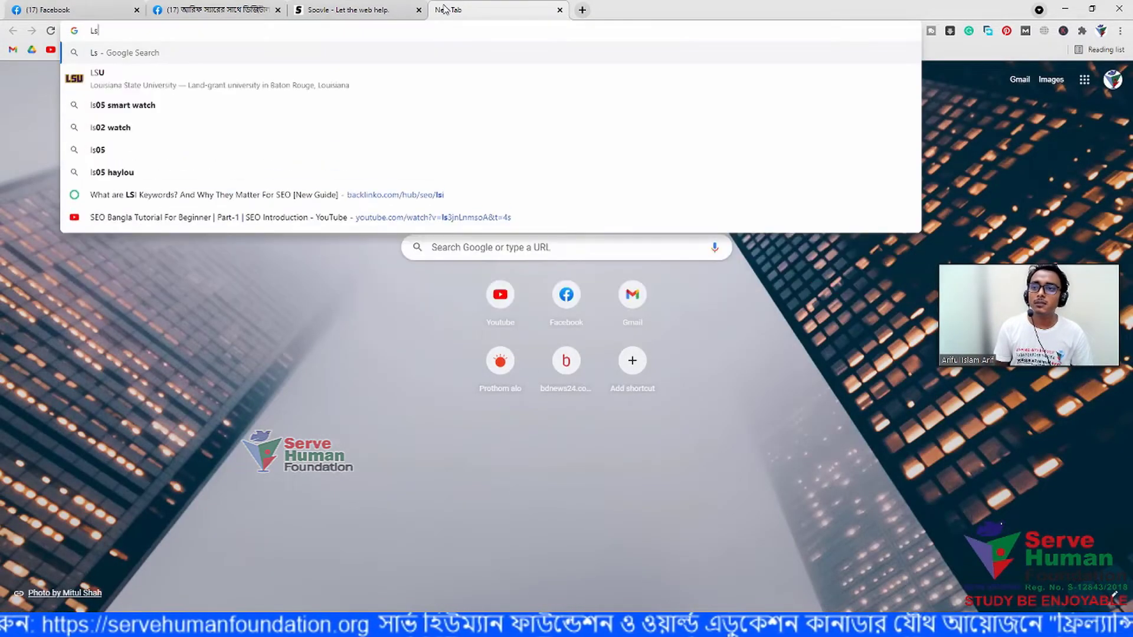
key(BackSpace)
text(i)
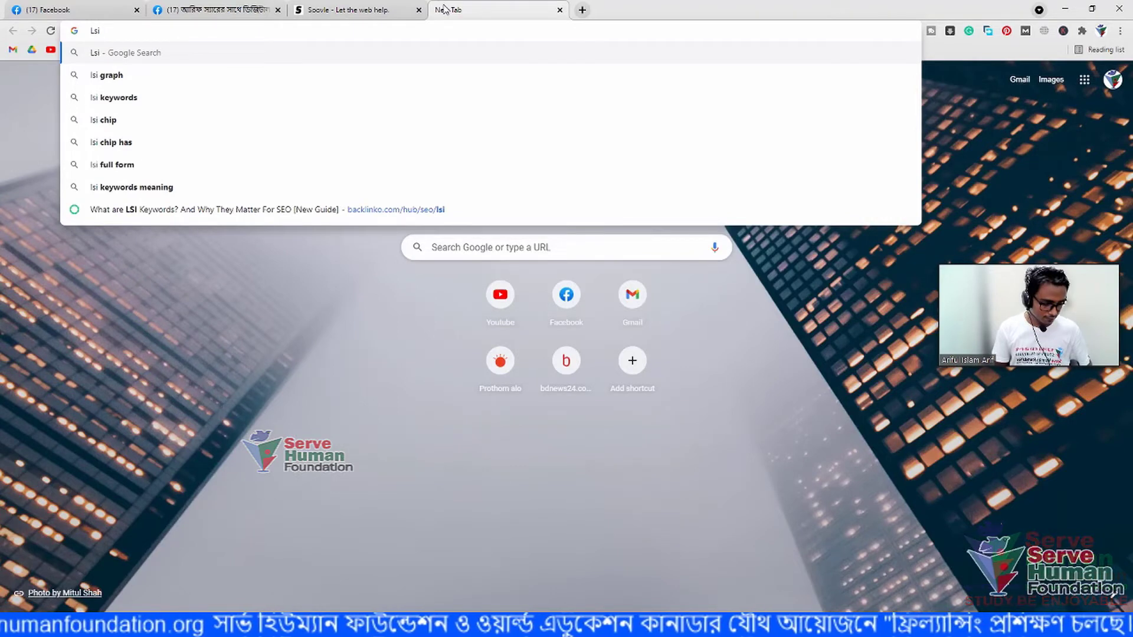
key(Down)
key(Return)
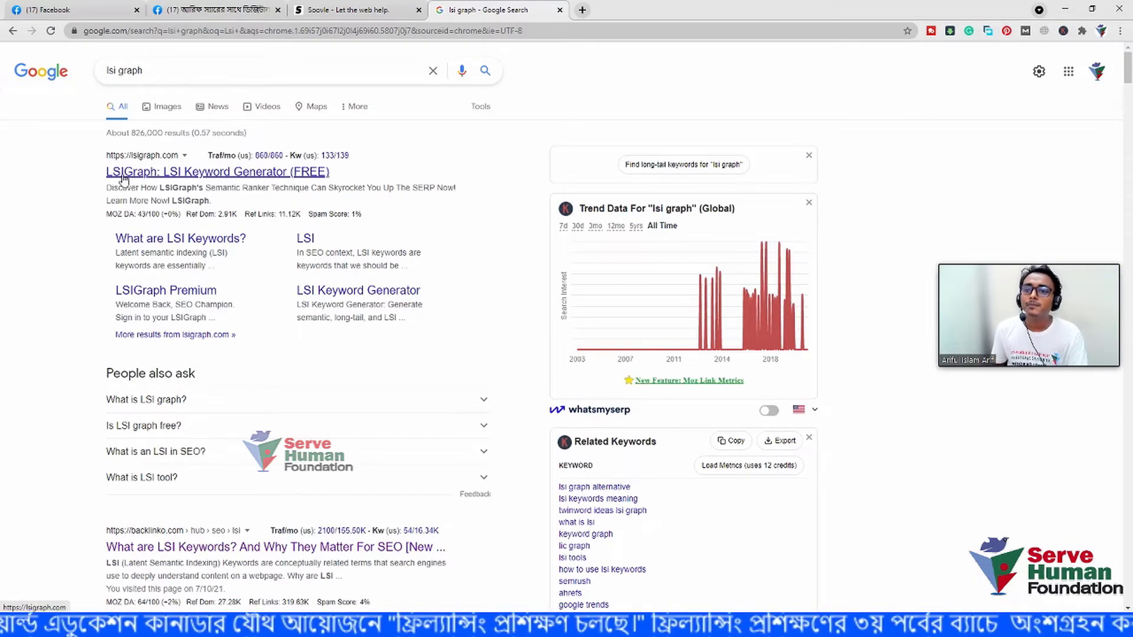
click(171, 178)
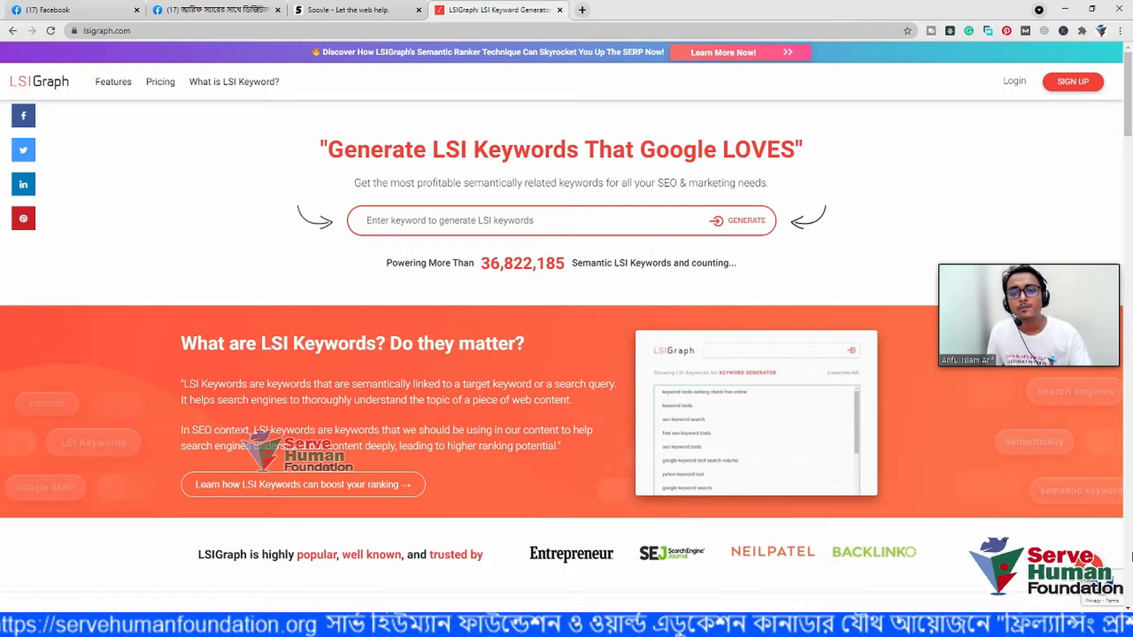
Generate LSI keywords for "eco tourism" on LSIGraph
click(470, 226)
text(eco tous)
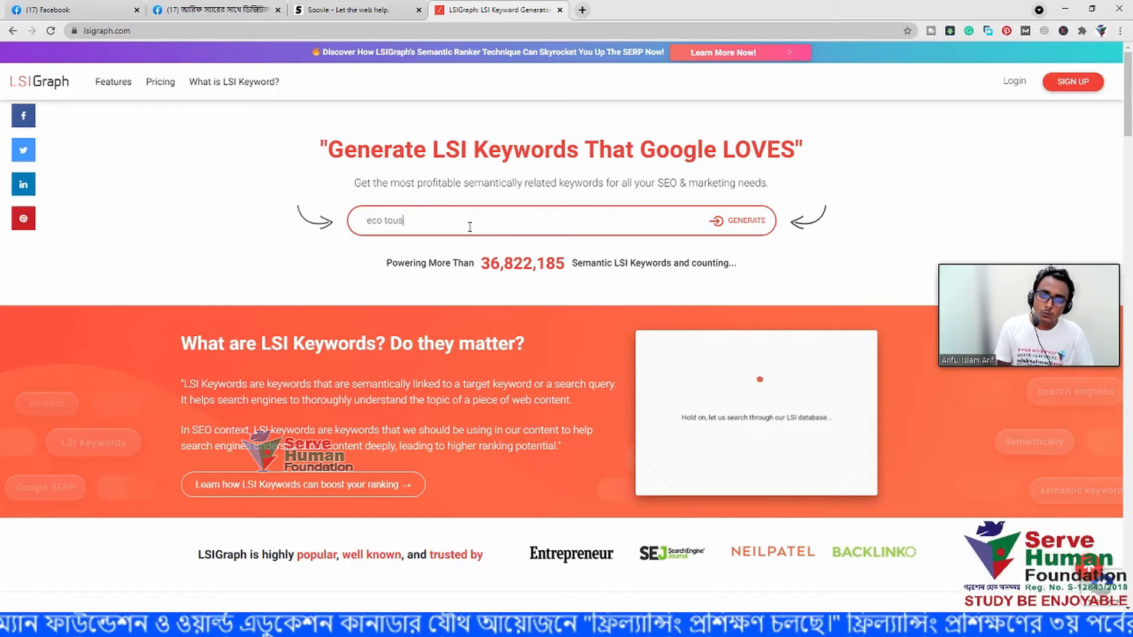
key(BackSpace)
text(r)
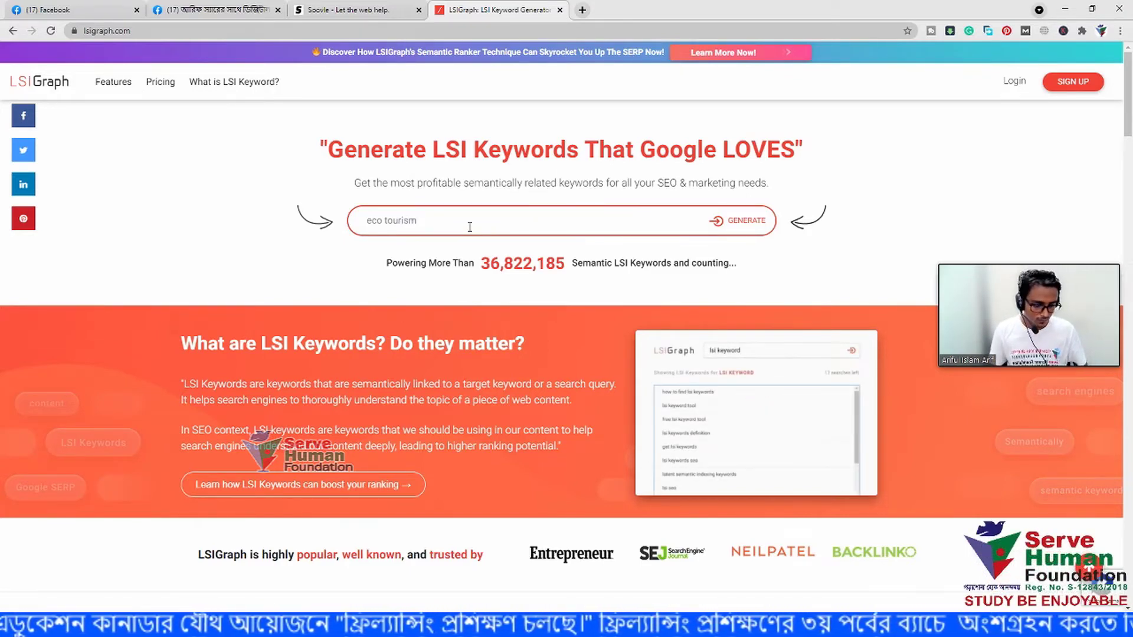
text(ism)
click(737, 220)
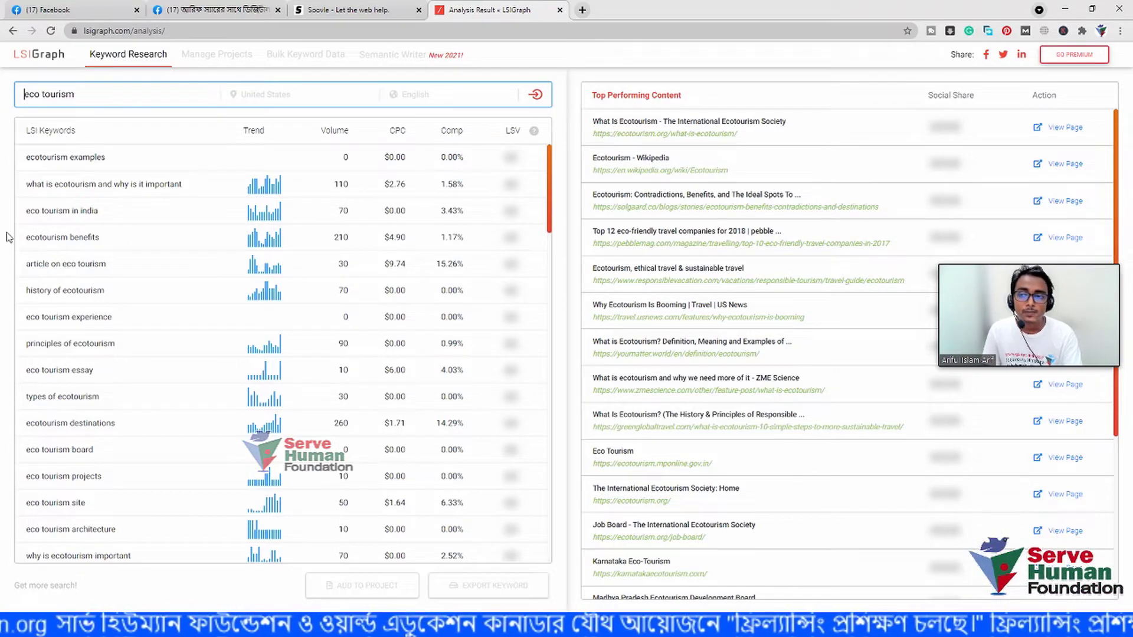
Review the LSI keyword list for "eco tourism", briefly highlighting the keyword "eco tourism in india"
scroll(247, 276, down, 15)
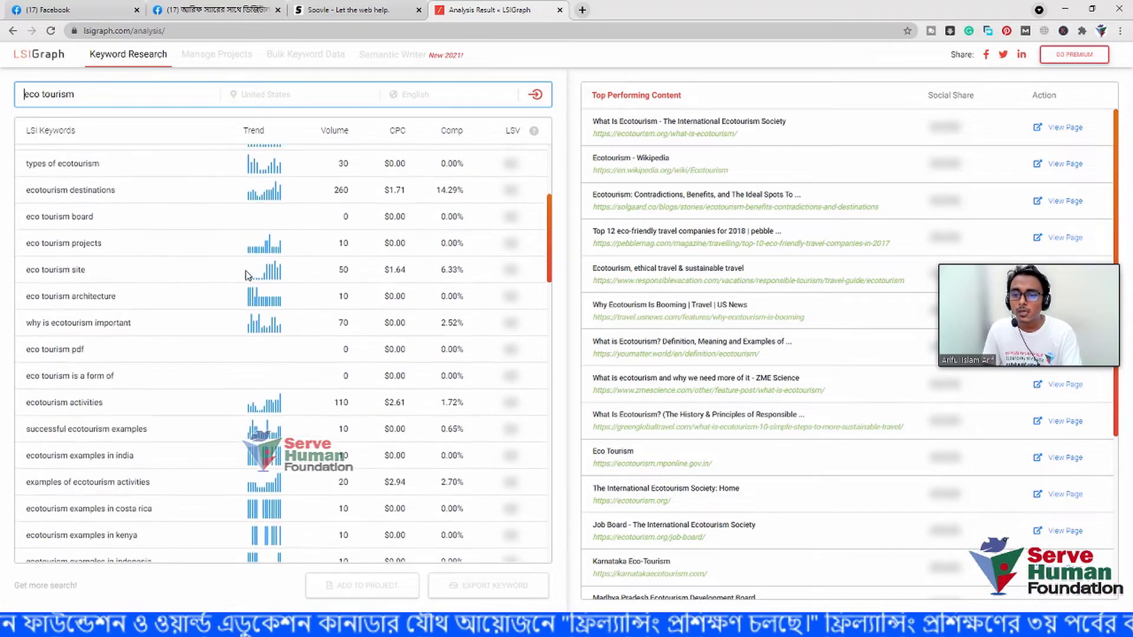
scroll(248, 275, down, 10)
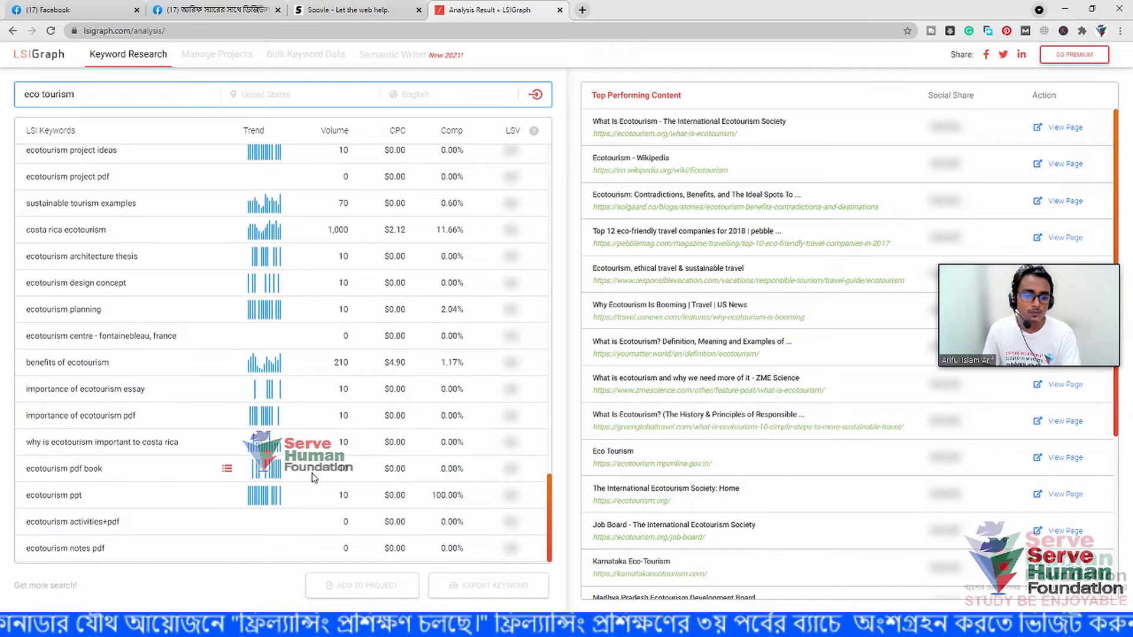
scroll(313, 477, up, 20)
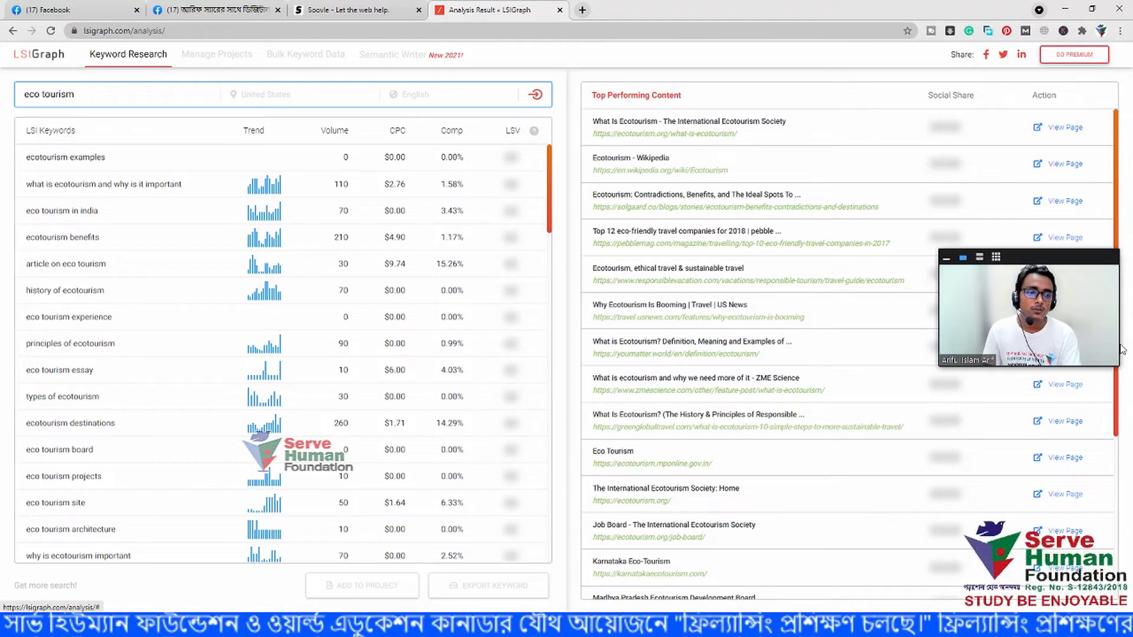
drag(1068, 267, 1036, 318)
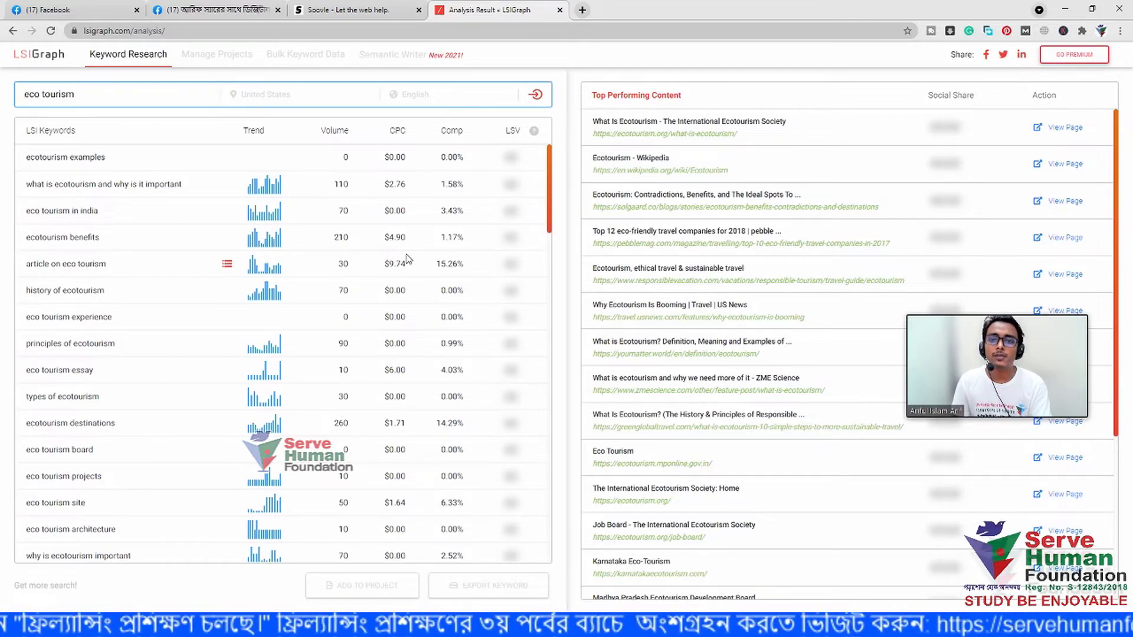
scroll(395, 278, down, 2)
scroll(395, 284, up, 2)
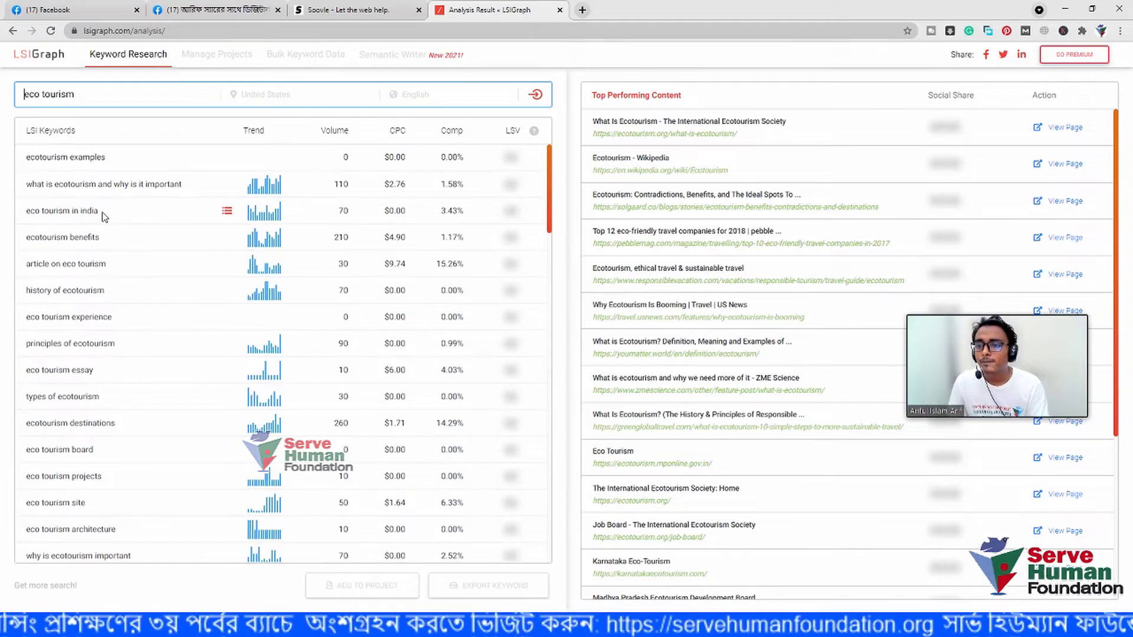
drag(100, 212, 24, 212)
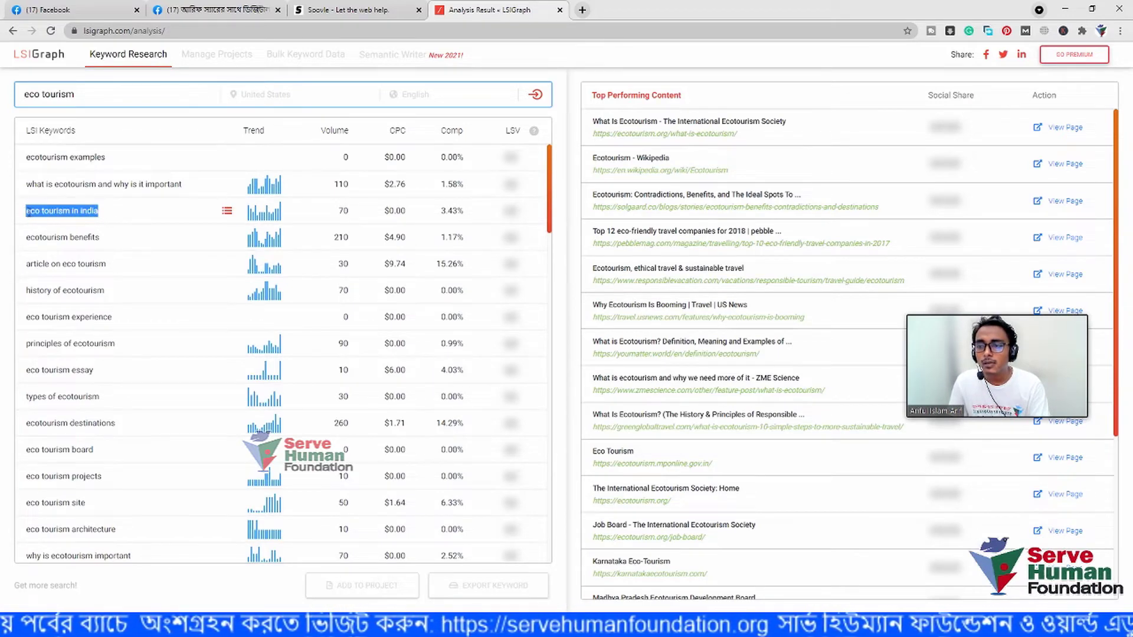
click(11, 225)
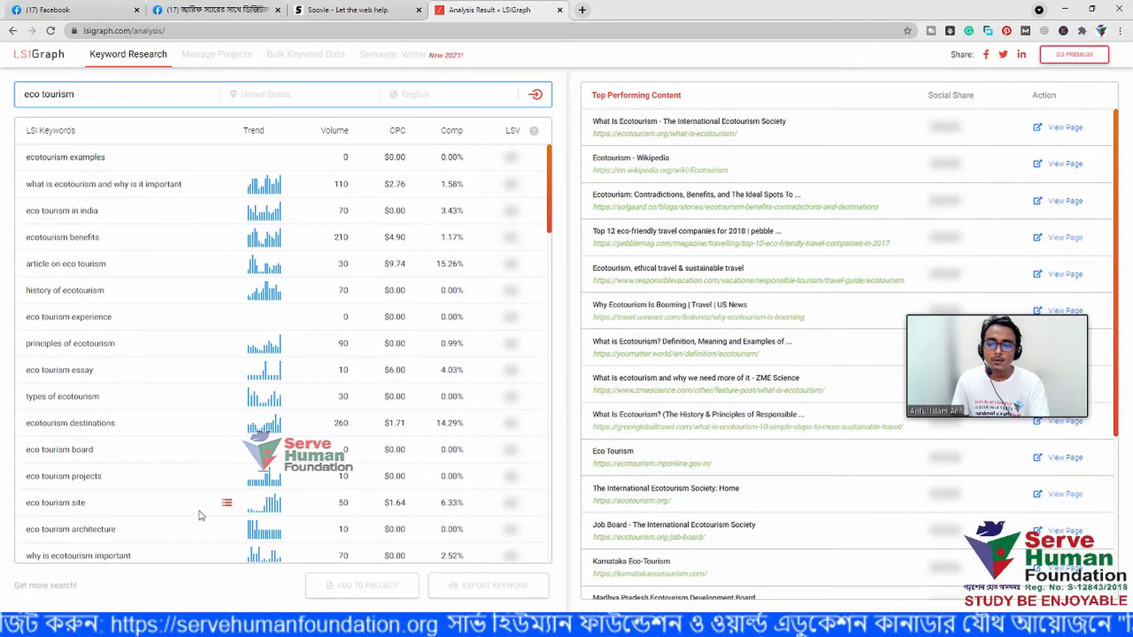
Switch to PowerPoint and show slide 19, "LSI keyword – (Latent Semantic Indexing)", with the floating video window clear of its images
key(alt+Tab)
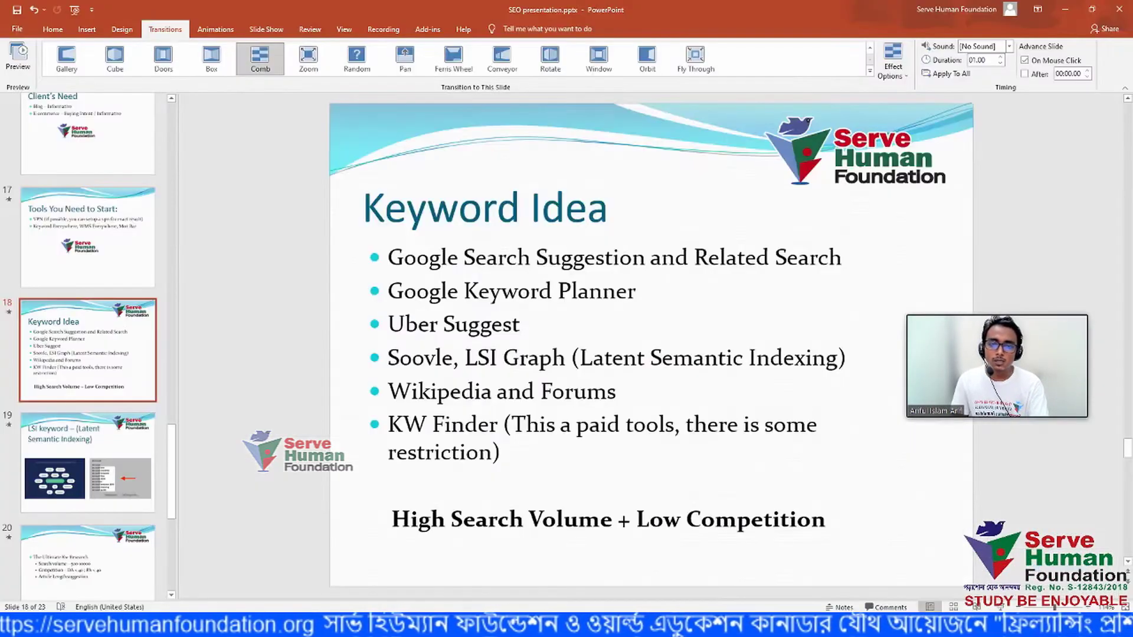
click(49, 487)
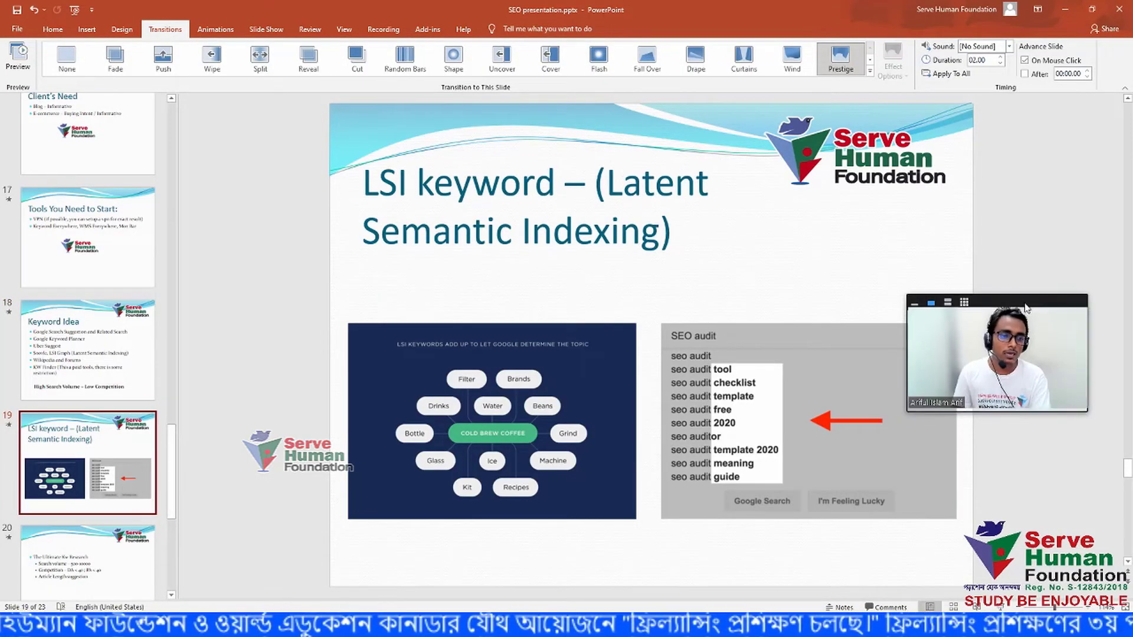
drag(997, 354, 1031, 235)
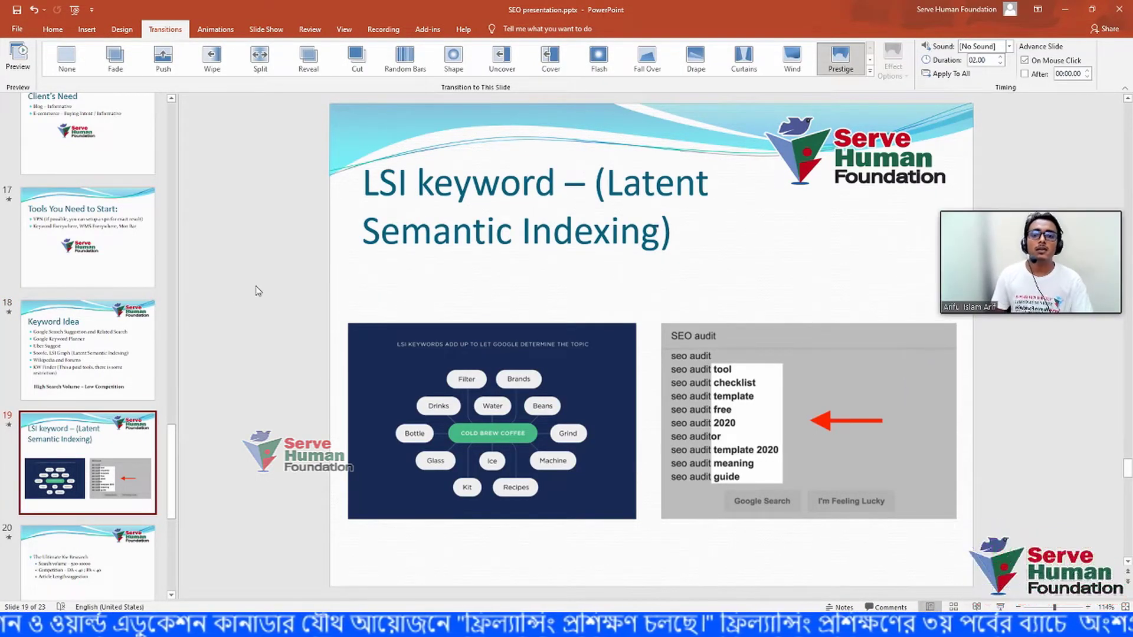
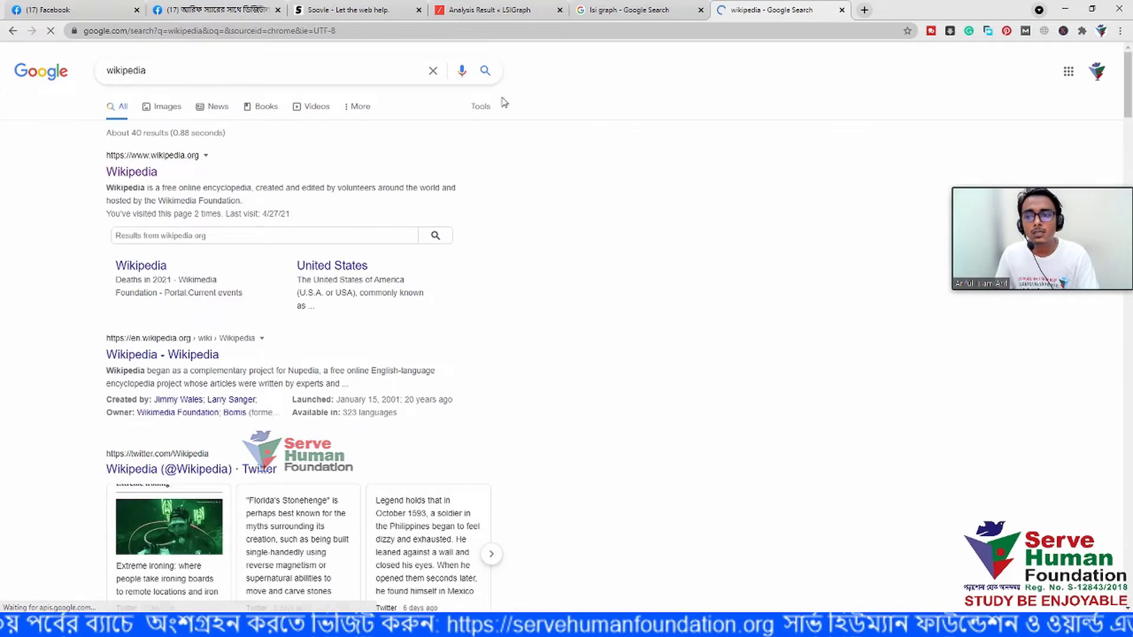
Open Wikipedia from the Google results and go to its English main page
click(142, 173)
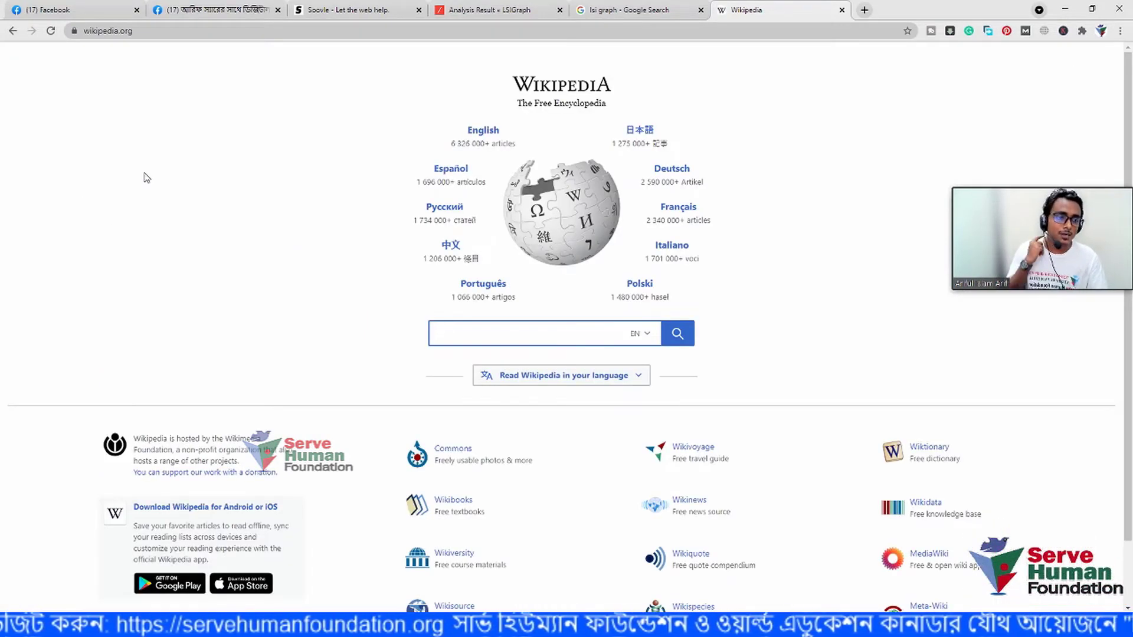
click(495, 135)
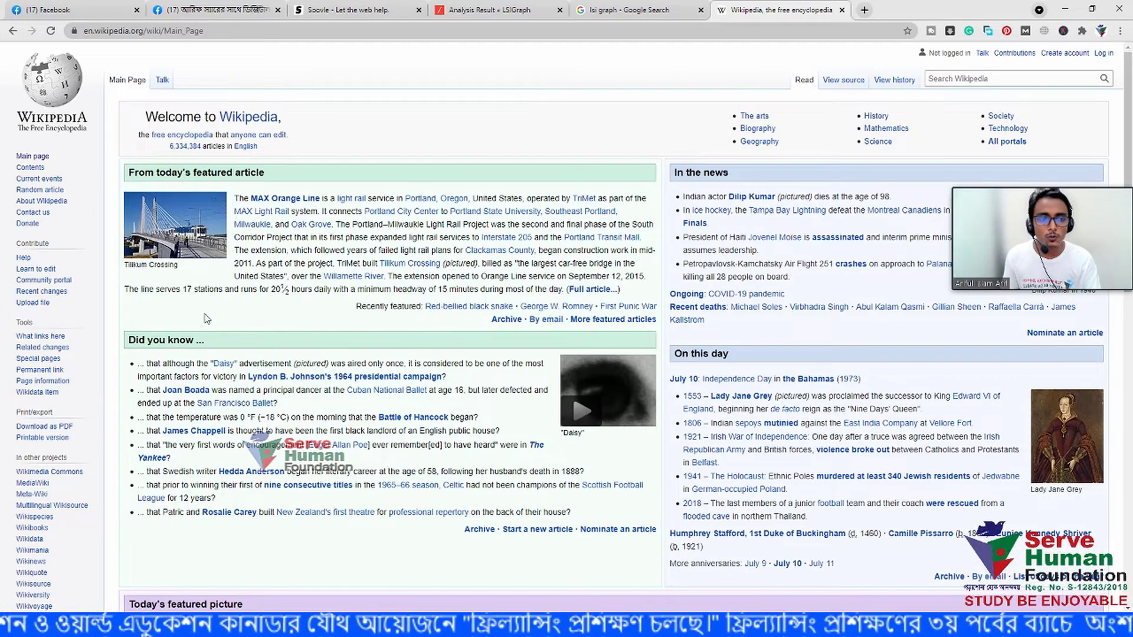
drag(1048, 184, 1021, 172)
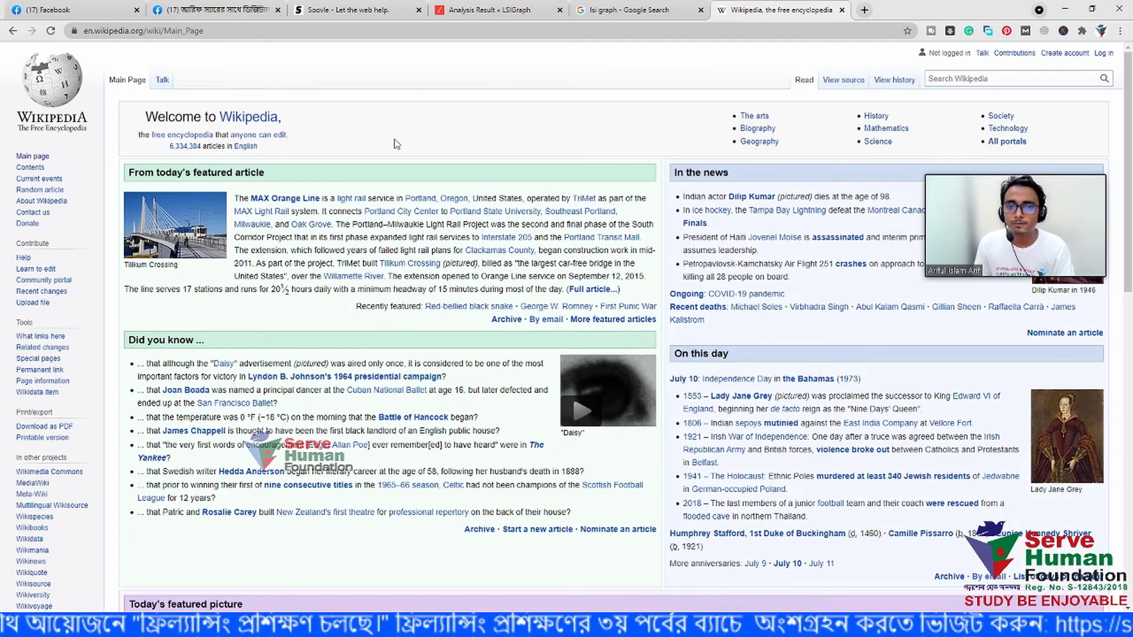
Search Wikipedia for "eco tor" and open the suggested "Eco-terrorism" article
click(937, 78)
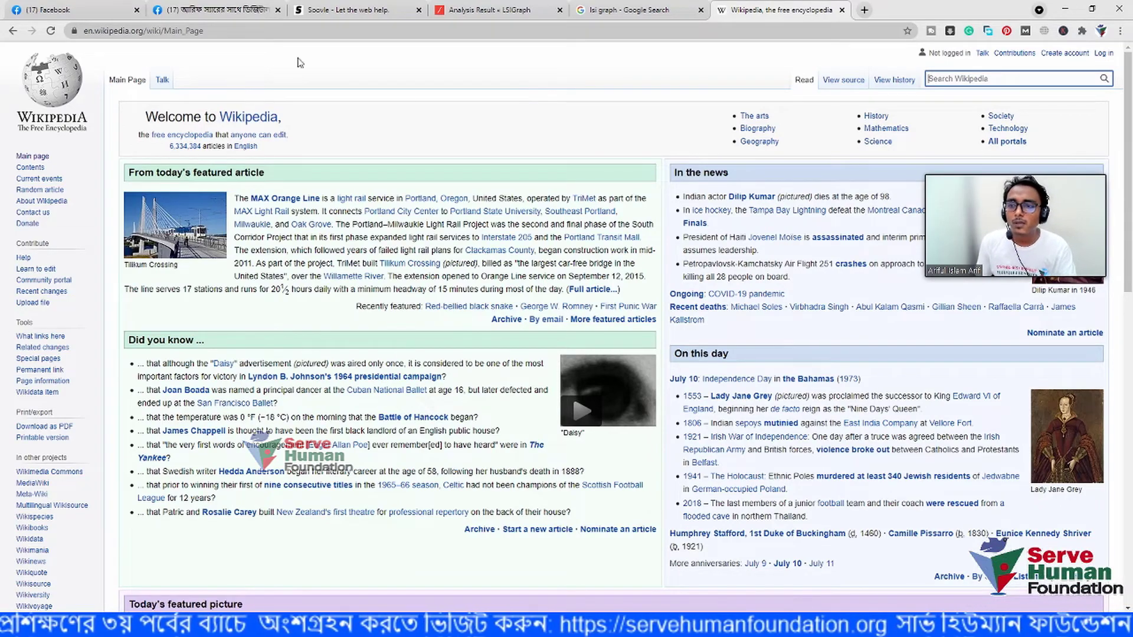
scroll(505, 351, down, 15)
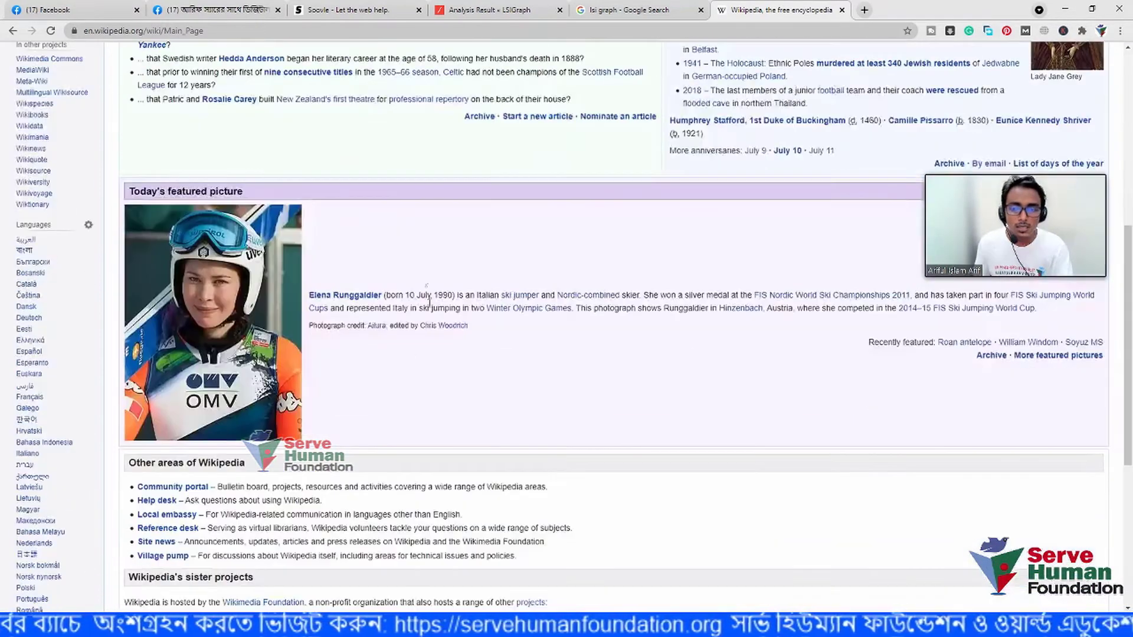
scroll(513, 390, up, 15)
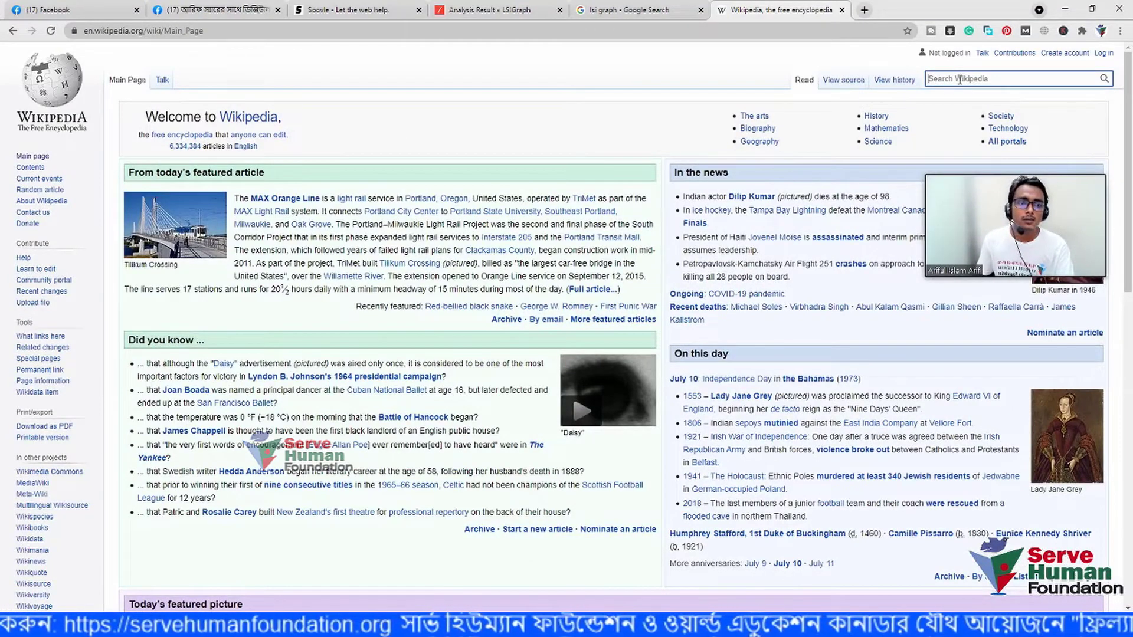
text(eco t)
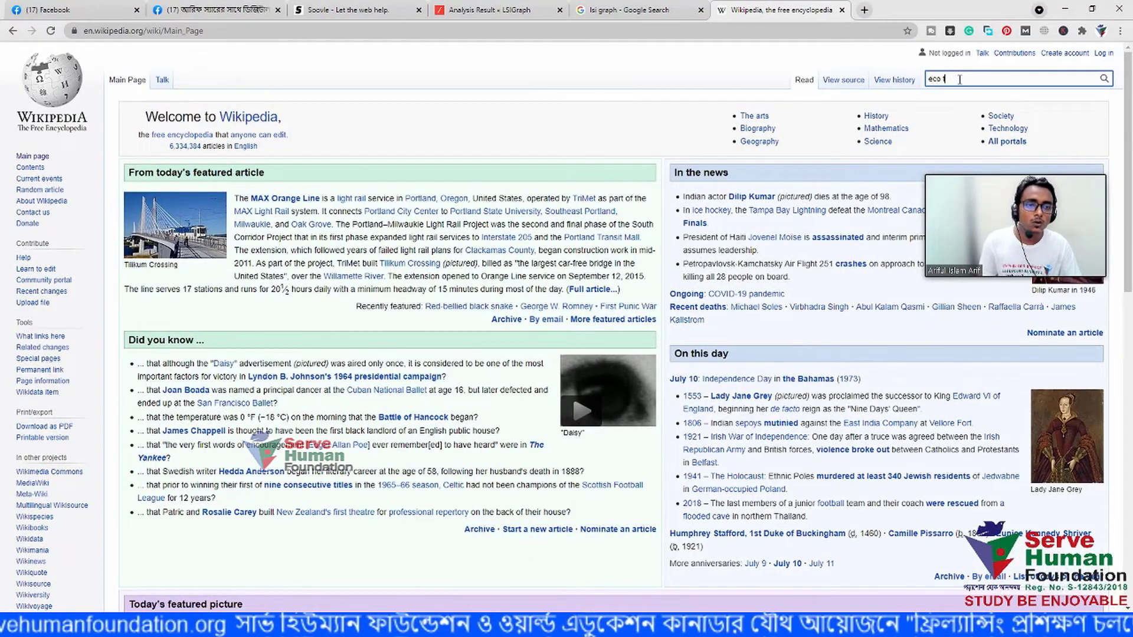
text(or)
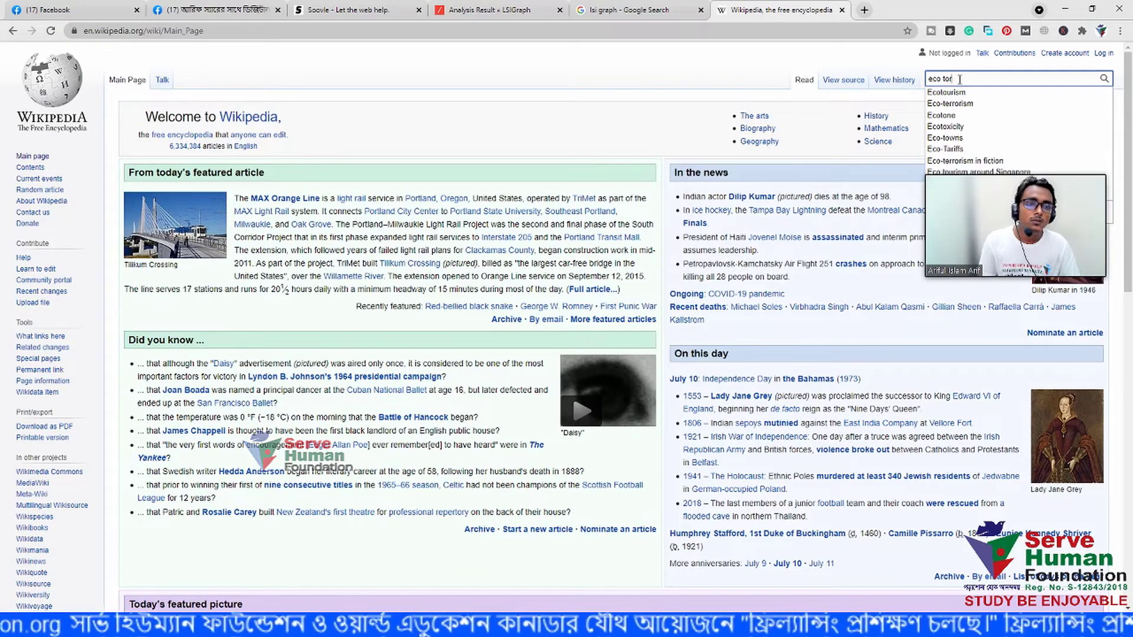
key(Down)
key(Down)
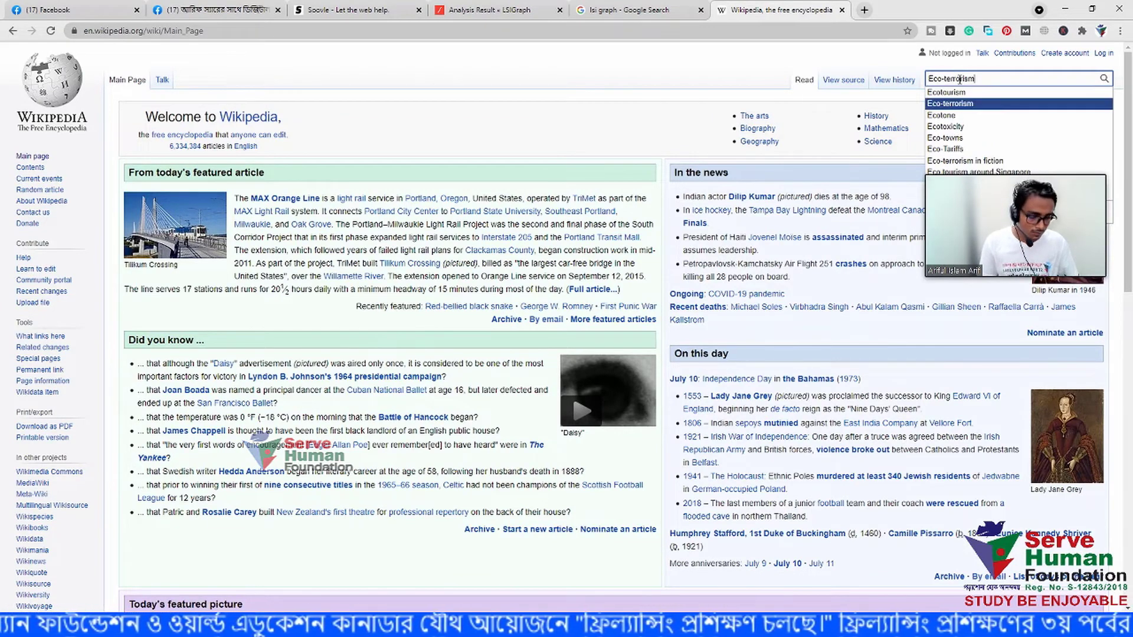
key(Return)
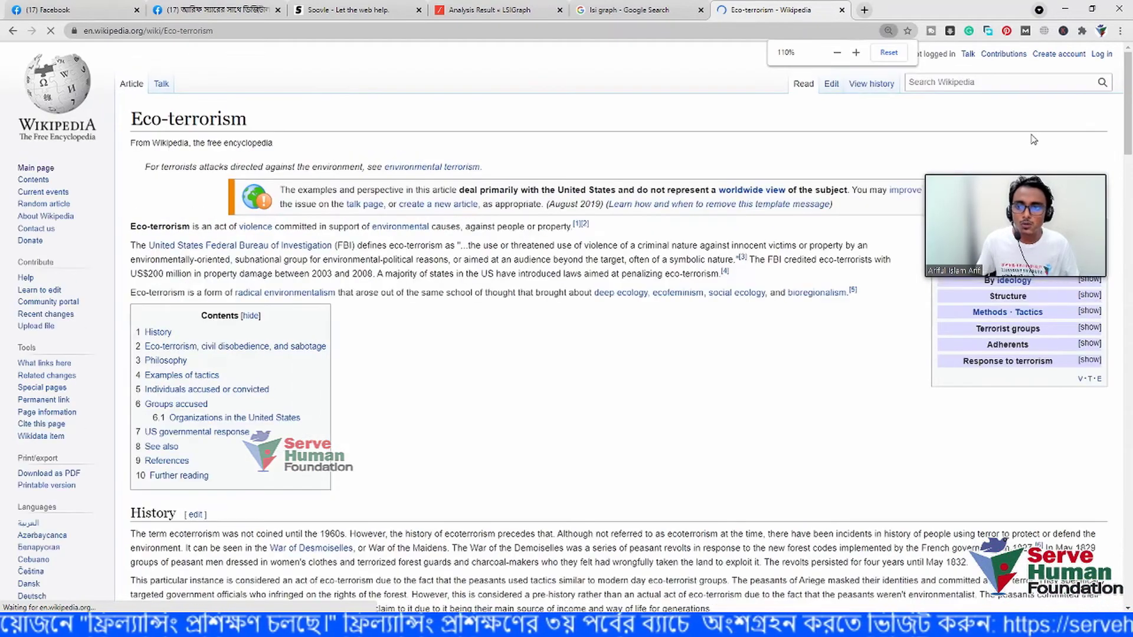
Enlarge the Eco-terrorism article for reading and move the floating video window off the Terrorism box
key(ctrl+plus)
key(ctrl+plus)
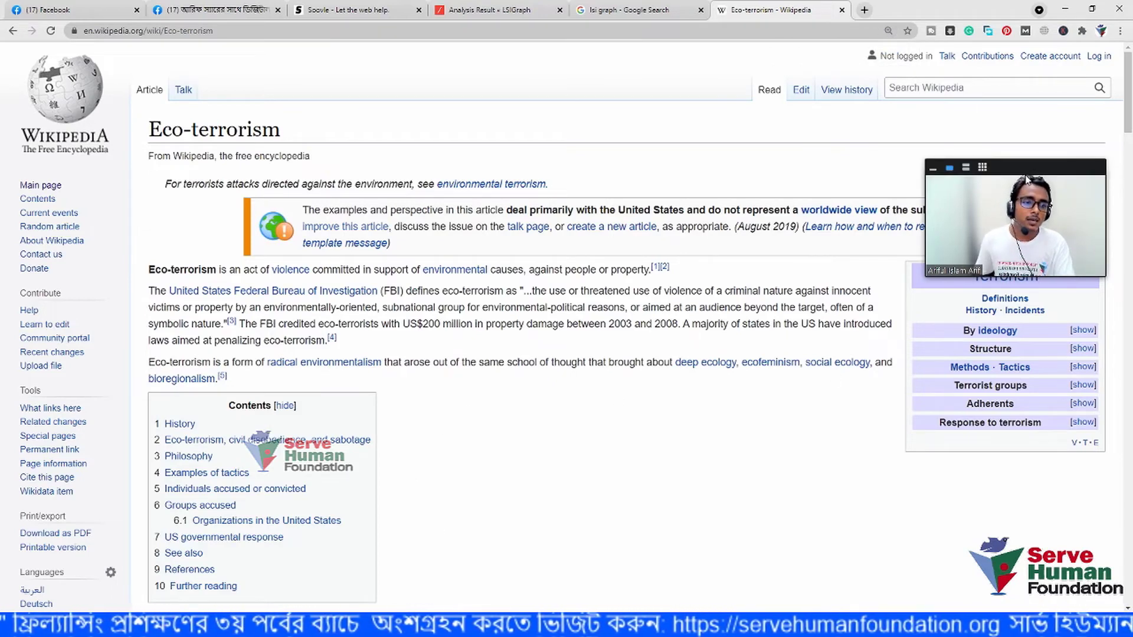
drag(1027, 159, 1028, 103)
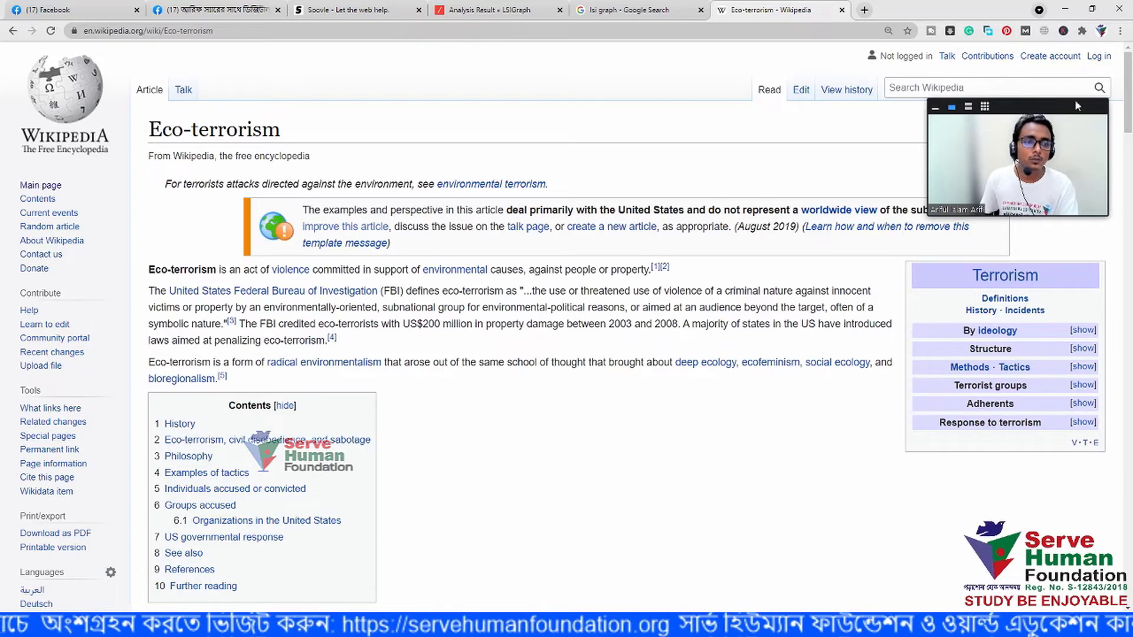
drag(963, 145, 966, 119)
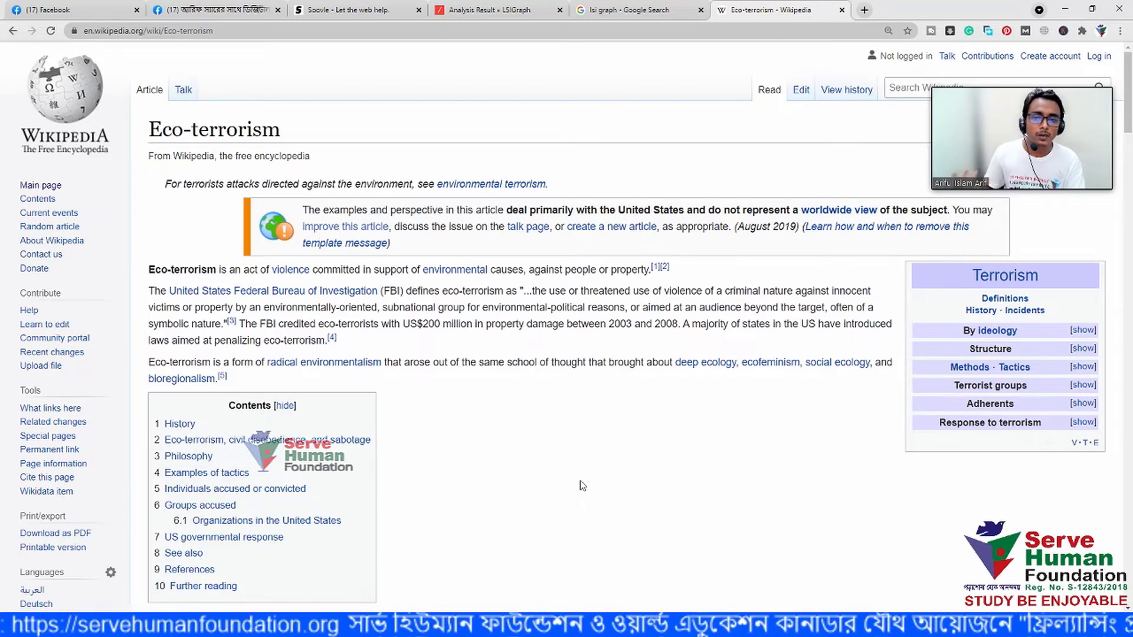
Highlight the linked keyword "environmental" in the Eco-terrorism introduction and look over the article's contents list
scroll(581, 483, down, 2)
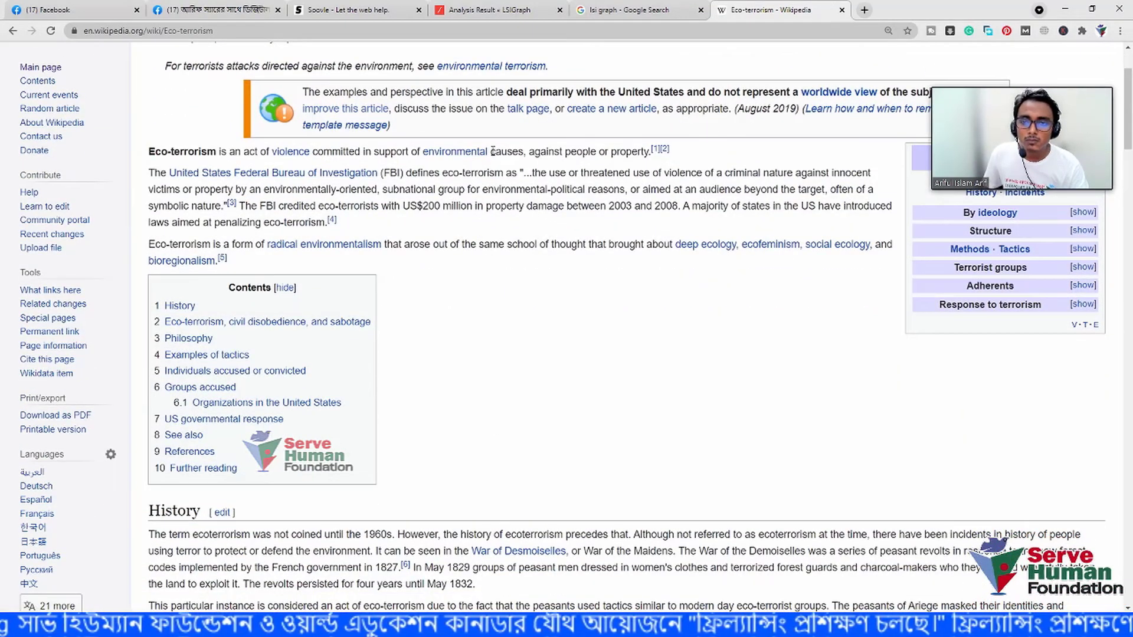
drag(495, 152, 423, 152)
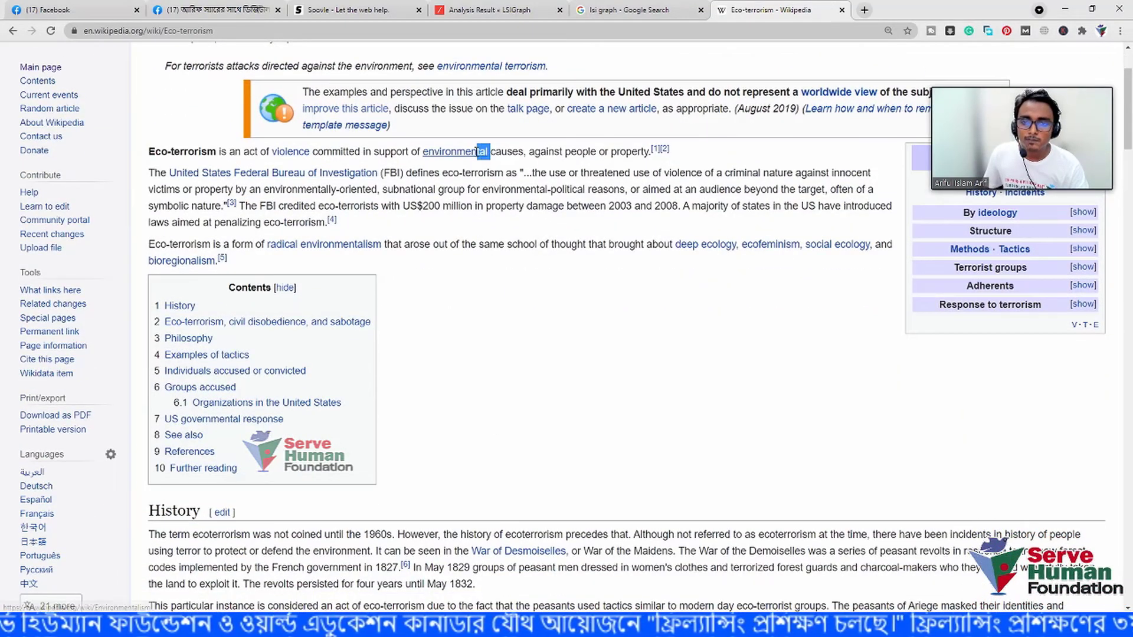
click(427, 202)
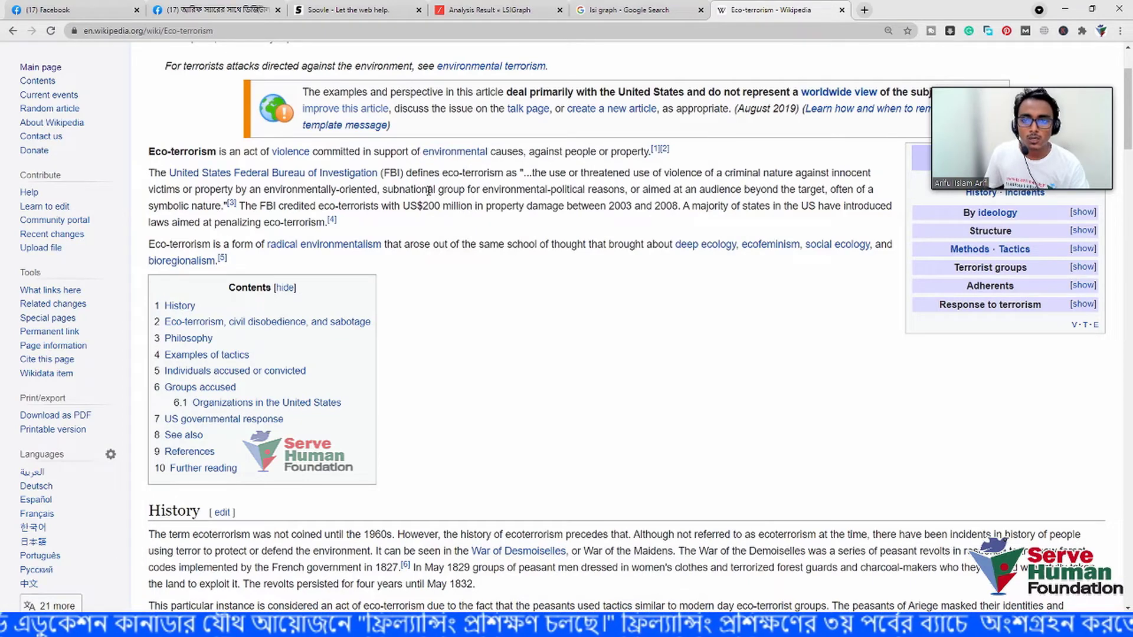
scroll(353, 480, down, 1)
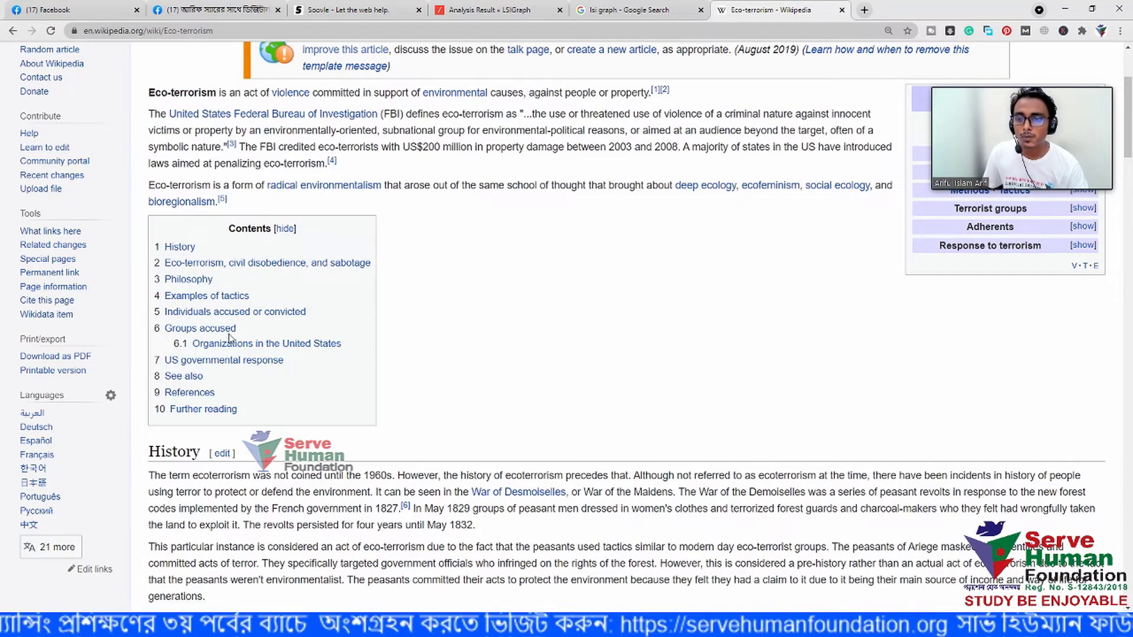
Read down to the Philosophy section and highlight the linked phrase "radical environmentalism"
scroll(247, 366, down, 4)
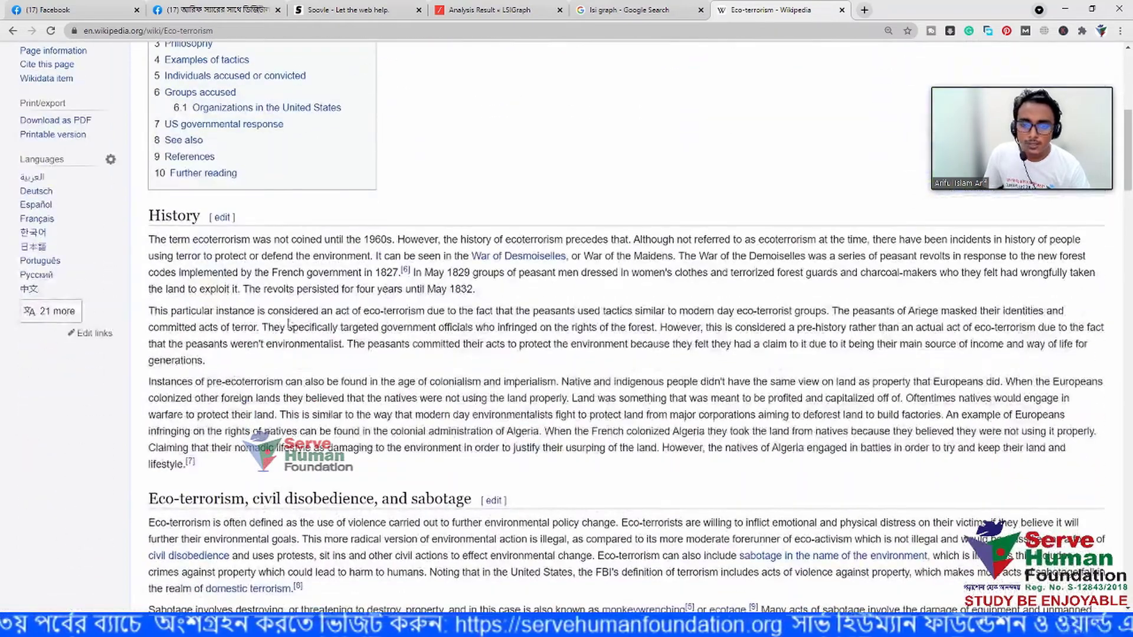
scroll(620, 372, down, 4)
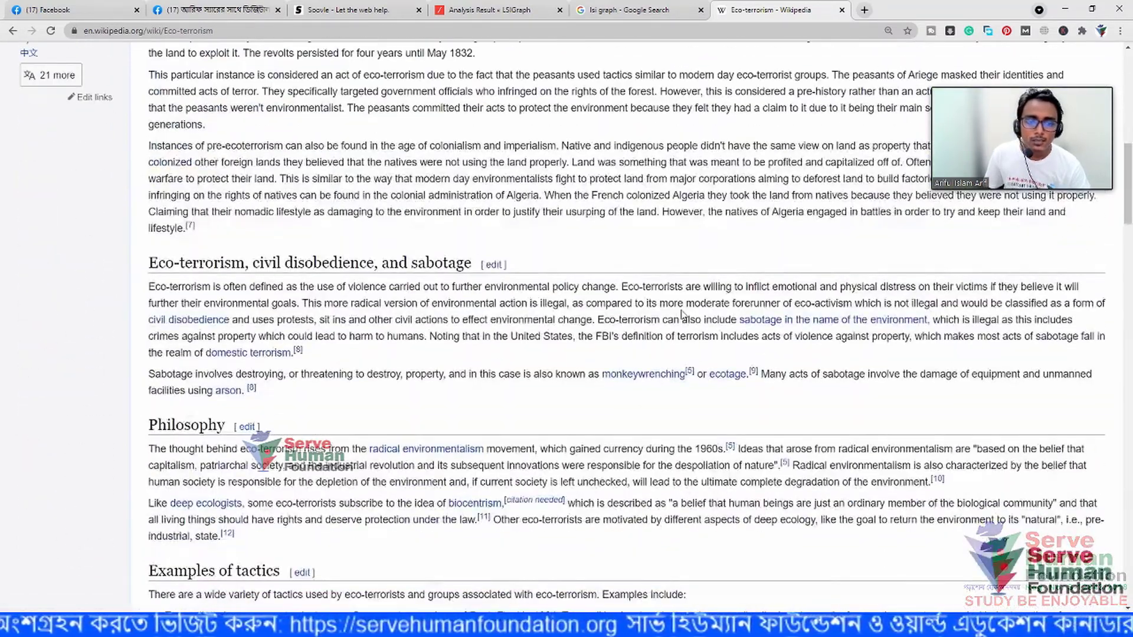
scroll(460, 342, down, 2)
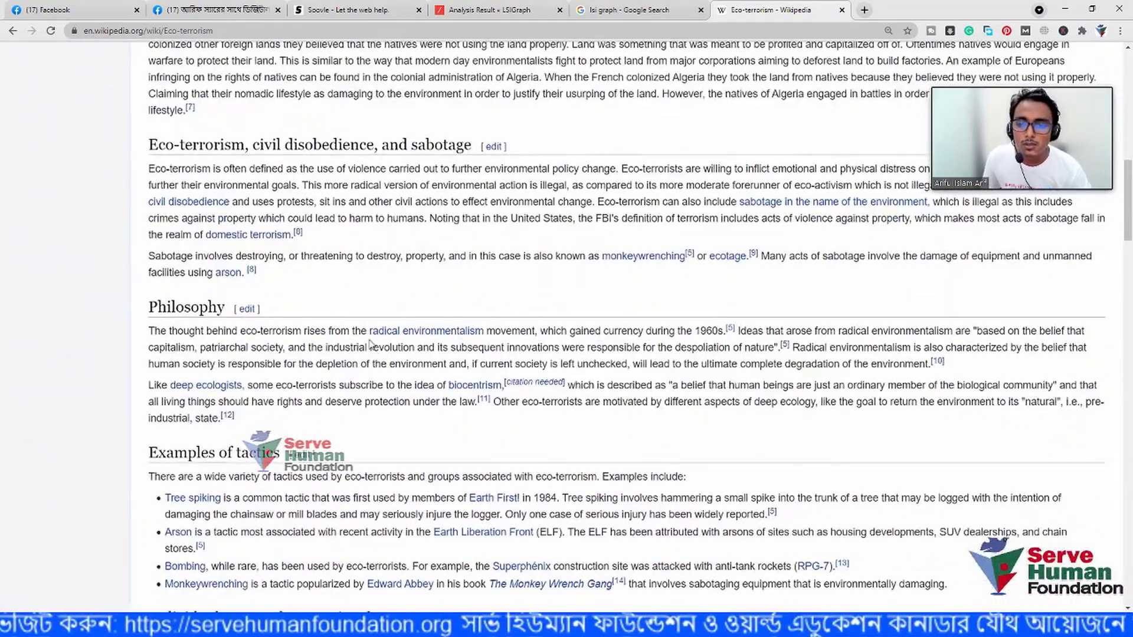
drag(364, 331, 486, 332)
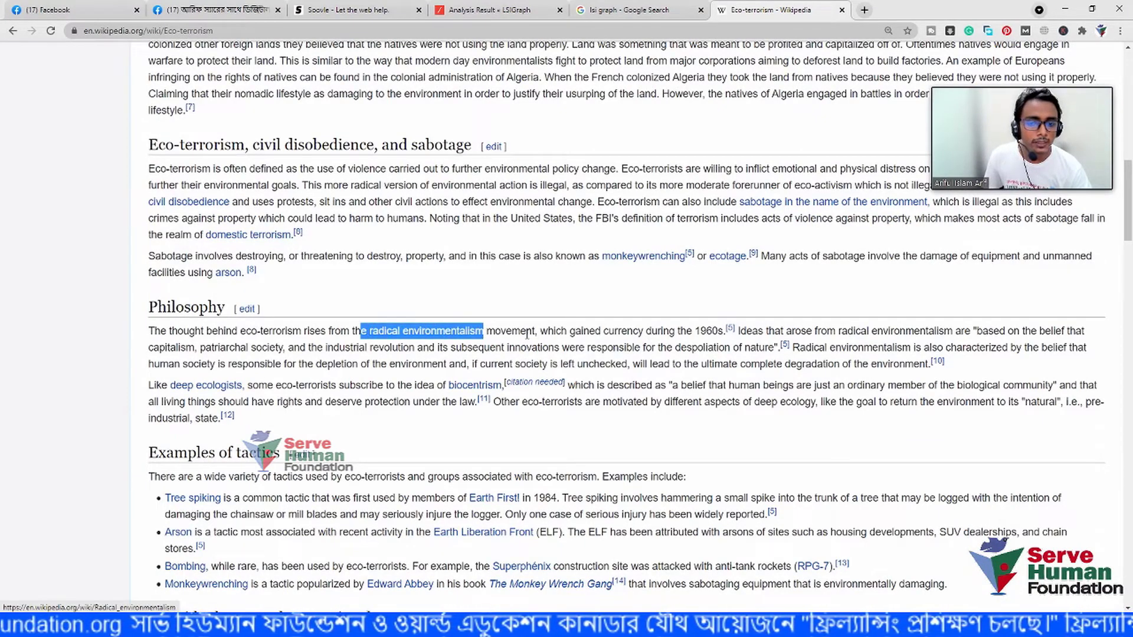
click(527, 334)
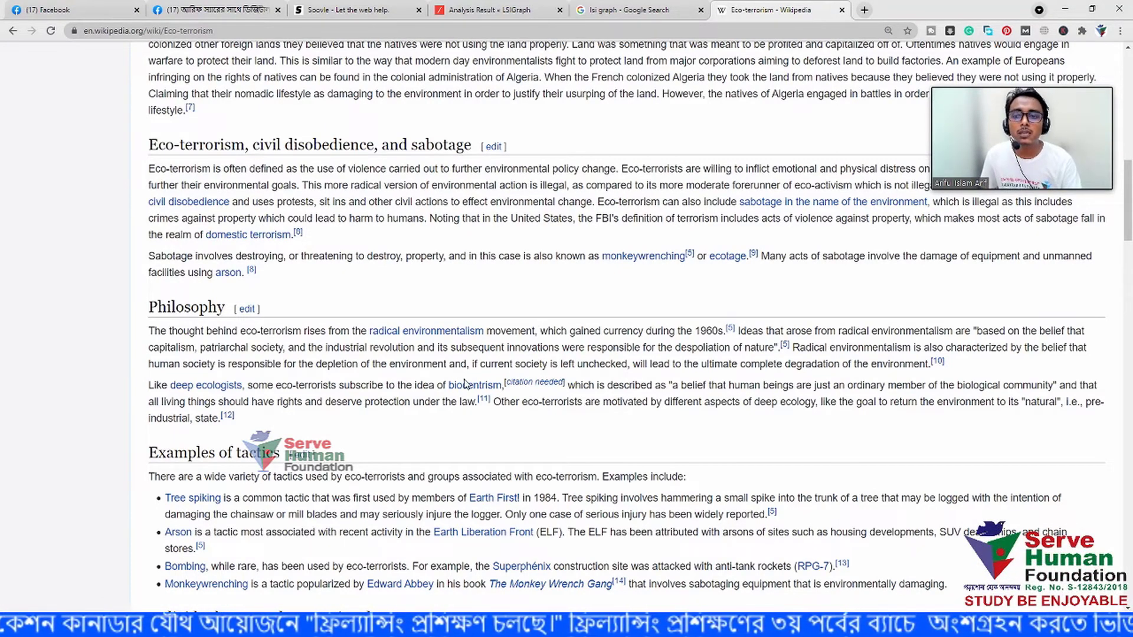
Open the linked "radical environmentalism" article, skim its sections and return to the Eco-terrorism article
click(425, 332)
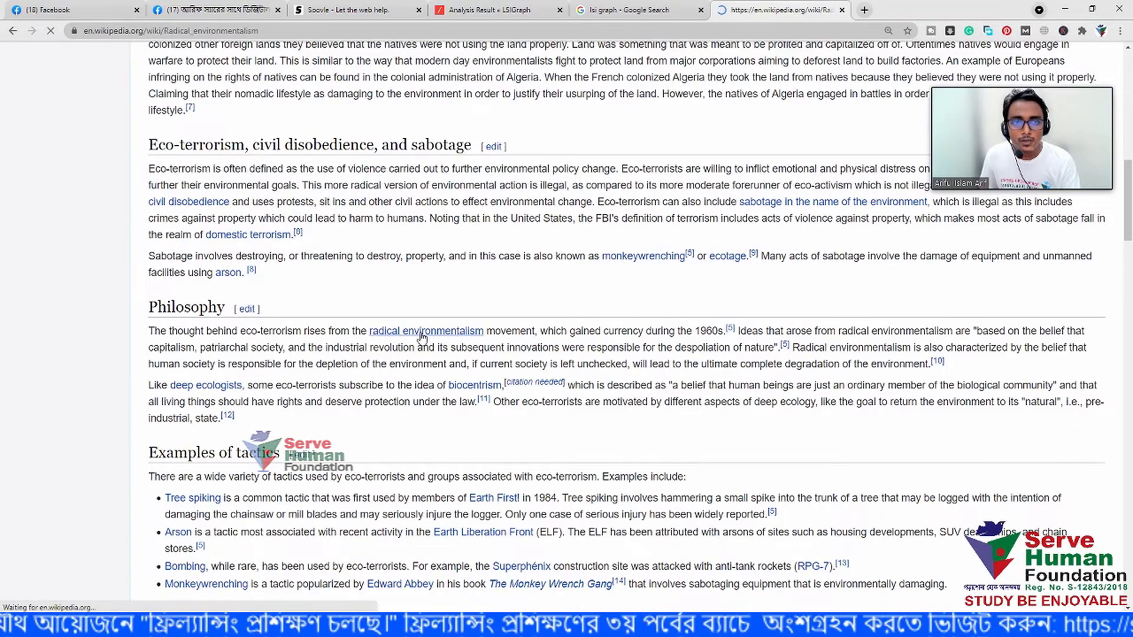
scroll(460, 283, down, 7)
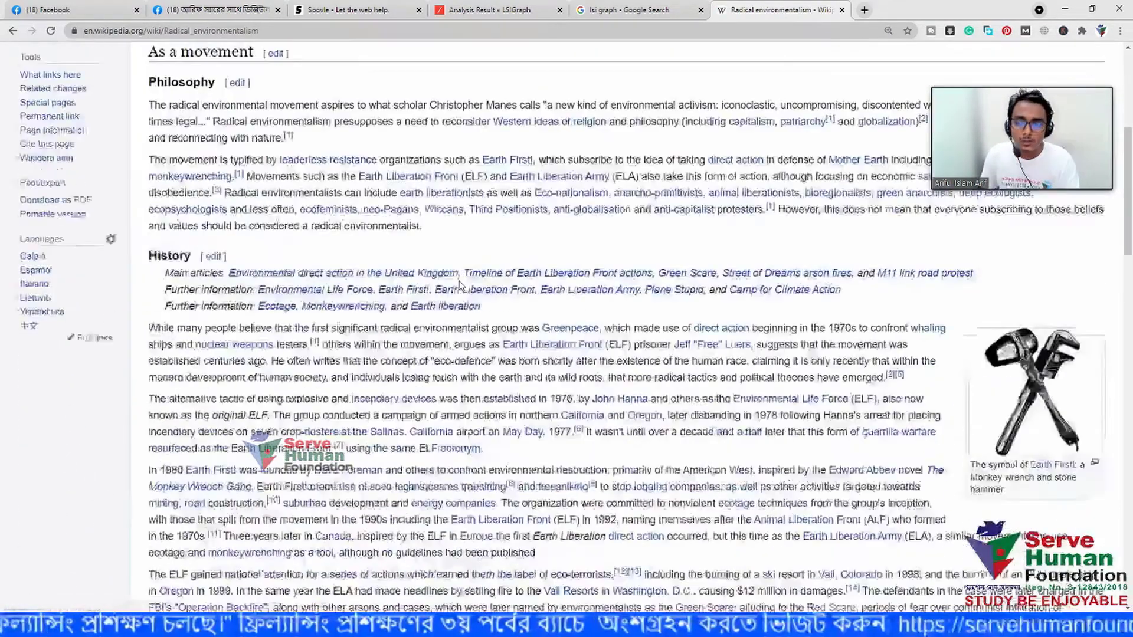
scroll(460, 283, down, 20)
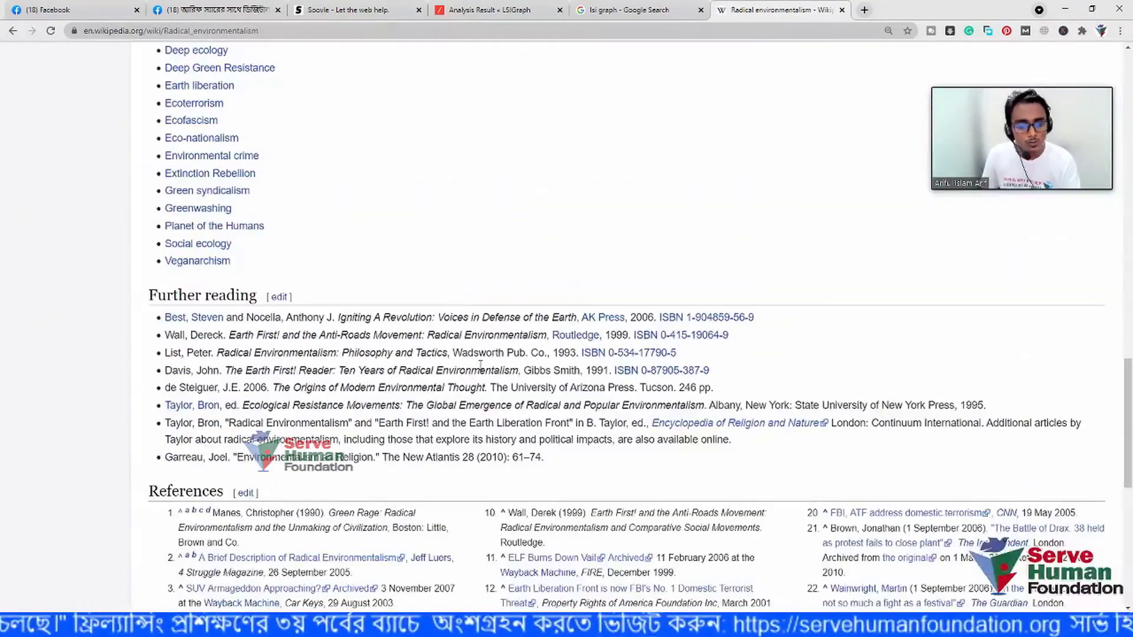
scroll(482, 366, up, 20)
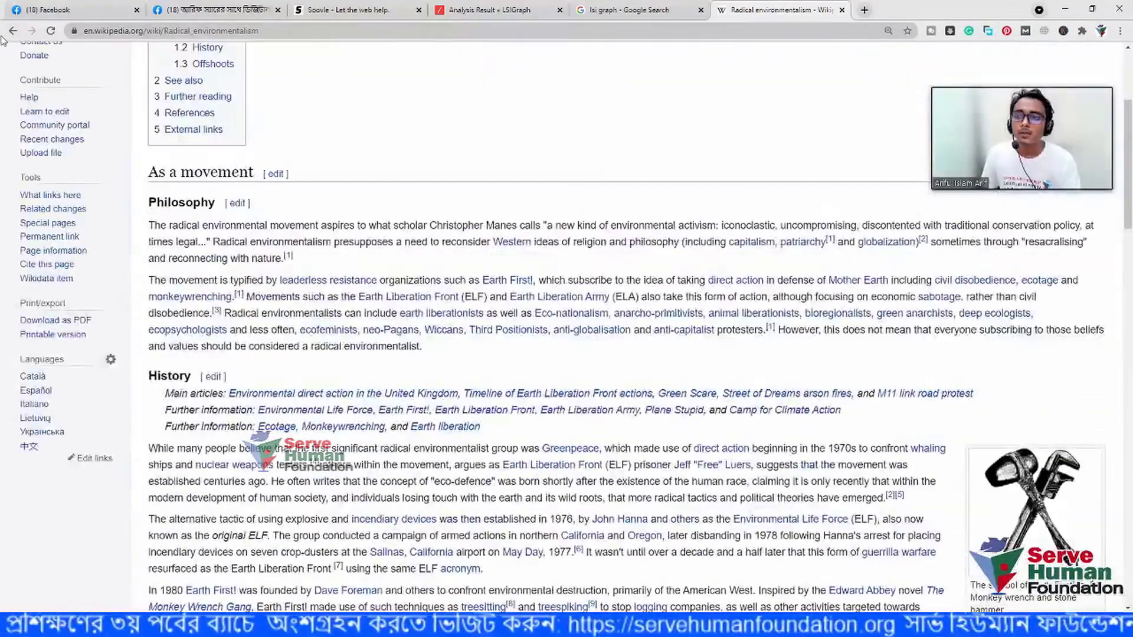
click(8, 33)
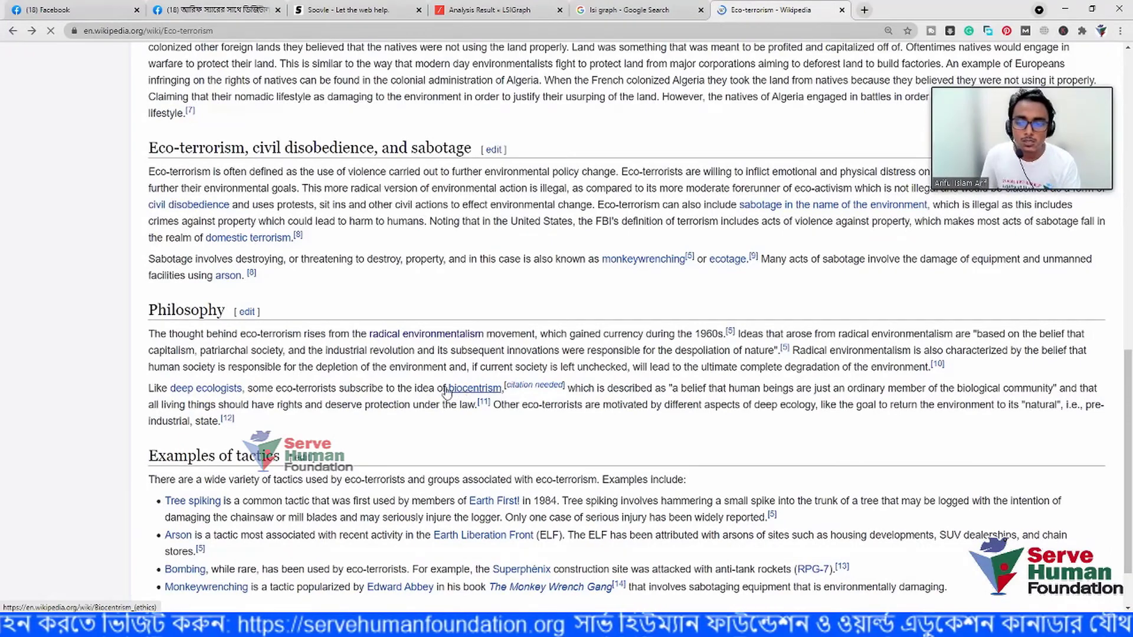
Preview the "deep ecologists" link and examine the remaining Eco-terrorism sections from tactics through the See also topics
mouse_move(232, 395)
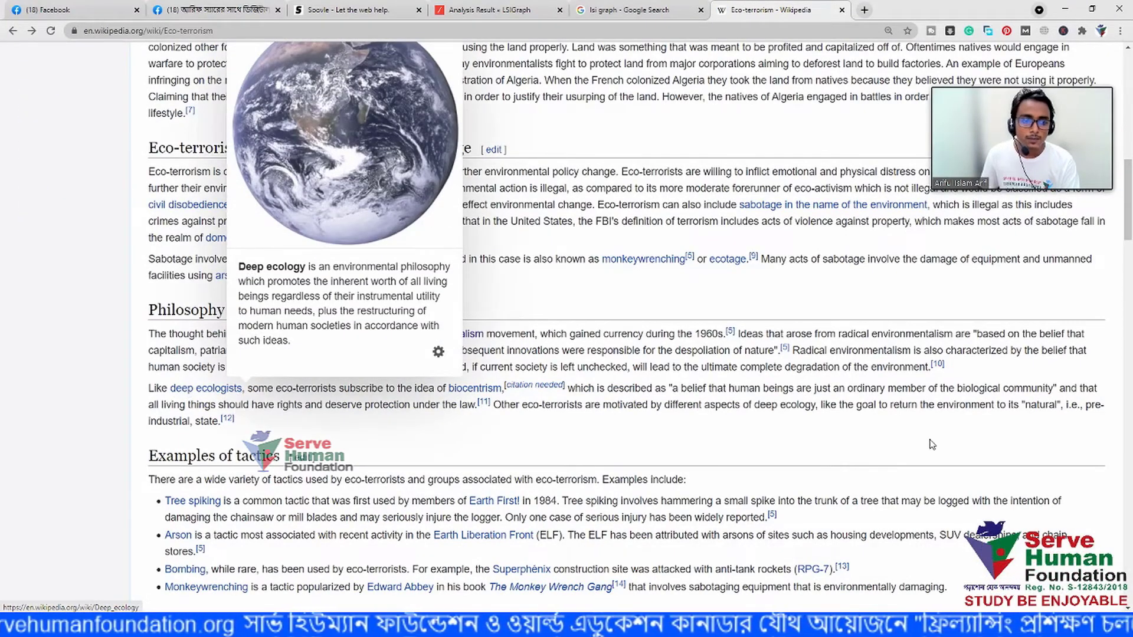
scroll(310, 322, down, 5)
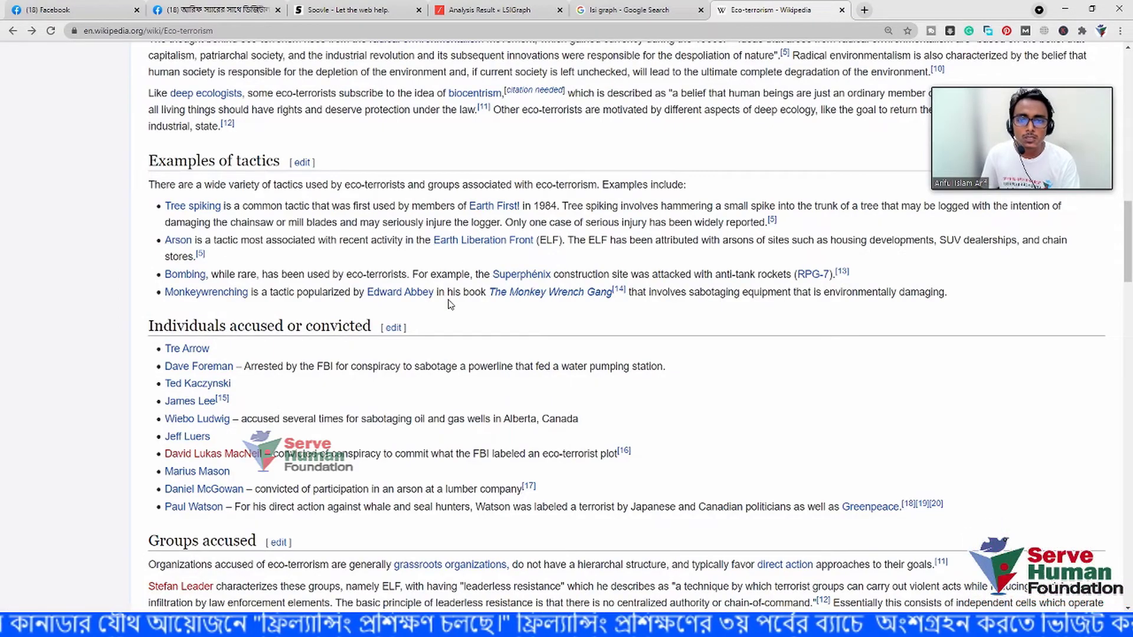
scroll(475, 298, down, 3)
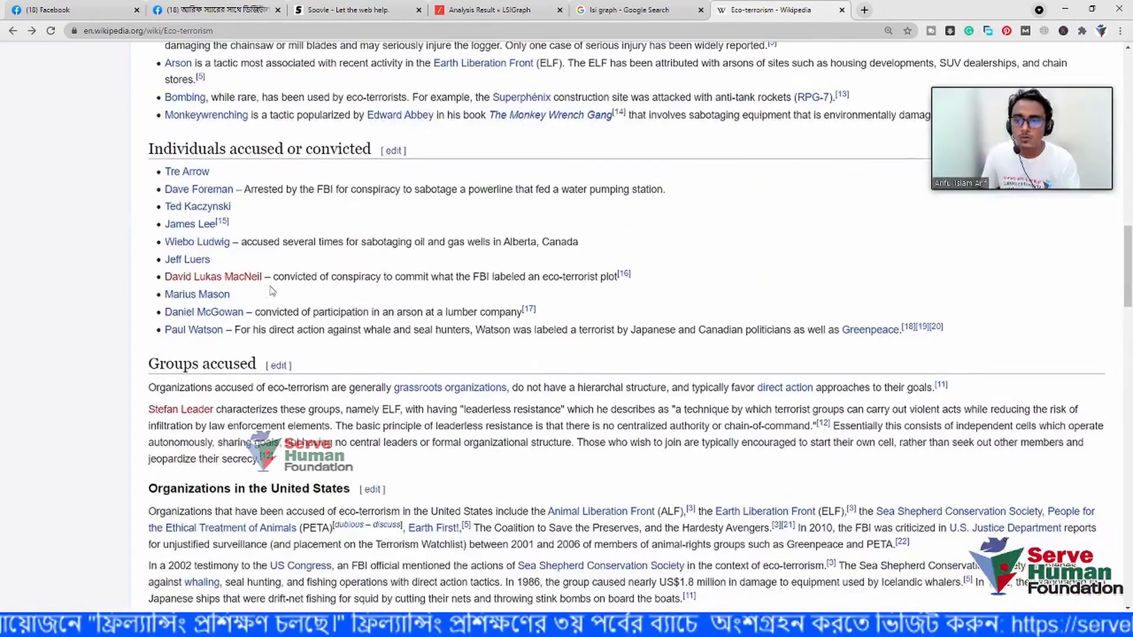
scroll(383, 274, down, 2)
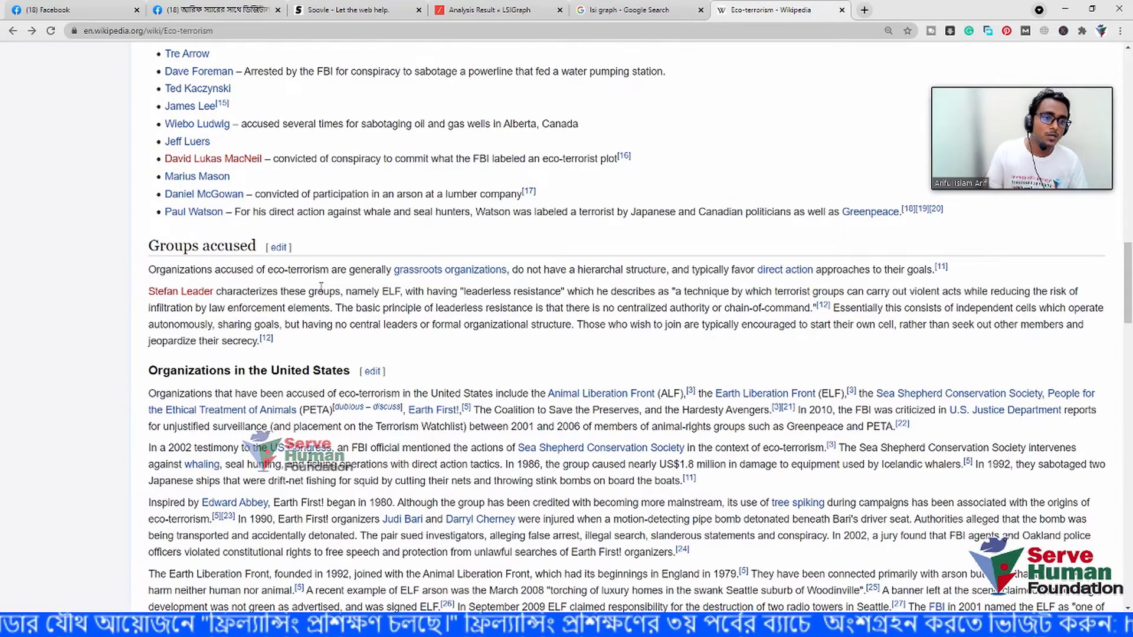
scroll(321, 287, down, 5)
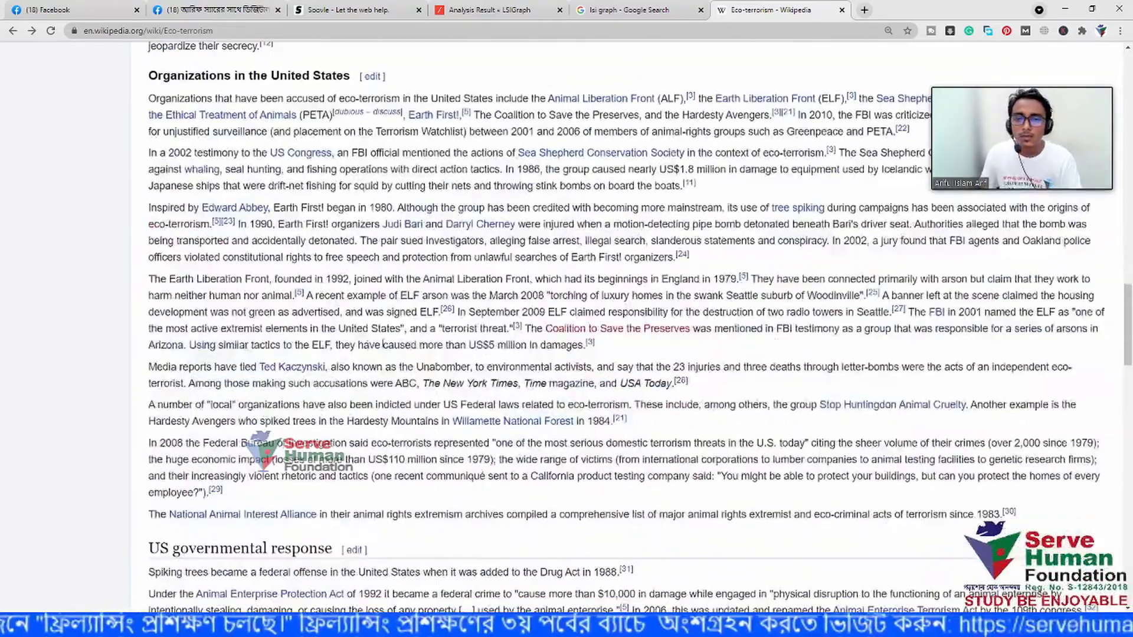
scroll(382, 344, down, 9)
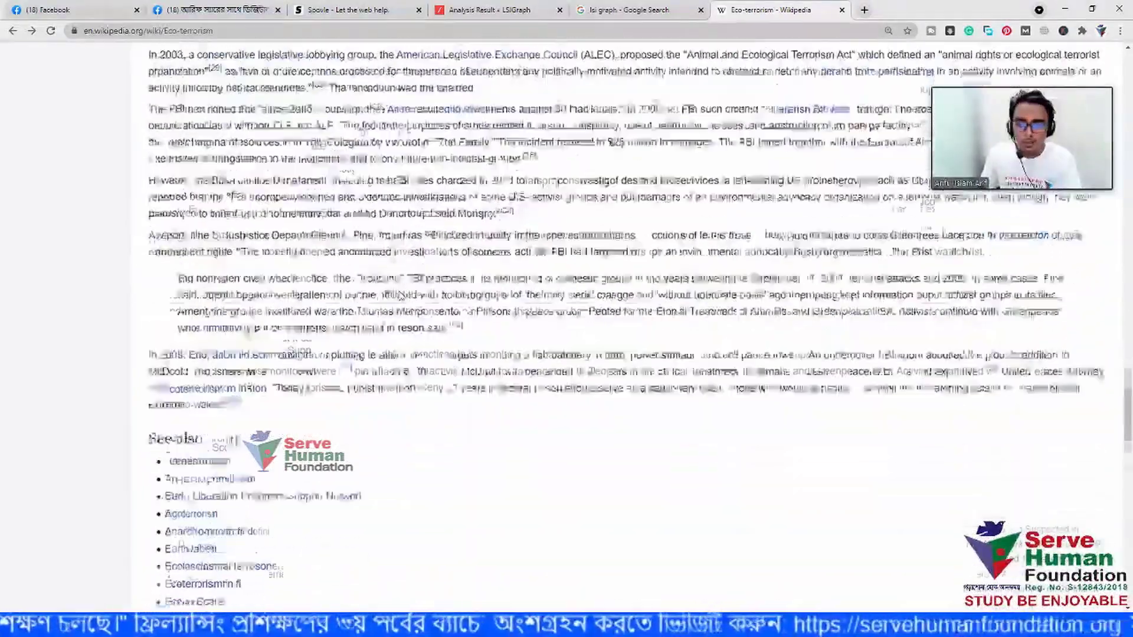
drag(143, 282, 590, 387)
click(590, 387)
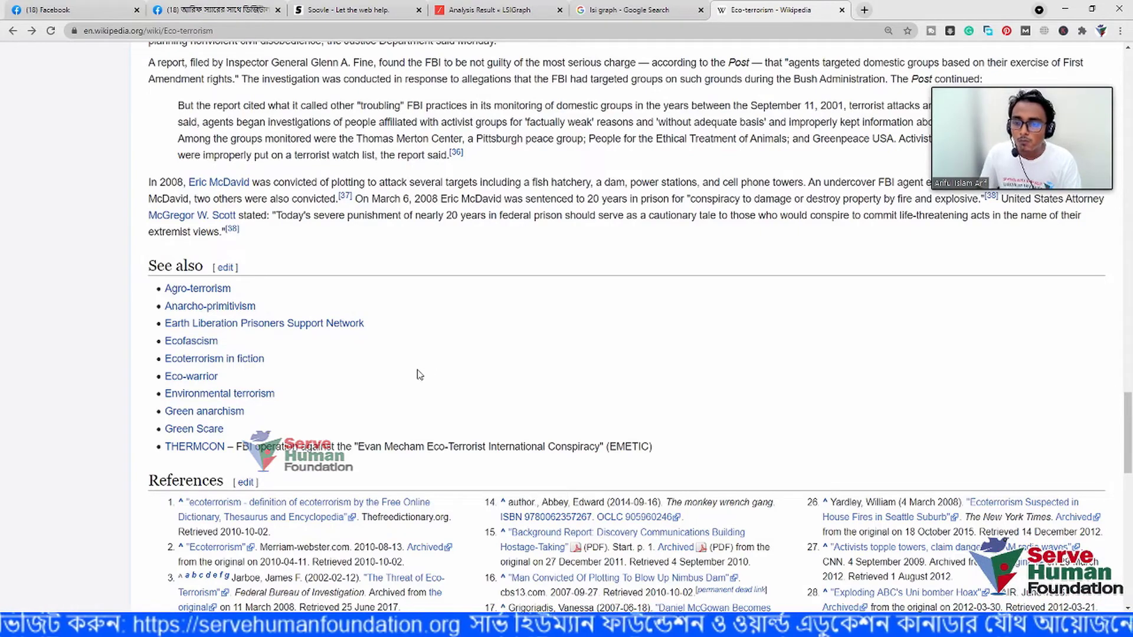
Examine the See also list and the Green politics topics box, and return to the article's introduction
scroll(420, 374, down, 1)
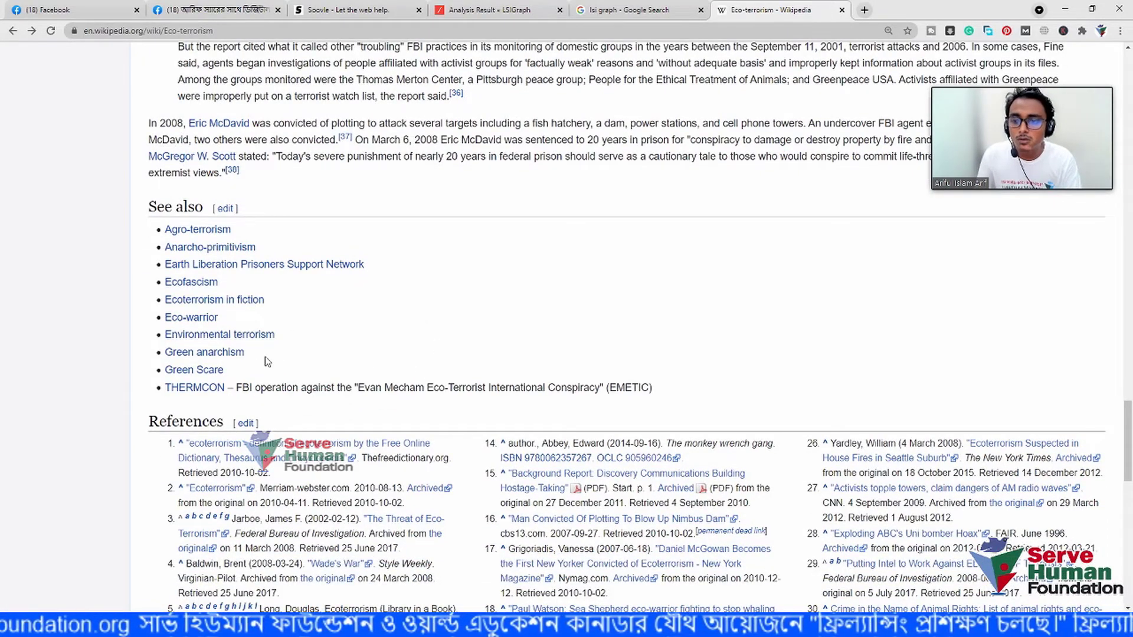
scroll(302, 353, down, 14)
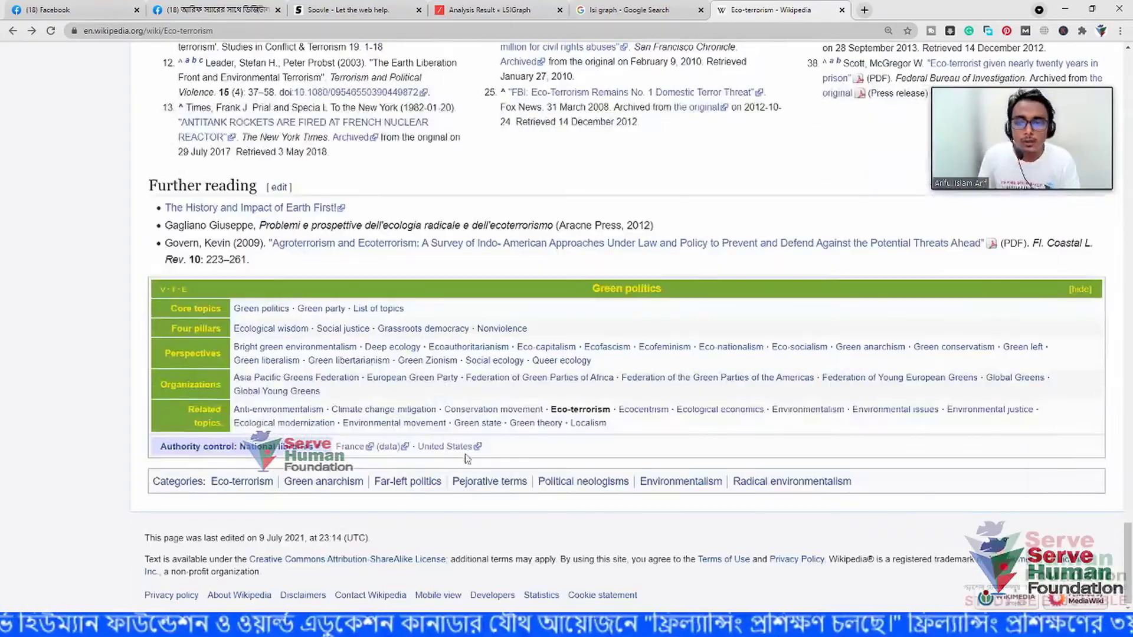
scroll(465, 316, up, 20)
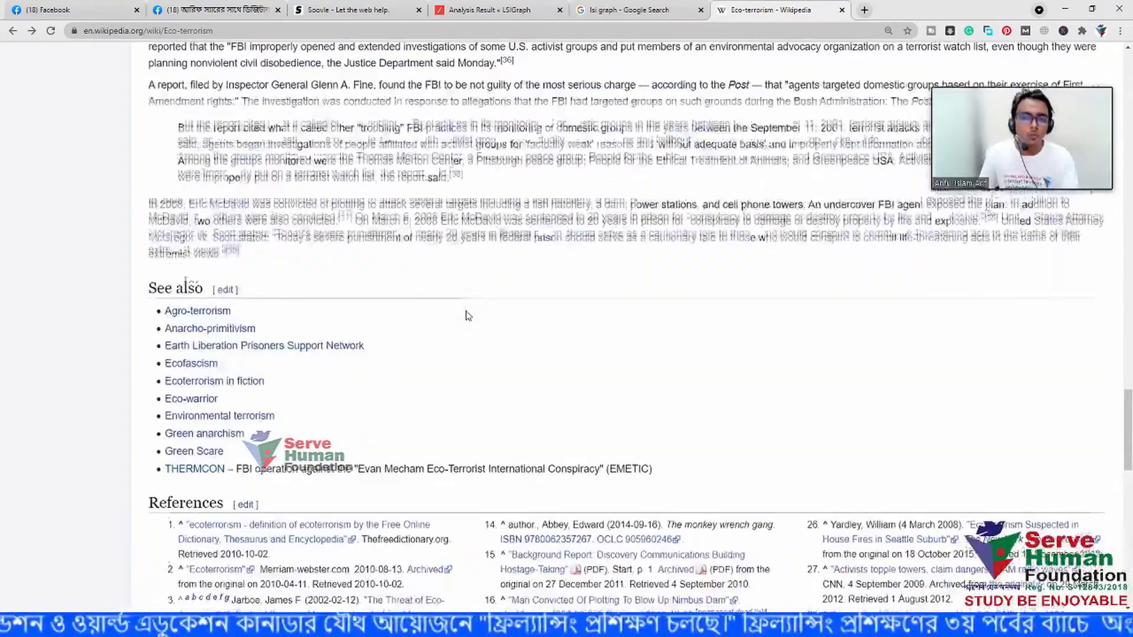
scroll(466, 316, up, 20)
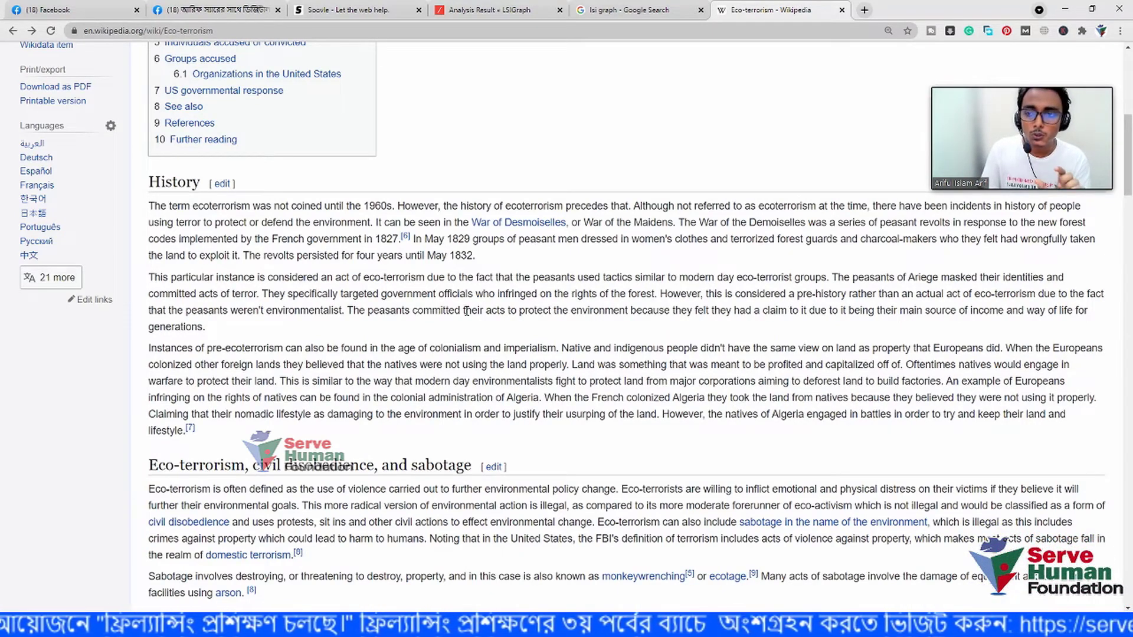
scroll(467, 311, up, 7)
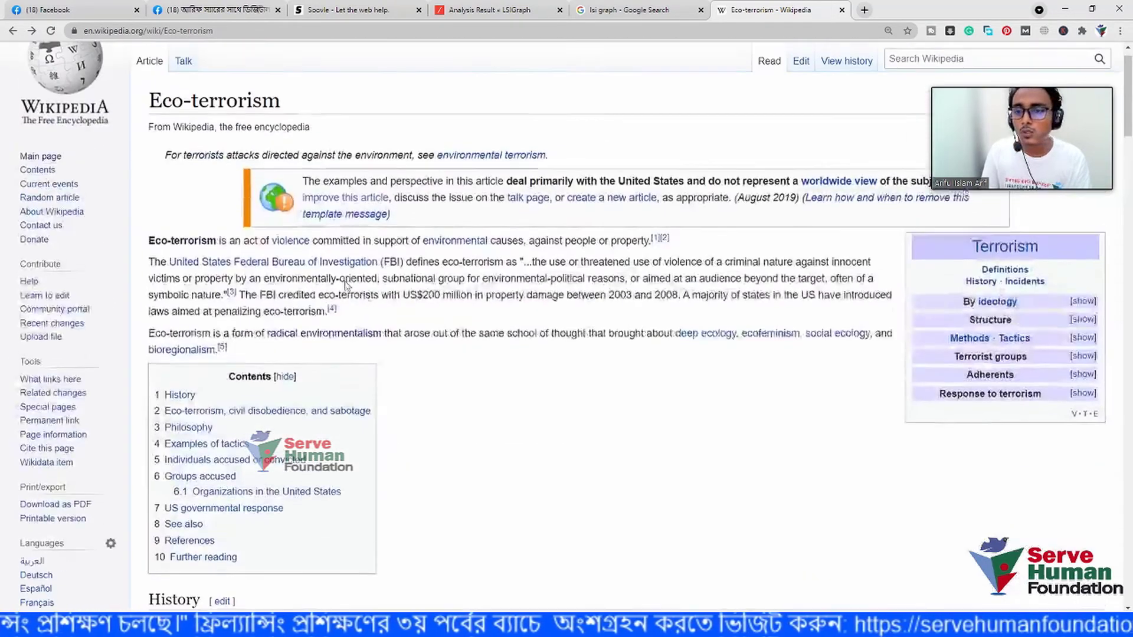
Jump to the "Eco-terrorism, civil disobedience, and sabotage" section and skim the linked terms through US governmental response
scroll(564, 298, down, 4)
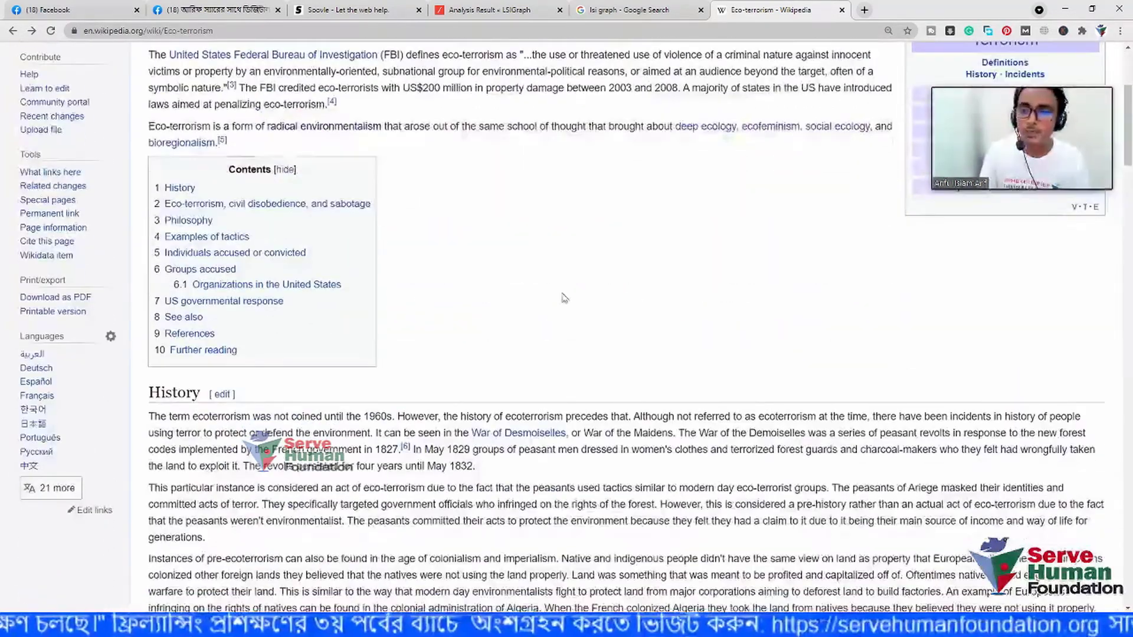
click(195, 206)
scroll(429, 259, down, 6)
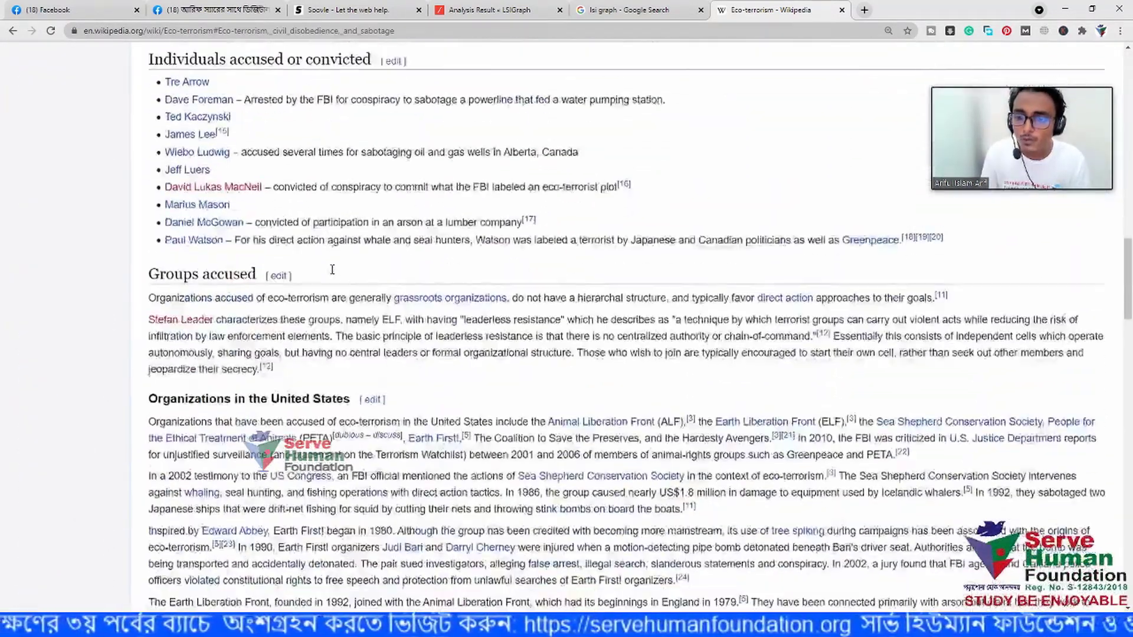
scroll(331, 267, up, 5)
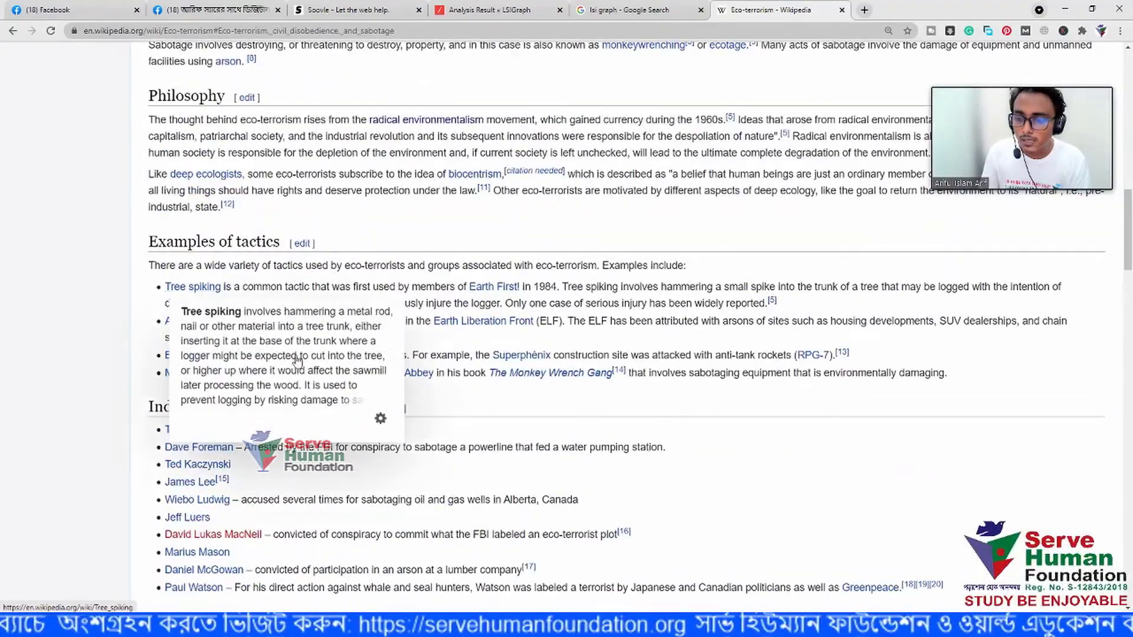
scroll(538, 407, down, 4)
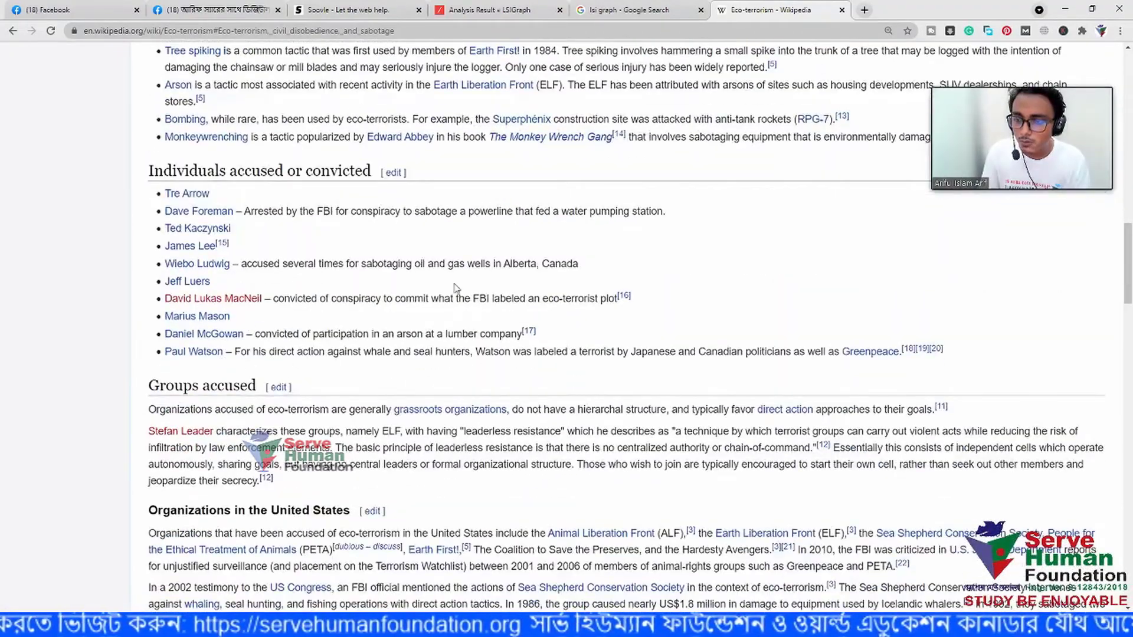
scroll(455, 288, down, 10)
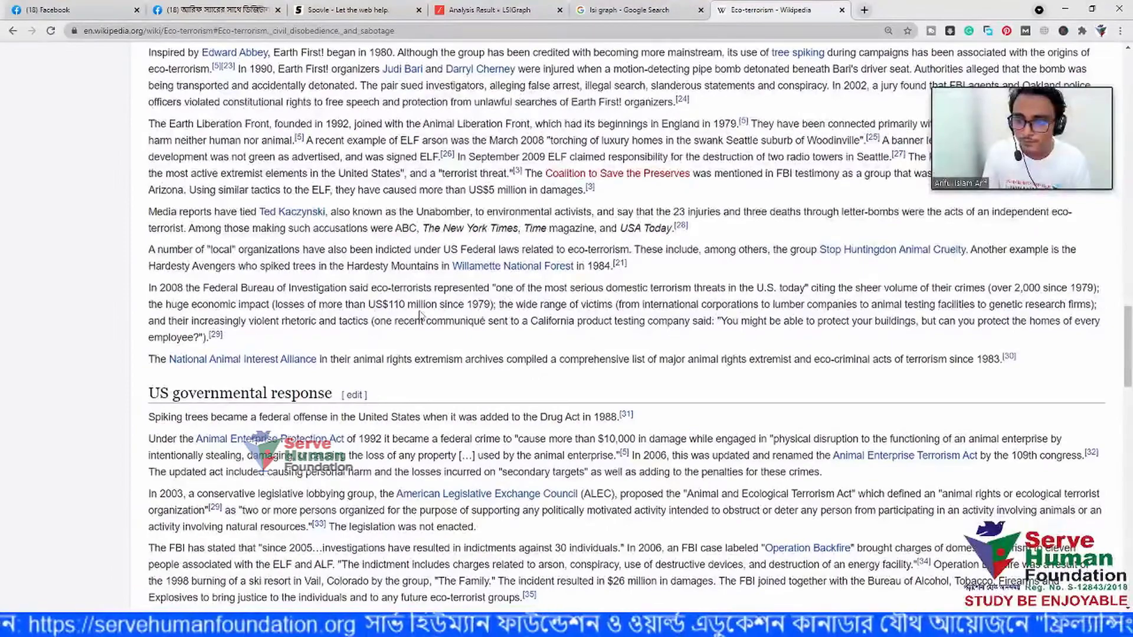
scroll(421, 316, down, 1)
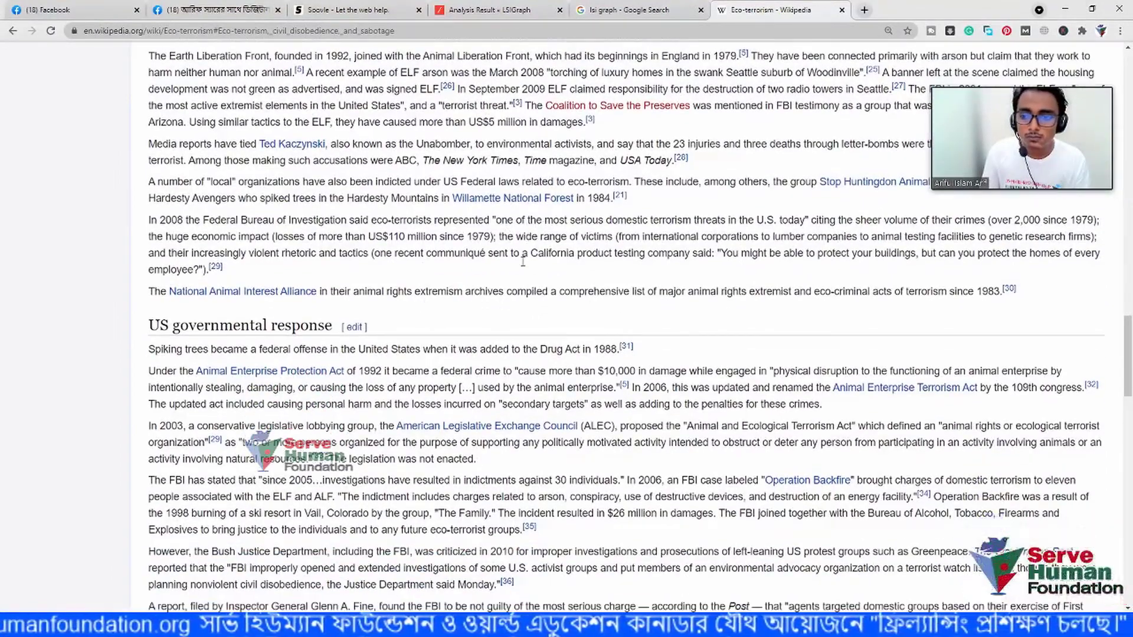
Open the related "Ecofascism" article from See also and skim it down to "Association with violence and mass shootings"
scroll(523, 261, down, 9)
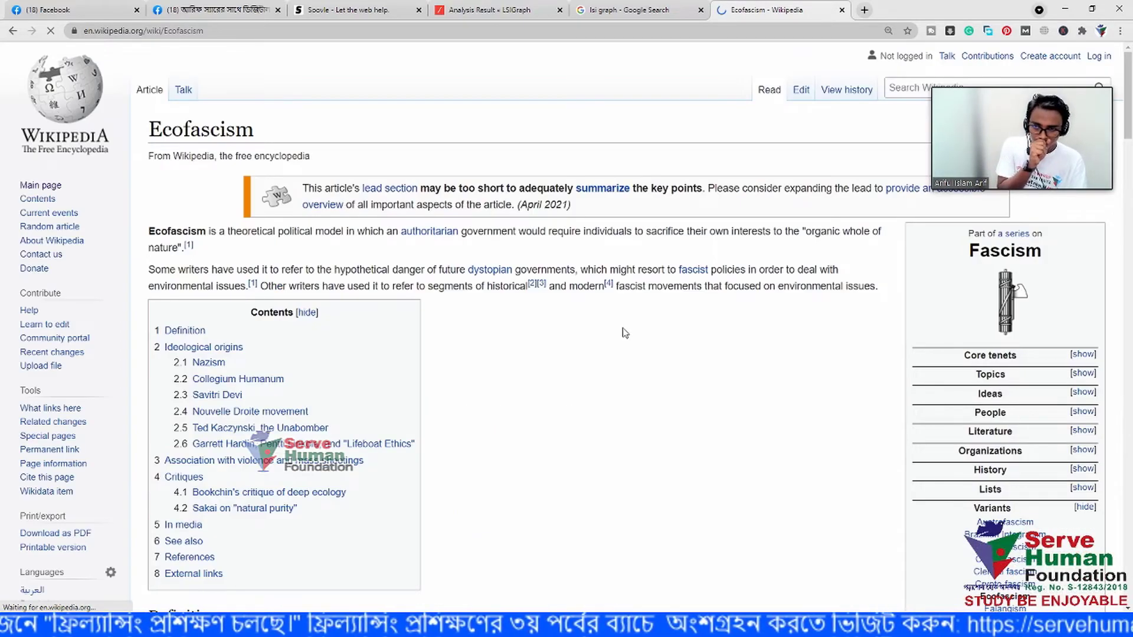
scroll(600, 336, down, 10)
scroll(533, 279, down, 15)
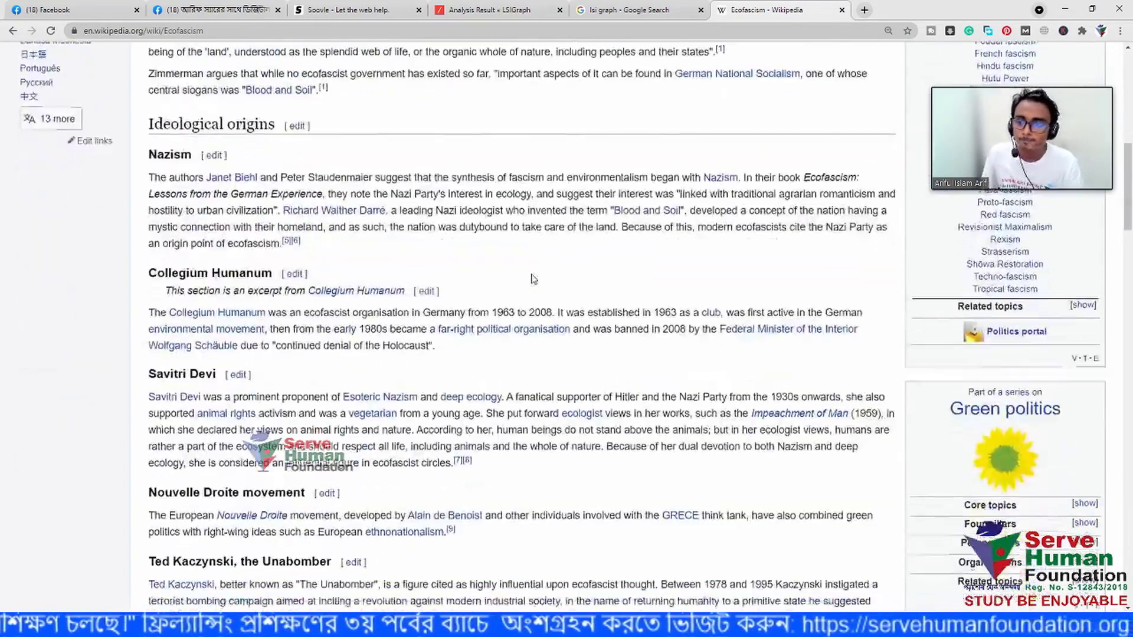
scroll(409, 295, down, 15)
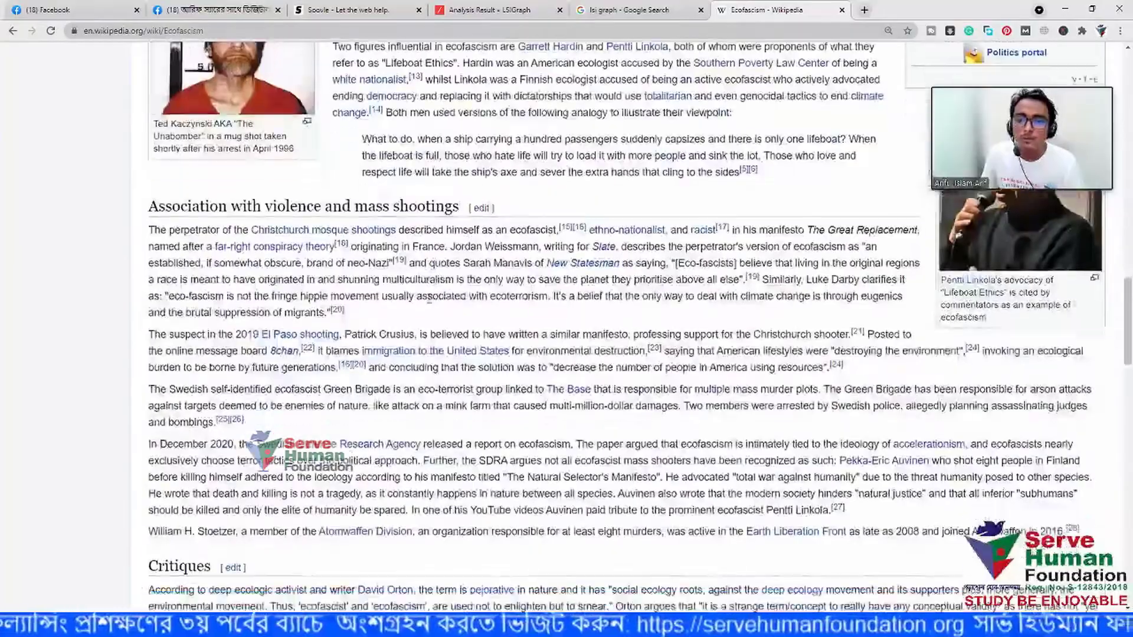
Skim the rest of the Ecofascism article through See also and References, and check the Keyword Idea slide in PowerPoint
scroll(412, 247, up, 3)
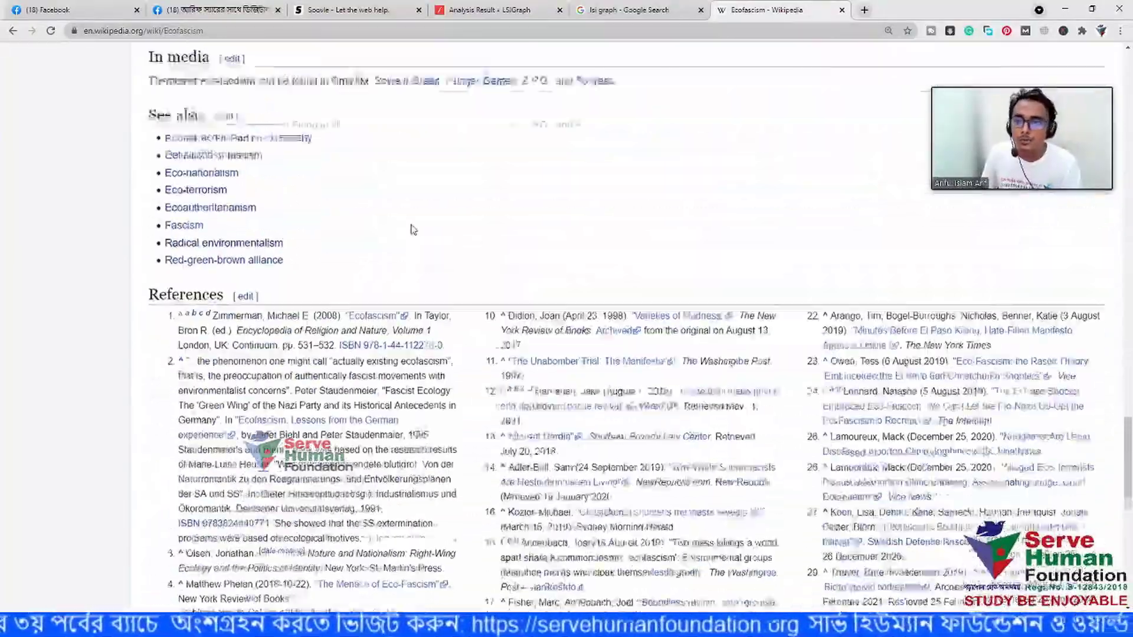
scroll(618, 322, down, 7)
scroll(455, 291, up, 7)
scroll(455, 291, up, 20)
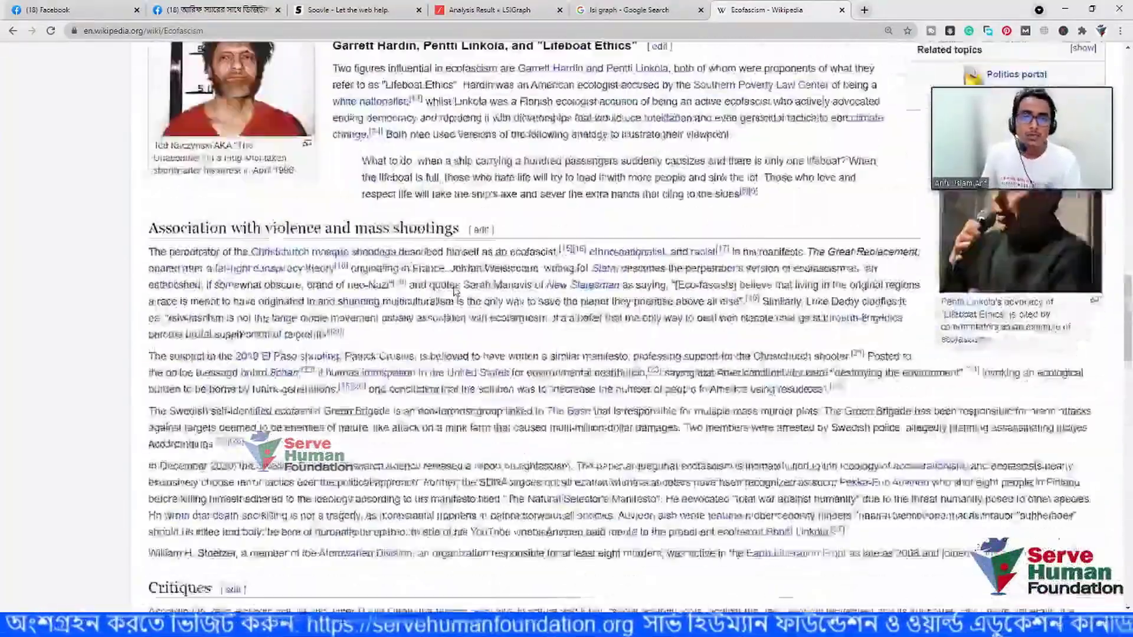
scroll(667, 221, up, 1)
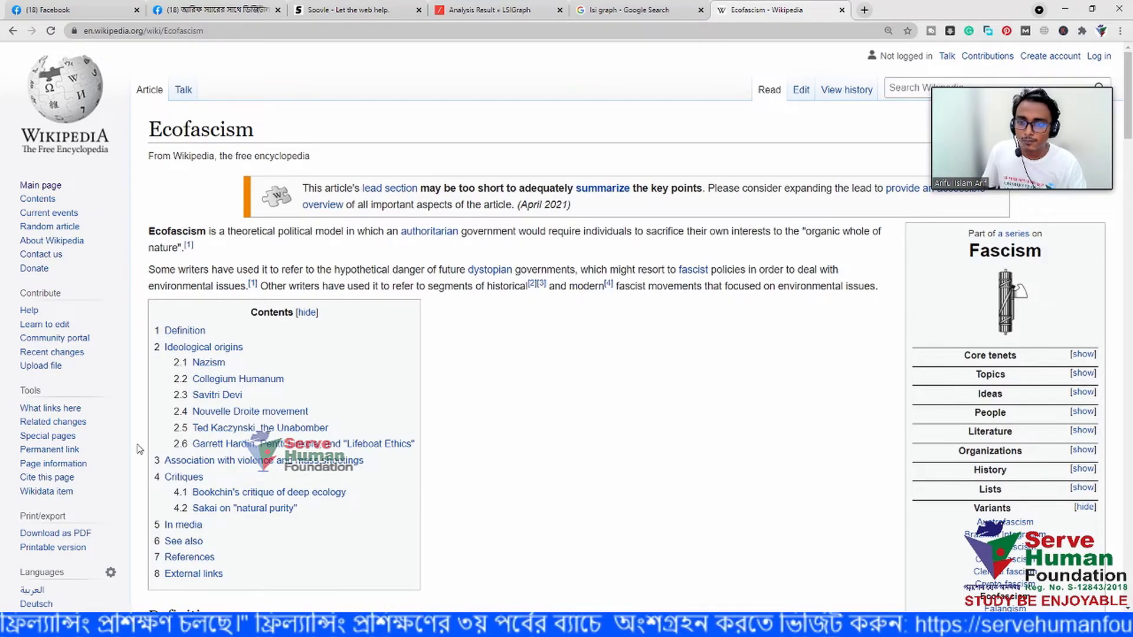
key(alt+Tab)
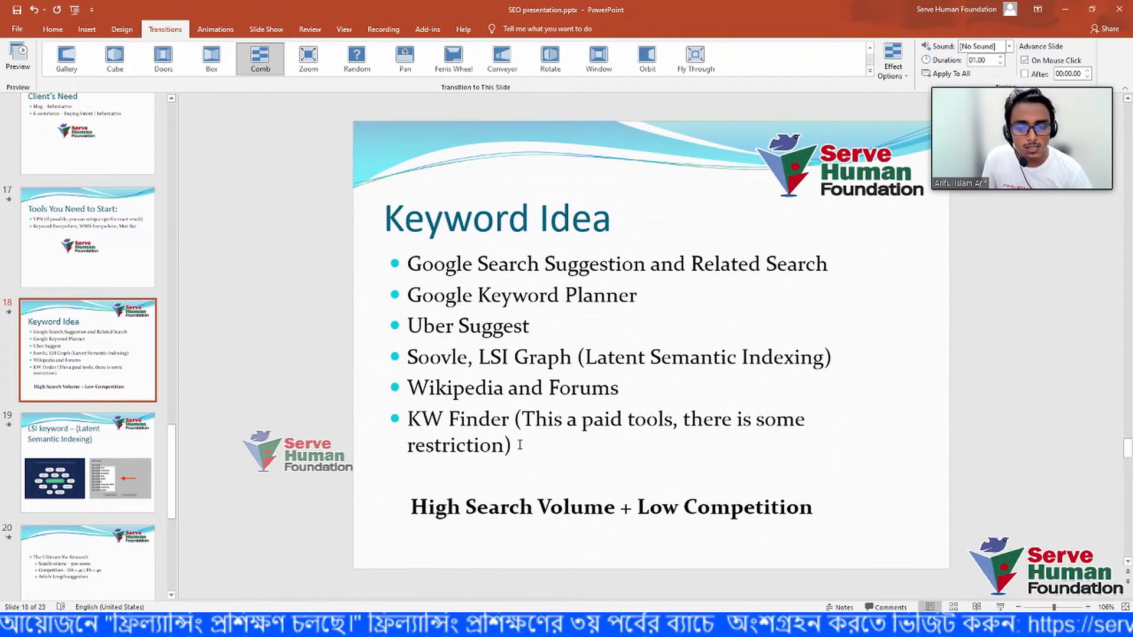
key(alt+Tab)
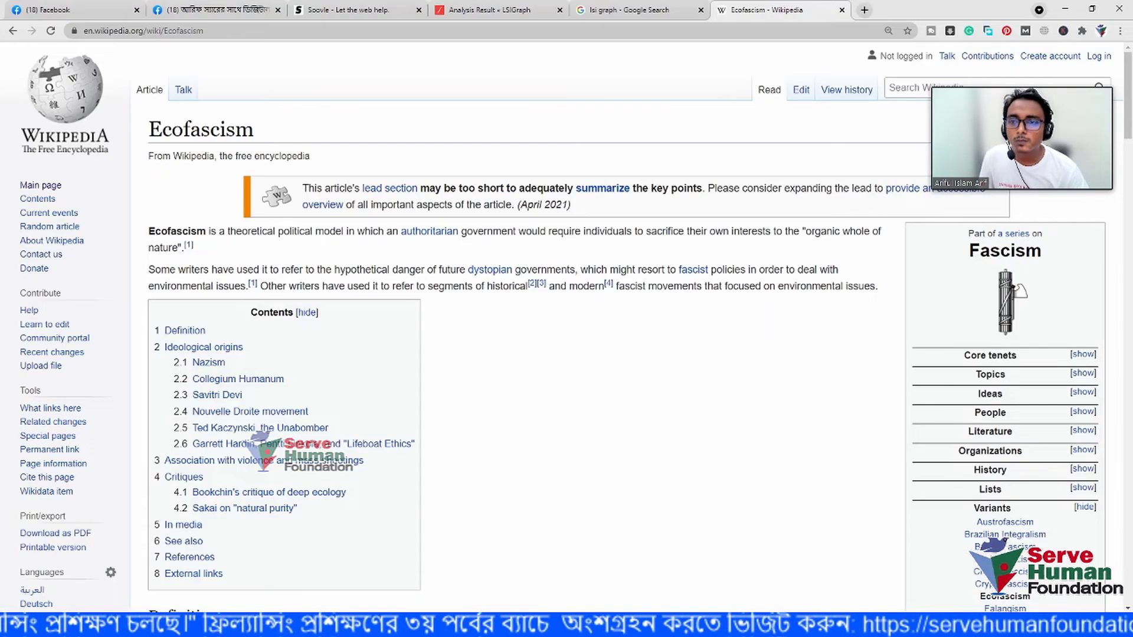
Close all browser tabs after the Facebook group tab and open a new blank tab
click(194, 11)
right_click(194, 11)
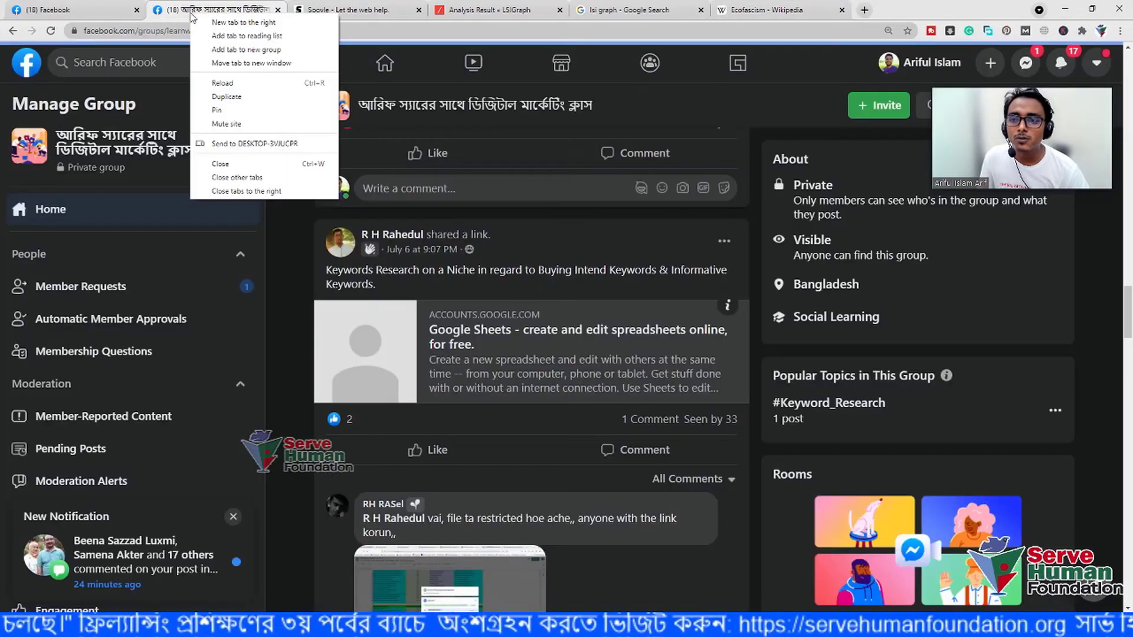
click(243, 192)
click(299, 10)
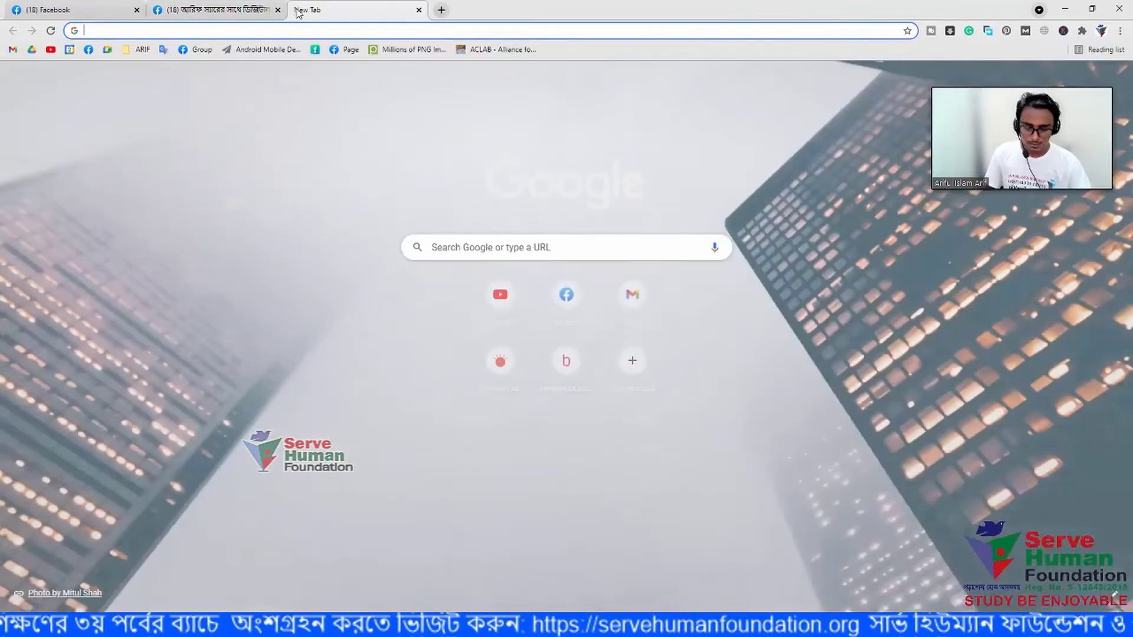
Search Google for "keyfinder", look at the Magical Jelly Bean KeyFinder page, and return to the results
text(ke)
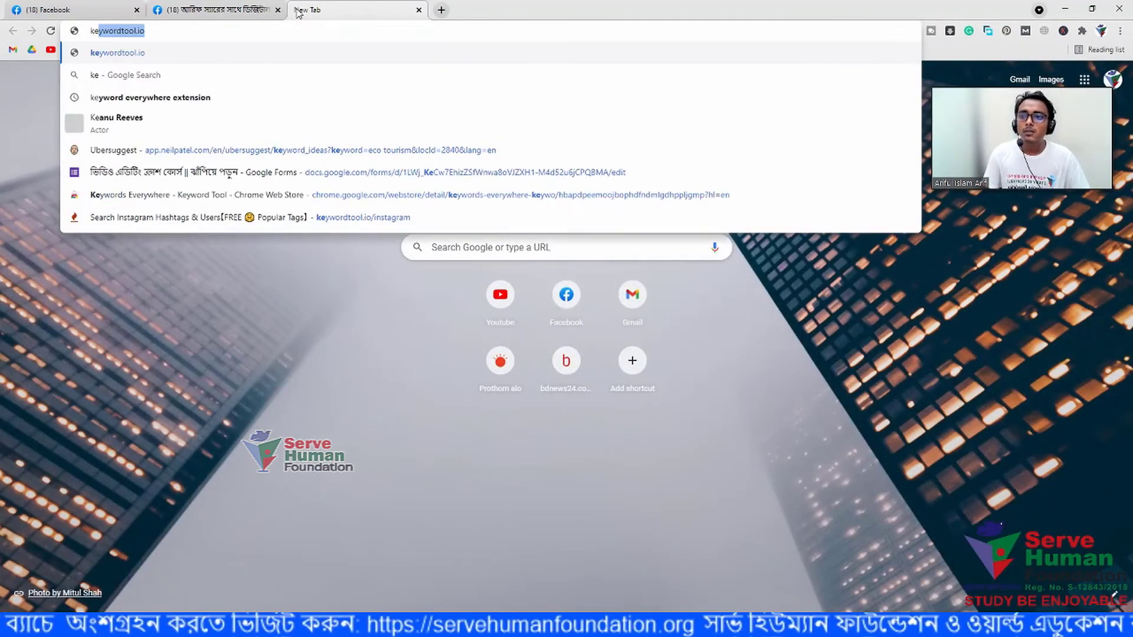
key(BackSpace)
key(BackSpace)
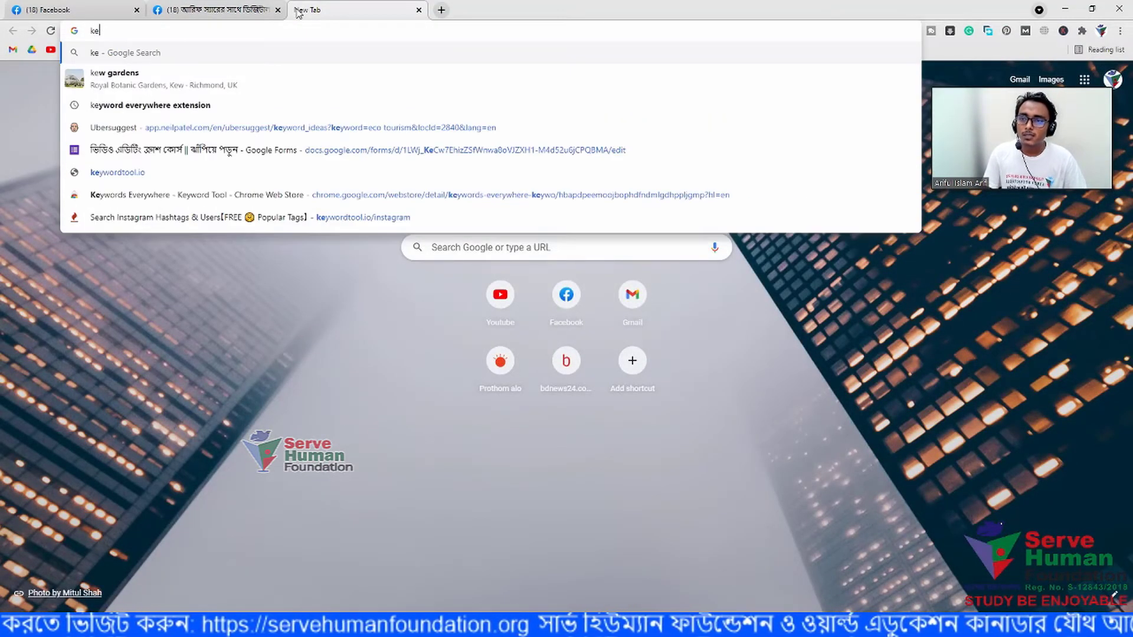
text(e)
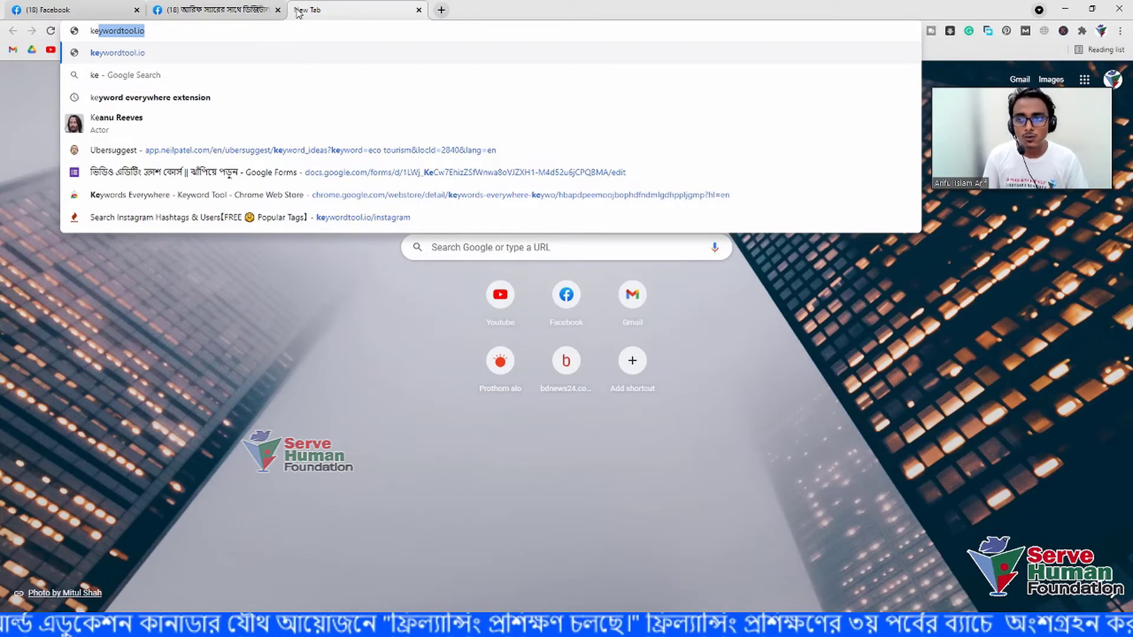
text(yfin)
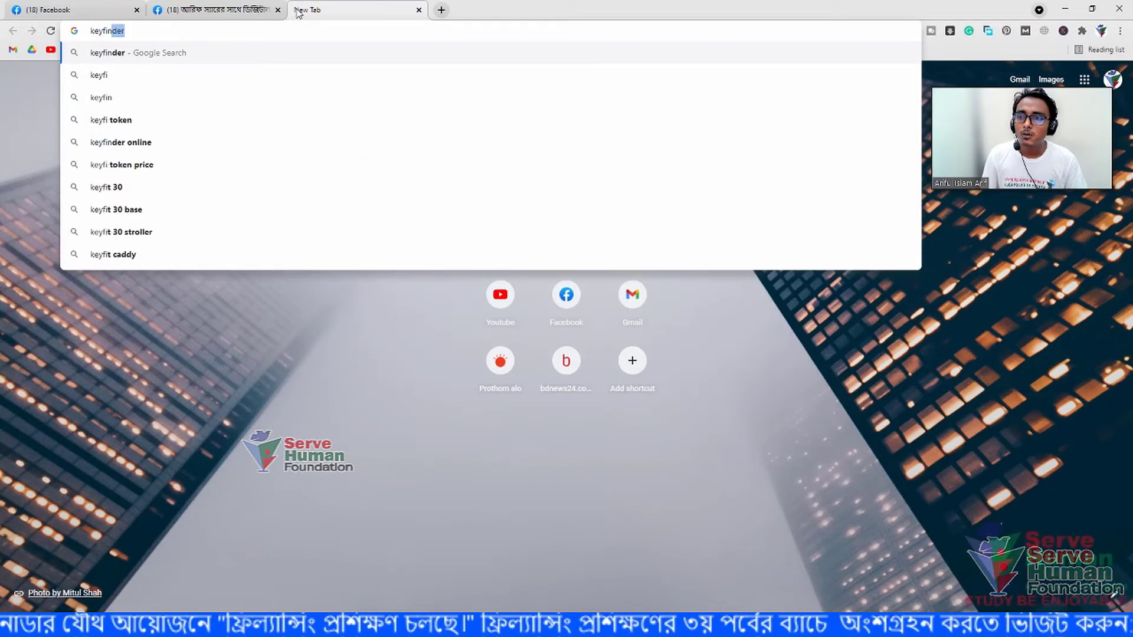
key(Return)
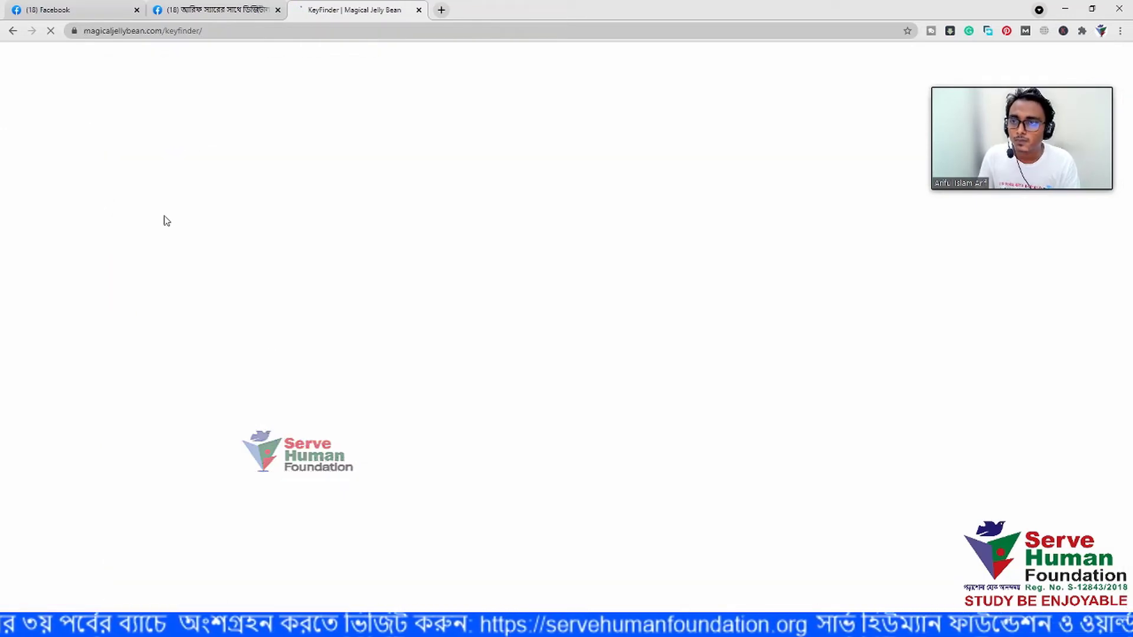
click(13, 31)
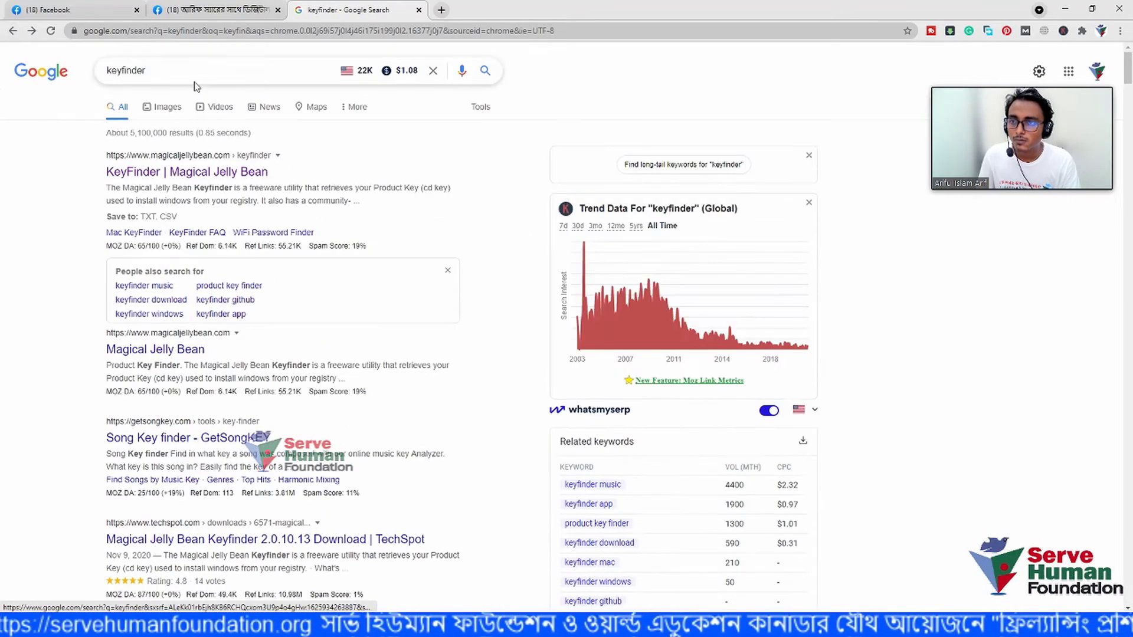
Refine the Google search to "keyfinder.com", open the keyfinder.com result, and go back to the results
click(192, 63)
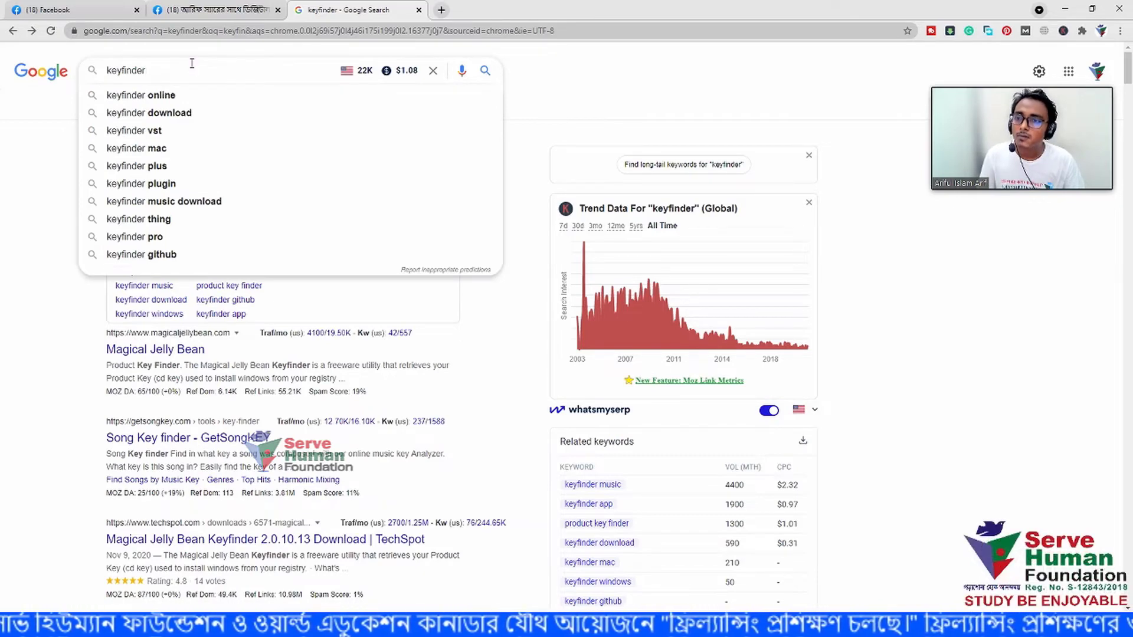
text(.com)
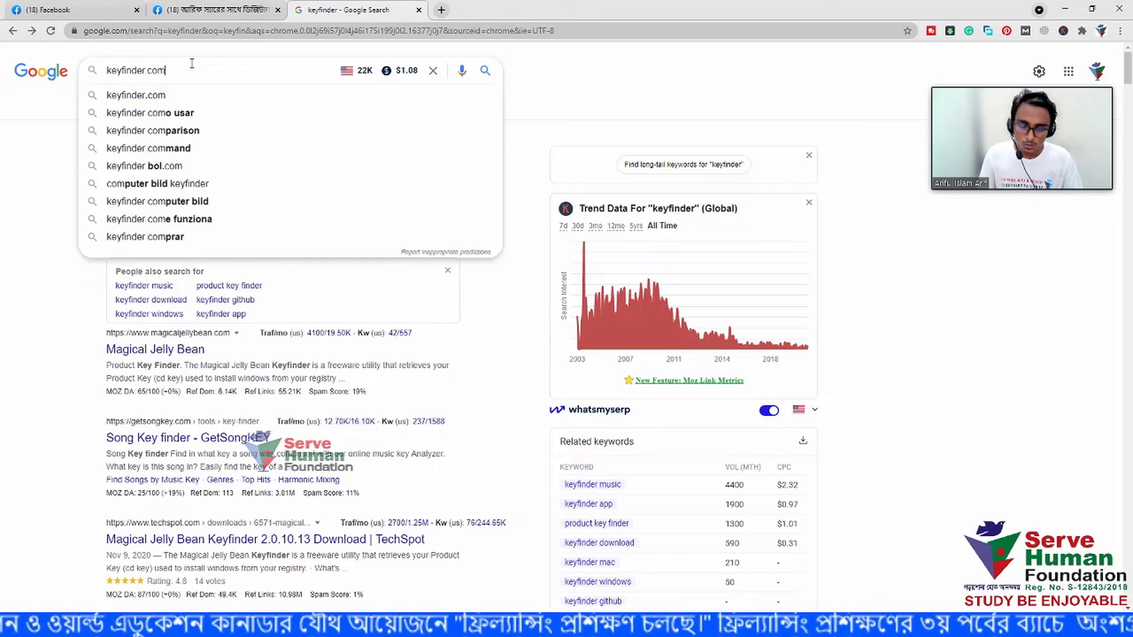
key(Return)
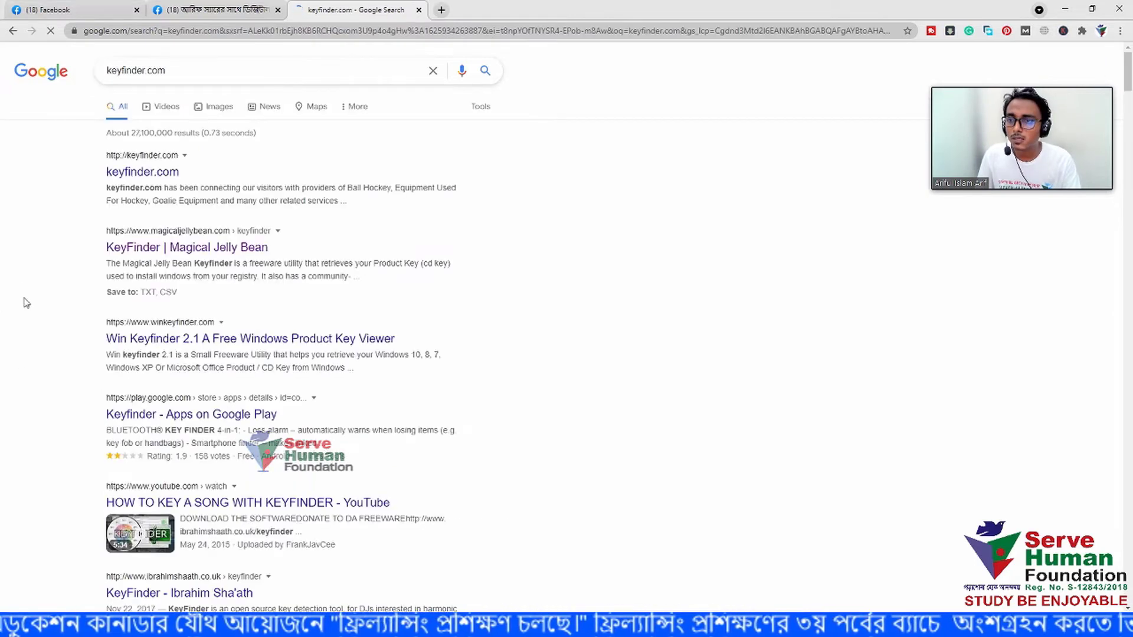
click(136, 172)
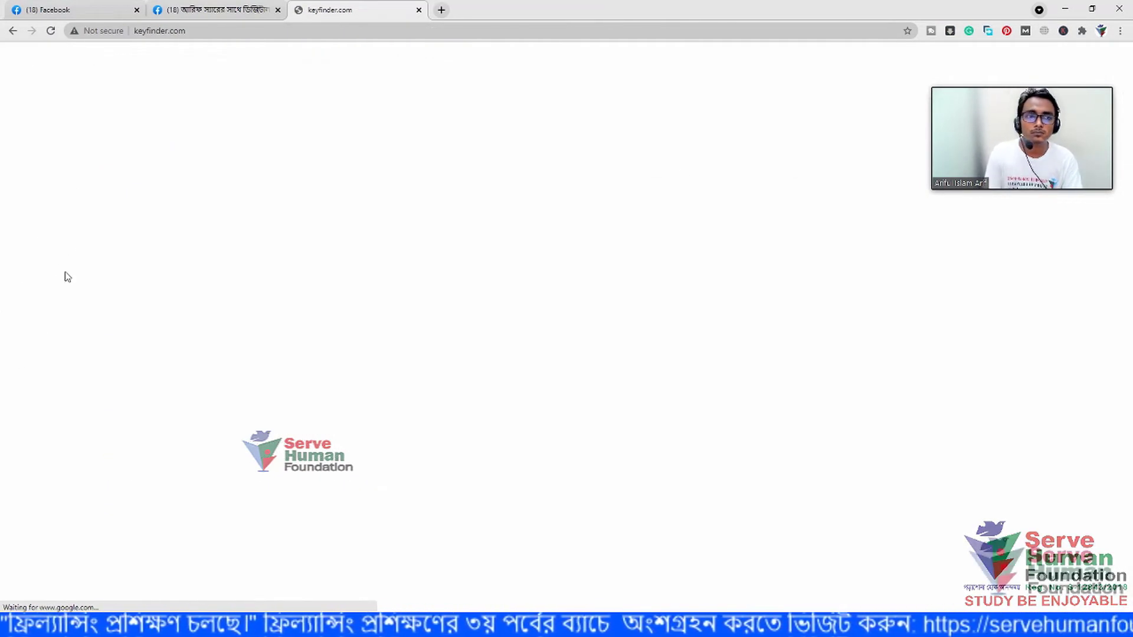
drag(1024, 83, 916, 111)
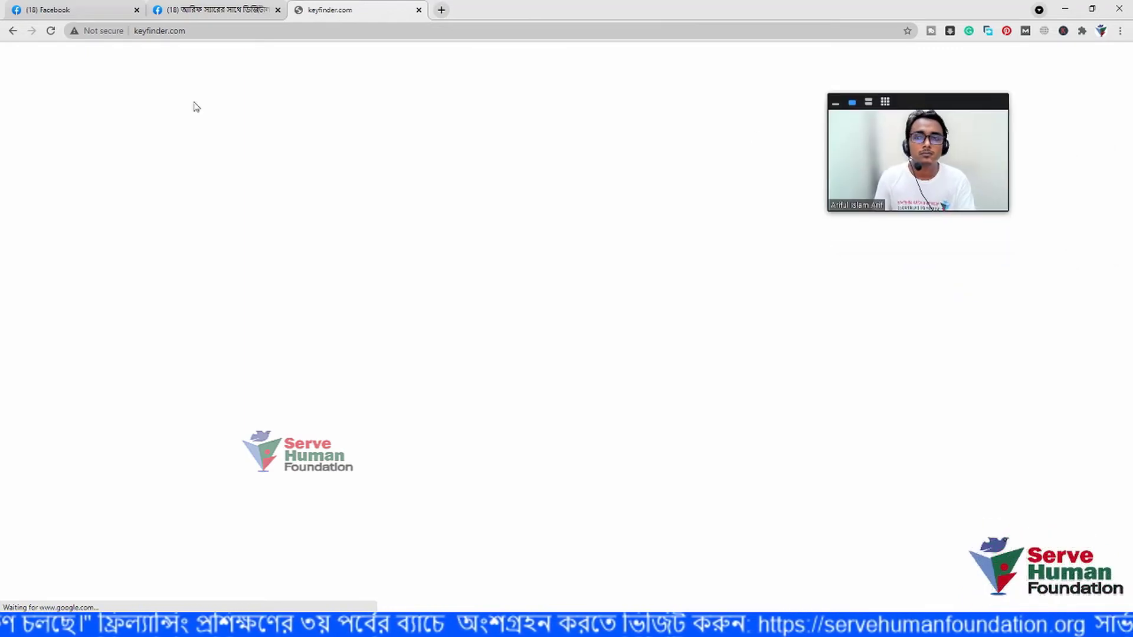
click(11, 32)
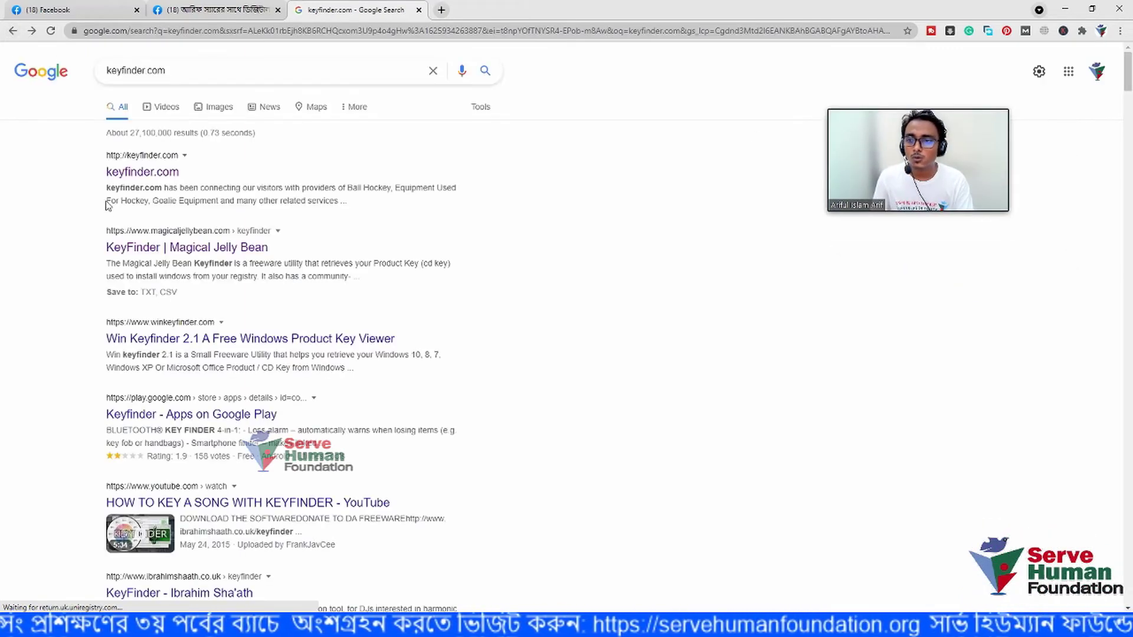
Look through the other "keyfinder.com" results for a keyword tool and check the keyfinder.com site again
scroll(242, 280, down, 1)
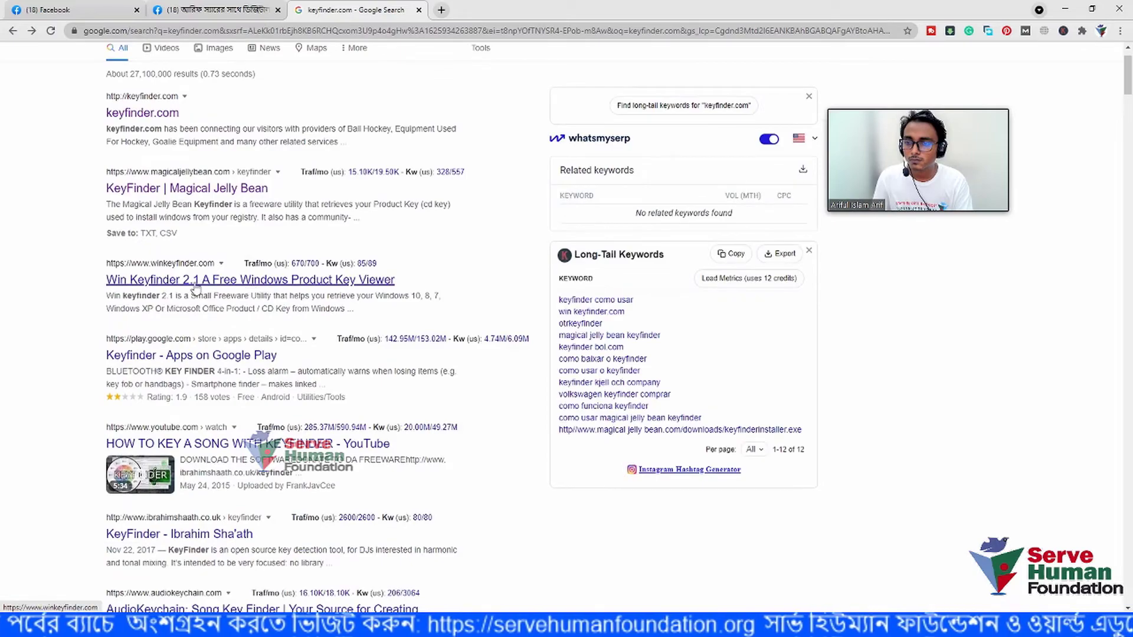
scroll(252, 289, down, 3)
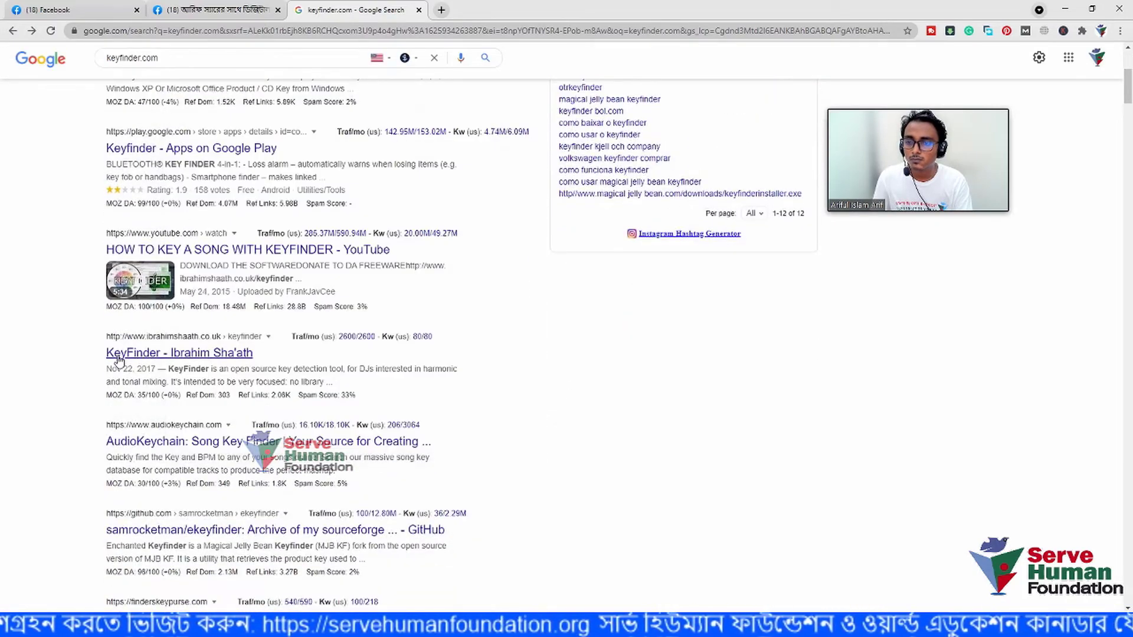
scroll(173, 239, down, 4)
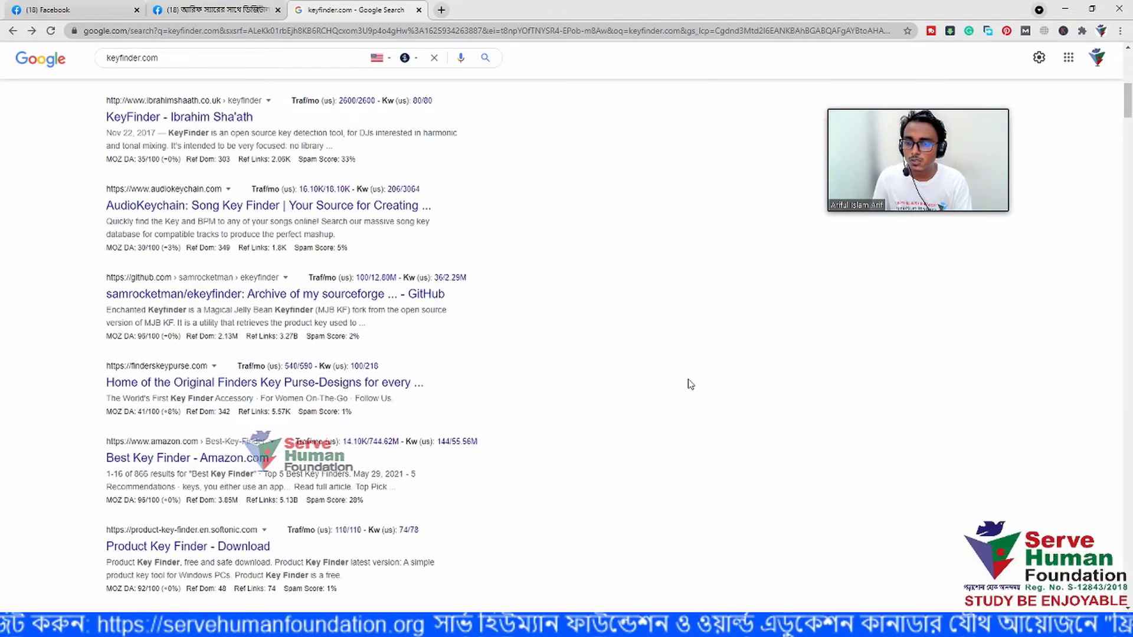
scroll(688, 383, up, 8)
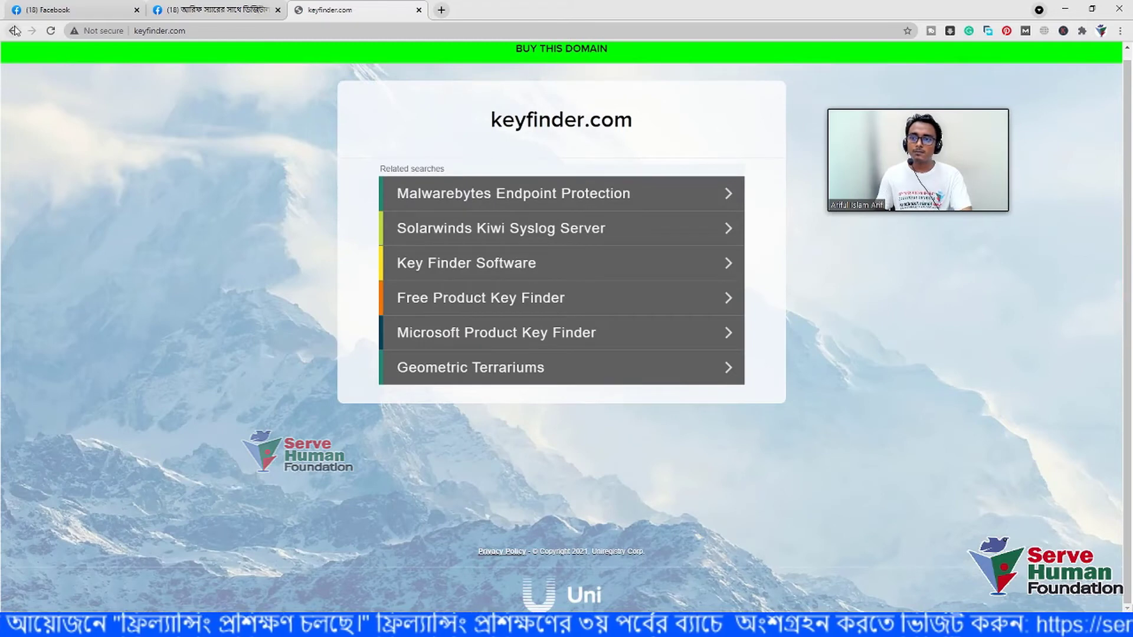
click(13, 30)
Open the Keyword Tool website at keywordtool.io in the current tab
click(198, 30)
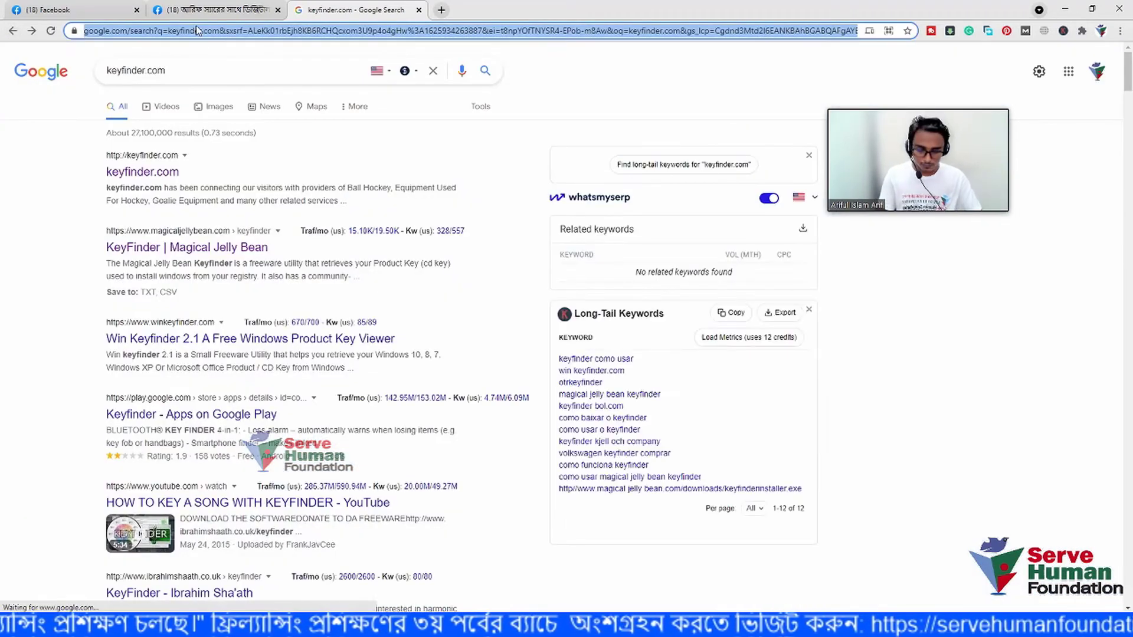
text(key)
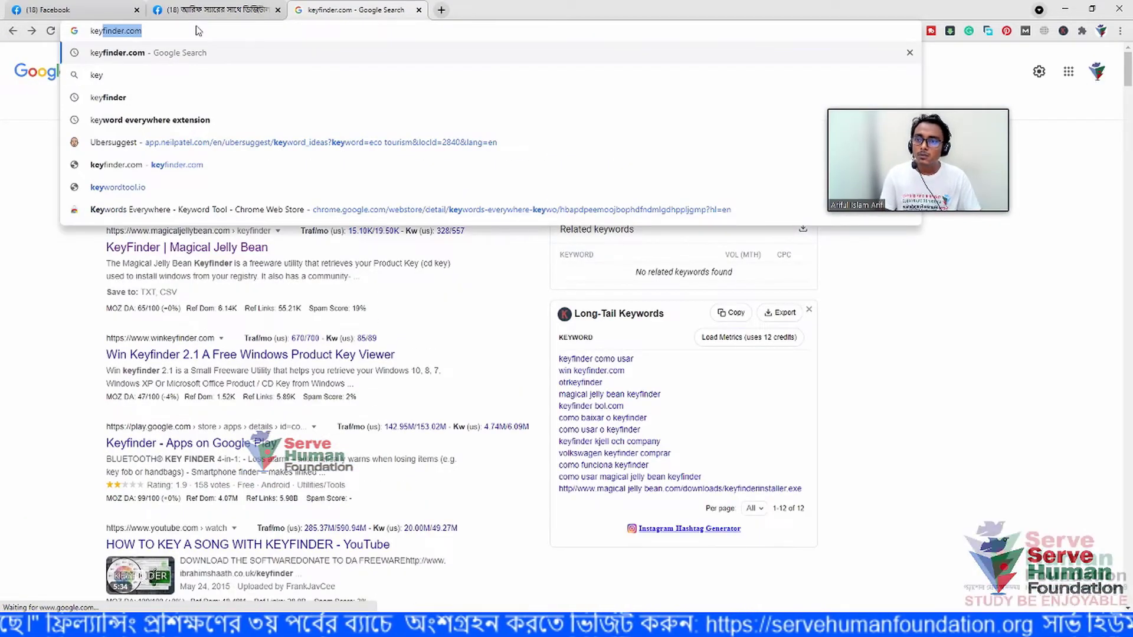
text(word)
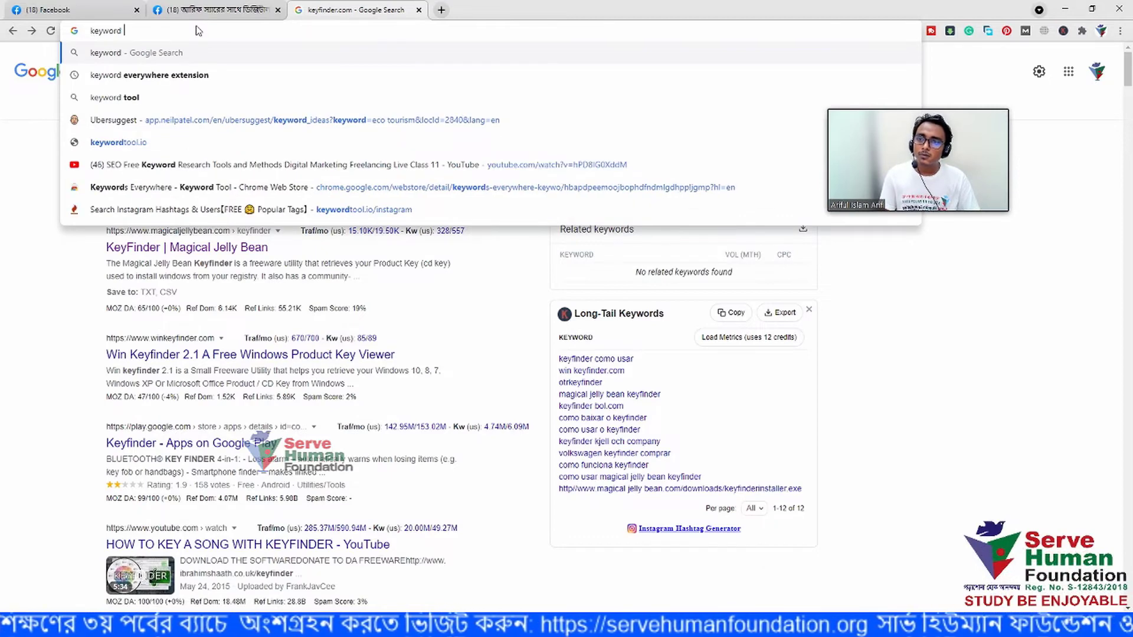
text(to)
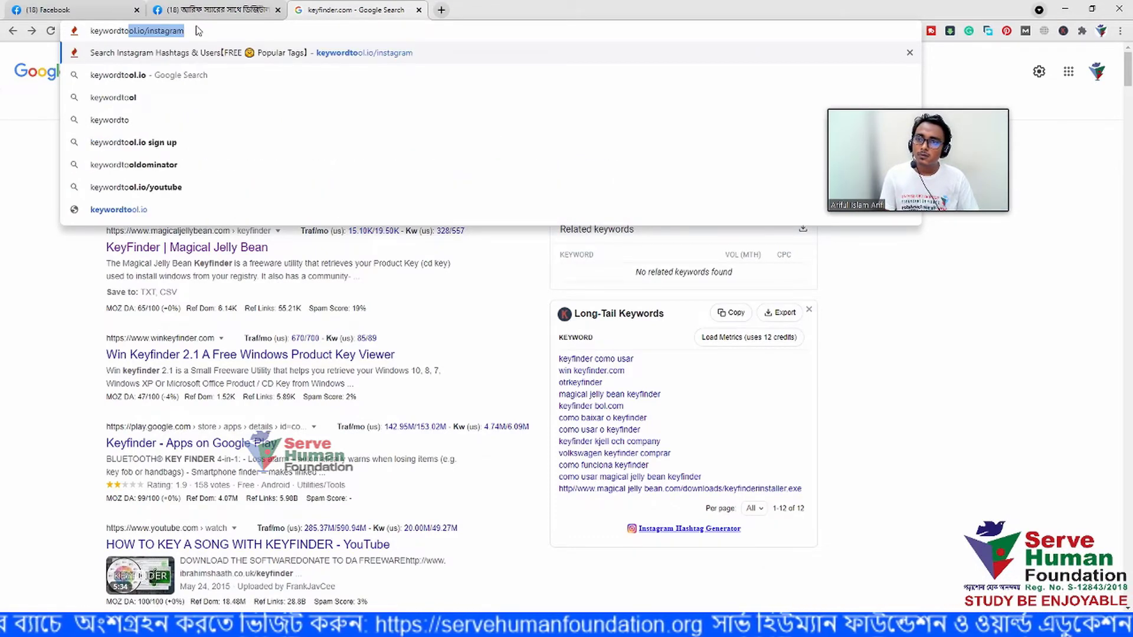
key(Right)
key(BackSpace)
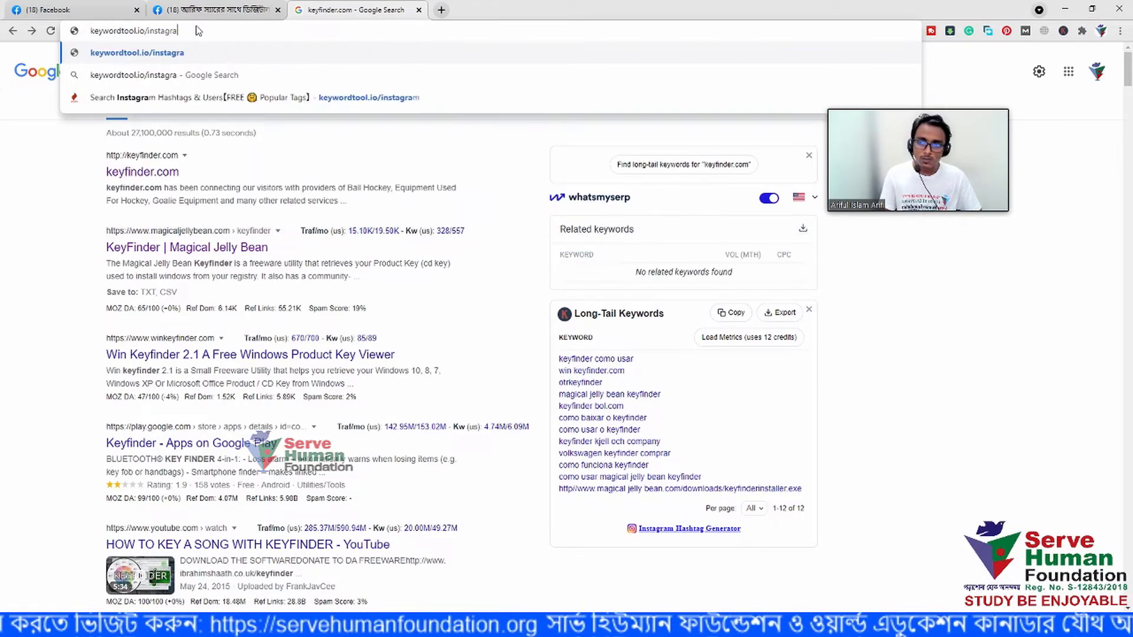
key(BackSpace)
key(BackSpace)
key(BackSpace)
key(BackSpace)
key(BackSpace)
key(BackSpace)
key(BackSpace)
key(BackSpace)
key(BackSpace)
key(Return)
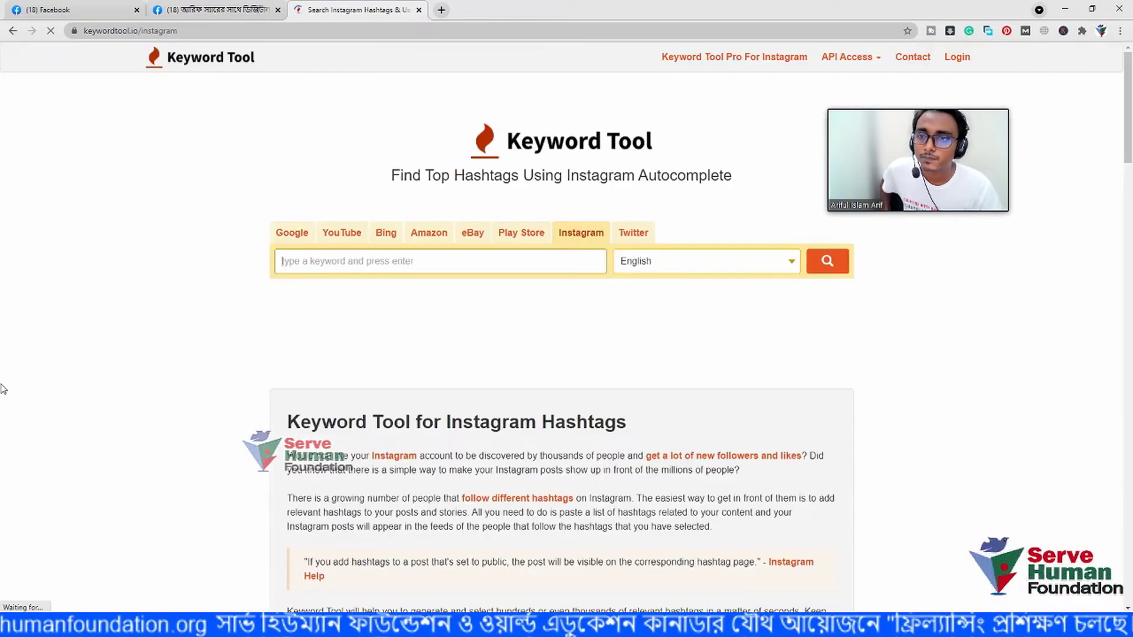
Read through the Keyword Tool page for Instagram hashtags, including how hashtags are found and generated
drag(934, 124, 1012, 150)
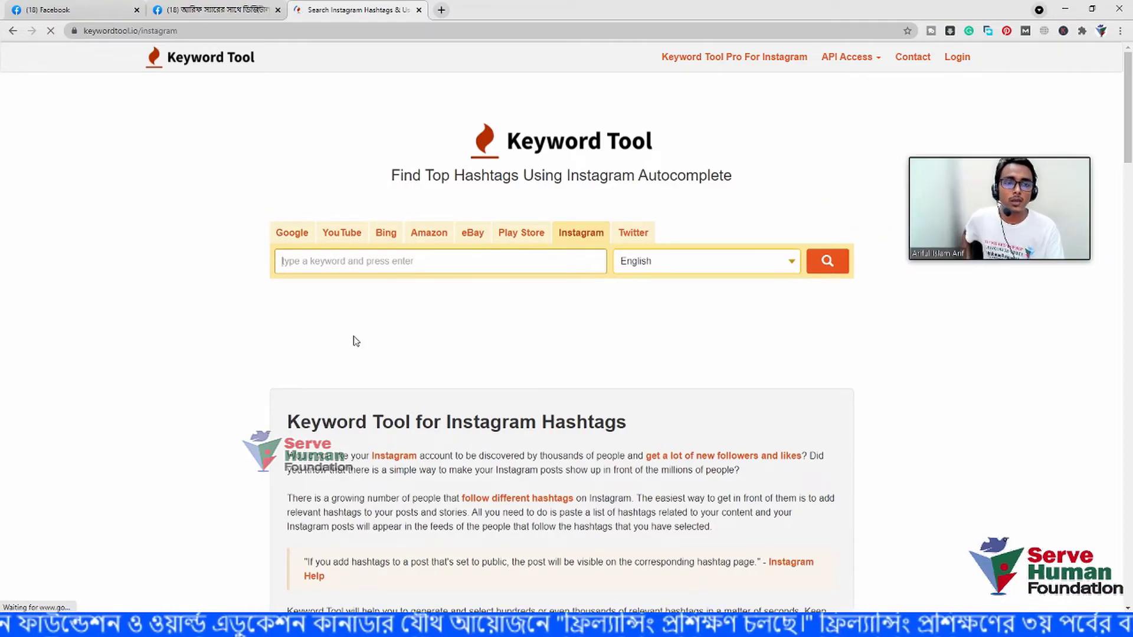
scroll(398, 354, down, 8)
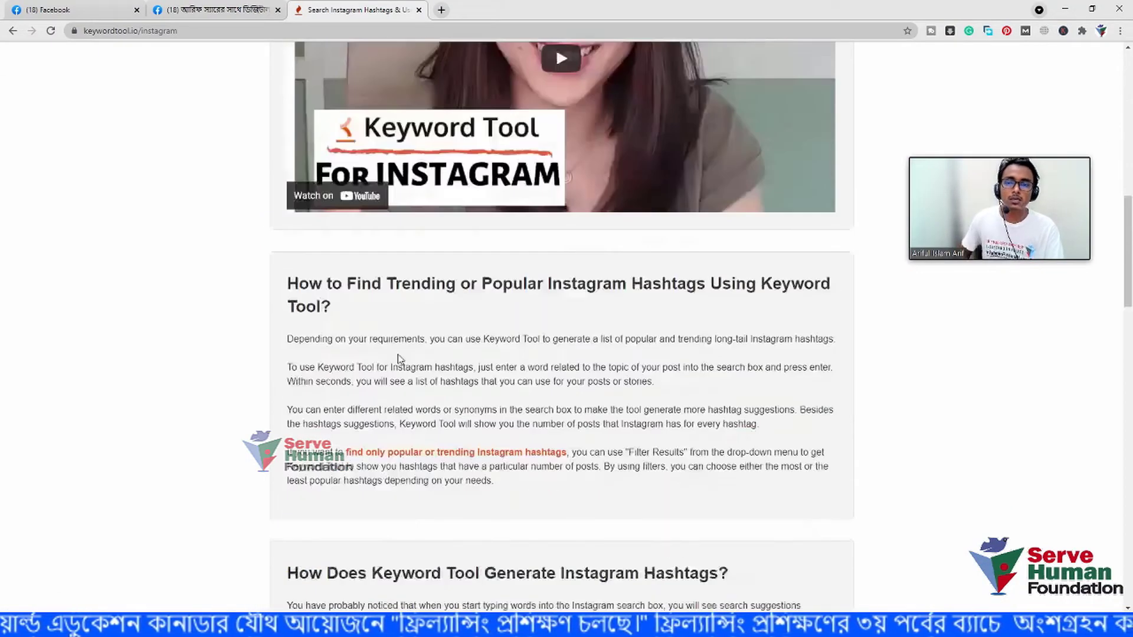
scroll(398, 357, down, 3)
scroll(398, 354, up, 11)
mouse_move(950, 184)
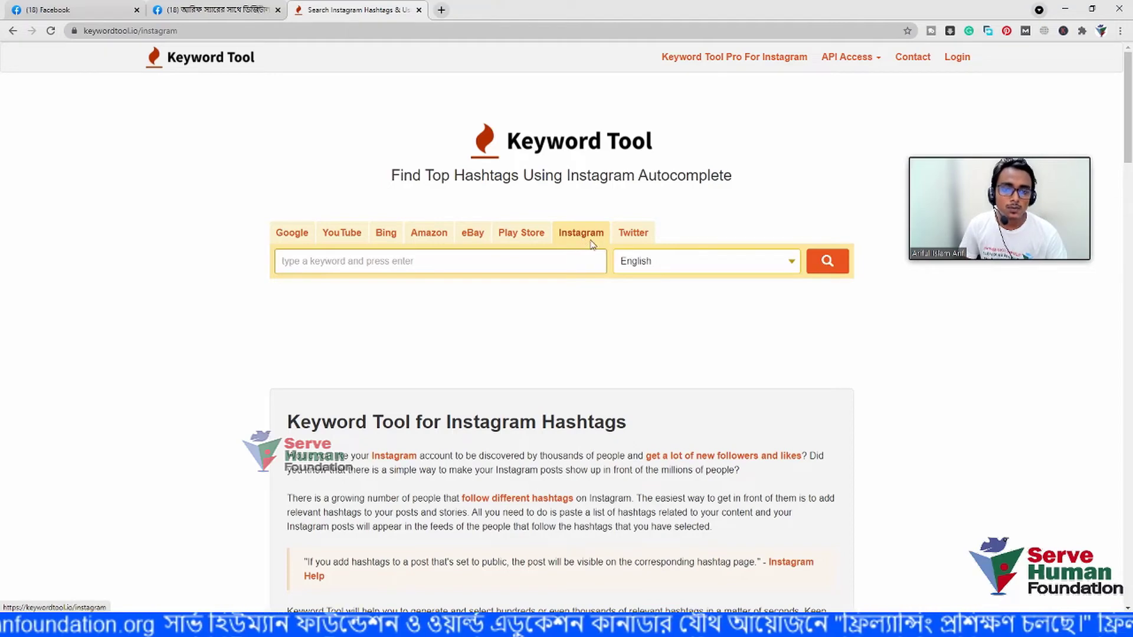
Search Google keyword suggestions for "eco tourism" with the region and language kept at Global / English
click(286, 238)
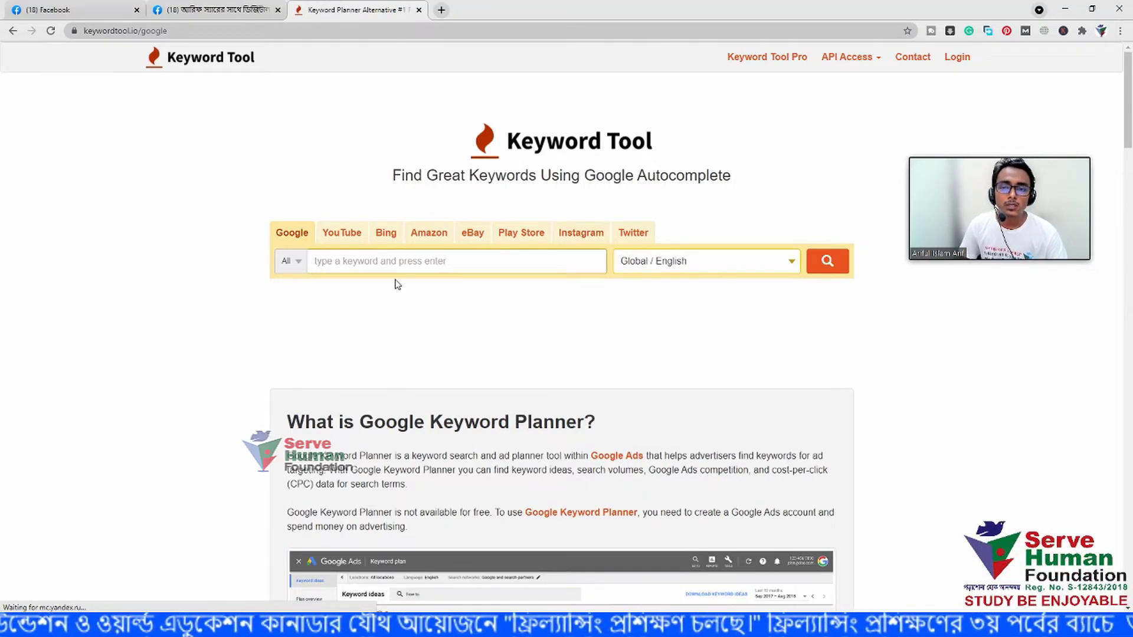
text(eco t)
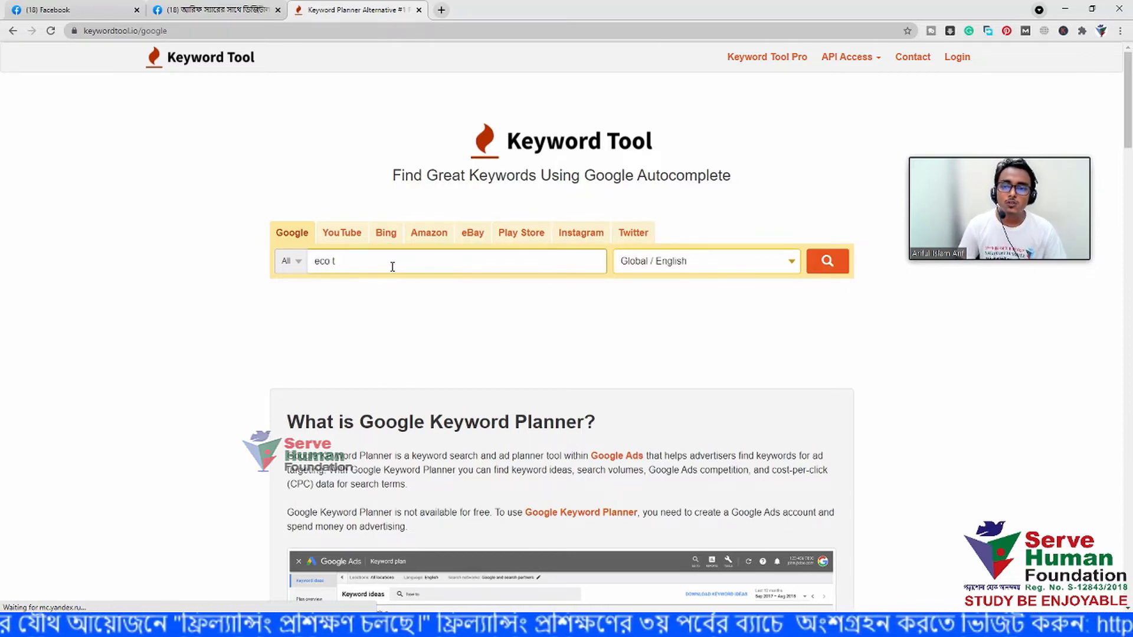
text(ourism)
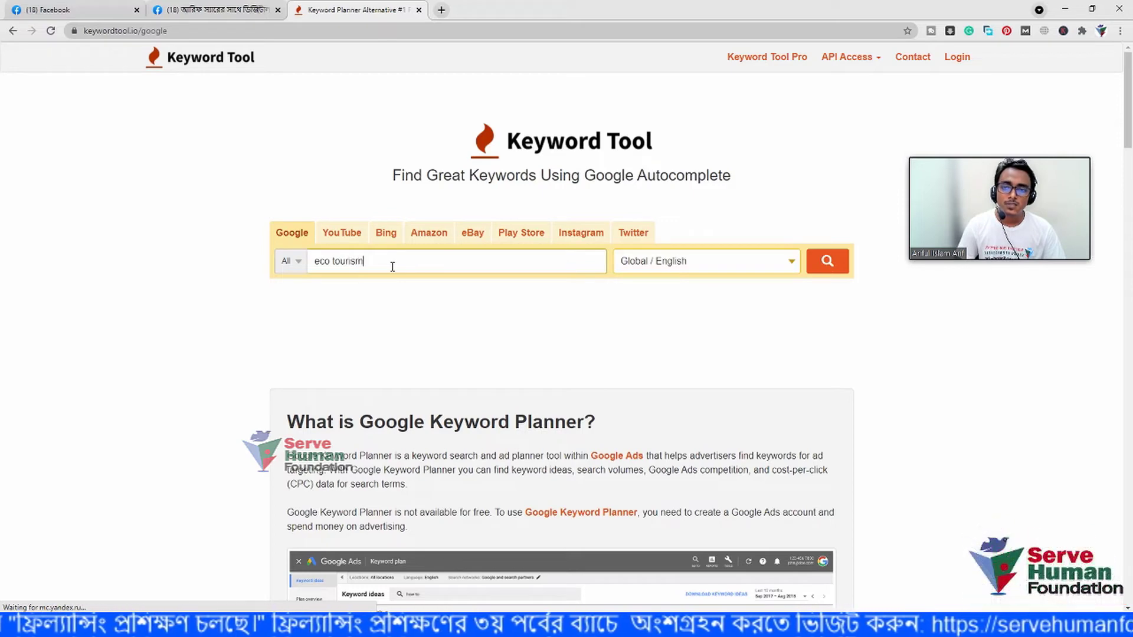
click(752, 270)
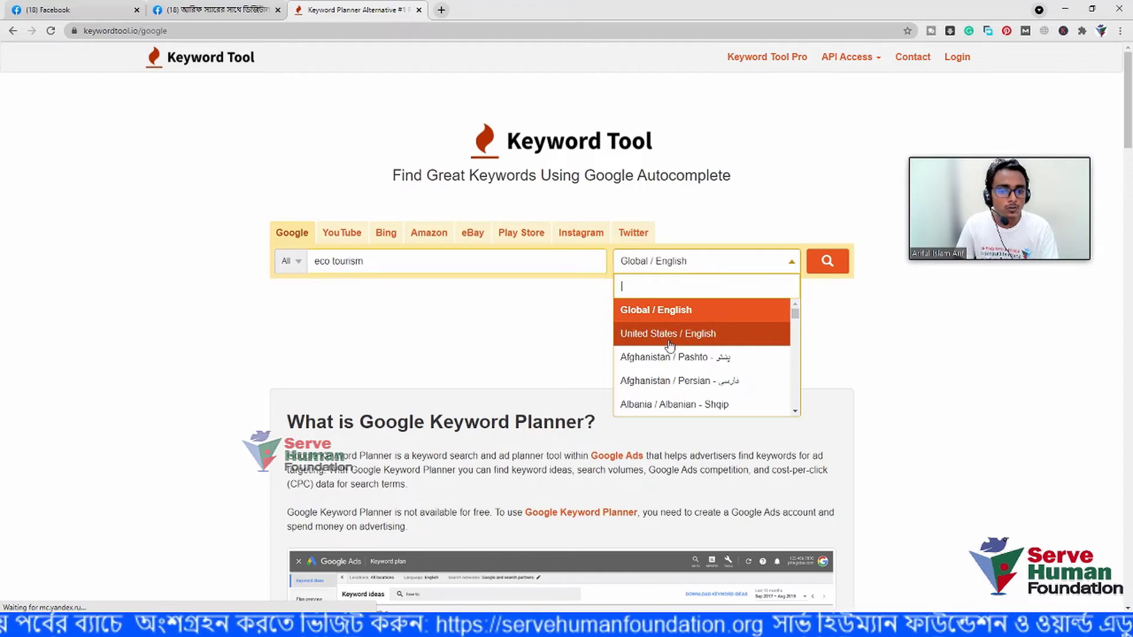
scroll(670, 354, down, 8)
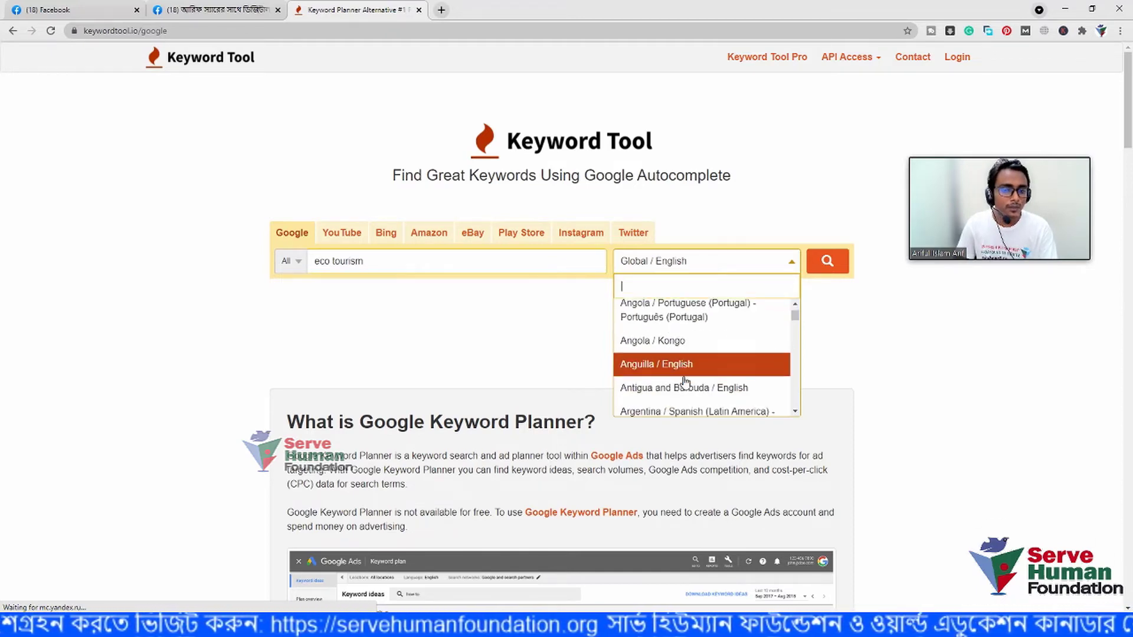
click(525, 346)
click(828, 264)
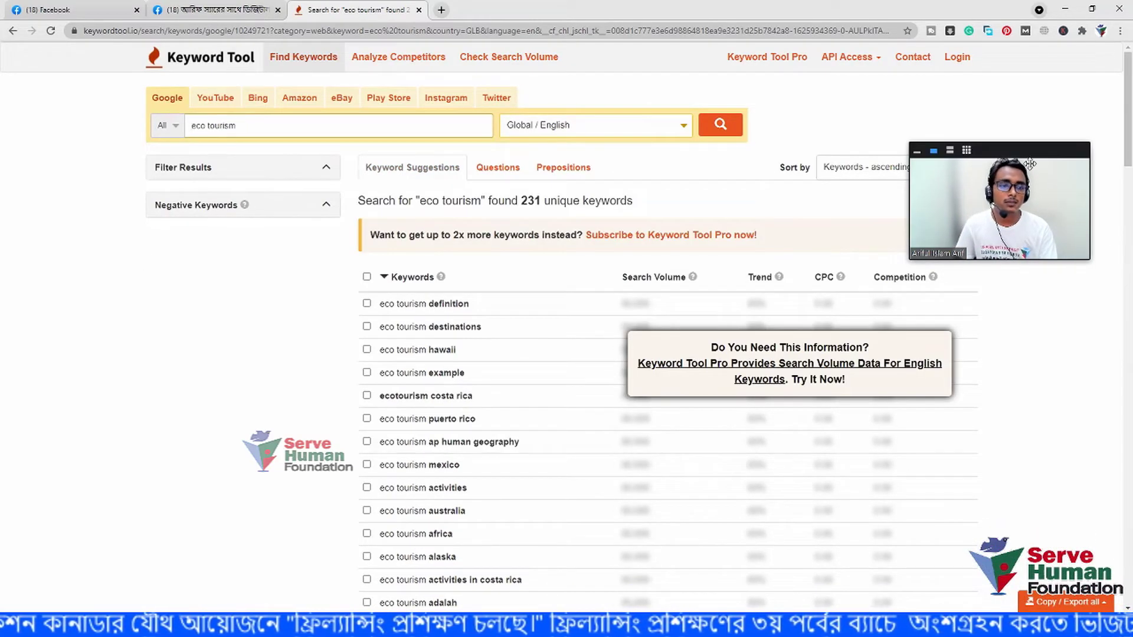
Look through the eco tourism keyword suggestions on the first two result pages and open the third page
drag(1032, 175, 1045, 99)
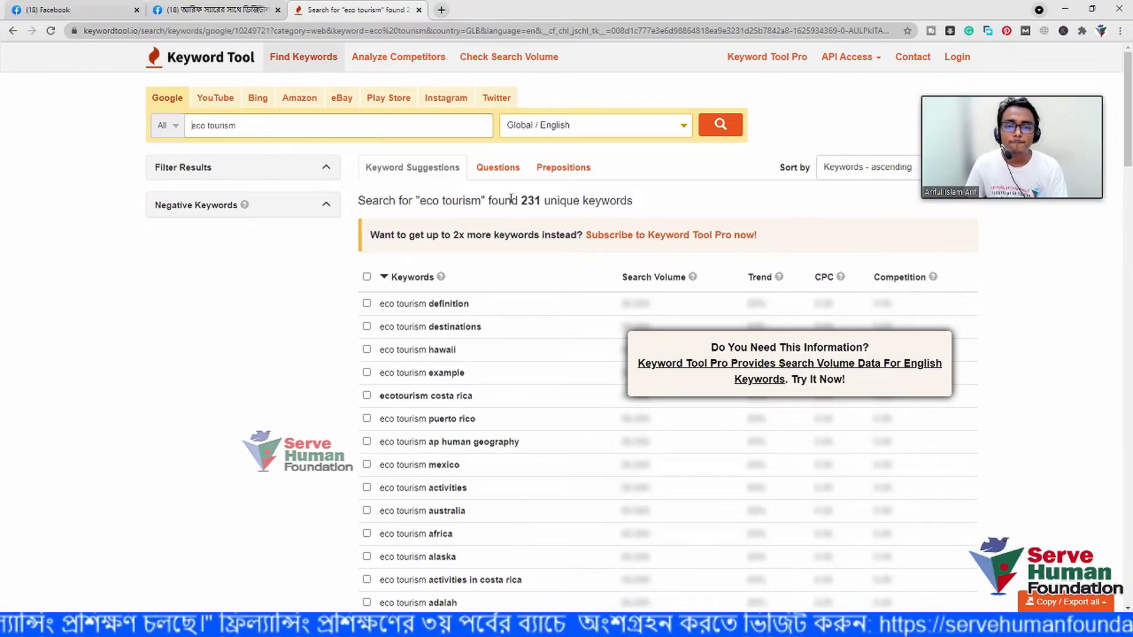
drag(517, 199, 542, 197)
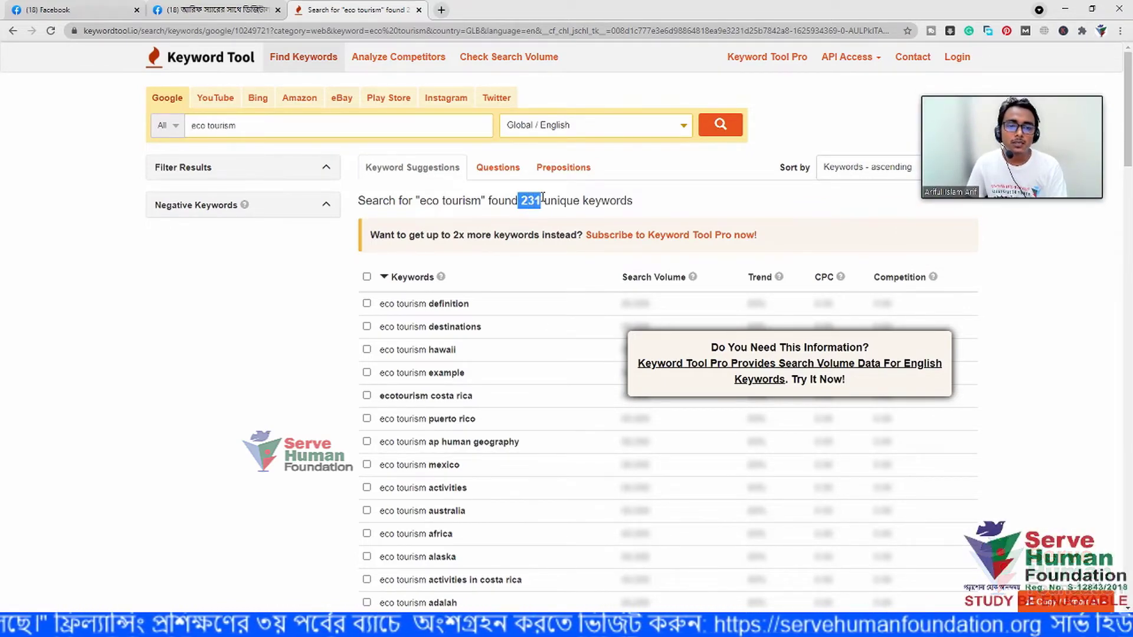
click(627, 213)
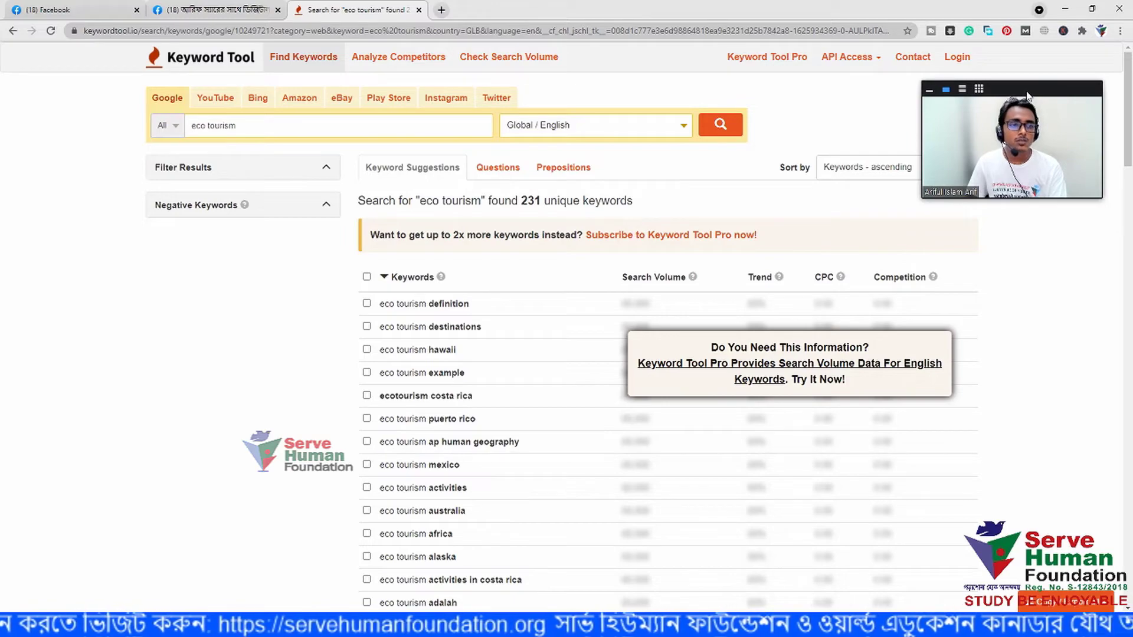
drag(1027, 96, 1046, 84)
scroll(457, 330, down, 4)
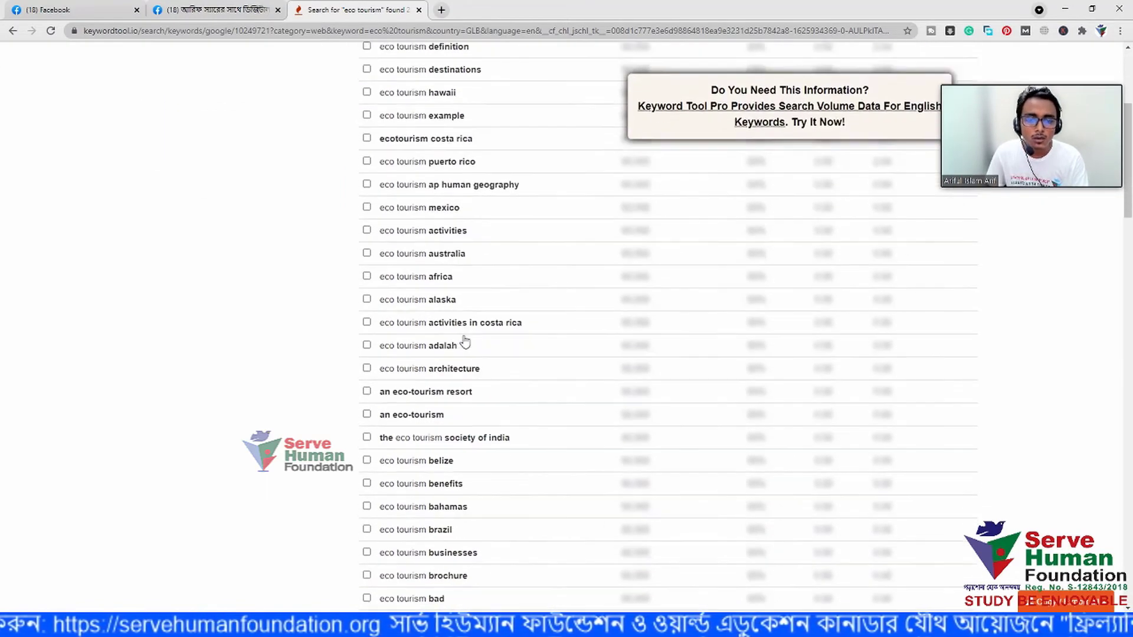
scroll(465, 341, down, 20)
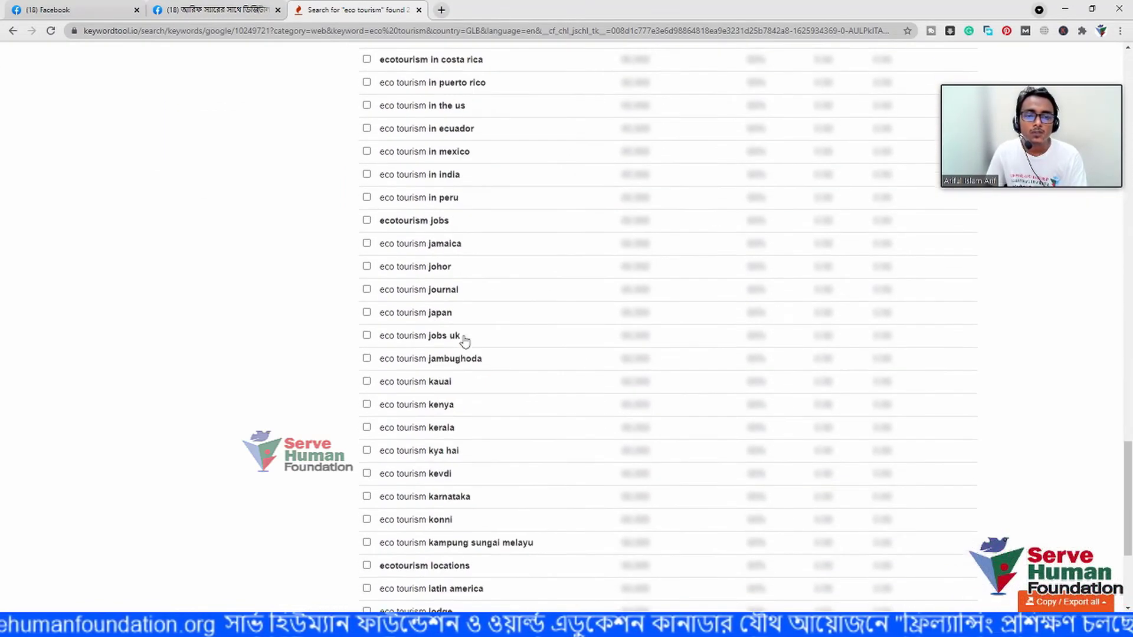
scroll(465, 341, down, 4)
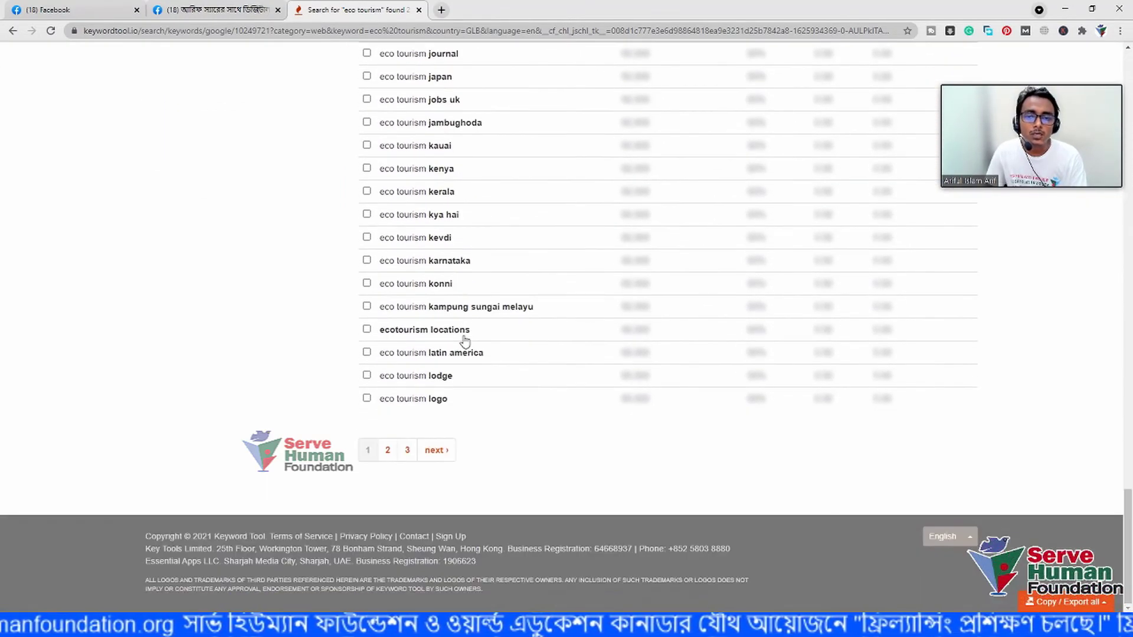
click(449, 452)
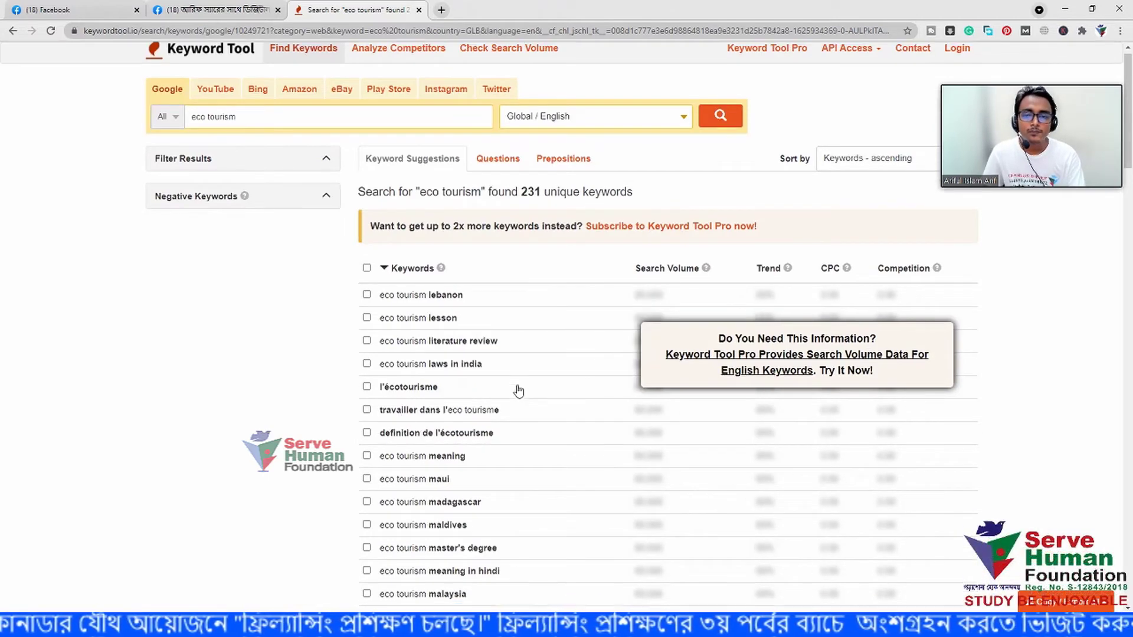
scroll(517, 390, down, 20)
scroll(519, 391, down, 2)
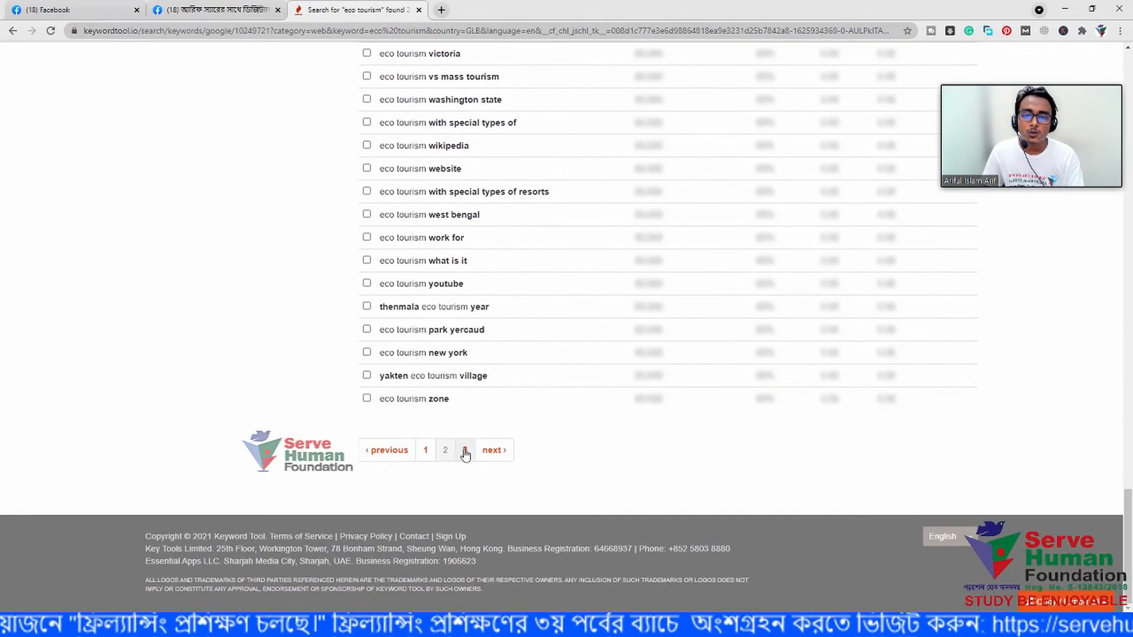
click(493, 451)
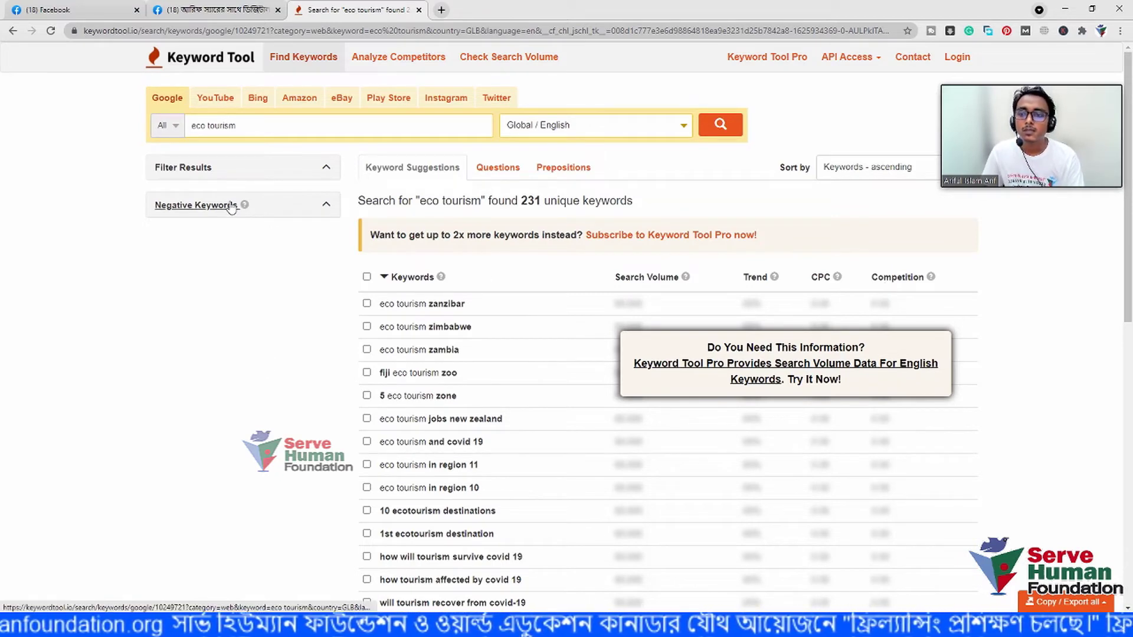
Expand the result filter and negative keyword options to inspect them, and collapse both again
click(326, 168)
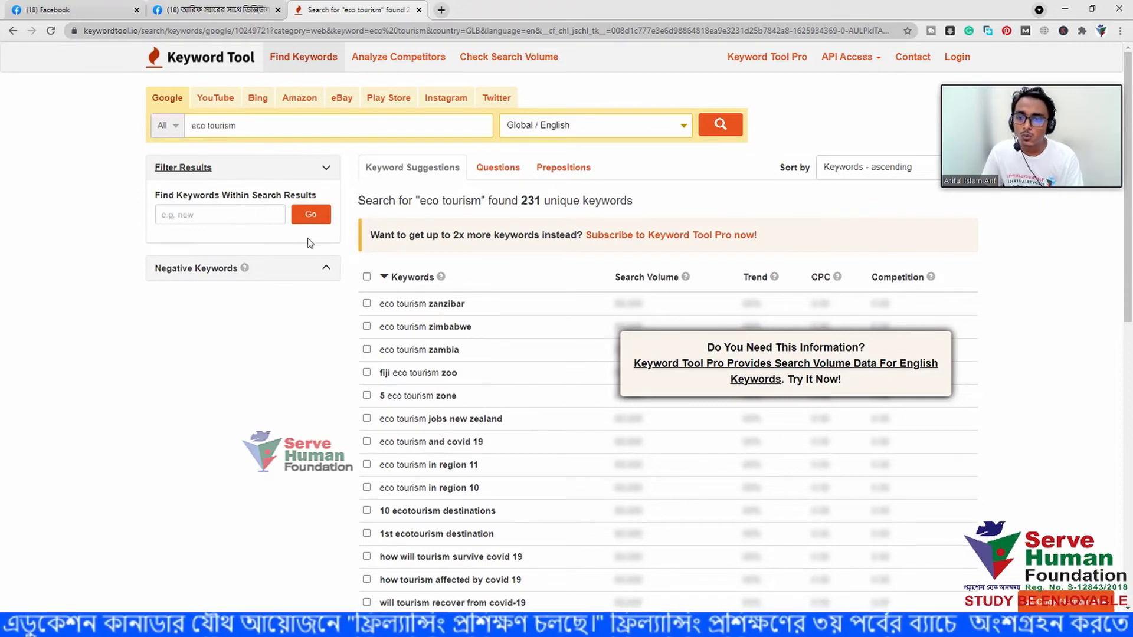
click(327, 271)
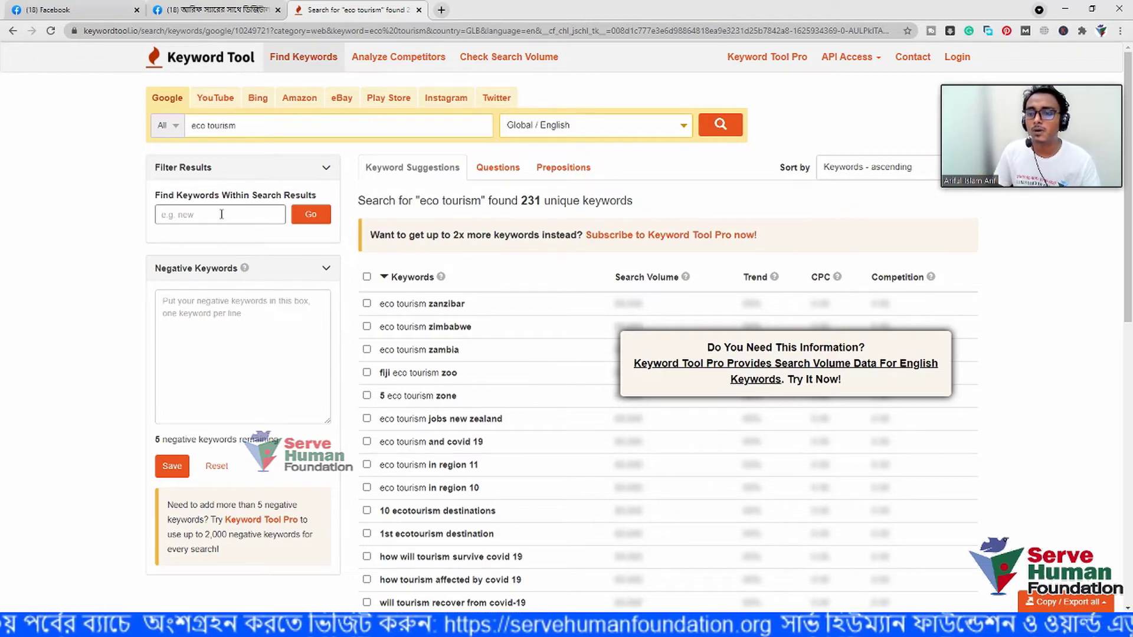
click(267, 313)
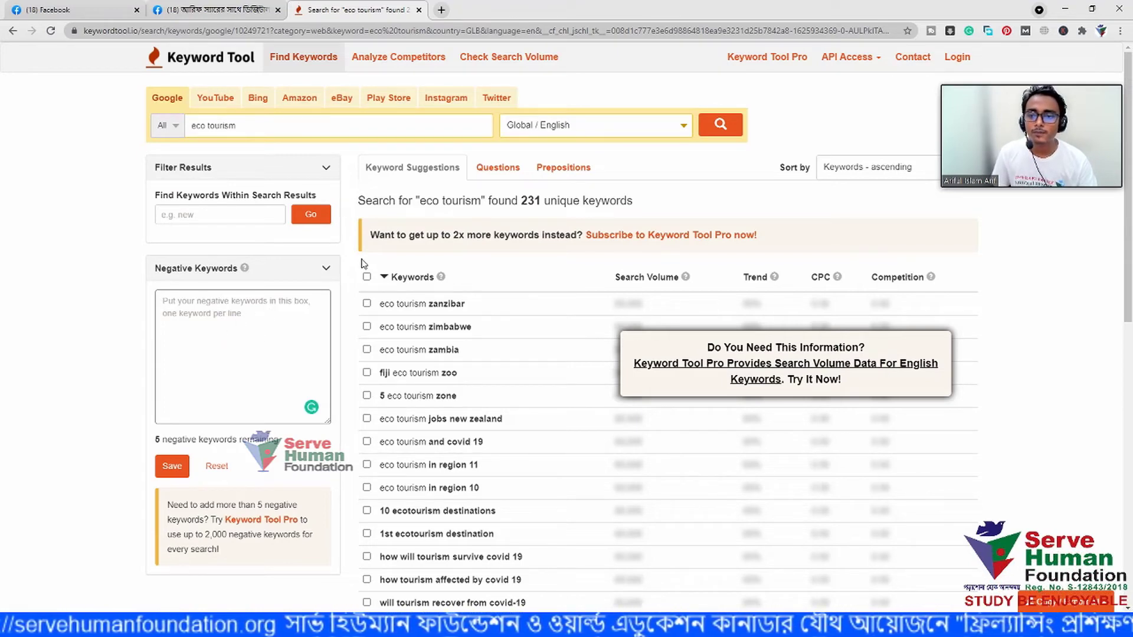
click(325, 269)
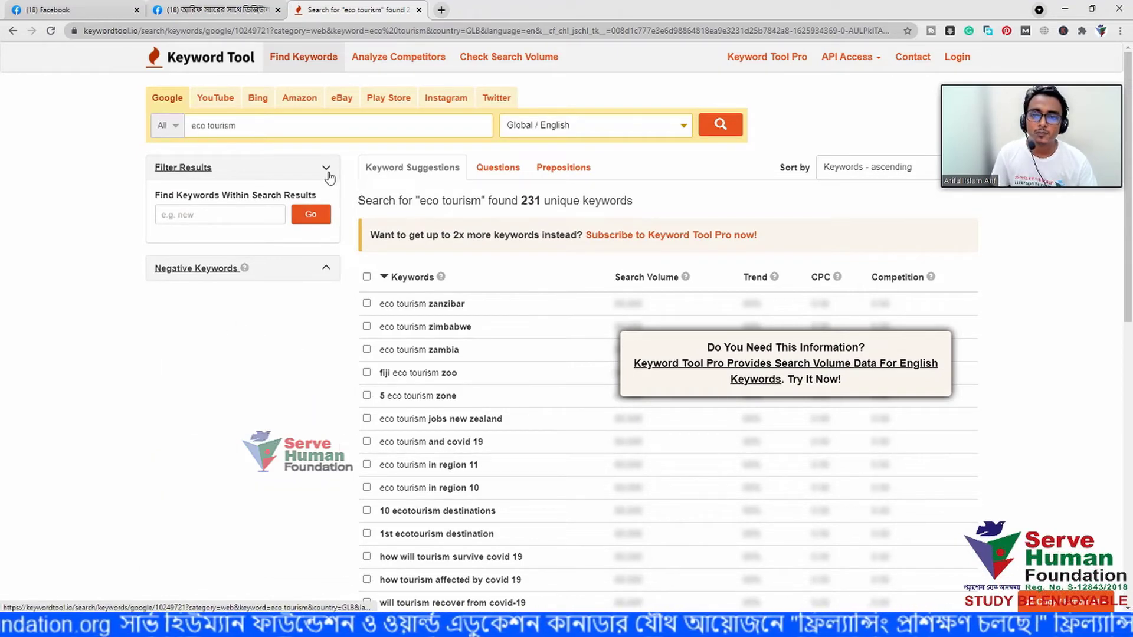
click(328, 172)
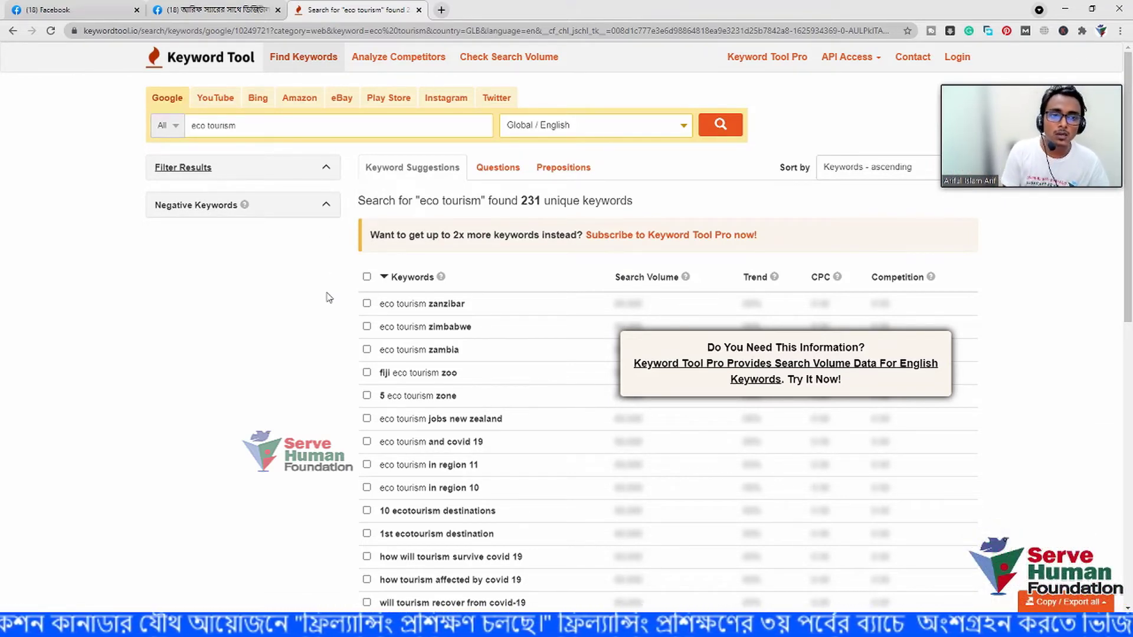
Check the sorting options for the keyword list, leaving it sorted by keywords ascending
mouse_move(1106, 91)
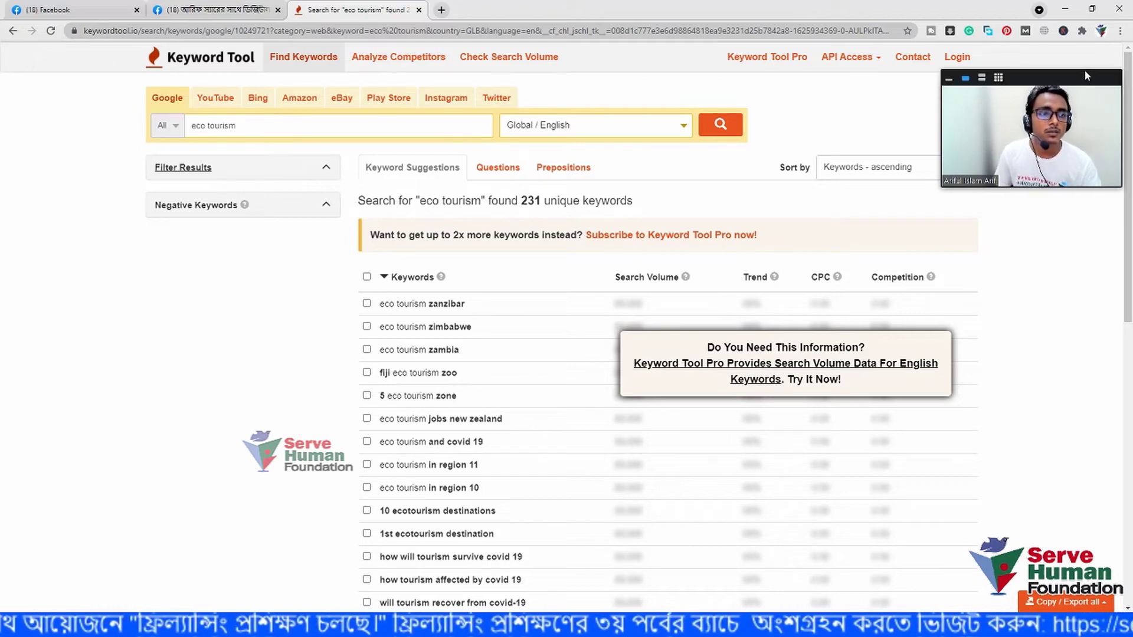
drag(1091, 102, 1083, 406)
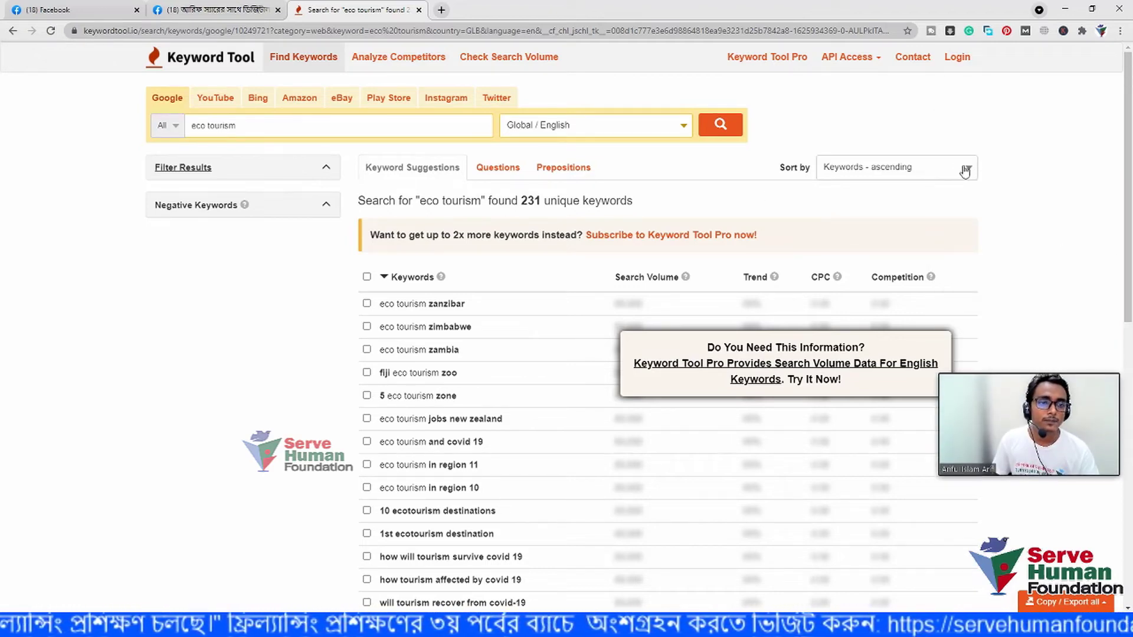
click(966, 171)
click(914, 180)
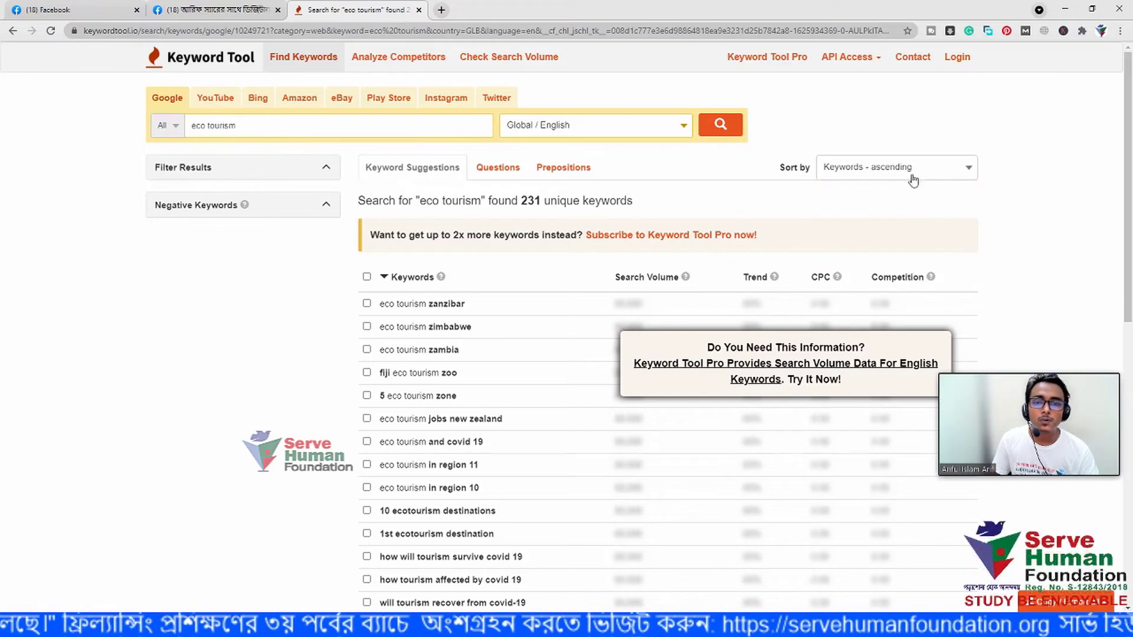
View the question keywords for eco tourism, and browse the list of preposition keywords
click(517, 171)
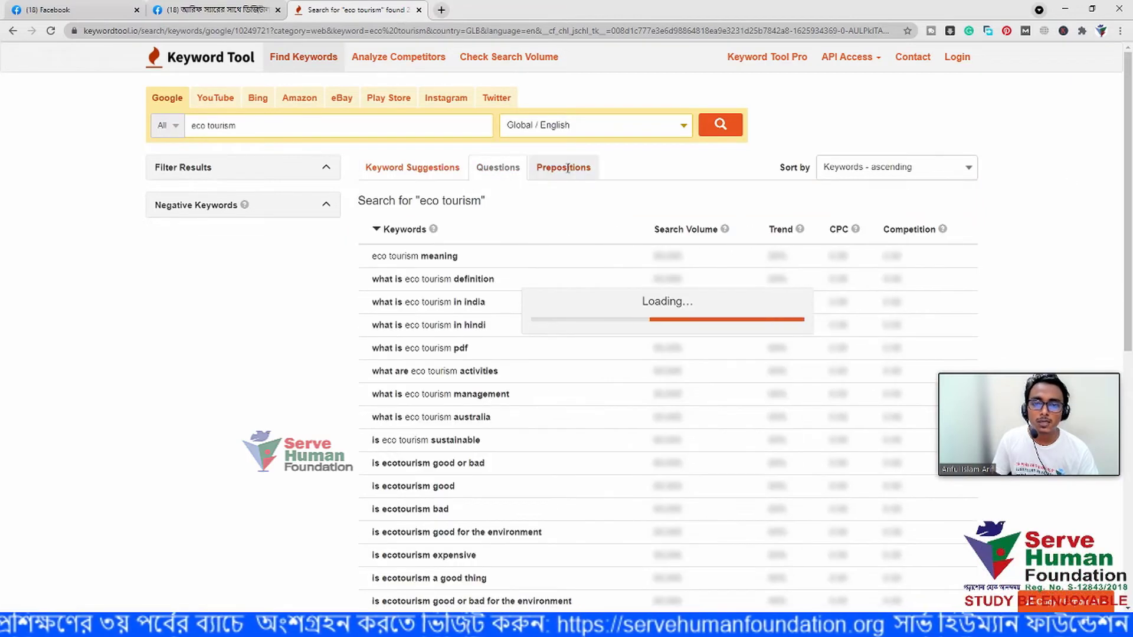
click(568, 169)
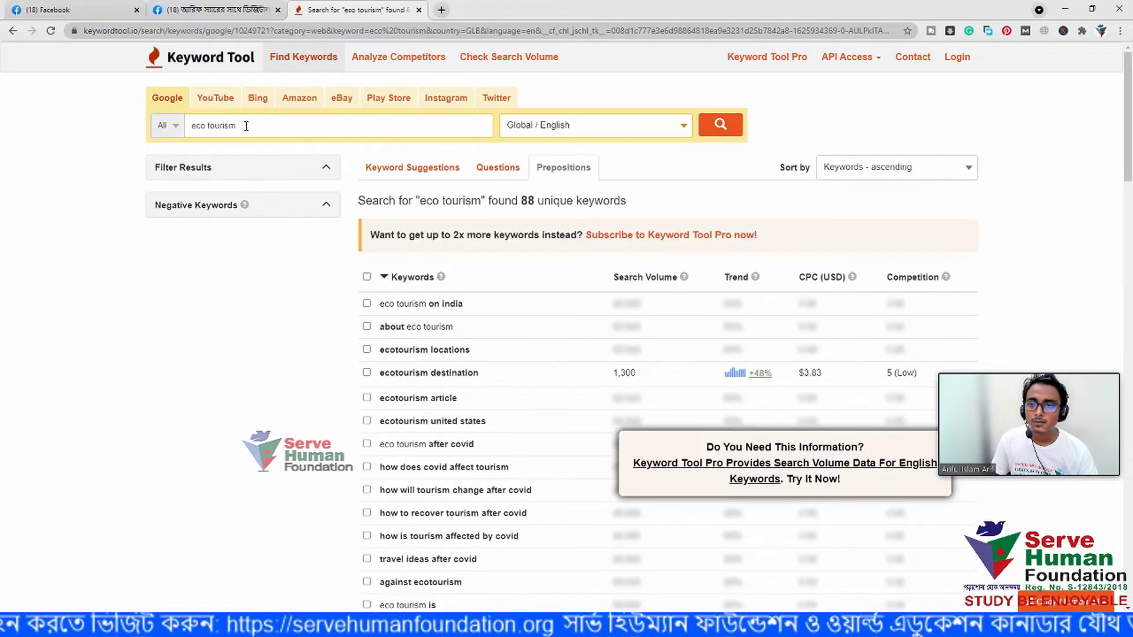
scroll(533, 316, down, 2)
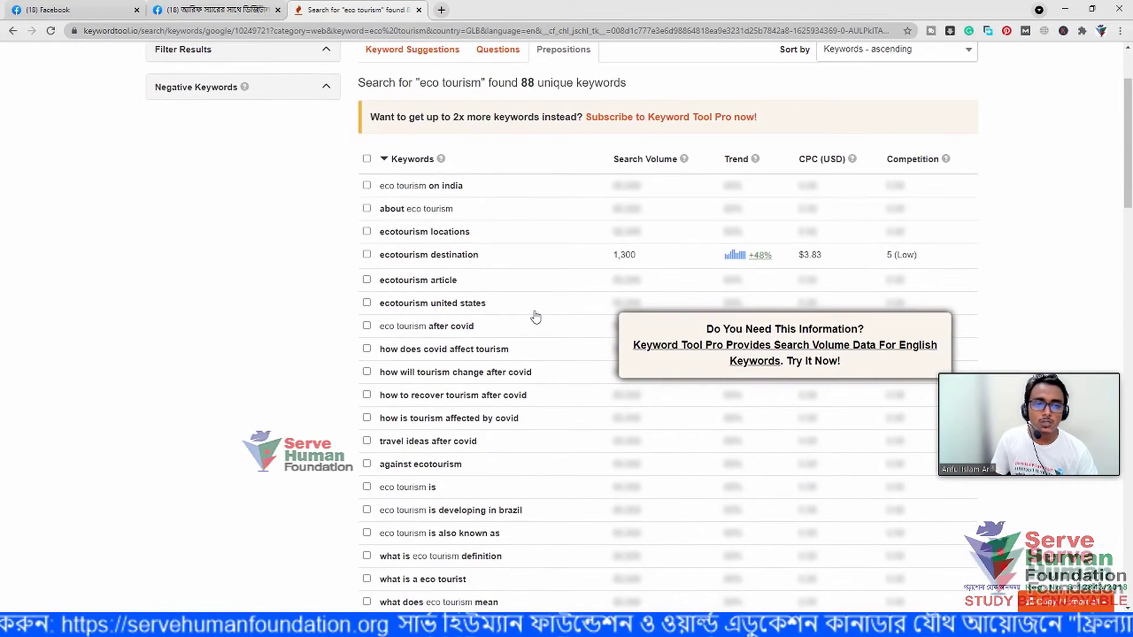
scroll(535, 318, down, 7)
scroll(535, 318, down, 7)
scroll(535, 318, up, 15)
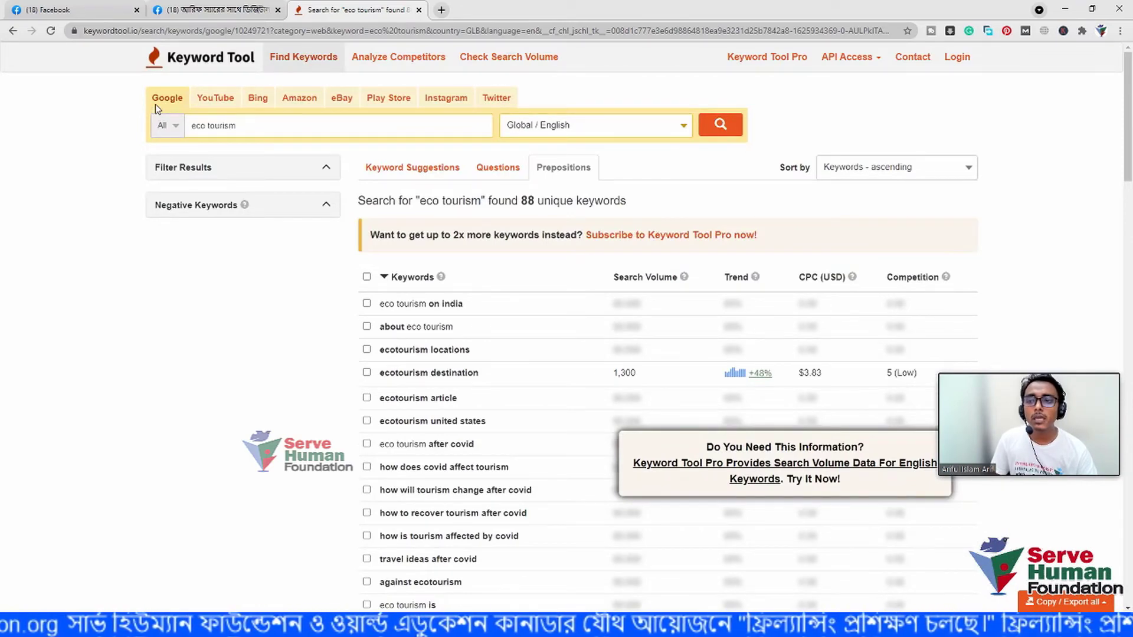
Check eco tourism keywords for YouTube, try Bing, Amazon and Play Store, view Twitter, and switch the search to Instagram
click(208, 99)
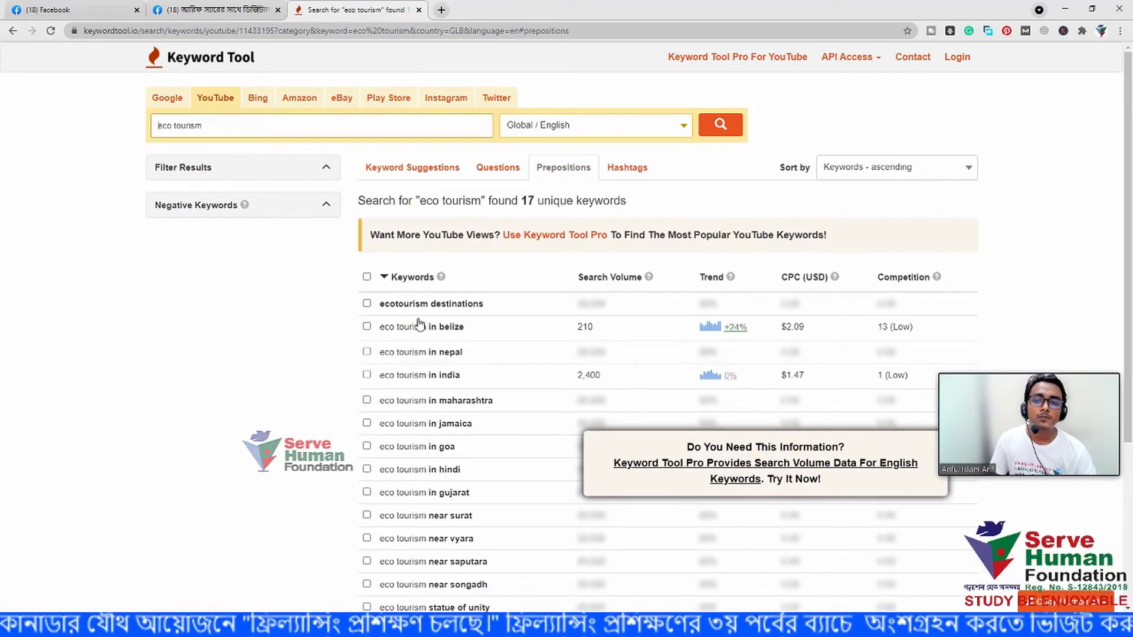
click(263, 97)
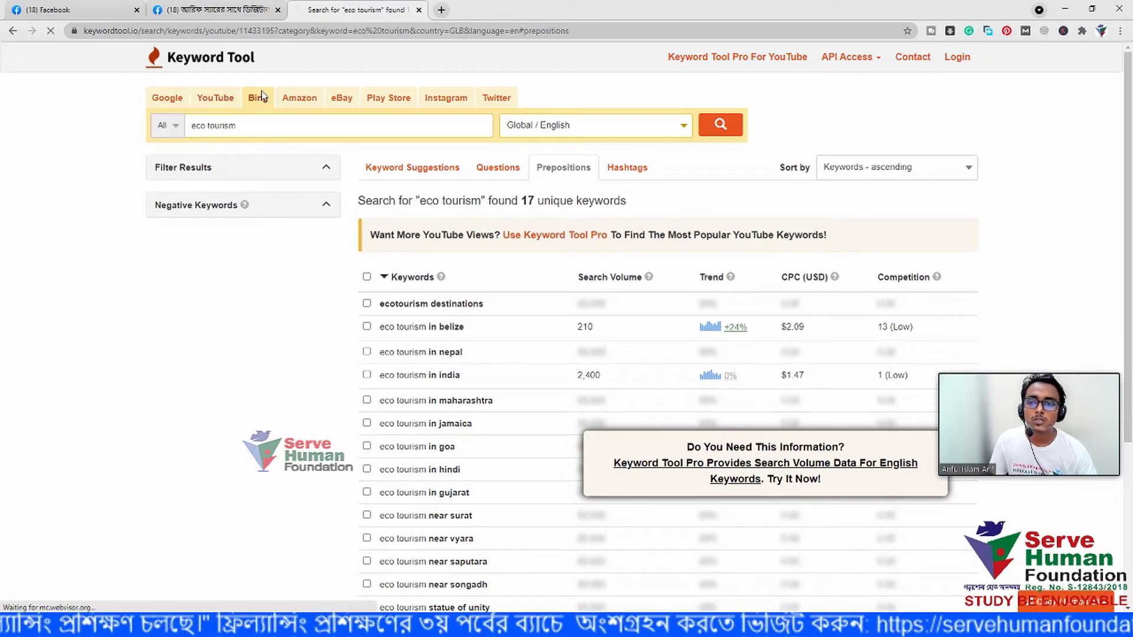
click(303, 105)
click(387, 102)
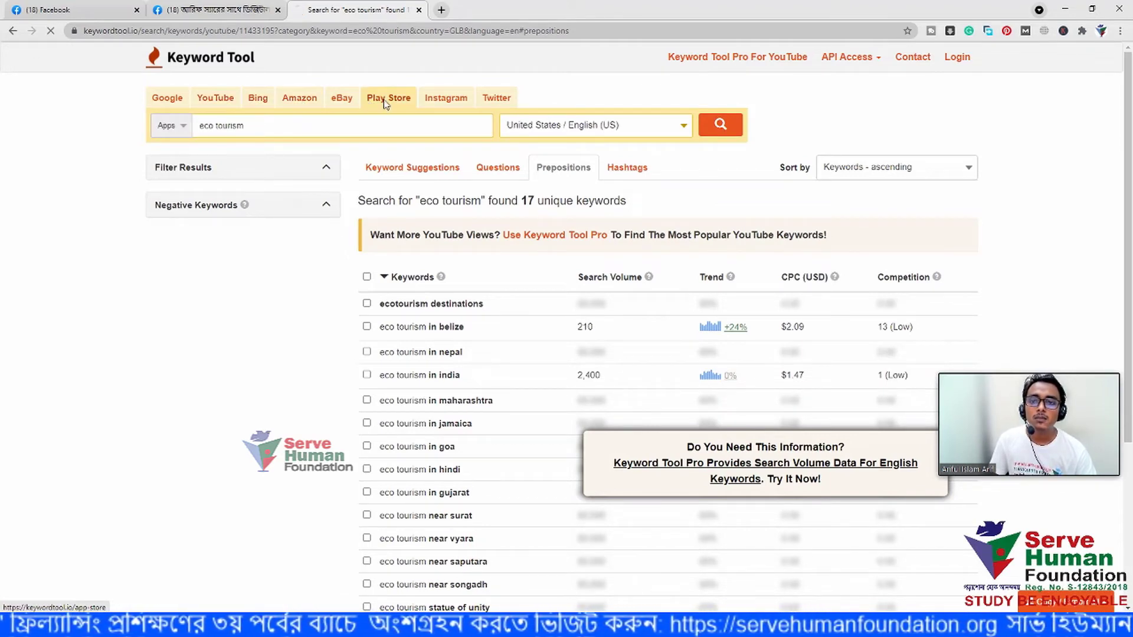
click(449, 101)
click(496, 98)
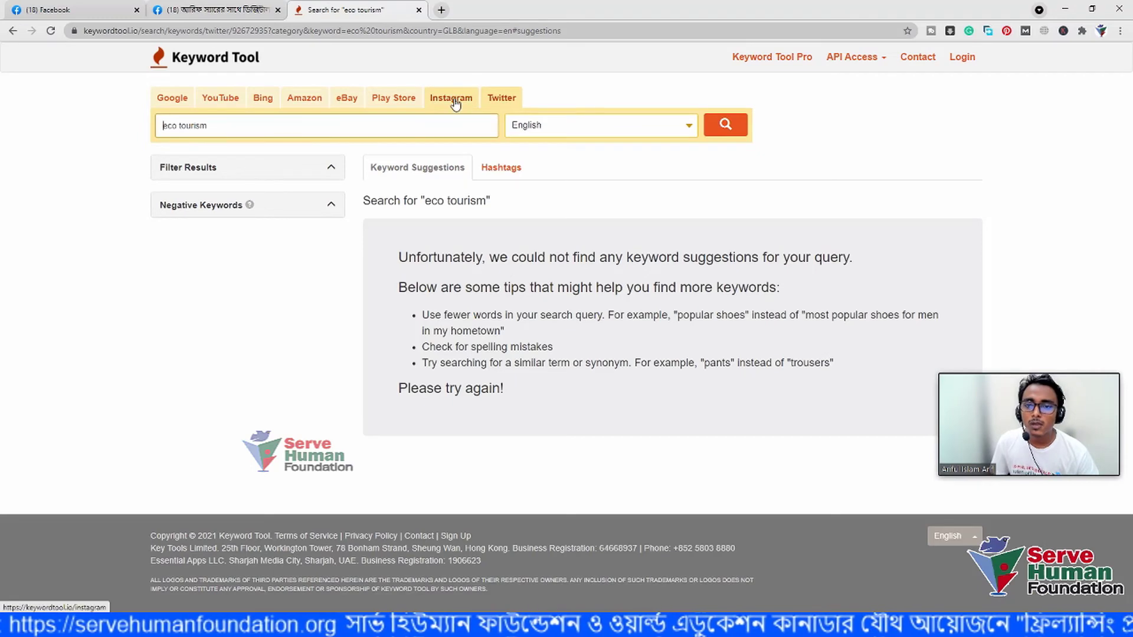
click(451, 105)
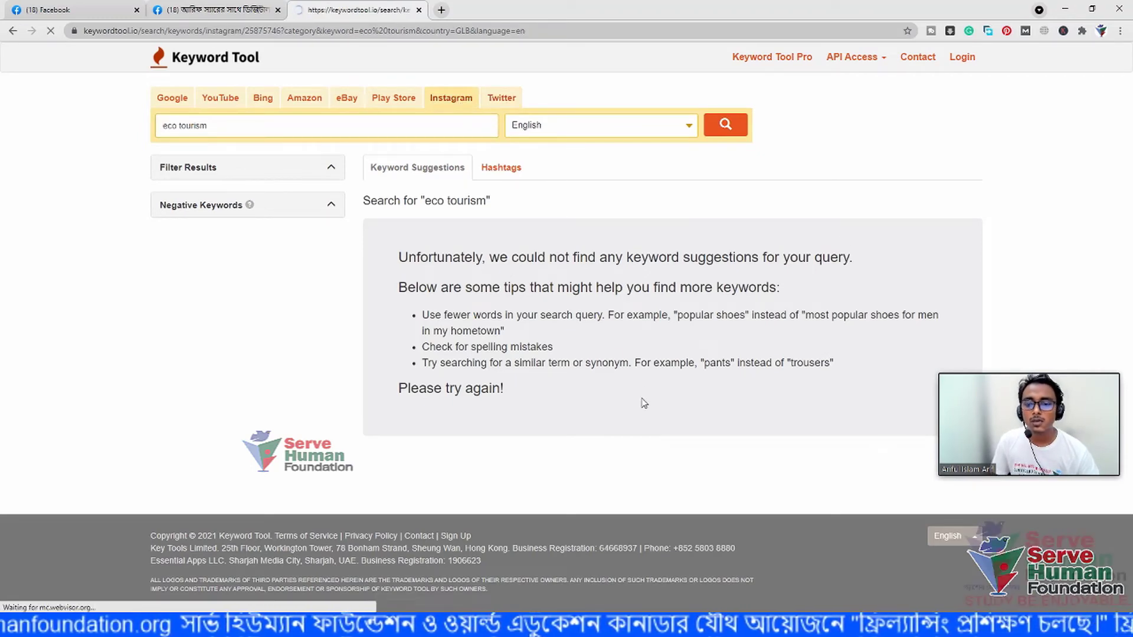
Switch to the SEO presentation in PowerPoint and show slide 19 about LSI keywords
key(alt+Tab)
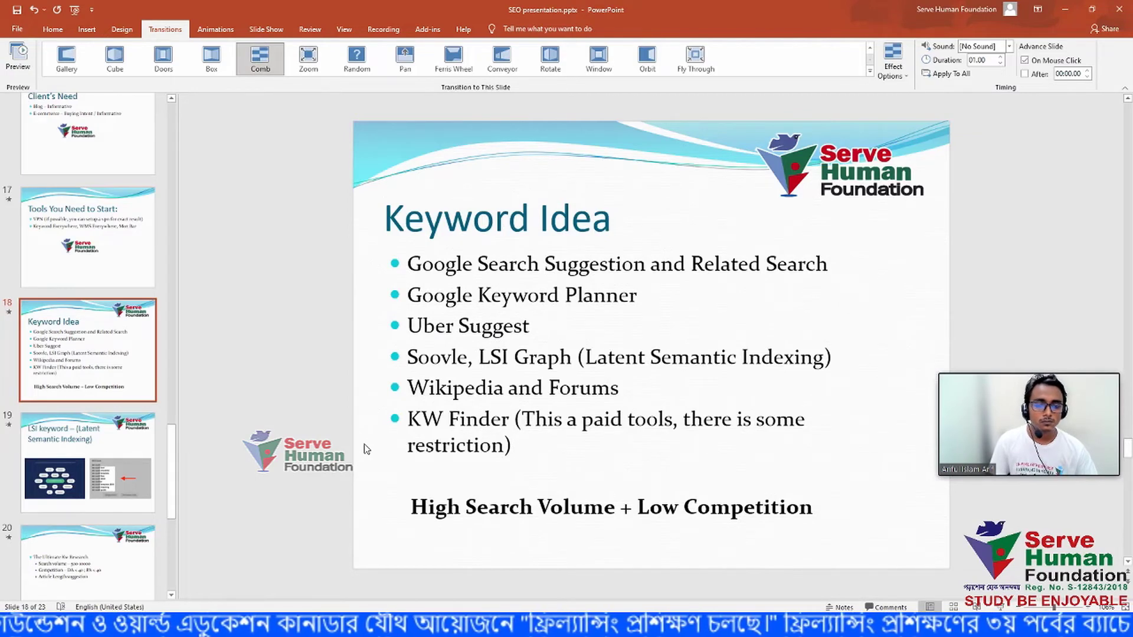
click(83, 491)
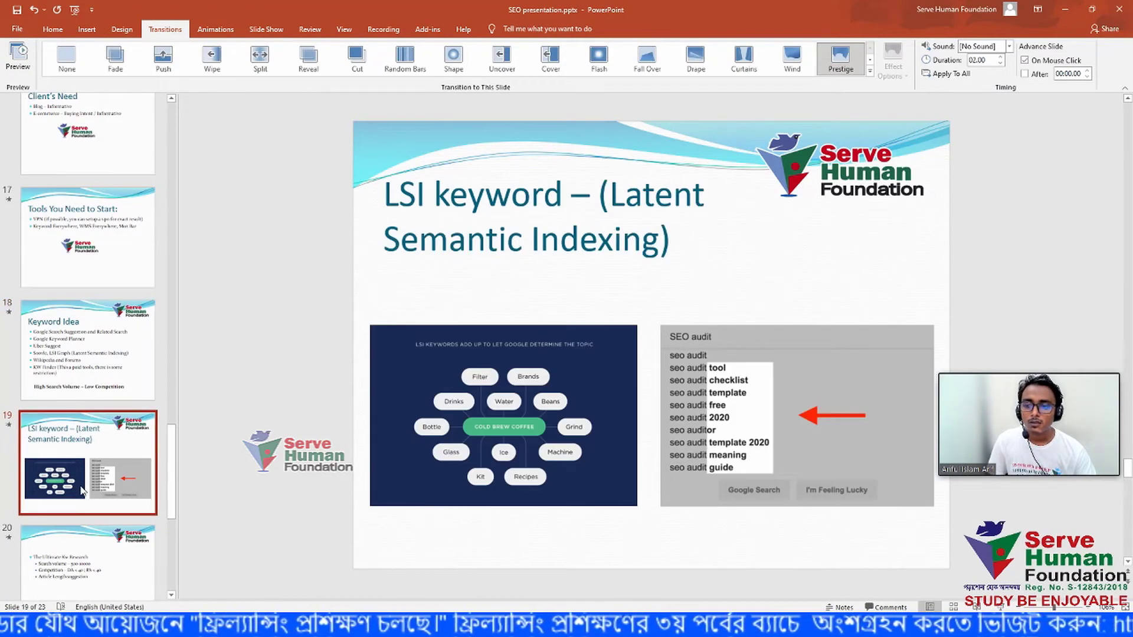
scroll(160, 464, down, 2)
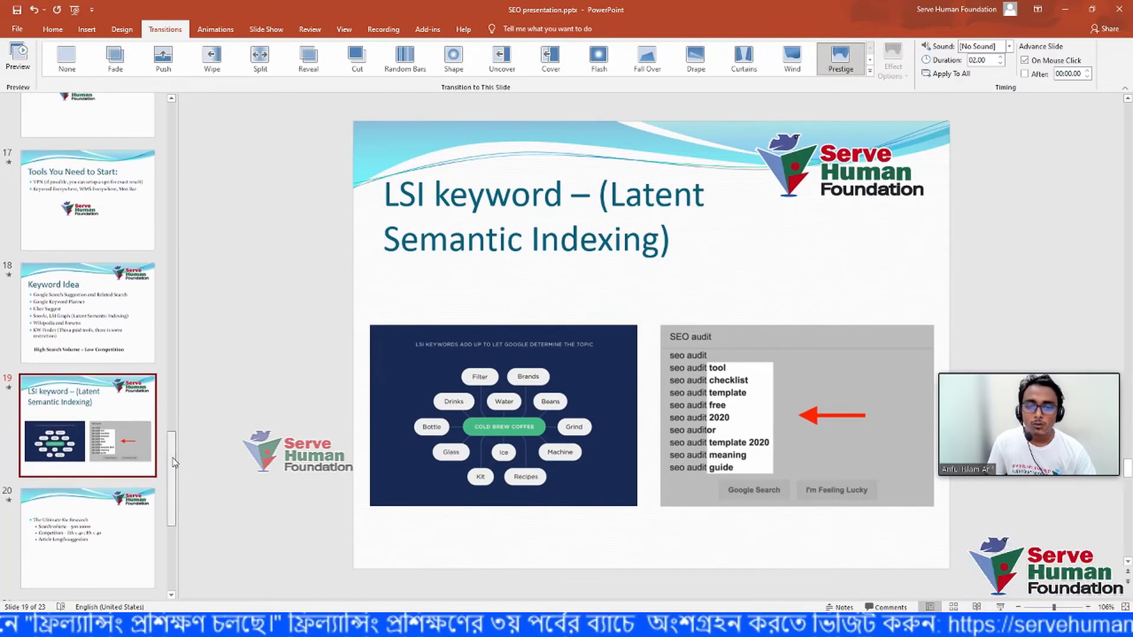